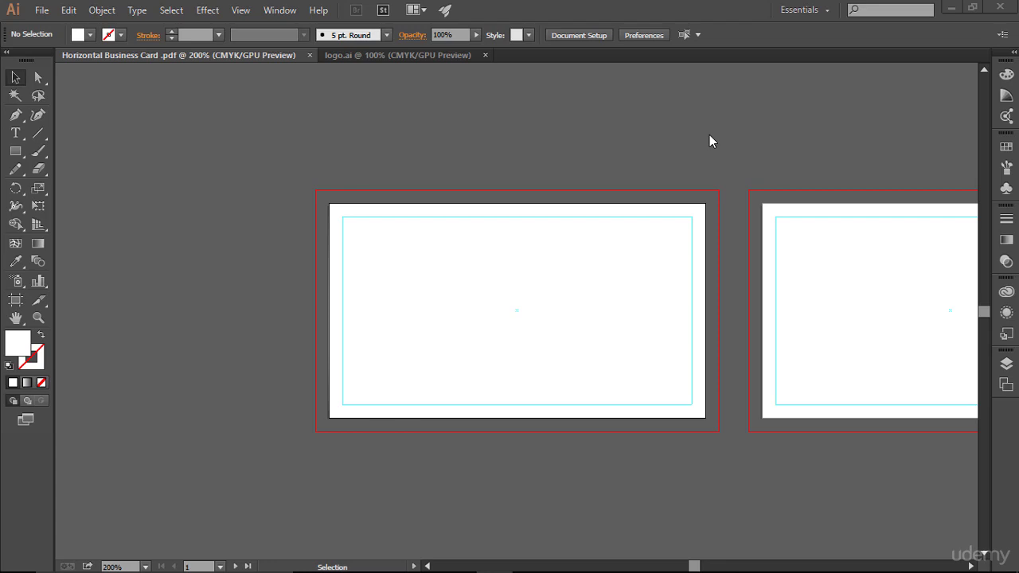
- Switch to logo.ai, select the whole JS logo and zoom in on it
left_click(388, 54)
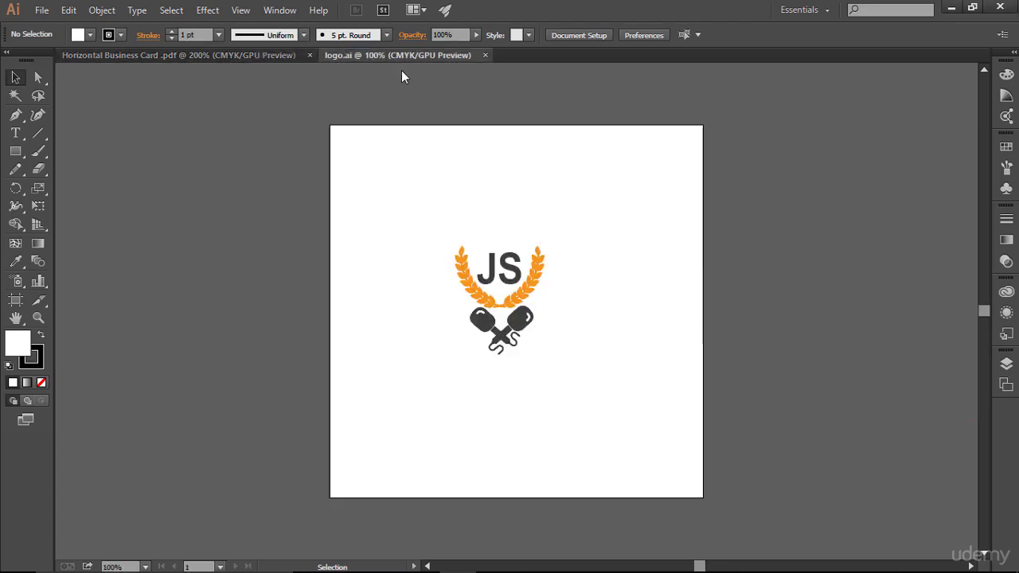
left_click_drag(413, 193, 573, 383)
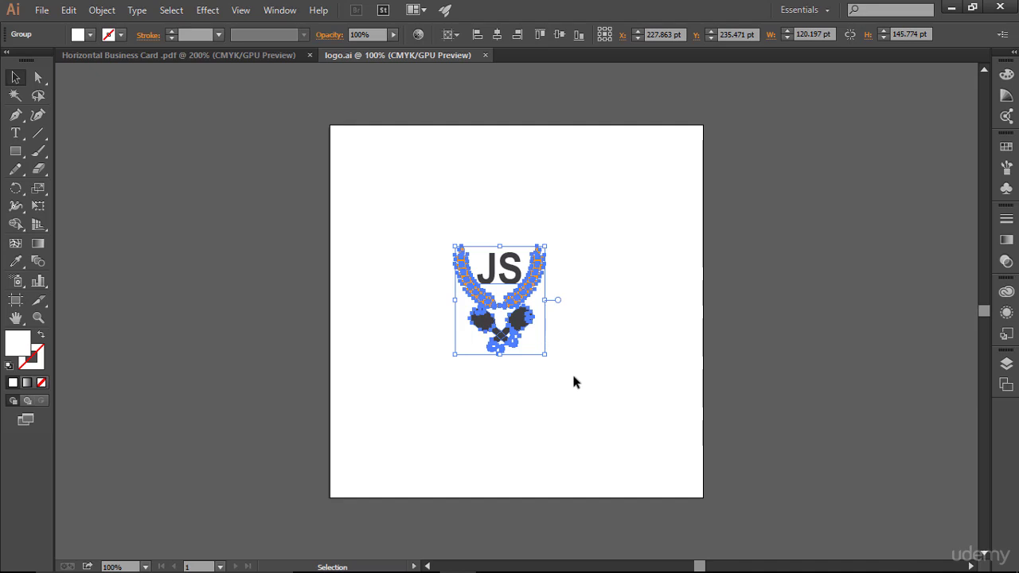
key("ctrl+equal")
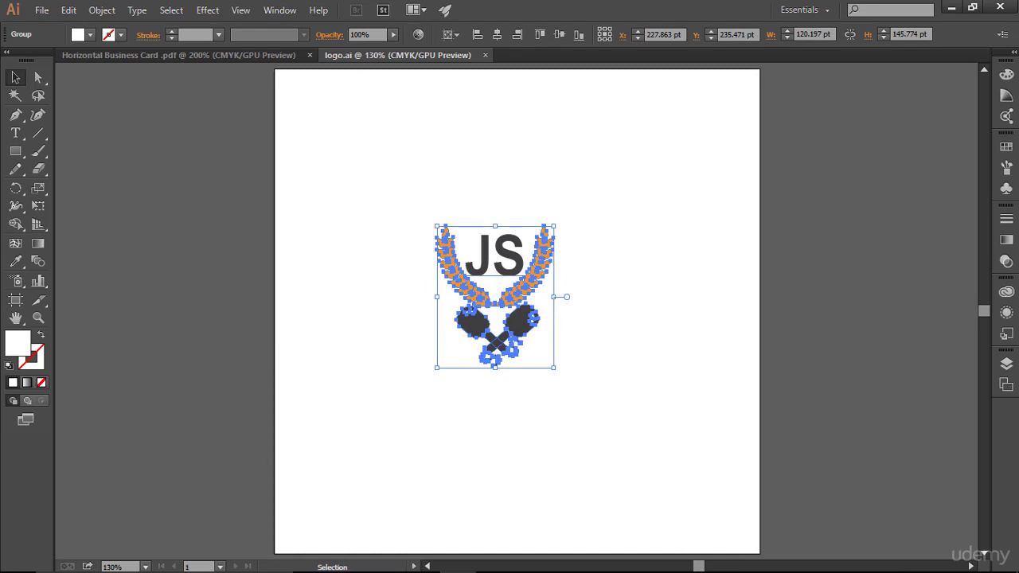
- Show the Swatches panel with the logo's colours, including its orange
left_click(1007, 147)
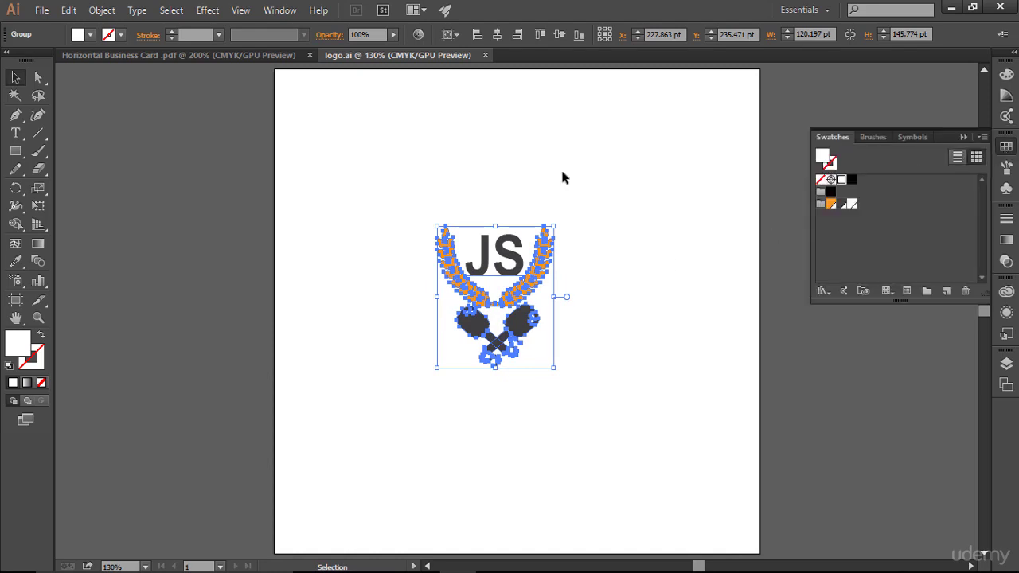
left_click(279, 10)
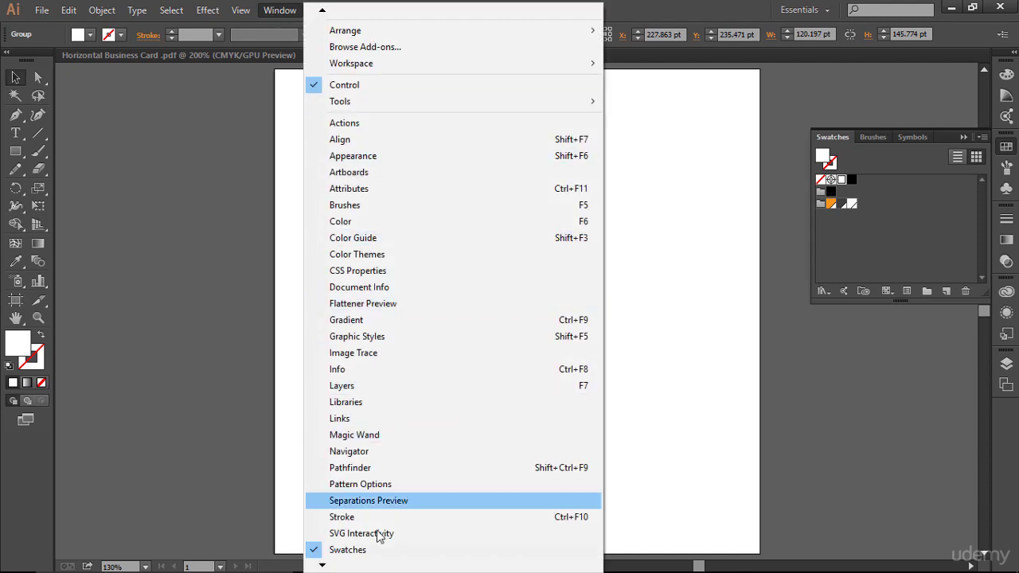
left_click(893, 243)
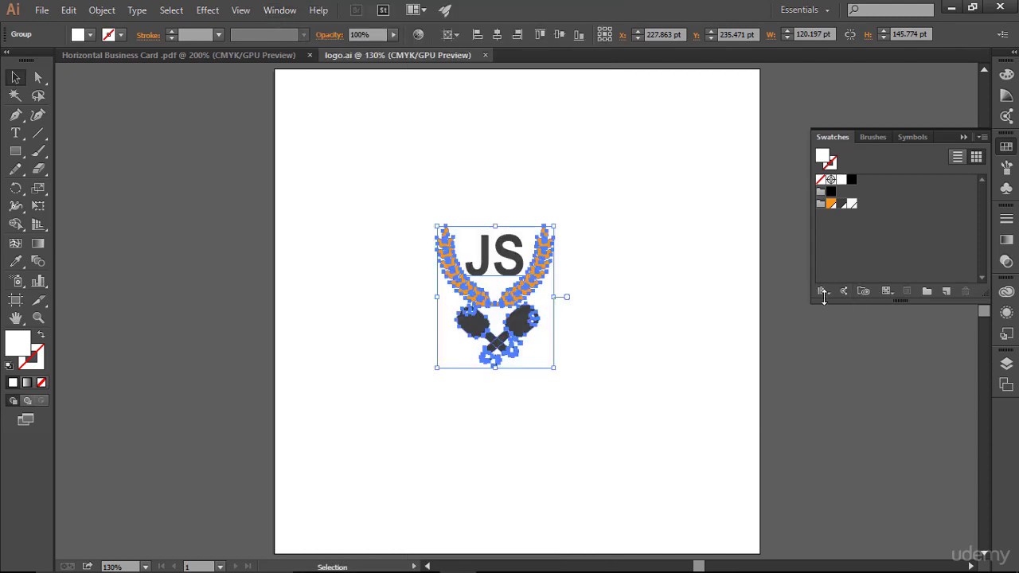
left_click(824, 293)
mouse_move(884, 228)
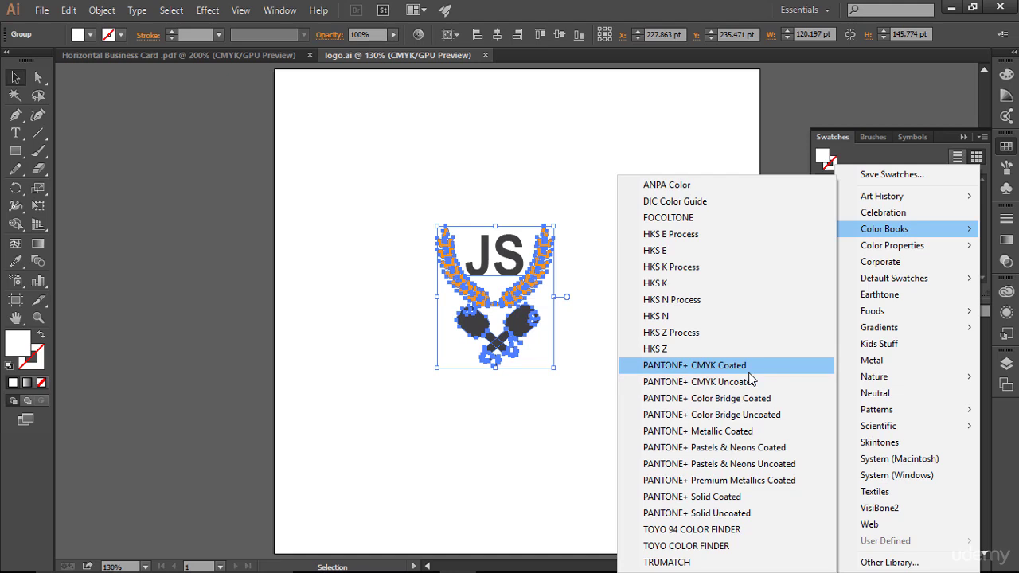
left_click(661, 137)
left_click(661, 137)
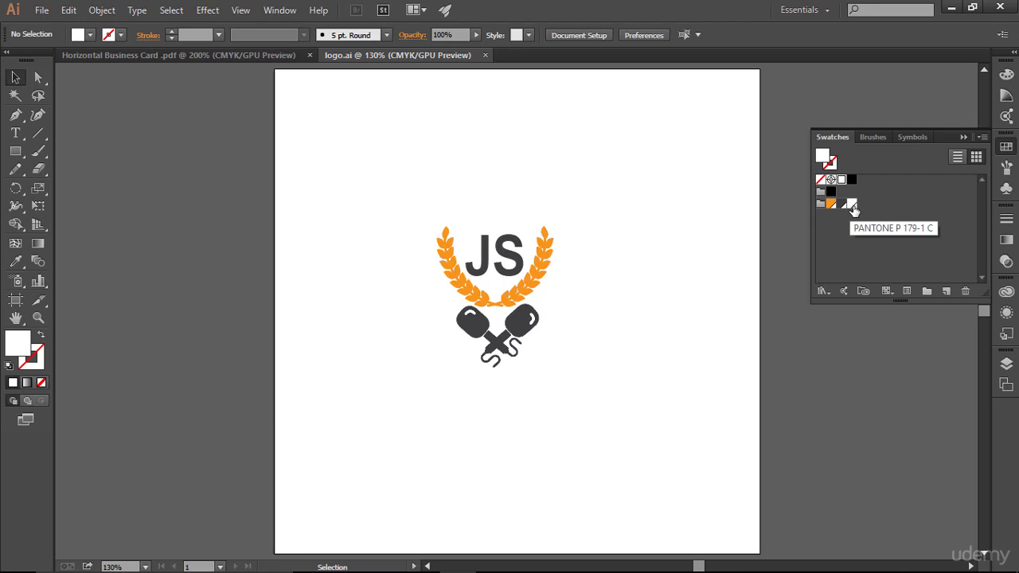
- Collapse the Swatches panel and return to the Horizontal Business Card document, fitted to the window
left_click(877, 206)
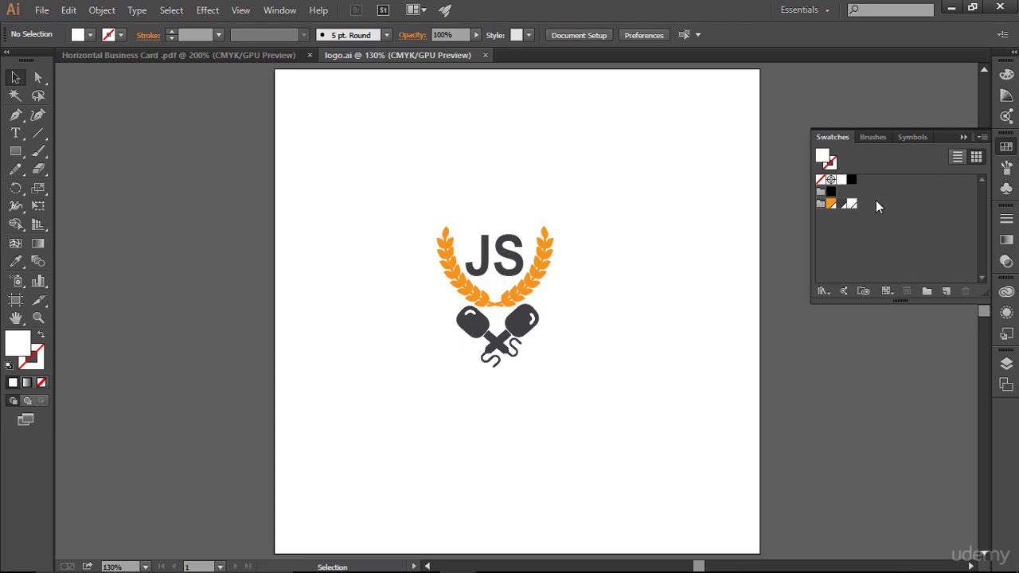
left_click(964, 140)
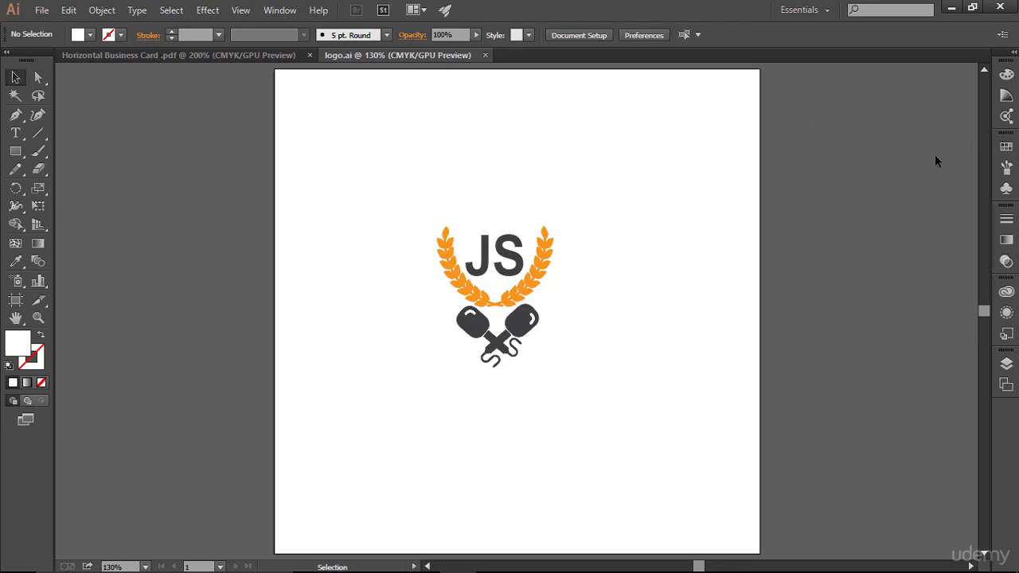
left_click(245, 57)
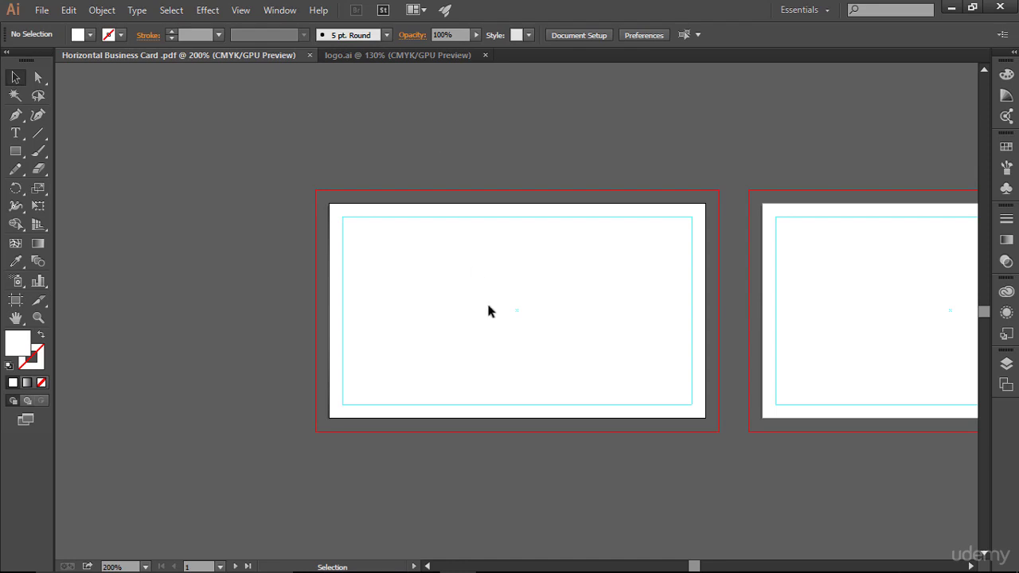
key("ctrl+0")
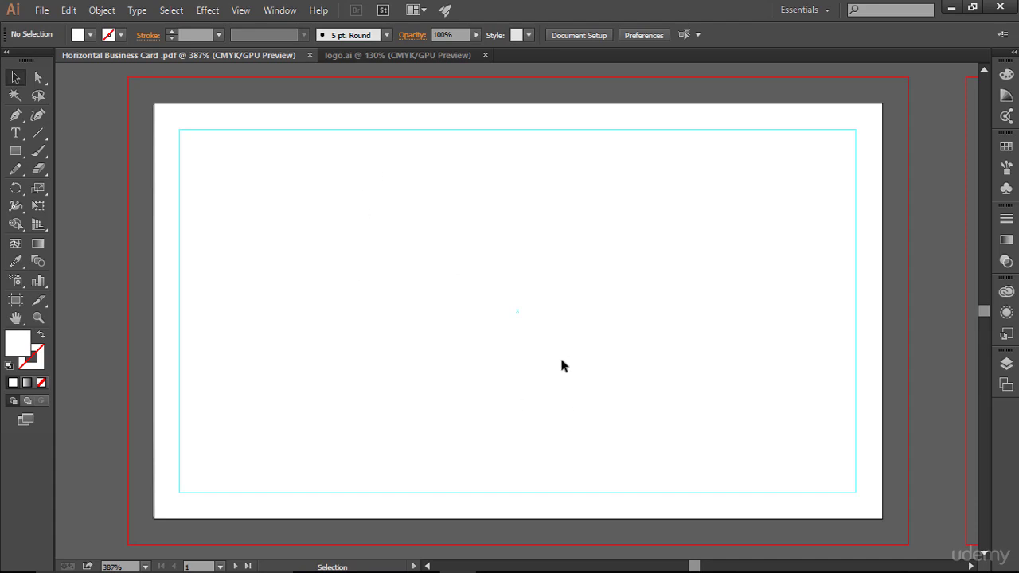
- Draw a rectangle covering the whole card, testing an orange fill and then undoing it
left_click(15, 153)
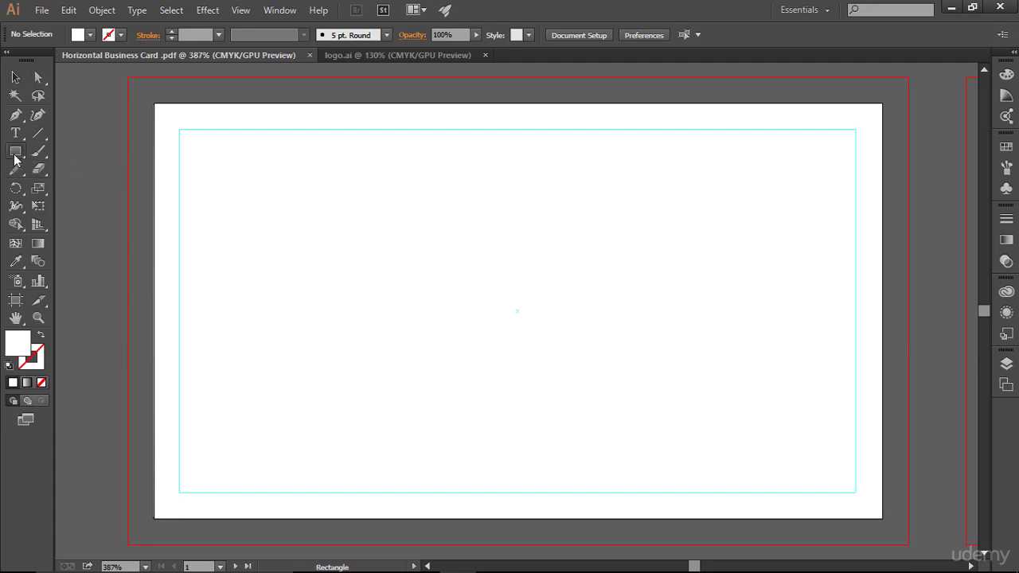
left_click_drag(15, 159, 83, 147)
left_click_drag(154, 106, 882, 520)
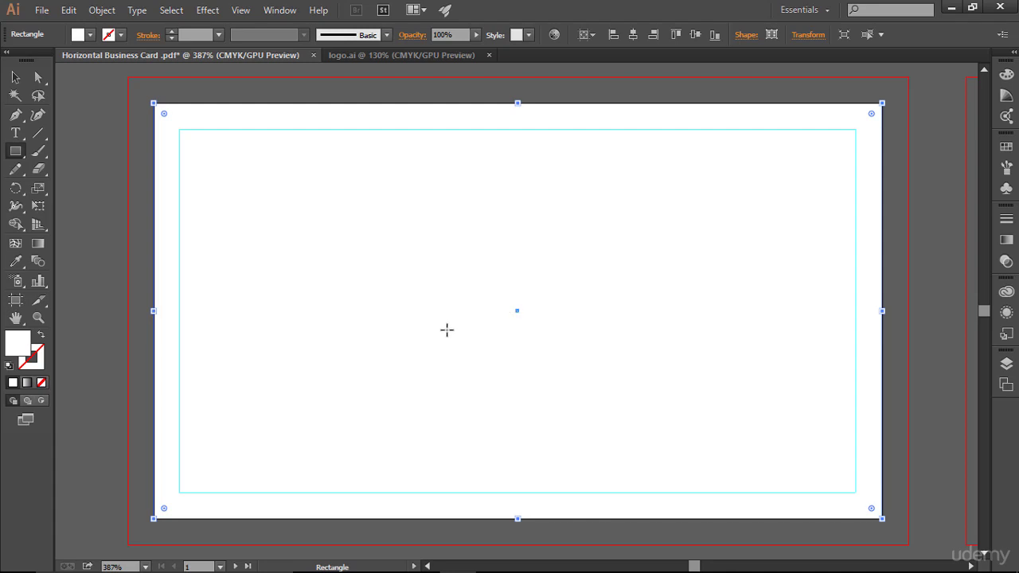
left_click(90, 35)
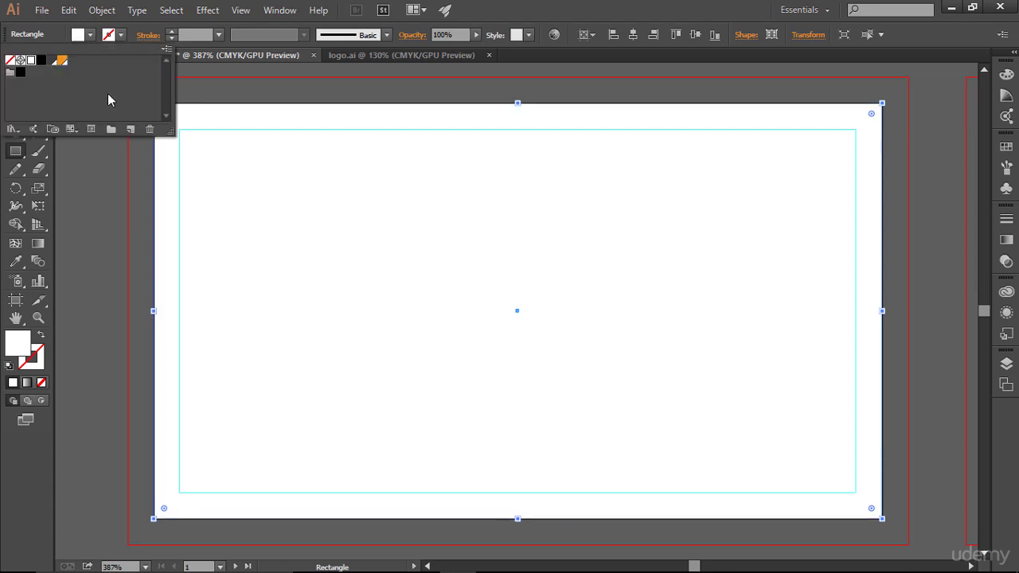
left_click(63, 64)
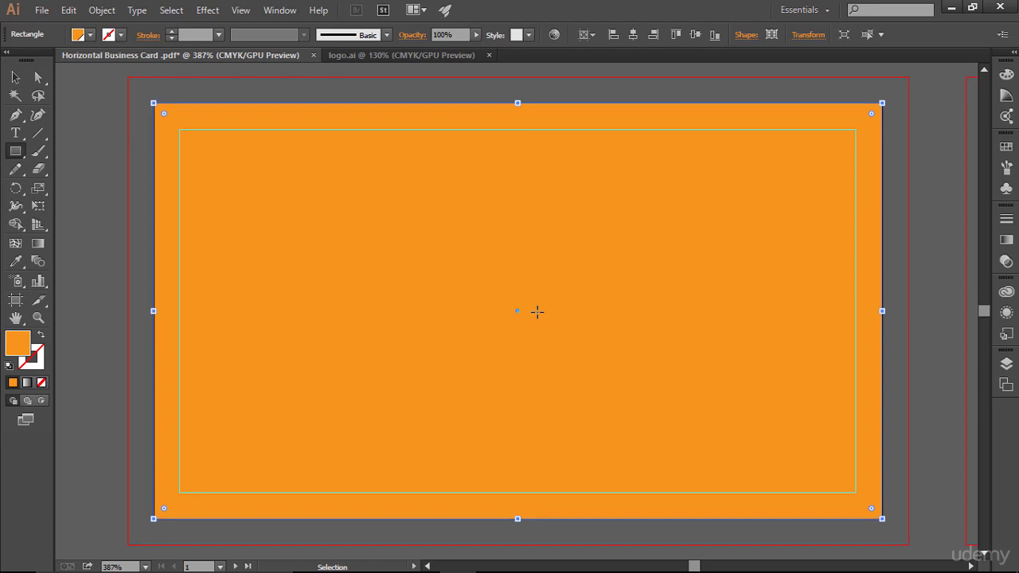
key("ctrl+z")
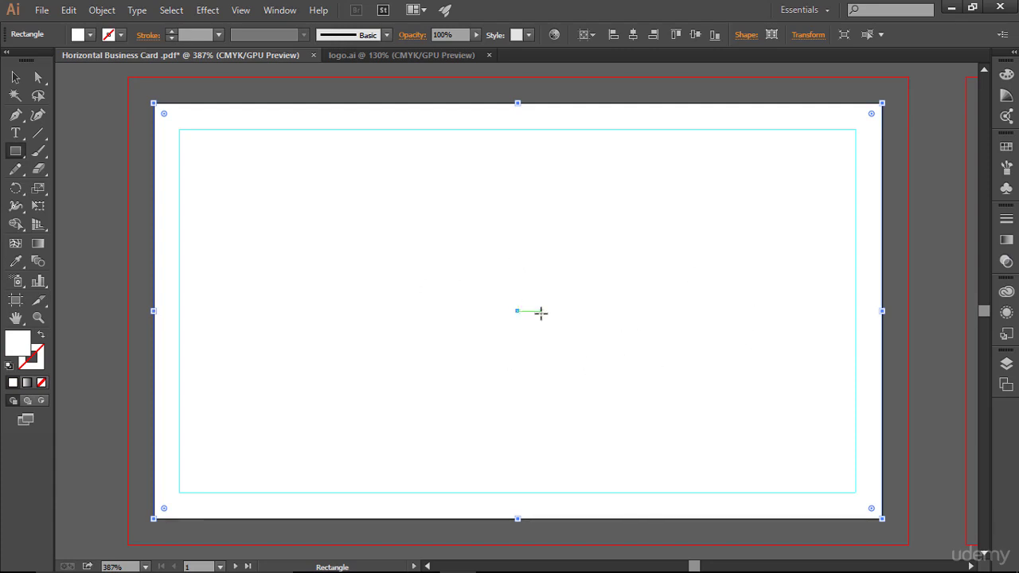
- Lock the card-sized rectangle in the Layers panel and confirm it can no longer be selected
left_click(1010, 368)
left_click(1005, 365)
left_click(1006, 365)
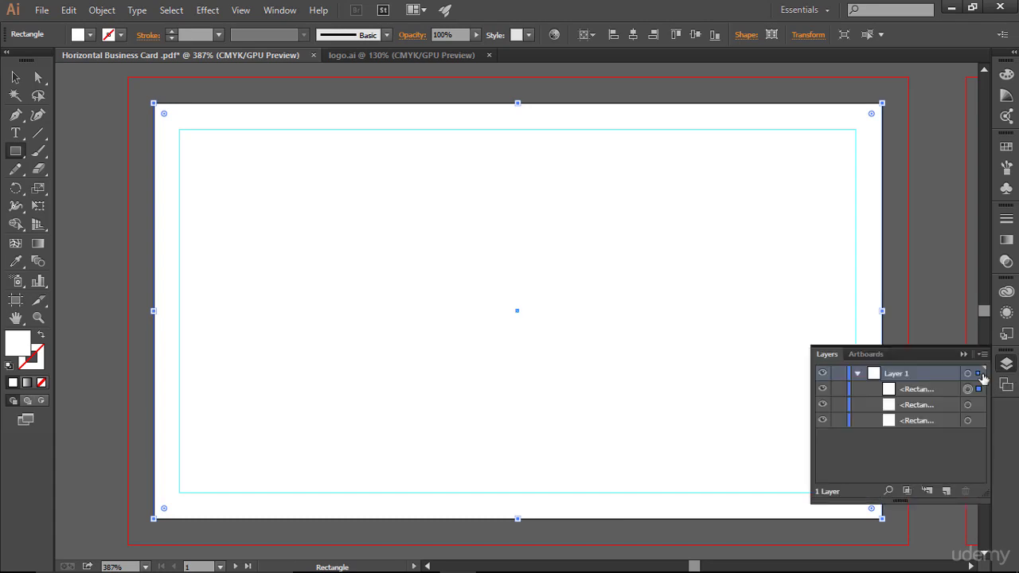
left_click(841, 390)
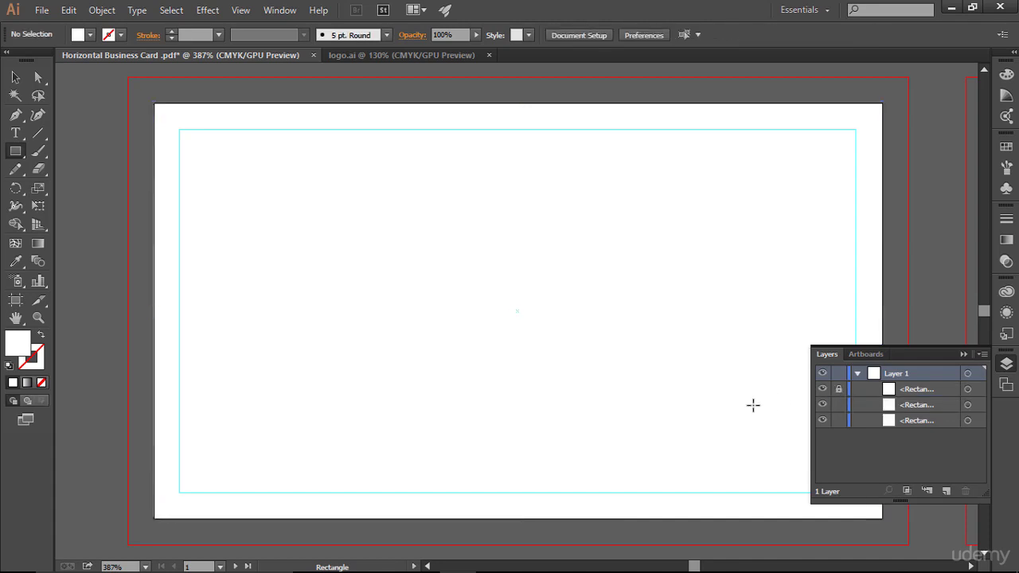
left_click(15, 77)
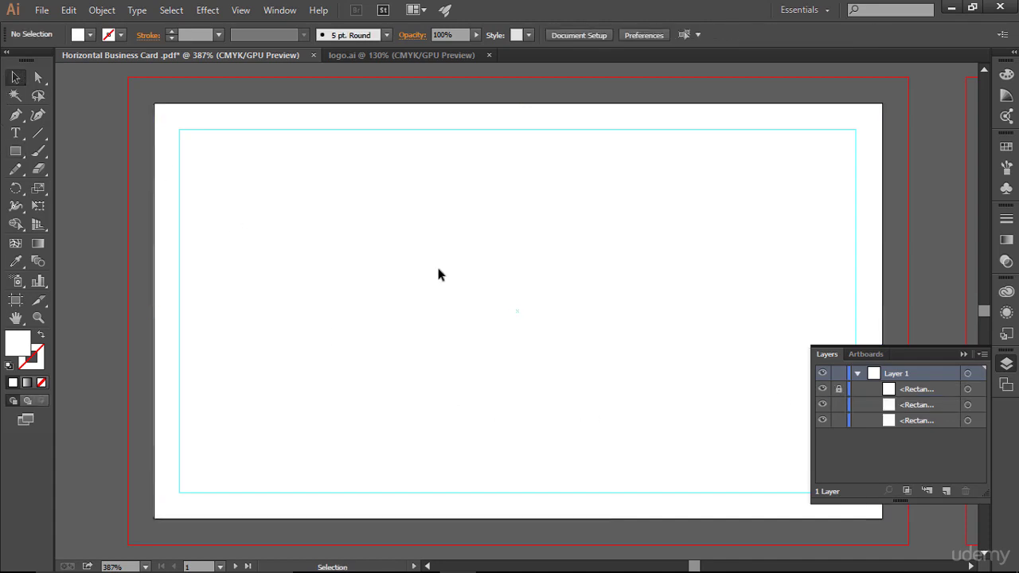
left_click_drag(406, 189, 529, 310)
- Collapse the Layers panel and pick the Line Segment tool
left_click(963, 355)
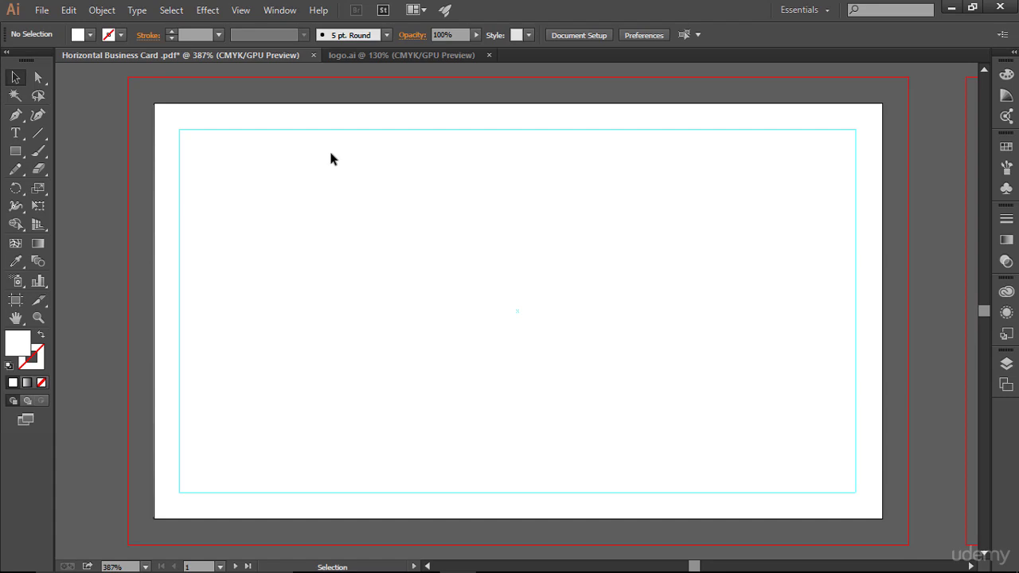
left_click_drag(41, 136, 85, 137)
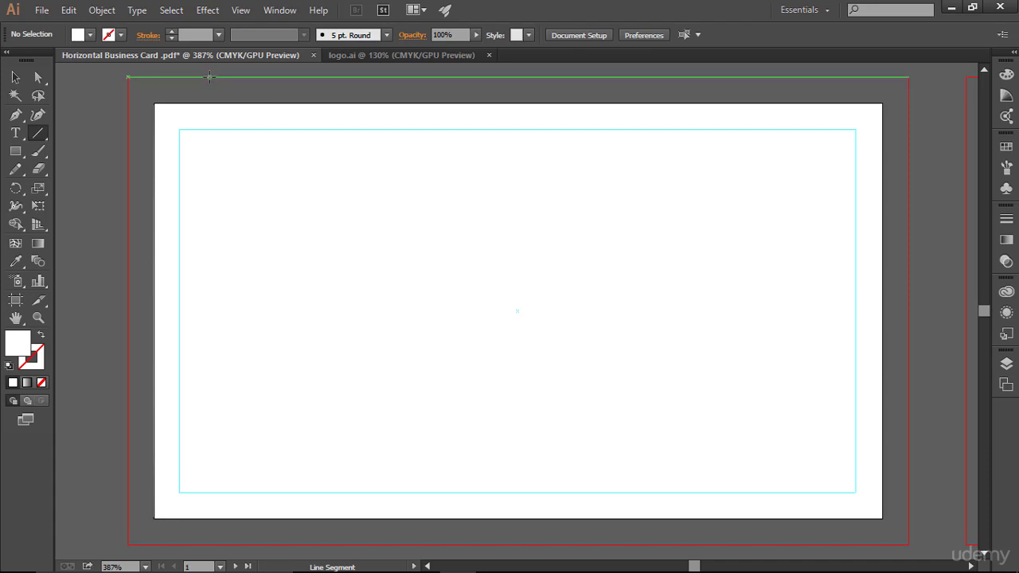
- Draw several vertical lines from the top bleed edge to the bottom bleed edge across the card
mouse_move(210, 78)
left_mouse_down()
mouse_move(239, 474)
mouse_move(274, 240)
mouse_move(275, 280)
left_mouse_up()
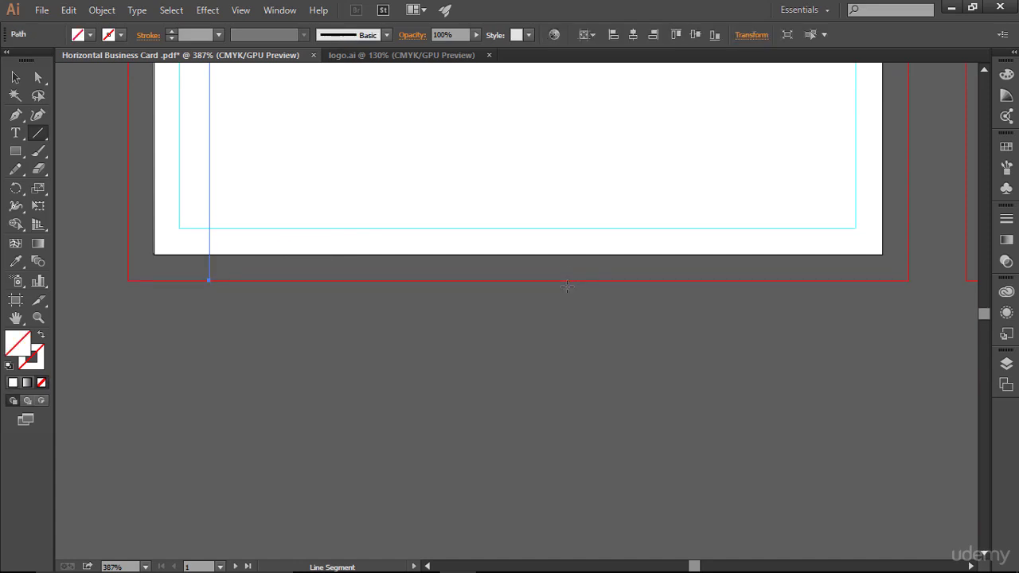
key("ctrl+0")
left_click_drag(321, 78, 321, 547)
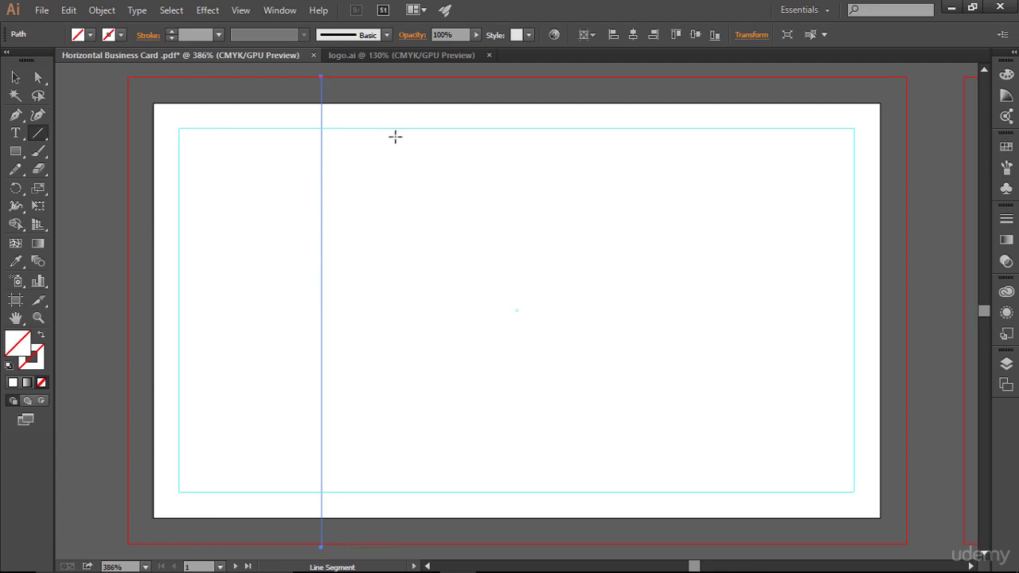
mouse_move(420, 77)
left_mouse_down()
mouse_move(423, 466)
mouse_move(434, 535)
mouse_move(420, 544)
mouse_move(537, 77)
mouse_move(538, 544)
left_mouse_up()
left_click_drag(459, 77, 654, 545)
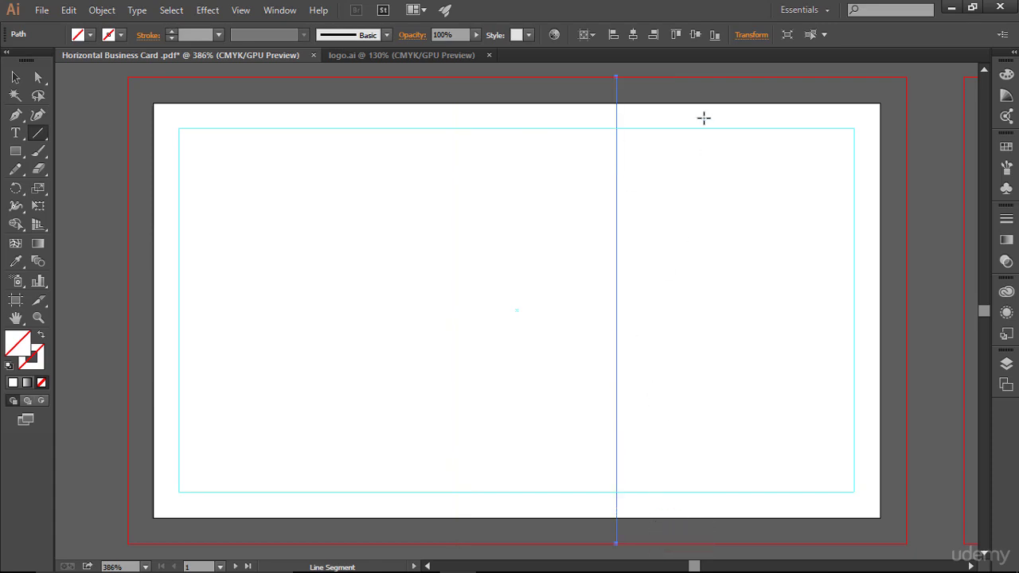
left_click_drag(616, 77, 686, 544)
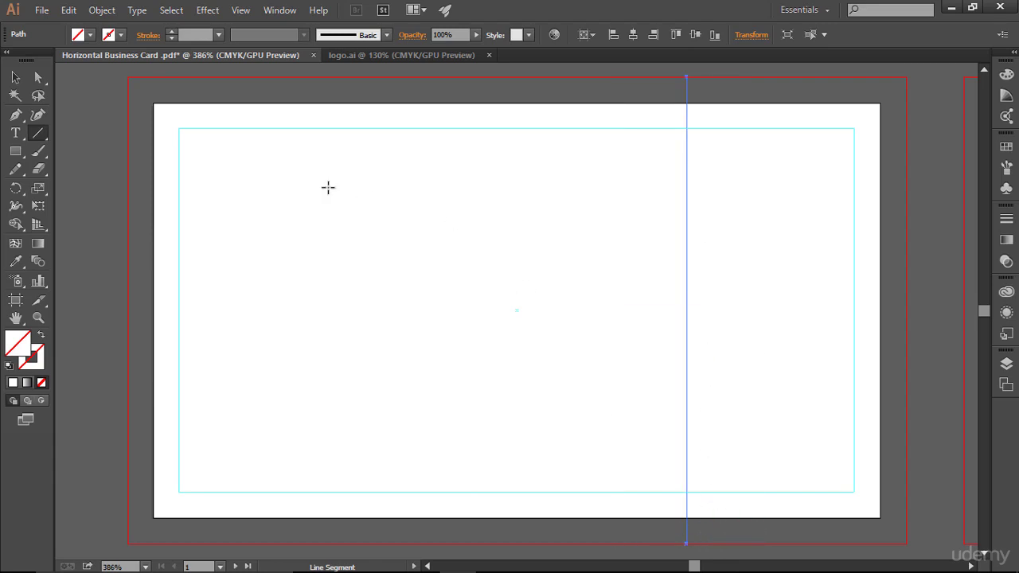
left_click(17, 74)
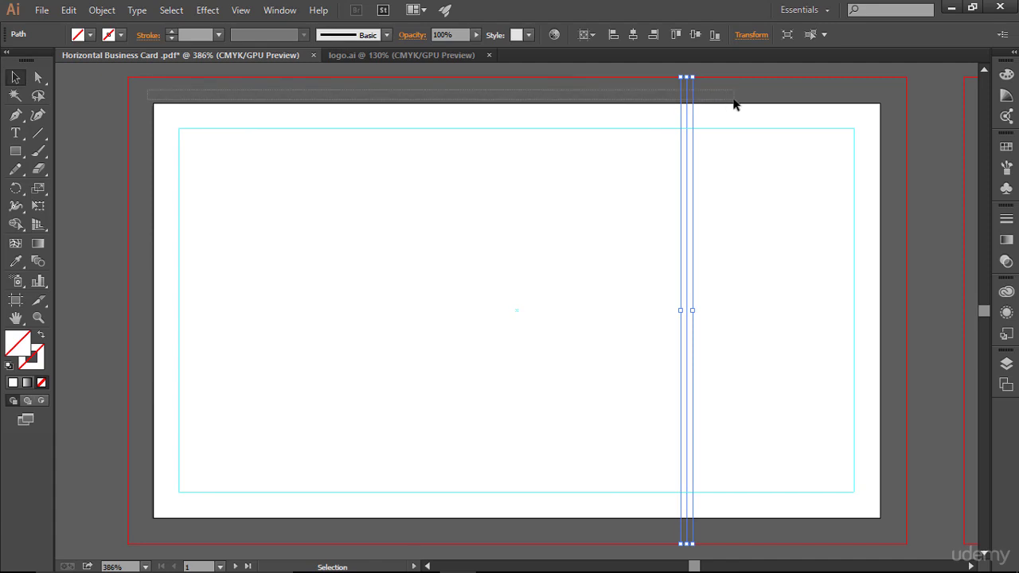
- Give all the vertical lines a 1 pt black stroke and space them evenly across the card
key("ctrl+a")
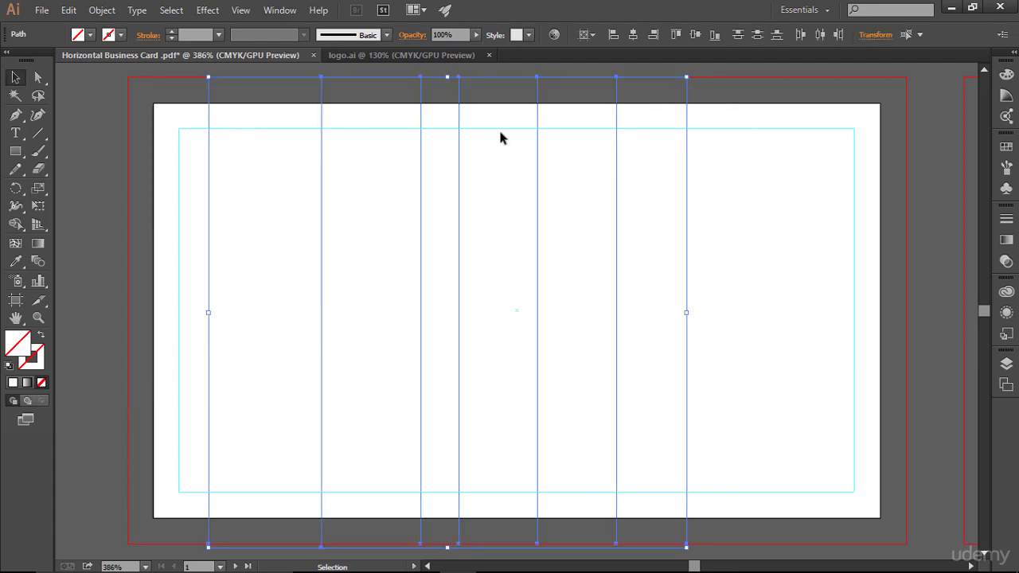
left_click(172, 31)
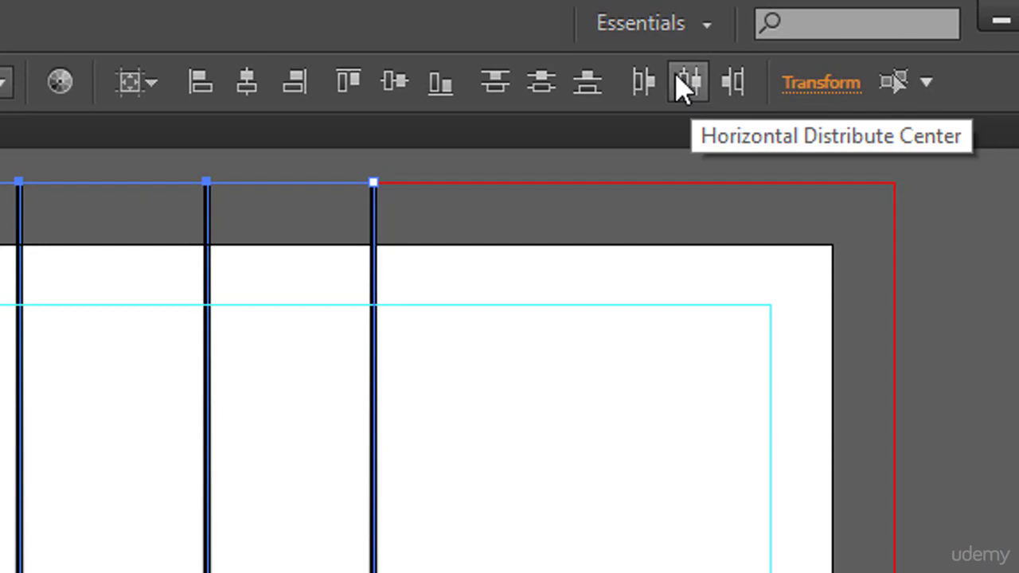
left_click(693, 83)
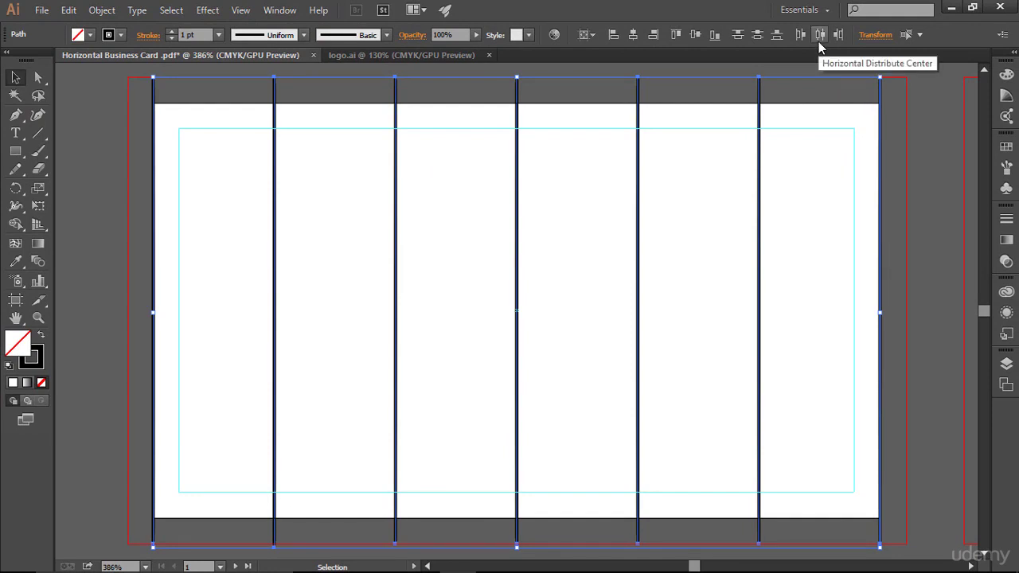
left_click(819, 35)
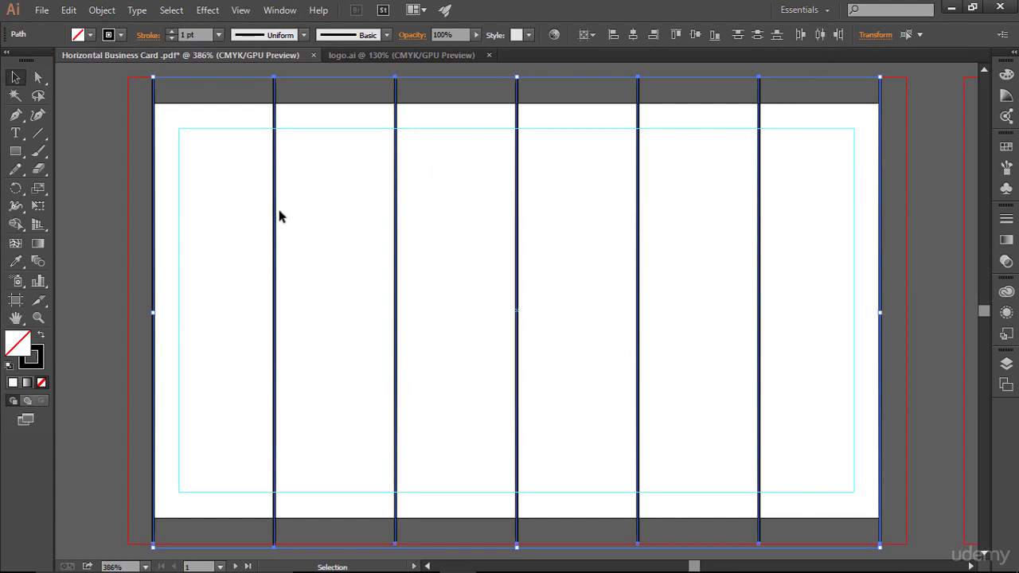
left_click(71, 105)
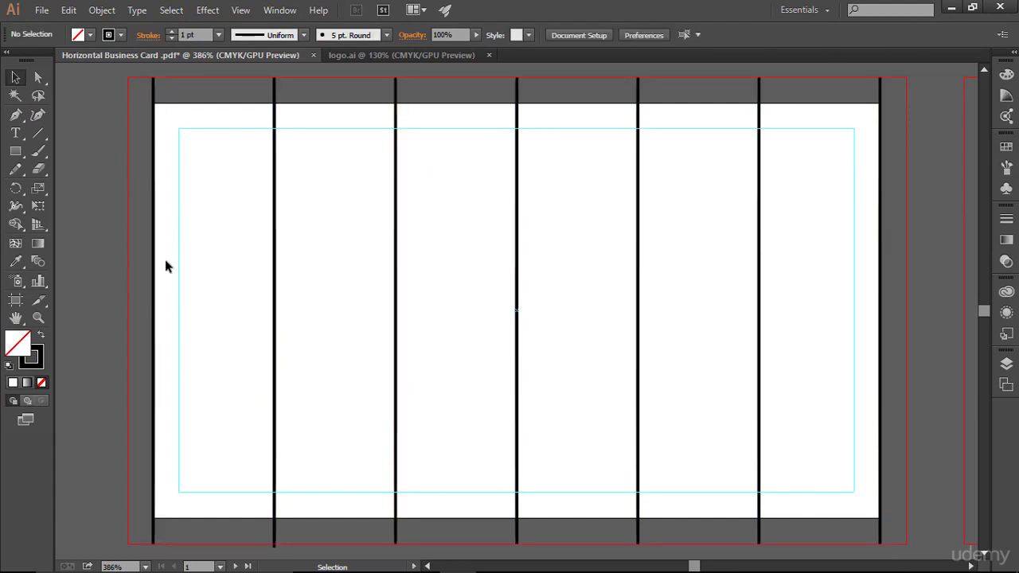
- Delete the leftmost and rightmost vertical lines
left_click_drag(169, 109, 170, 111)
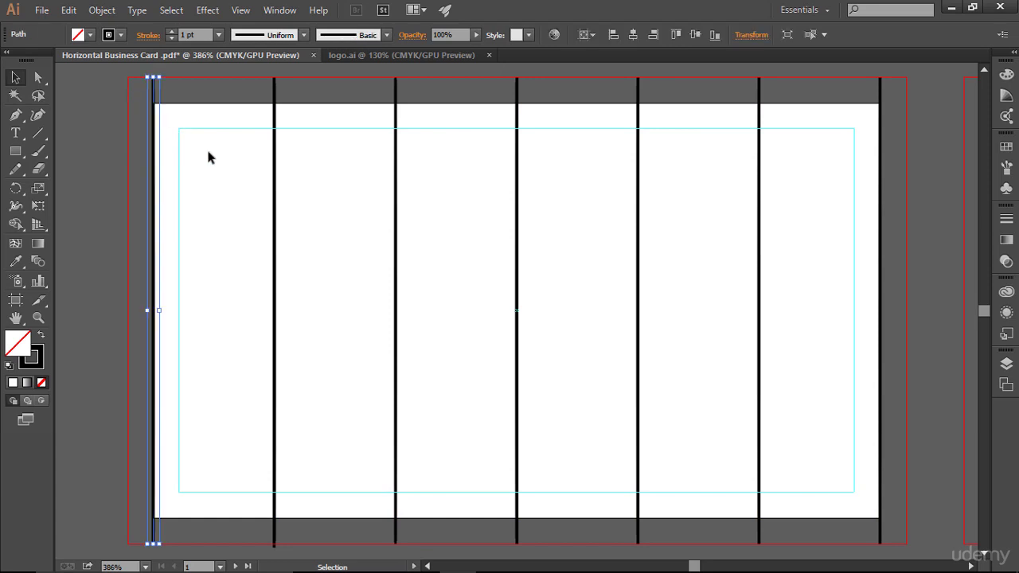
key("Delete")
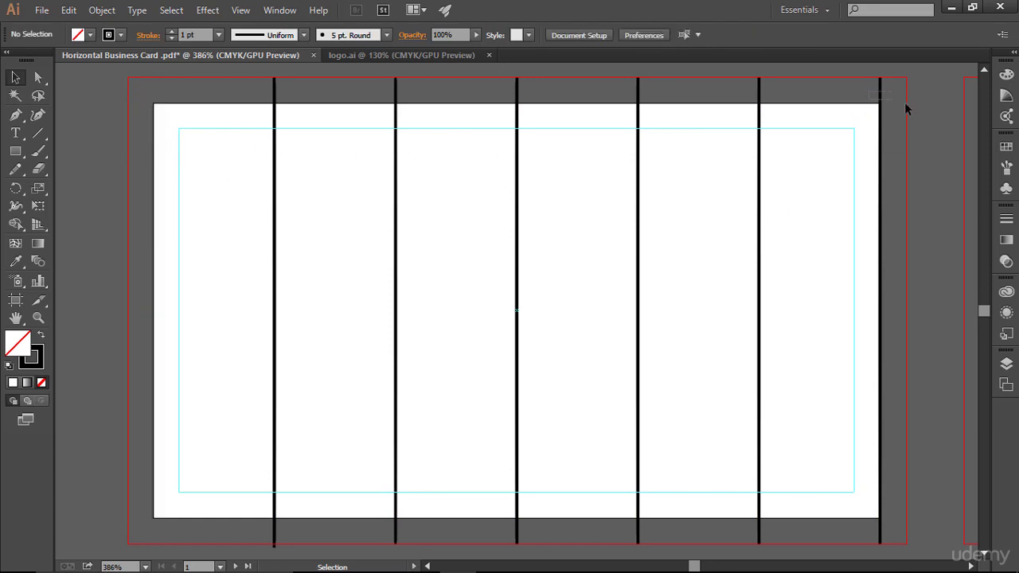
left_click_drag(869, 104, 915, 111)
key("Delete")
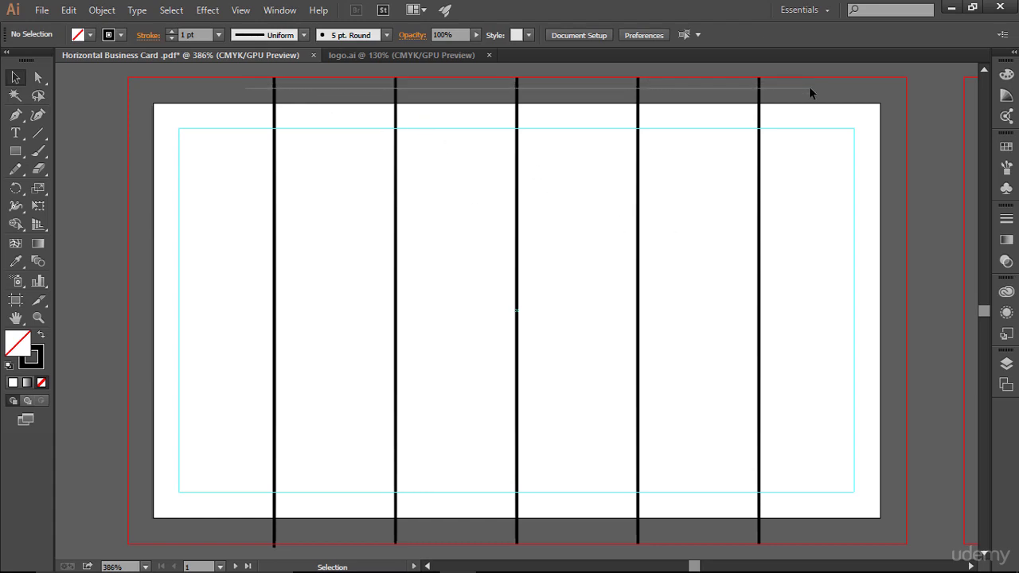
- Convert the five vertical lines into guides with View > Guides > Make Guides
left_click_drag(259, 85, 766, 145)
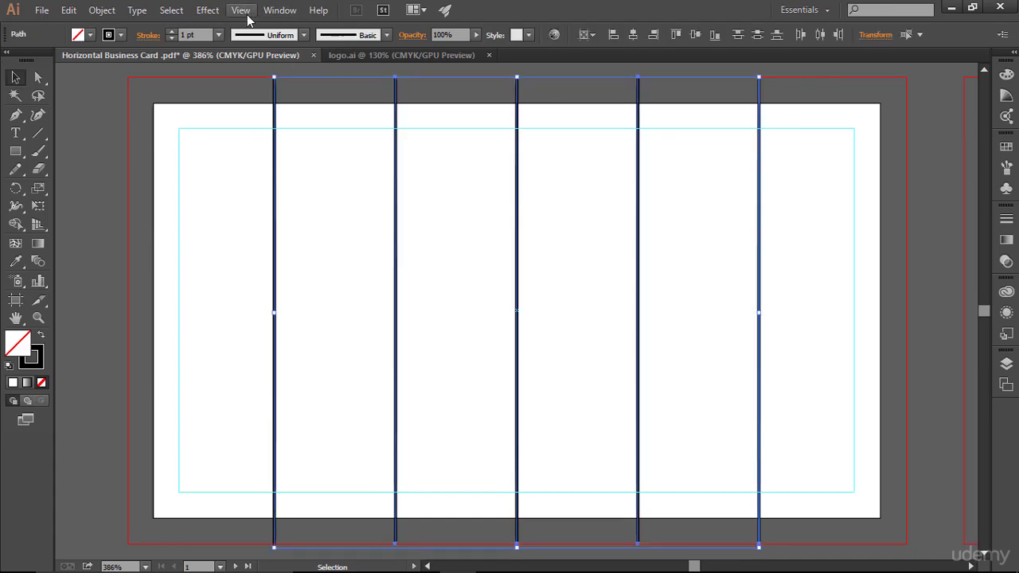
left_click(240, 9)
mouse_move(390, 473)
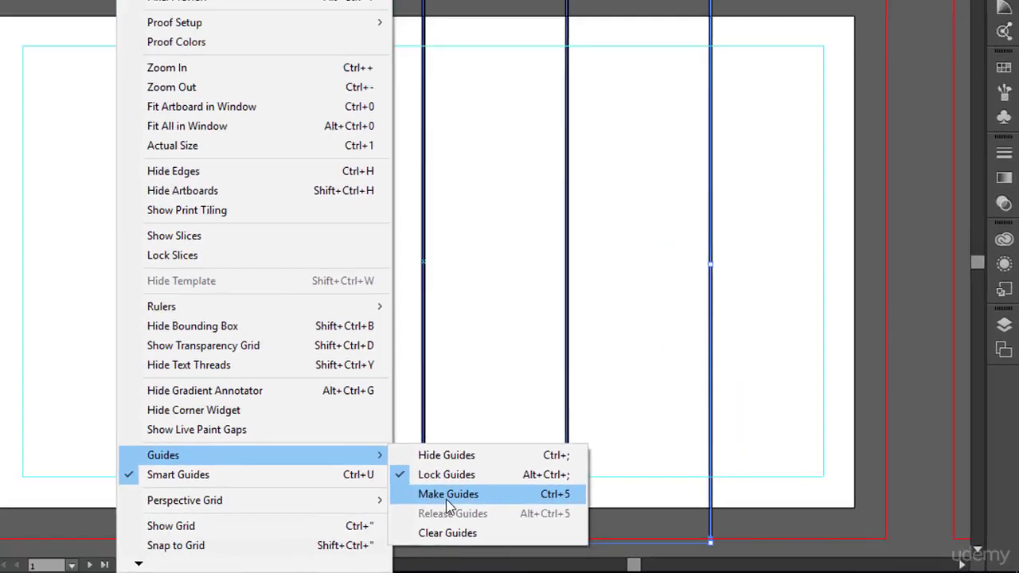
left_click(204, 469)
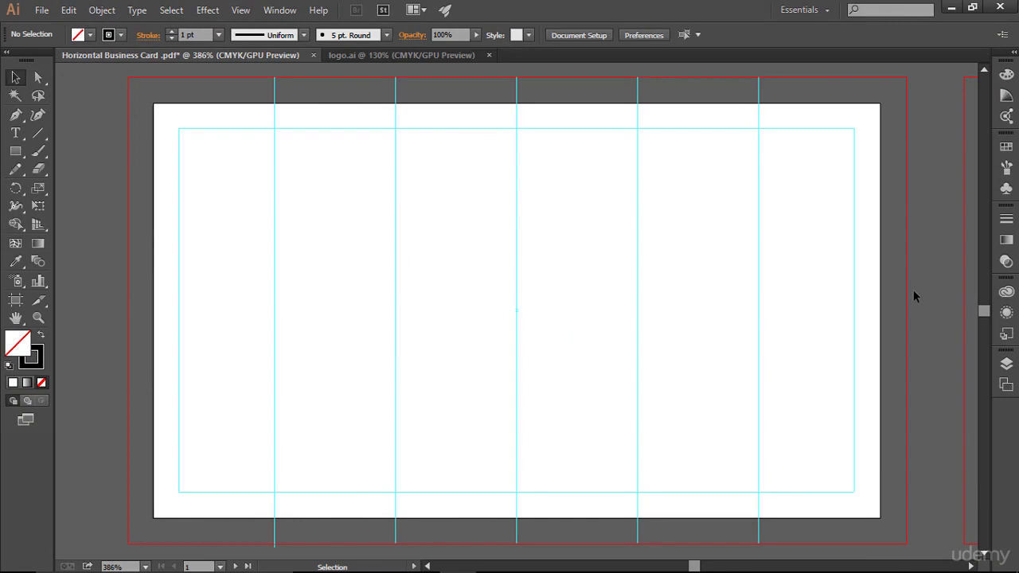
- Release the guides back into five selected lines and copy them
key("a")
key("ctrl+z")
key("v")
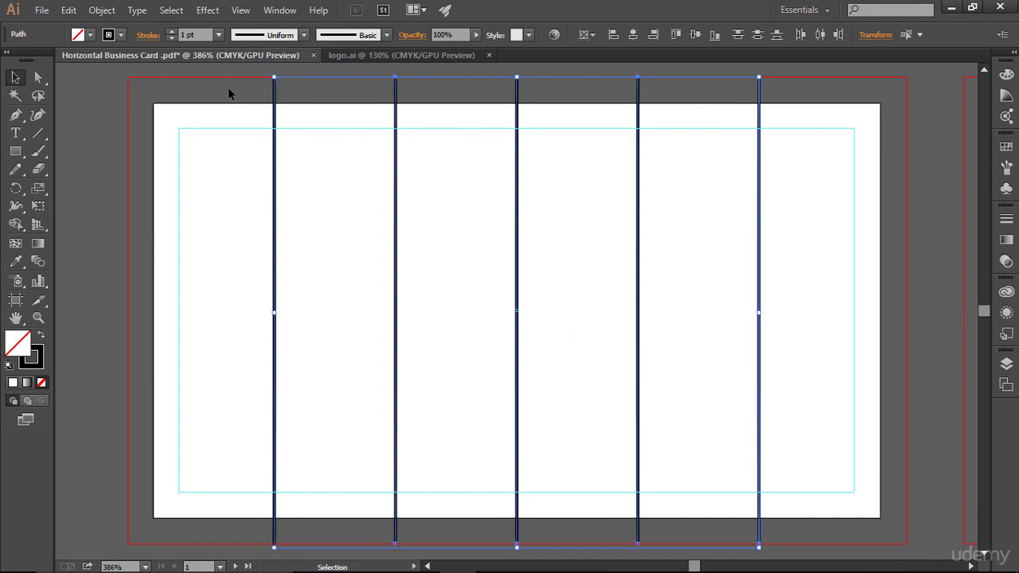
key("a")
key("v")
- Paste the lines in place on the second artboard and turn them into guides with Ctrl+5
key("space")
left_click_drag(791, 209, 71, 220)
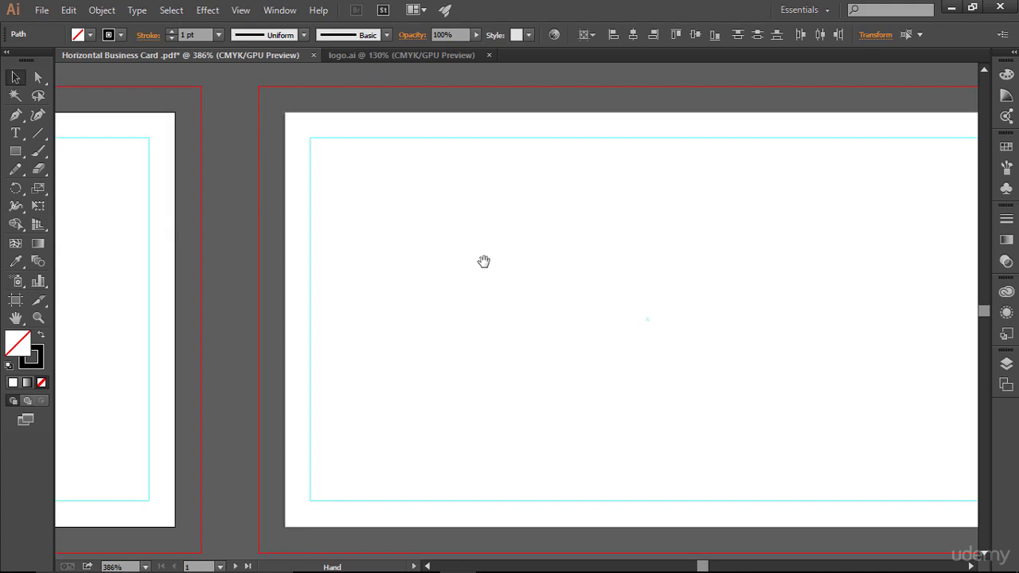
left_click(555, 271)
key("ctrl+0")
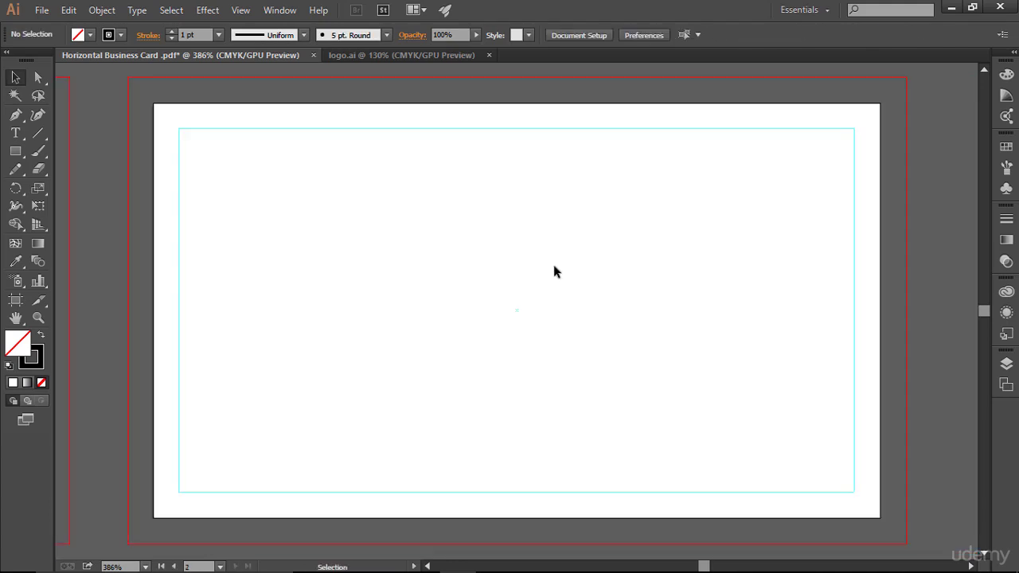
key("ctrl+f")
key("v")
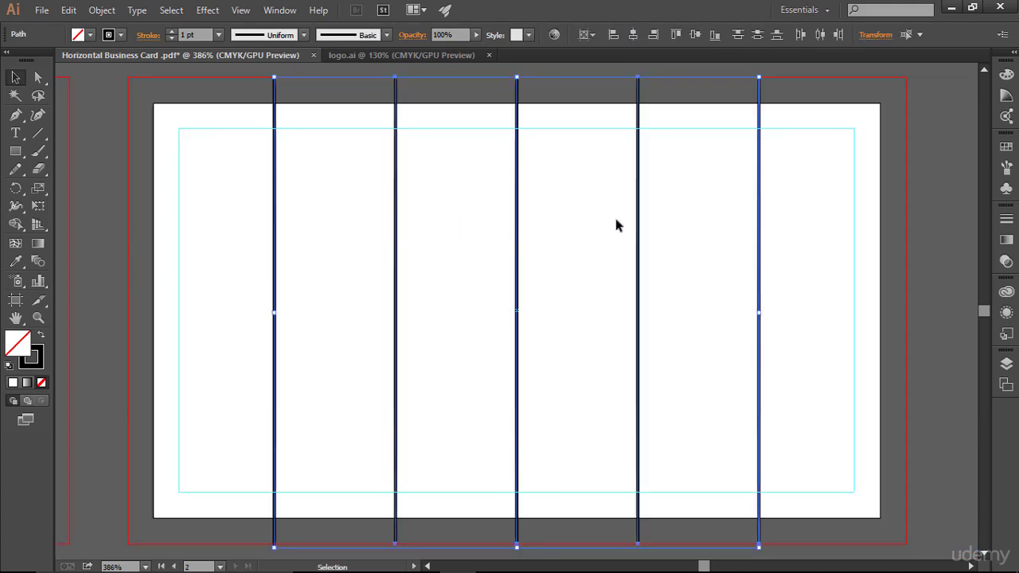
key("a")
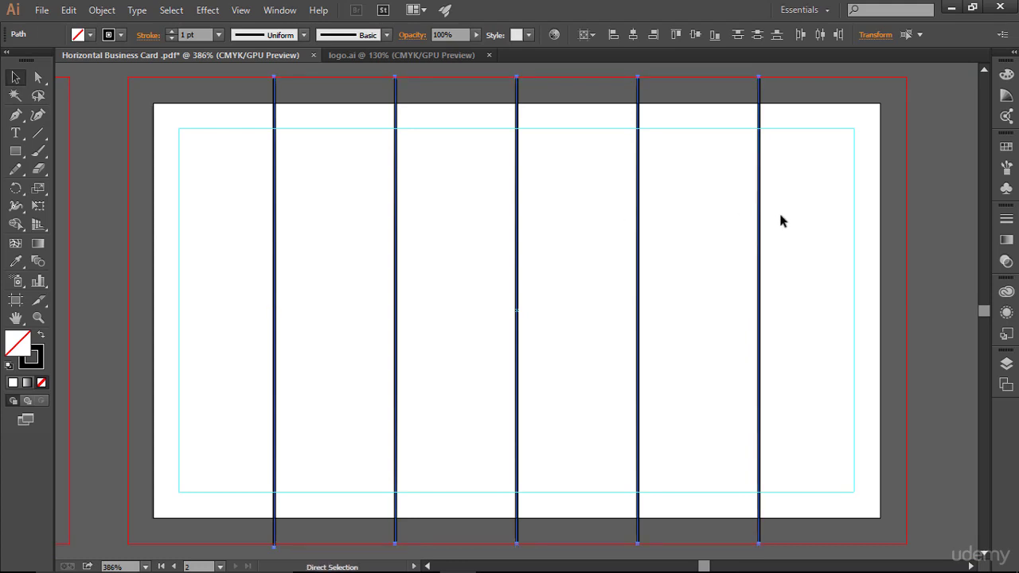
key("ctrl+5")
- Turn the five black lines on the first artboard back into guides with Ctrl+5
key("v")
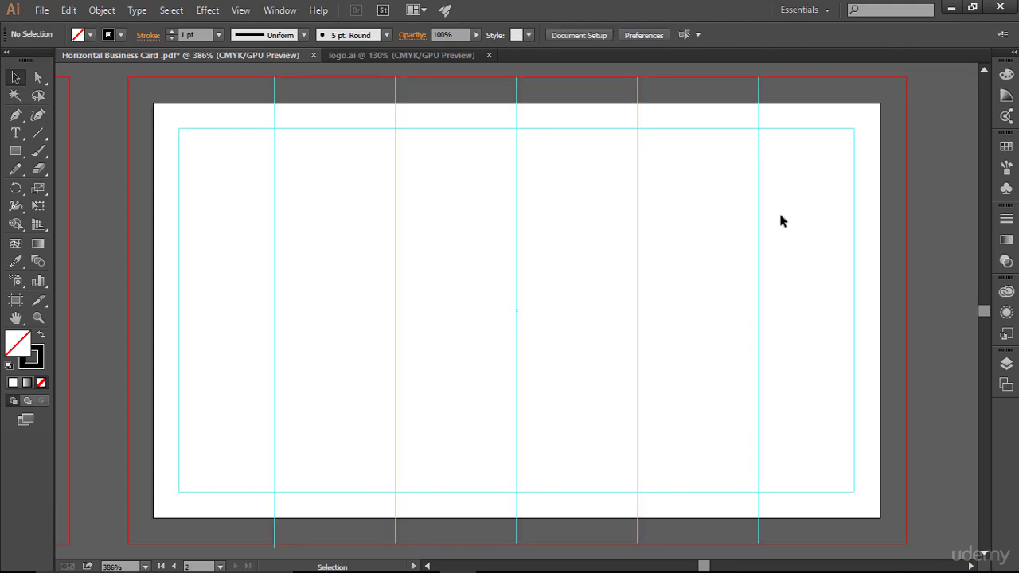
key("space")
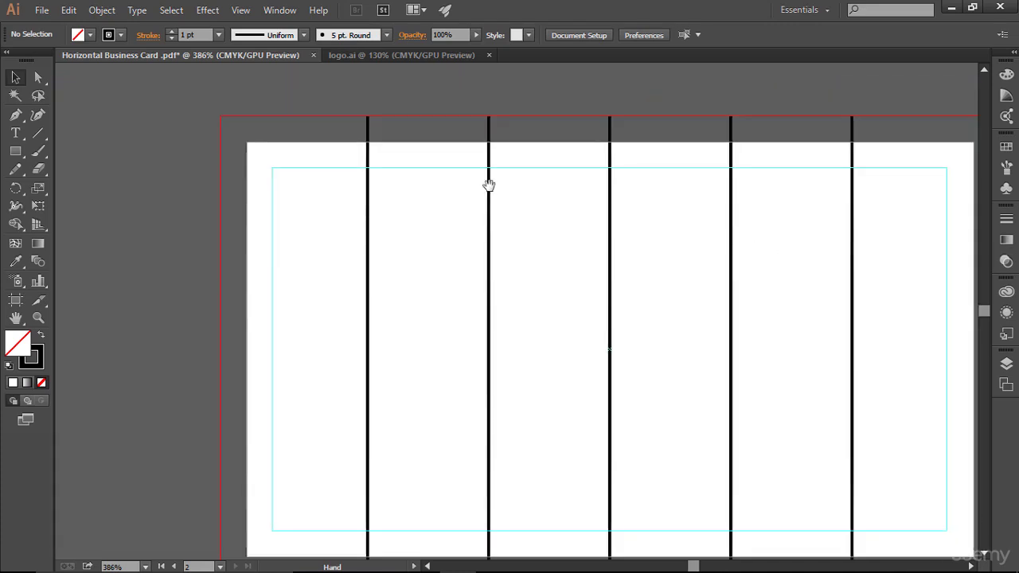
left_click_drag(489, 184, 273, 156)
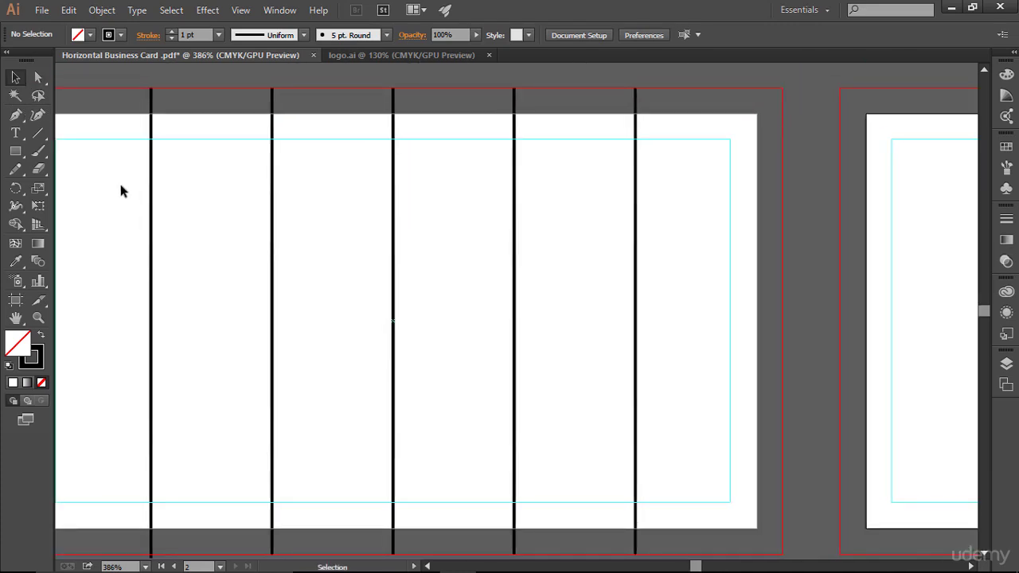
left_click_drag(121, 186, 675, 264)
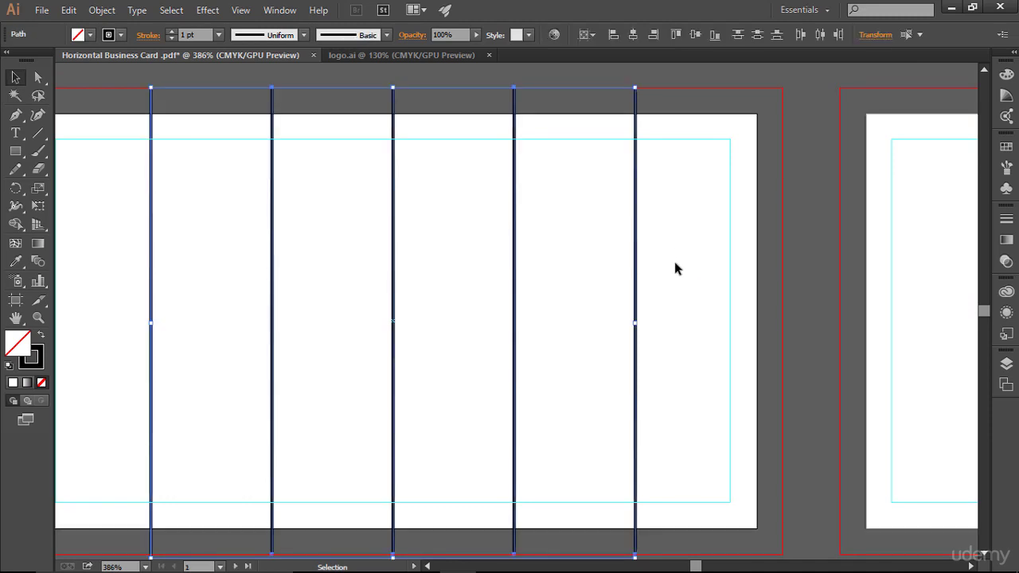
key("ctrl+5")
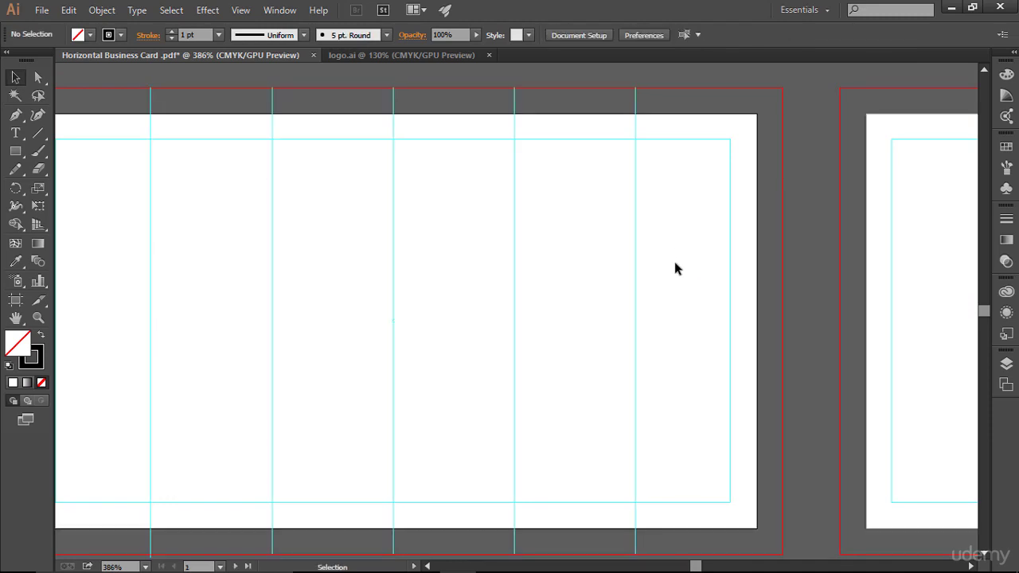
left_click_drag(594, 232, 751, 237)
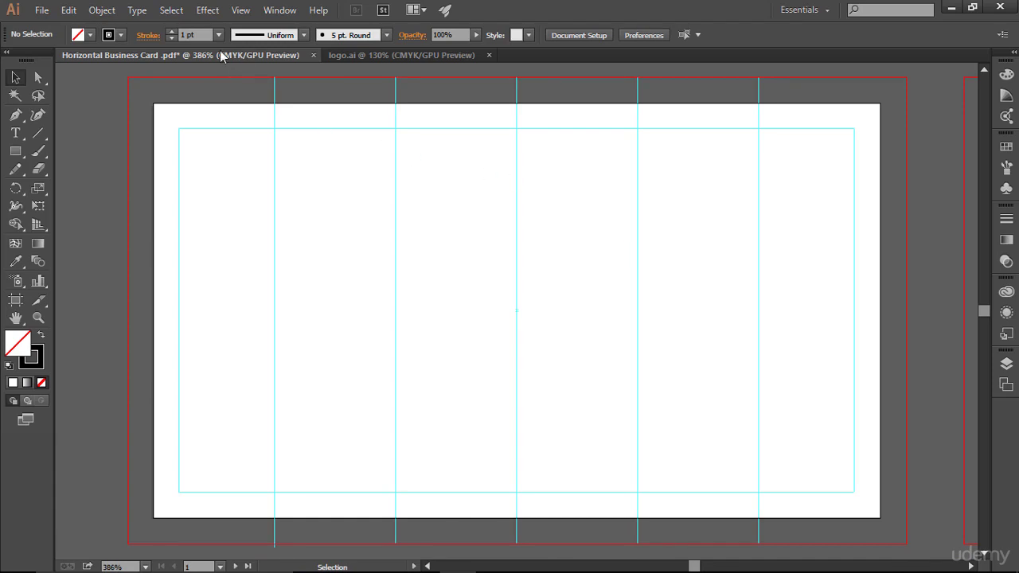
- Bring the JS logo from logo.ai onto the business card, shrink it and place it at top centre
left_click(381, 54)
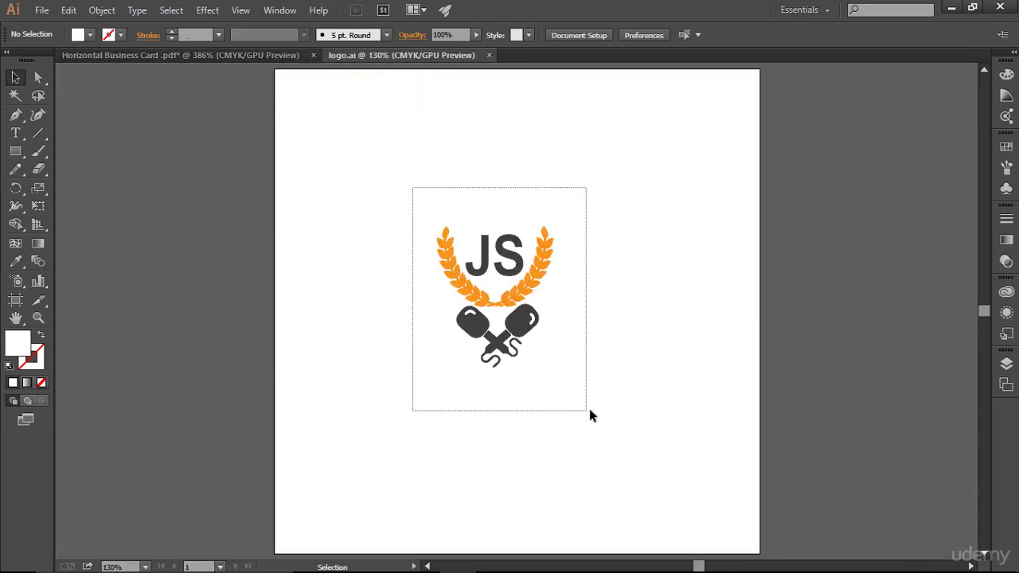
left_click_drag(469, 266, 547, 257)
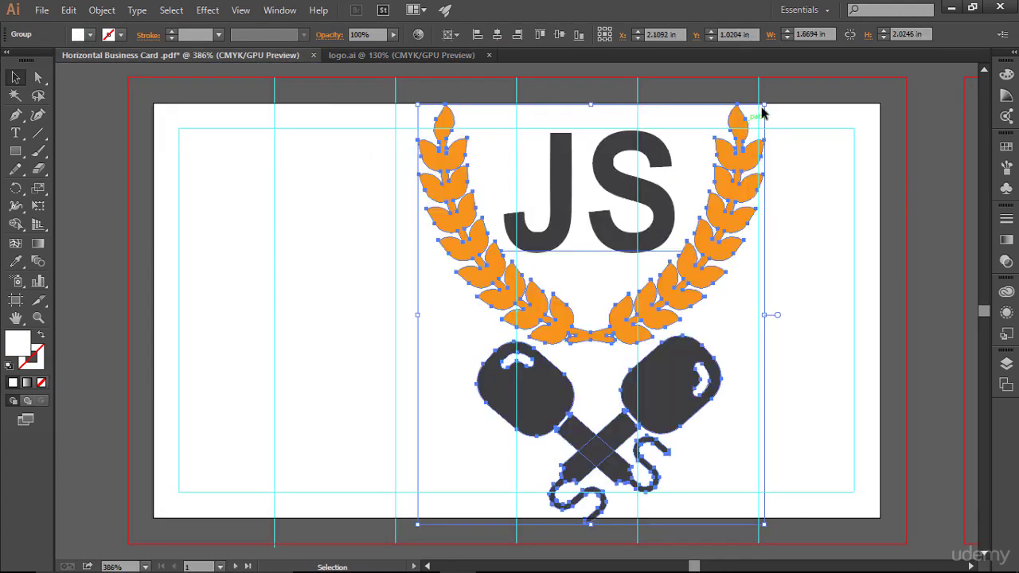
left_click_drag(764, 104, 660, 226)
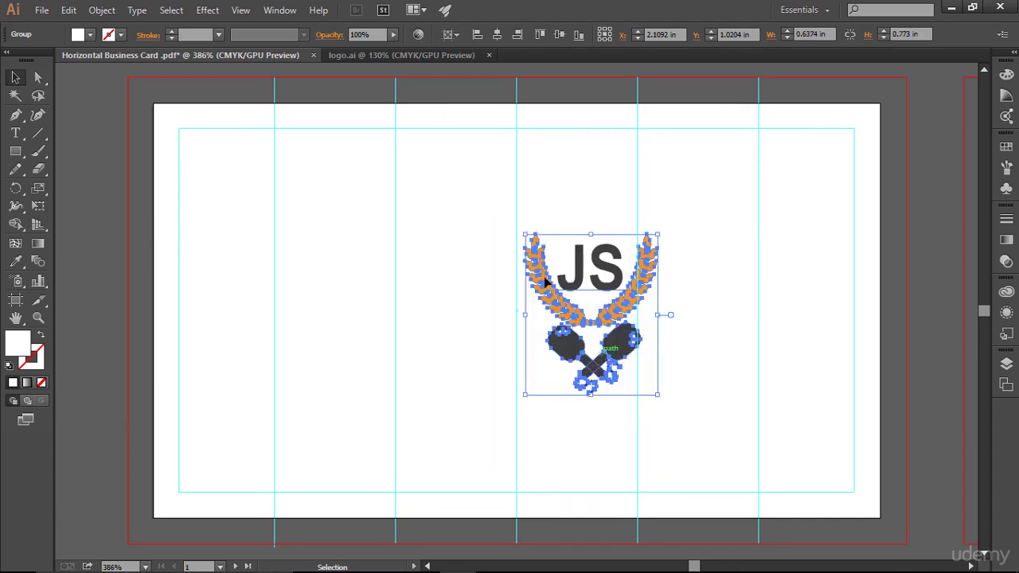
left_click_drag(585, 284, 504, 181)
- Fine-tune the logo's size and position so it sits centred on the middle guide
key("Right")
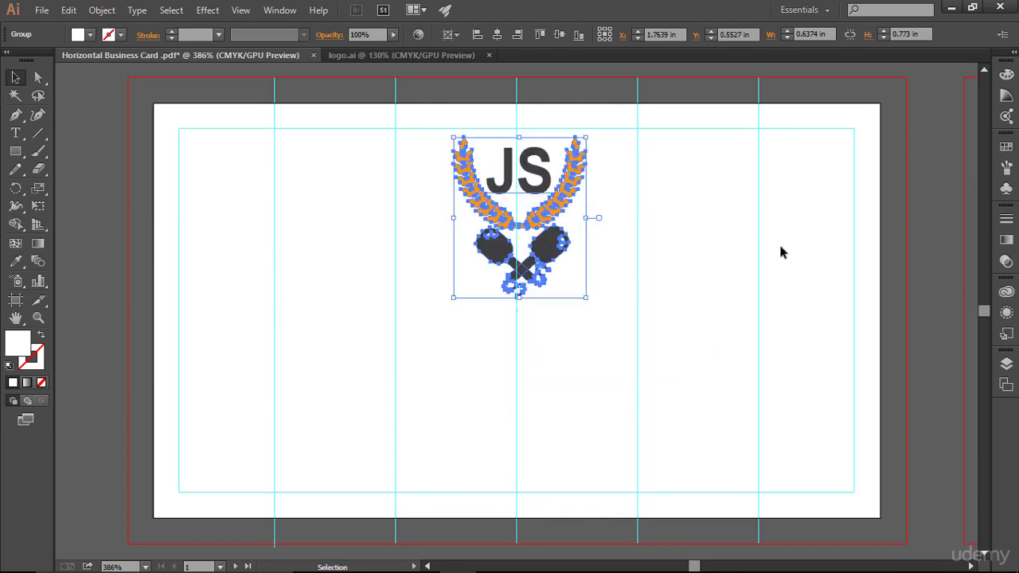
left_click(669, 219)
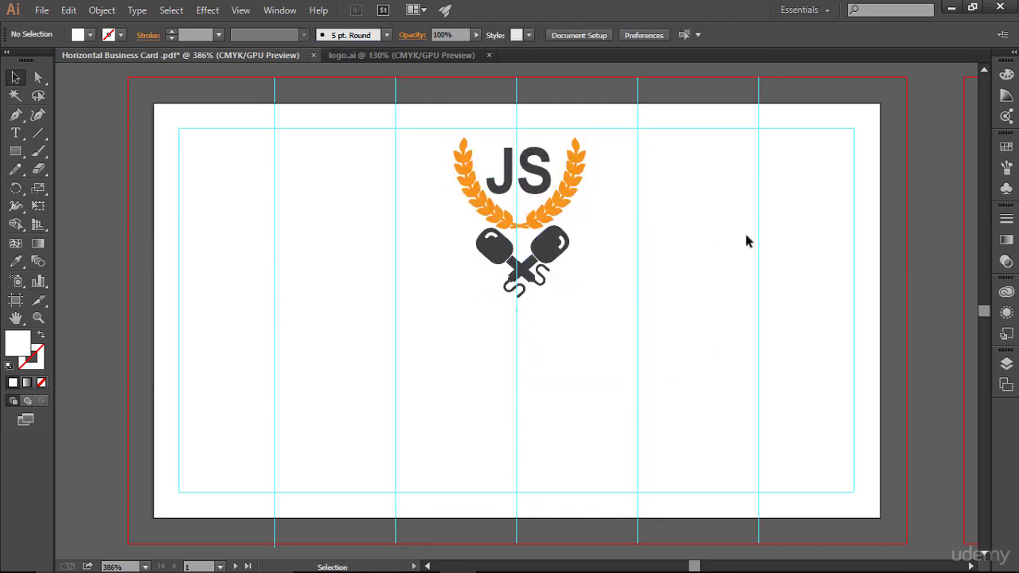
left_click(546, 280)
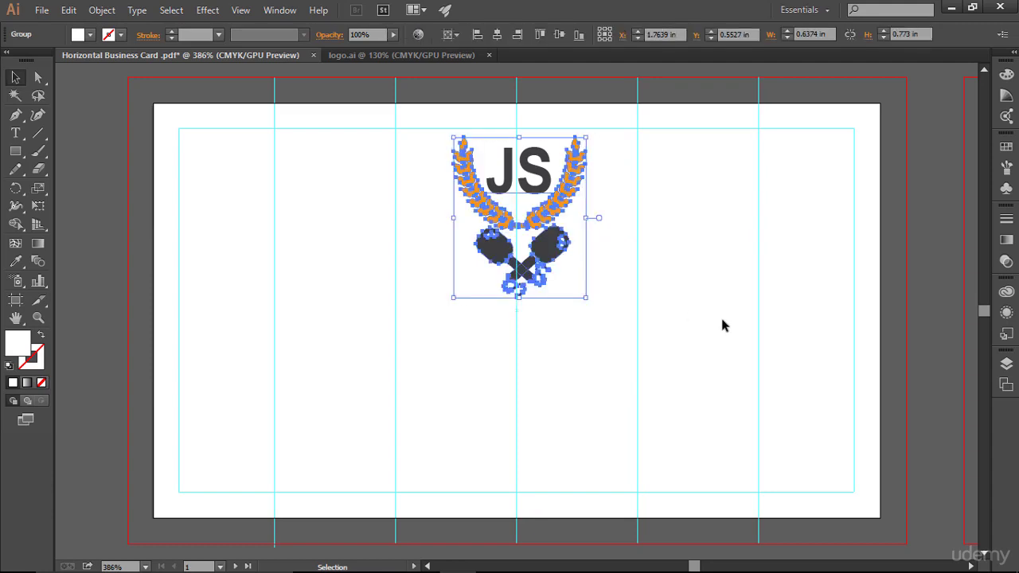
key("Down")
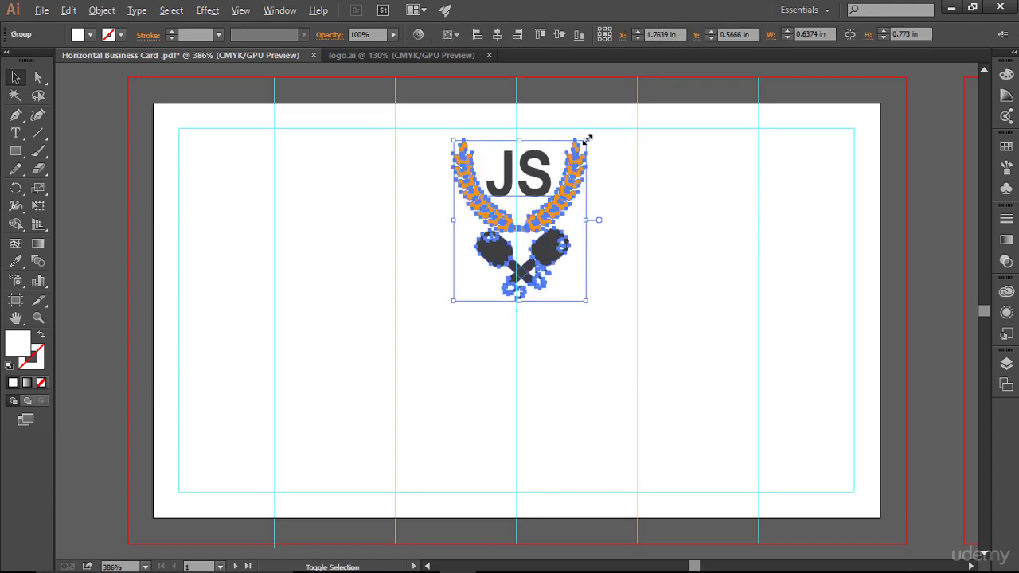
left_click_drag(587, 140, 572, 169)
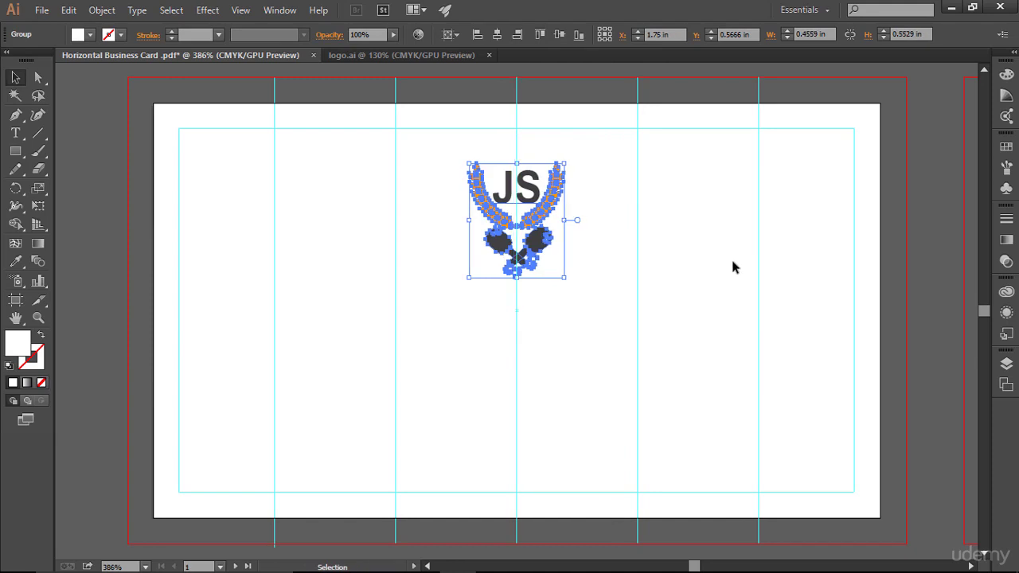
key("Right")
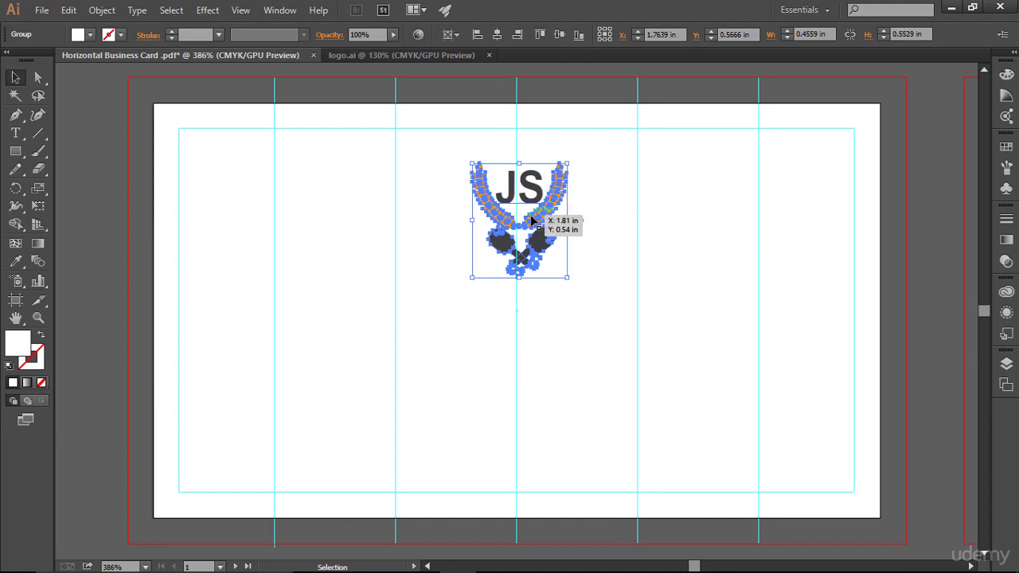
left_click_drag(531, 221, 528, 222)
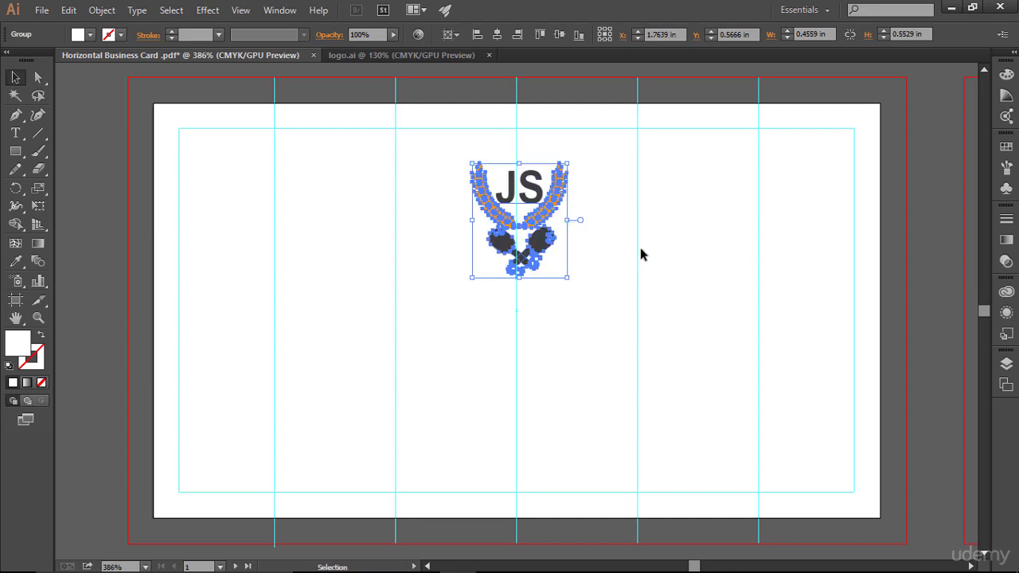
left_click(645, 250)
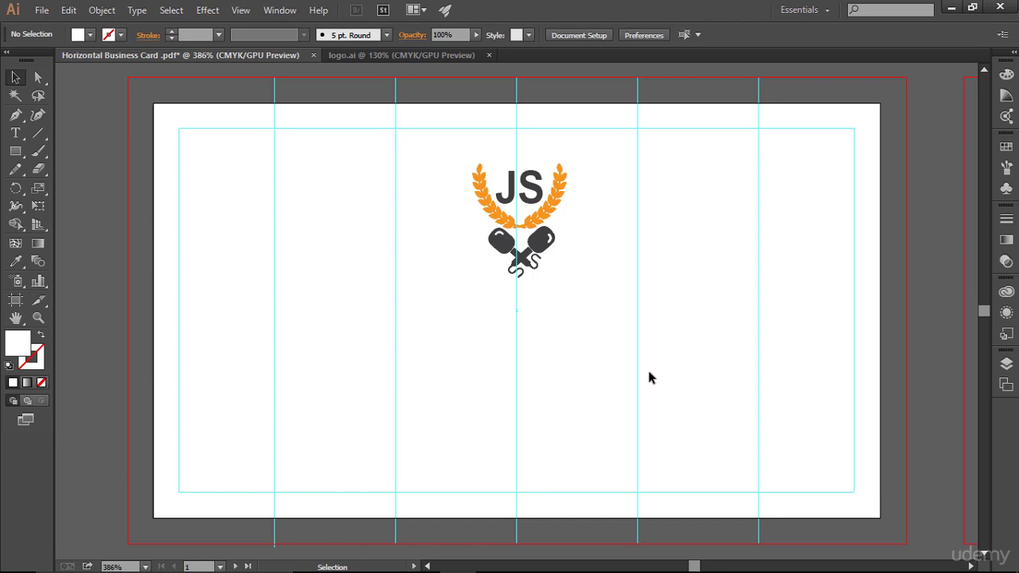
- Add the tagline 'An interview based javascript course' below the logo and shift it left
left_click(15, 133)
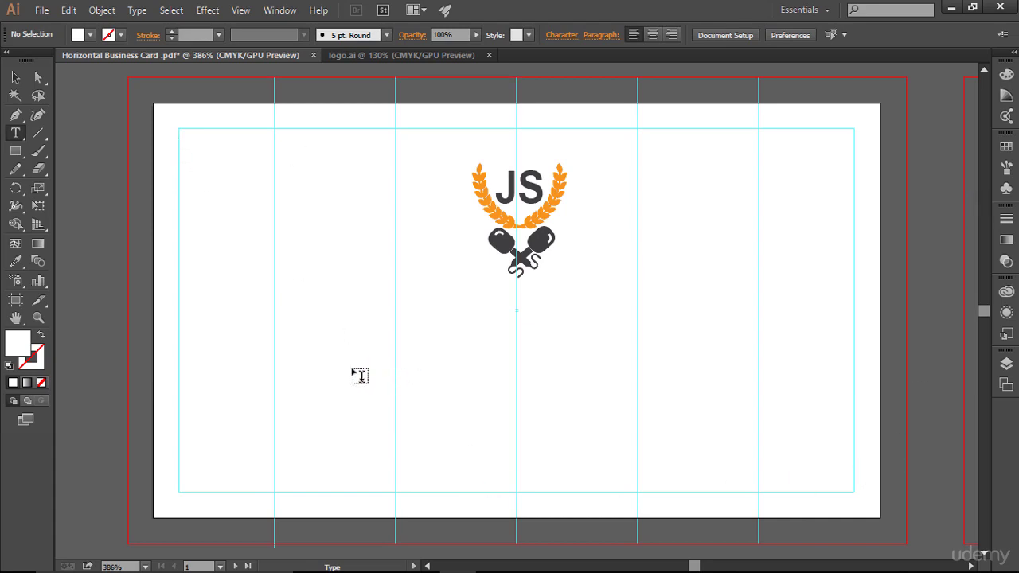
left_click(311, 376)
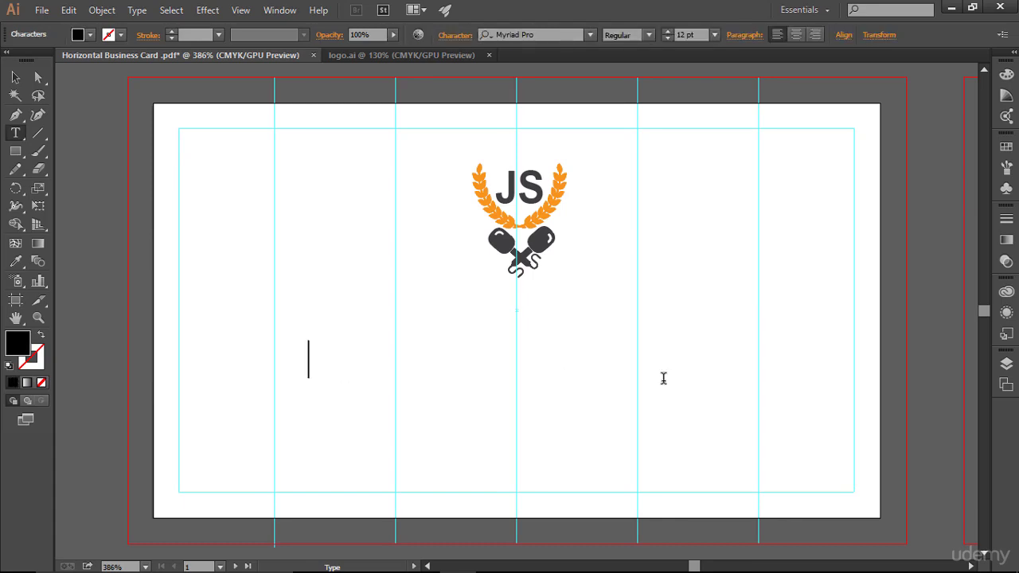
type("An i")
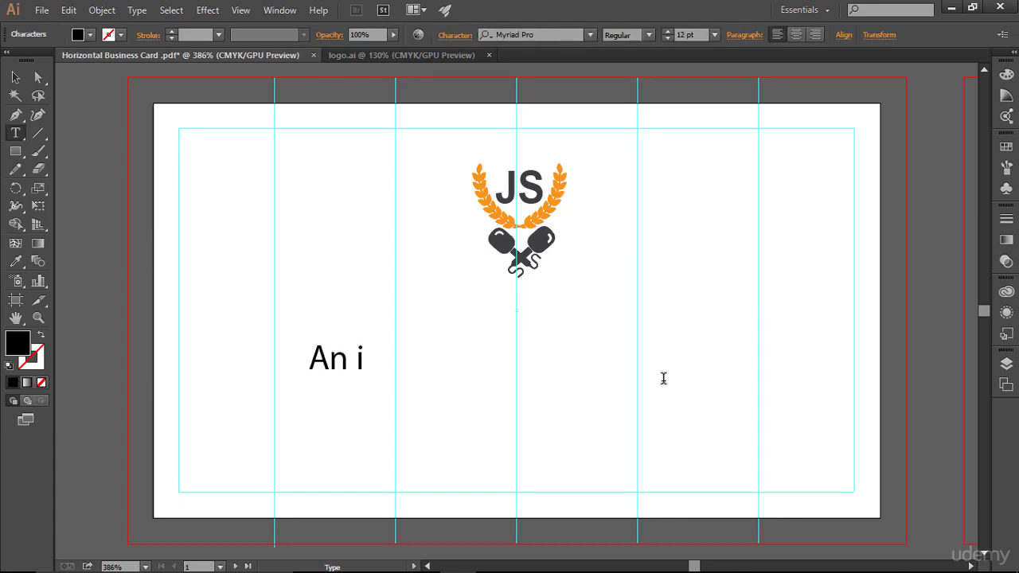
type("nterview ba")
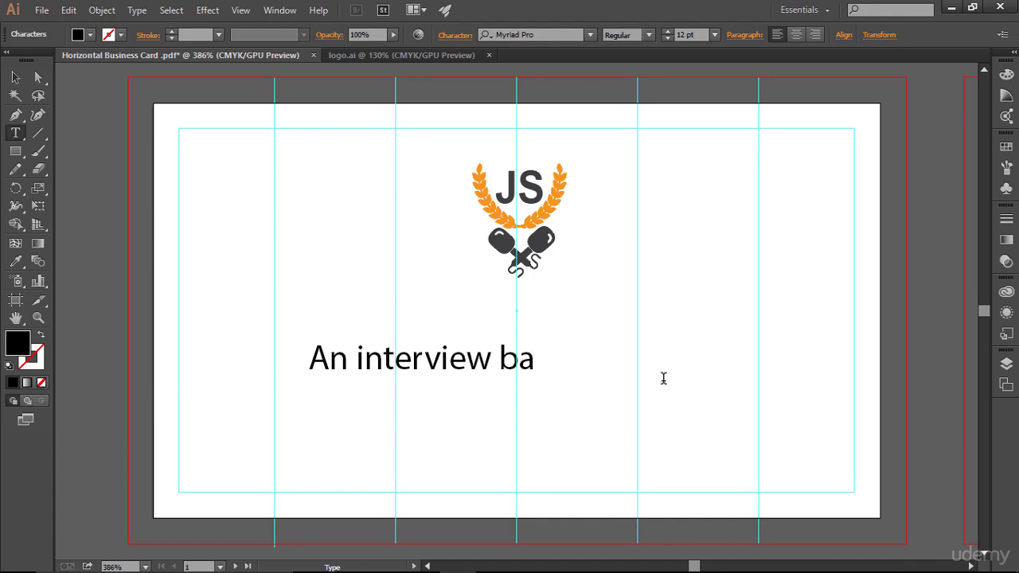
type("sed javascri")
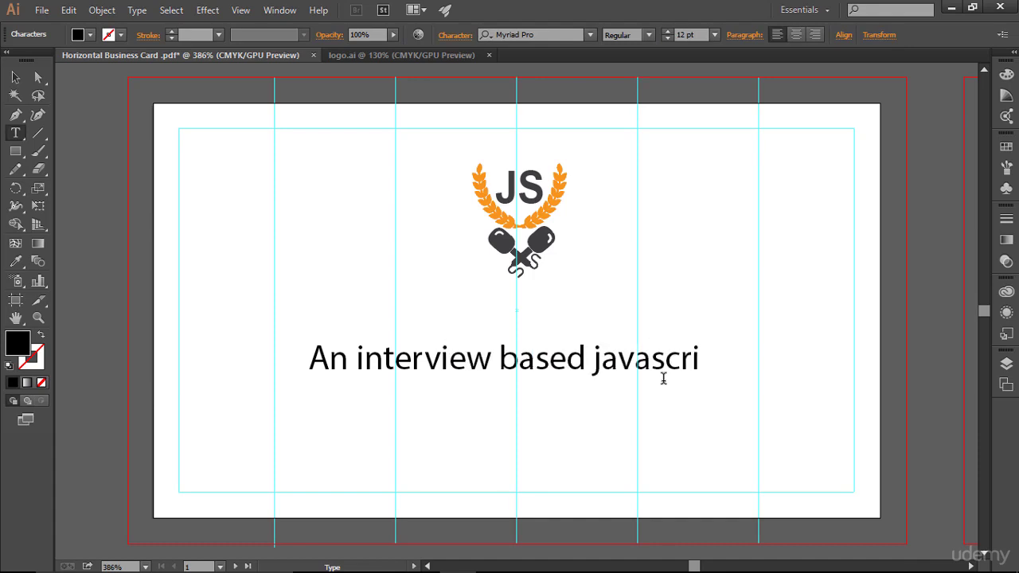
type("pt course")
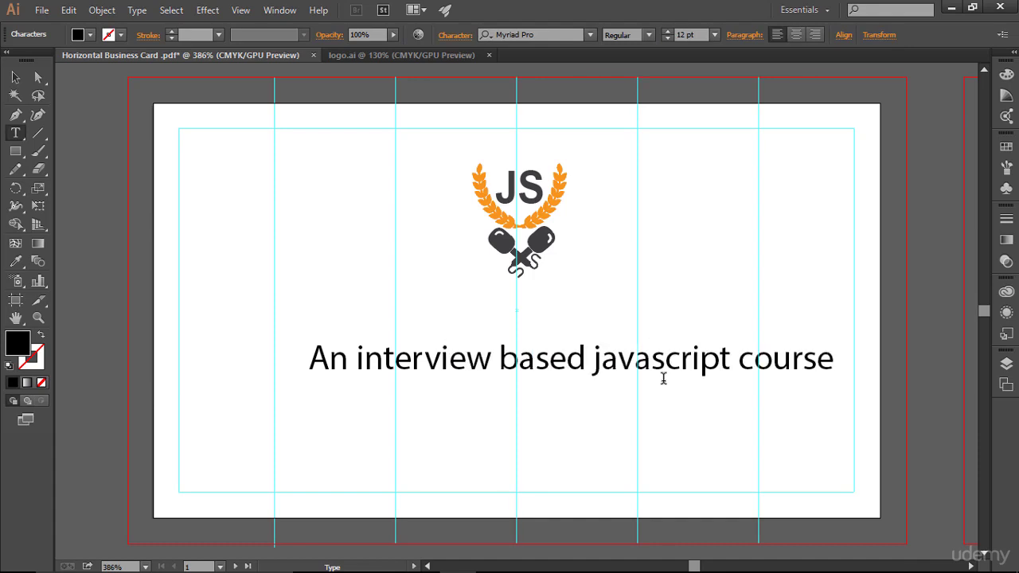
key("Escape")
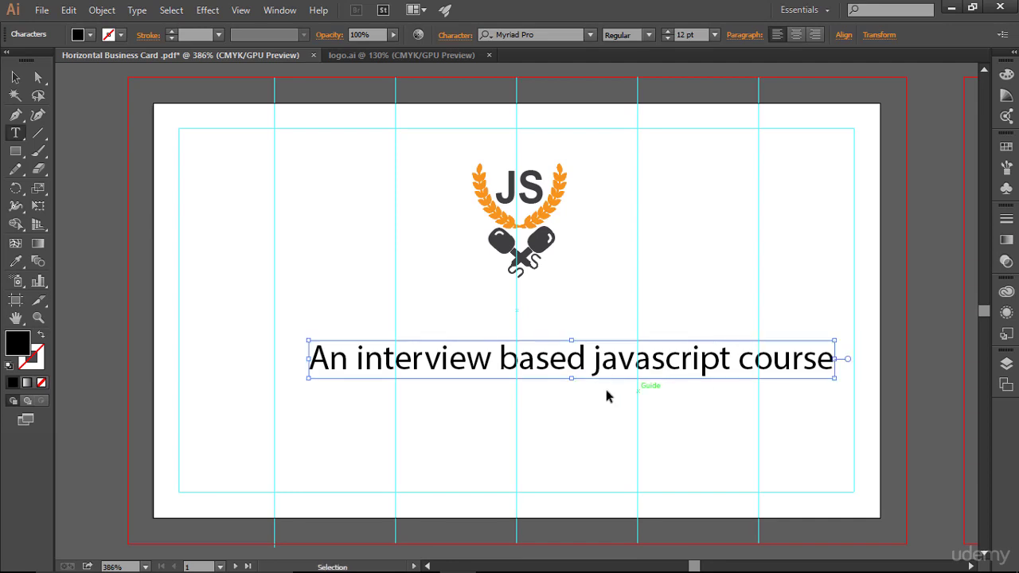
triple_click(478, 360)
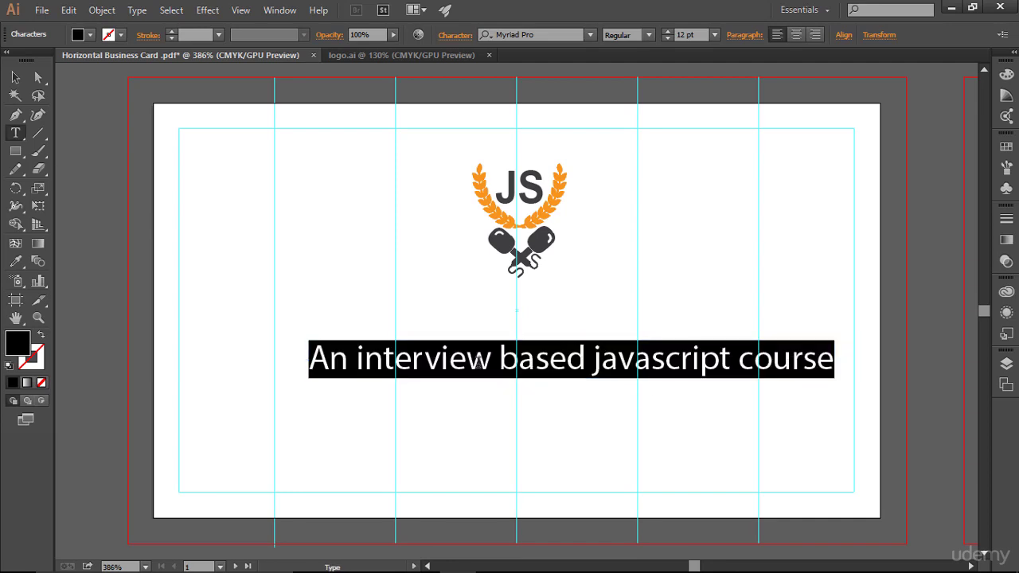
left_click(16, 78)
left_click_drag(488, 357, 481, 355)
left_click(674, 286)
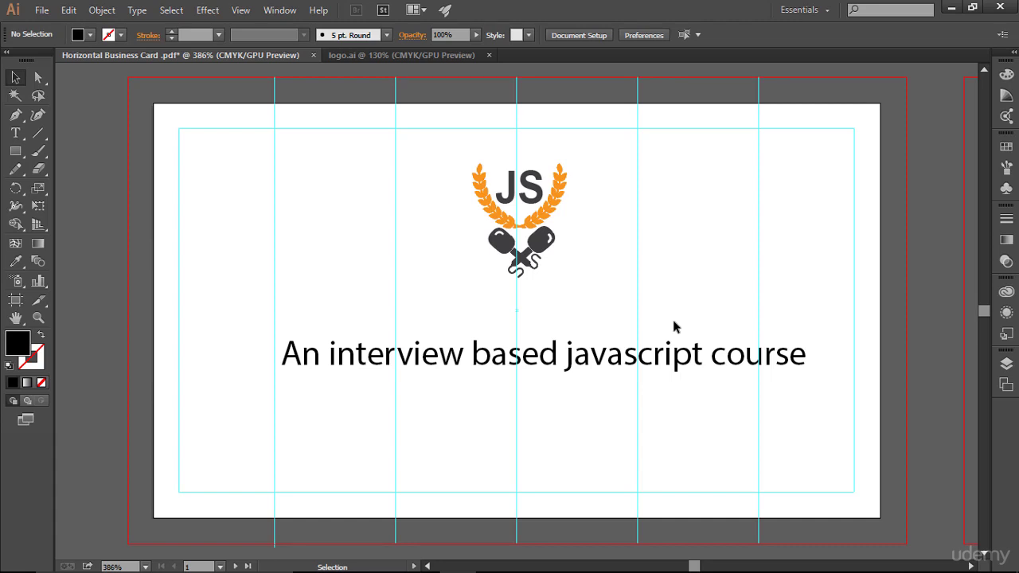
- Set the tagline font to Arial and nudge it slightly left
left_click(553, 360)
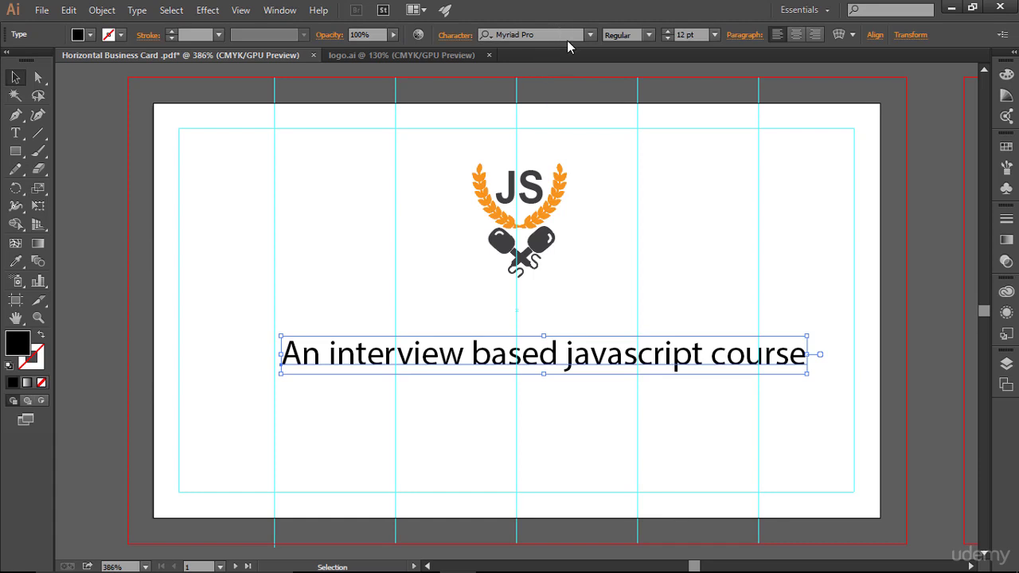
left_click(557, 35)
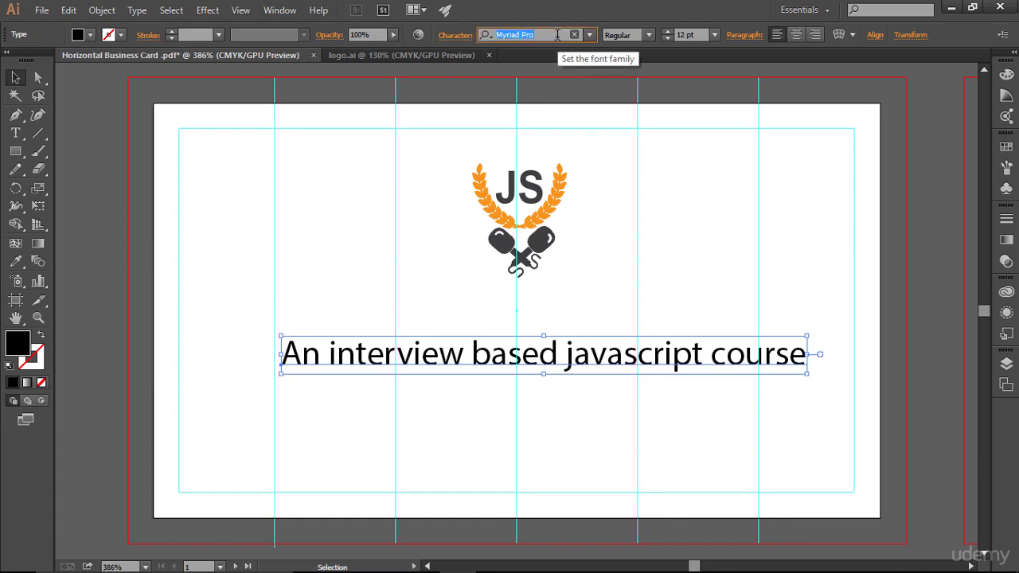
type("Arial")
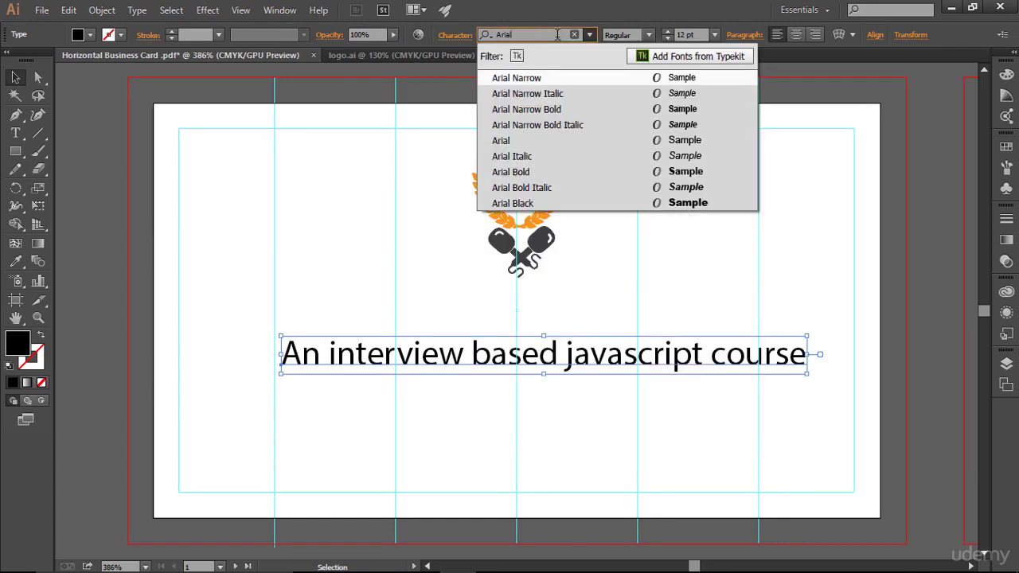
left_click(553, 141)
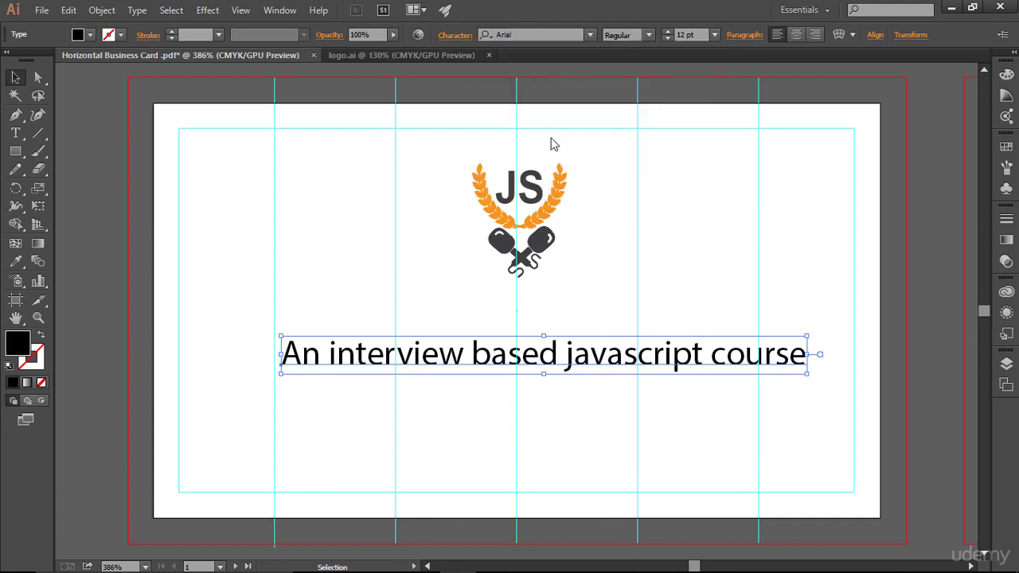
left_click(603, 399)
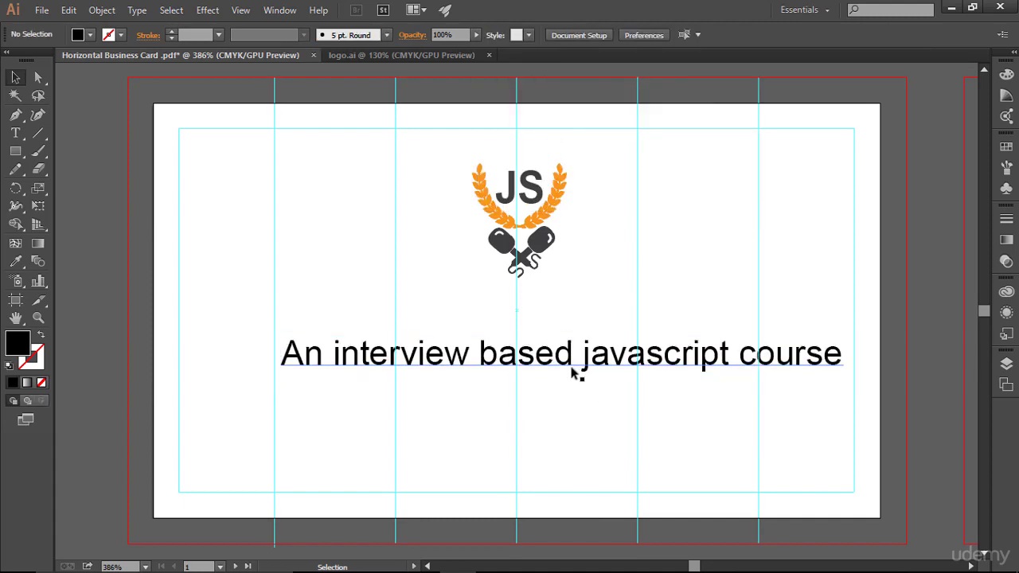
left_click(575, 373)
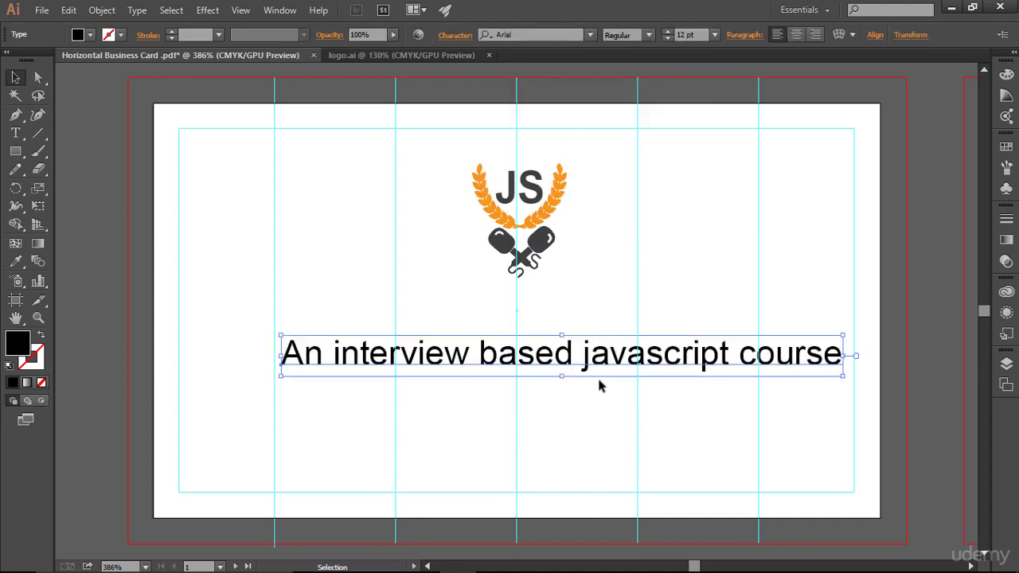
key("Left")
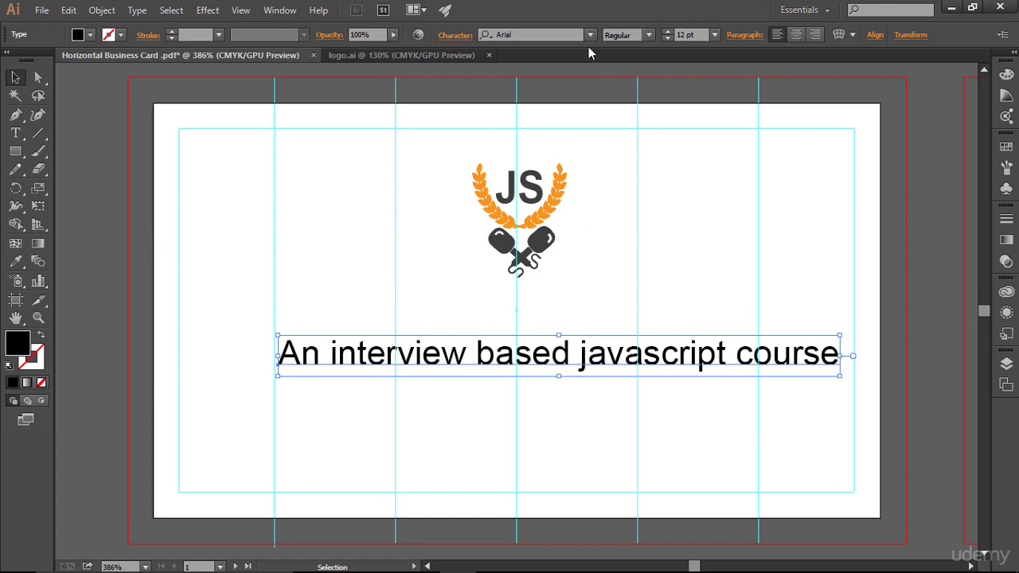
- Change the tagline font to Segoe Script and drag it left across the card
left_click(590, 34)
scroll(622, 260, "down", 15)
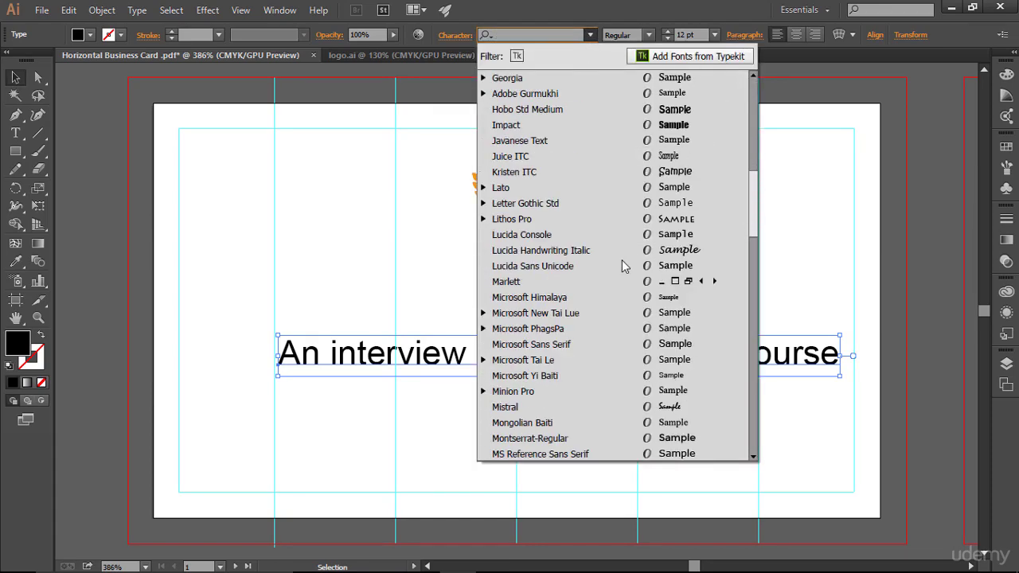
scroll(622, 260, "down", 8)
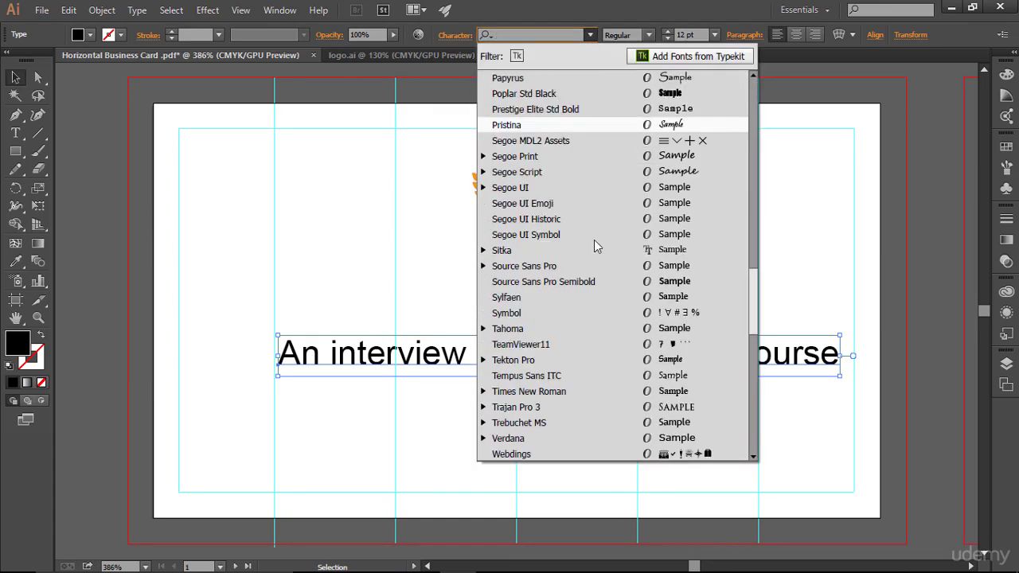
left_click(559, 172)
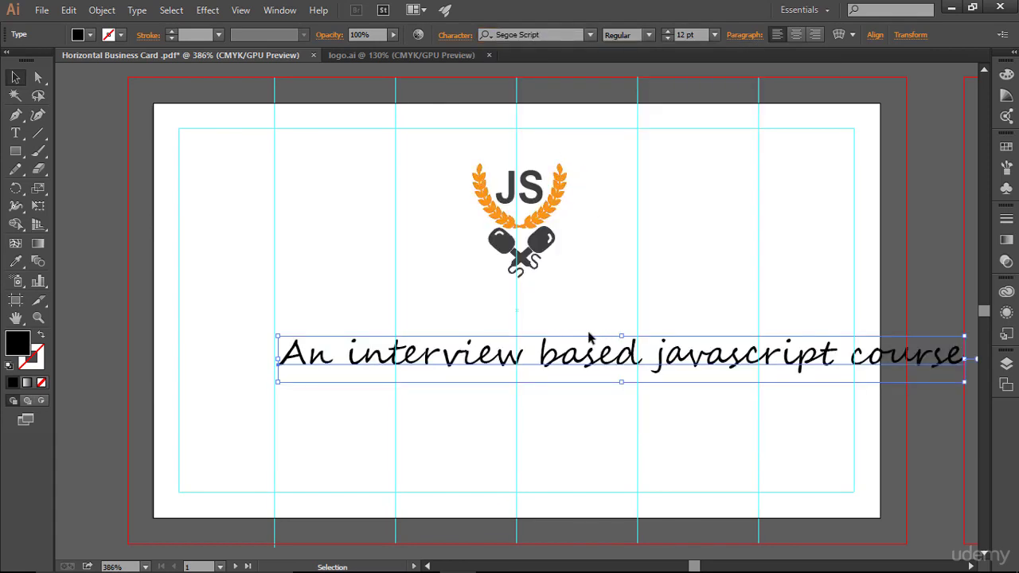
left_click(531, 337)
left_click_drag(512, 353, 407, 358)
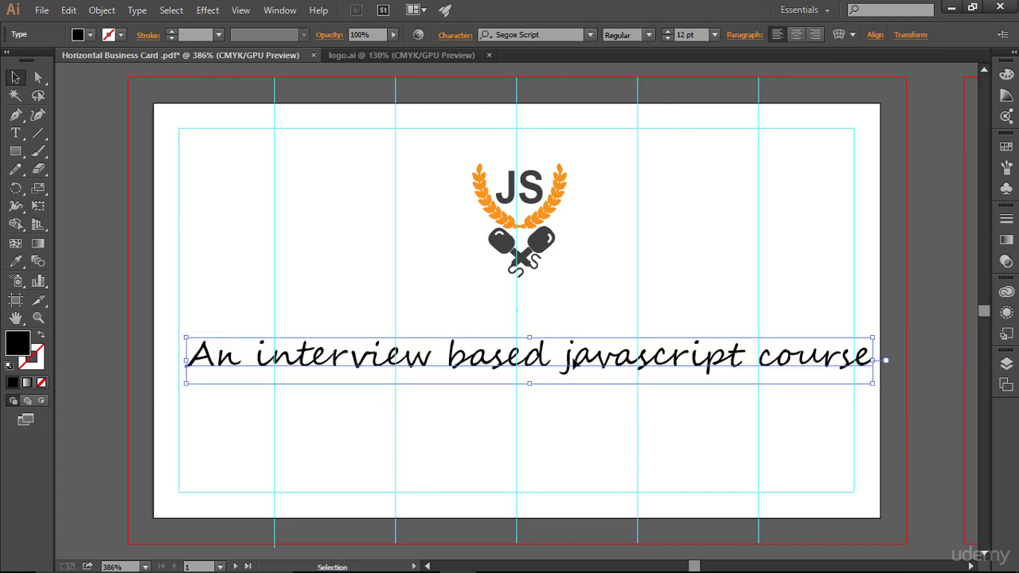
- Make the Segoe Script tagline Bold and place the Type cursor inside it
left_click(648, 37)
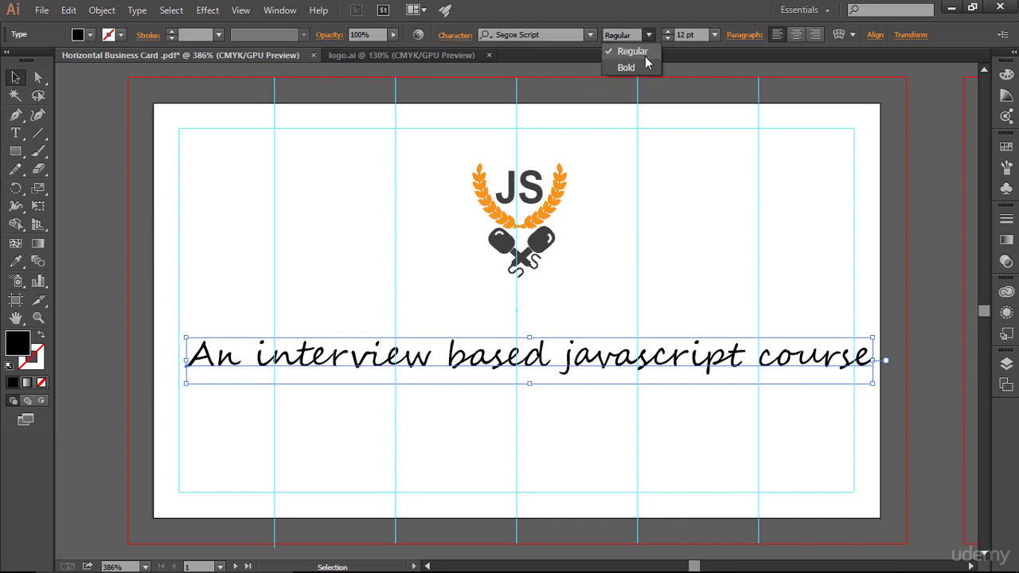
left_click(638, 70)
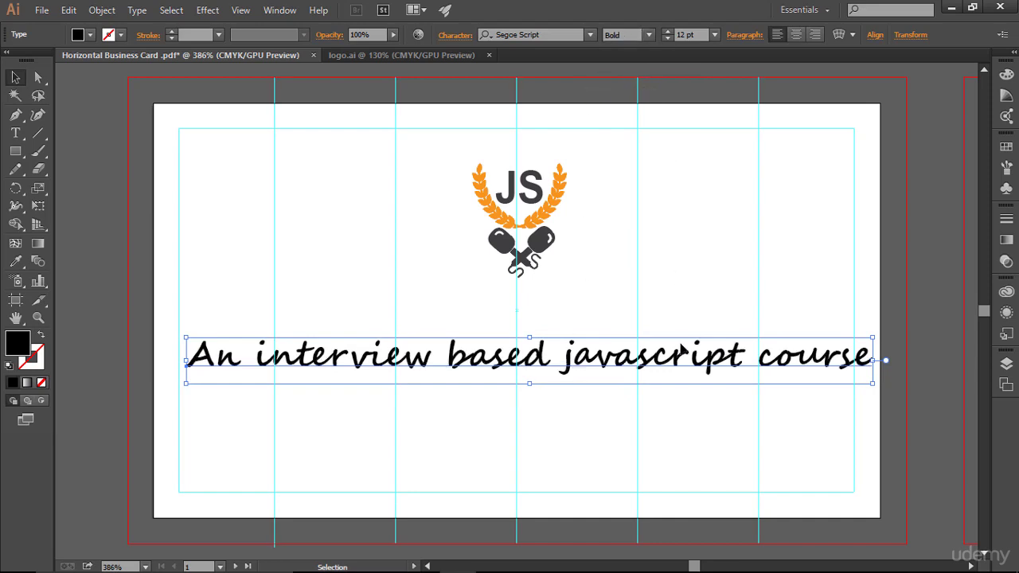
left_click(15, 133)
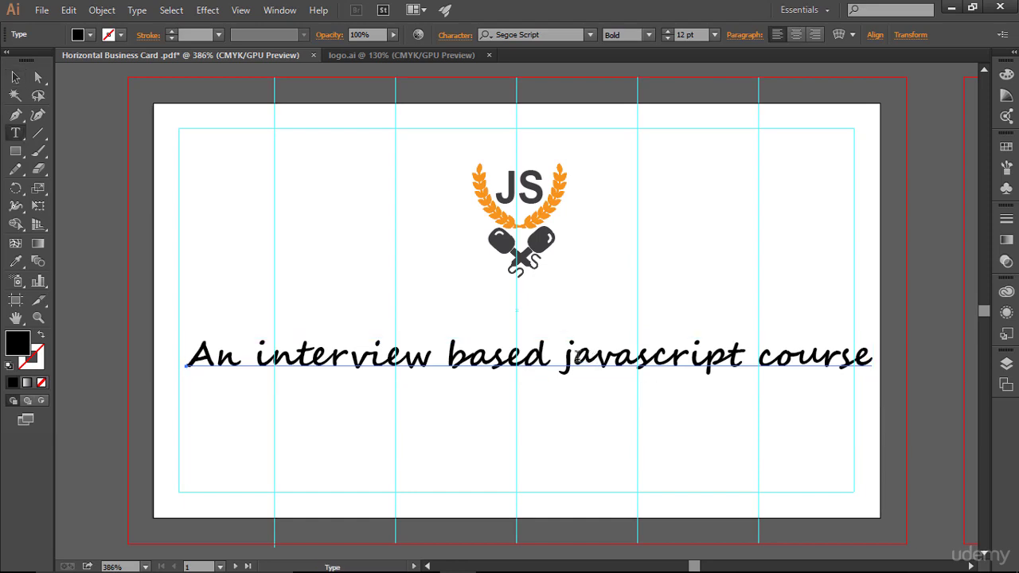
left_click(435, 356)
- Select all the tagline text and shrink it from 12 pt to 9 pt
key("ctrl+a")
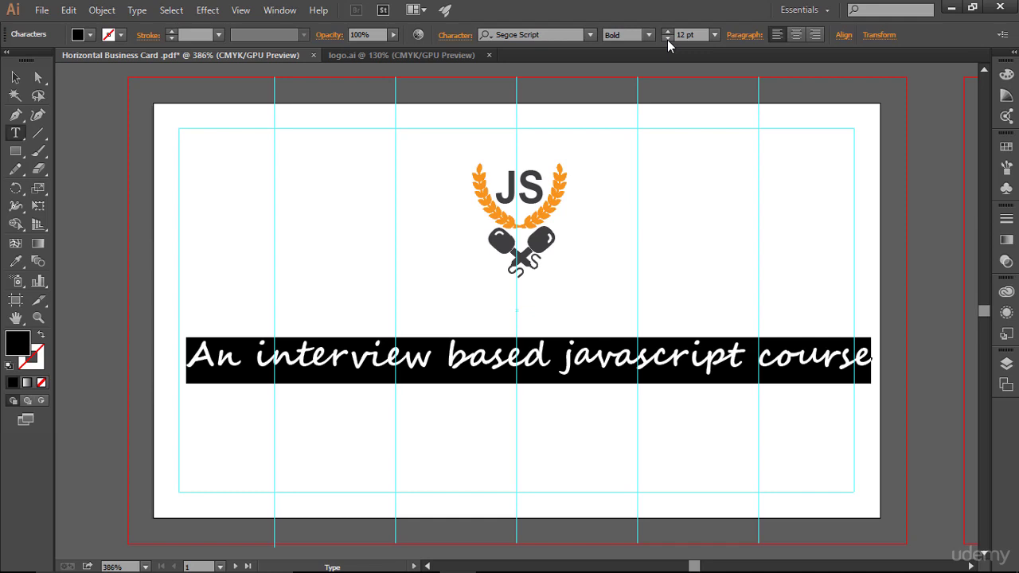
left_click(668, 39)
left_click(668, 39)
left_click(668, 39)
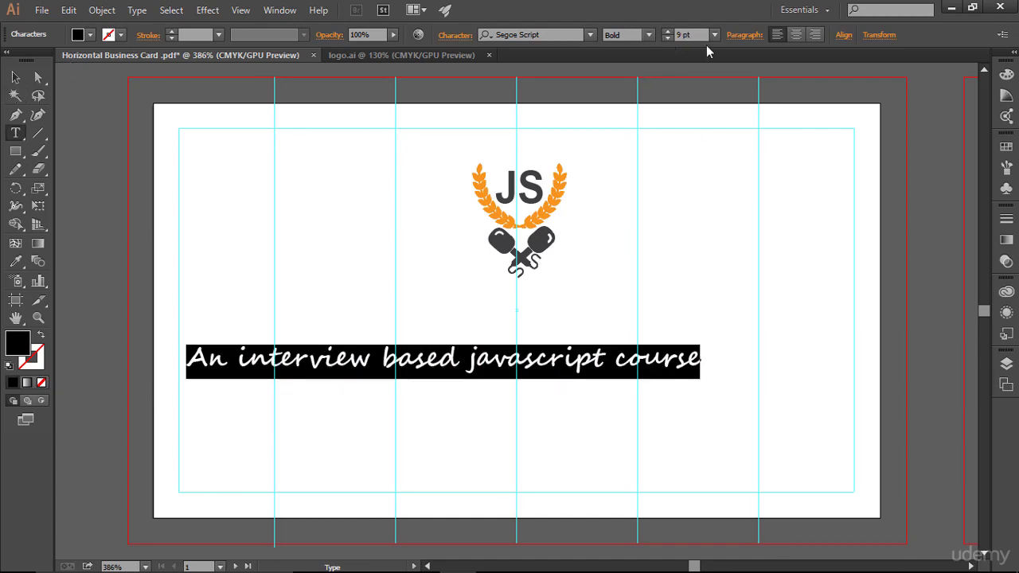
left_click(15, 77)
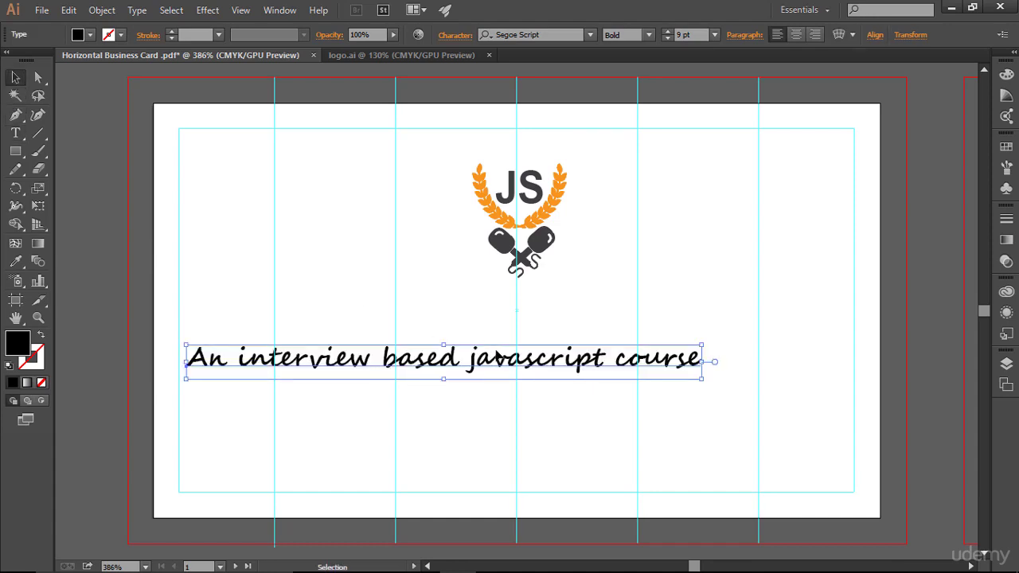
- Centre the tagline under the JS logo, nudging the tagline up and the logo down
left_click_drag(501, 364, 575, 366)
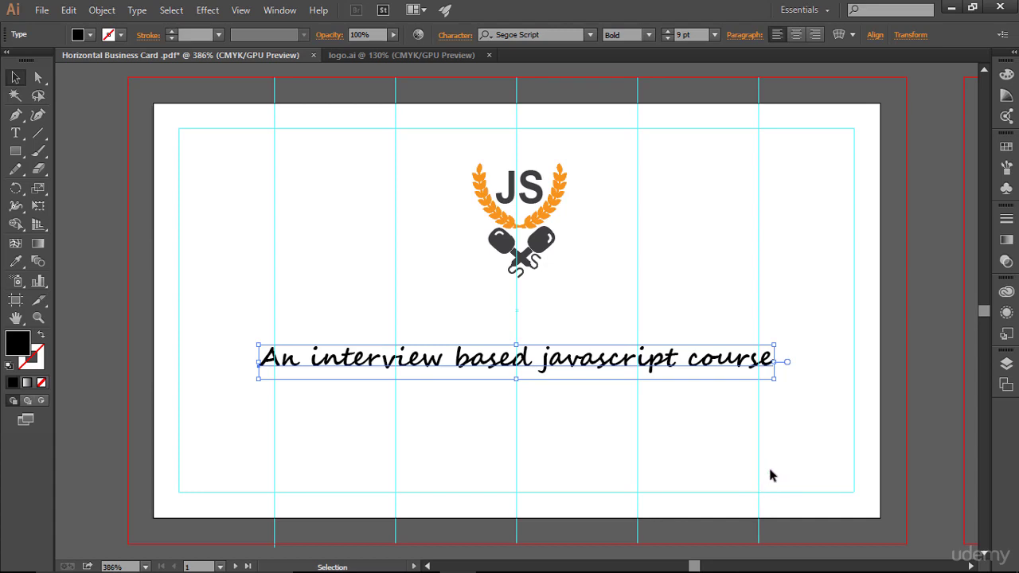
key("Up")
key("Up")
key("Up")
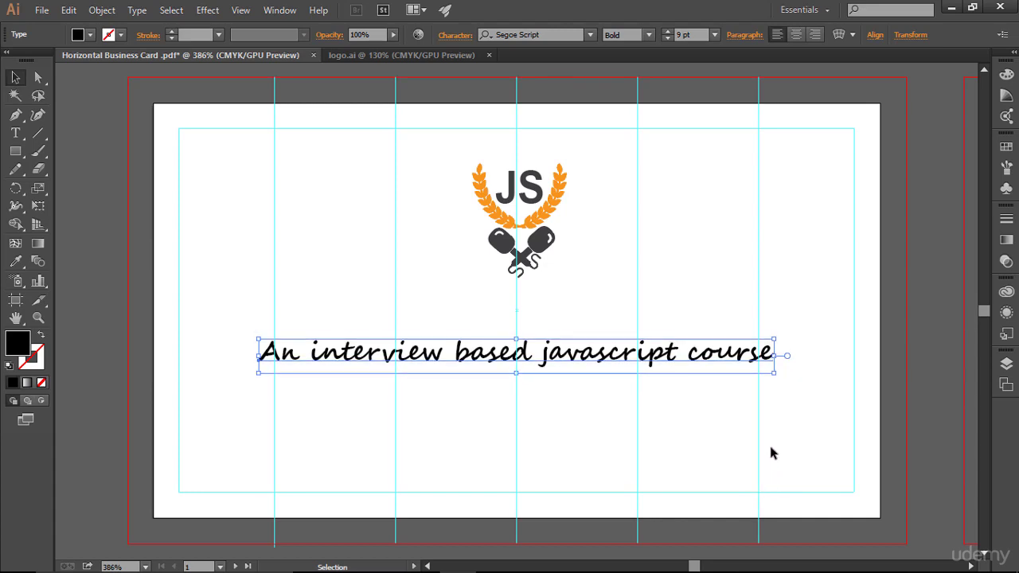
left_click(770, 452)
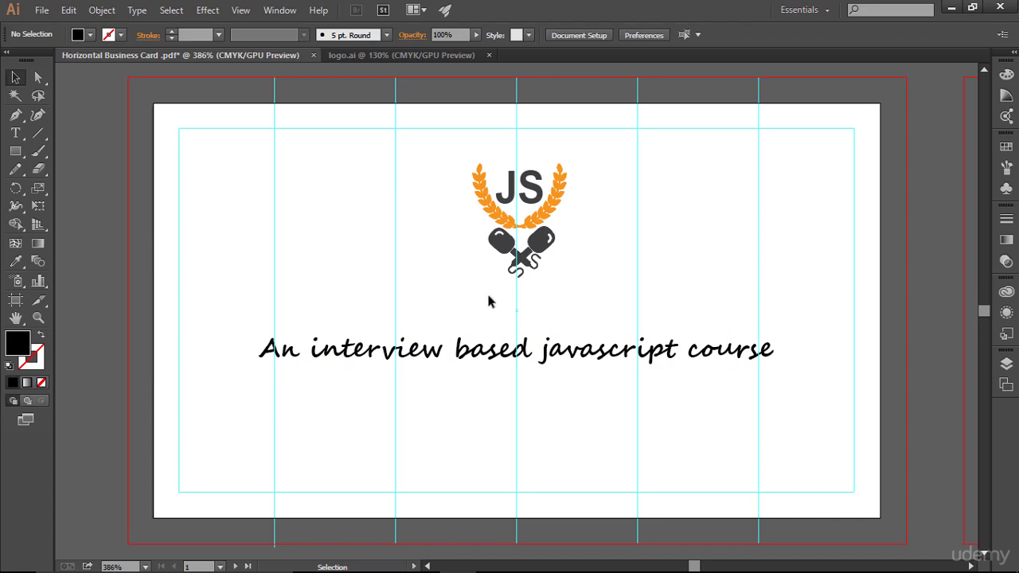
left_click_drag(456, 155, 612, 288)
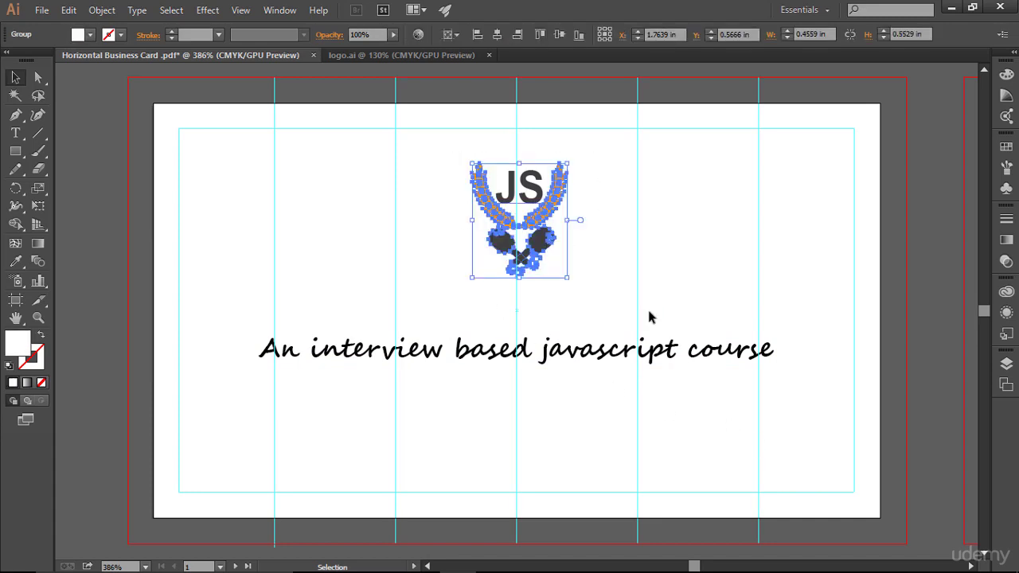
key("Down")
key("Down")
key("Down")
key("Down")
left_click(673, 283)
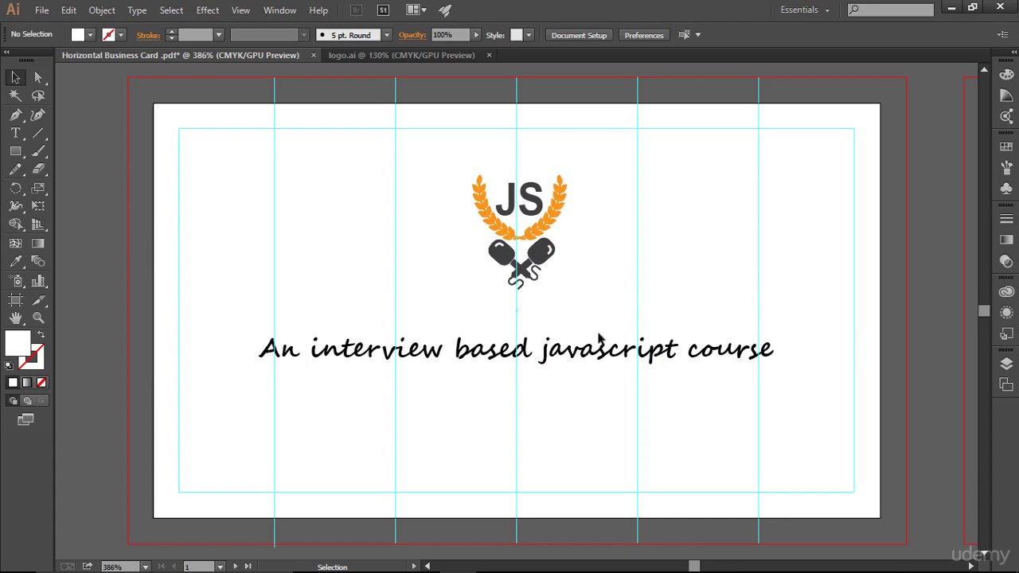
left_click(587, 355)
key("Up")
key("Up")
key("Up")
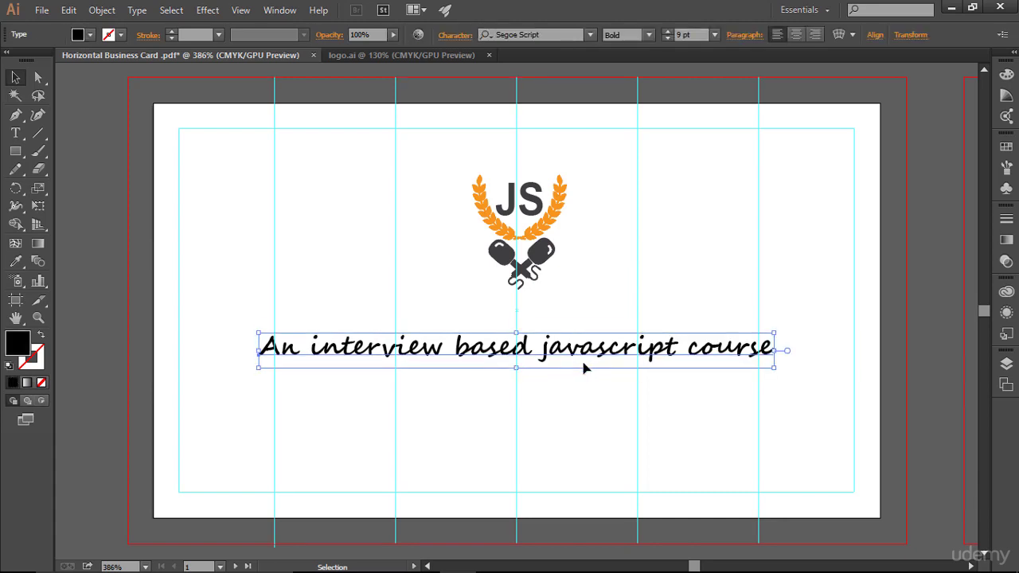
left_click(592, 398)
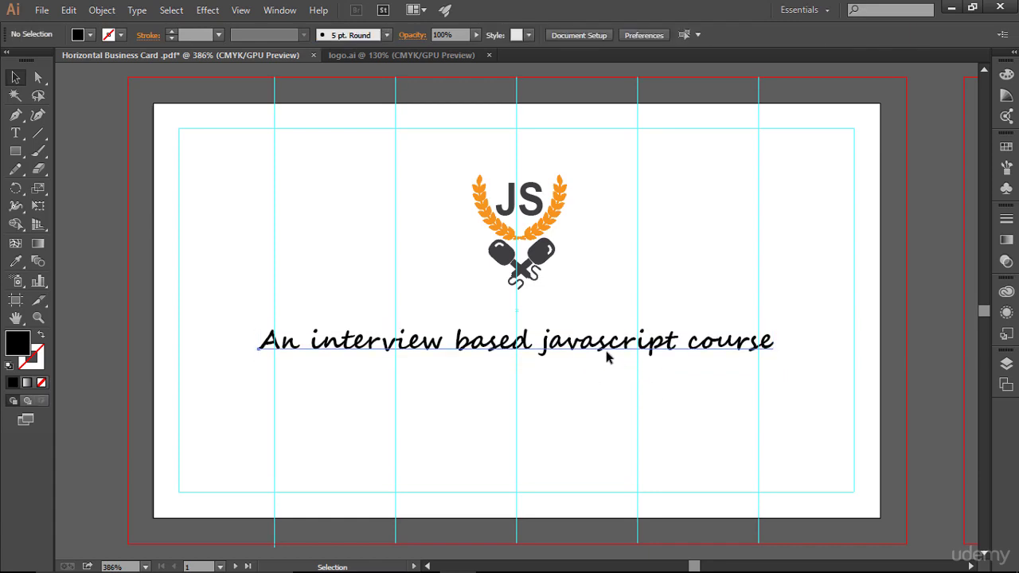
- Fill the tagline with the dark grey PANTONE P 179-14 C swatch
left_click(682, 350)
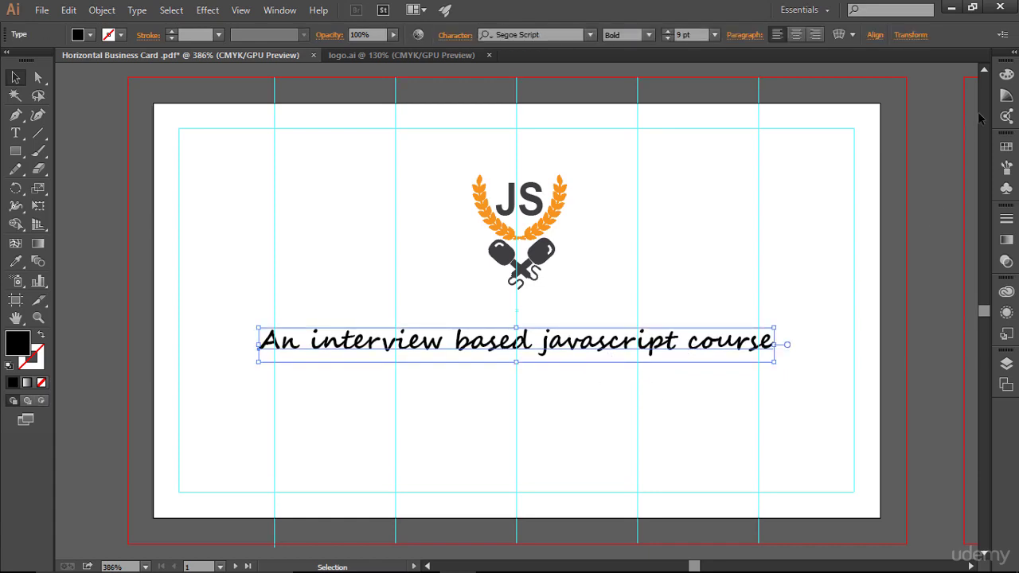
left_click(1006, 146)
left_click(864, 181)
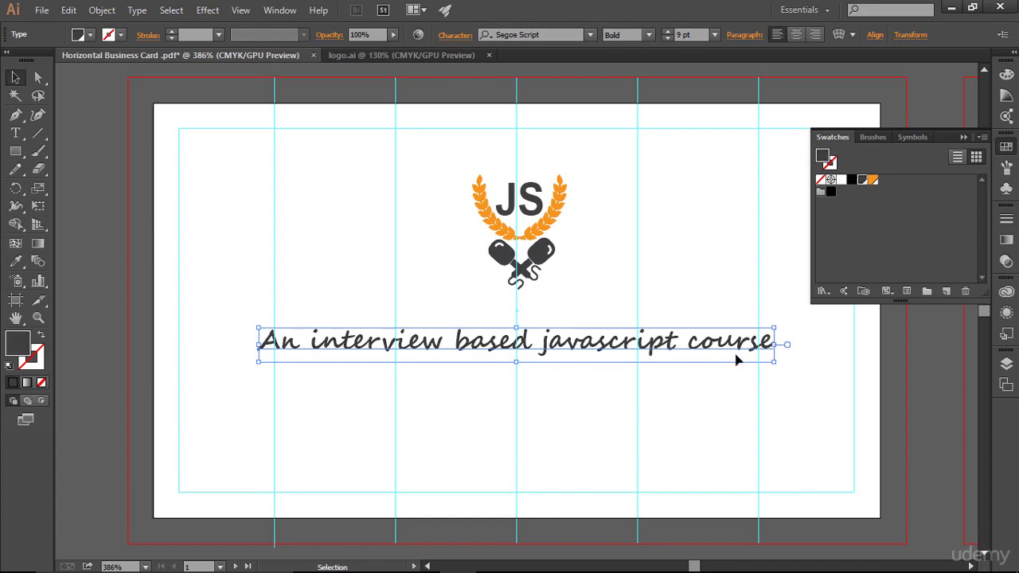
- Close the Swatches panel and deselect the tagline
left_click(964, 138)
left_click(894, 245)
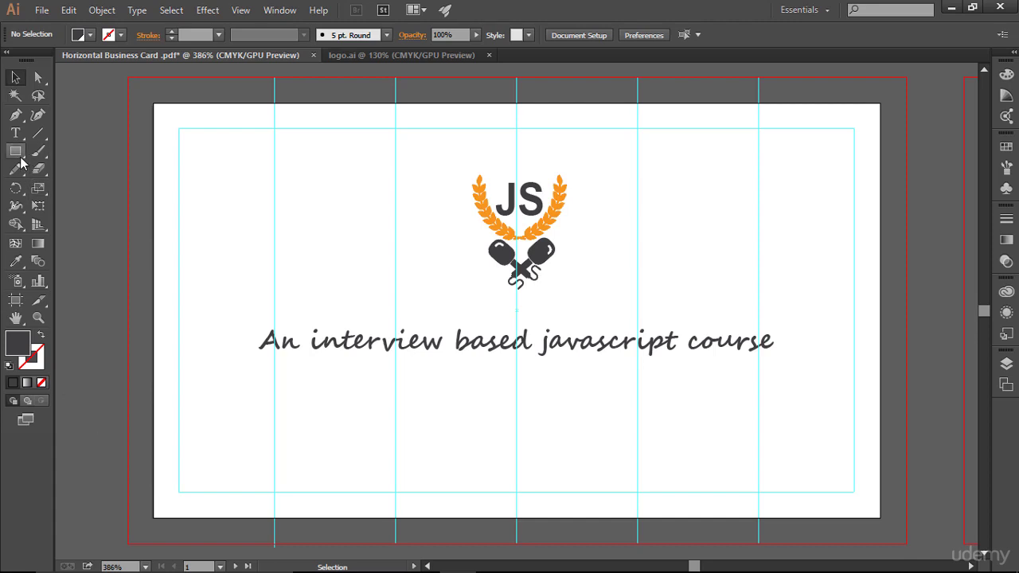
- Draw a full-width dark grey rectangle along the card's bottom edge, about 0.18 in tall
left_click_drag(15, 151, 125, 150)
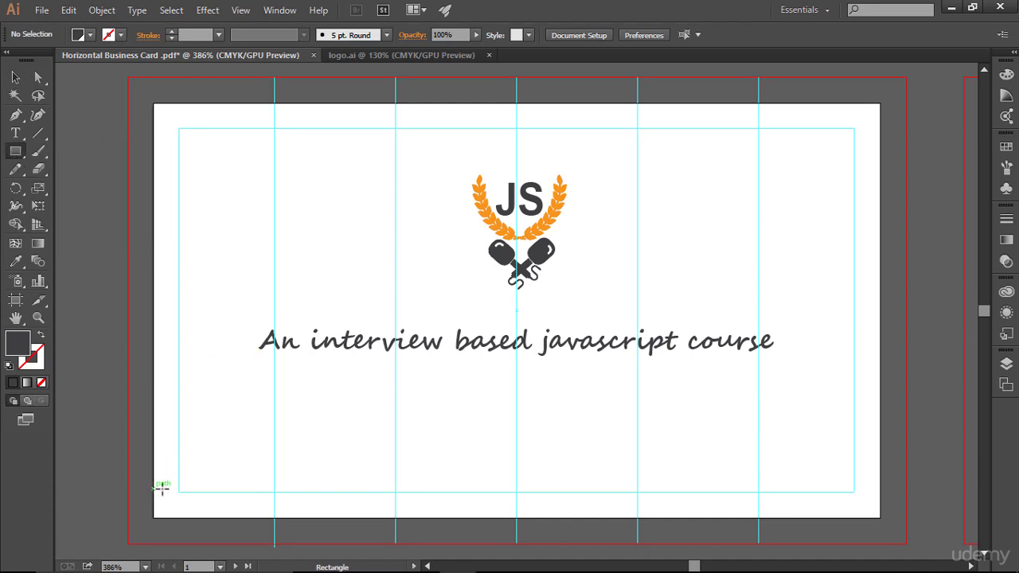
left_click_drag(154, 489, 700, 516)
left_click_drag(637, 516, 880, 518)
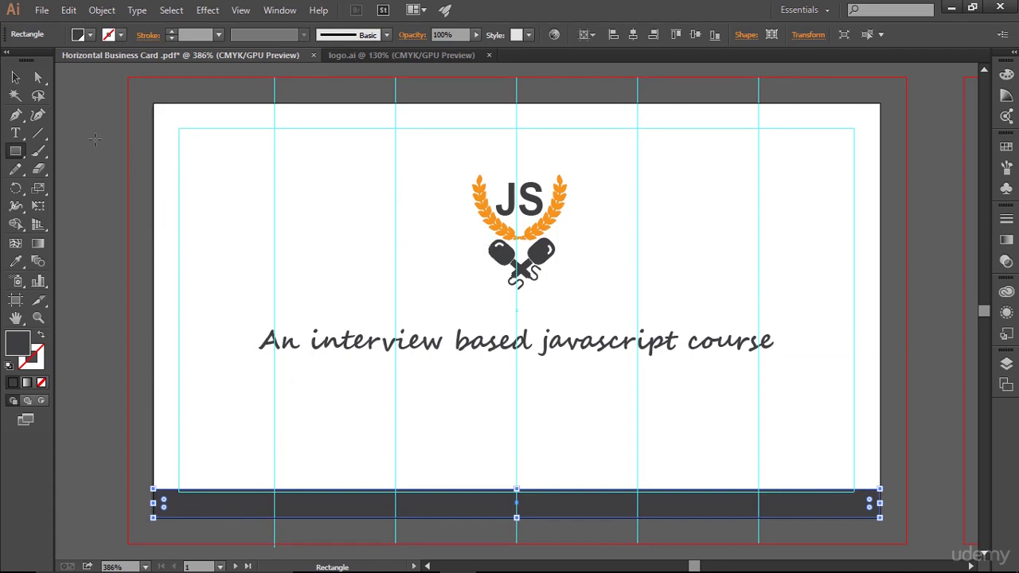
left_click(15, 78)
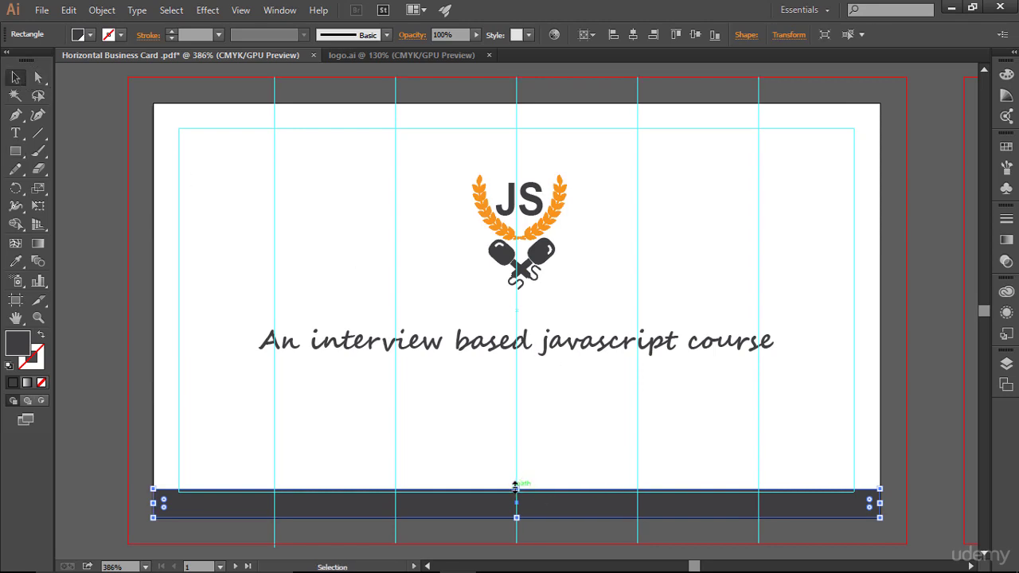
left_click_drag(515, 486, 515, 482)
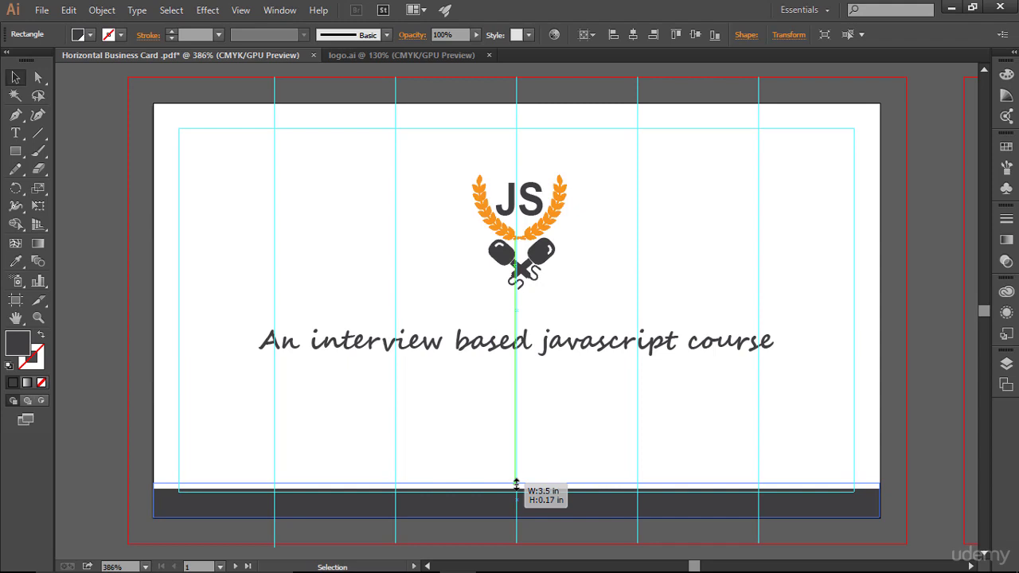
left_click_drag(516, 483, 519, 482)
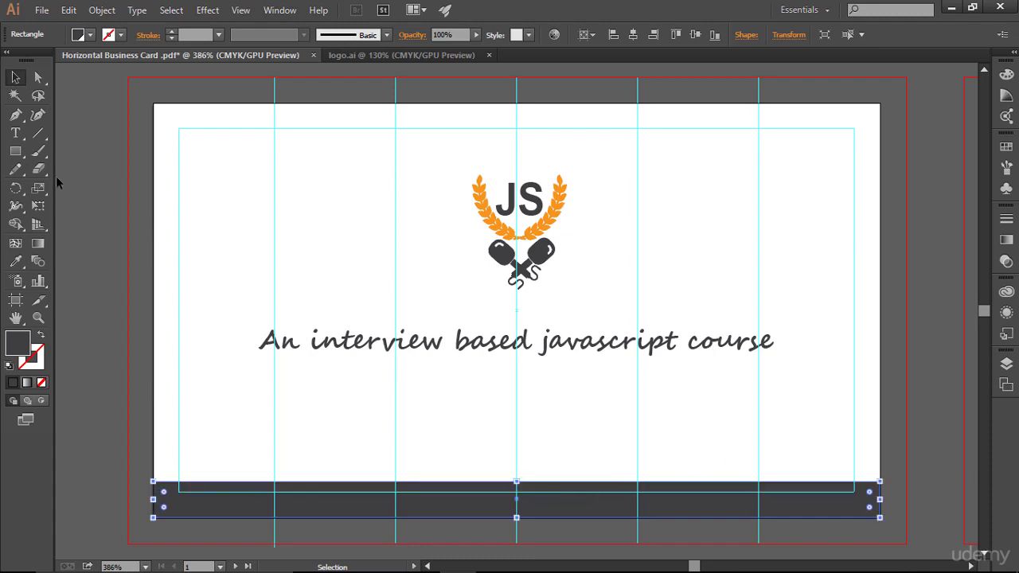
left_click(151, 162)
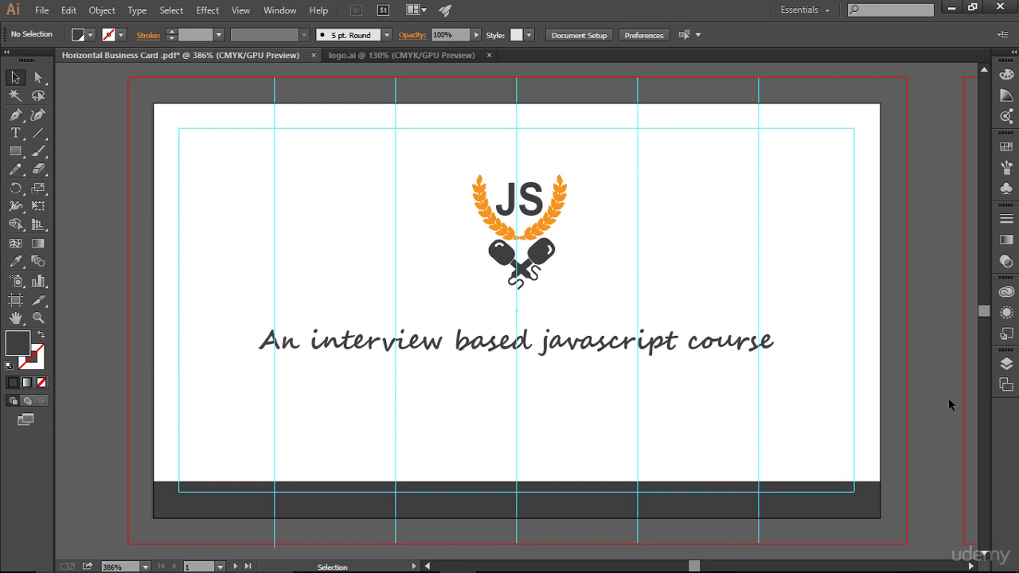
key("a")
key("ctrl+semicolon")
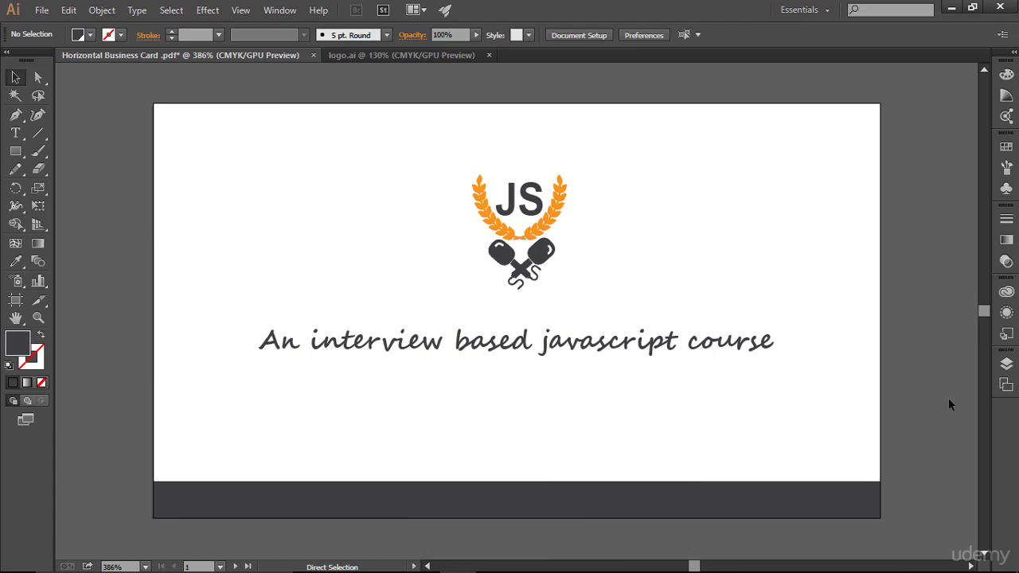
- Lock the dark bottom bar's <Rectangle> row in the Layers panel
key("ctrl+semicolon")
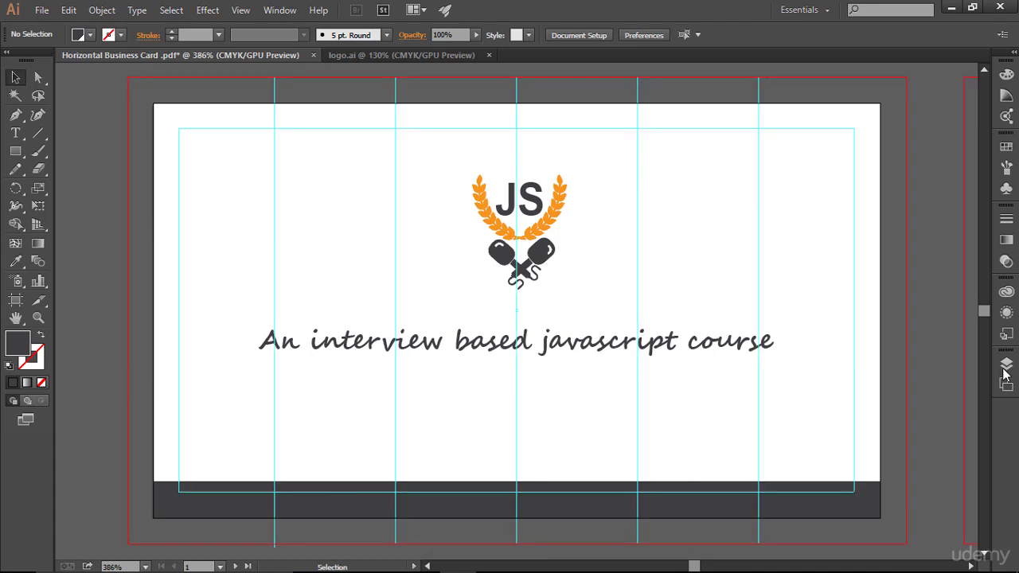
left_click(835, 495)
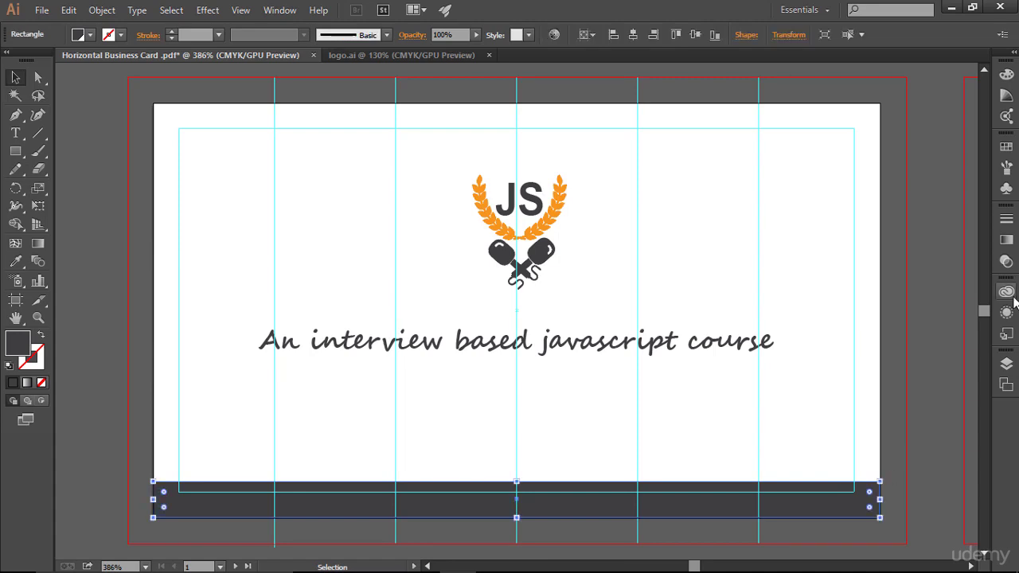
left_click(1007, 363)
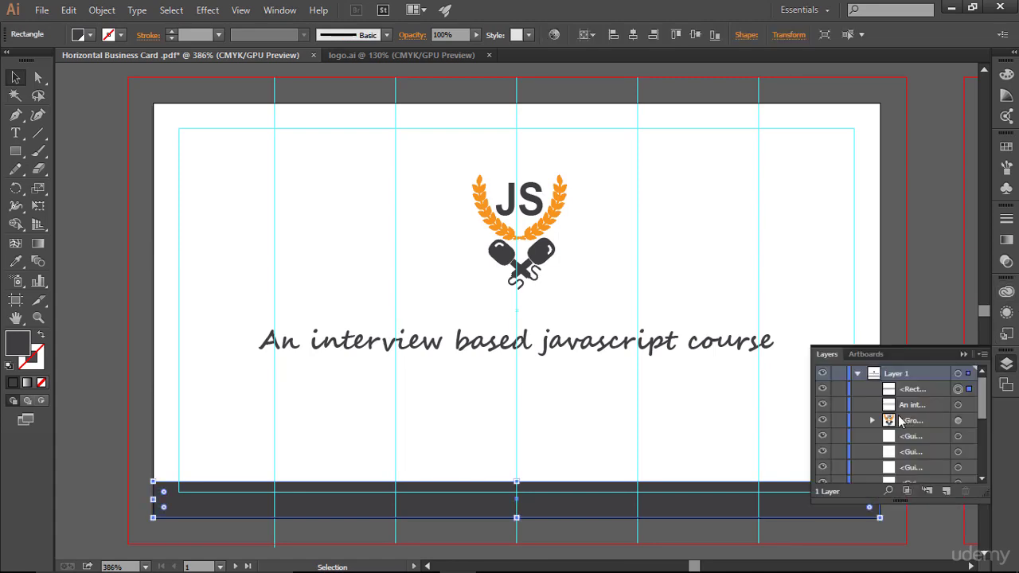
left_click(821, 389)
left_click(821, 390)
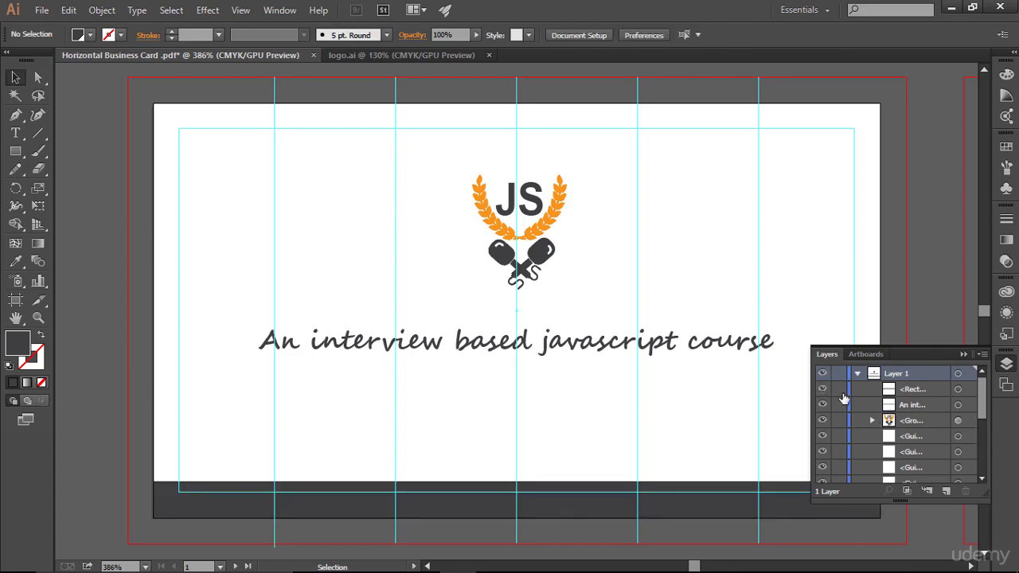
left_click(839, 389)
left_click(963, 354)
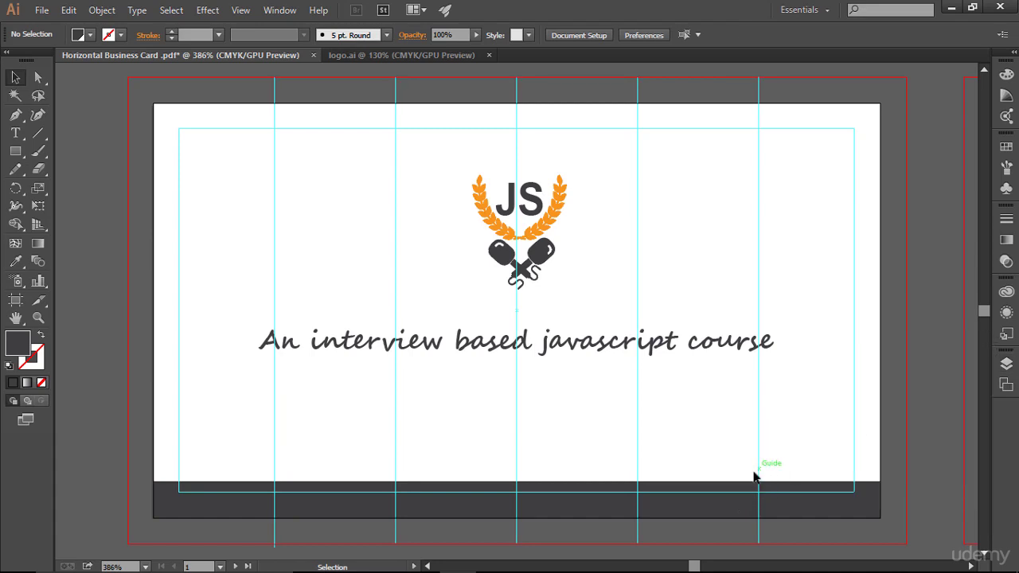
left_click(15, 133)
- Type 'PREMIUM EDITION' below the tagline, adding the missing I
left_click(446, 420)
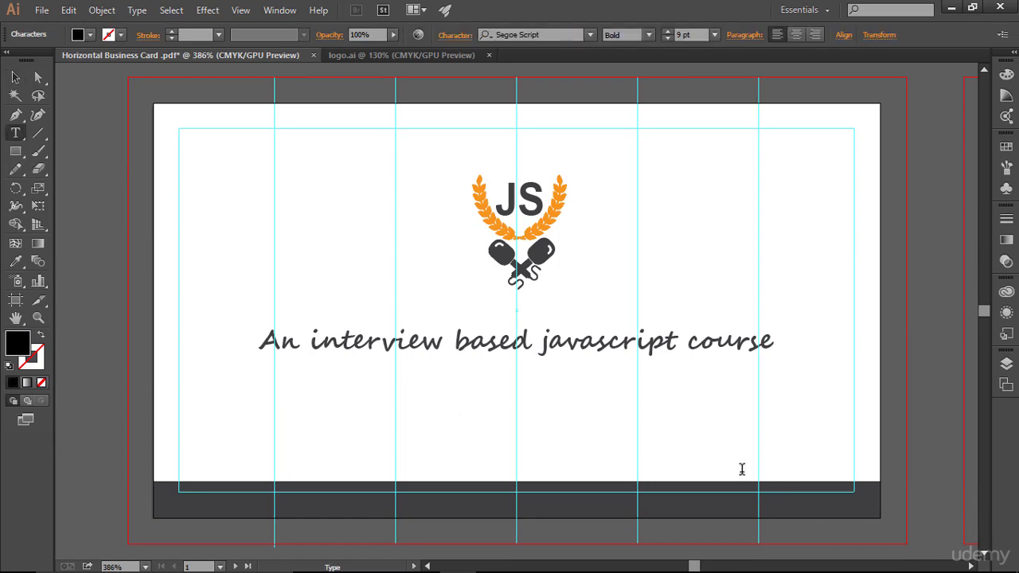
type("PRE")
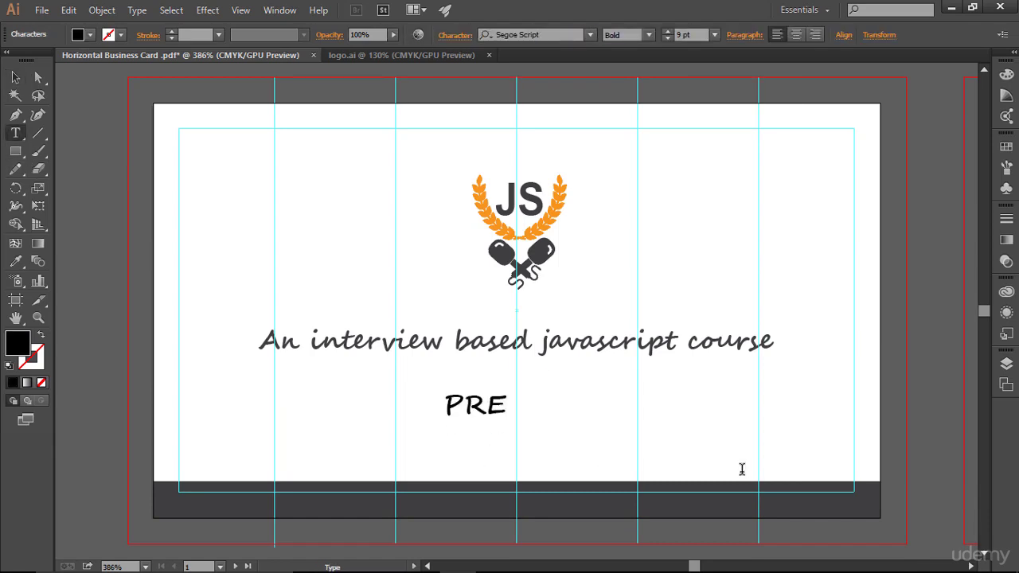
type("MUM EDITION")
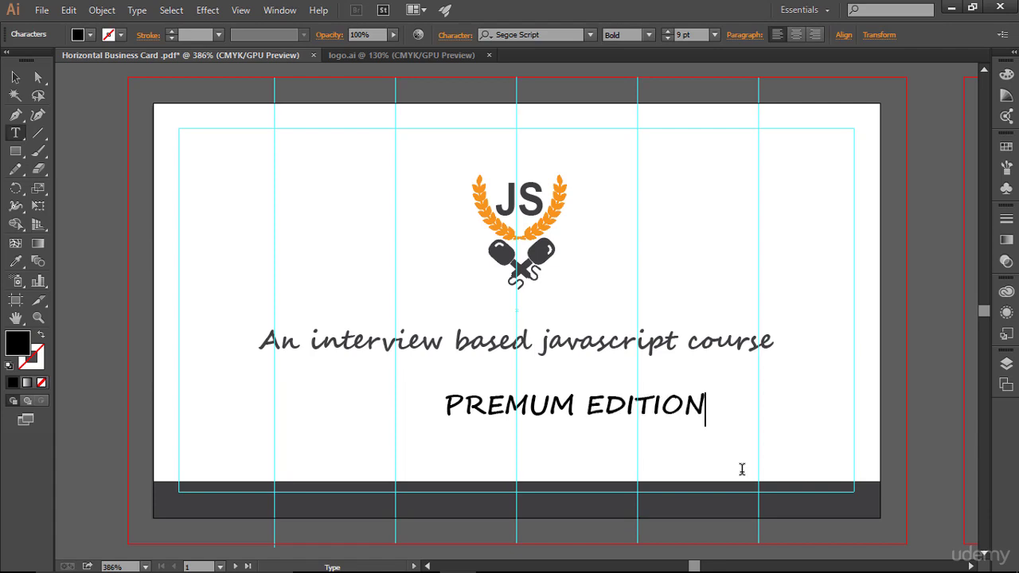
key("Left")
key("Left")
key("Left")
key("Left")
key("Left")
key("Left")
key("Left")
key("Left")
key("Left")
key("Left")
type("I")
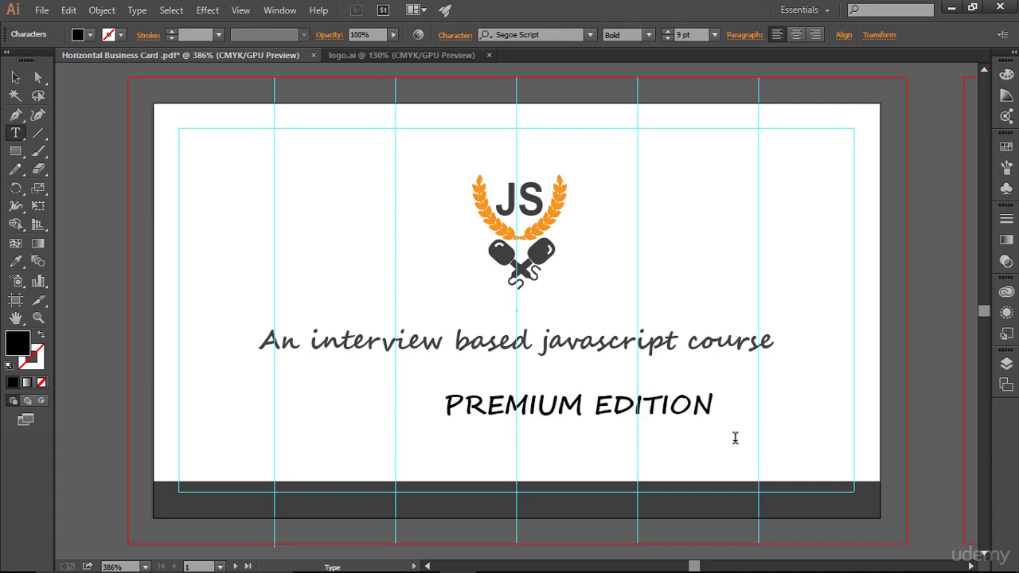
left_click(692, 405)
key("ctrl")
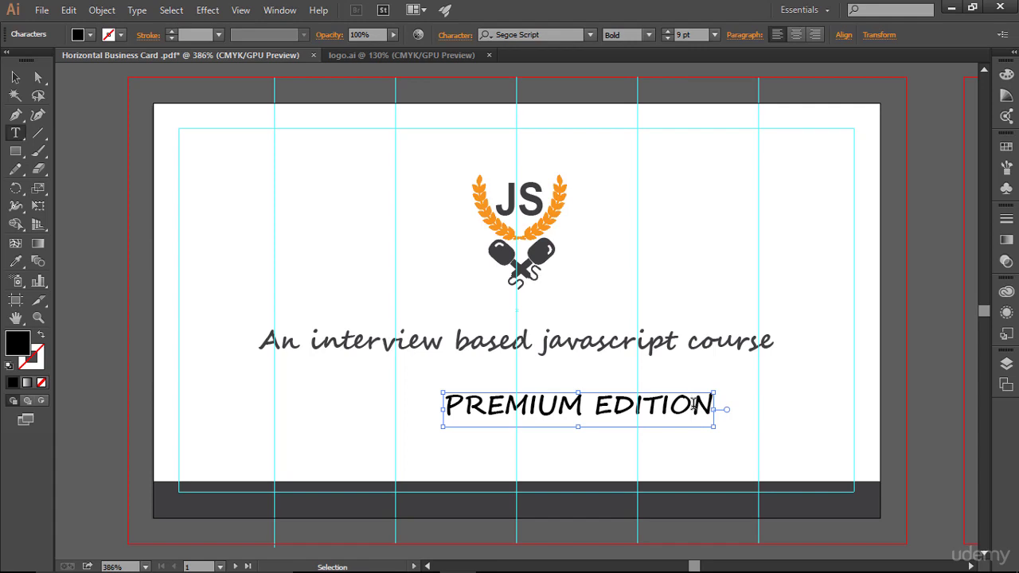
- Set the PREMIUM EDITION text to Arial Regular
key("ctrl+a")
left_click(560, 36)
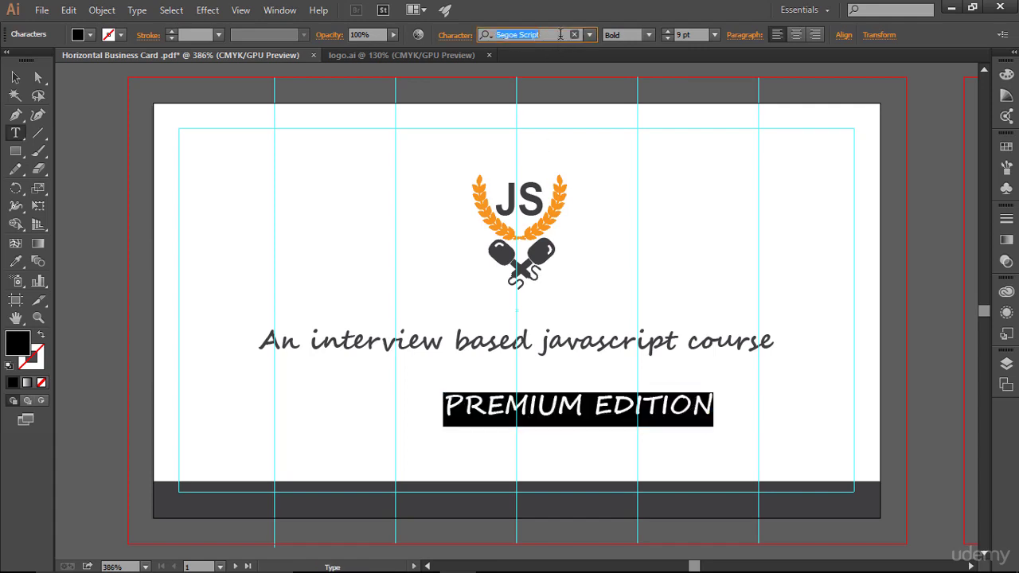
type("Arial")
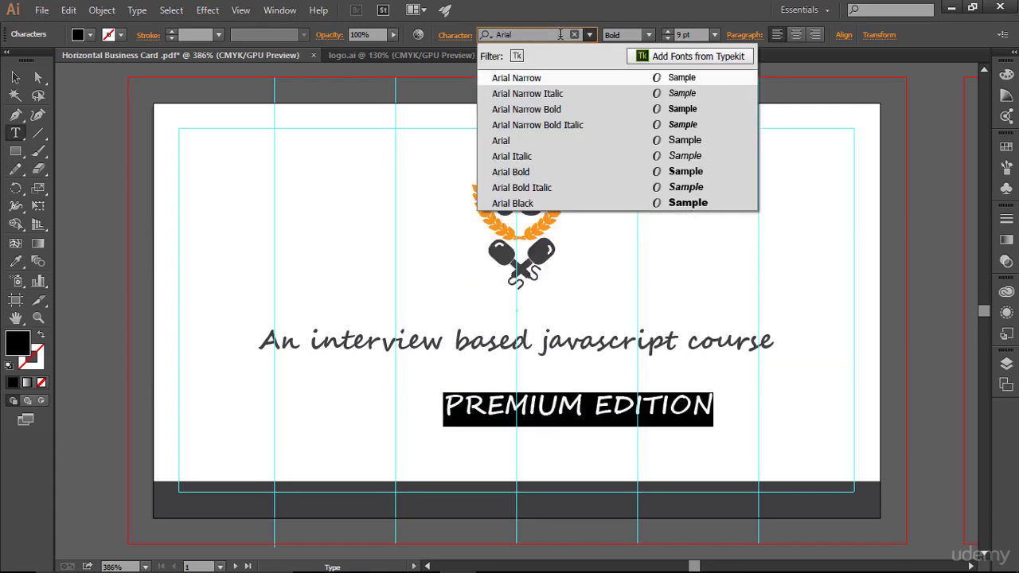
left_click(511, 144)
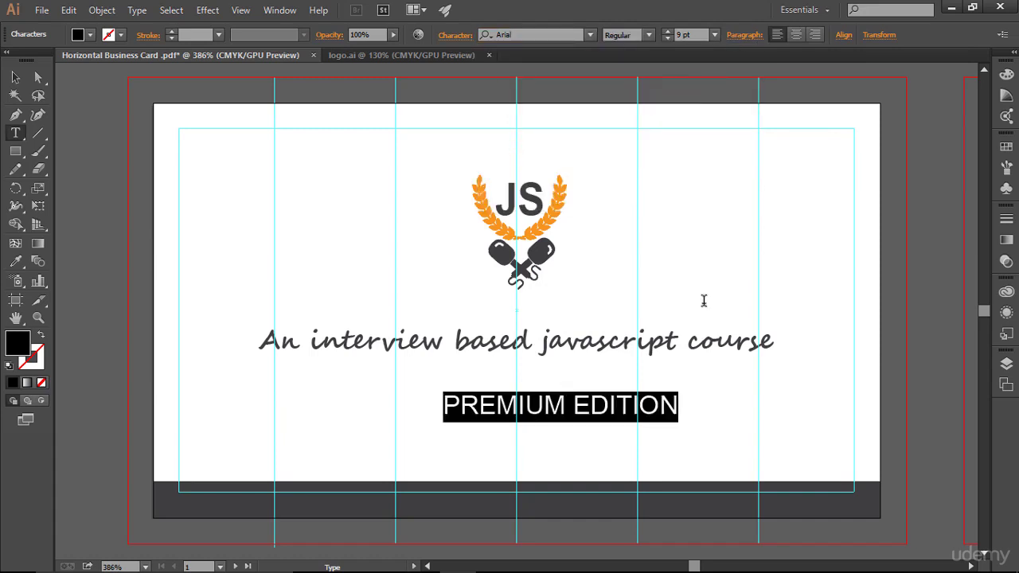
left_click(658, 420)
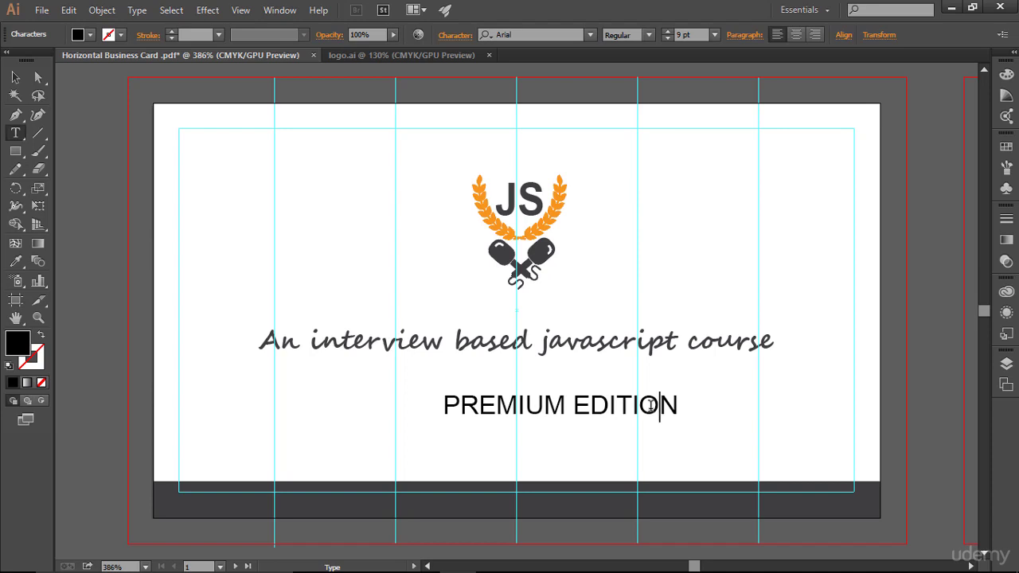
- Shrink the PREMIUM EDITION text from 9 pt to 6 pt
key("Escape")
triple_click(637, 384)
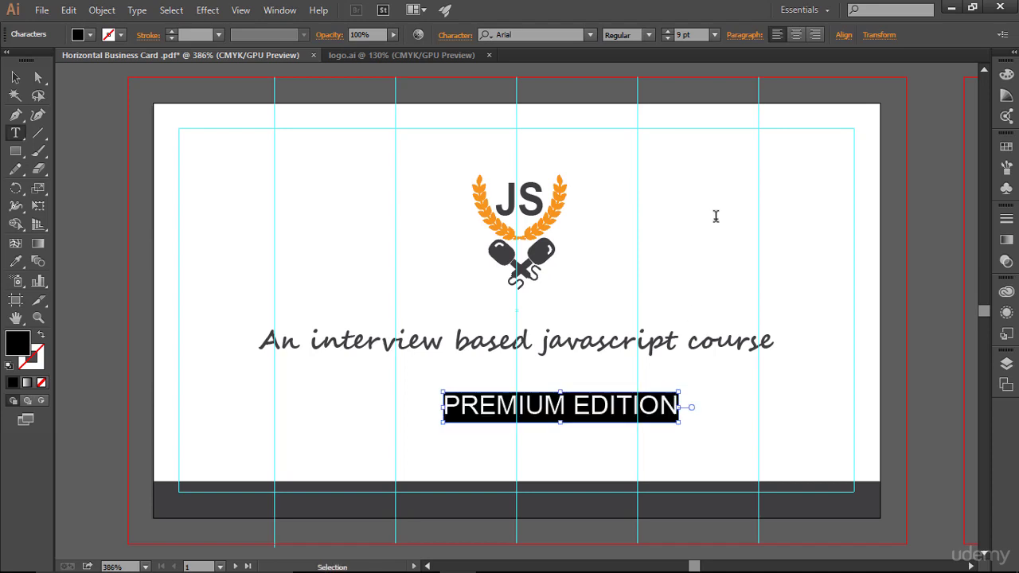
left_click(667, 39)
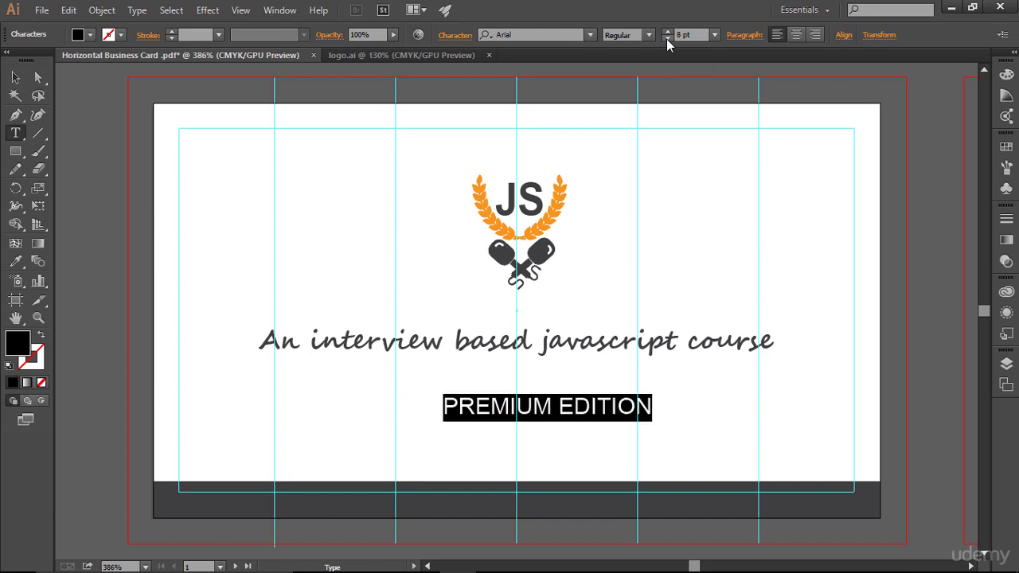
left_click(666, 39)
left_click(667, 39)
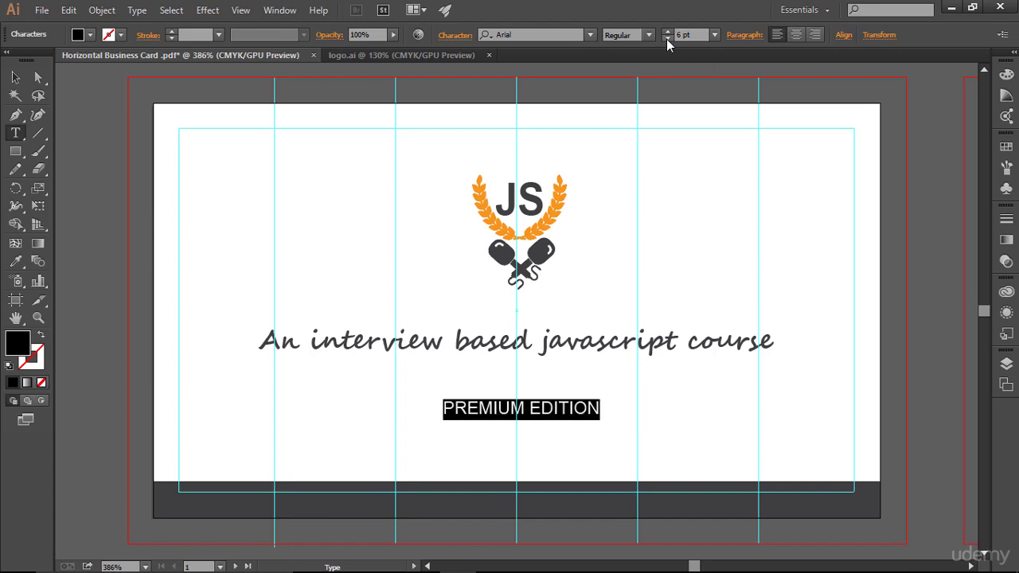
left_click(611, 407)
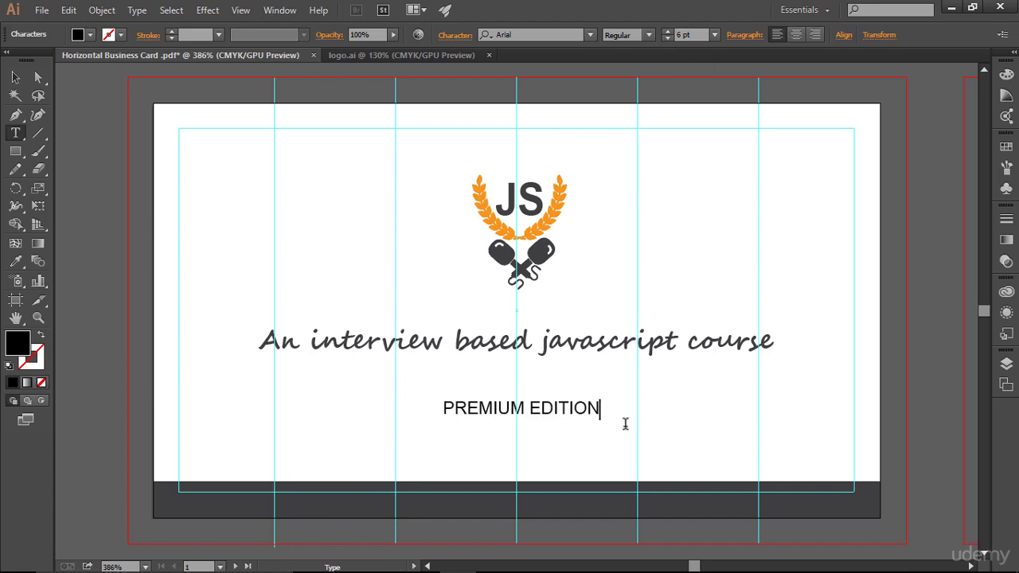
left_click_drag(446, 408, 632, 412)
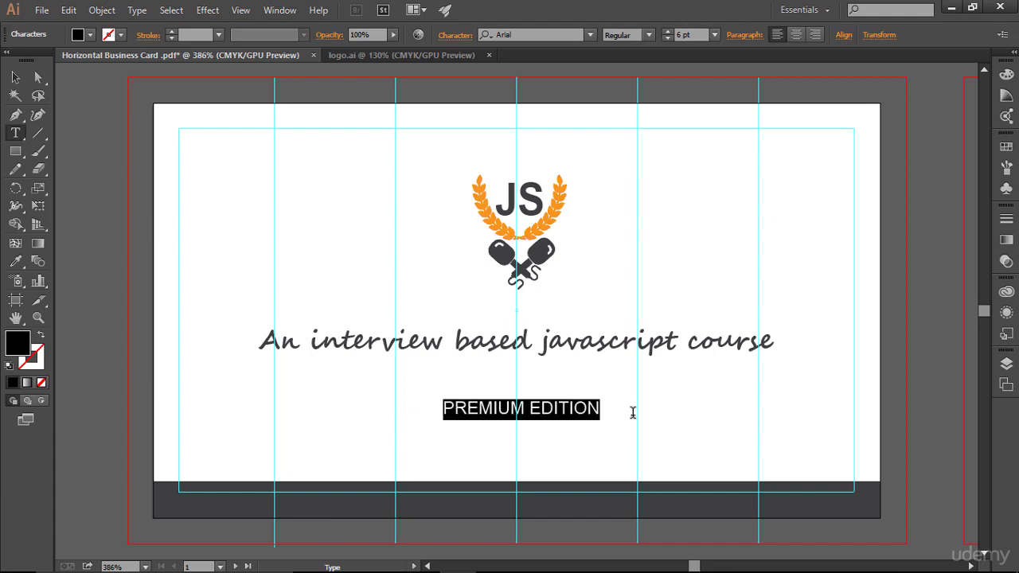
key("Right")
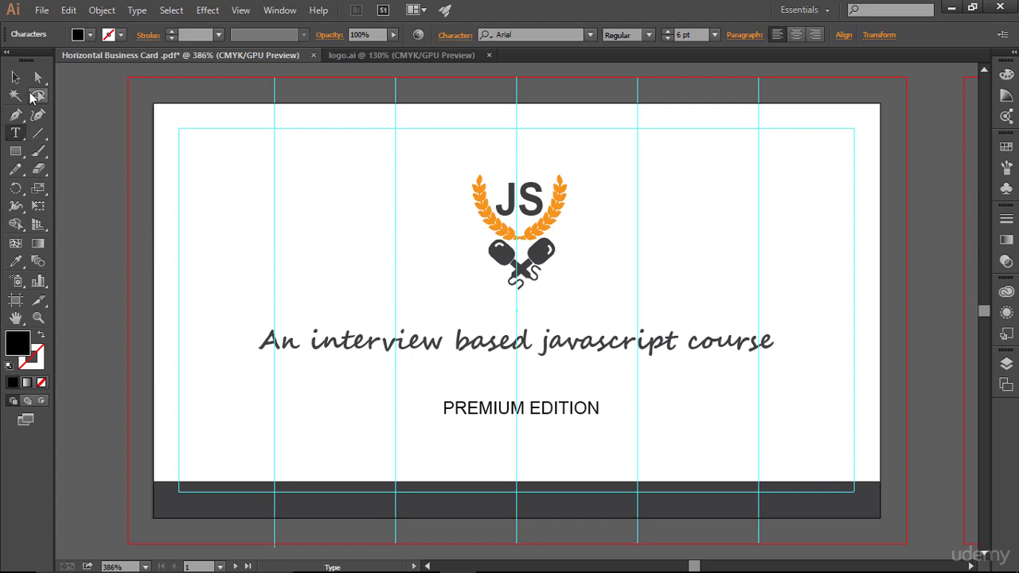
left_click(15, 78)
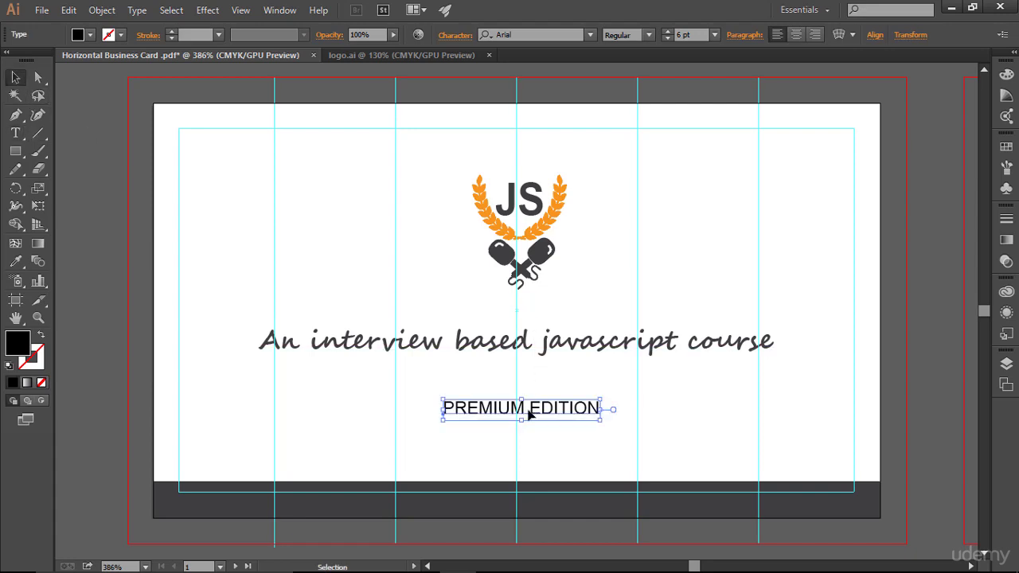
- Move PREMIUM EDITION down onto the dark bottom bar and colour it white
left_click_drag(526, 414, 516, 507)
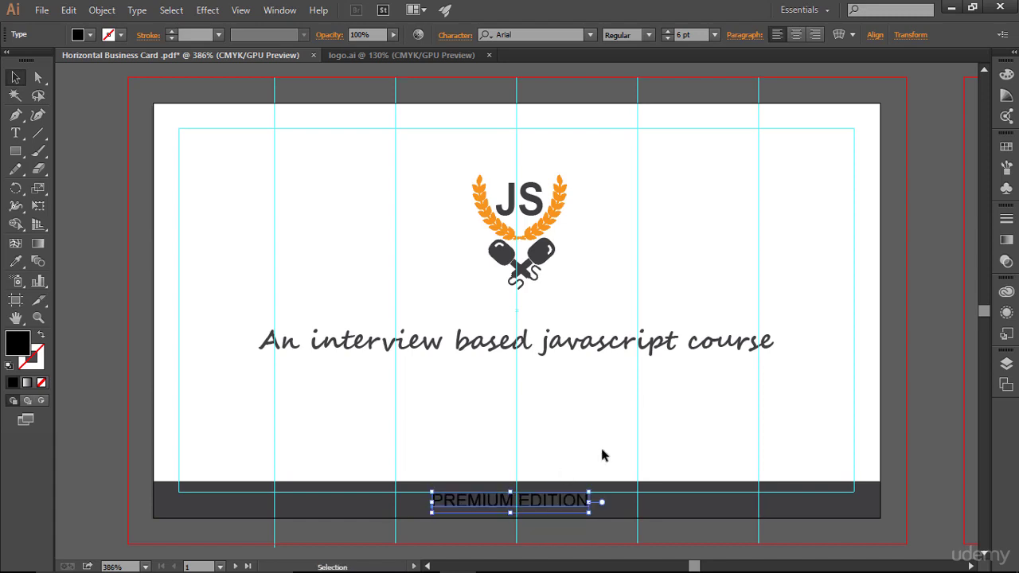
left_click(685, 415)
left_click(578, 502)
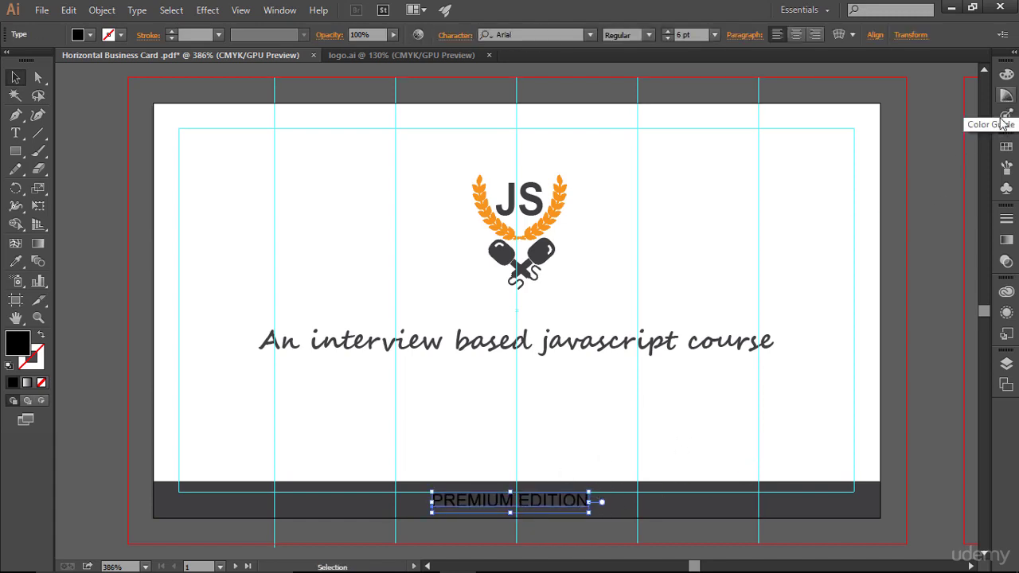
left_click(1007, 148)
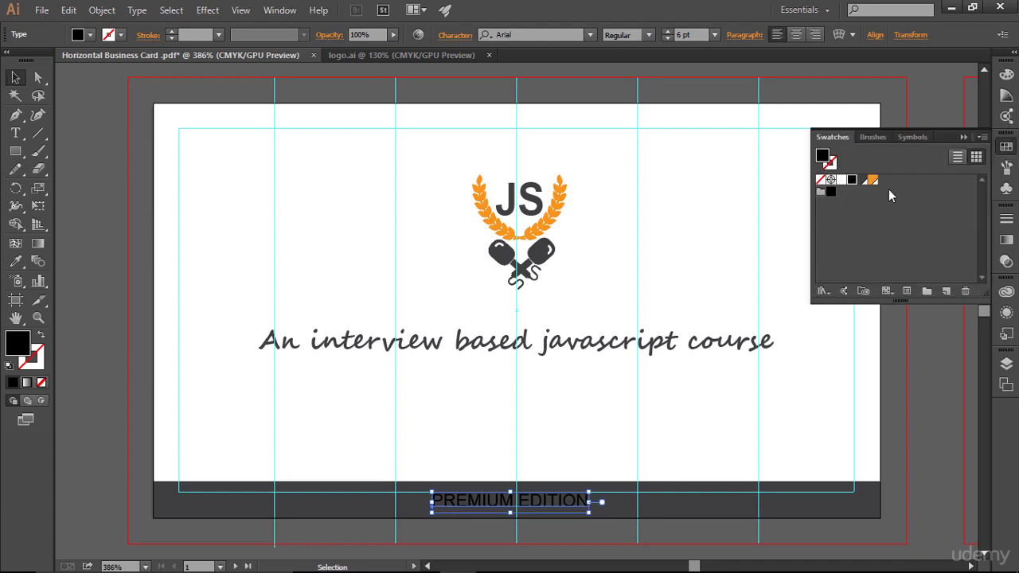
left_click(842, 182)
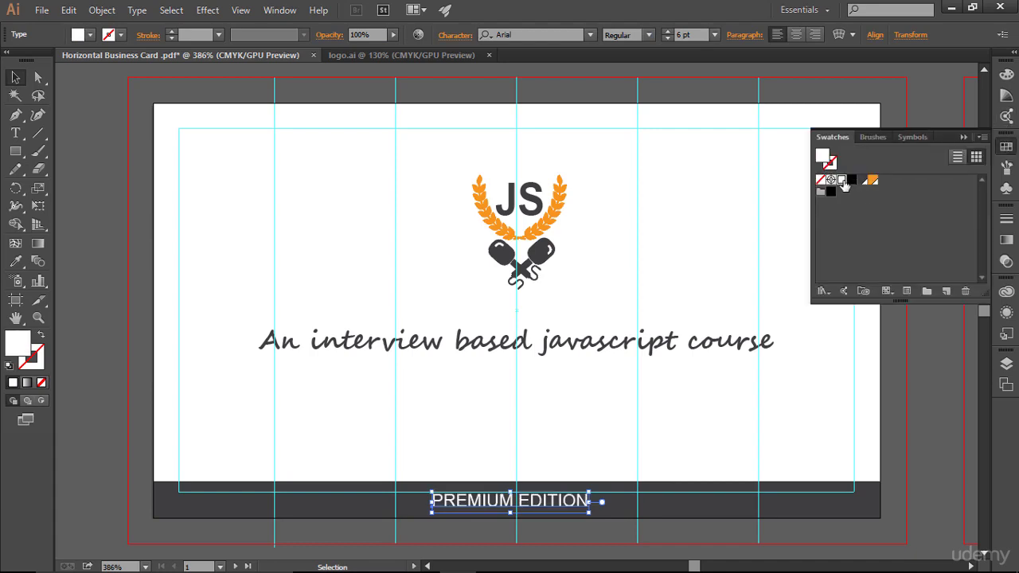
left_click(961, 138)
left_click(721, 437)
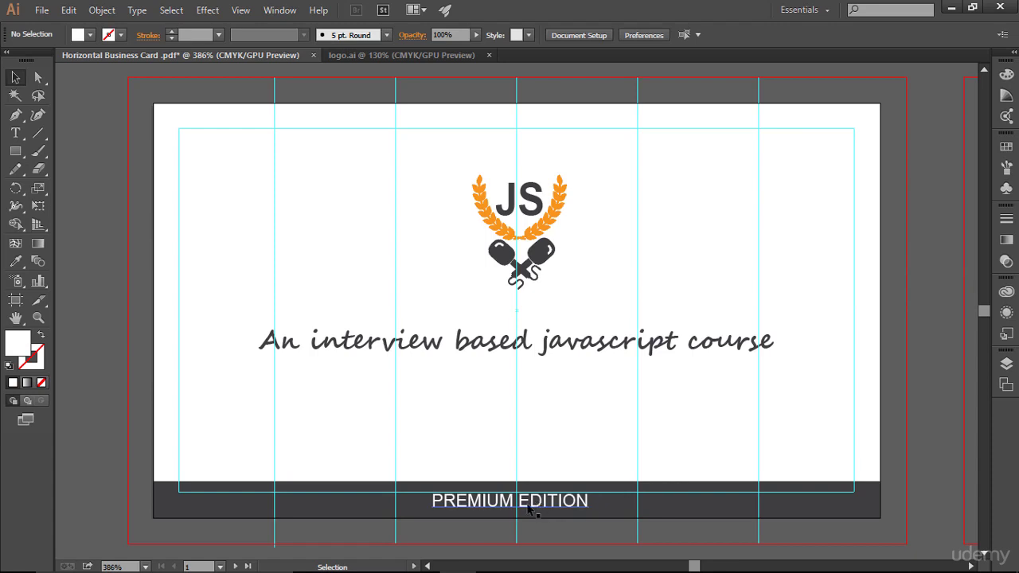
left_click(529, 507)
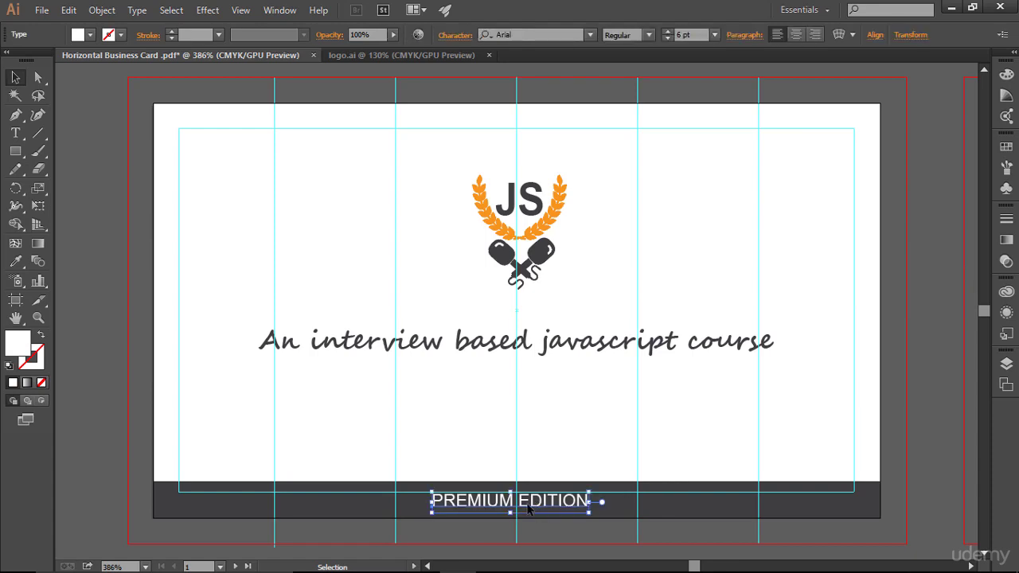
- Set PREMIUM EDITION's letter tracking to 200 and preview the card without guides
left_click(456, 37)
left_click(438, 147)
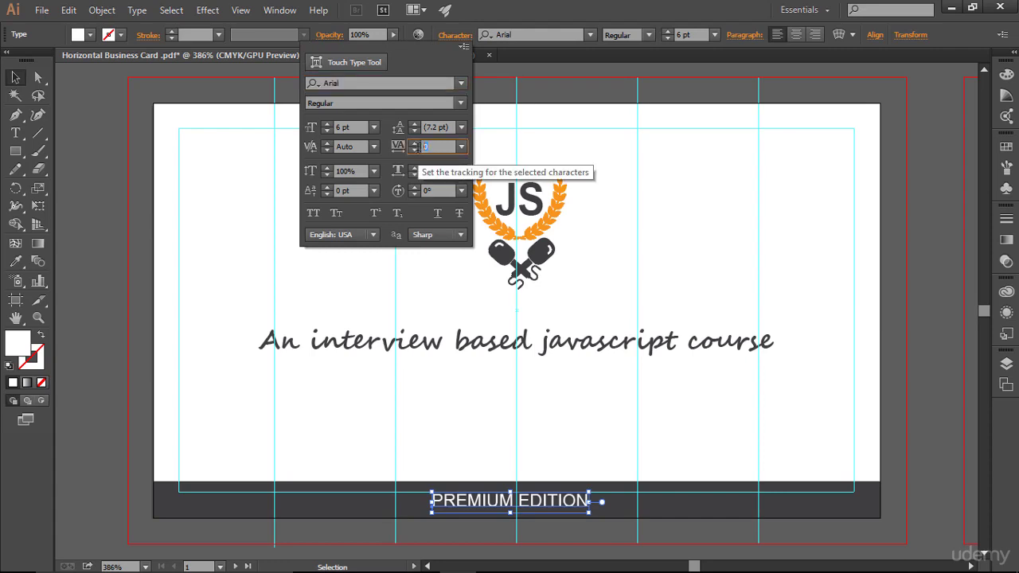
type("200")
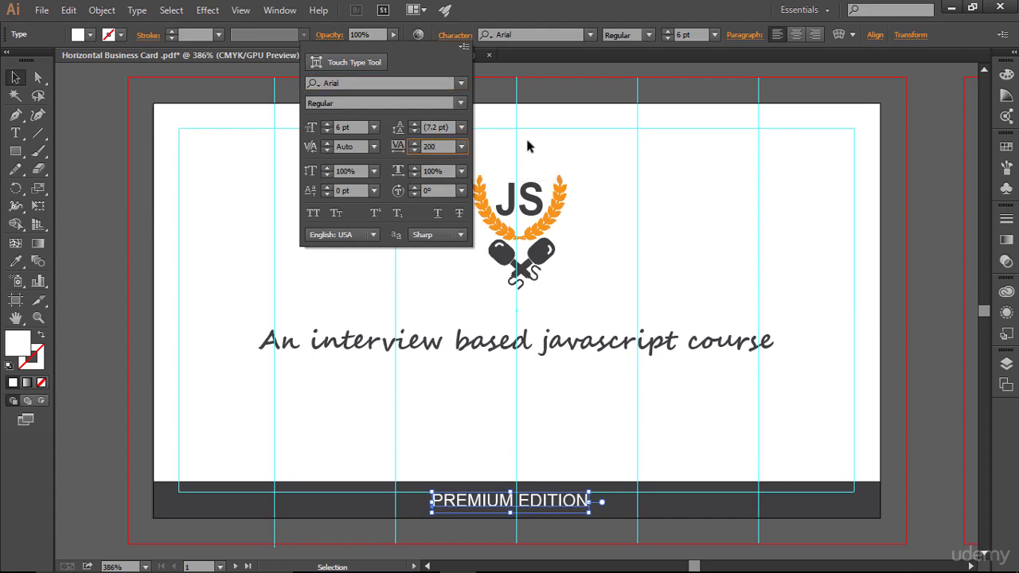
key("Return")
left_click(681, 430)
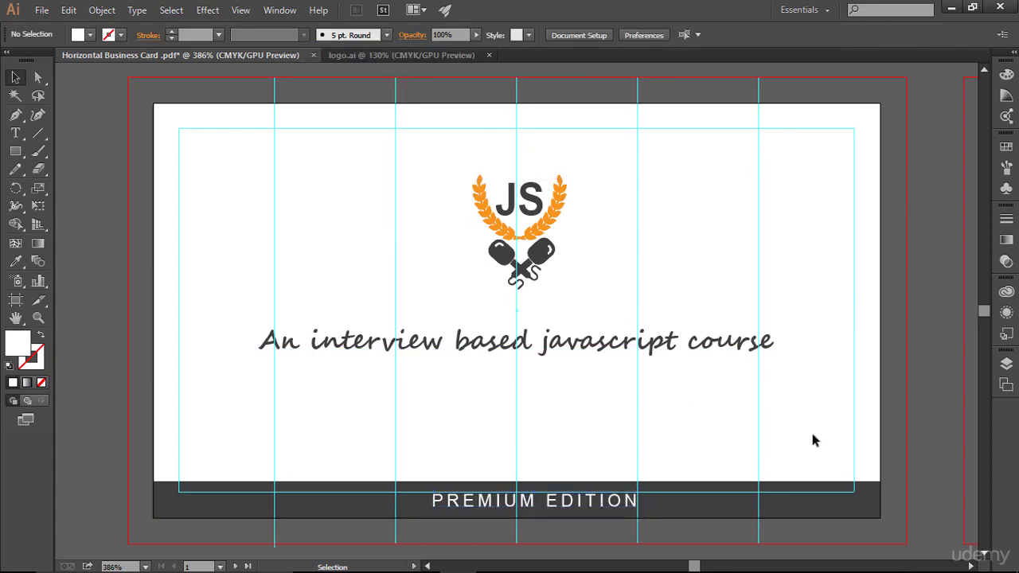
key("ctrl+semicolon")
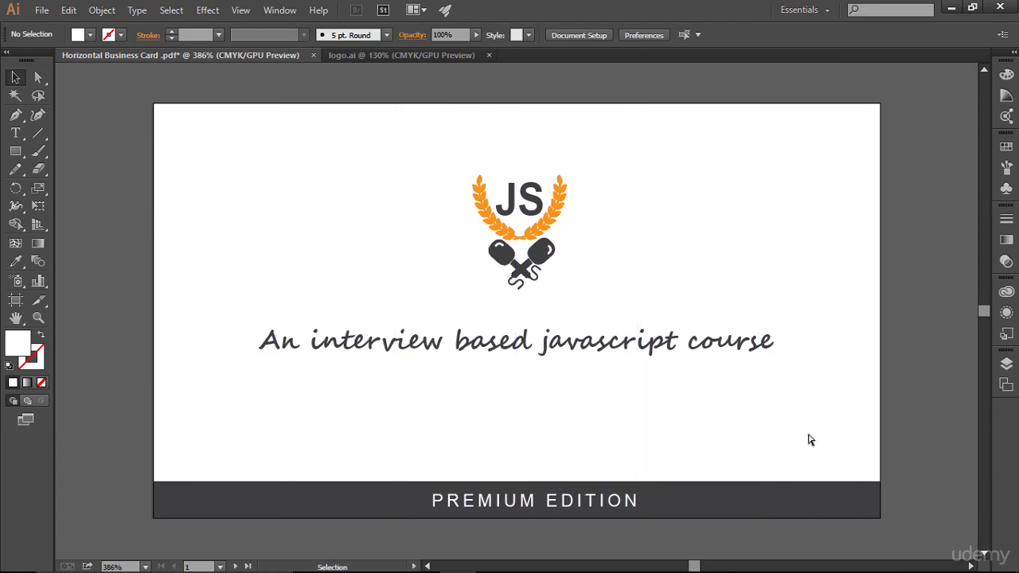
key("ctrl+semicolon")
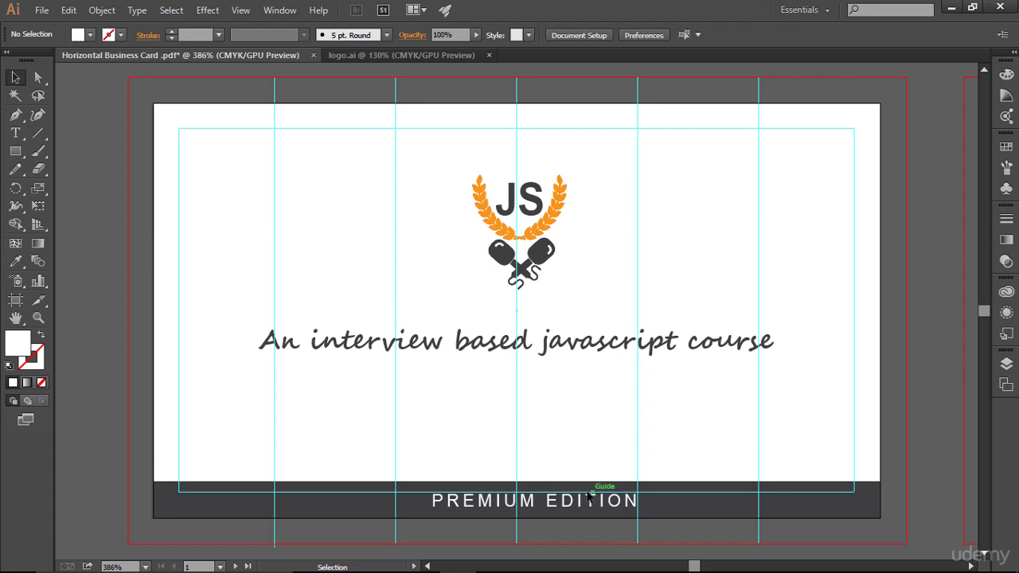
left_click(589, 497)
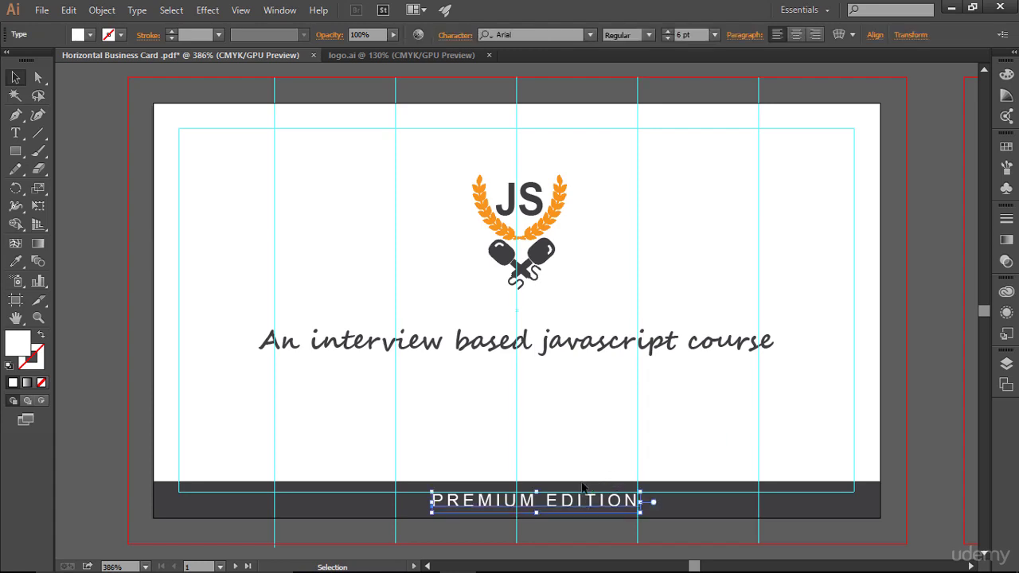
- Increase the tracking to 500 and shift the label left to recentre it
left_click(456, 35)
left_click(396, 147)
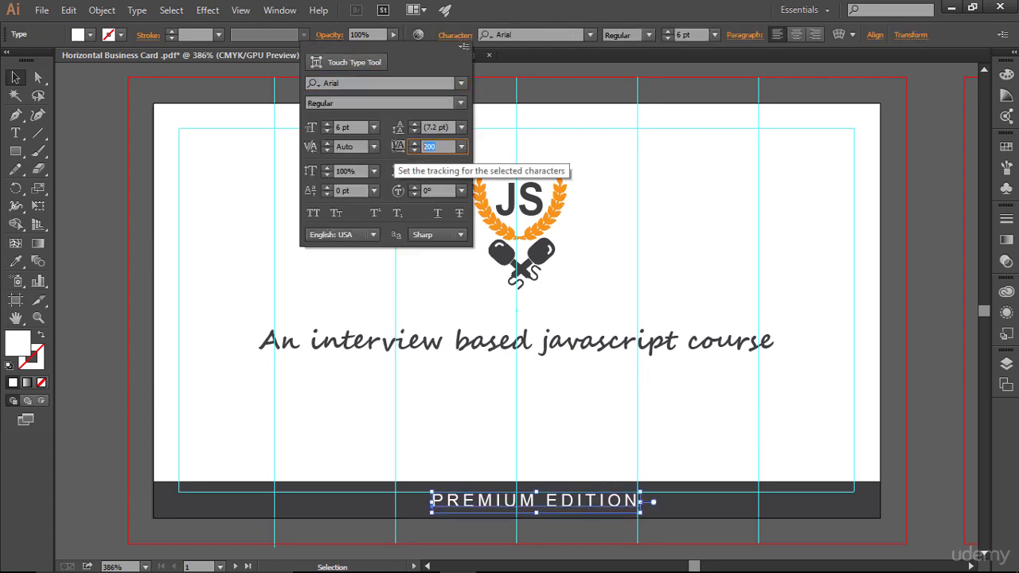
type("500")
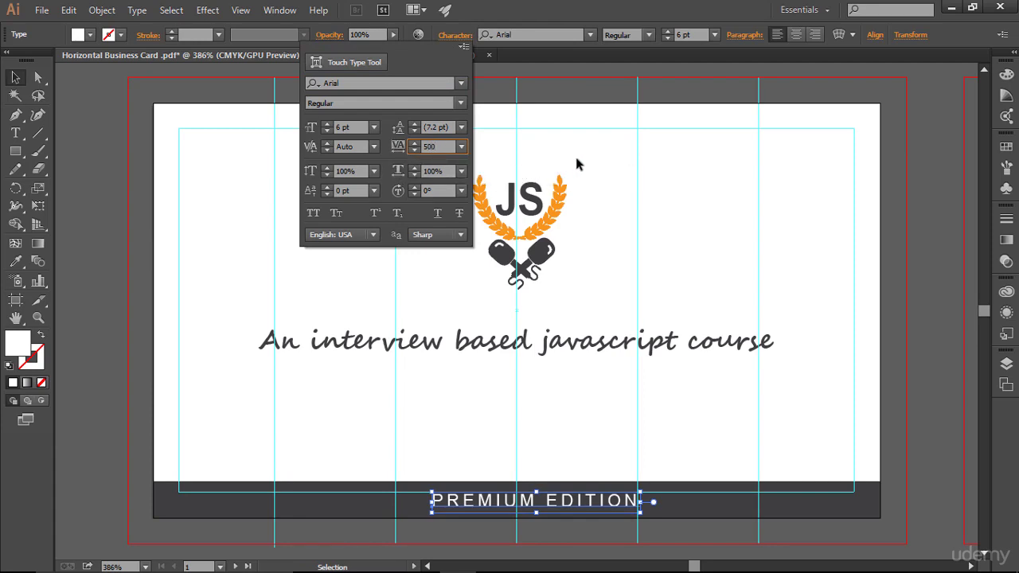
key("Return")
left_click(728, 357)
left_click_drag(599, 506, 541, 507)
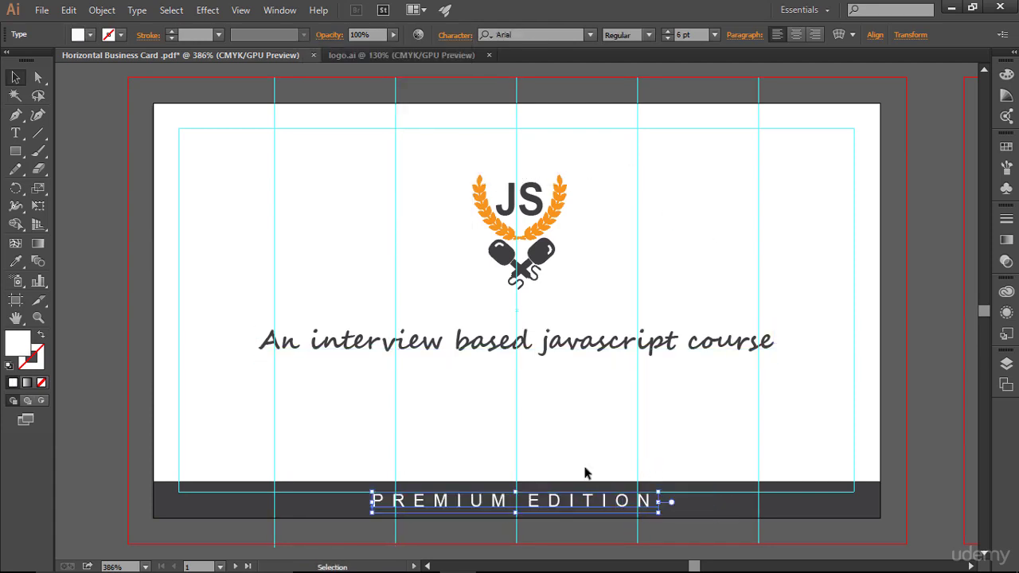
left_click(599, 421)
key("ctrl+semicolon")
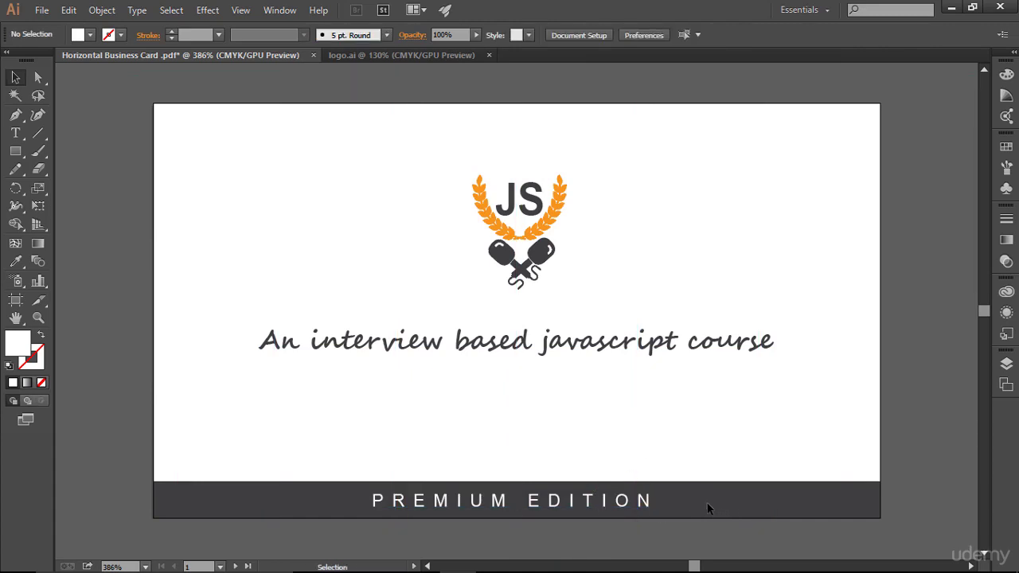
- Change PREMIUM EDITION's font style to Arial Bold
left_click(625, 503)
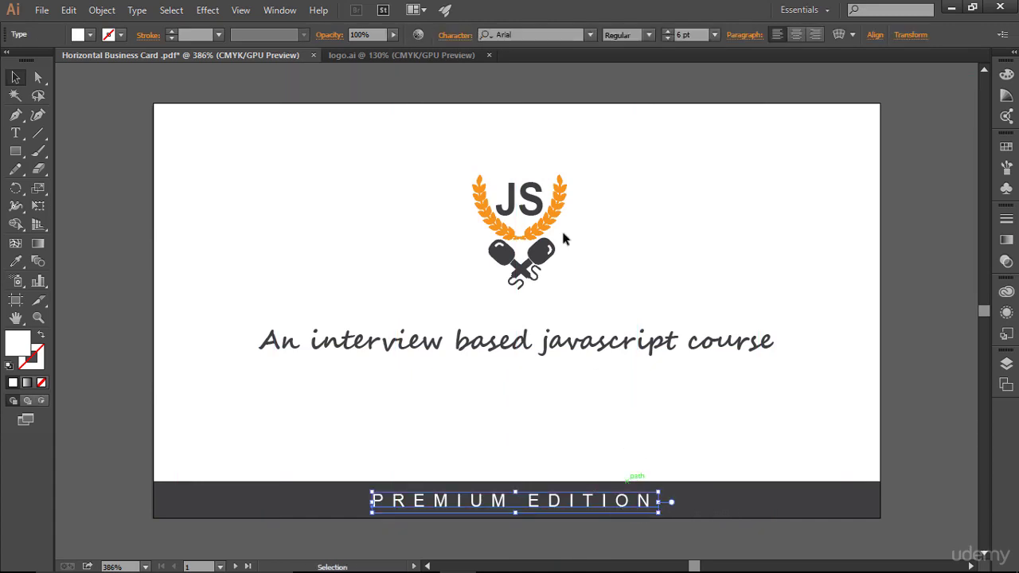
left_click(651, 35)
left_click(643, 149)
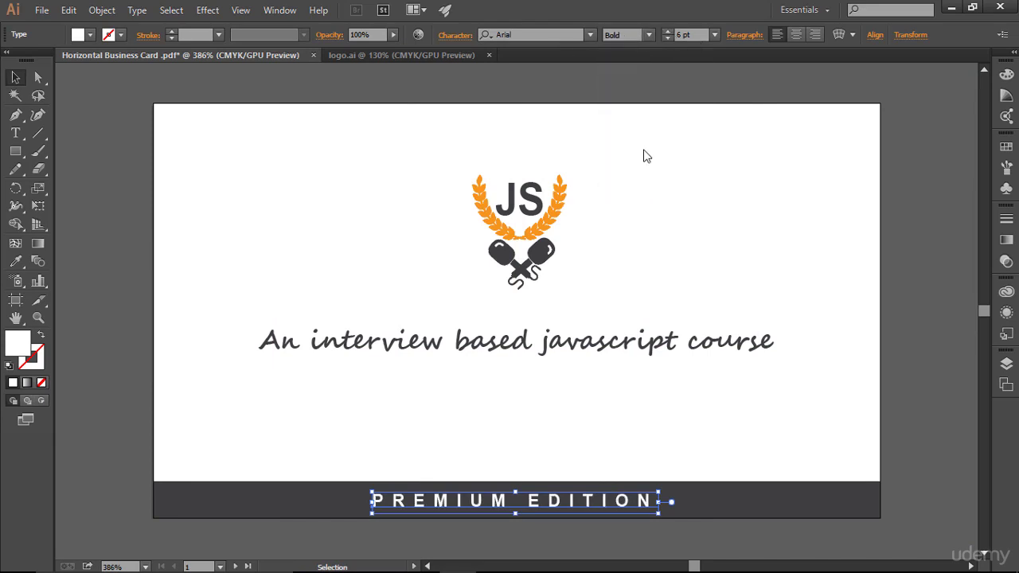
left_click(778, 377)
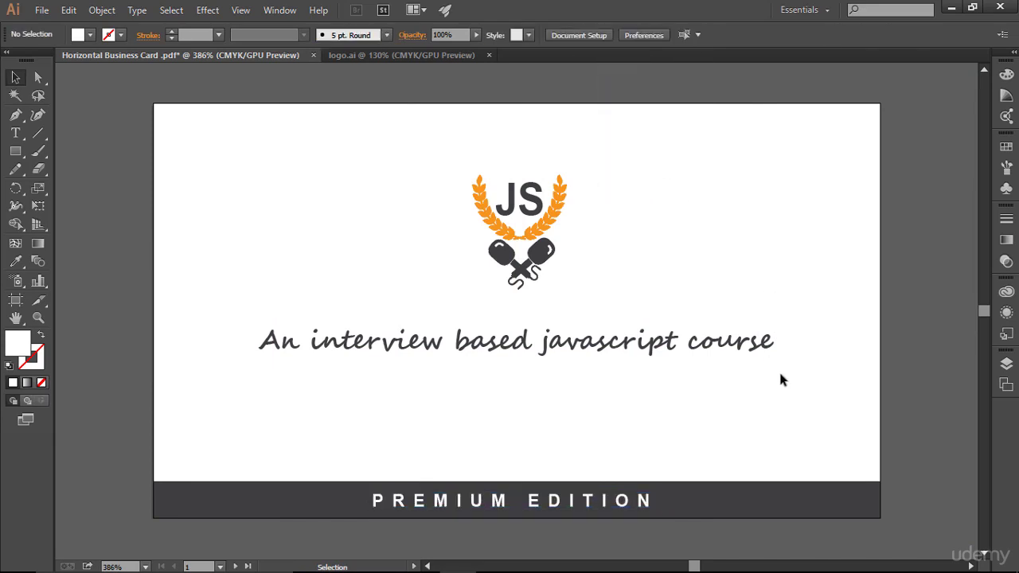
left_click(607, 507)
- Raise the tracking to 800 and recentre the label in the dark bar
left_click(459, 43)
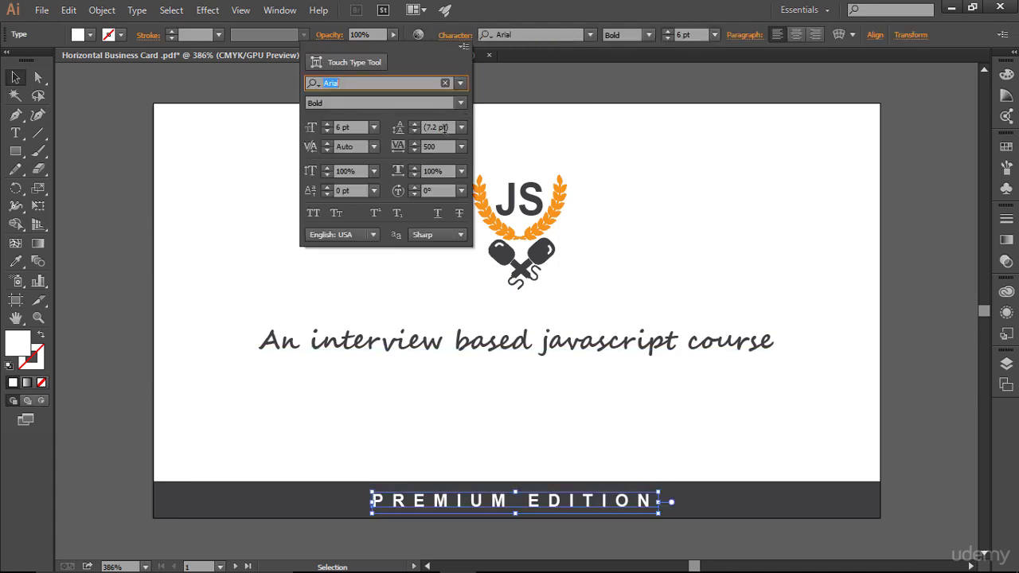
left_click(437, 147)
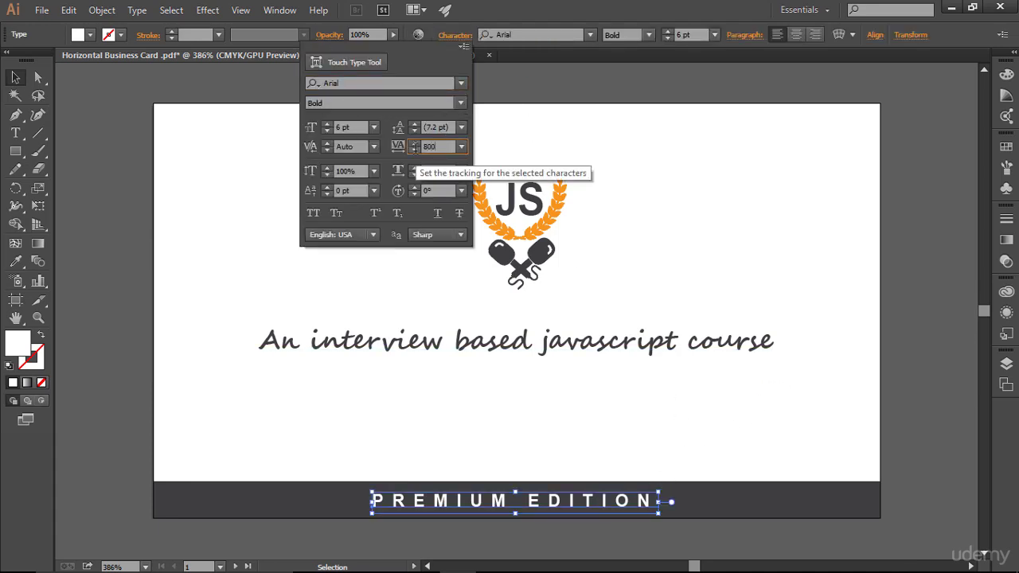
type("800")
key("Return")
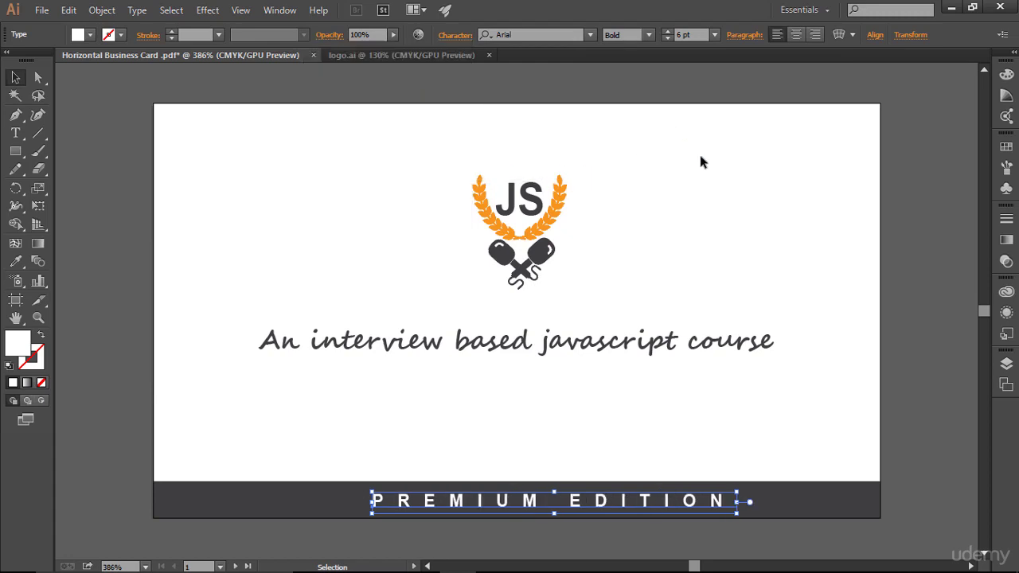
left_click(702, 151)
left_click_drag(615, 507, 593, 504)
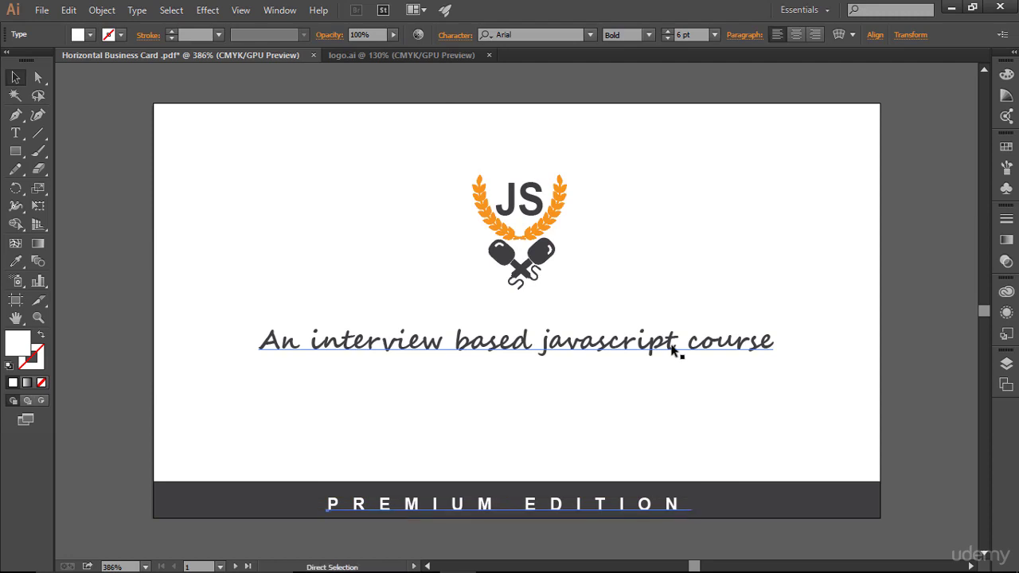
key("ctrl+semicolon")
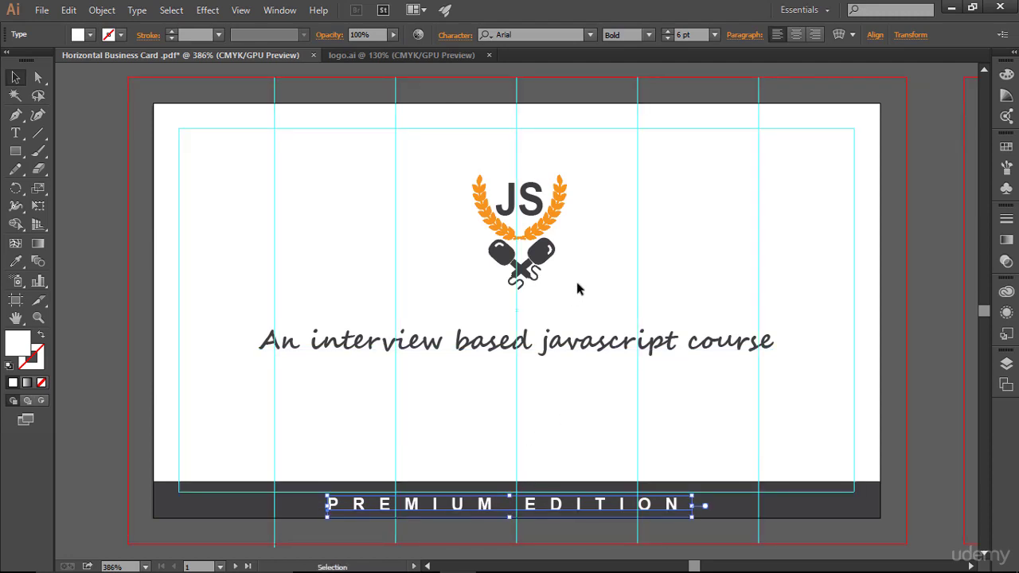
key("Up")
key("Right")
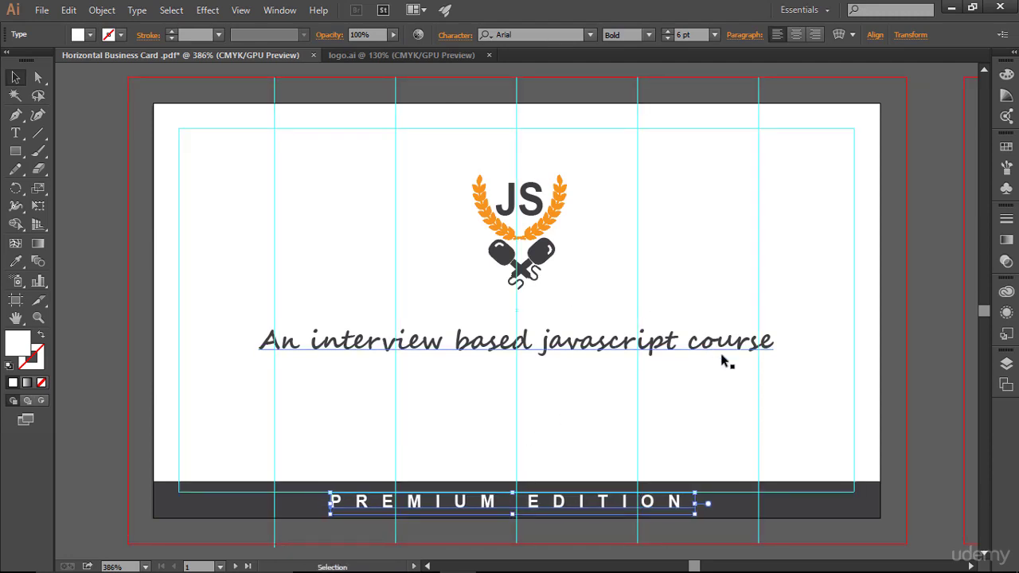
left_click(828, 405)
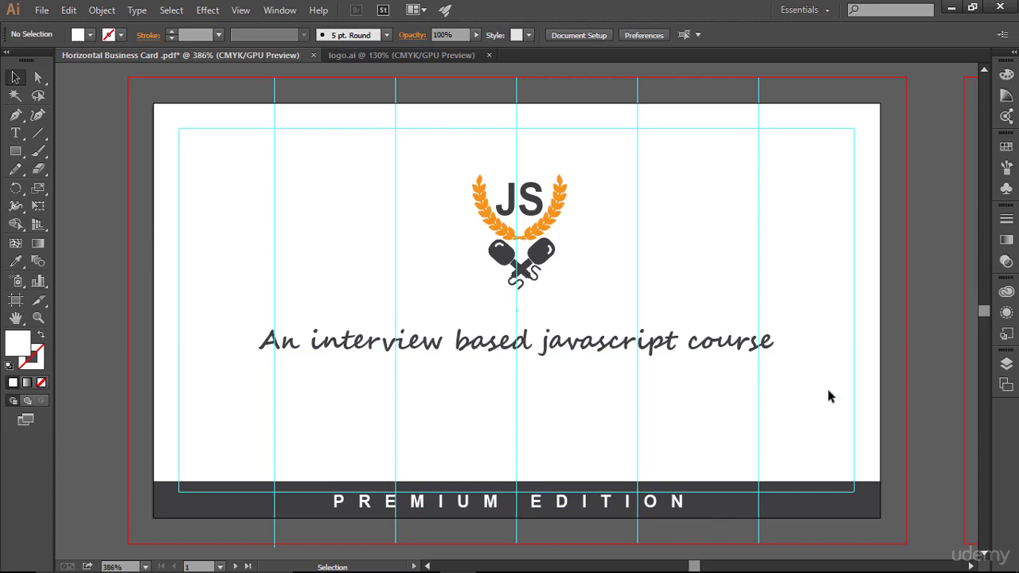
key("a")
key("ctrl+semicolon")
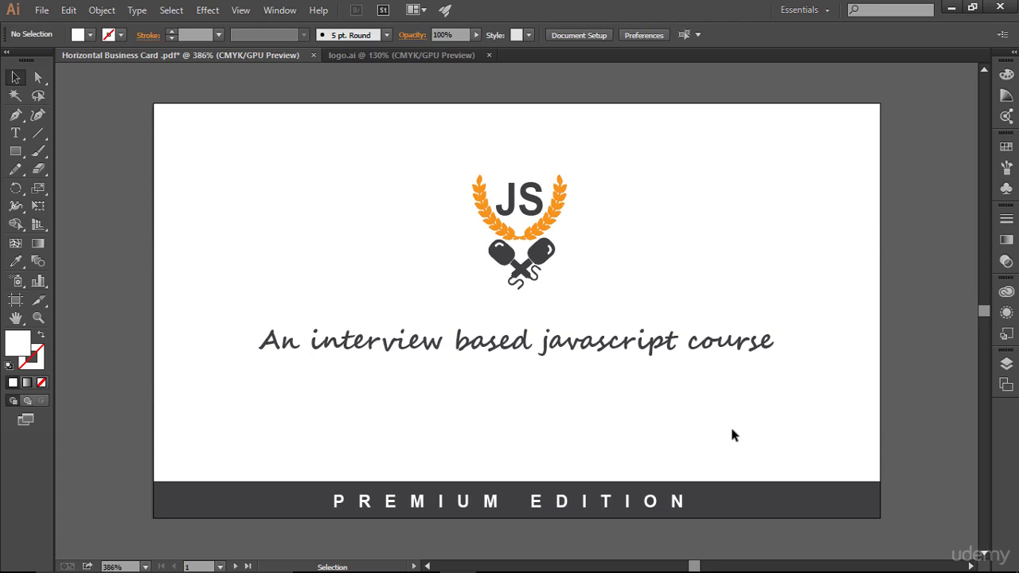
key("a")
key("ctrl+semicolon")
key("v")
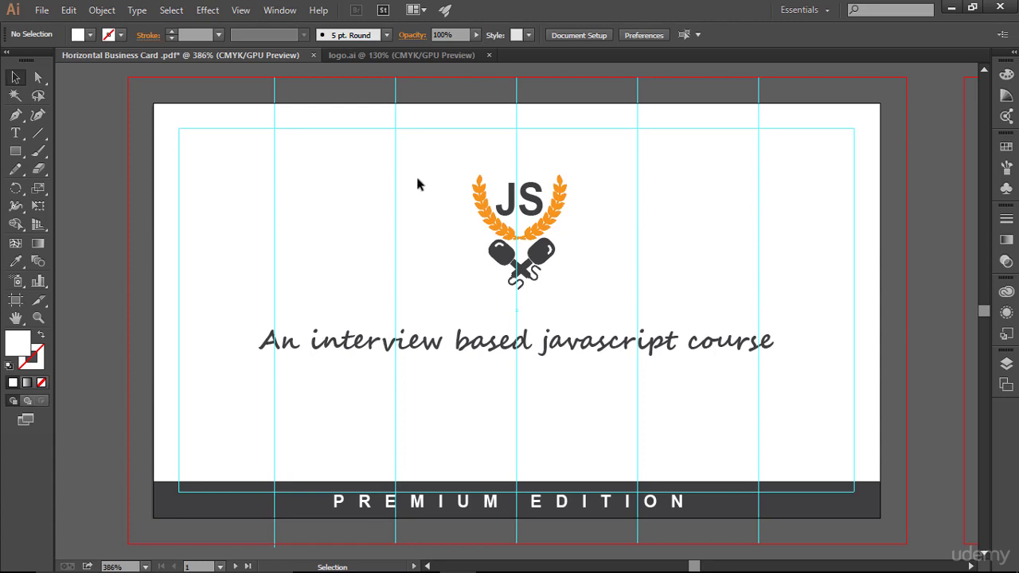
left_click_drag(436, 149, 663, 304)
left_click(664, 304)
key("a")
key("v")
key("ctrl+;")
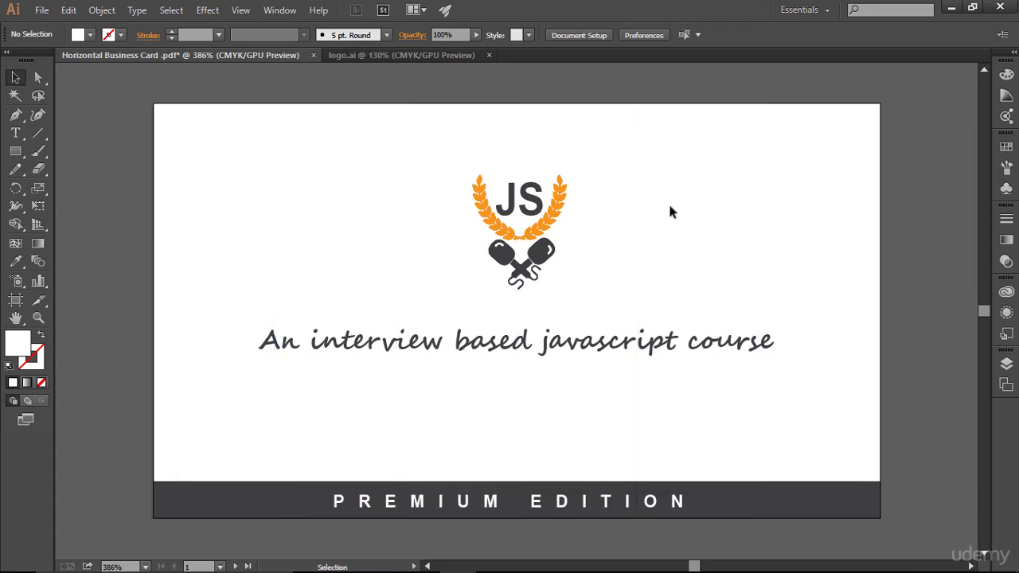
key("a")
key("ctrl+;")
key("v")
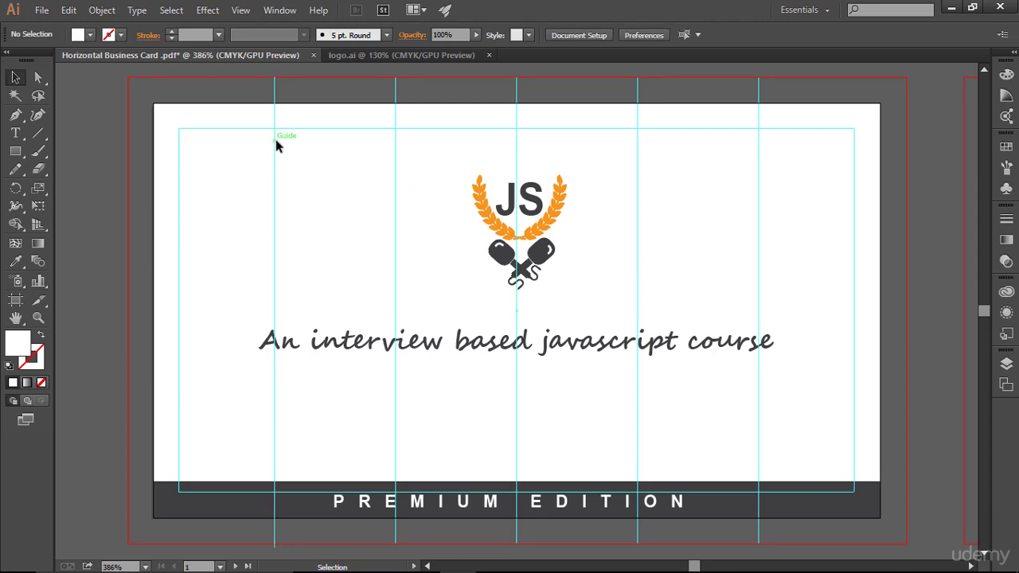
key("t")
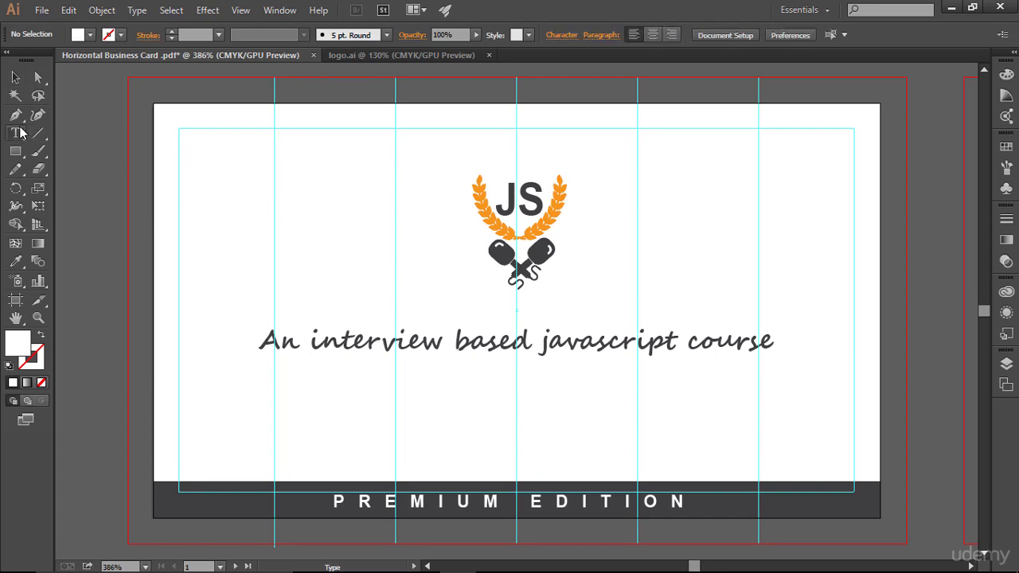
- Type 'thejsinterview.com' as a new text line above the logo
left_click(424, 190)
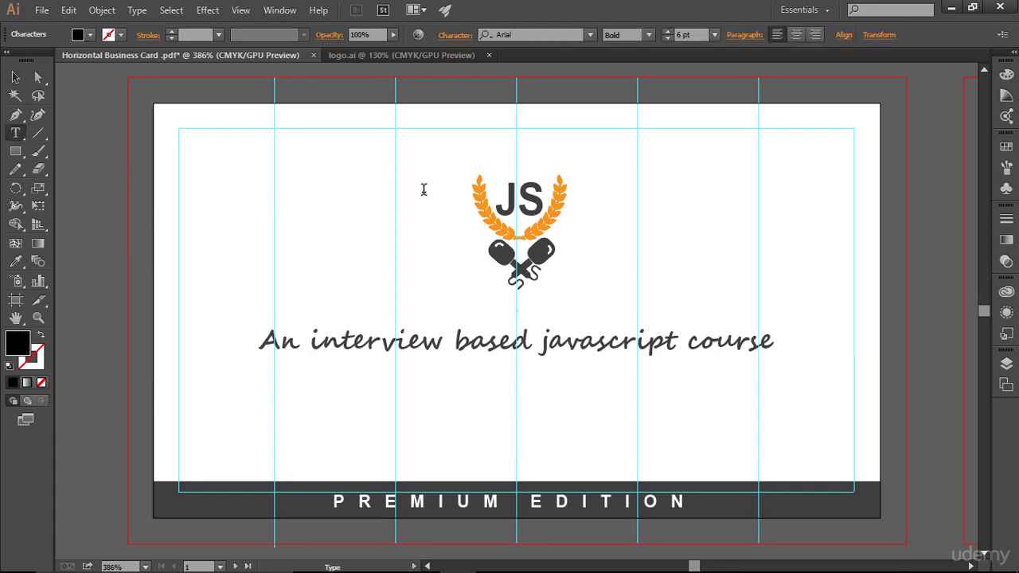
type("thejsinterview.com")
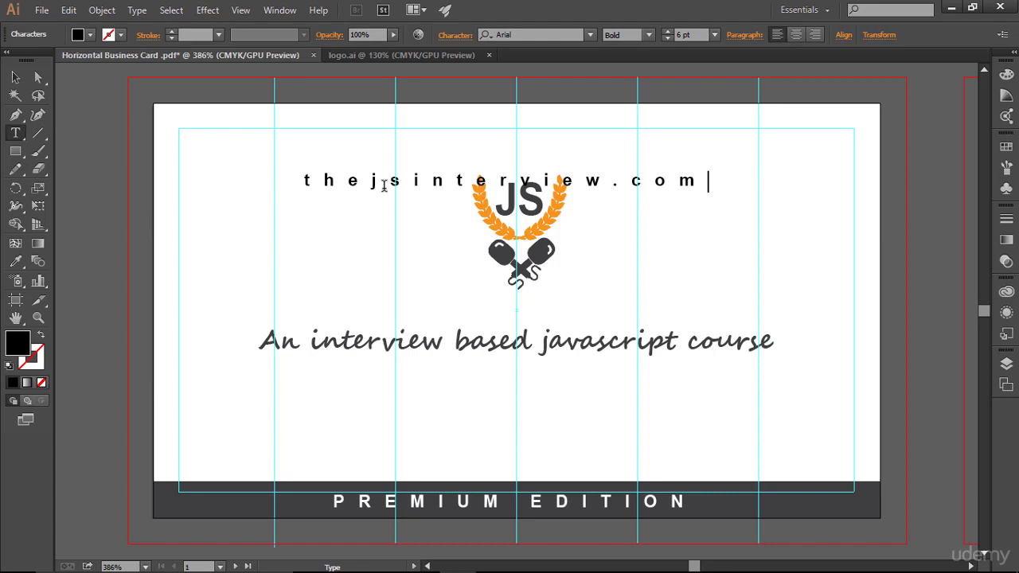
key("Escape")
- Set the website text's tracking to 50
triple_click(667, 183)
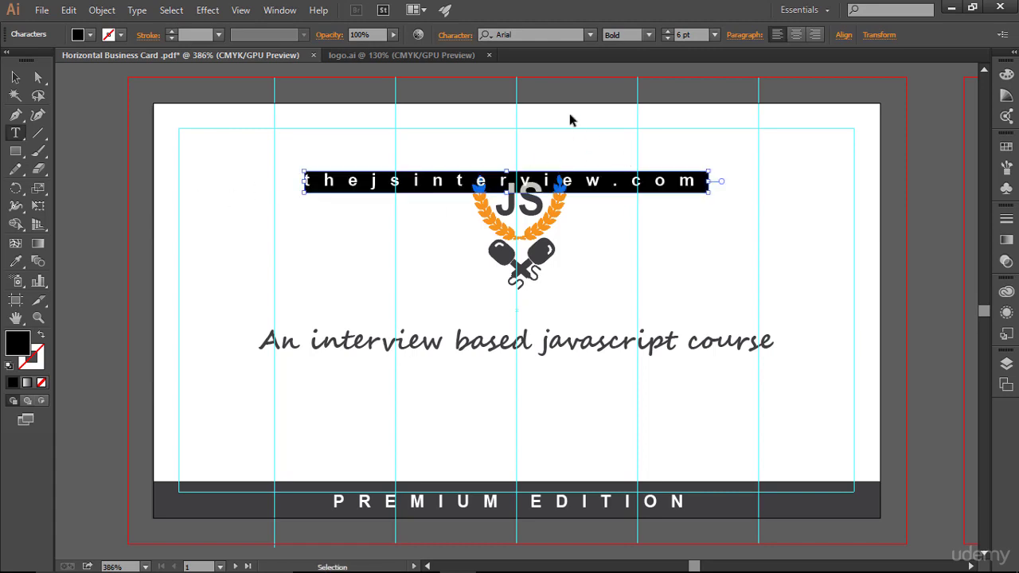
left_click(454, 35)
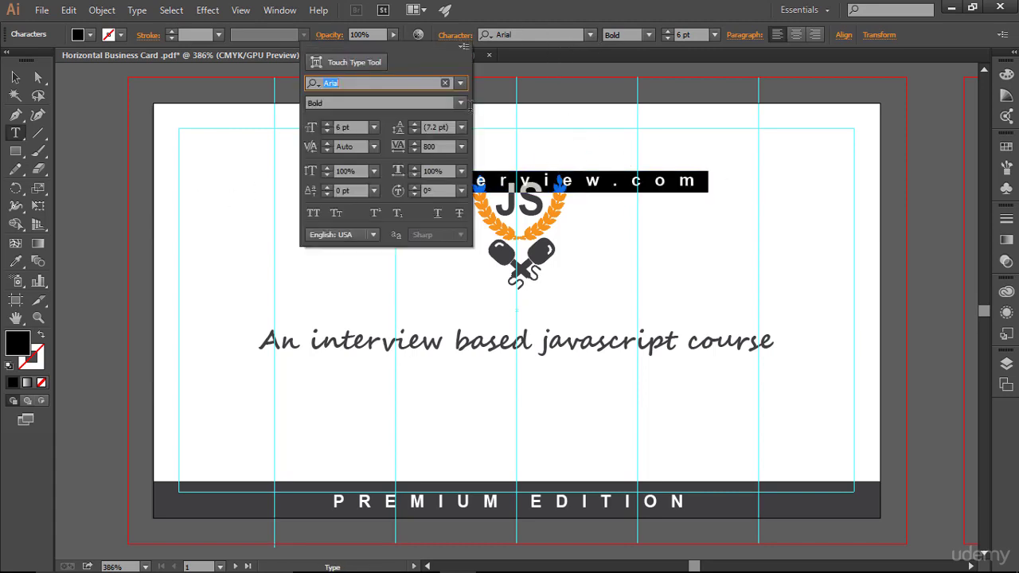
left_click(443, 146)
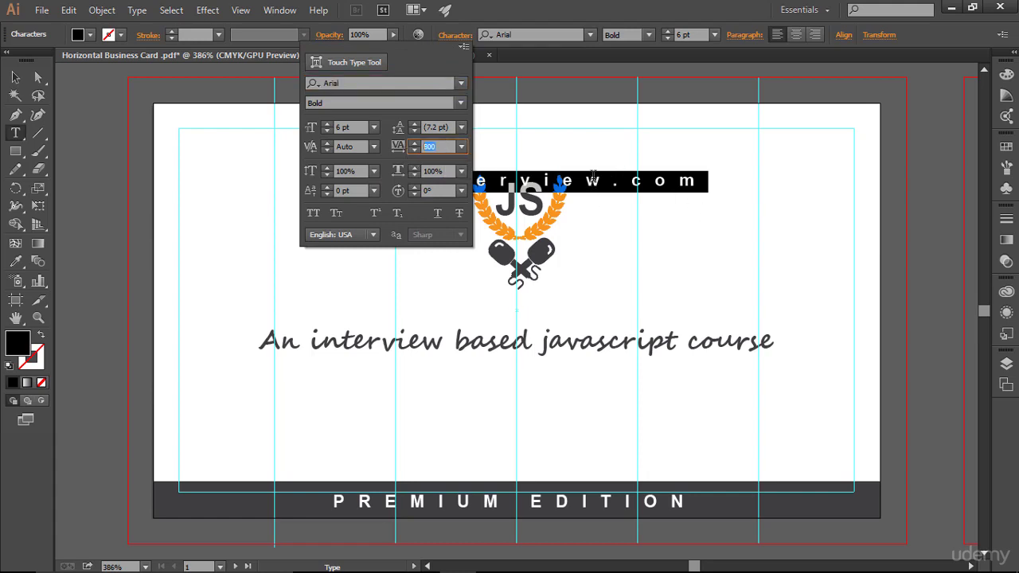
type("50")
key("Return")
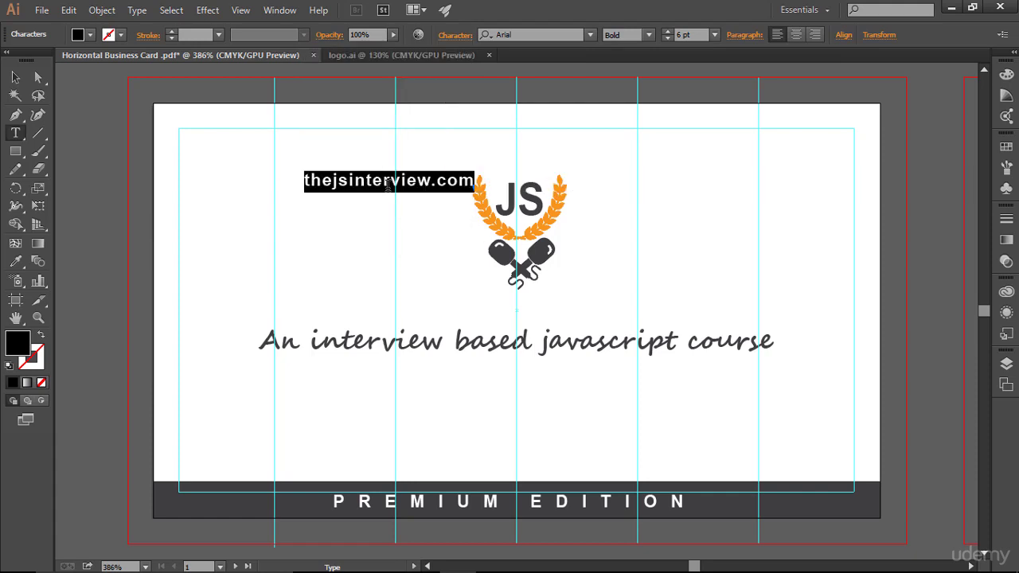
key("Escape")
- Move the website text to the card's top-left corner inside the margin
left_click(15, 77)
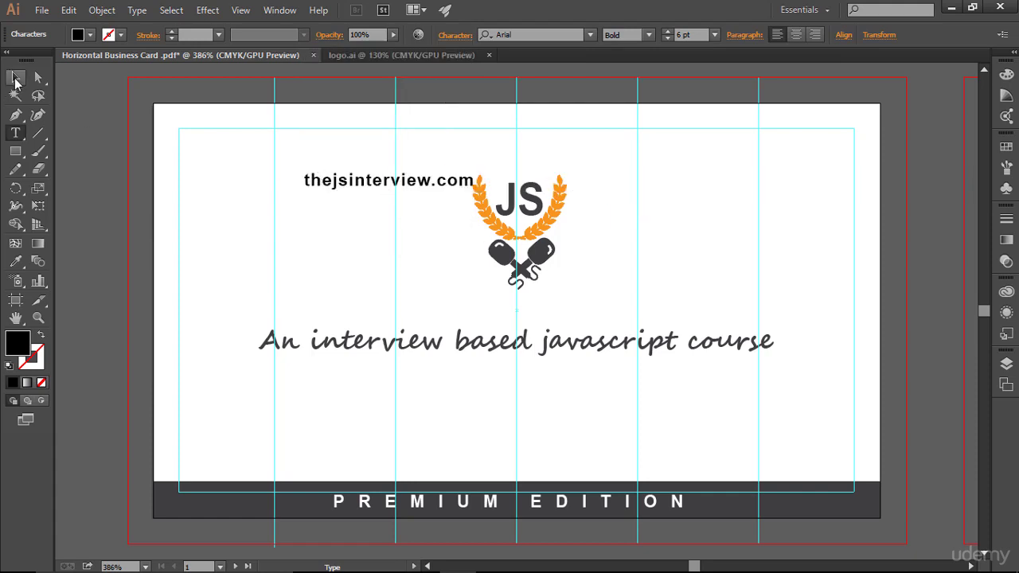
left_click_drag(325, 180, 236, 151)
left_click(374, 207)
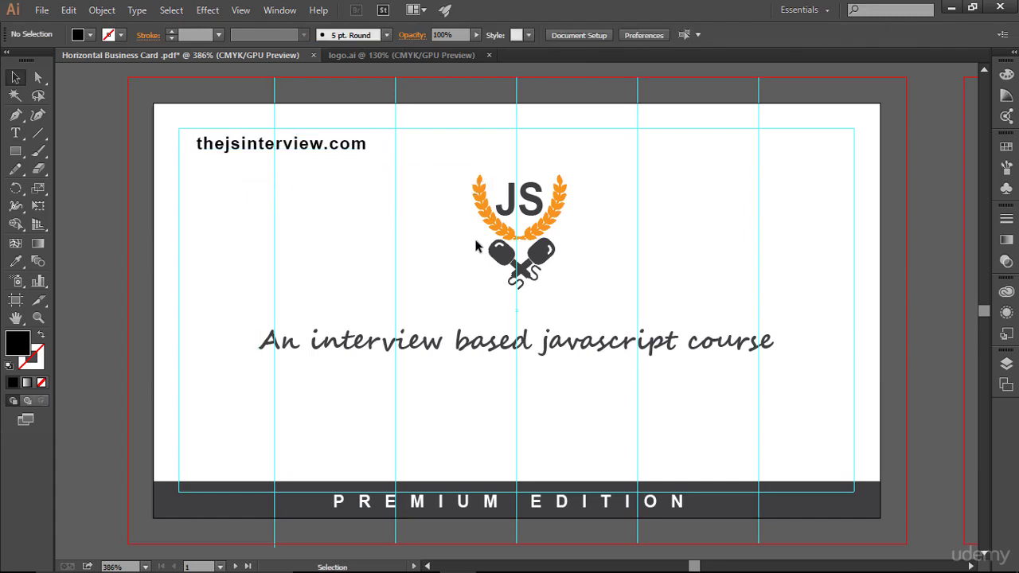
- Try the Regular and then the Narrow font style on the website text
left_click(314, 150)
left_click(649, 34)
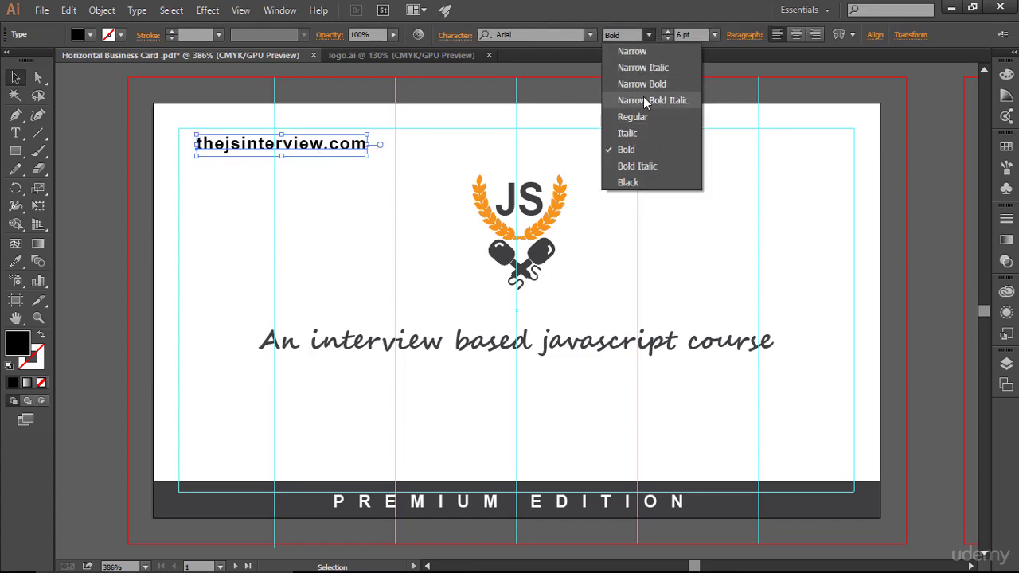
left_click(643, 118)
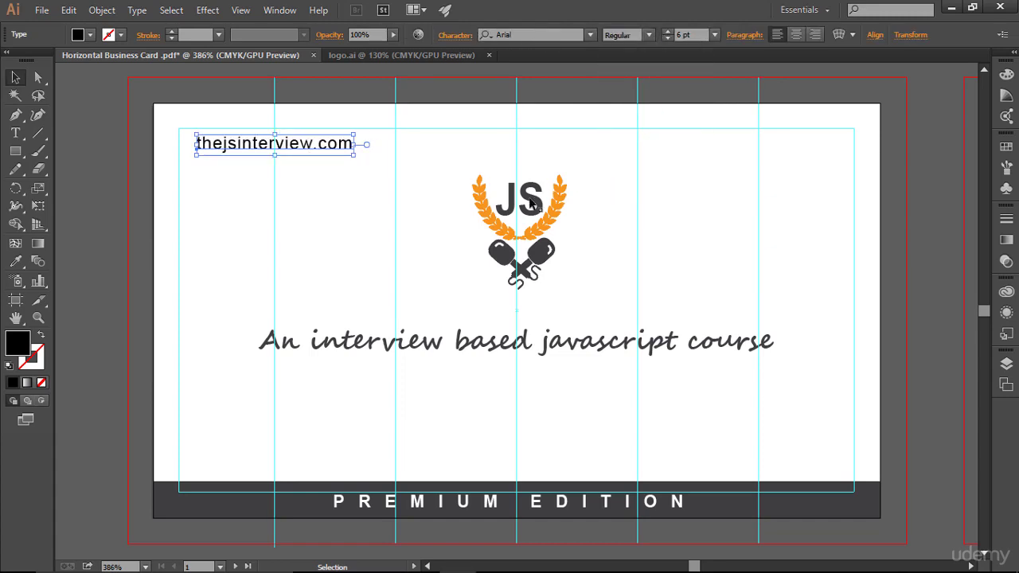
left_click(532, 204)
left_click(746, 197)
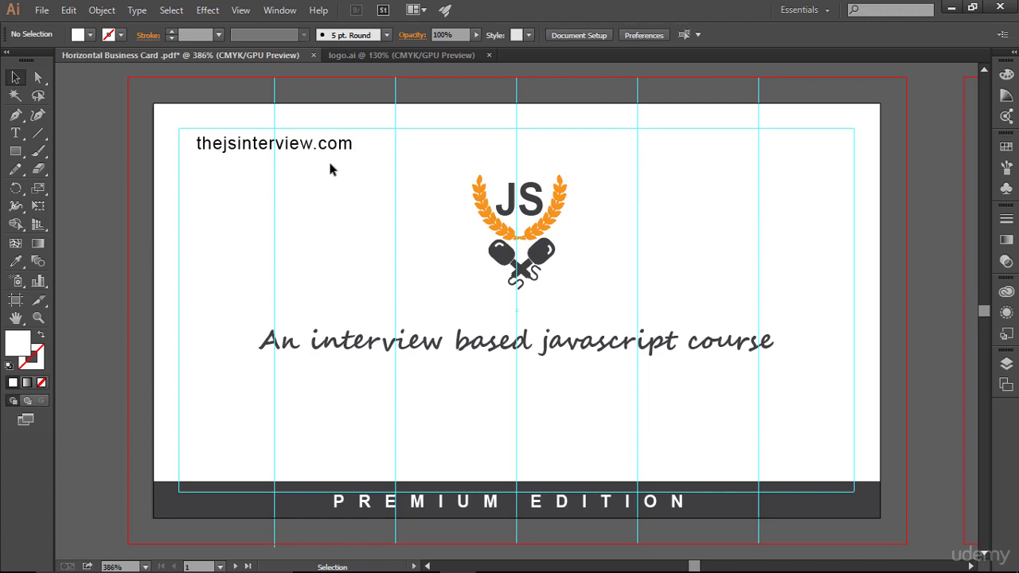
left_click(337, 146)
left_click(648, 34)
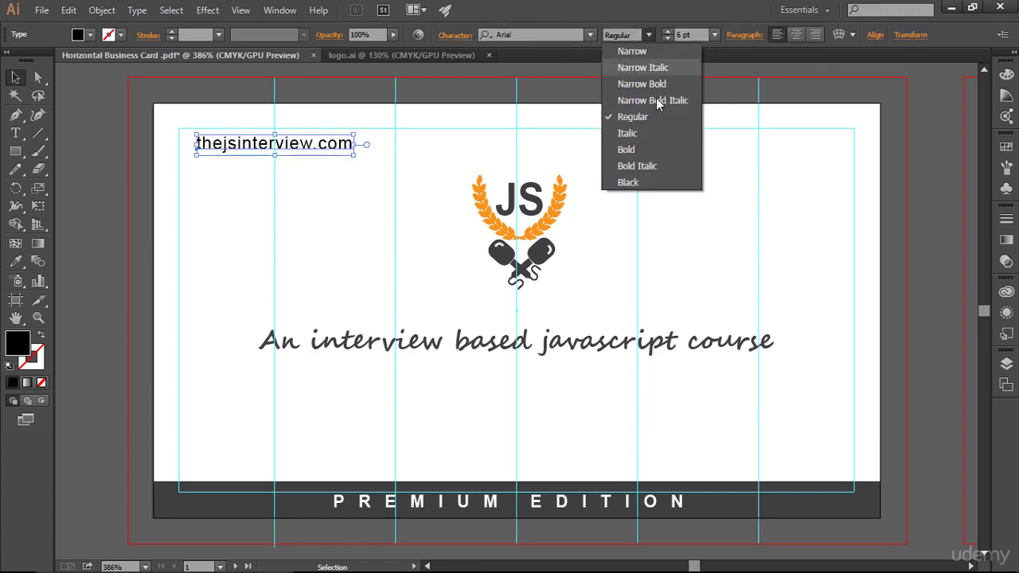
left_click(629, 51)
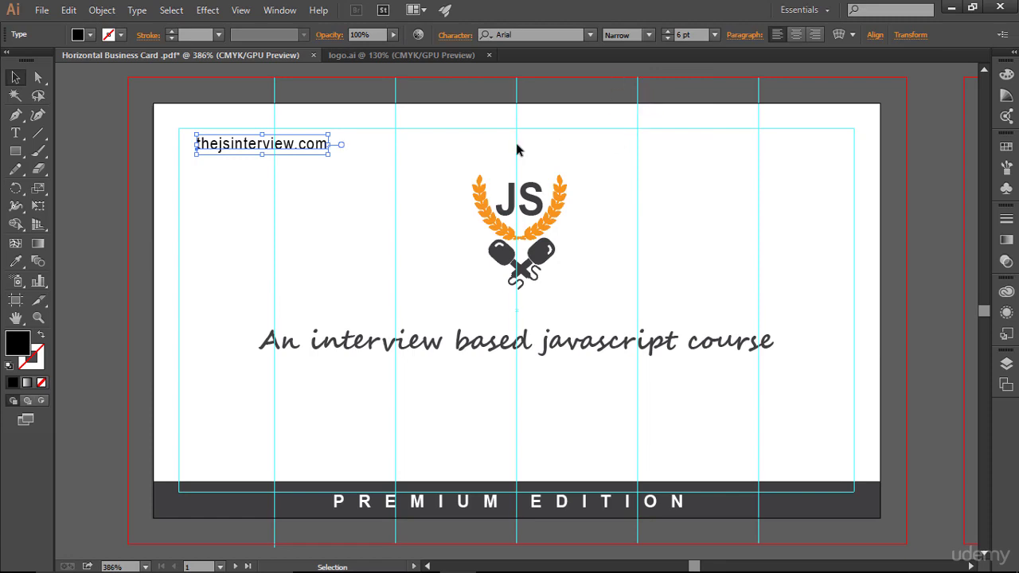
left_click(452, 137)
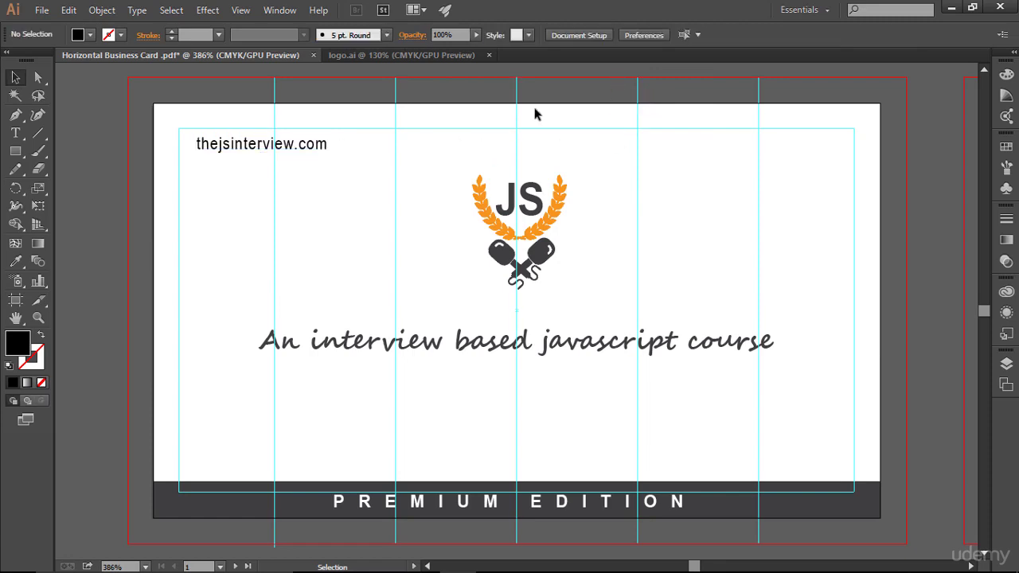
- Compare Narrow Bold, then settle on Arial Narrow for the website text
left_click(326, 145)
left_click(650, 35)
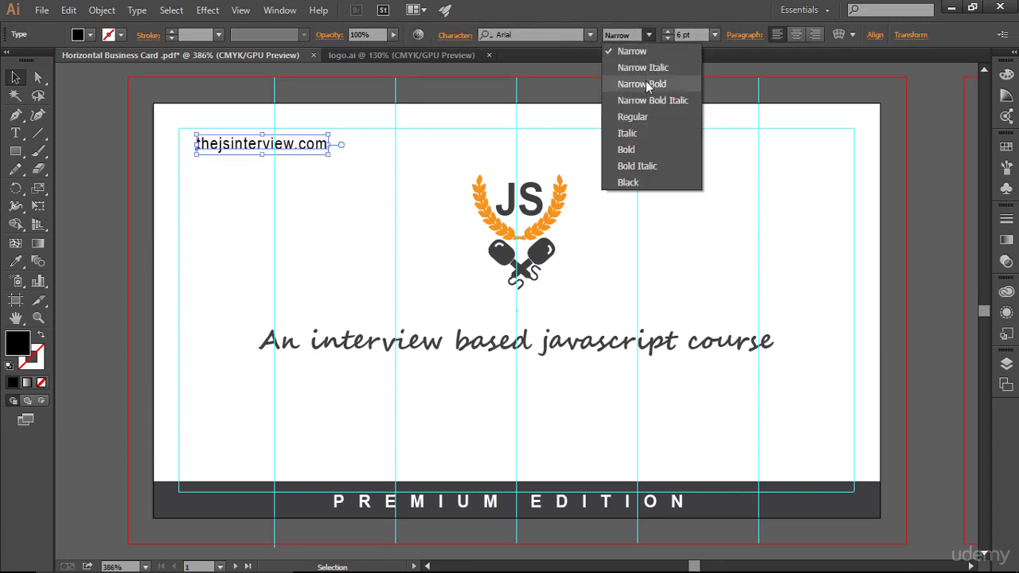
left_click(641, 84)
left_click(694, 161)
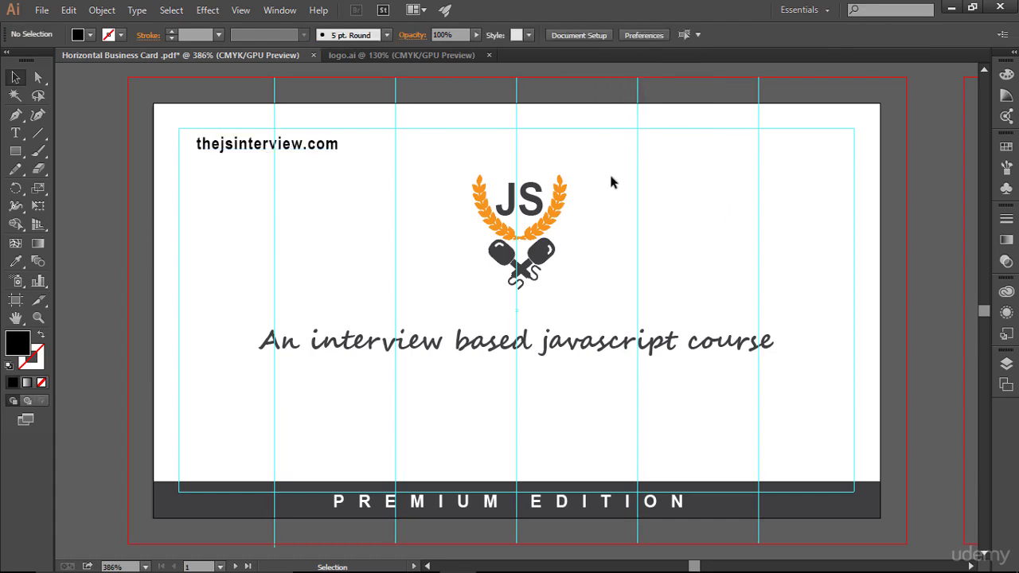
left_click(335, 147)
left_click(649, 35)
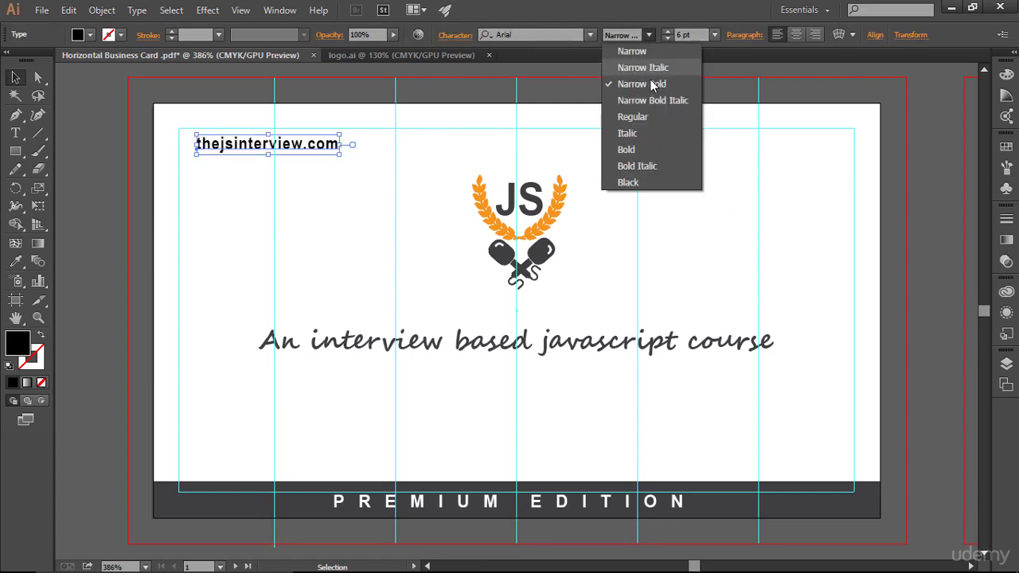
left_click(634, 51)
left_click(748, 271)
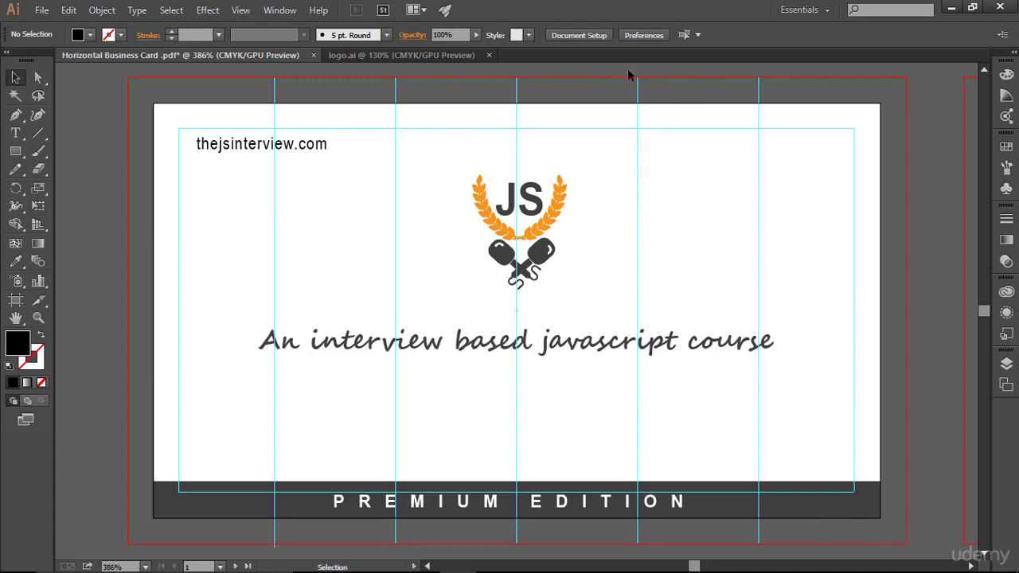
- Raise the website text to 8 pt and nudge it slightly right
left_click(306, 143)
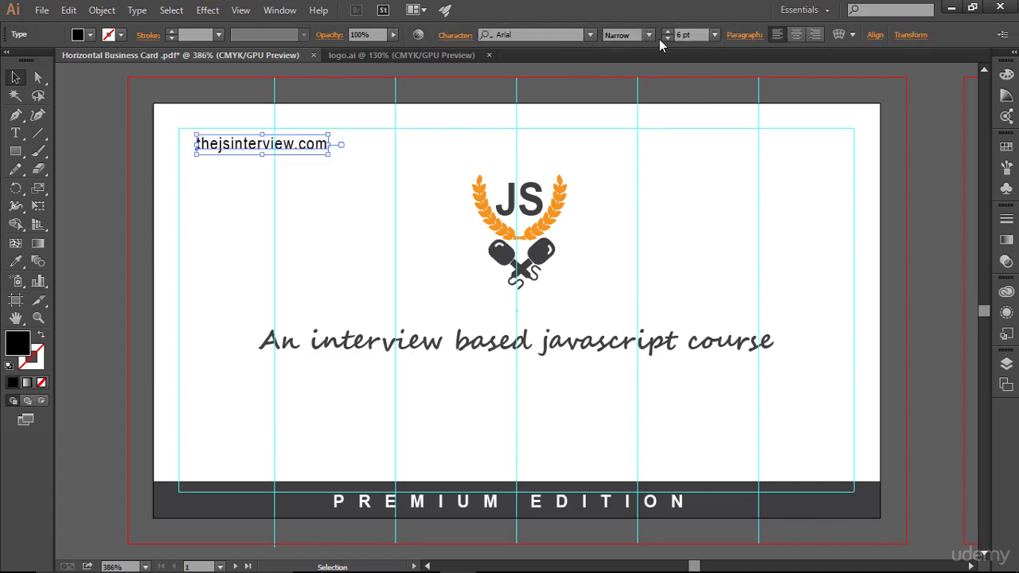
left_click(667, 31)
left_click(667, 31)
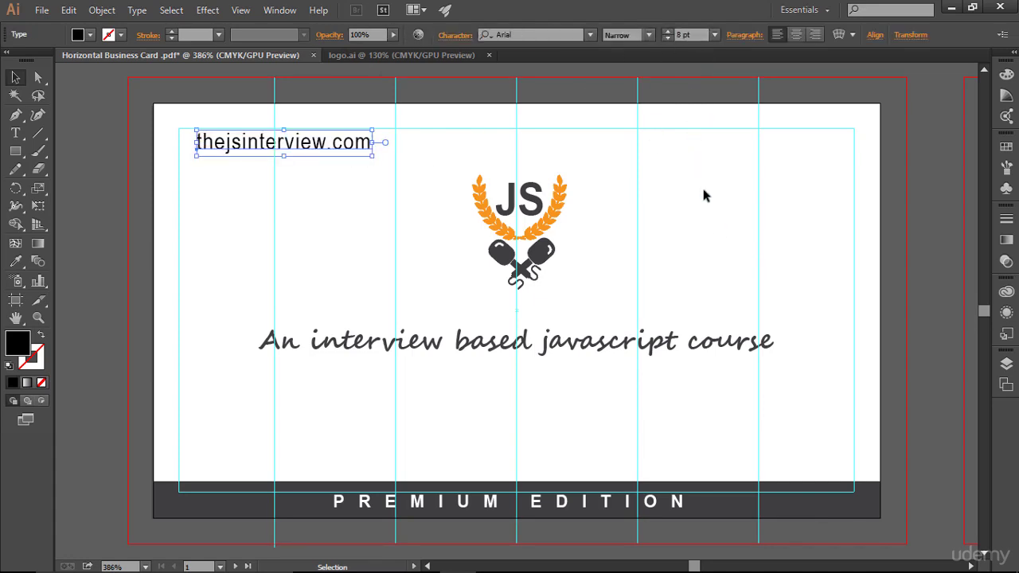
left_click(729, 245)
left_click(329, 147)
key("Right")
key("Right")
key("Right")
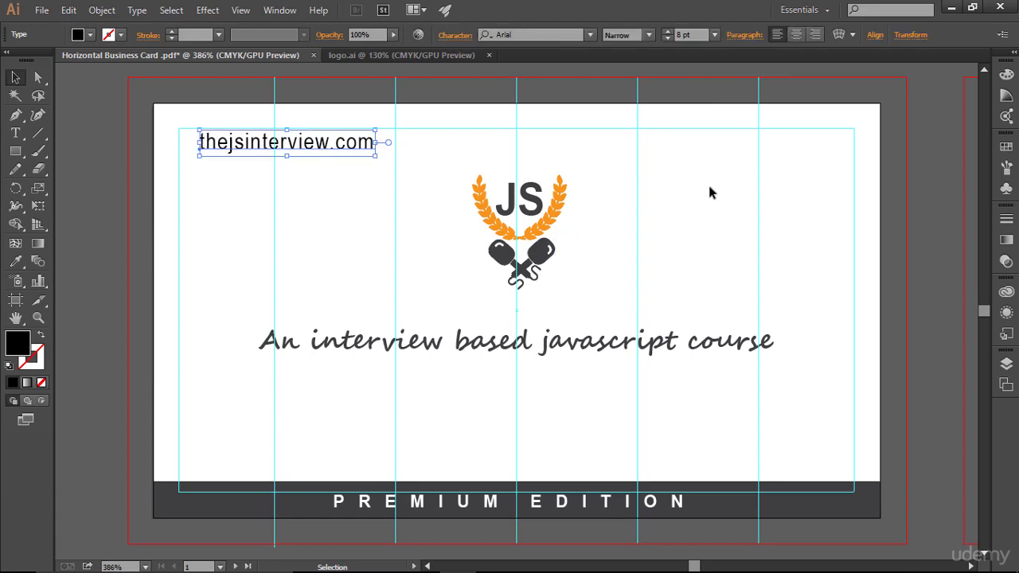
left_click(711, 200)
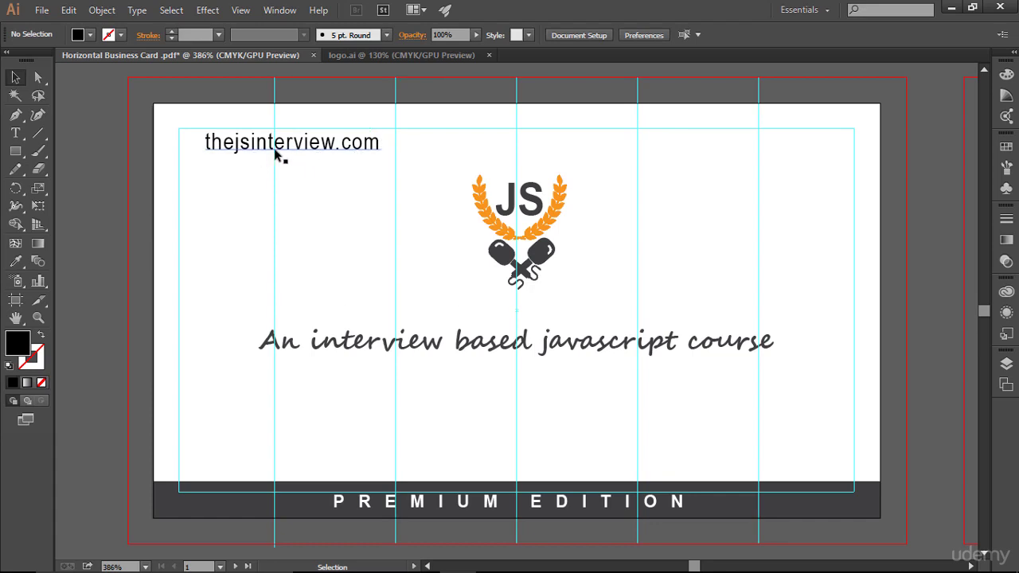
- Fade the '.com' part of the URL to 71% opacity
left_click(16, 133)
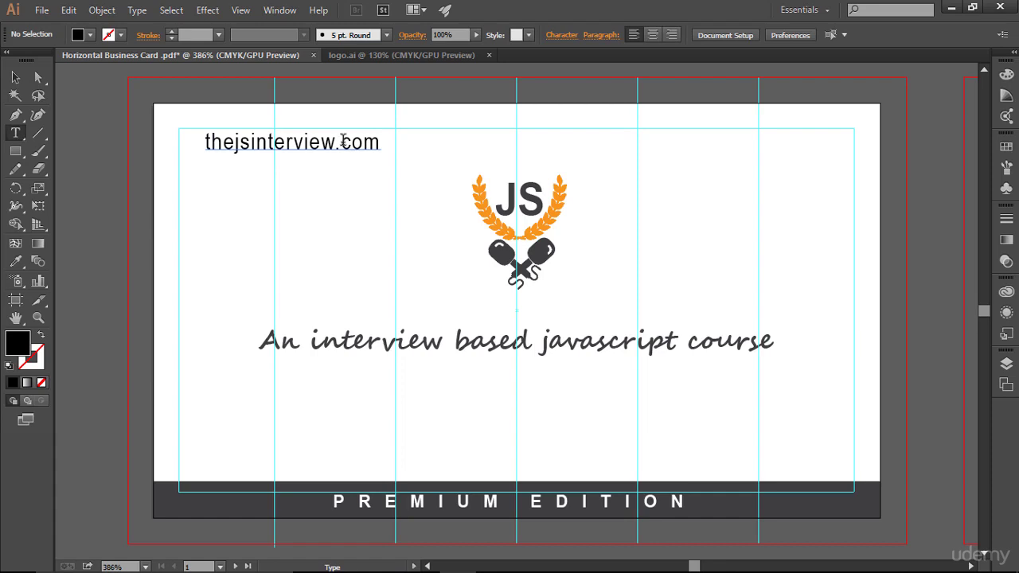
left_click_drag(342, 141, 381, 149)
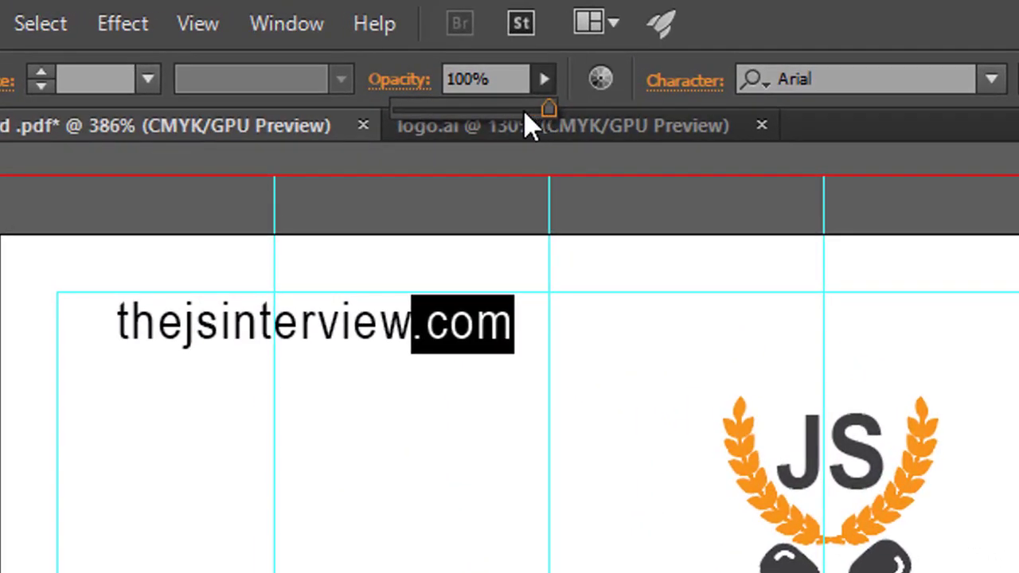
left_click_drag(527, 112, 505, 109)
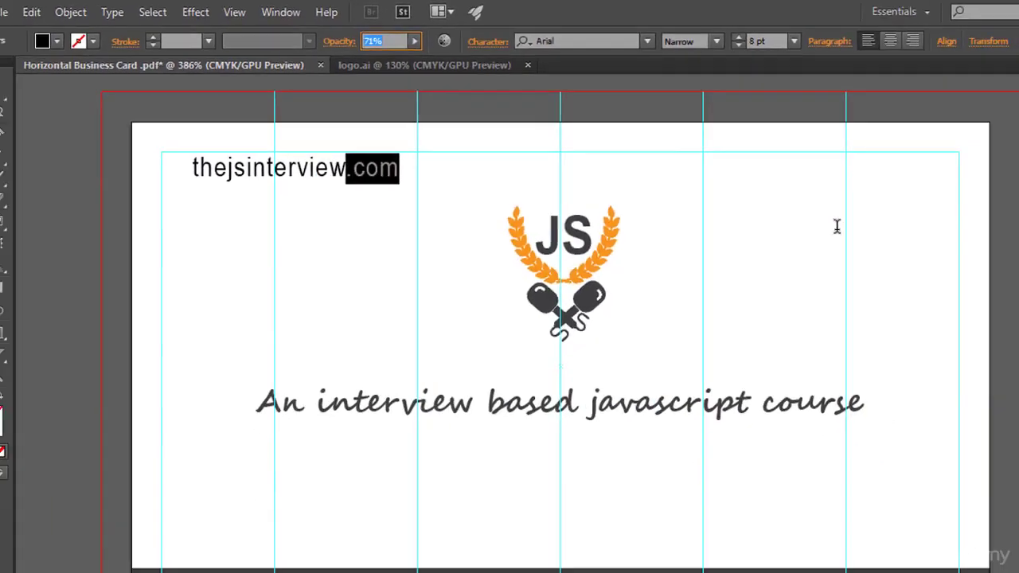
key("Right")
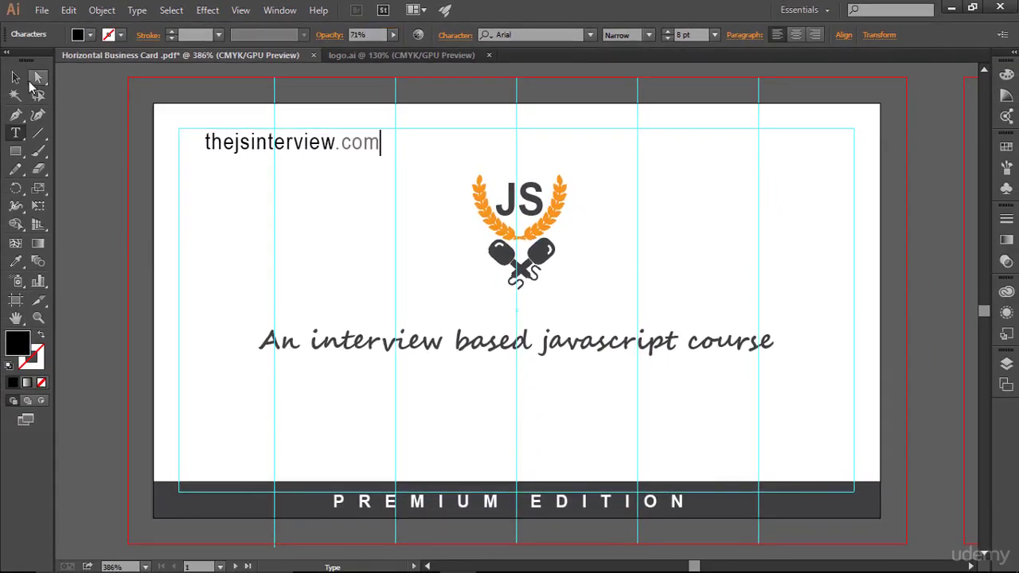
key("Escape")
left_click(701, 174)
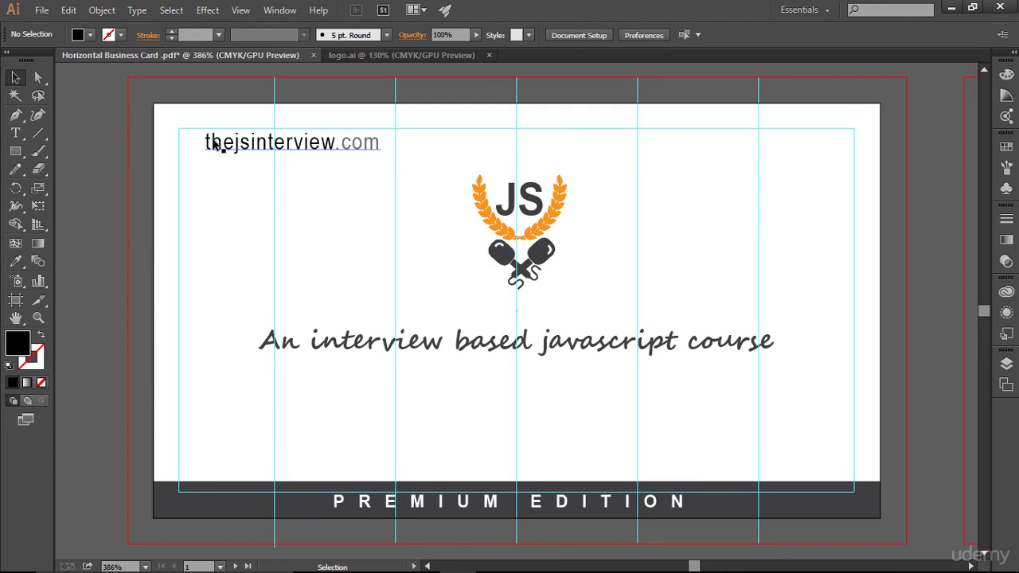
left_click_drag(200, 143, 312, 154)
- Bring the globe 'e' icon from internet.svg into the card, scaled to text size
left_click(40, 10)
left_click(112, 63)
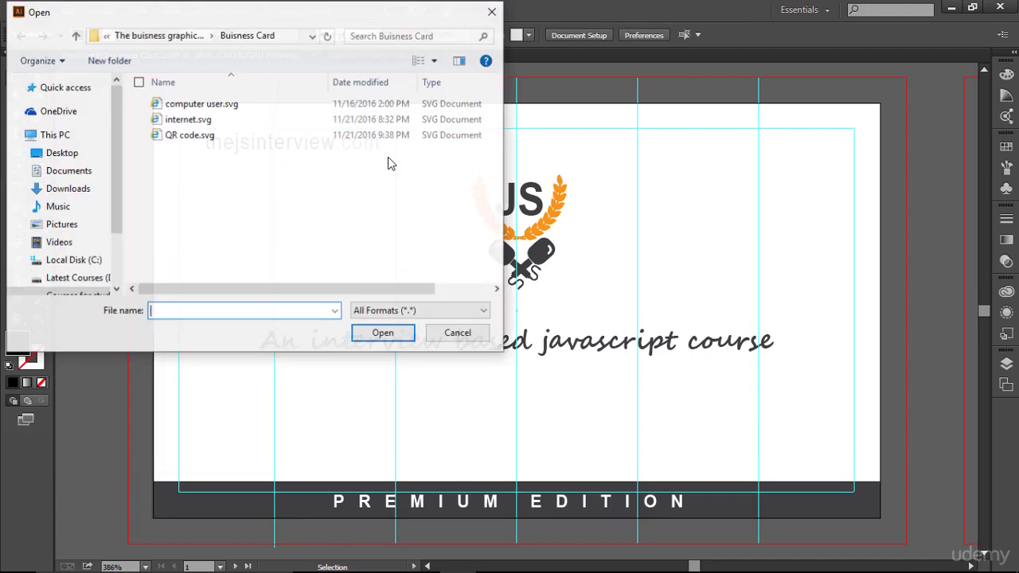
double_click(191, 119)
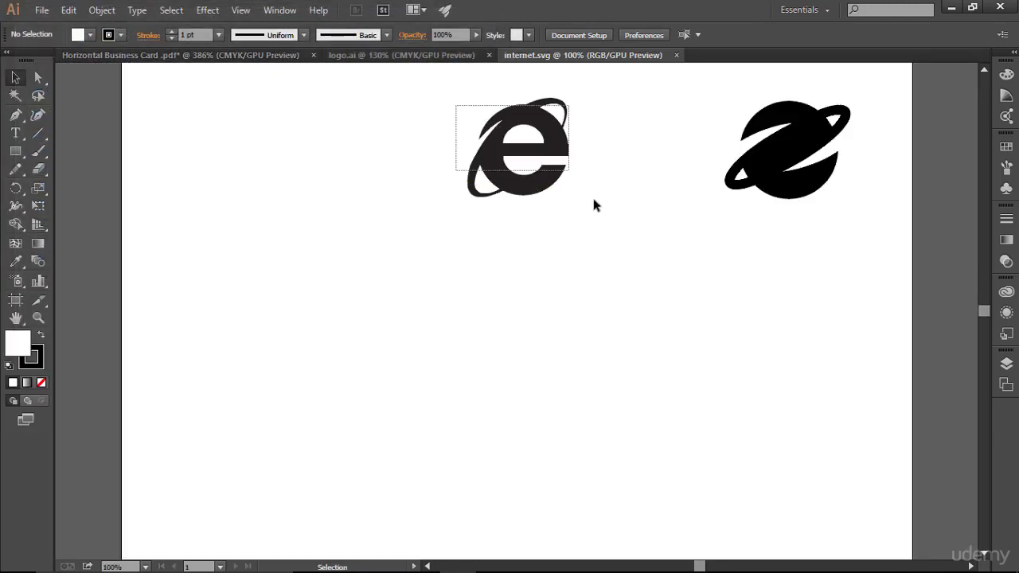
left_click(519, 132)
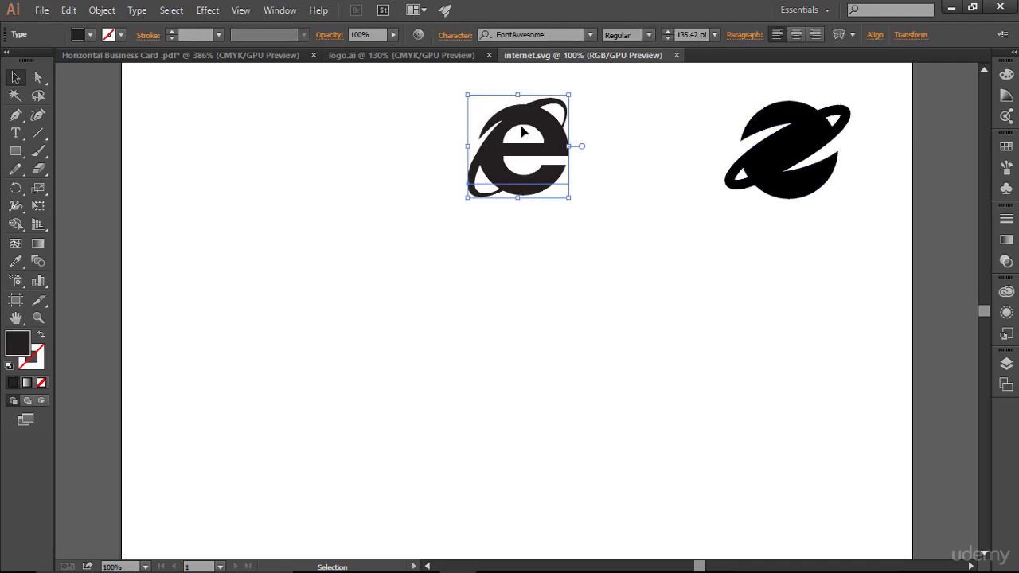
left_click_drag(528, 119, 335, 207)
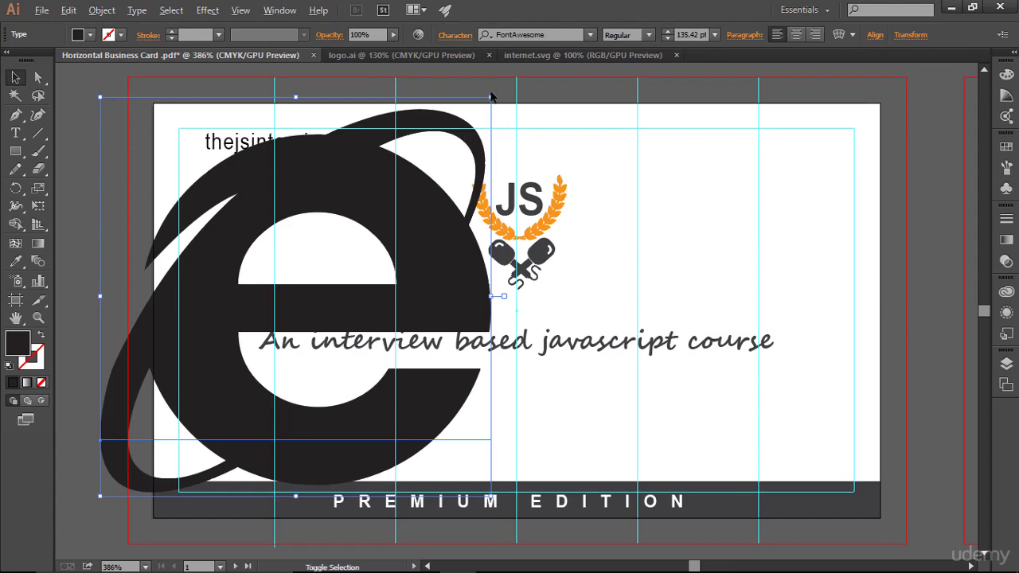
left_click_drag(490, 97, 206, 154)
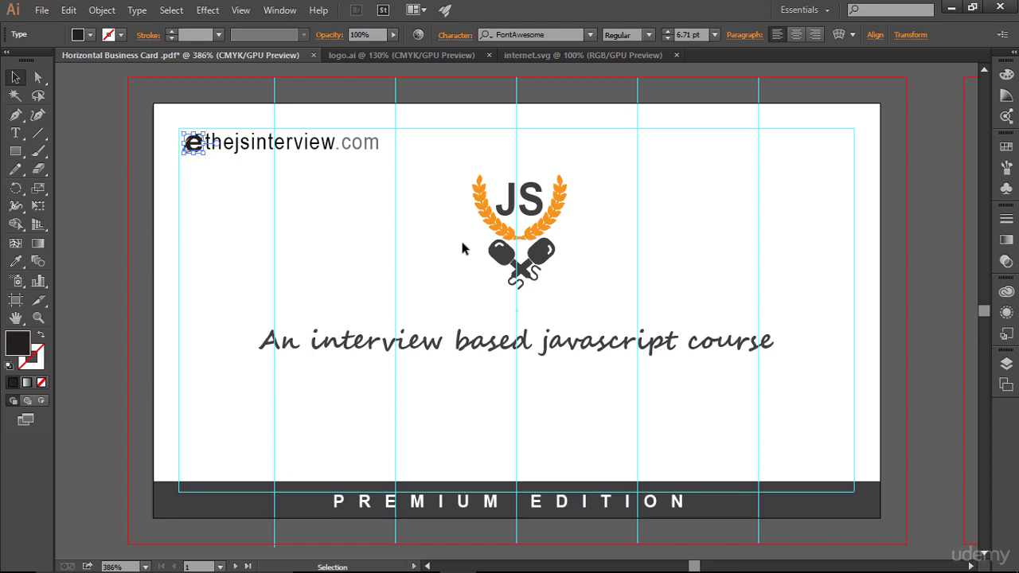
- Nudge the URL right of the globe icon and hide the guides
left_click(388, 223)
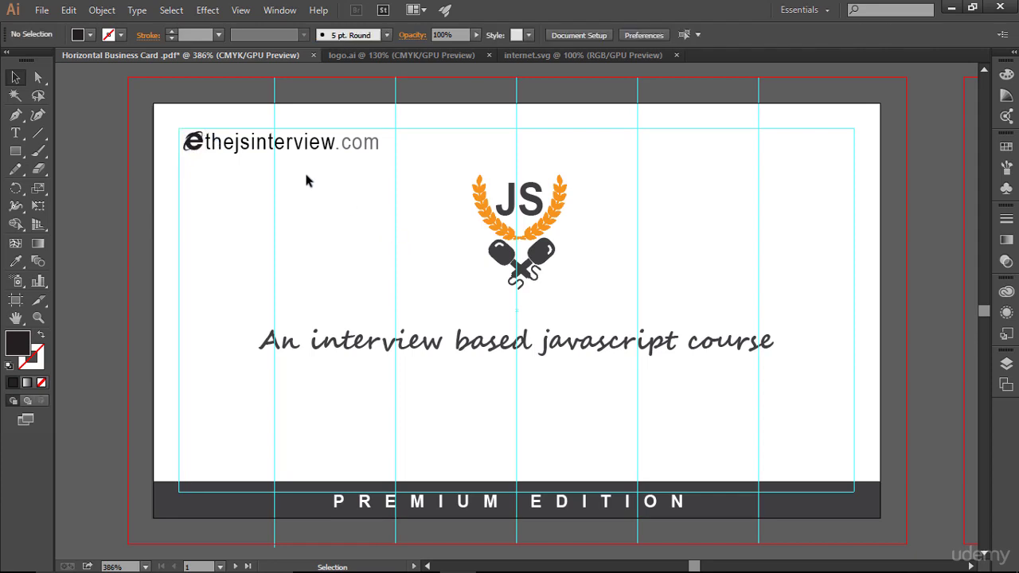
left_click(282, 159)
key("Right")
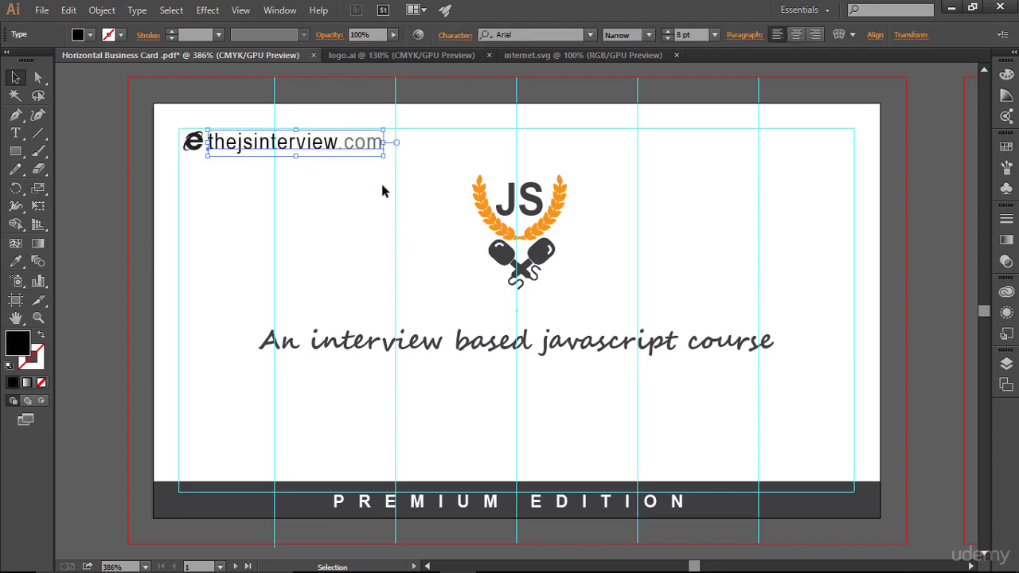
left_click(381, 181)
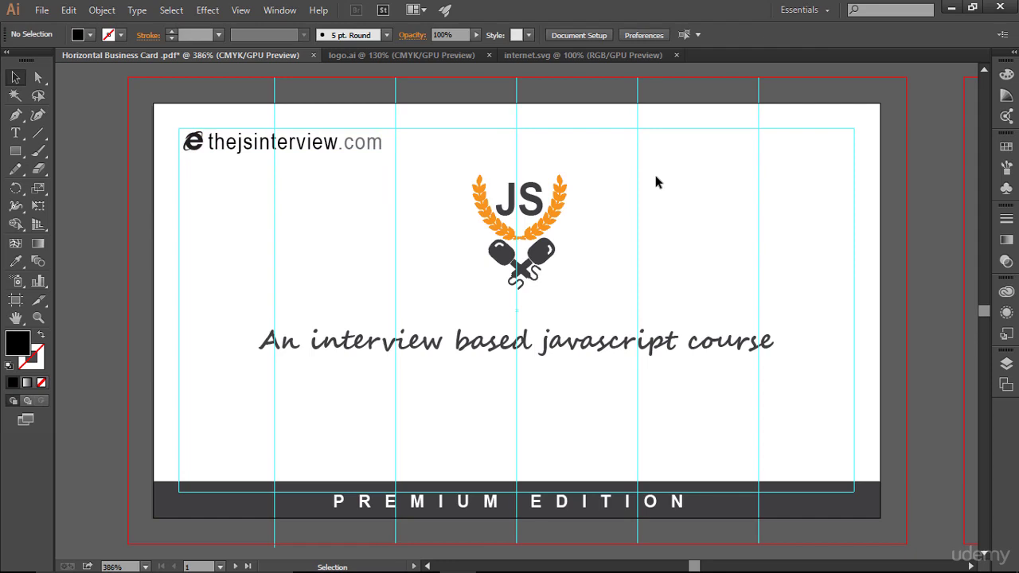
key("ctrl+;")
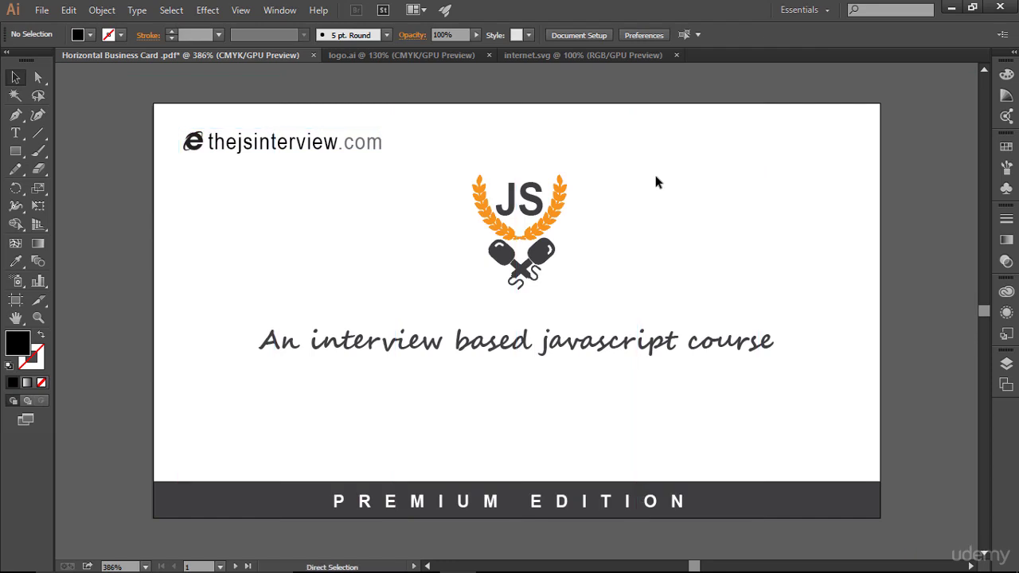
- Fit the whole card in the window and show the cyan guides and red bleed lines
key("ctrl+minus")
key("ctrl+minus")
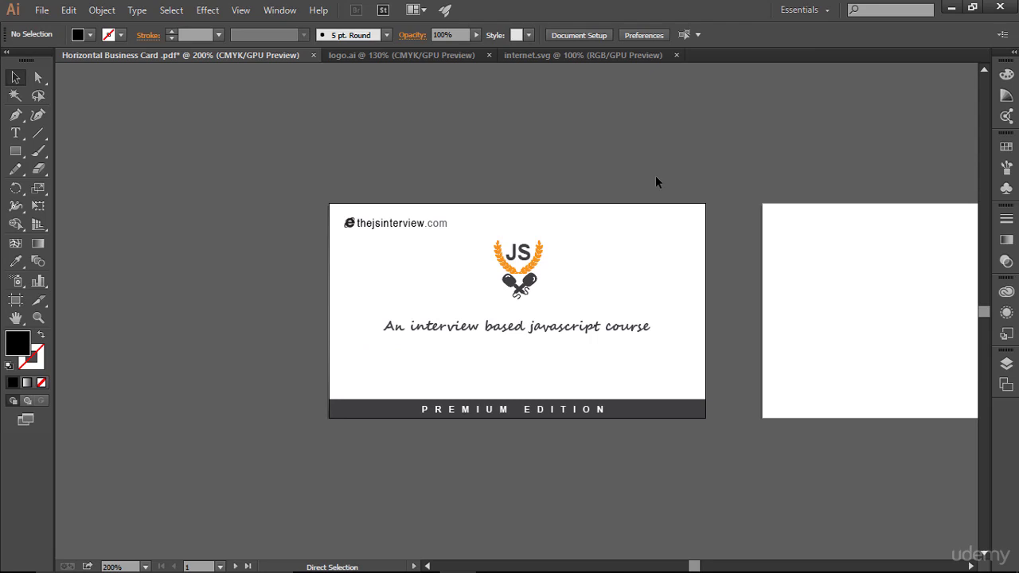
key("ctrl+0")
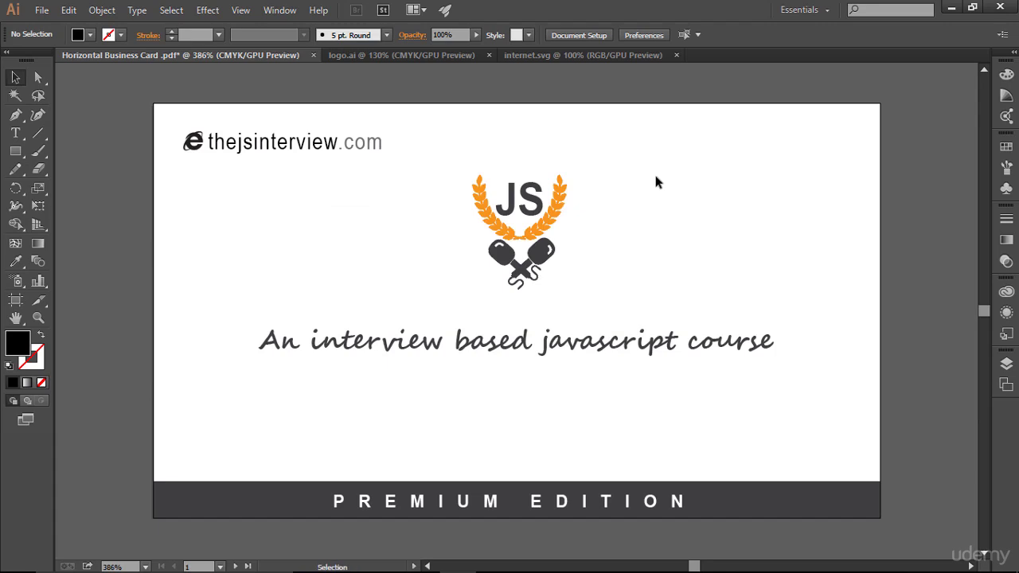
key("ctrl+semicolon")
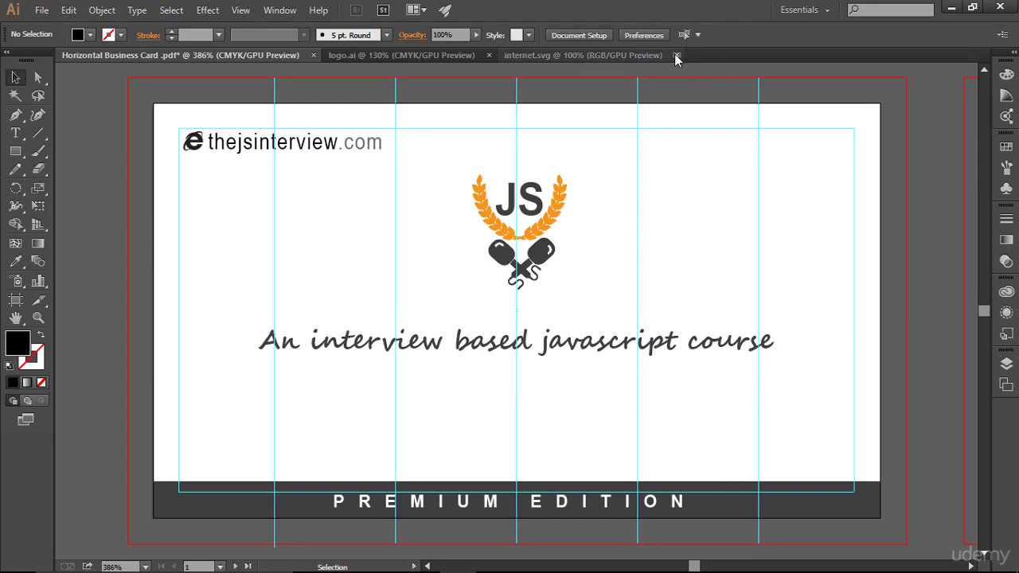
- Open QR code.svg and drag the top QR icon into the business card
left_click(42, 10)
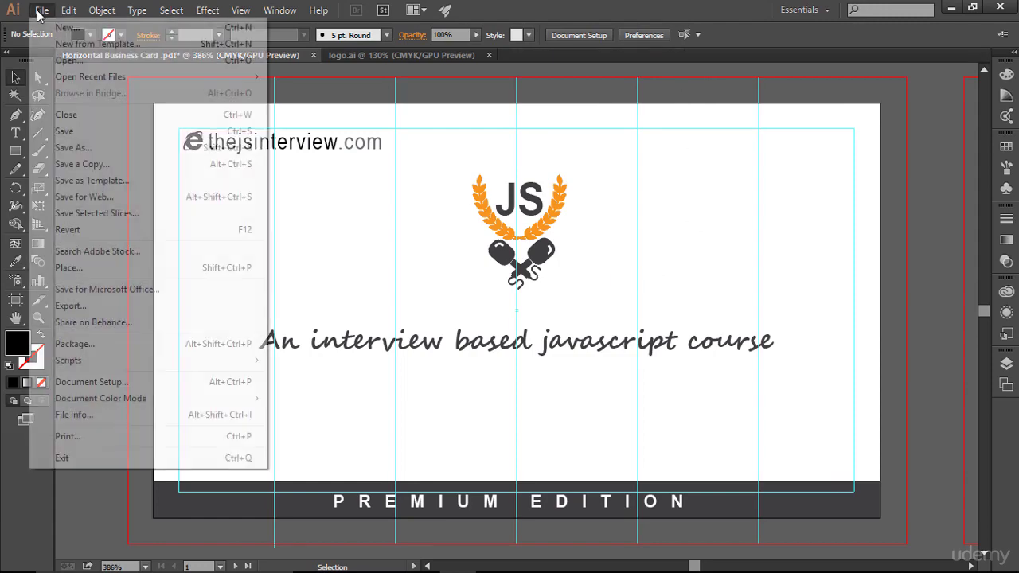
left_click(88, 64)
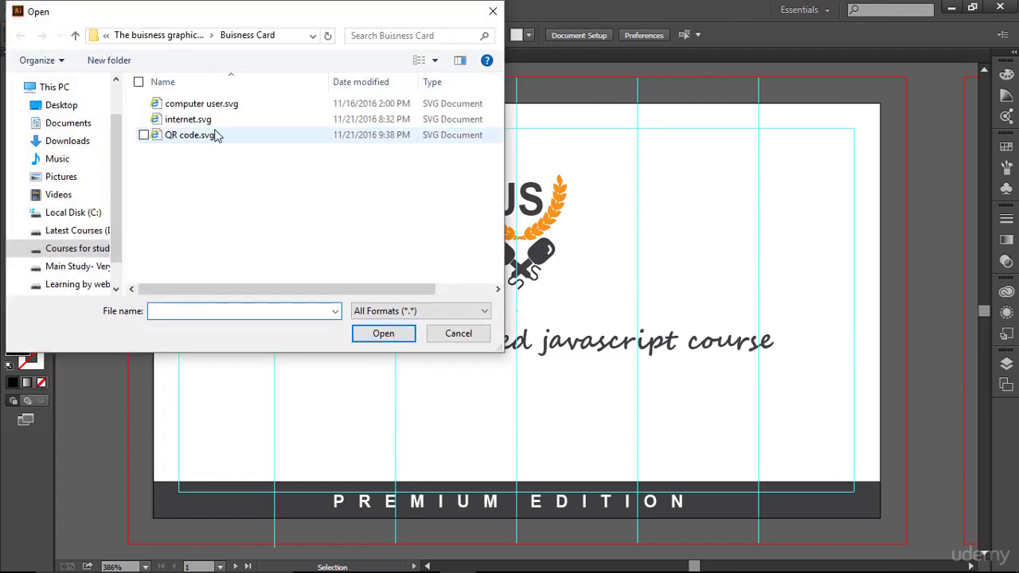
double_click(183, 134)
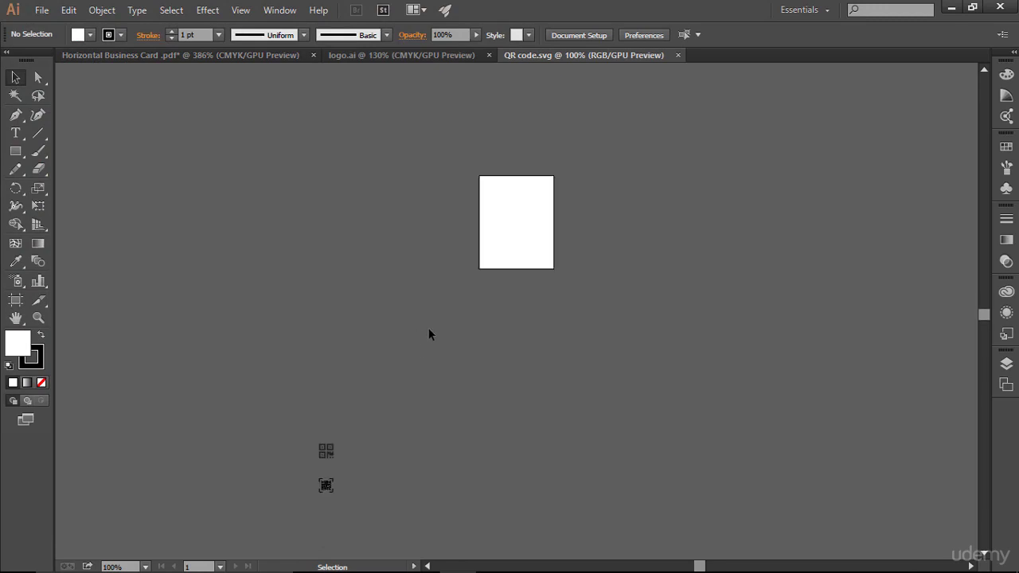
mouse_move(381, 411)
left_mouse_down()
mouse_move(334, 474)
mouse_move(518, 204)
left_mouse_up()
left_click(714, 290)
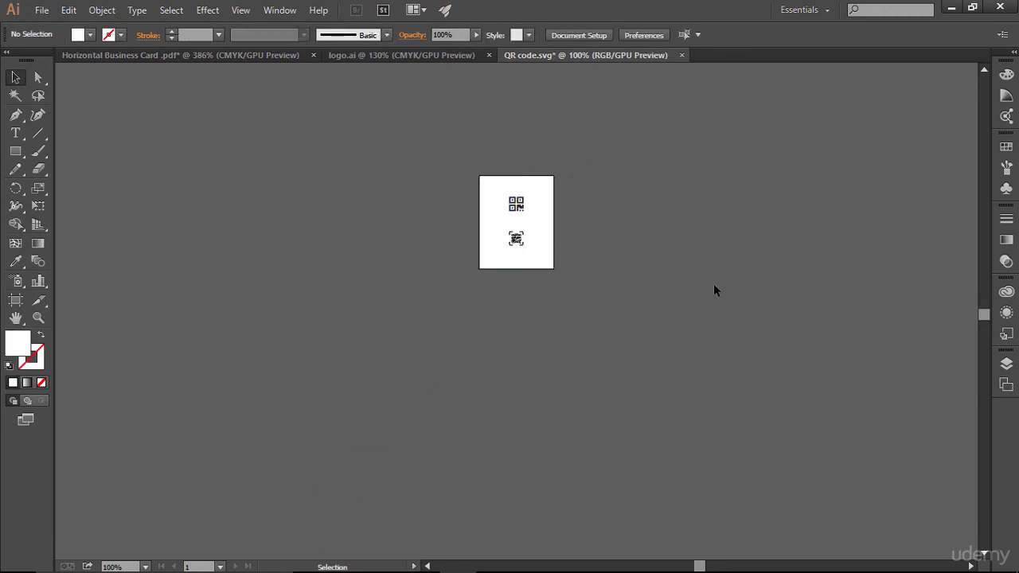
key("ctrl+0")
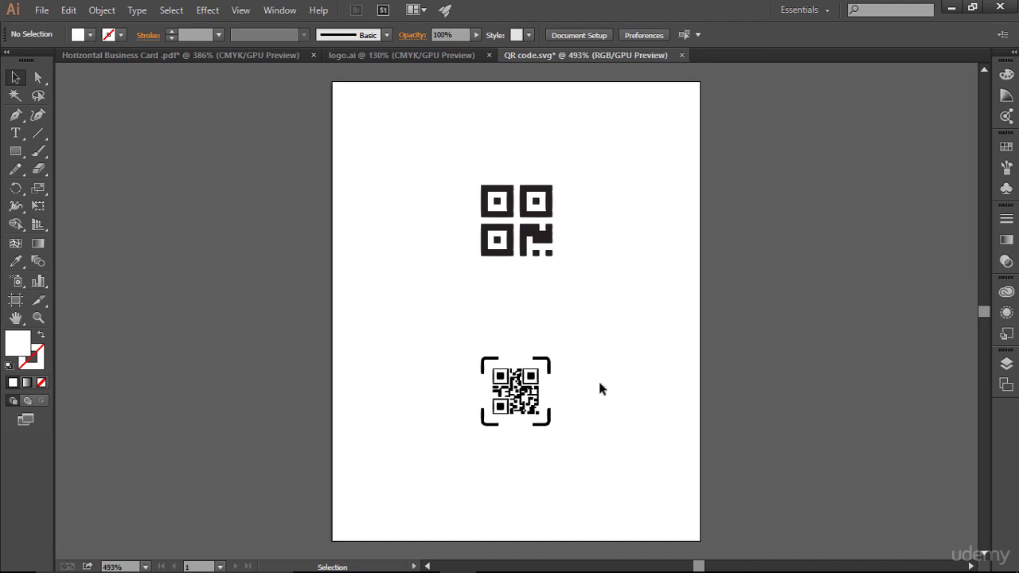
left_click_drag(432, 325, 577, 416)
left_click_drag(451, 150, 603, 286)
left_click_drag(486, 191, 833, 151)
- Nudge the QR icon into the top-right corner and preview the card without guides
key("Right")
key("Right")
key("Up")
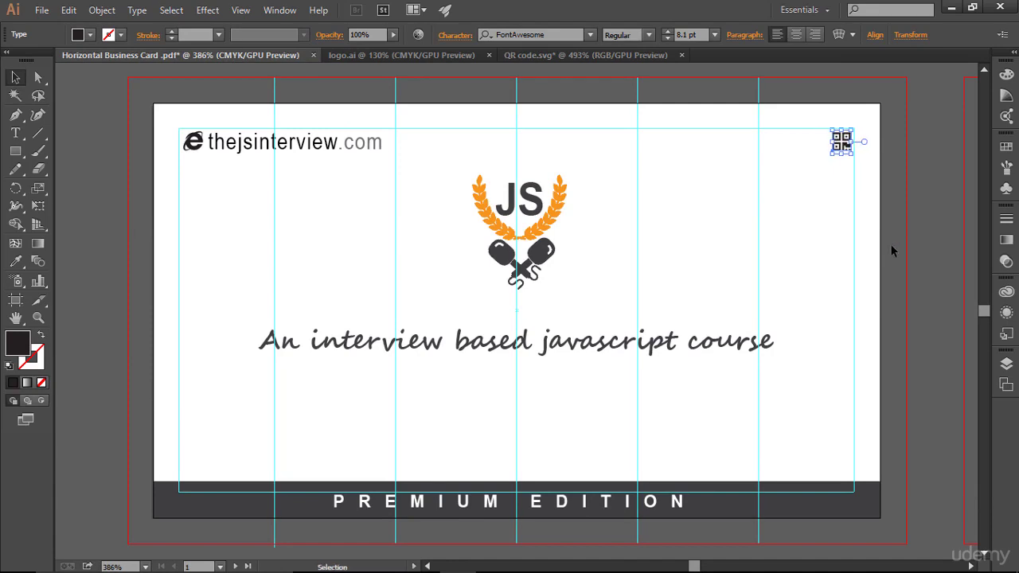
left_click(885, 249)
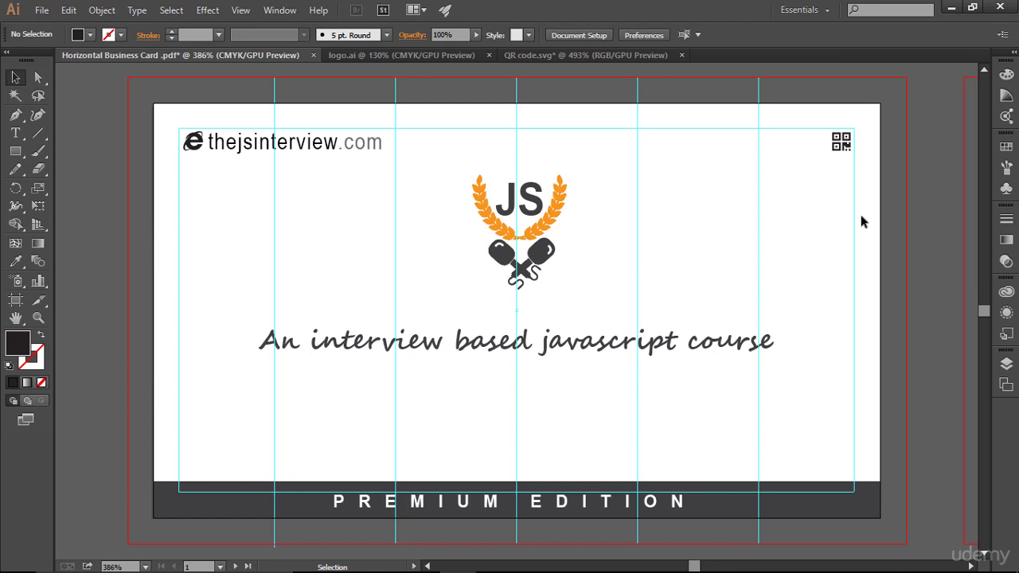
key("ctrl")
key("ctrl+semicolon")
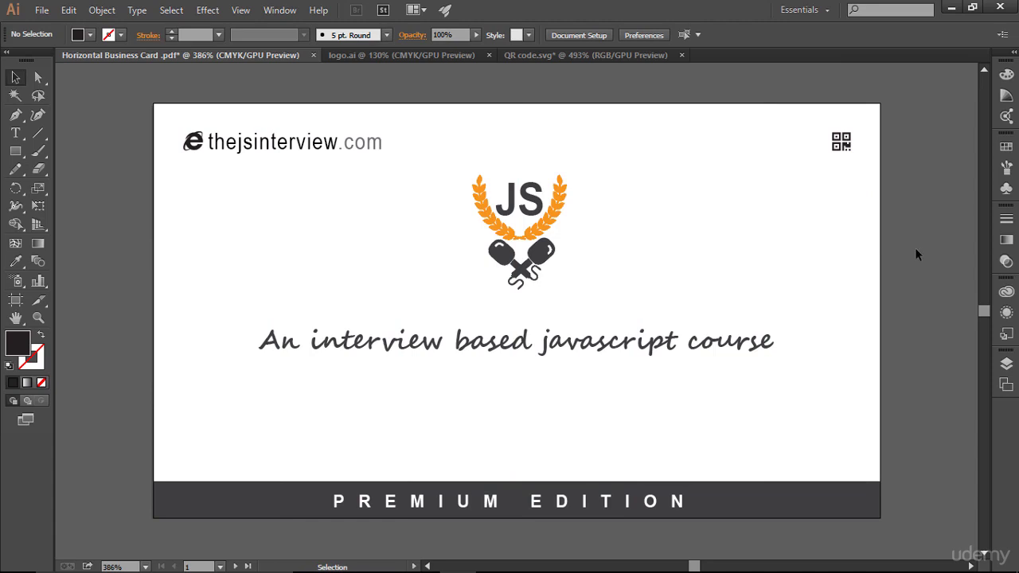
key("ctrl")
key("ctrl+semicolon")
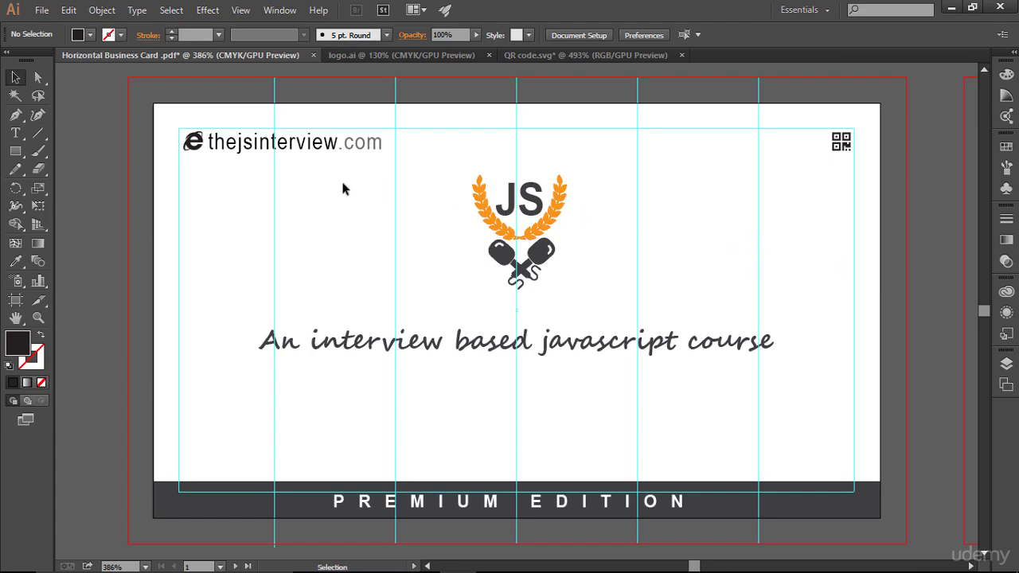
- Try Bold on the URL text, then keep it Regular
left_click(314, 147)
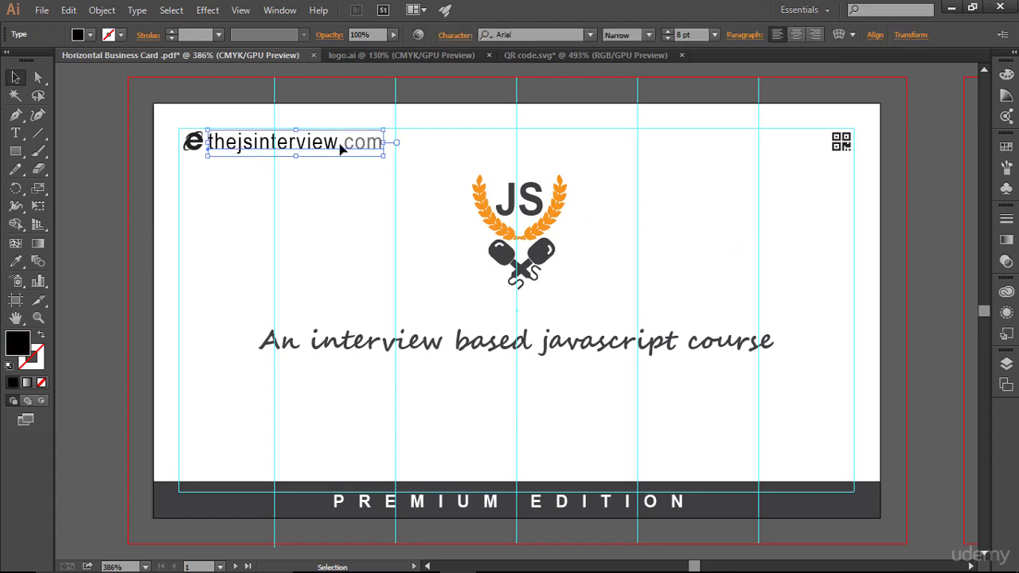
left_click(649, 34)
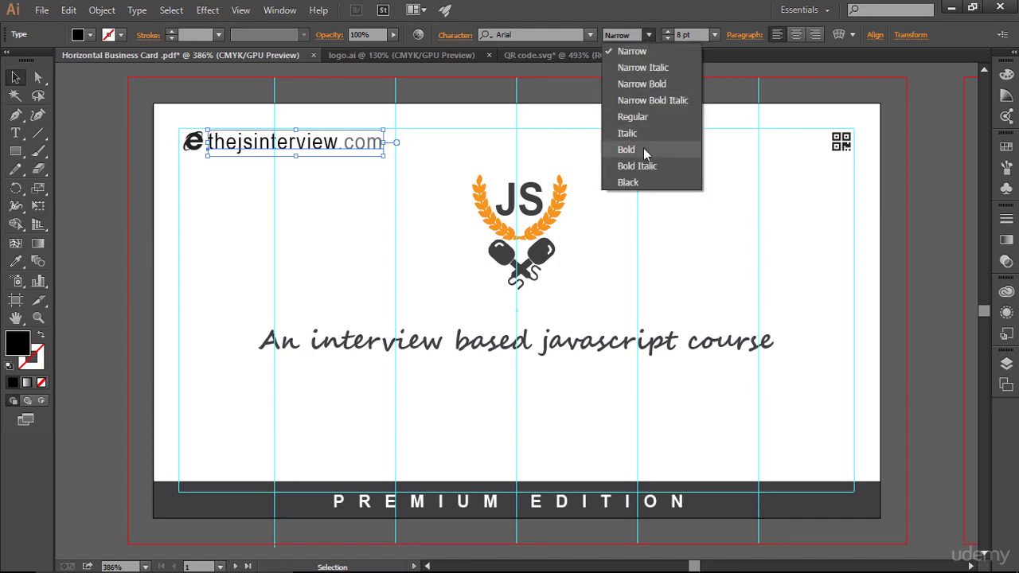
left_click(645, 149)
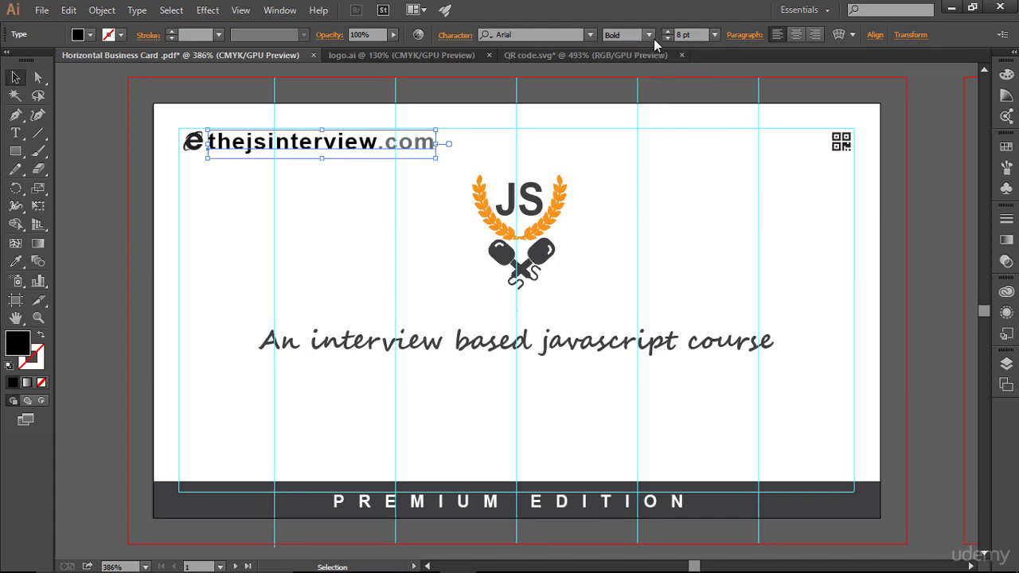
left_click(650, 35)
left_click(645, 117)
left_click(657, 207)
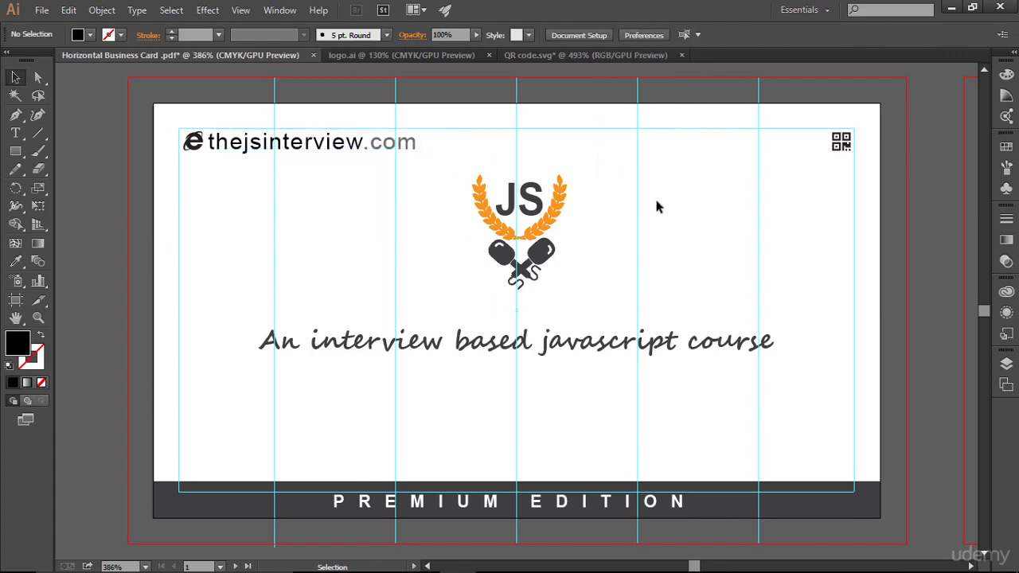
- Shrink the URL text to 6 pt and fit the card to the window
left_click(391, 152)
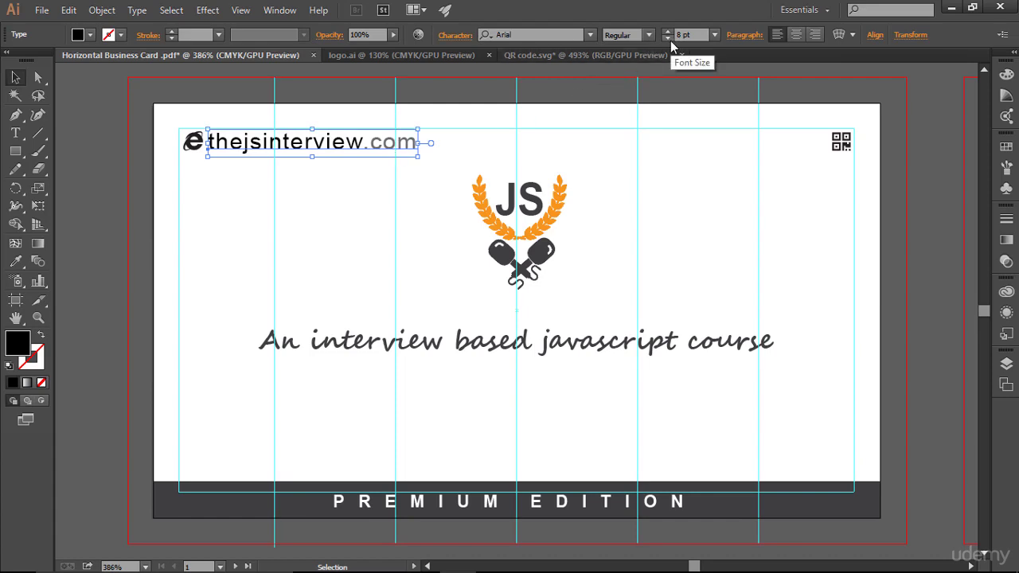
left_click(667, 38)
left_click(667, 38)
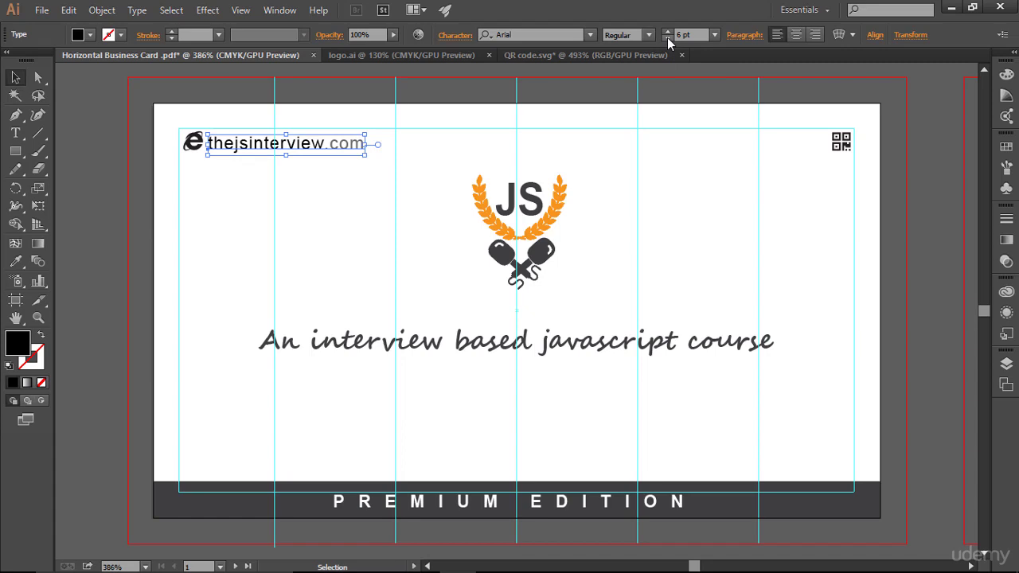
left_click(758, 246)
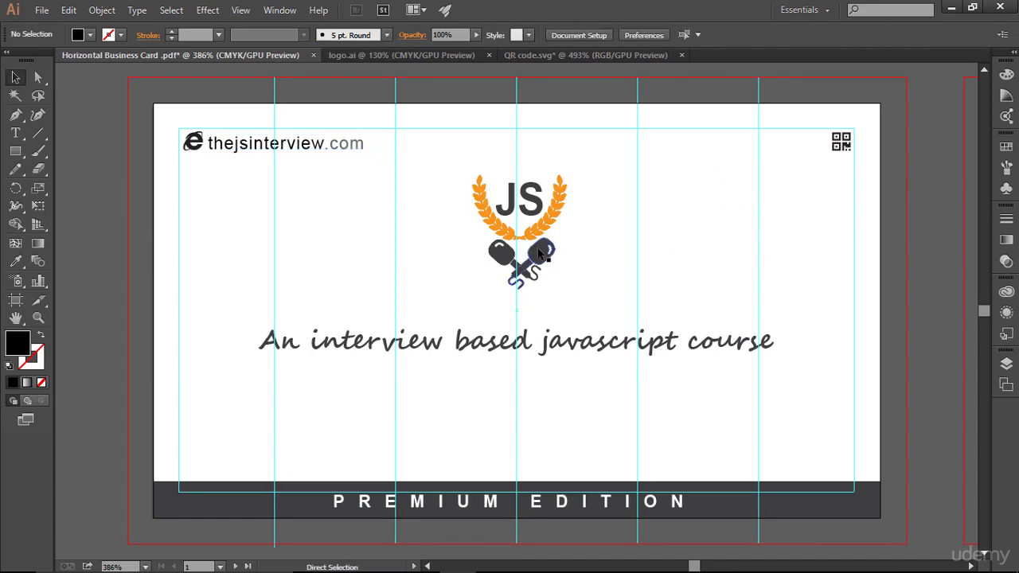
key("ctrl+minus")
key("ctrl+minus")
key("ctrl+minus")
key("ctrl+minus")
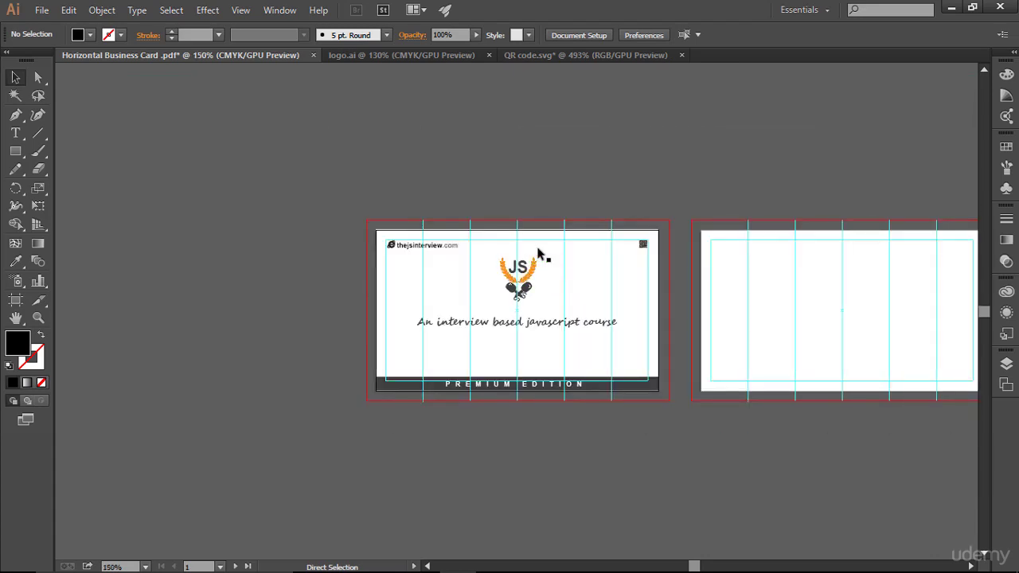
key("ctrl+plus")
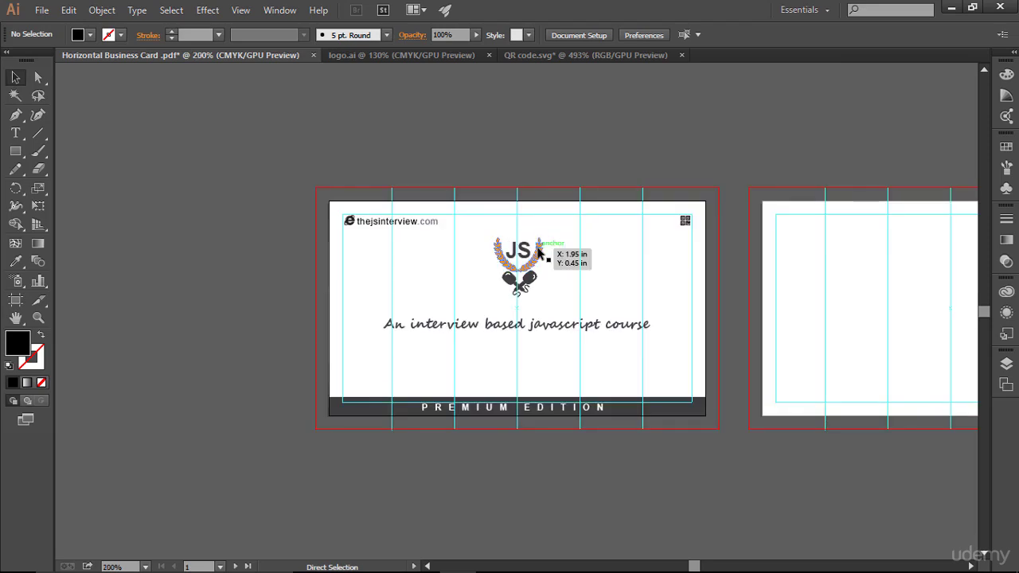
key("ctrl+0")
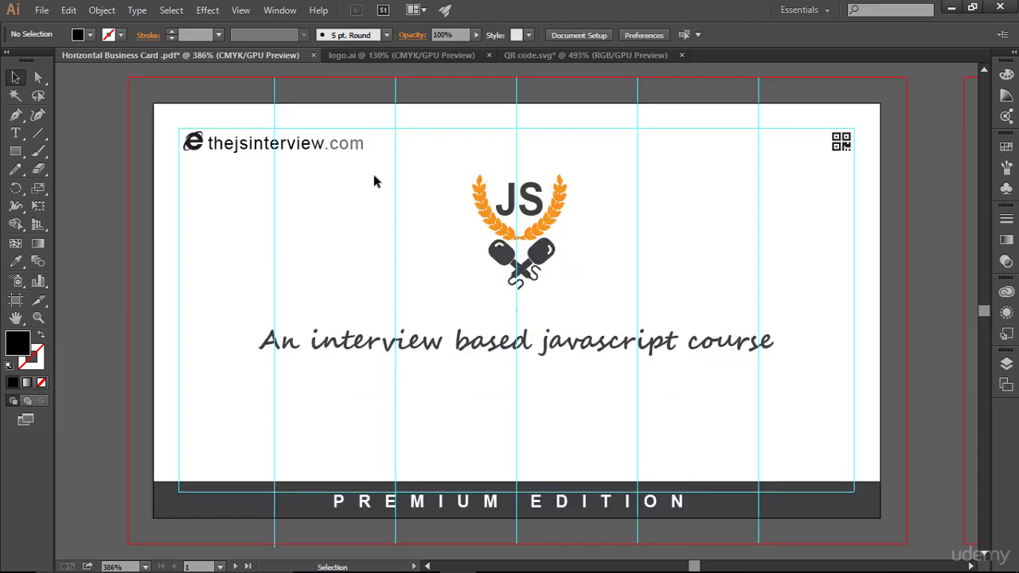
- Enlarge the URL to 7 pt and nudge it slightly up
left_click(341, 152)
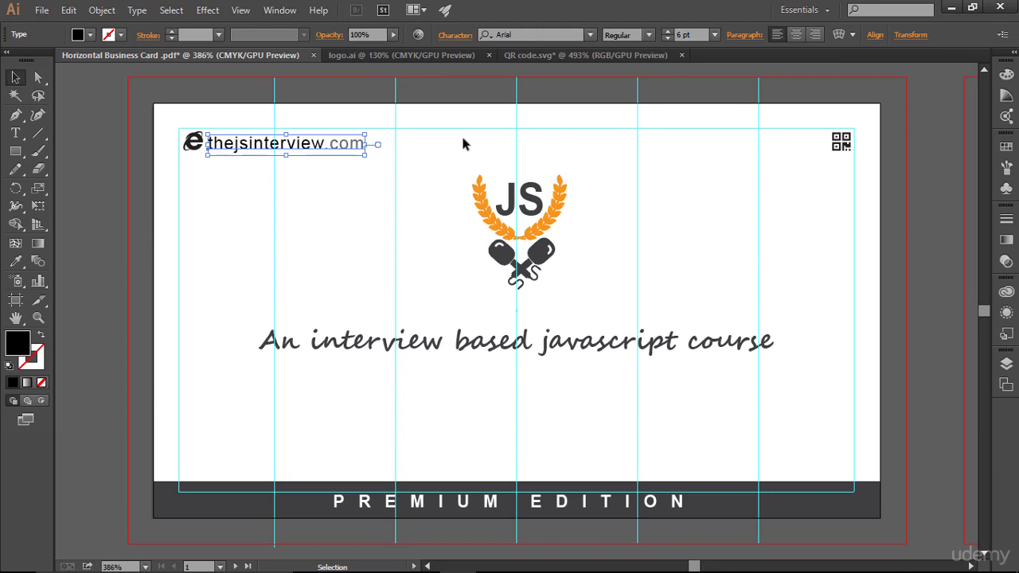
left_click(669, 31)
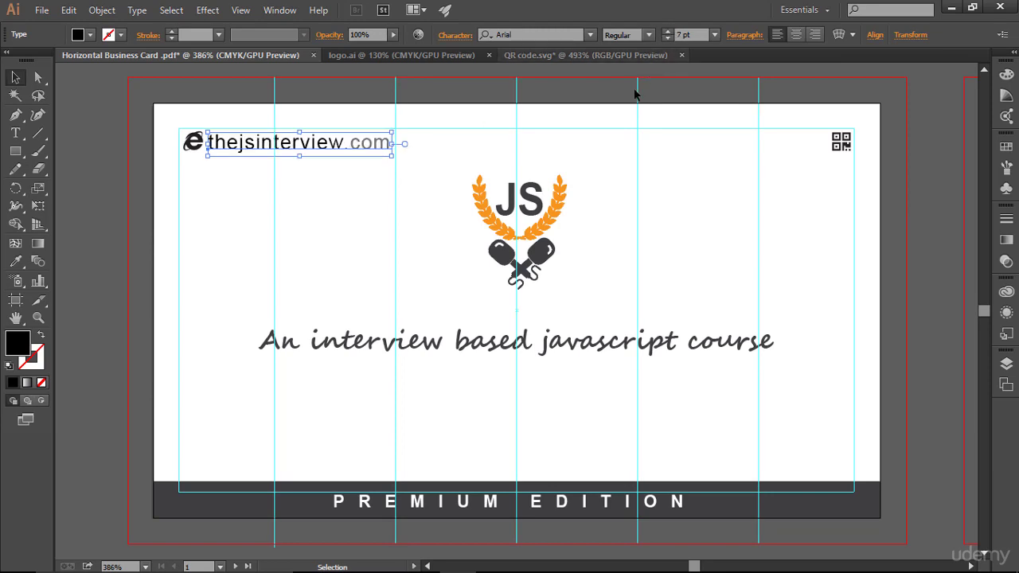
left_click(377, 167)
left_click(347, 153)
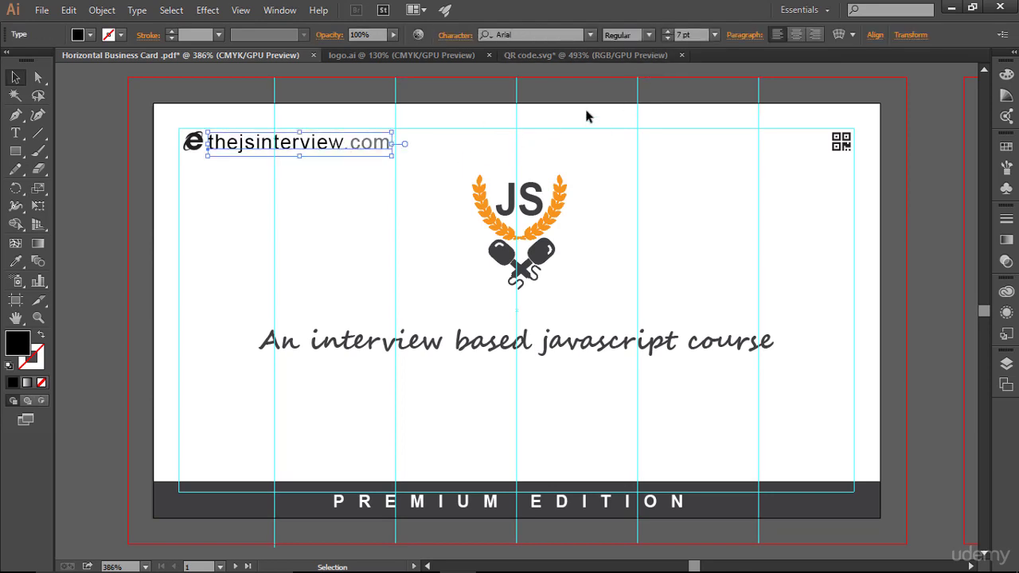
key("Up")
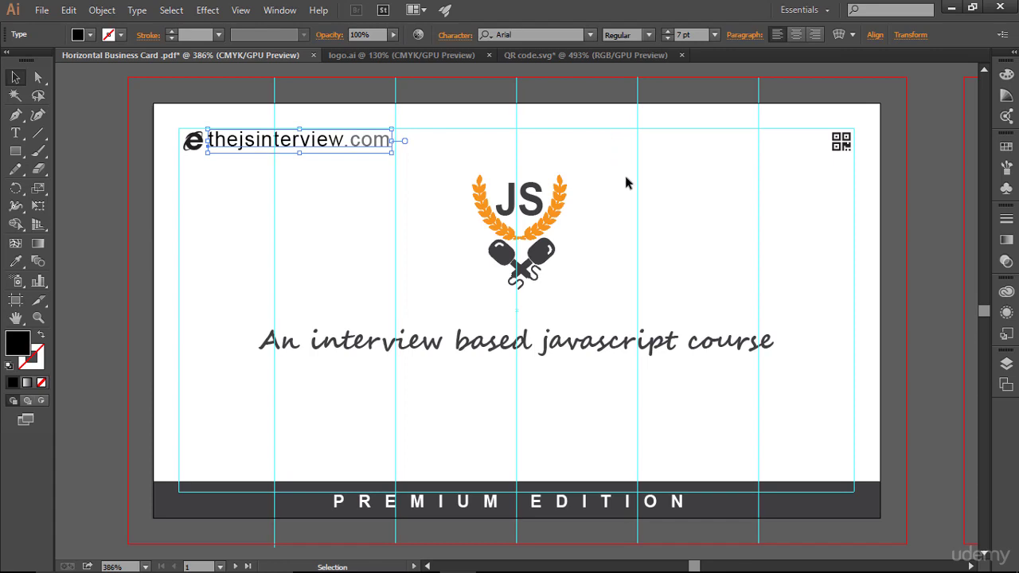
left_click(628, 184)
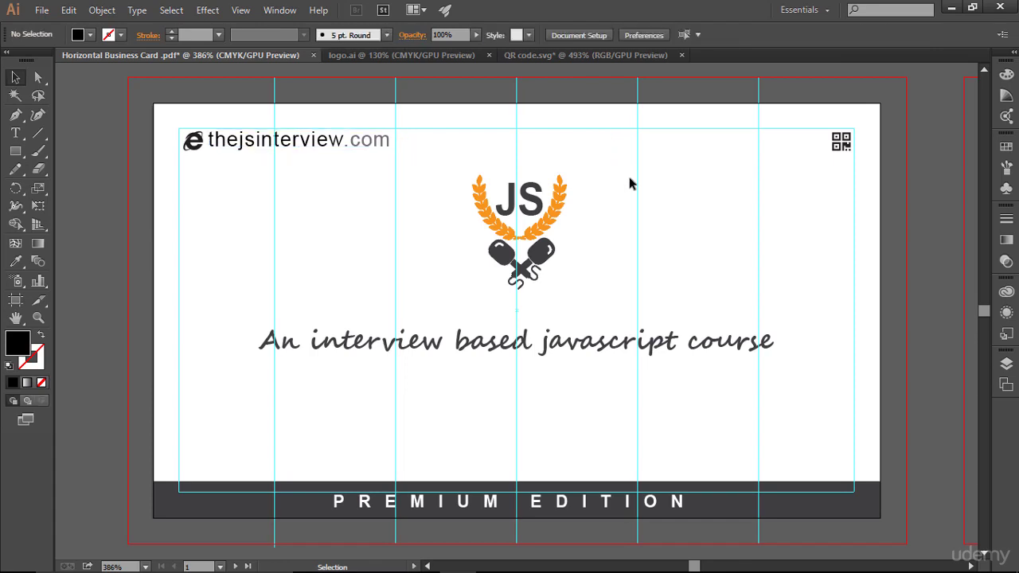
- Fit the card to the window and hide the guides to preview the finished front
left_click(349, 149)
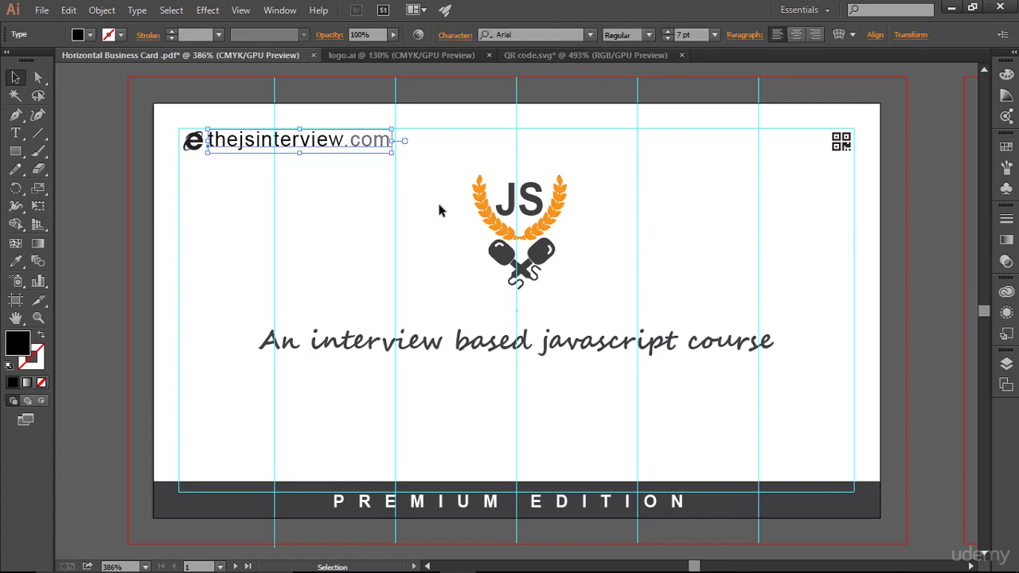
key("a")
key("ctrl+minus")
key("ctrl+minus")
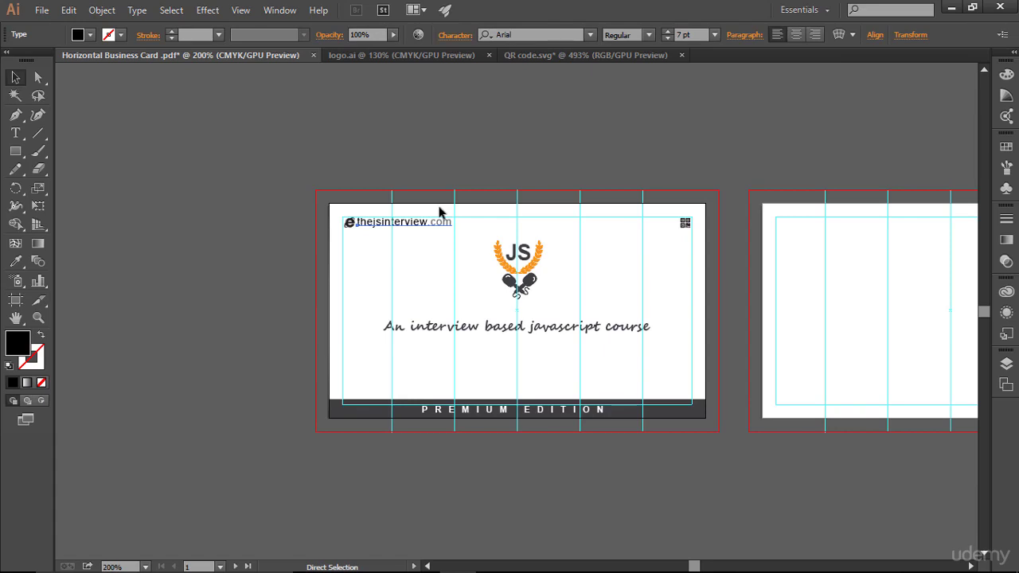
key("v")
left_click(232, 230)
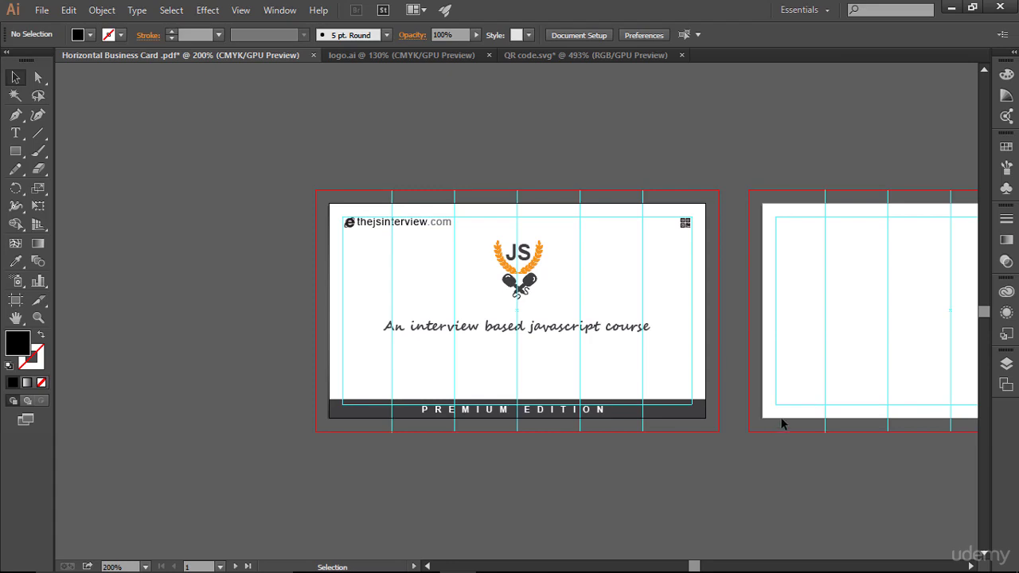
key("ctrl+0")
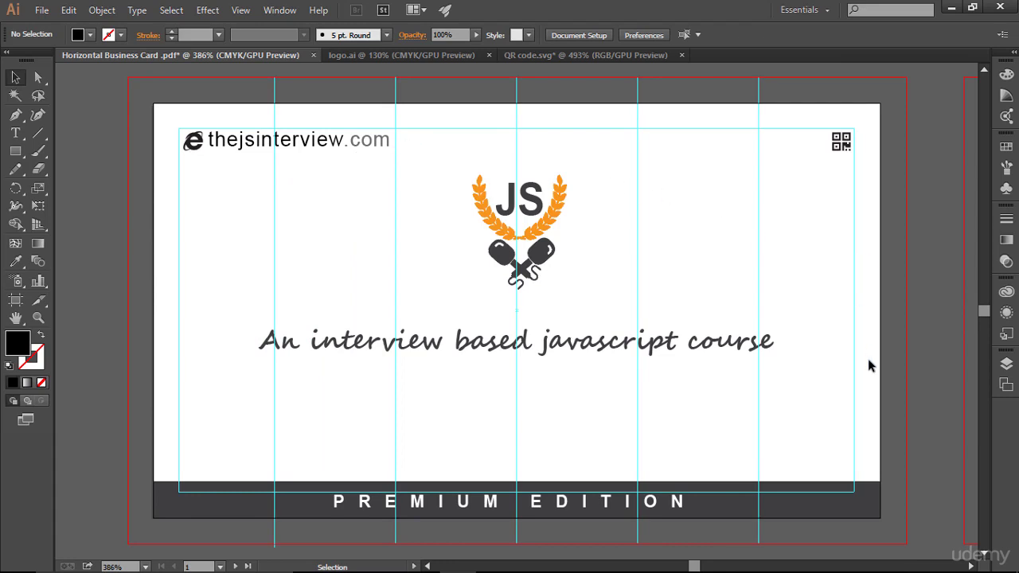
key("a")
key("ctrl+;")
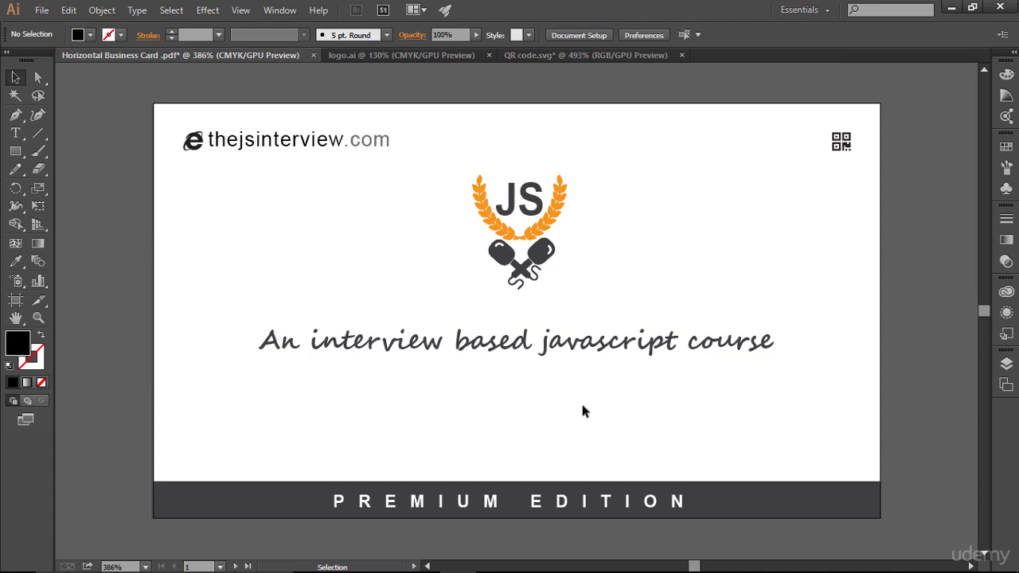
- Type the signature name as a new text object on the card's left, level with the JS logo
key("a")
key("v")
left_click(15, 133)
left_click(207, 256)
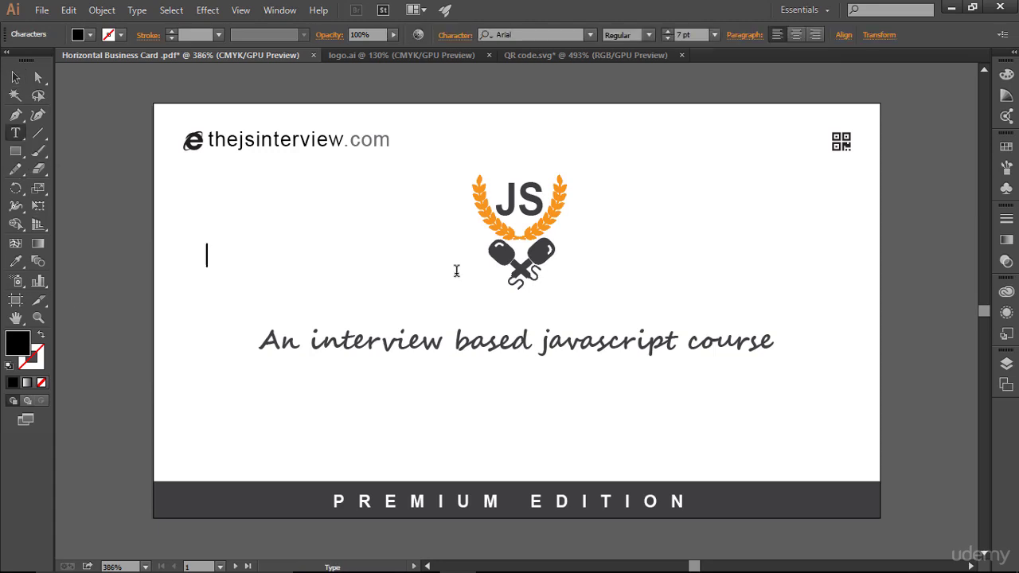
type("rahul  .")
- Set the signature text in Brush Script Std Medium at 7 pt
key("ctrl+a")
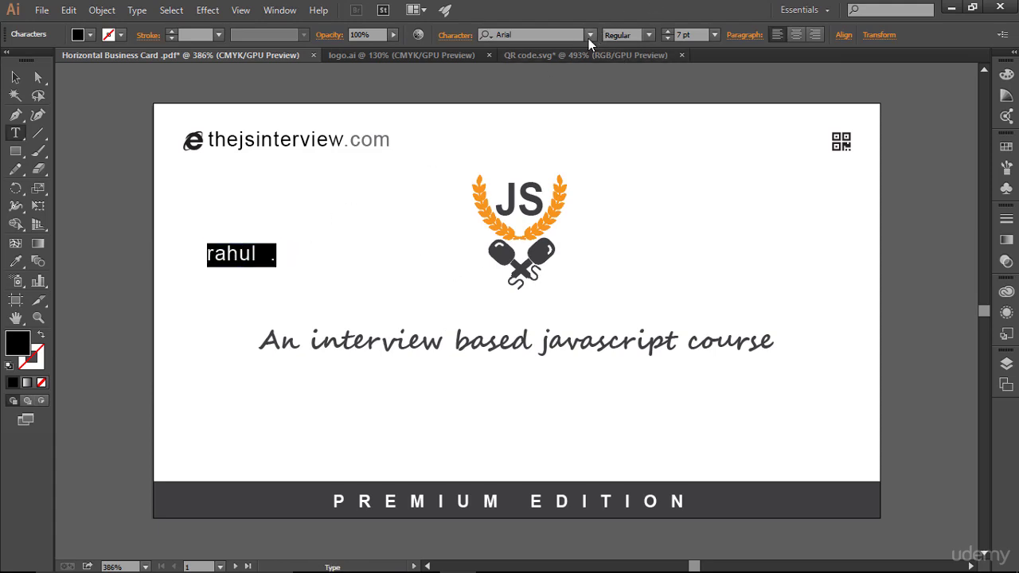
left_click(590, 35)
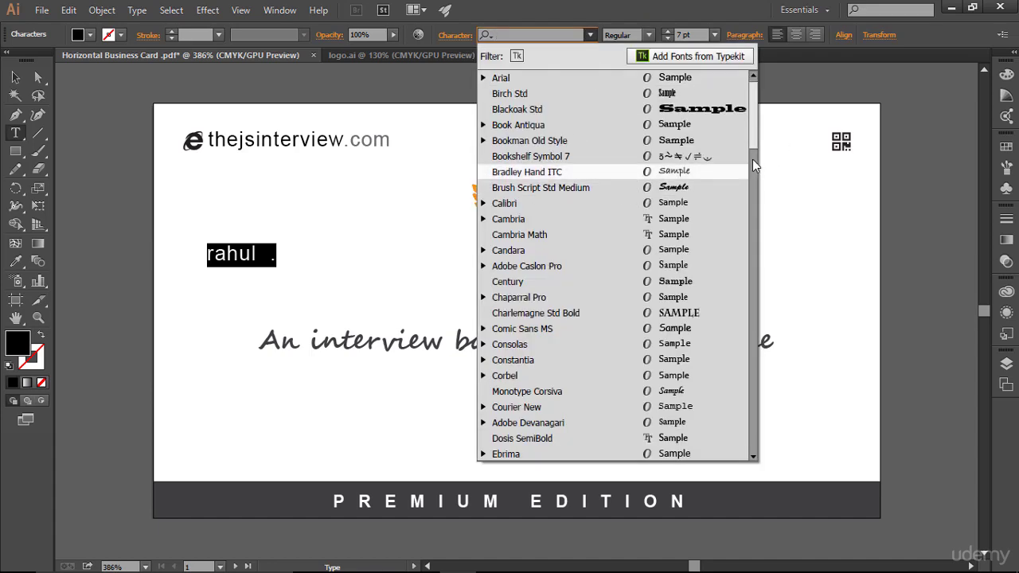
left_click(707, 183)
left_click(335, 255)
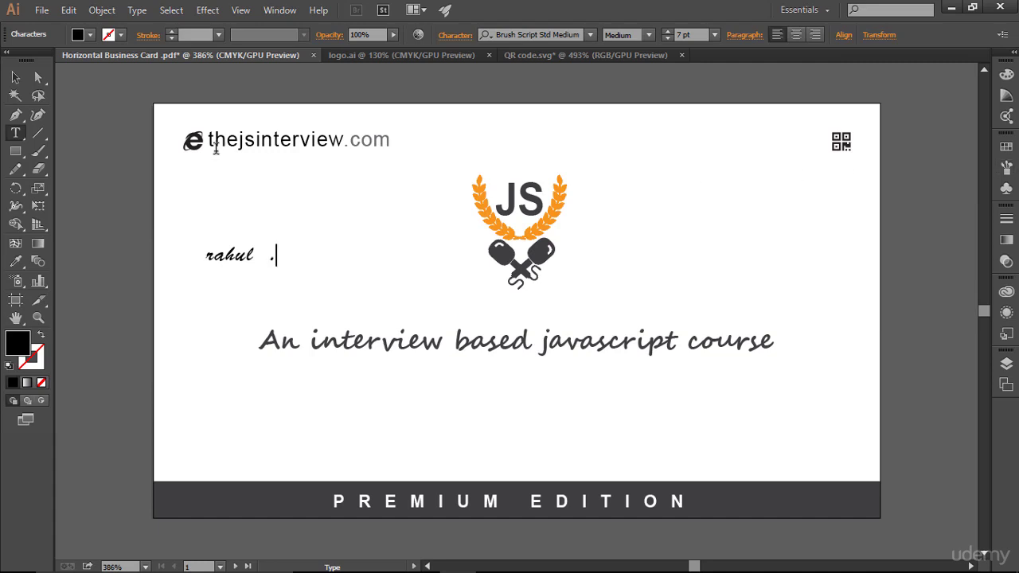
left_click(15, 77)
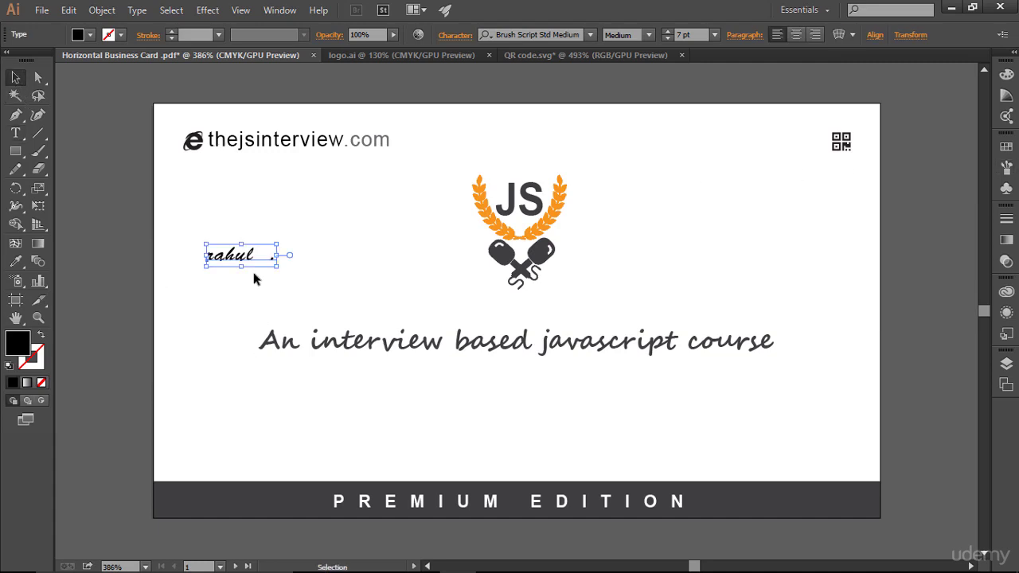
- Move the signature below the tagline, resize and tilt it, and centre it under the JS logo
left_click_drag(255, 266, 493, 406)
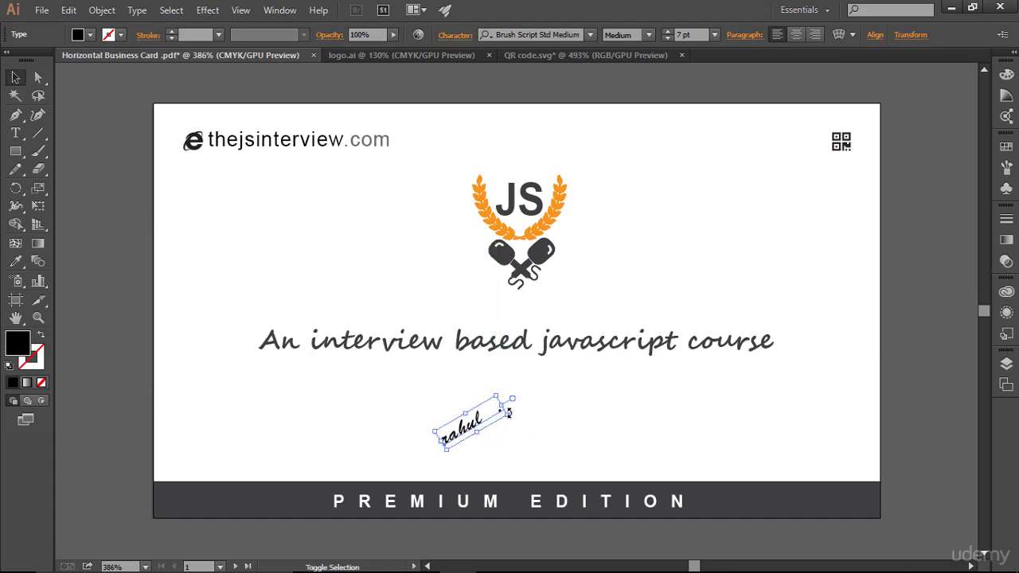
left_click_drag(508, 411, 541, 425)
left_click(579, 433)
left_click(783, 437)
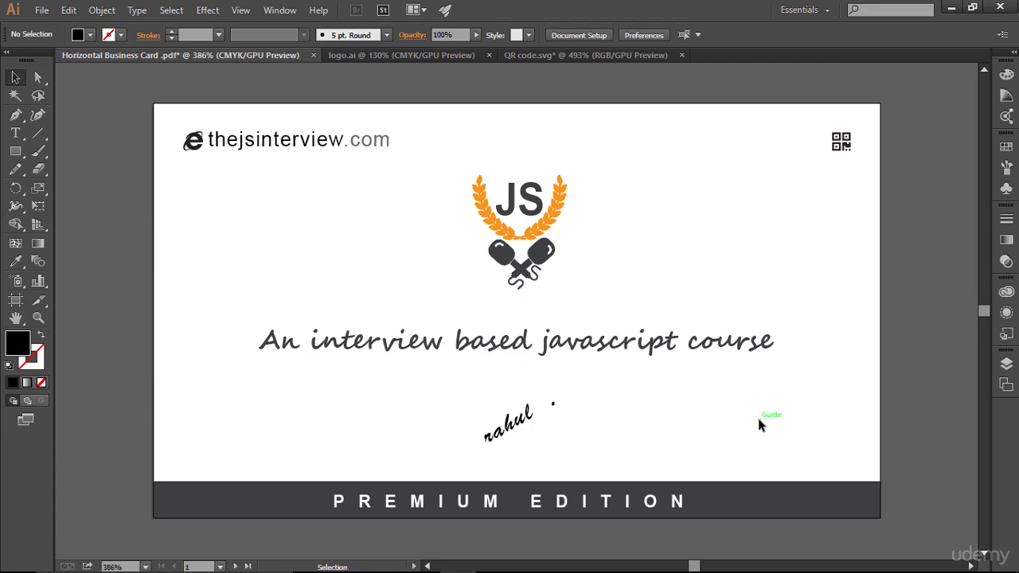
left_click_drag(34, 133, 87, 133)
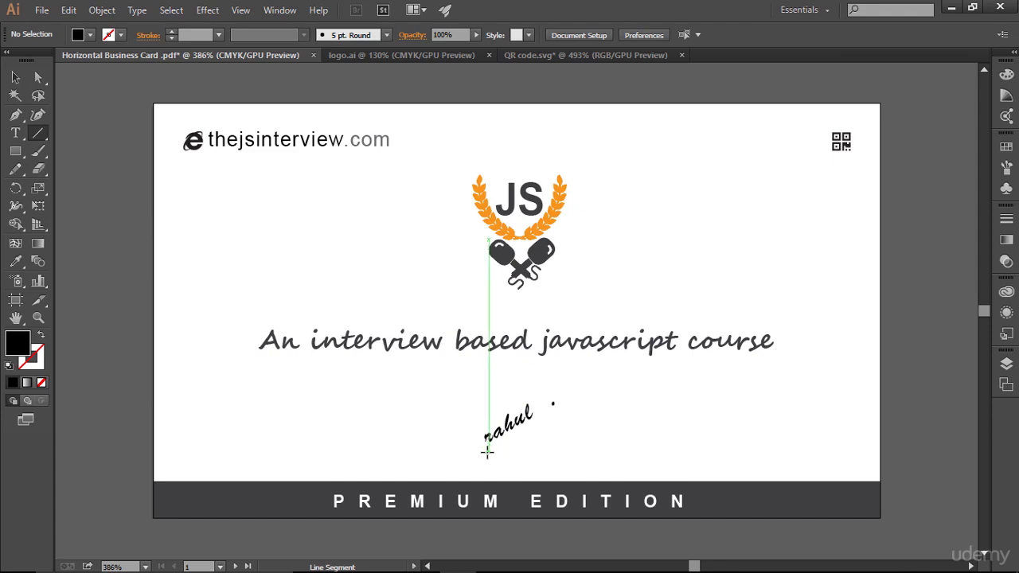
- Draw a black diagonal line under the signature name
left_click_drag(487, 452, 554, 408)
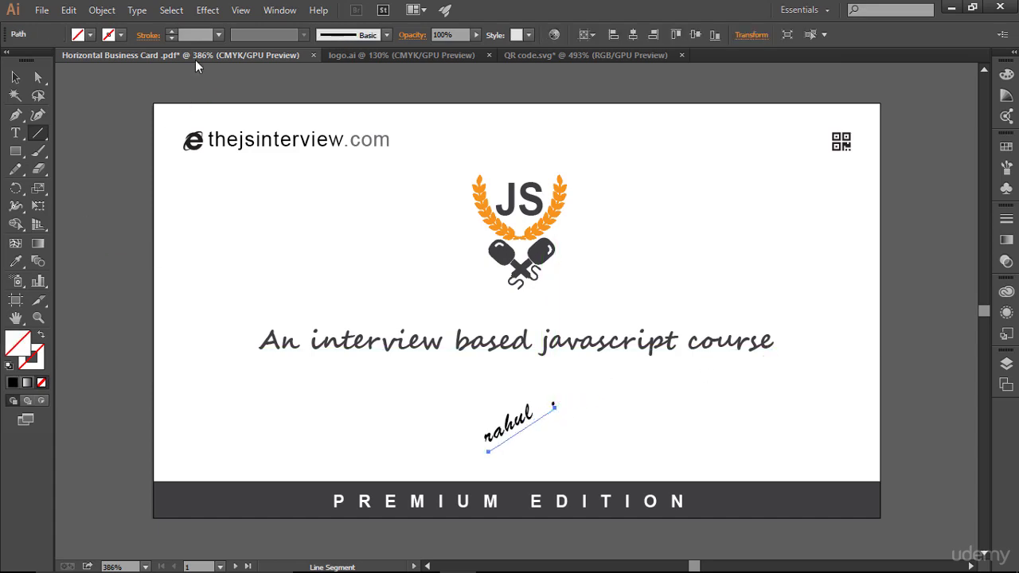
left_click(169, 32)
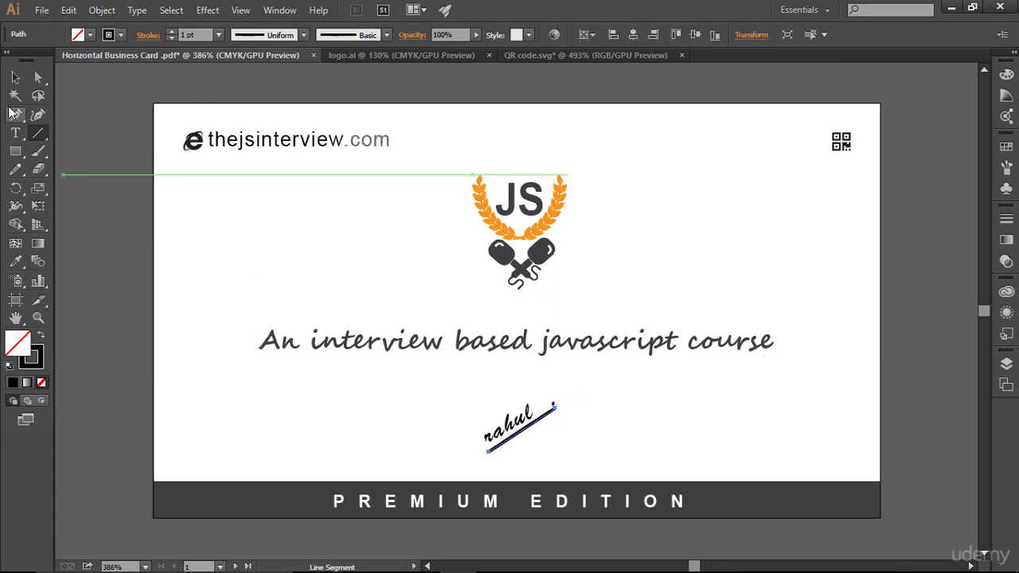
key("v")
left_click(619, 382)
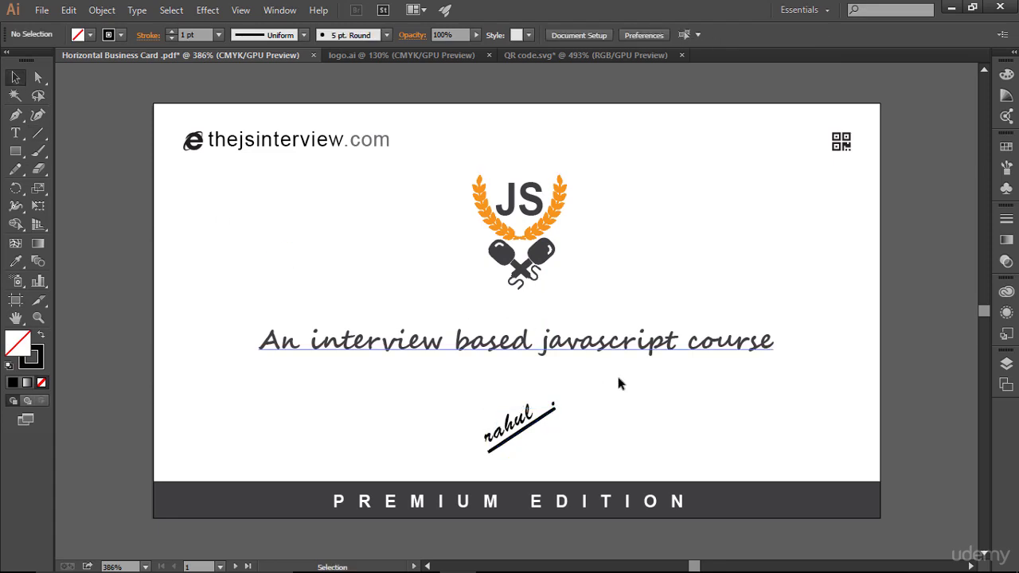
left_click(553, 430)
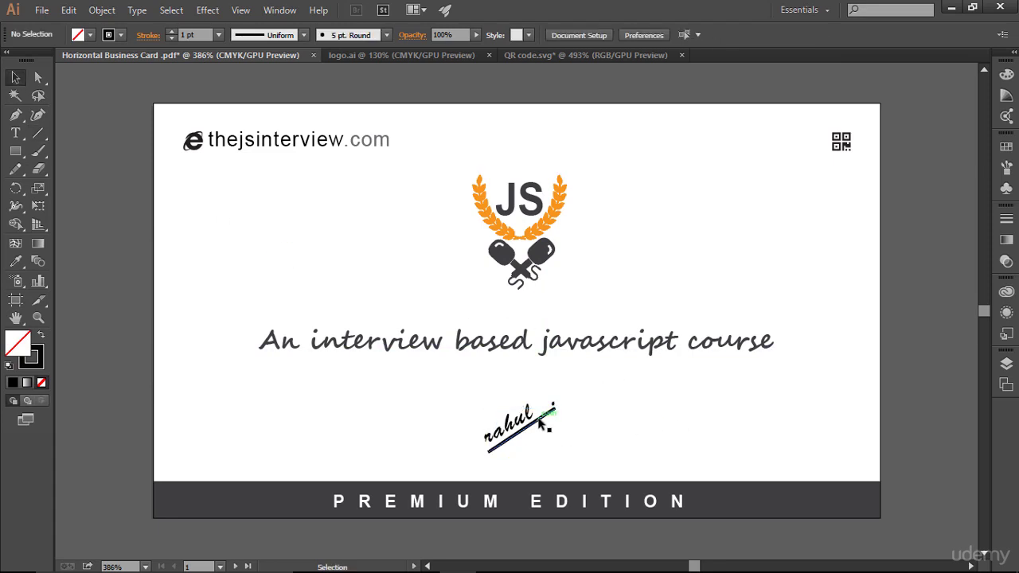
left_click(662, 428)
- Set the underline's stroke weight to 0.5 pt
left_click(547, 416)
left_click(183, 34)
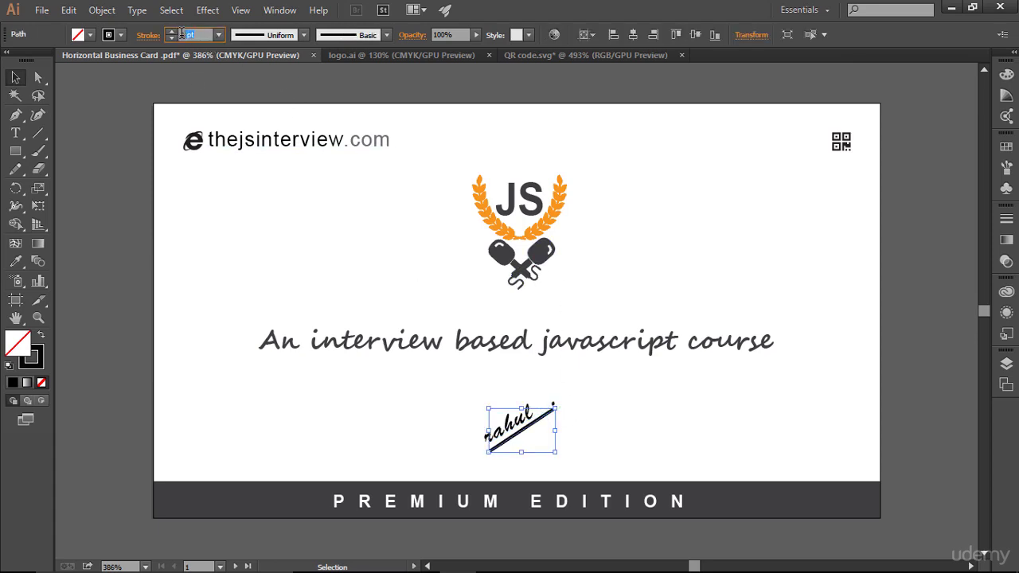
type("0.5")
key("Return")
left_click(604, 434)
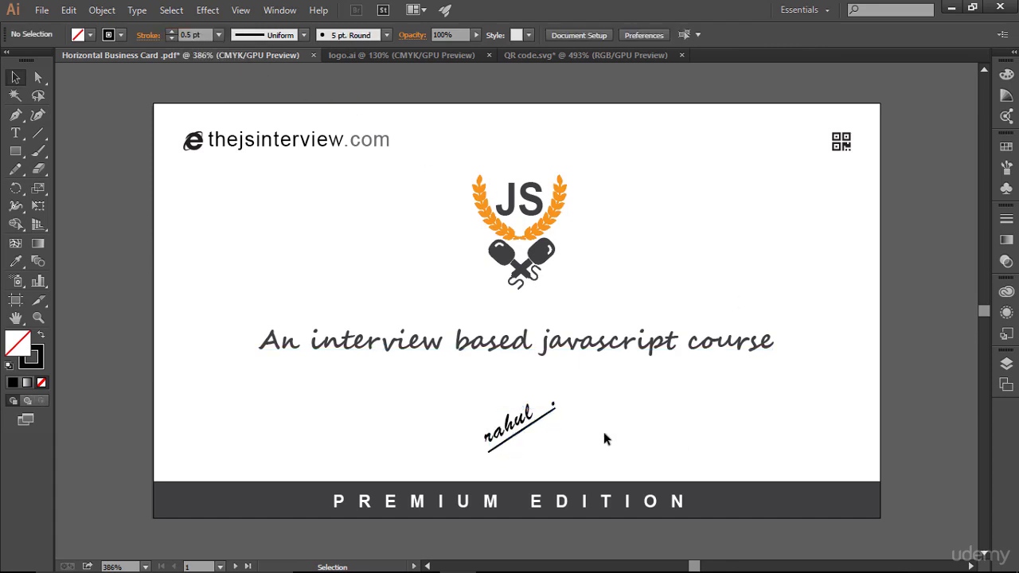
left_click(559, 410)
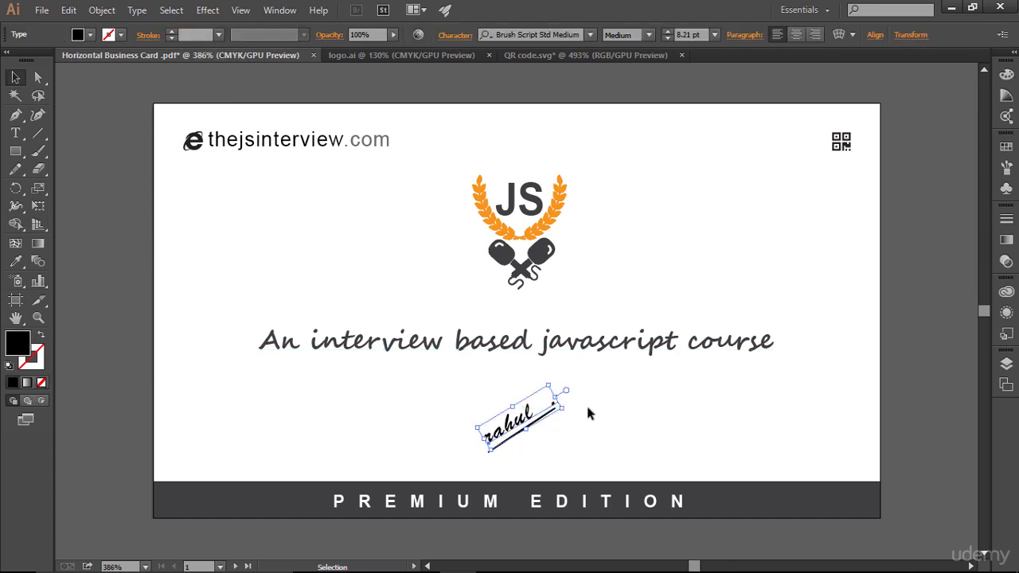
- Select all the signature text and enlarge it to 8.21 pt
left_click(636, 429)
left_click(564, 407)
left_click(14, 133)
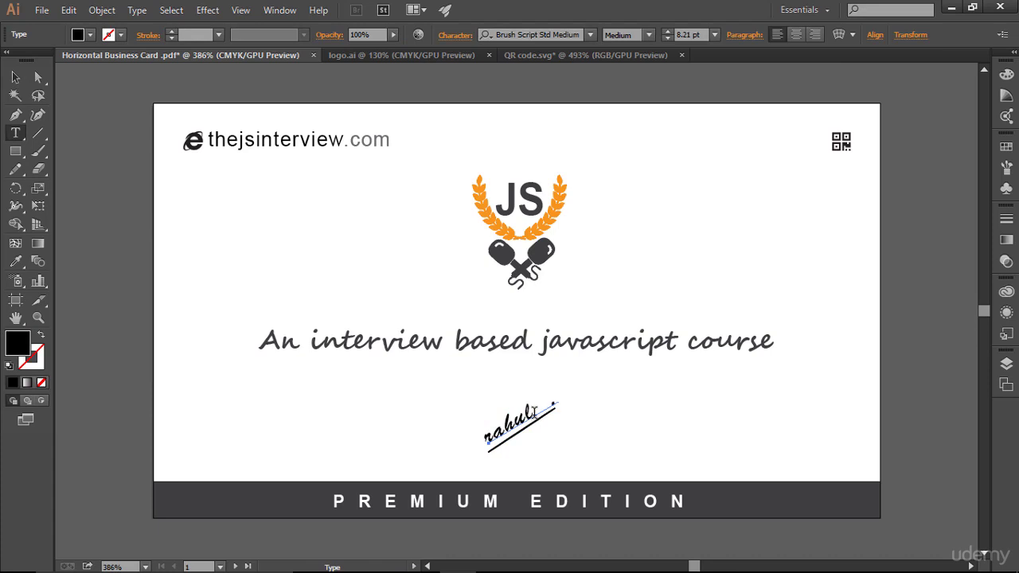
left_click(550, 409)
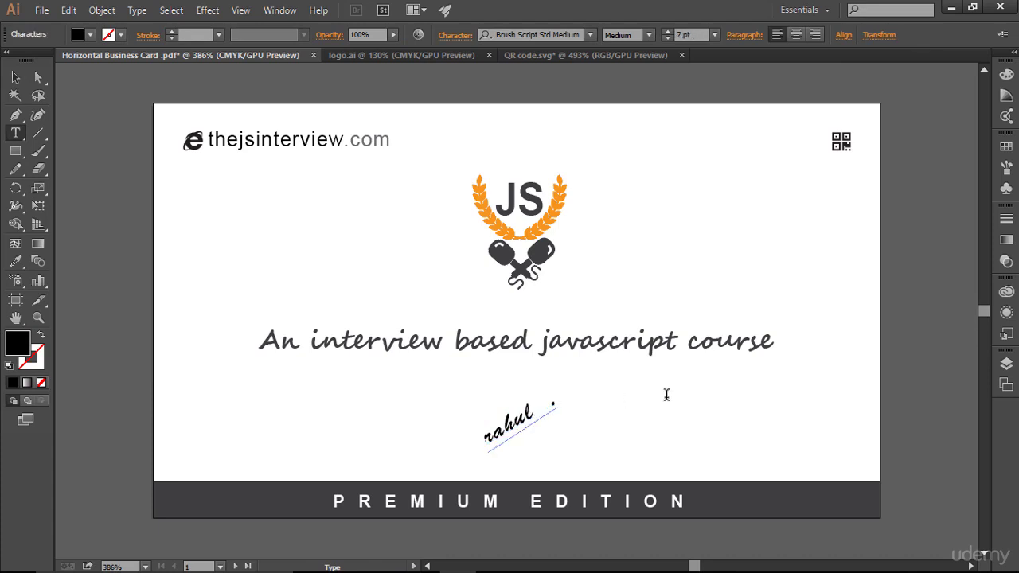
key("ctrl+a")
left_click(17, 76)
left_click(645, 466)
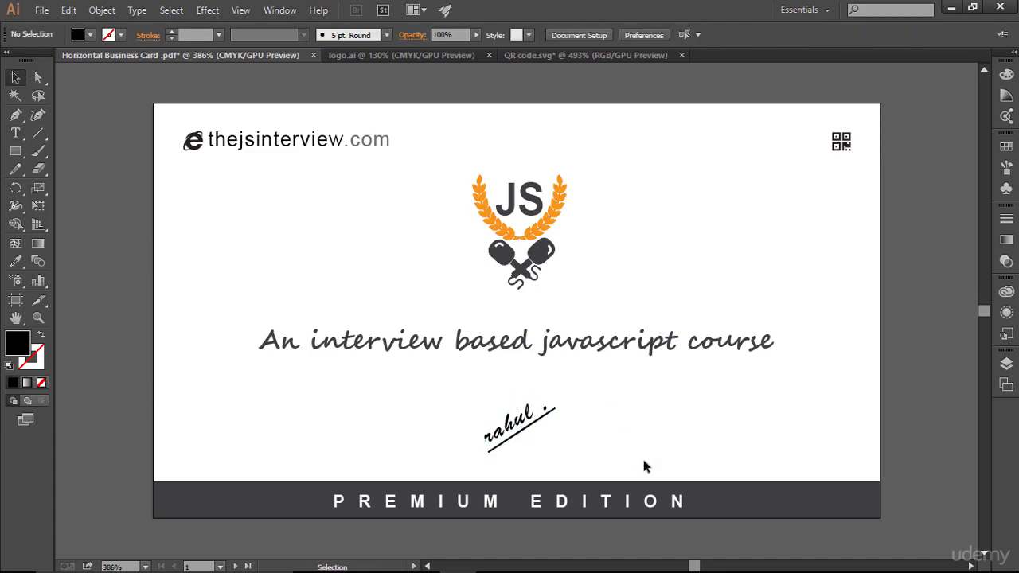
left_click(521, 426)
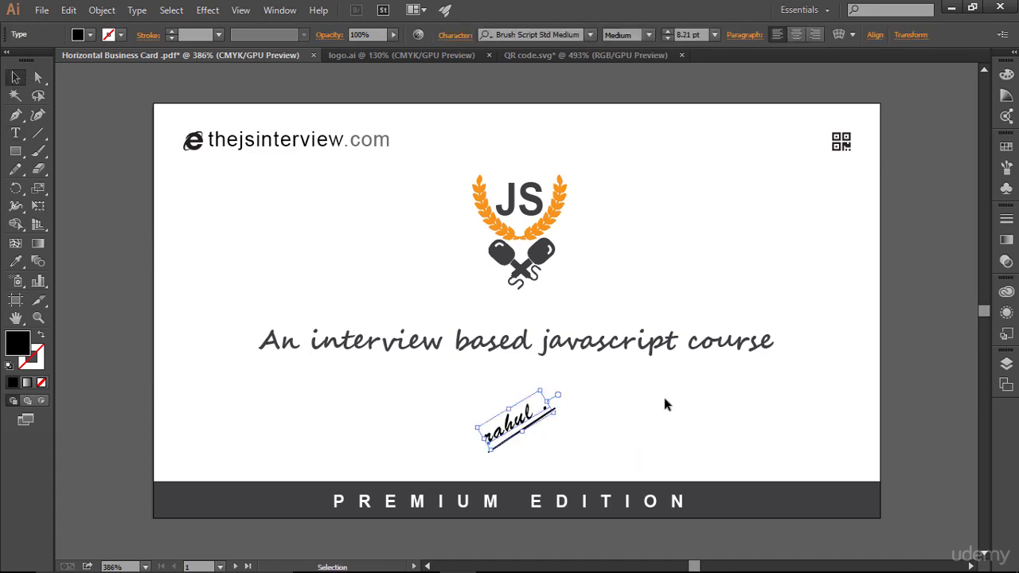
left_click(665, 399)
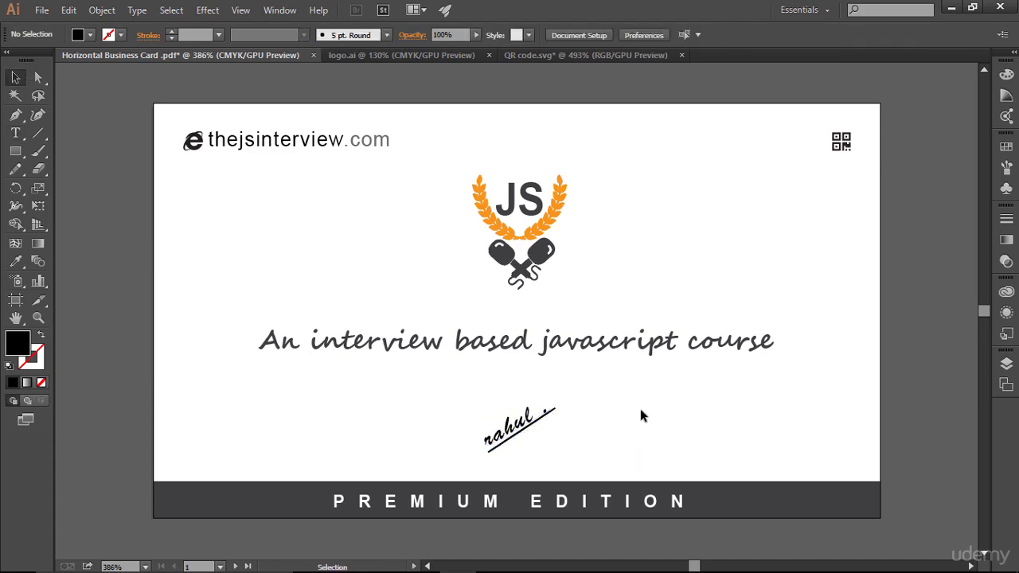
- Nudge the underline left and down beneath the signature, then shrink both together slightly
left_click_drag(475, 413, 557, 412)
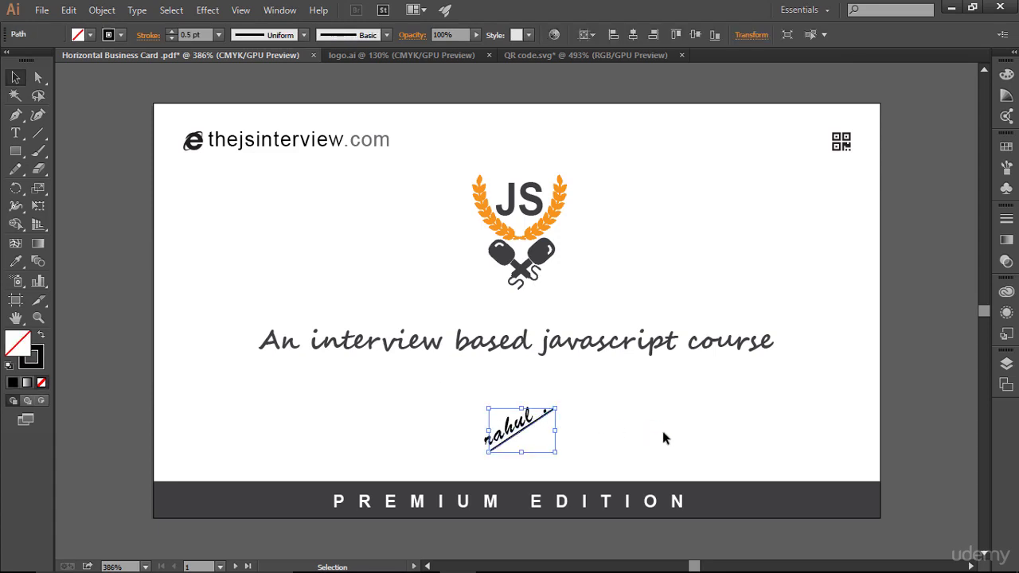
key("Left")
key("Down")
key("Left")
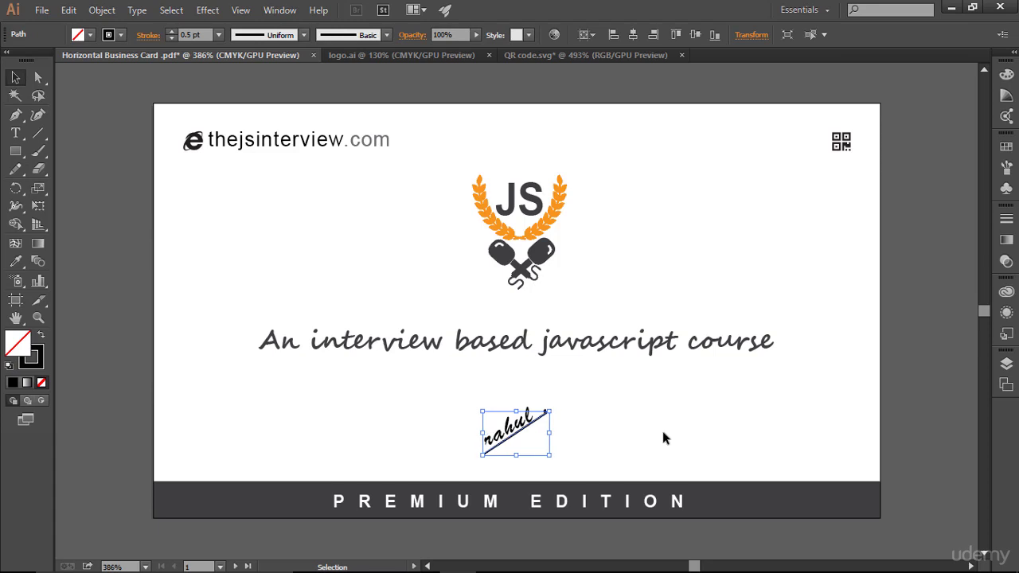
key("Down")
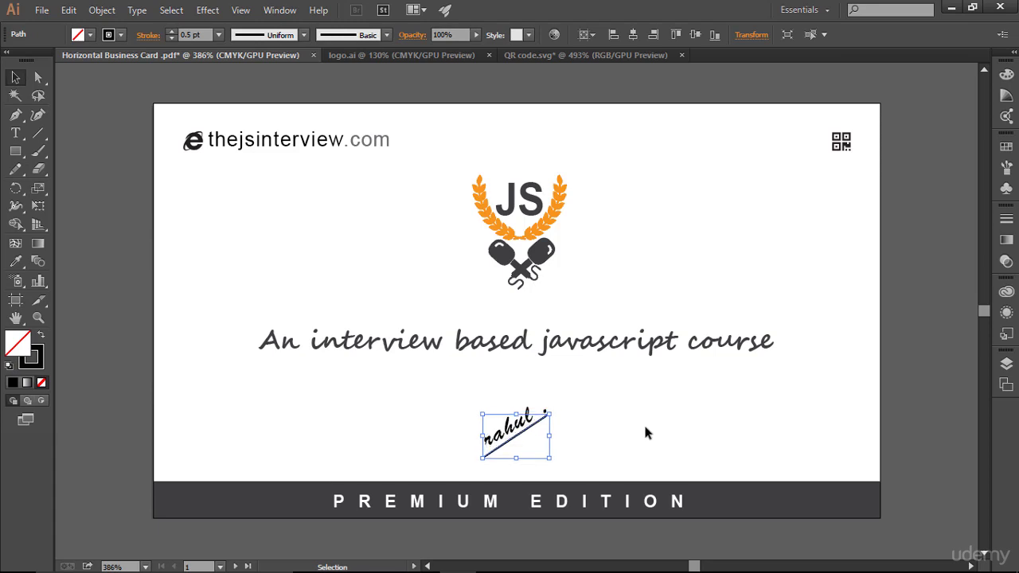
left_click(656, 419)
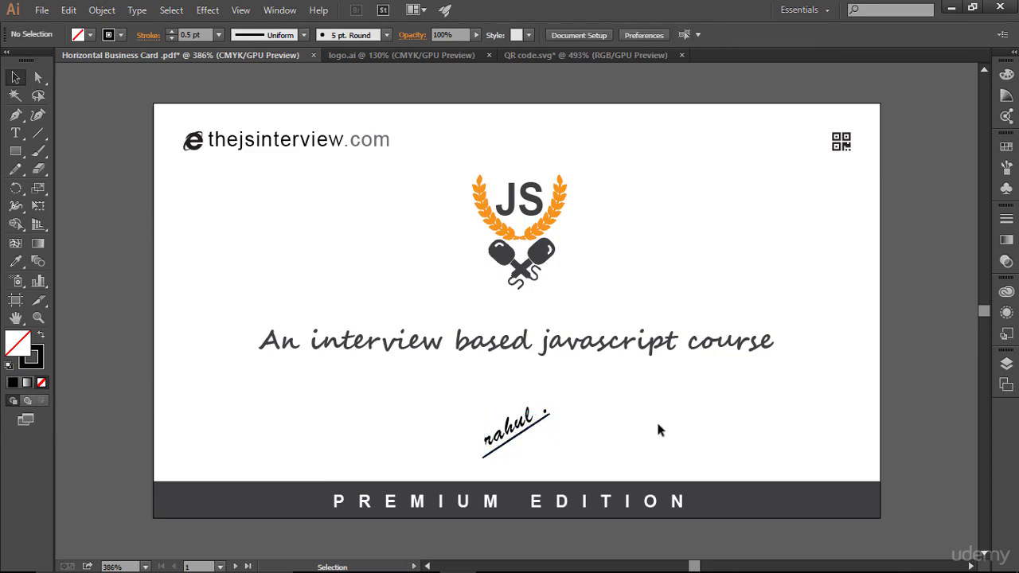
left_click(532, 425)
key("Right")
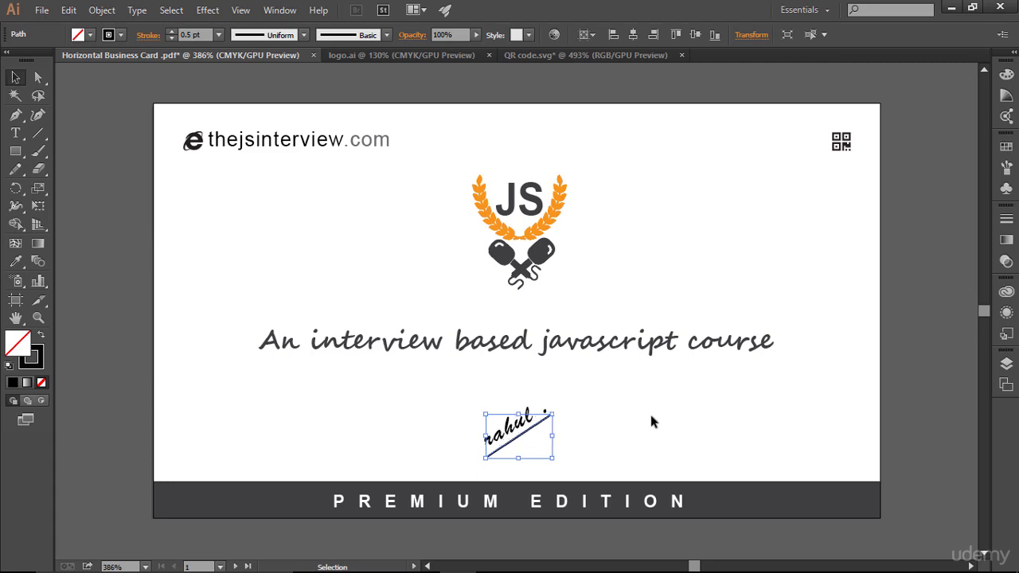
left_click(681, 428)
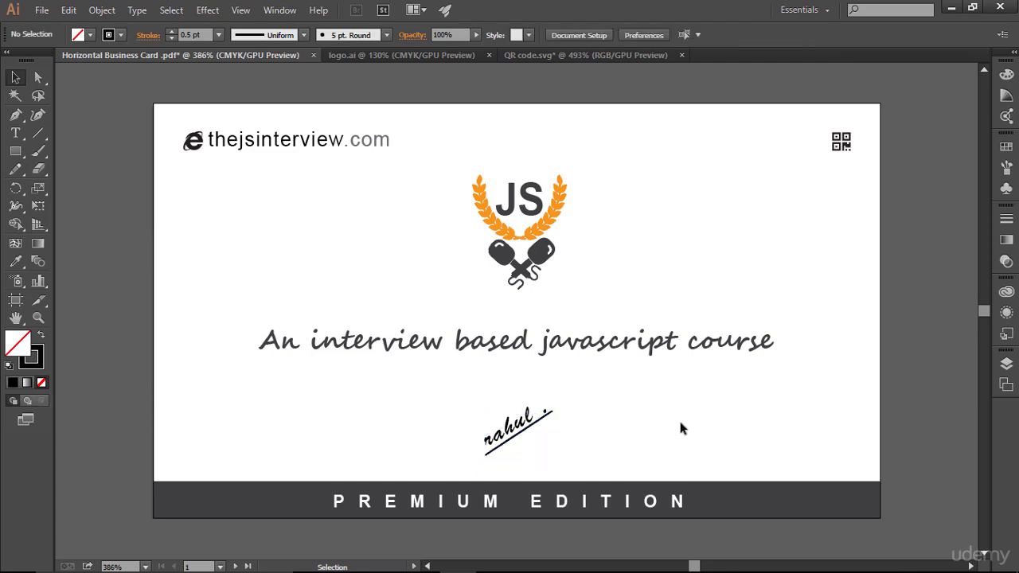
left_click_drag(425, 380, 613, 470)
left_click_drag(555, 393, 549, 396)
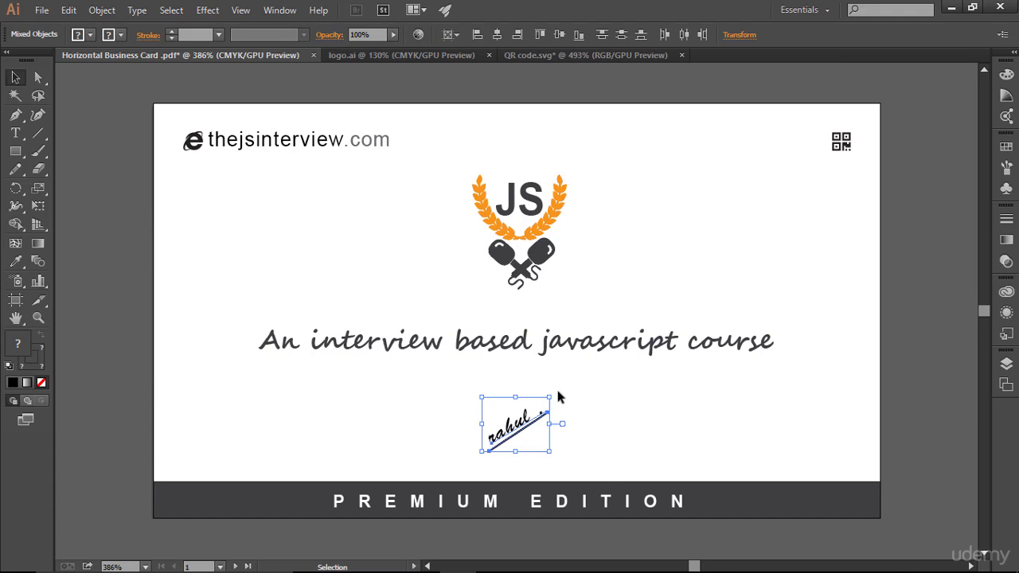
- Rotate the signature group slightly clockwise and nudge it right and up with guides showing
left_click_drag(554, 392, 565, 399)
left_click(654, 419)
left_click(517, 434)
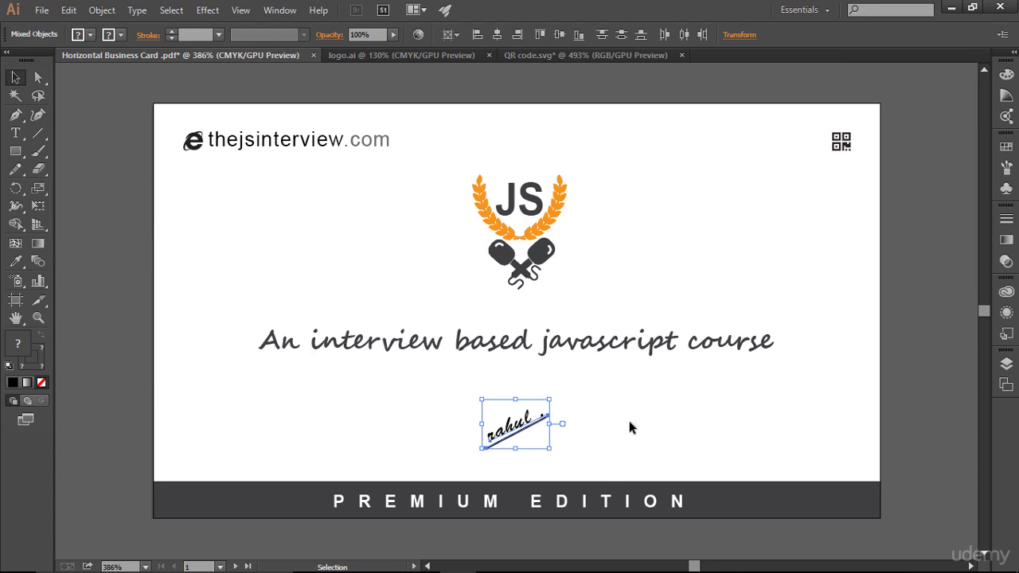
key("ctrl+semicolon")
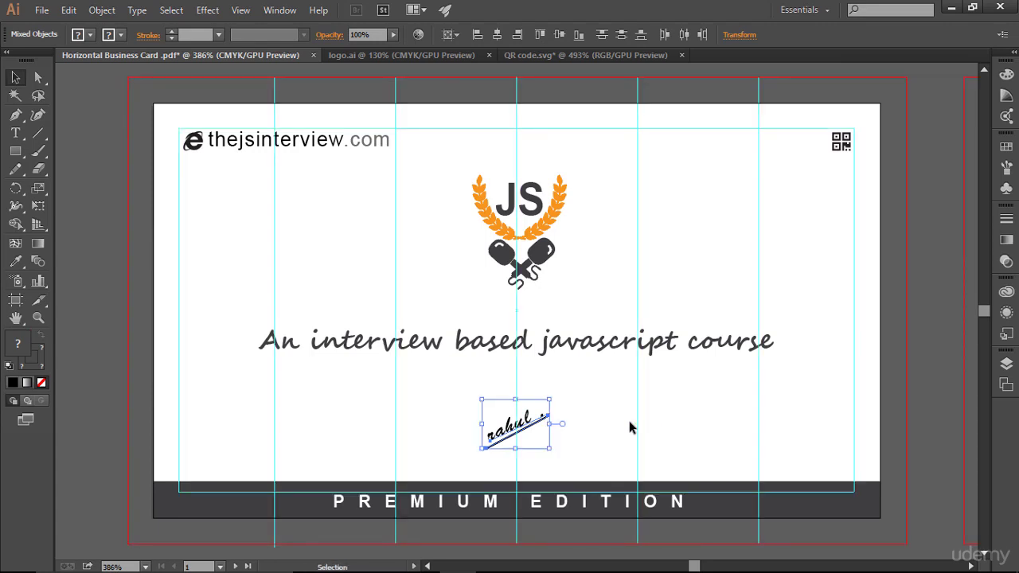
key("Right")
key("Right")
key("Up")
key("Up")
key("Up")
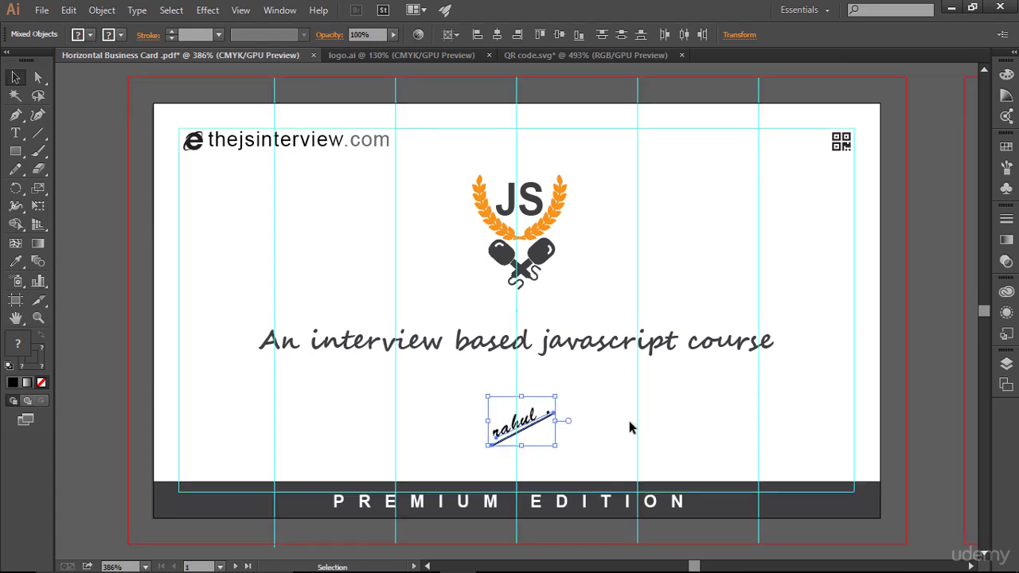
- Enlarge the signature slightly, hide the guides and bleed lines, and check the JS logo
left_click(694, 423)
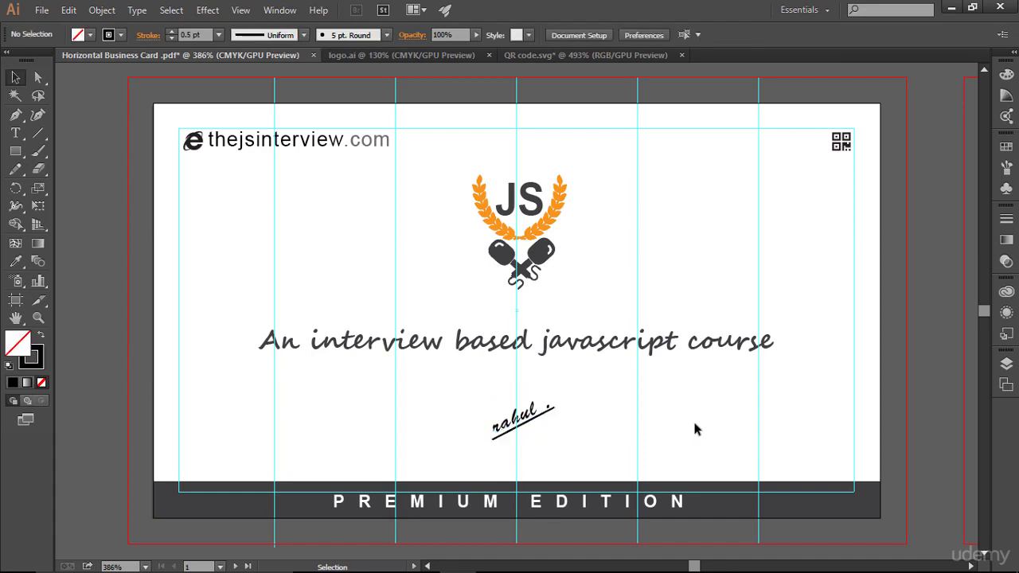
left_click_drag(481, 390, 583, 440)
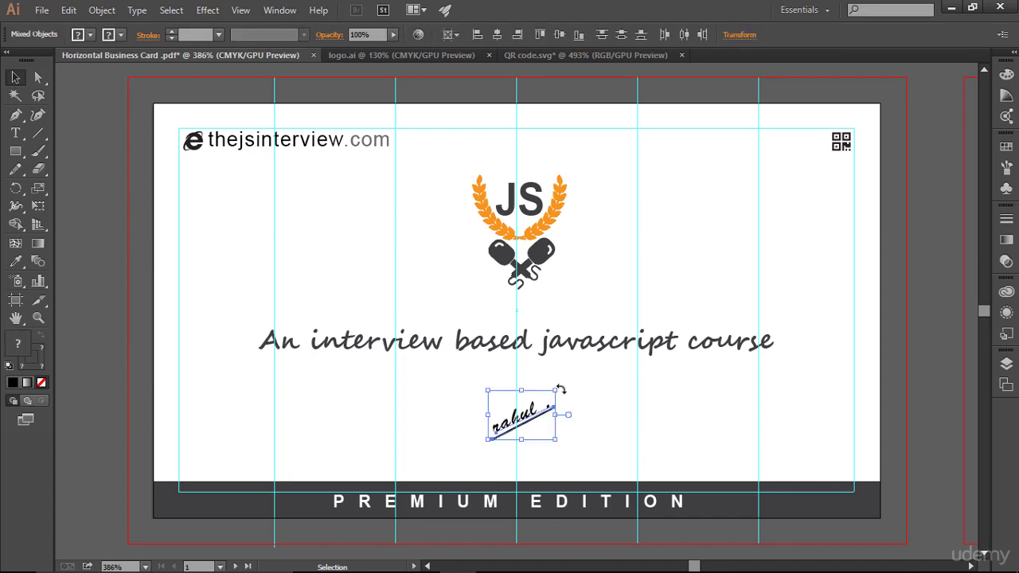
left_click_drag(555, 391, 558, 388)
left_click(696, 424)
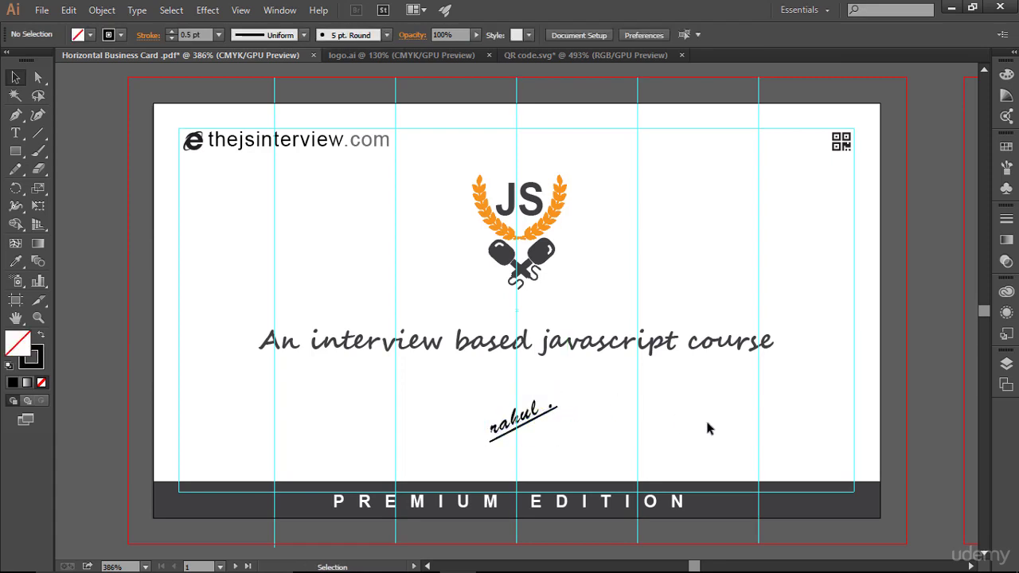
key("ctrl")
key("ctrl+semicolon")
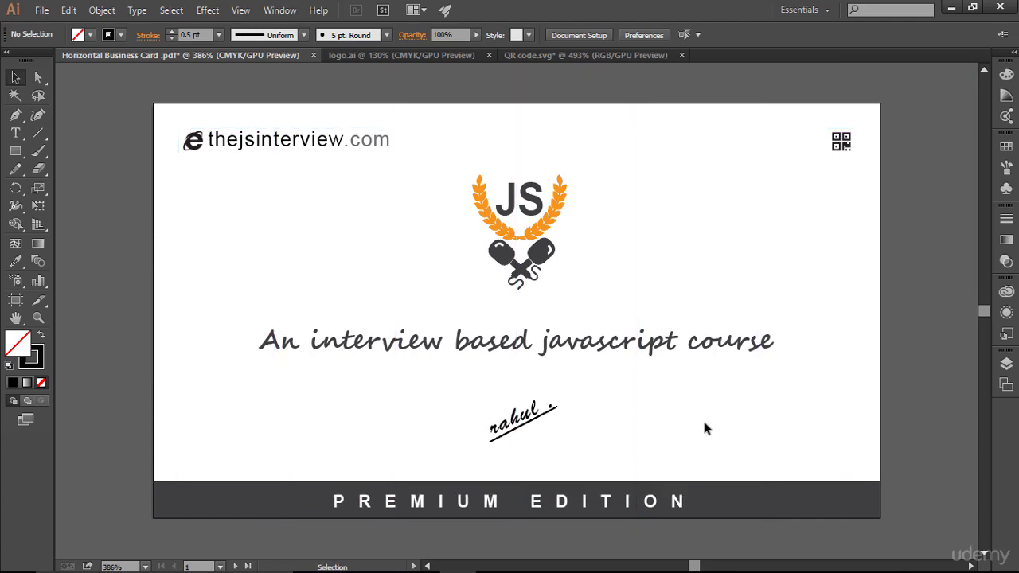
key("ctrl")
mouse_move(454, 170)
left_mouse_down()
mouse_move(550, 273)
mouse_move(607, 281)
left_mouse_up()
left_click(379, 301)
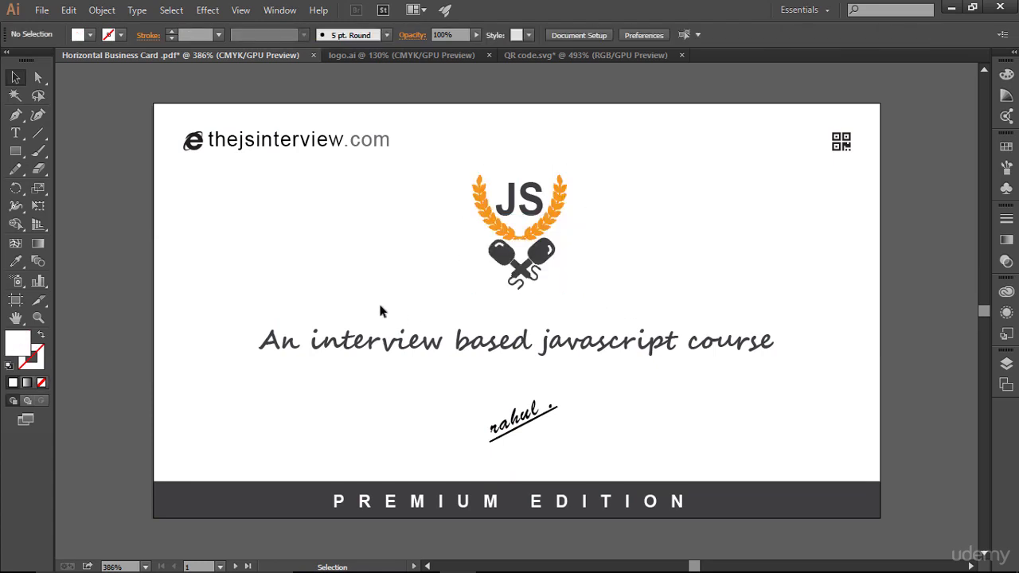
- Check the tagline, thejsinterview.com URL and QR icon, then zoom out to 200% showing both artboards
left_click(338, 340)
left_click(621, 426)
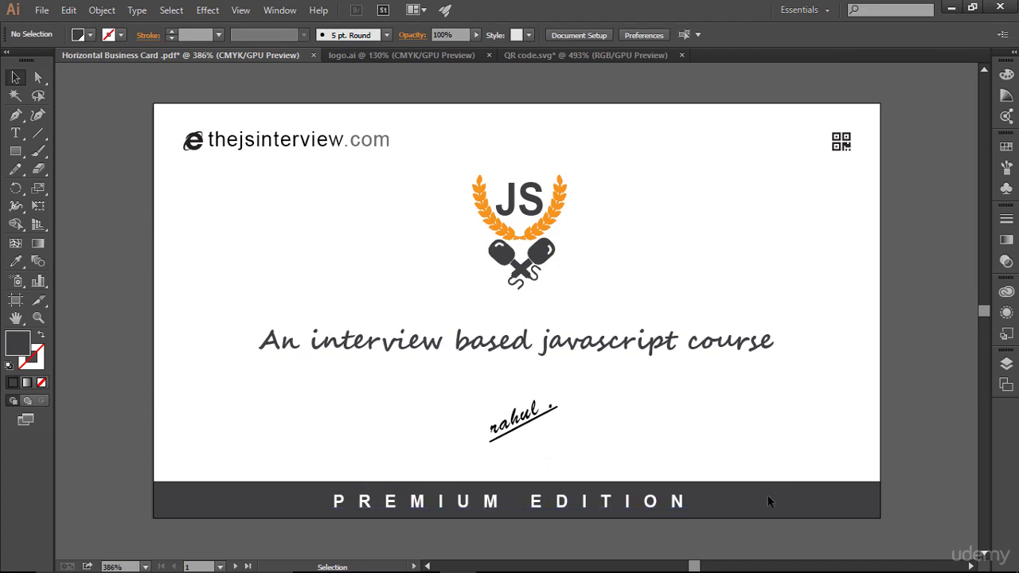
left_click_drag(171, 115, 414, 204)
left_click(414, 206)
left_click_drag(797, 115, 845, 224)
left_click(845, 219)
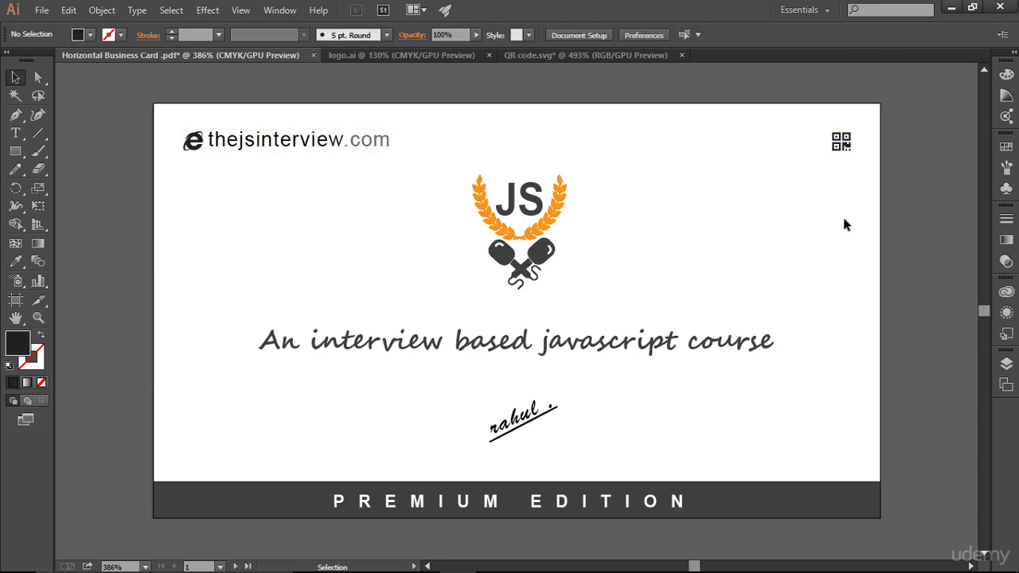
key("ctrl+minus")
key("ctrl+minus")
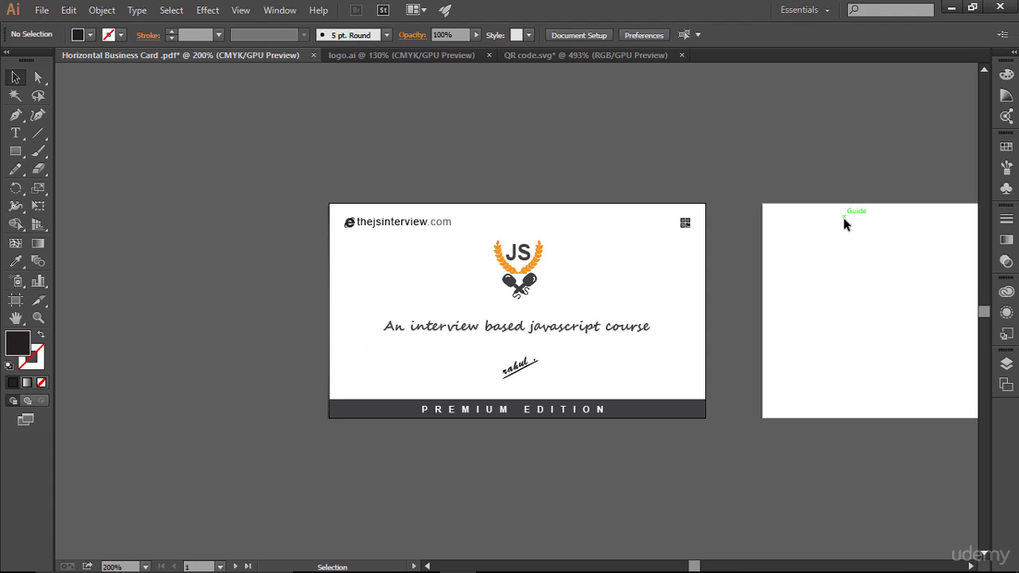
- Pan to centre the blank second artboard and make it the active artboard
key("space")
left_click_drag(678, 305, 437, 270)
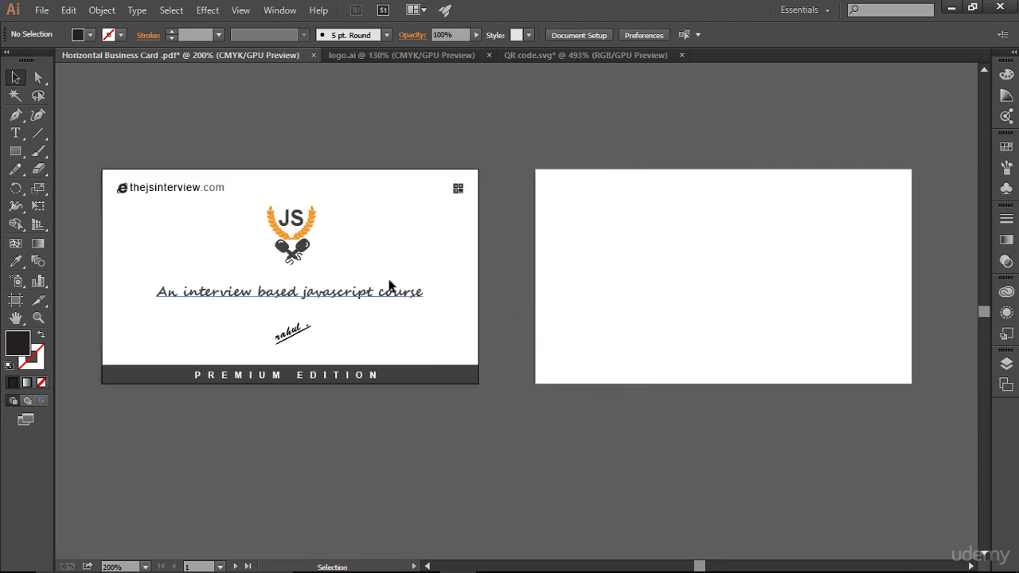
key("space")
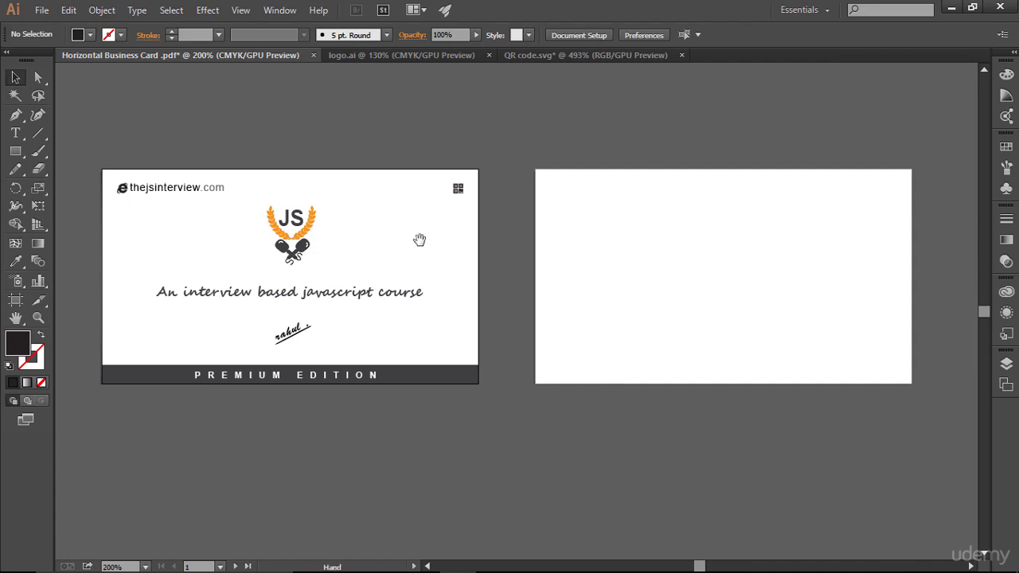
left_click_drag(419, 239, 232, 280)
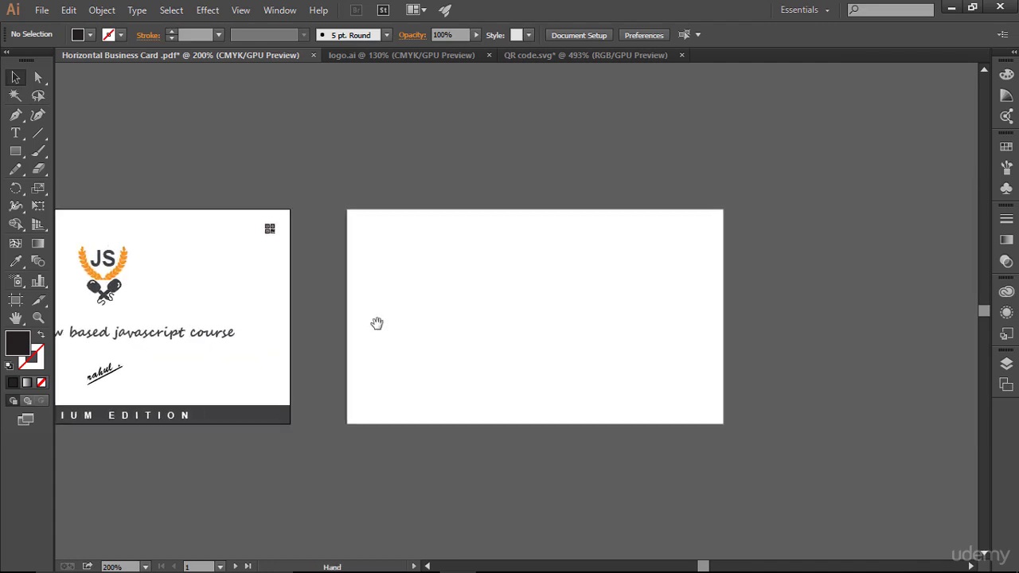
left_click(533, 317)
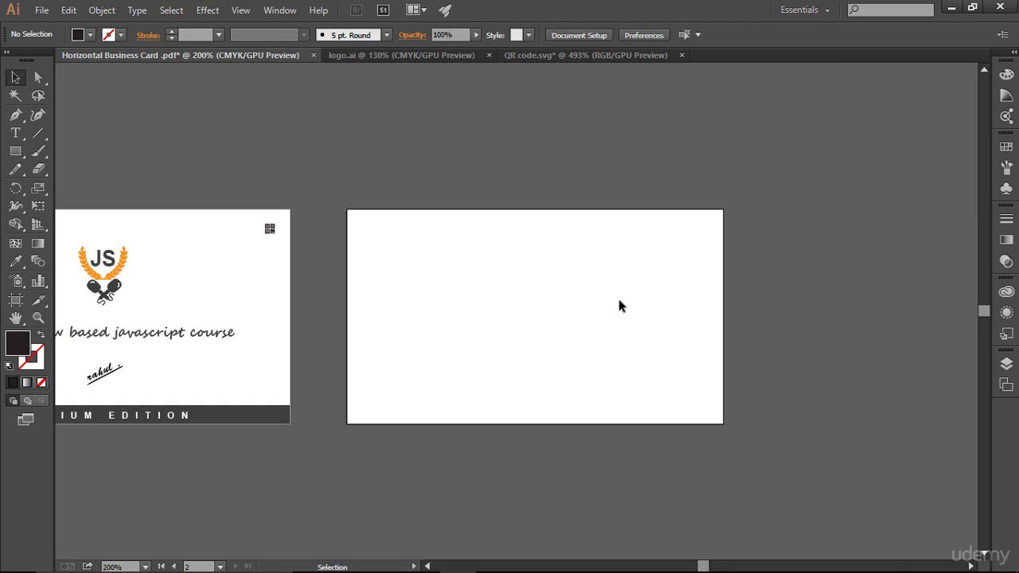
- Fit the second artboard in the window and show its guides and bleed lines
key("ctrl+0")
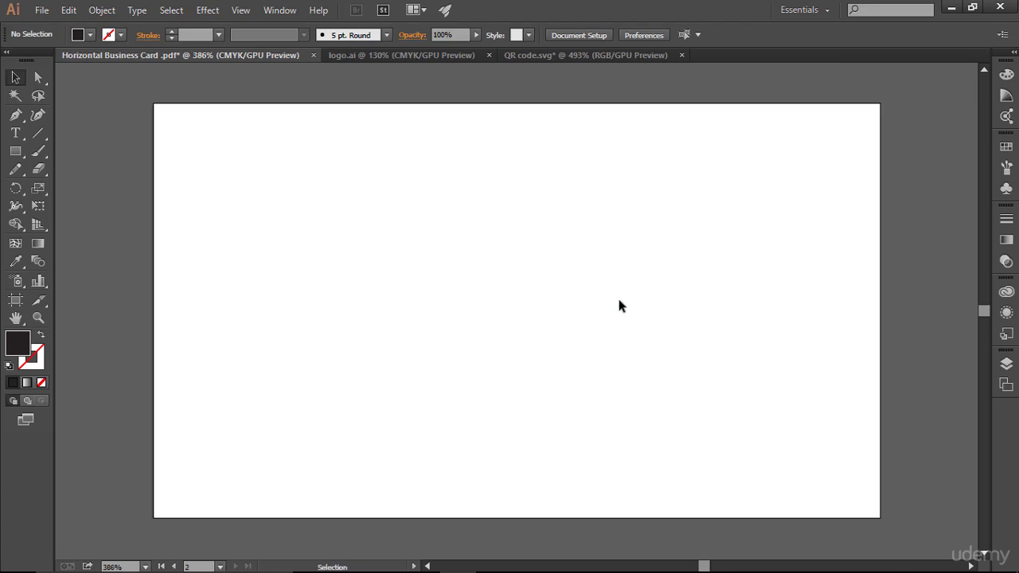
key("ctrl+semicolon")
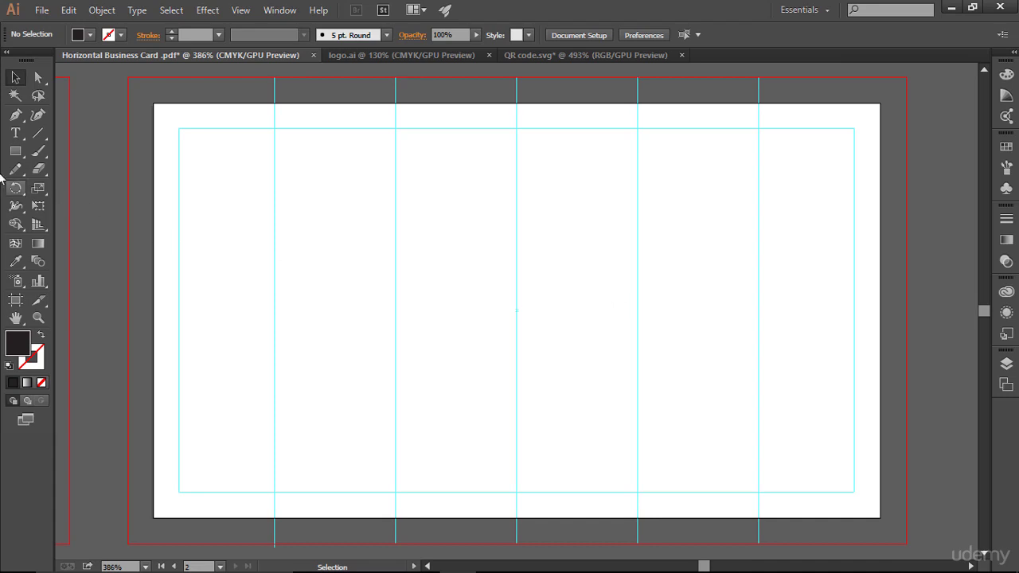
left_click(15, 151)
left_click(56, 151)
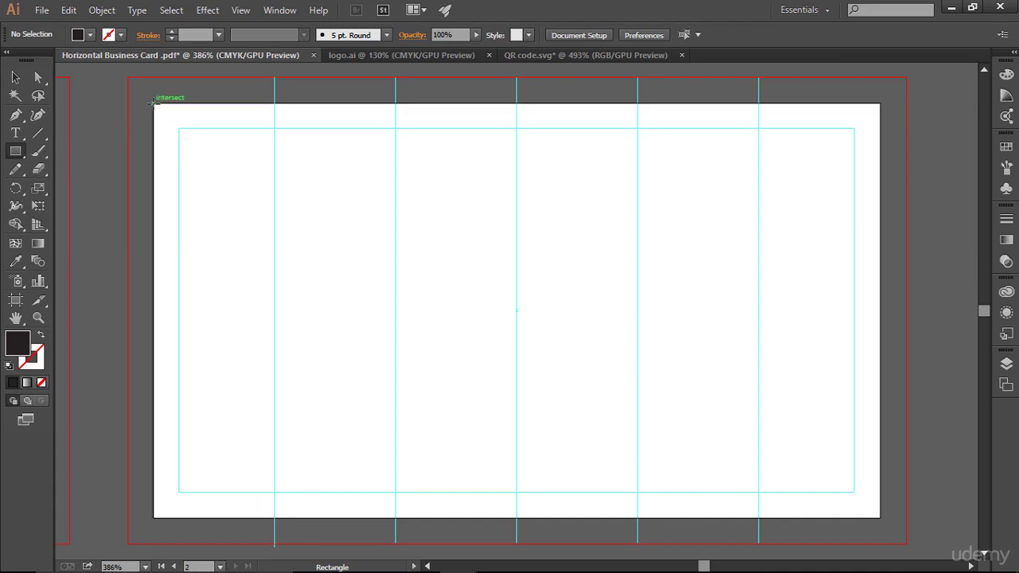
- Draw a dark rectangle on the second artboard, shrink it to the left half, and copy it to the right half
mouse_move(154, 106)
left_mouse_down()
mouse_move(307, 204)
mouse_move(737, 444)
mouse_move(874, 505)
mouse_move(880, 520)
left_mouse_up()
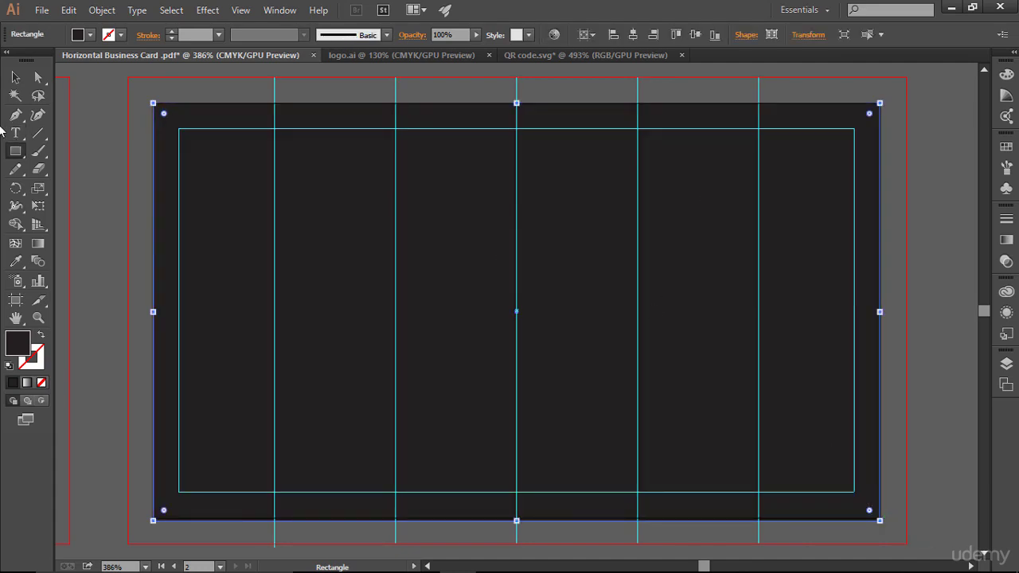
key("v")
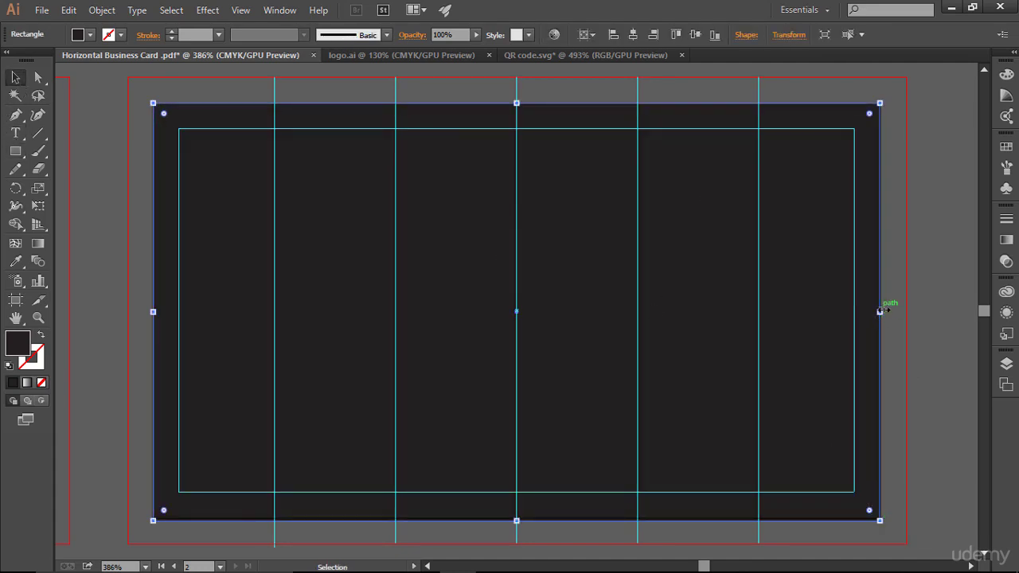
left_click_drag(879, 311, 516, 315)
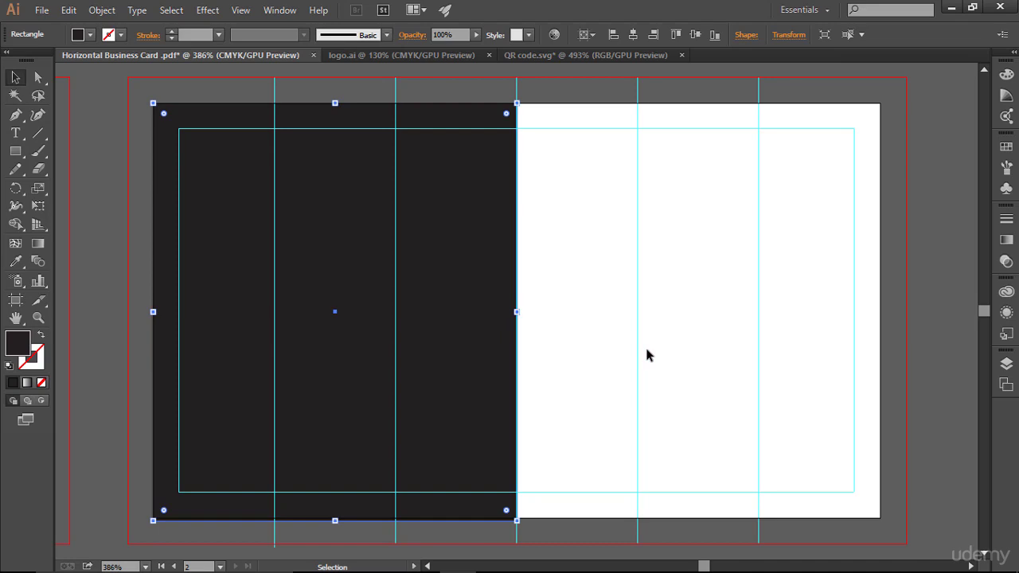
left_click(524, 315)
left_click_drag(446, 261, 809, 274)
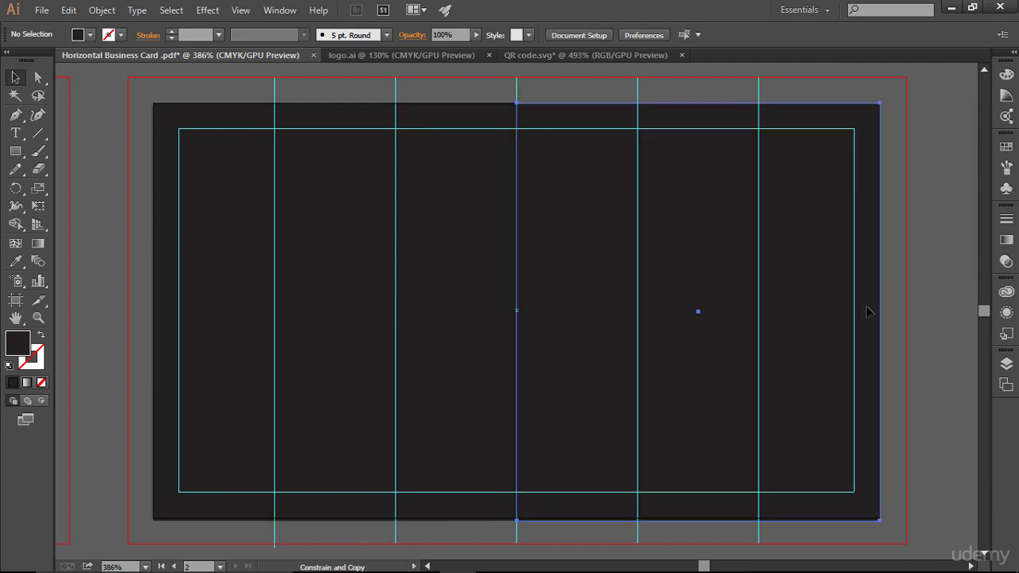
left_click(947, 338)
- Fill the left-half rectangle with white from the Swatches panel
left_click(444, 191)
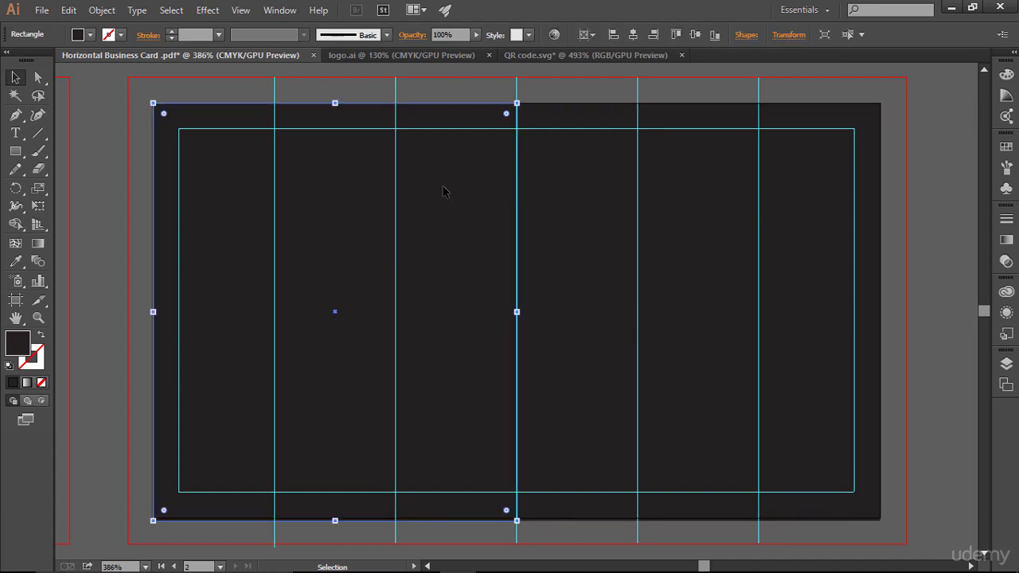
left_click(1007, 146)
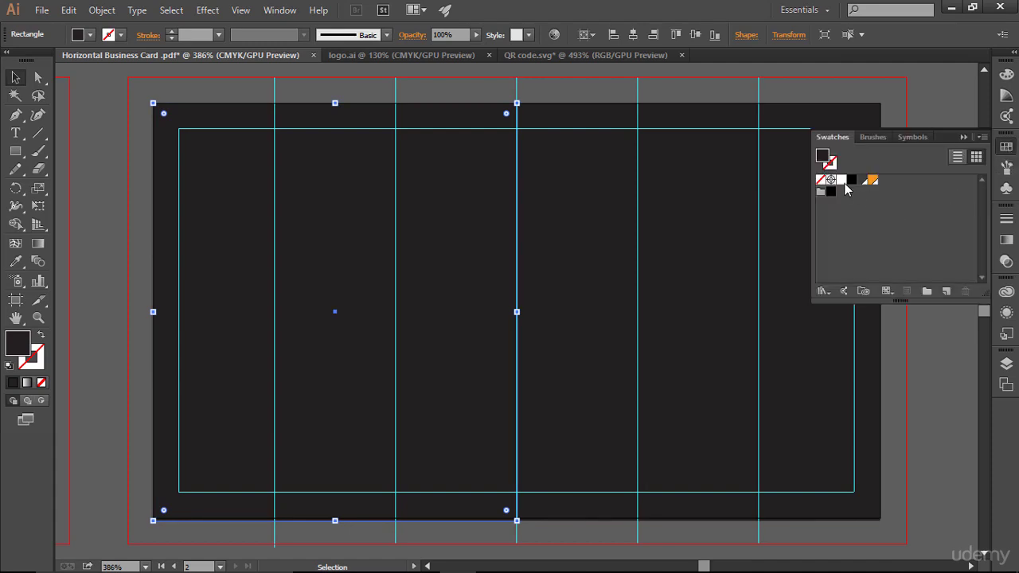
left_click(841, 180)
left_click(965, 138)
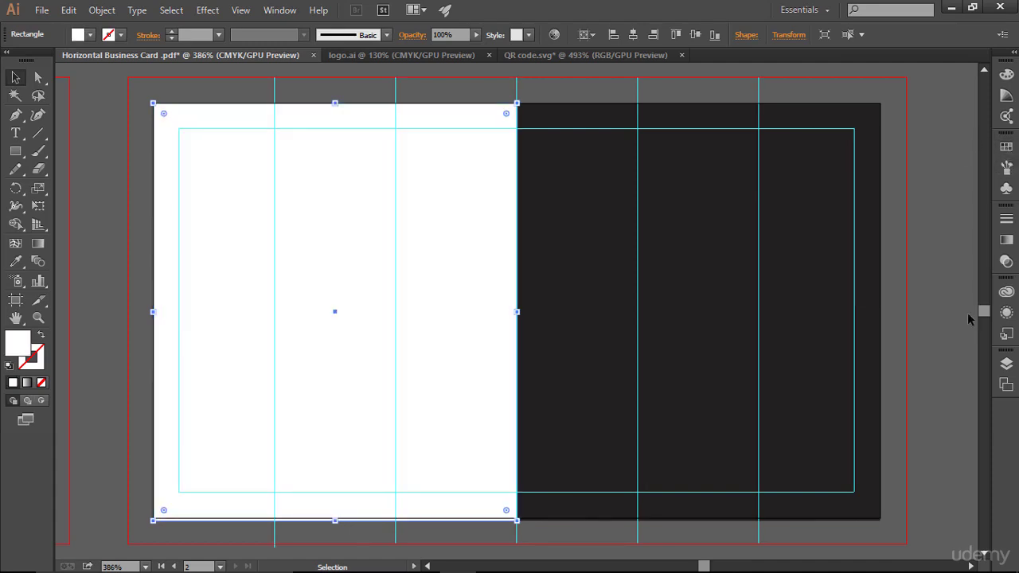
- Lock the rectangles in the Layers panel, then toggle the guides off and back on
left_click(1008, 365)
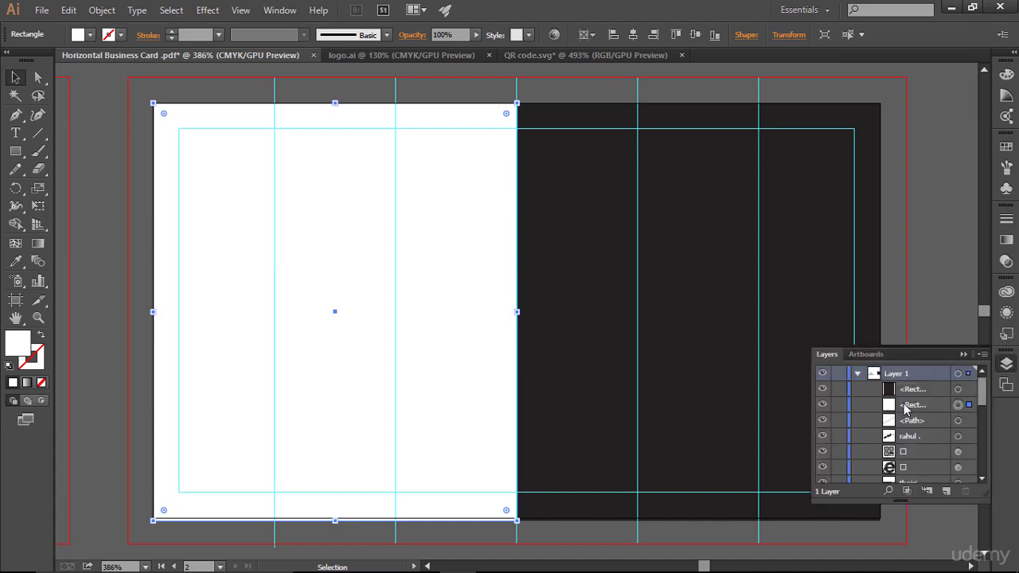
left_click(838, 405)
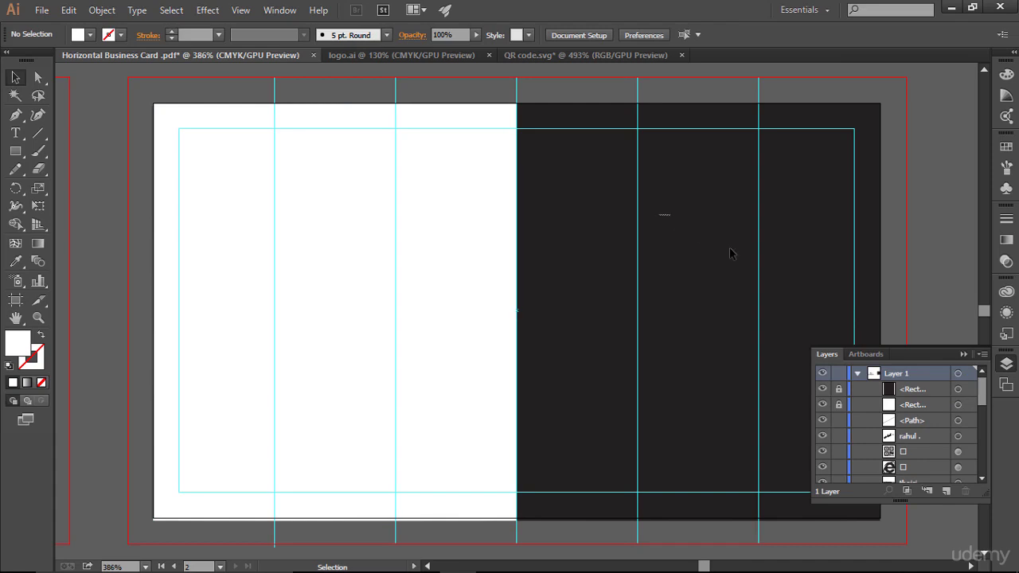
left_click(965, 354)
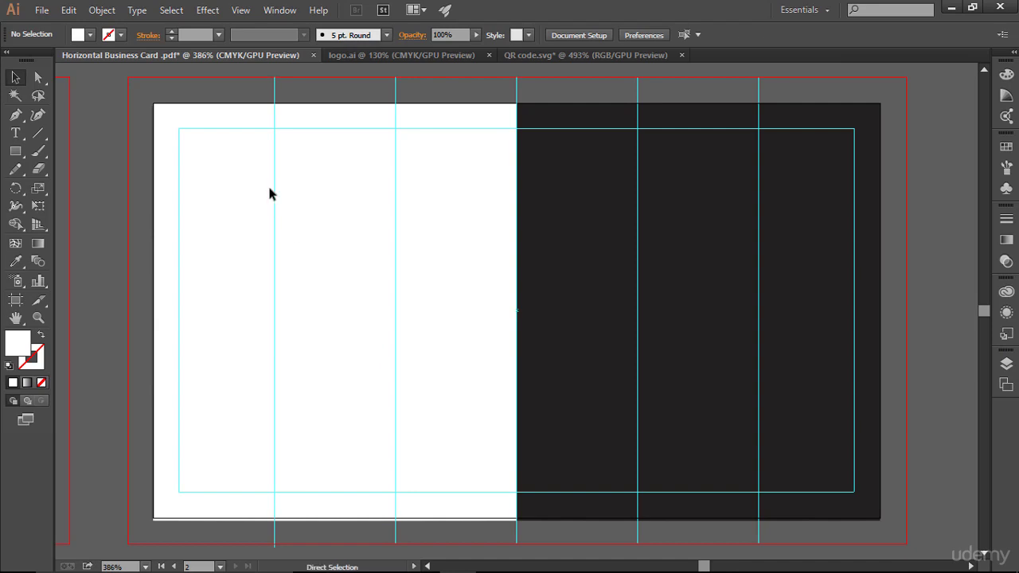
key("ctrl+semicolon")
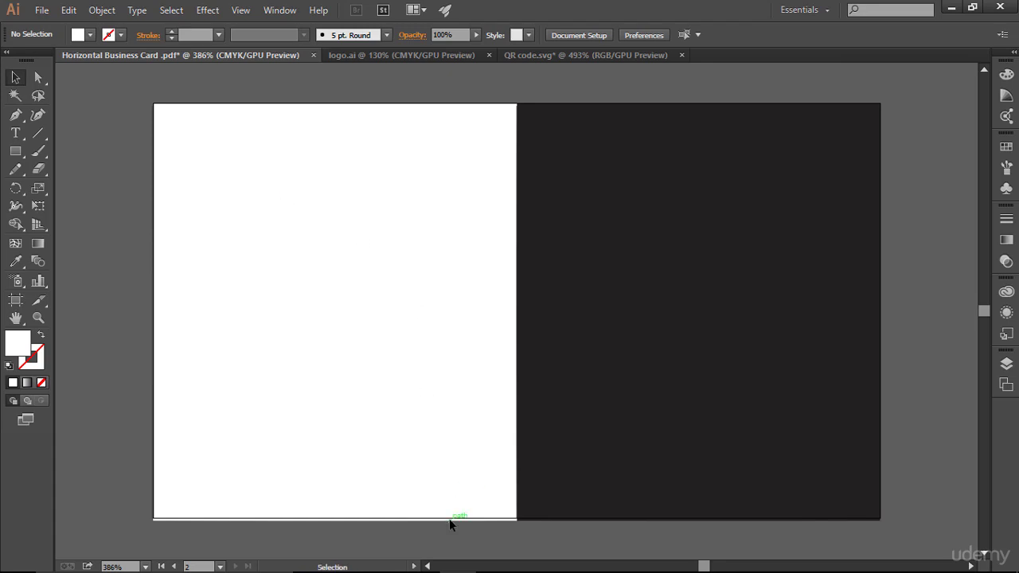
key("ctrl")
key("ctrl+semicolon")
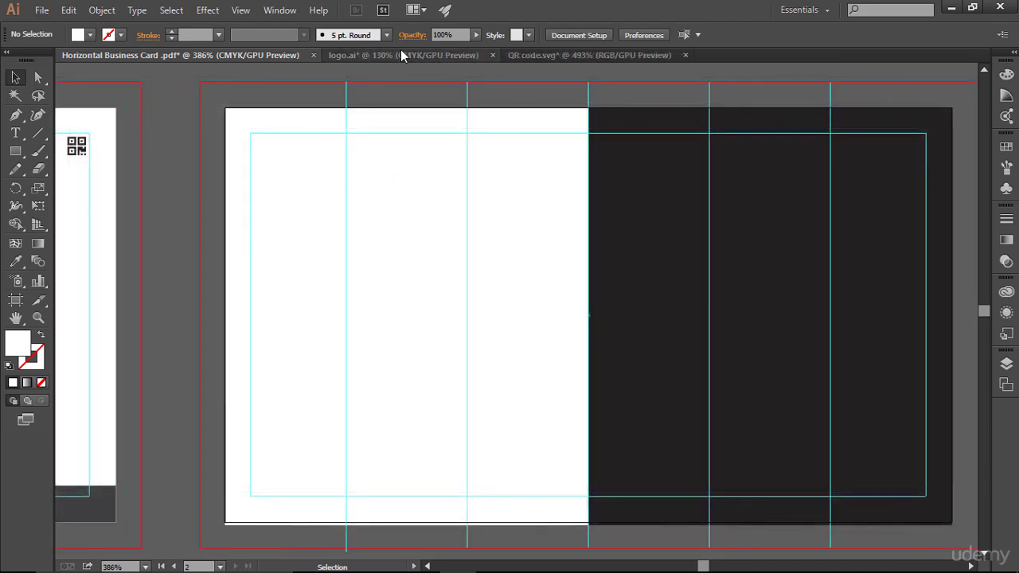
- Copy the JS logo from logo.ai into the business card, and close QR code.svg without saving
left_click(400, 53)
left_click_drag(483, 319, 370, 277)
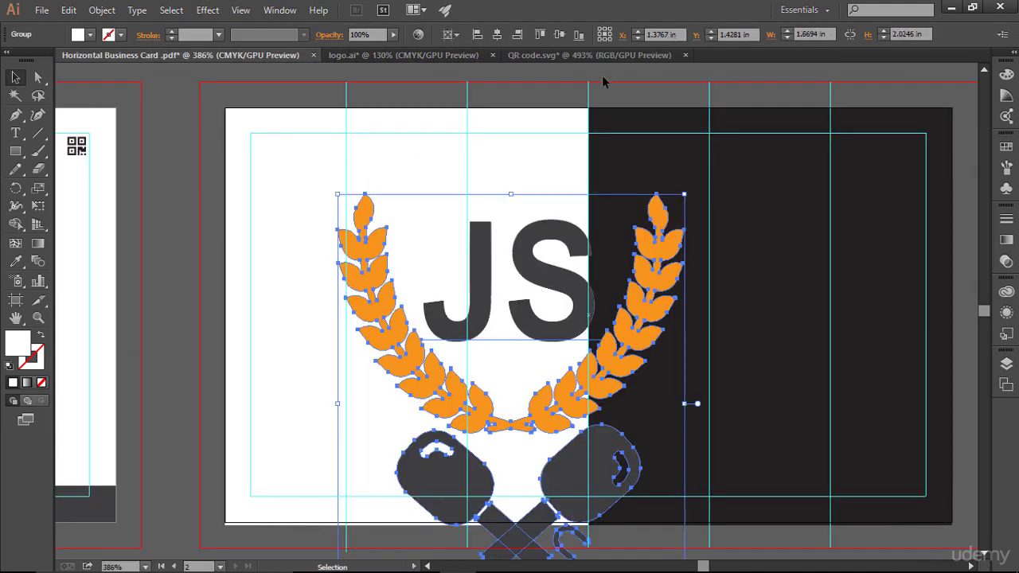
left_click(686, 55)
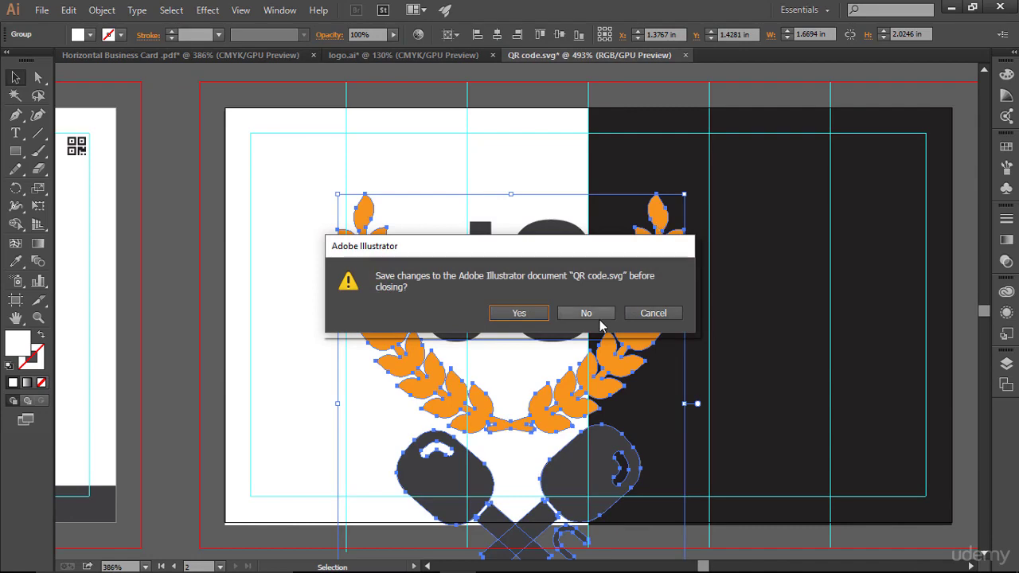
left_click(591, 315)
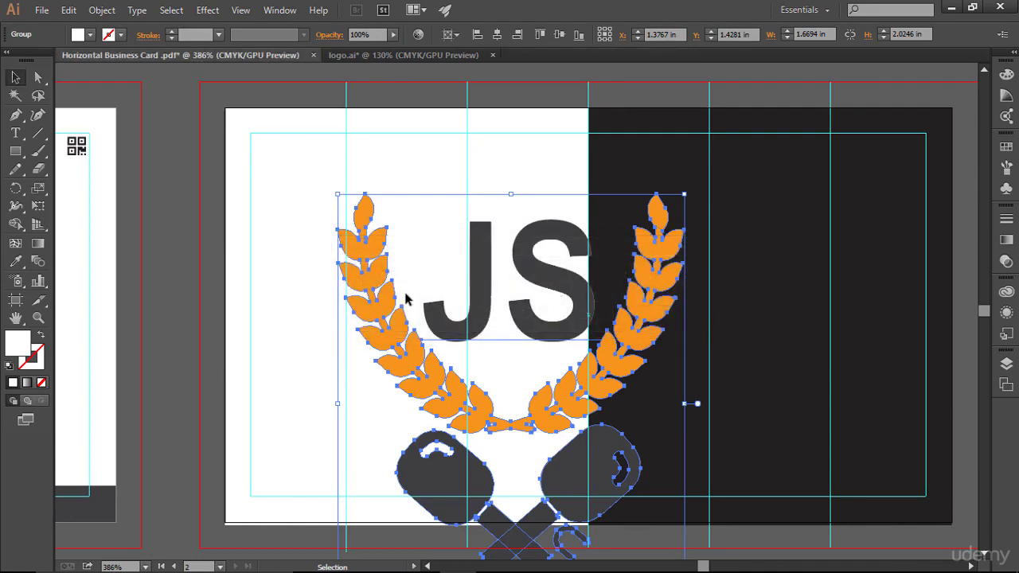
- Shrink the JS logo, move it to the top of the white half, then enlarge it to 0.58 × 0.71 in
left_click_drag(669, 197, 559, 341)
left_click_drag(515, 374, 396, 195)
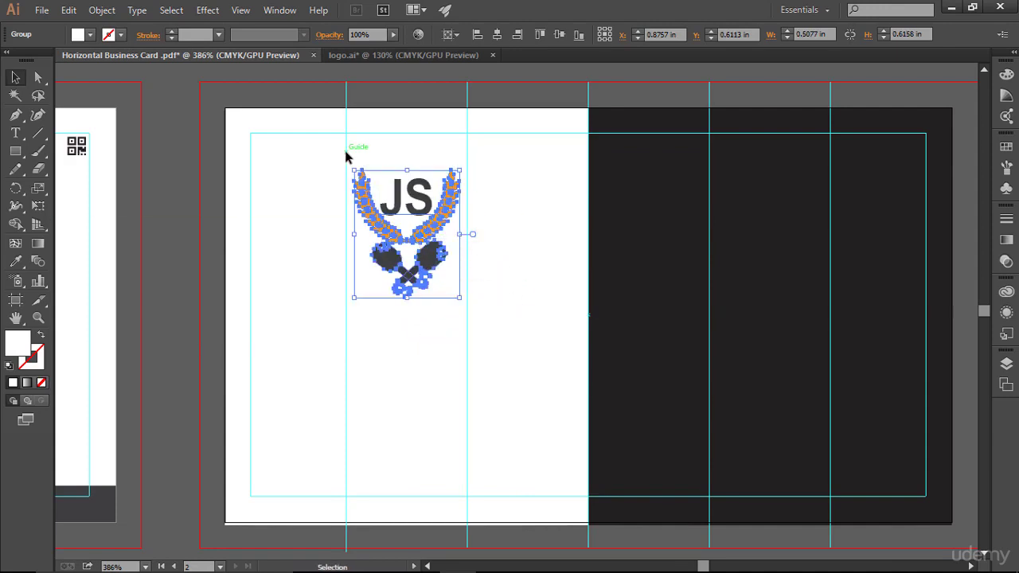
left_click(518, 305)
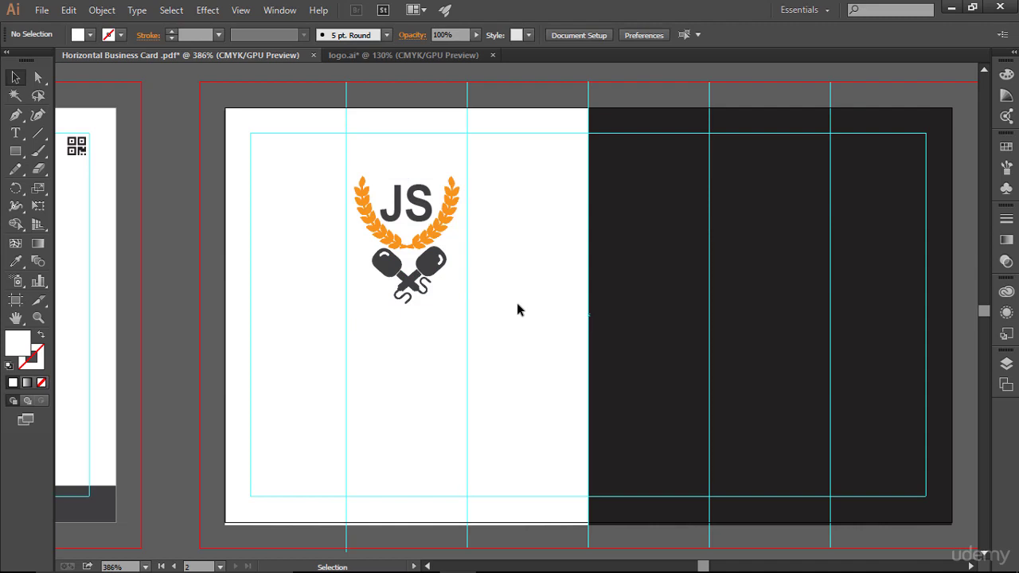
left_click(411, 243)
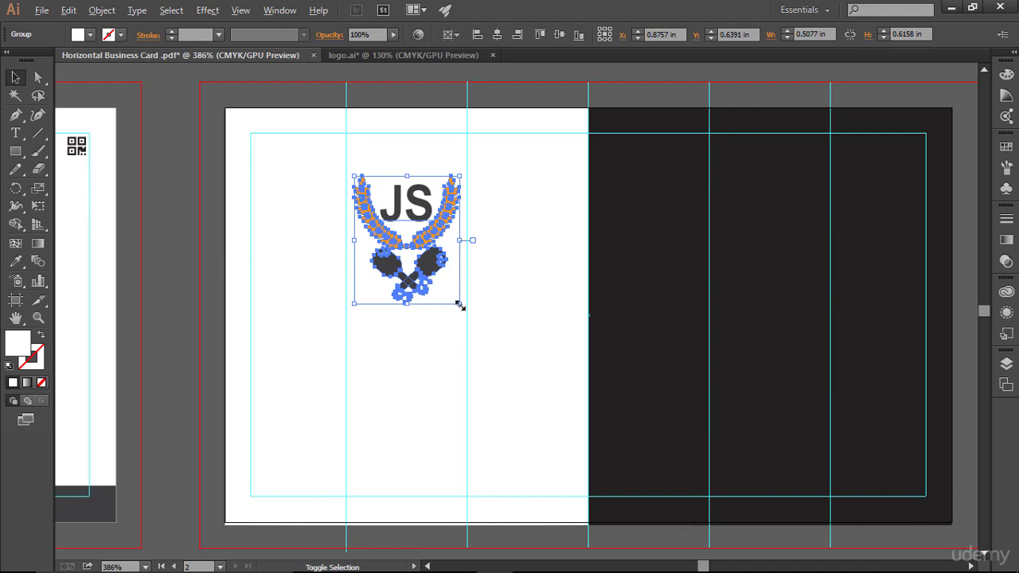
left_click_drag(460, 305, 467, 328)
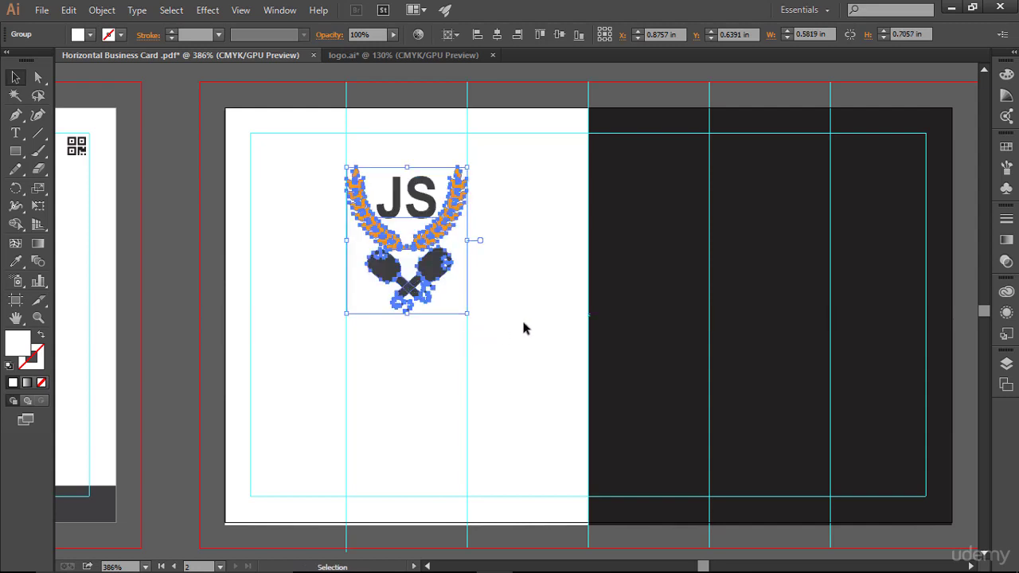
left_click(524, 328)
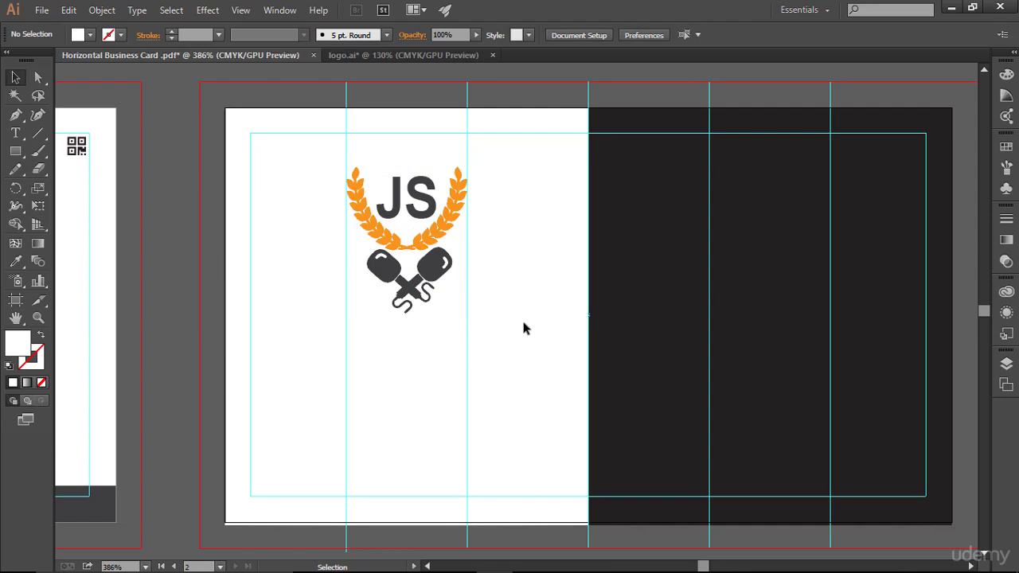
key("ctrl+semicolon")
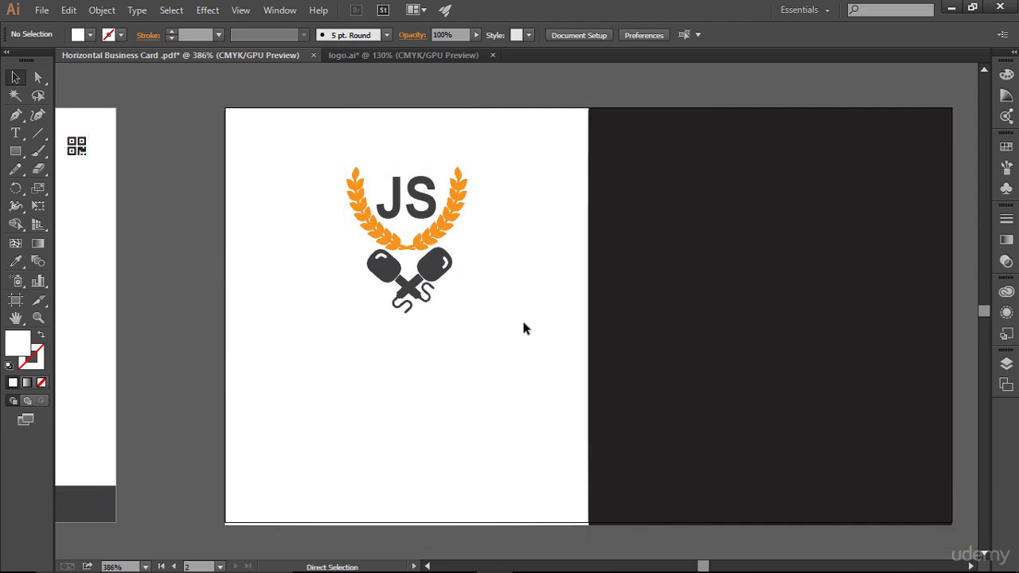
- Turn the guides back on and pan between the front card and the card back
key("ctrl+semicolon")
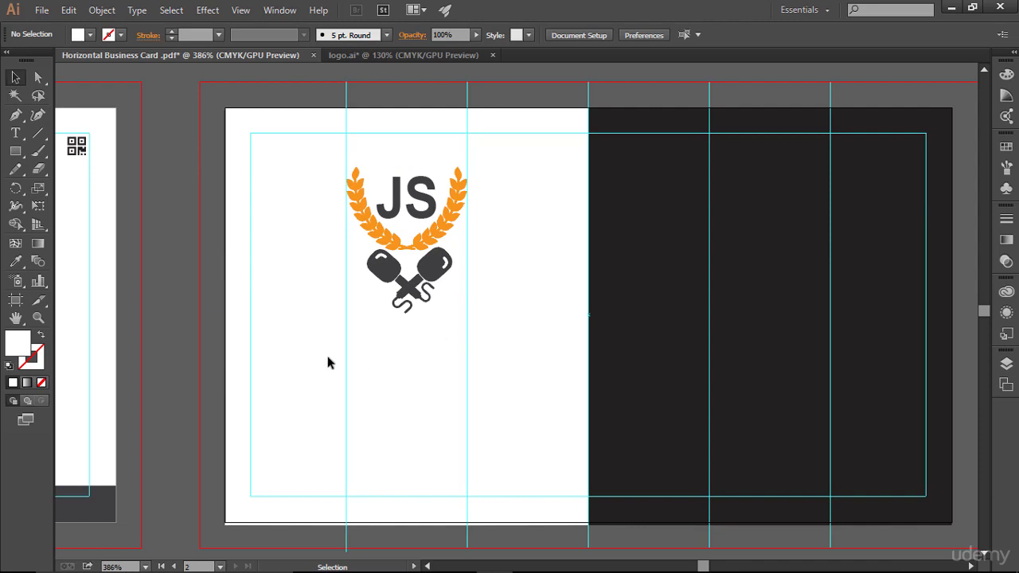
key("space")
left_click_drag(162, 291, 206, 249)
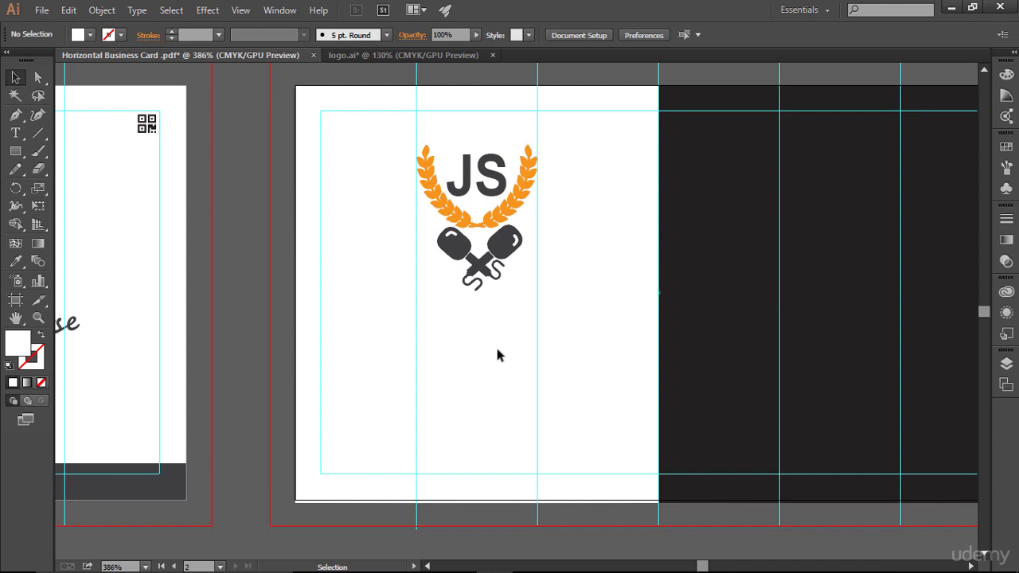
left_click_drag(516, 345, 444, 364)
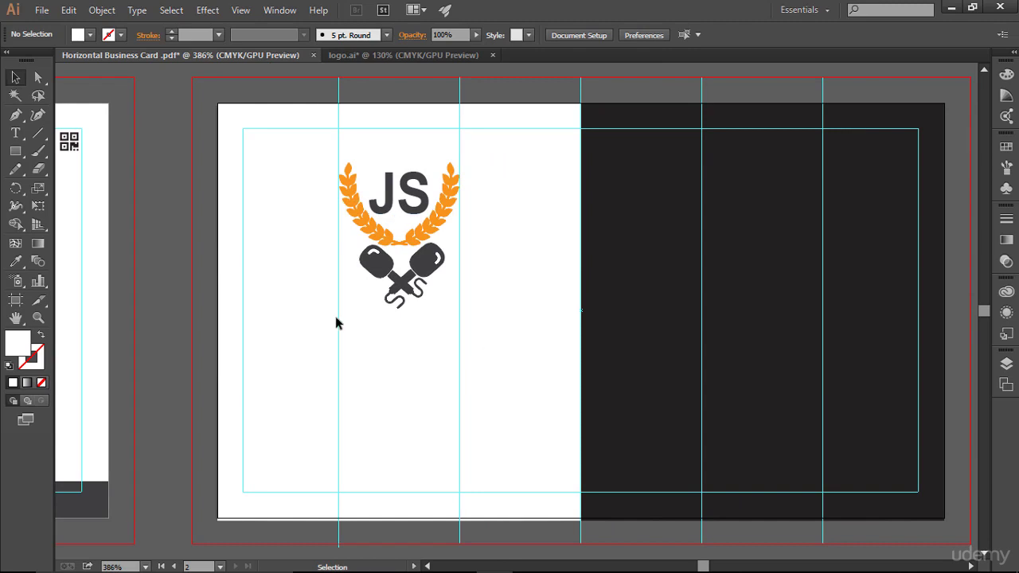
- Type 'Learn understand practise & get hired' as a text line below the logo and select it
left_click(15, 133)
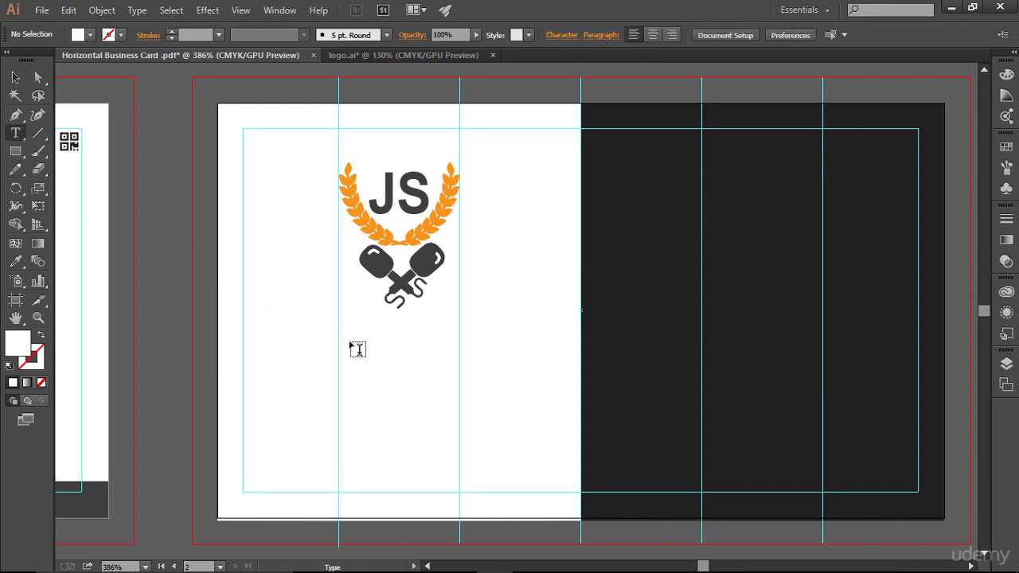
left_click(299, 355)
type("Lea")
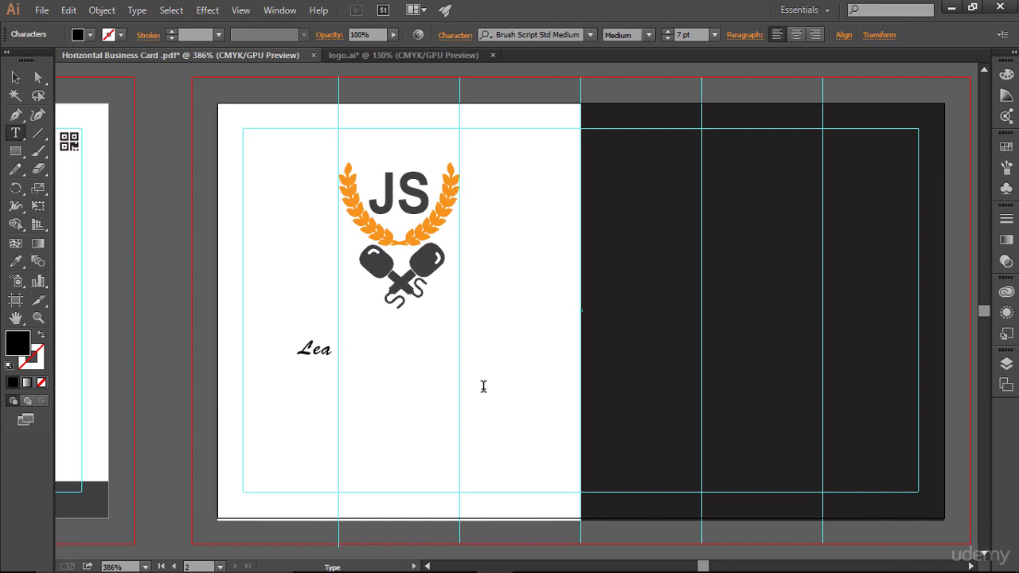
type("rn unders")
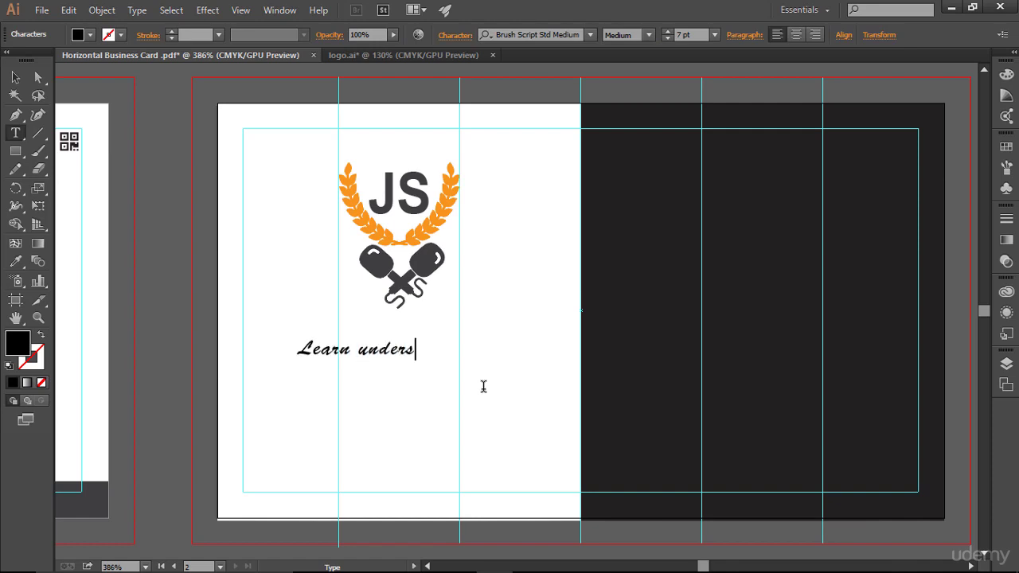
type("tand practise")
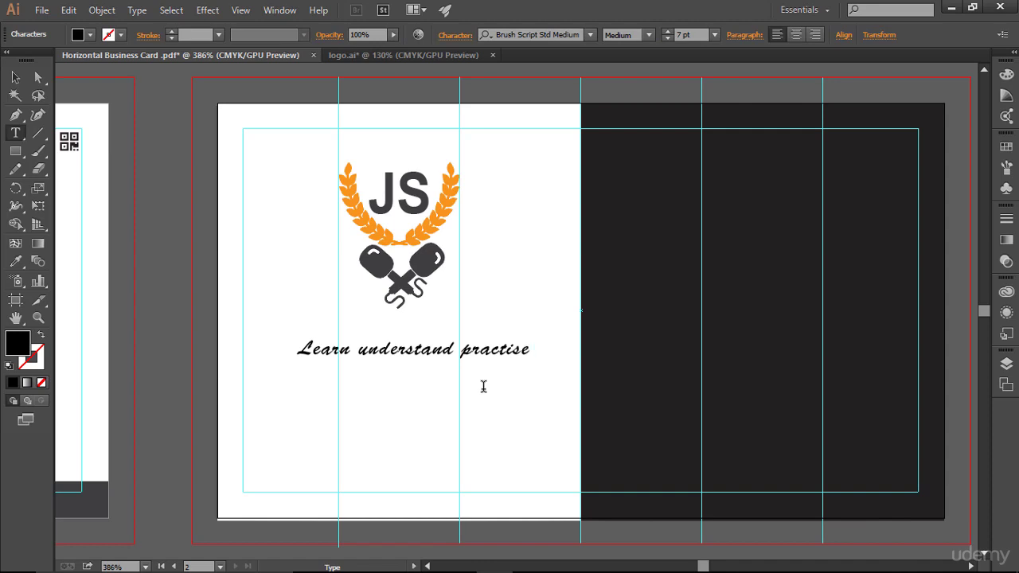
type(" & get hired")
triple_click(501, 348)
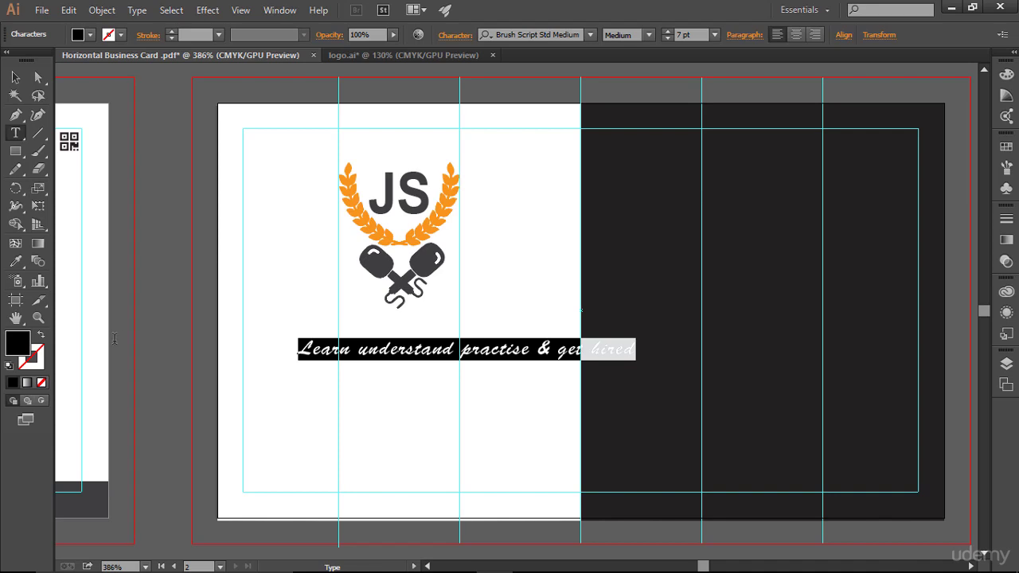
- Set the tagline font to Segoe Script with the Bold style
left_click(590, 36)
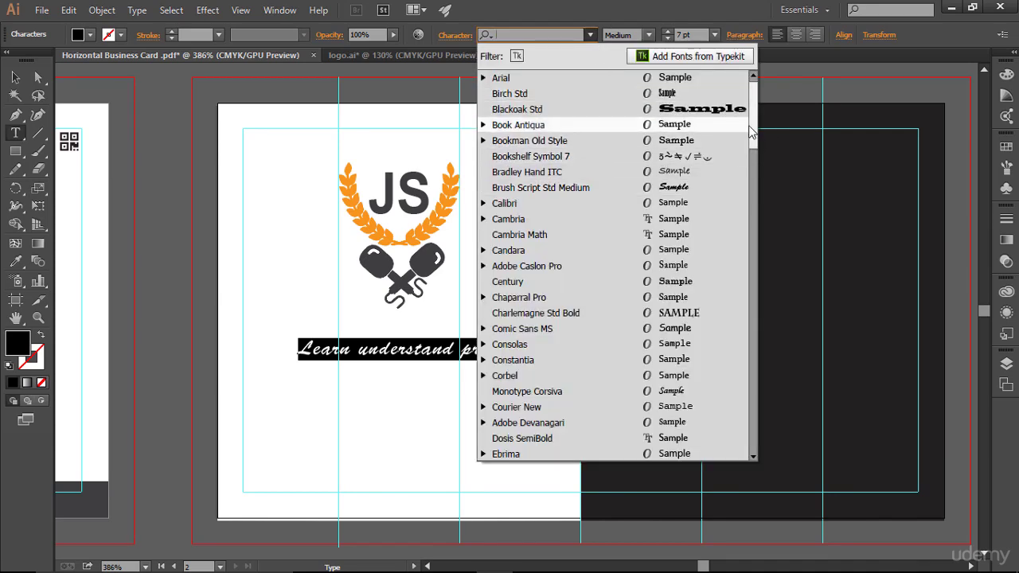
left_click_drag(753, 135, 752, 342)
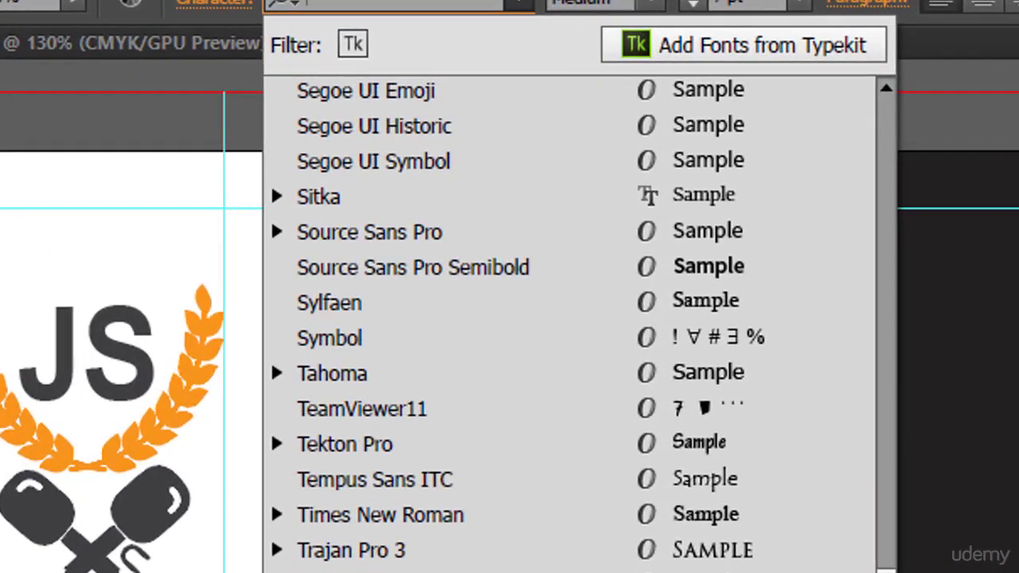
scroll(569, 318, "up", 1)
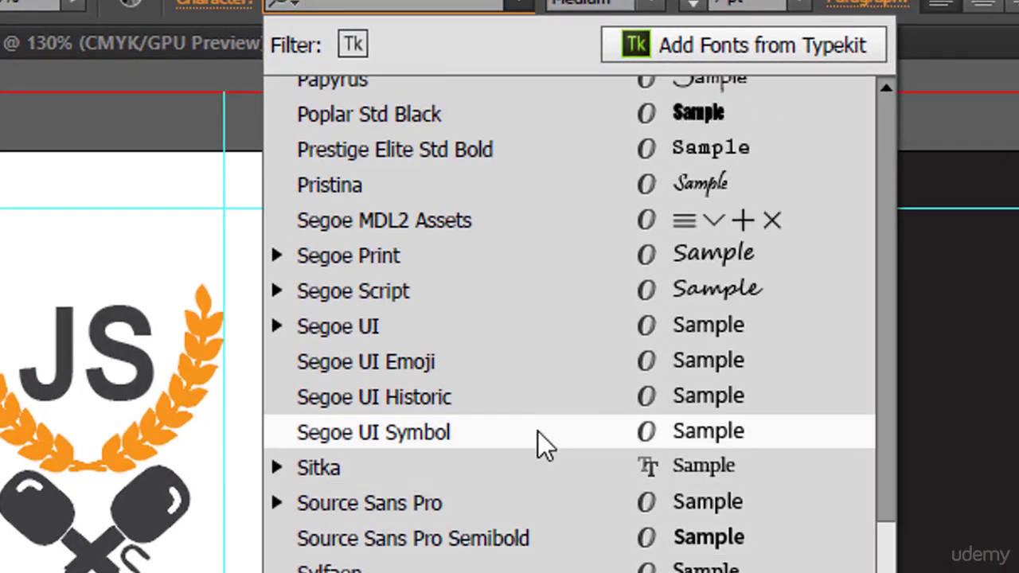
left_click(476, 289)
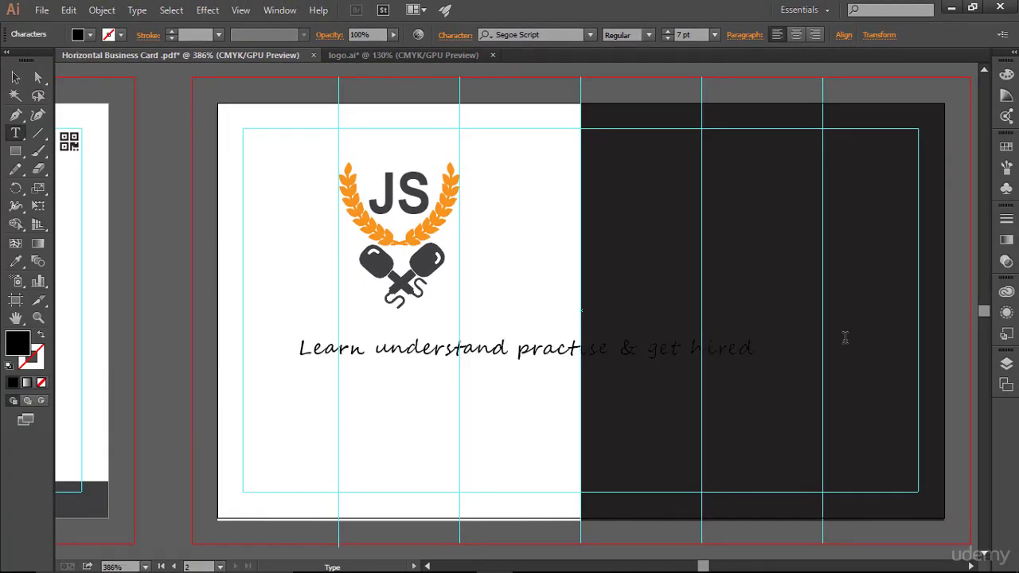
key("ctrl")
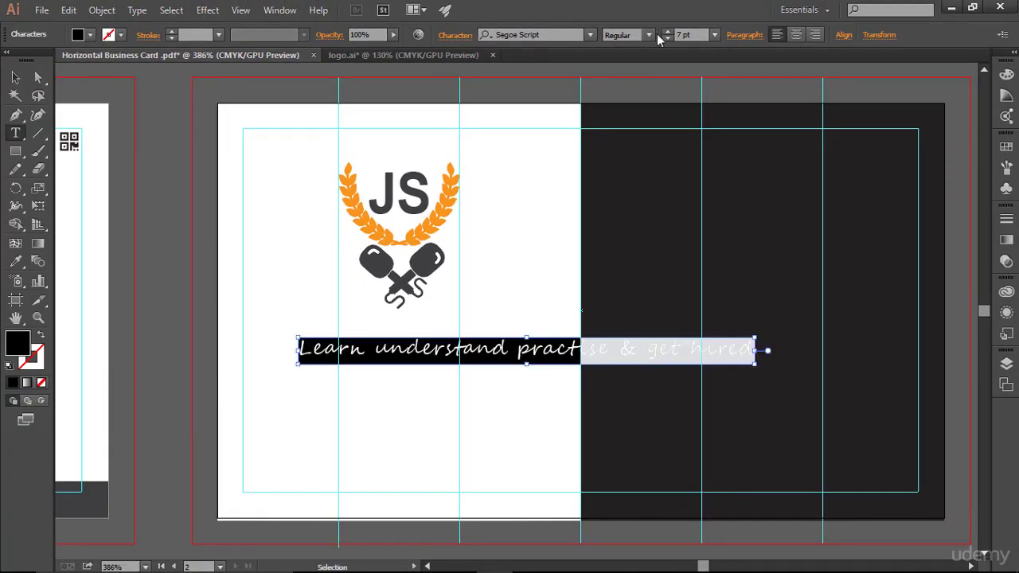
left_click(649, 35)
left_click(626, 70)
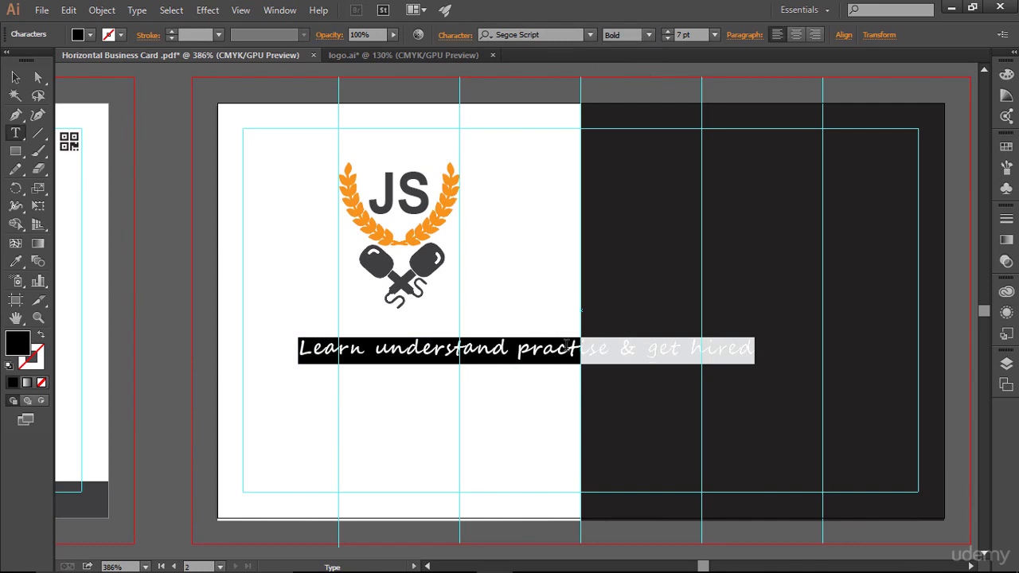
left_click(839, 379)
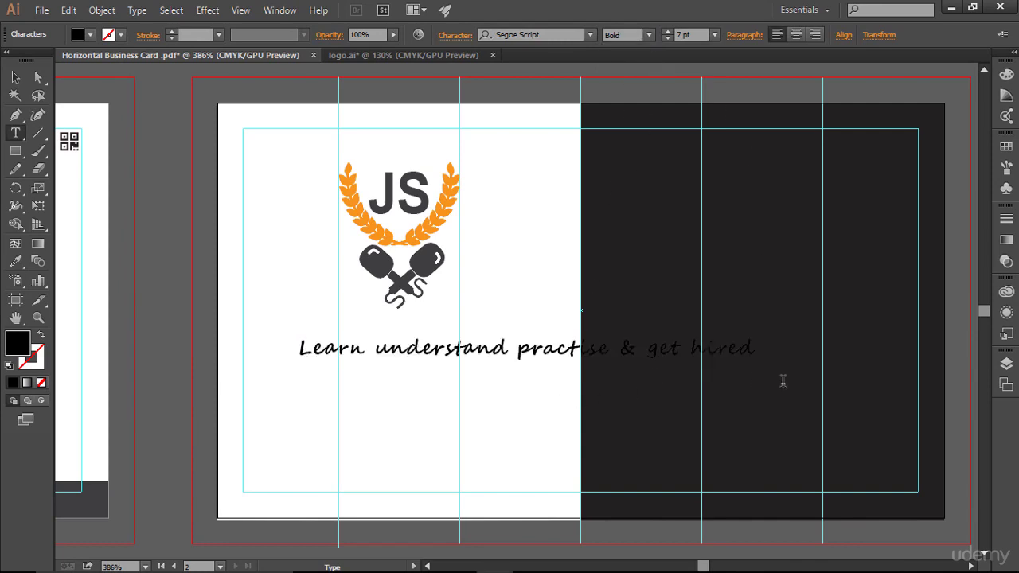
- Select the tagline object and drag it about 0.25 in to the left
key("Escape")
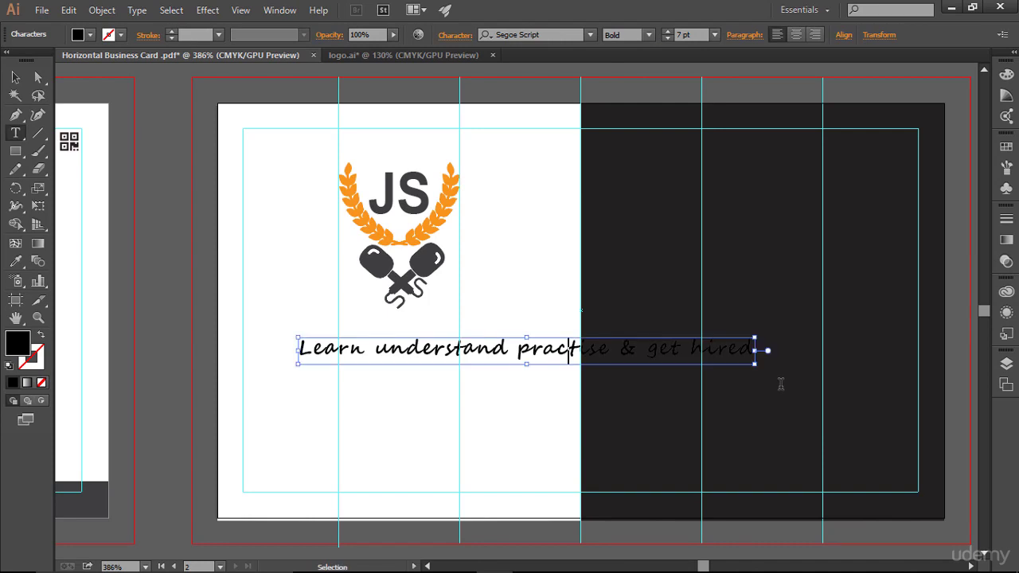
key("ctrl+a")
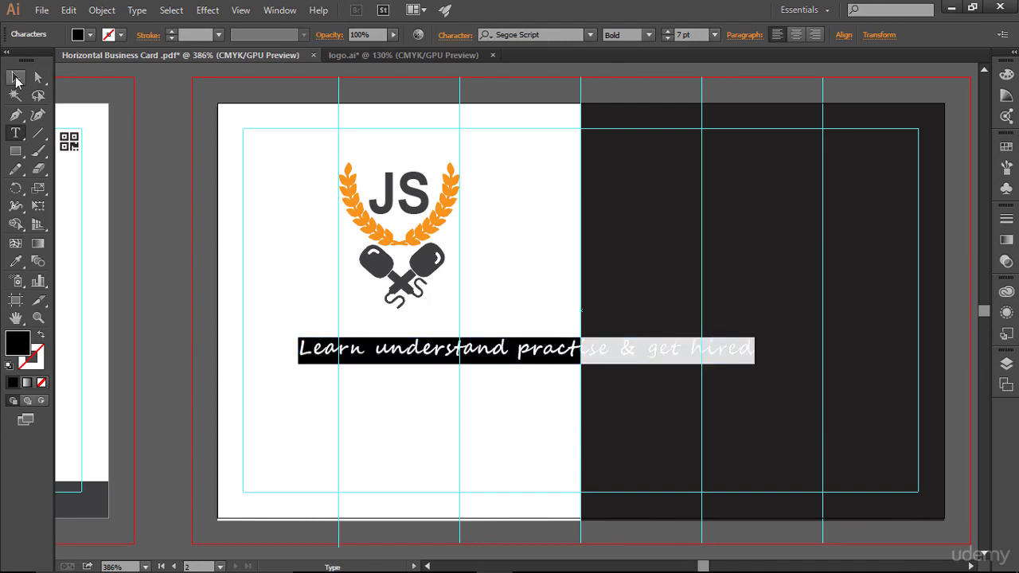
left_click(16, 80)
left_click_drag(476, 355, 419, 353)
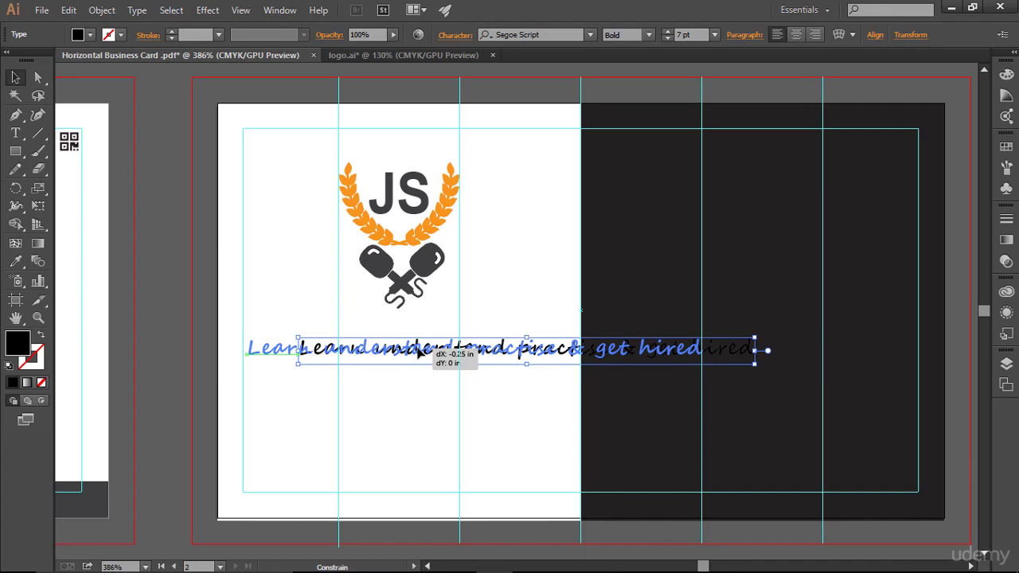
- Break the tagline into two lines before '&' and centre-align both lines
left_click_drag(418, 353, 418, 354)
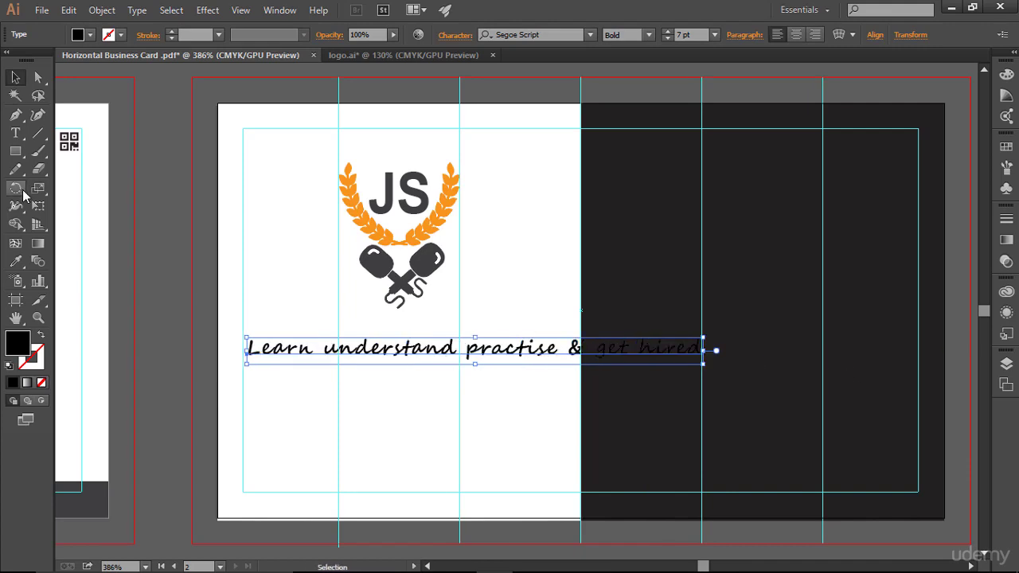
left_click(16, 133)
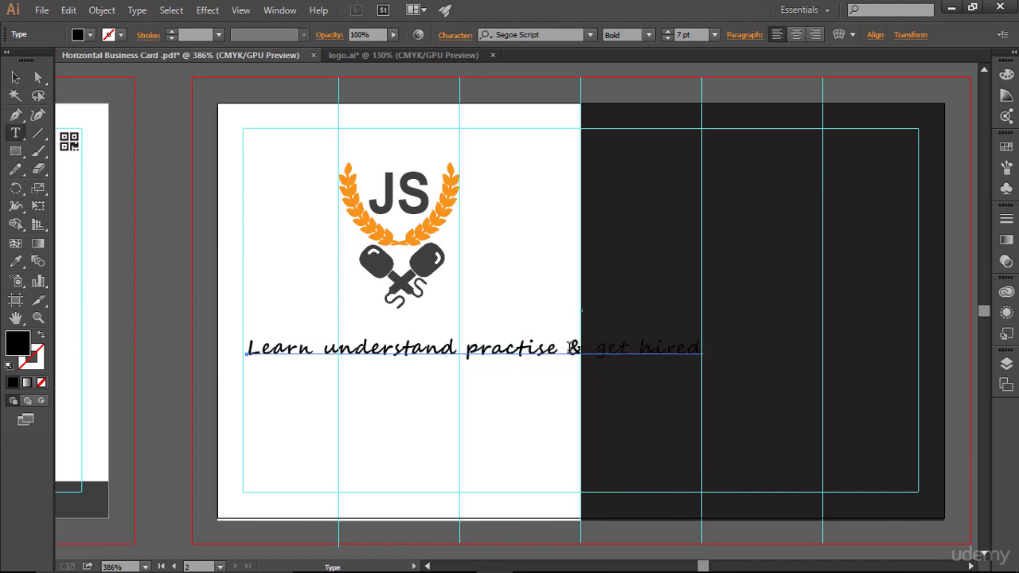
left_click(568, 349)
key("Return")
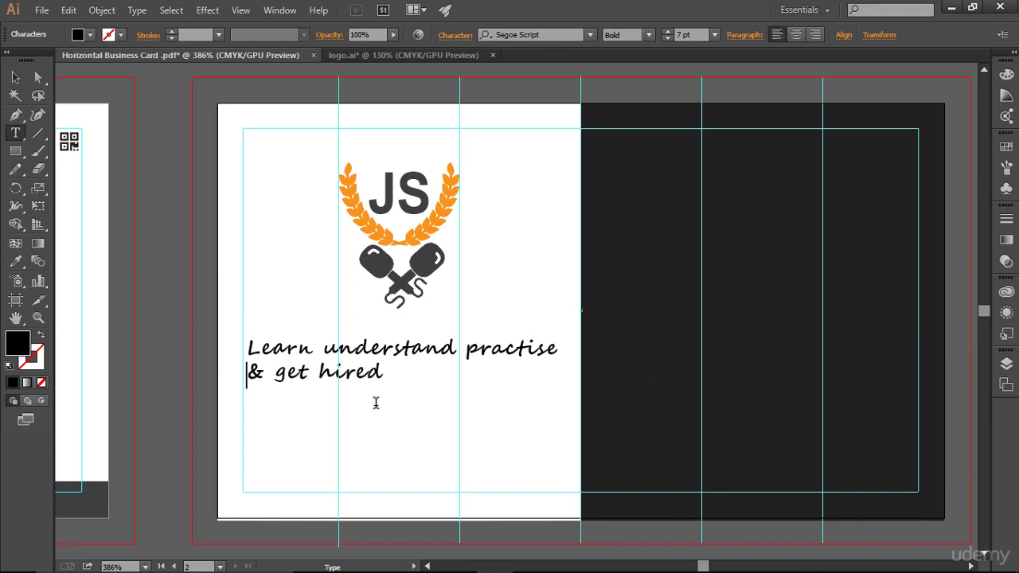
key("Escape")
left_click(416, 388)
key("ctrl+a")
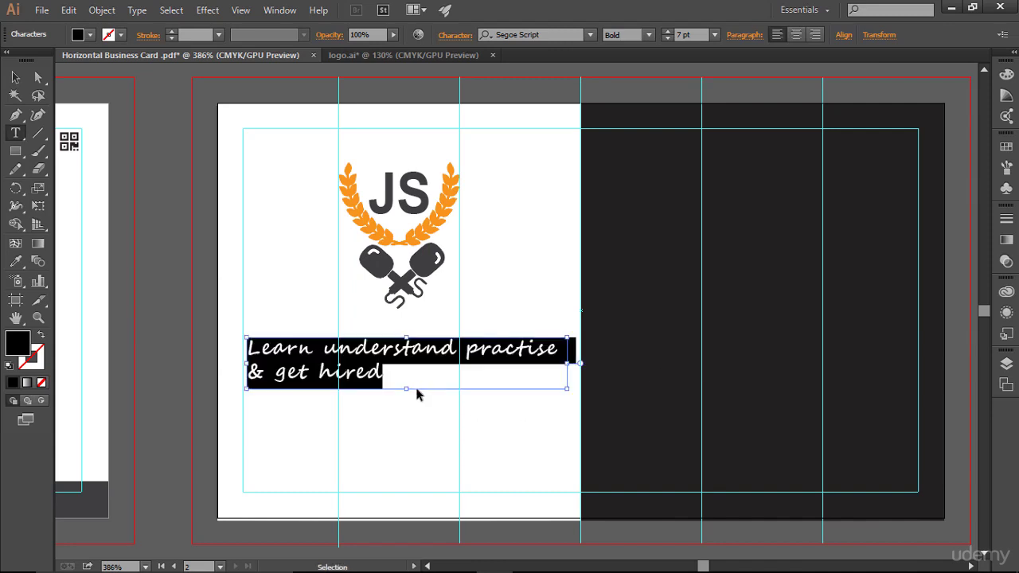
left_click(798, 37)
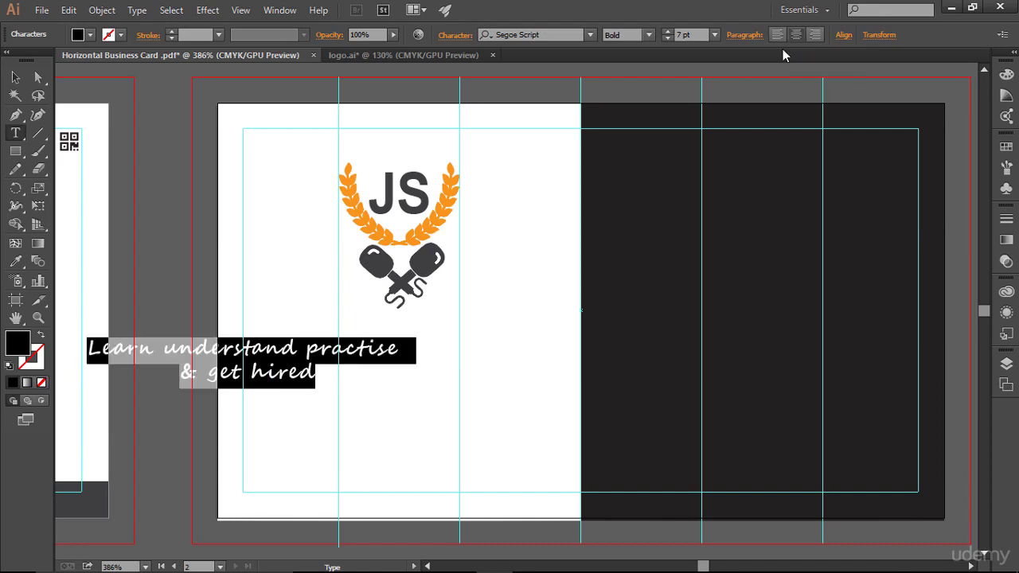
- Move the two-line tagline right and nudge it into place centred under the logo
left_click(15, 77)
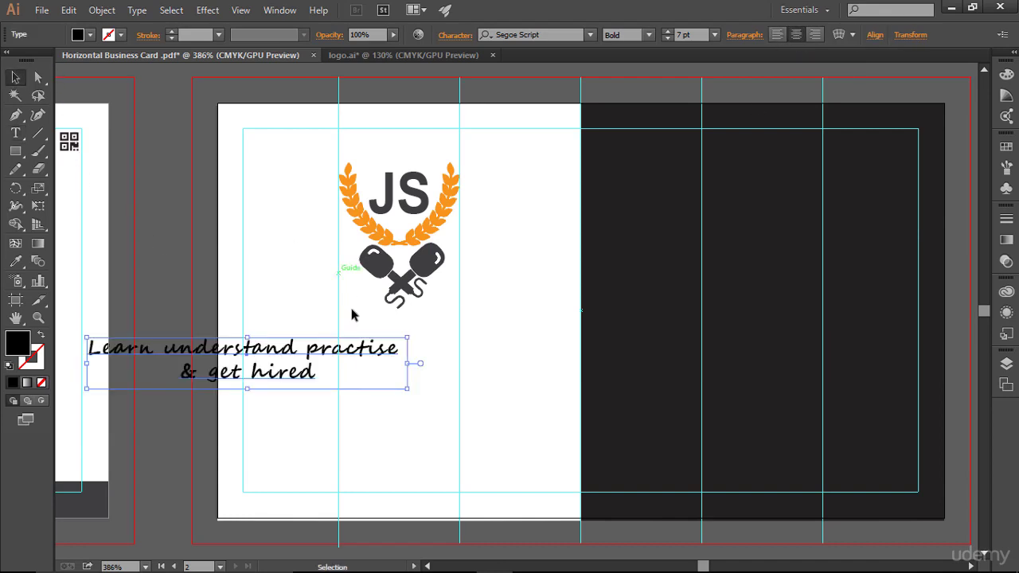
left_click_drag(283, 352, 454, 361)
key("Up")
key("Up")
key("Up")
key("Up")
key("Up")
key("Up")
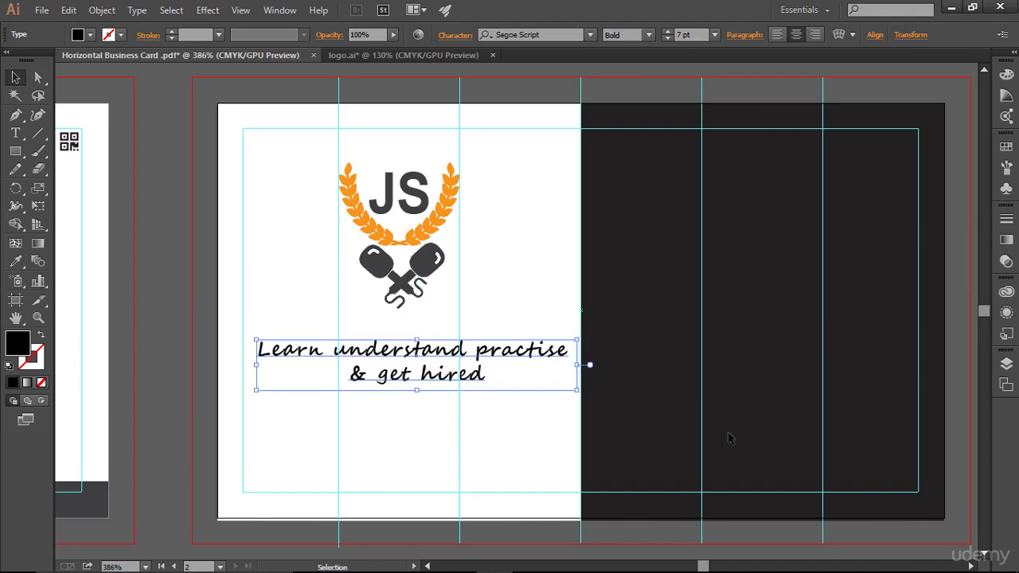
key("Up")
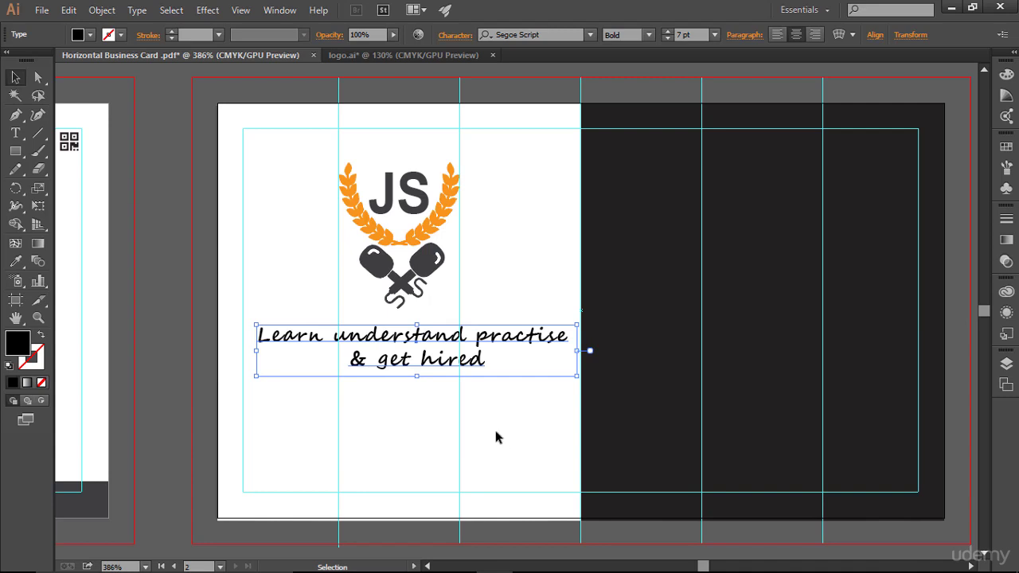
key("Down")
key("Down")
key("Down")
key("Down")
key("Down")
key("Down")
key("Down")
key("Down")
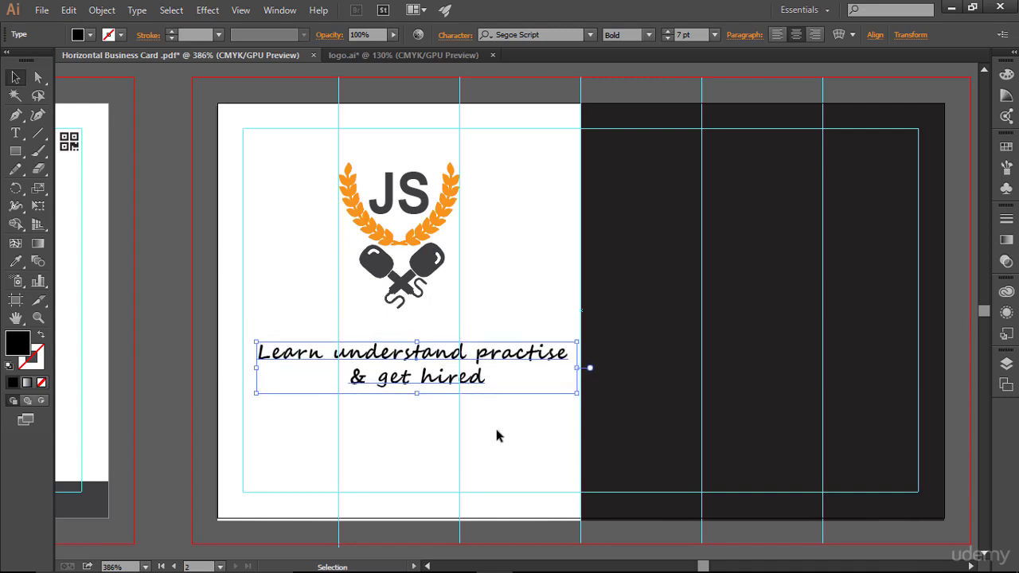
left_click(519, 437)
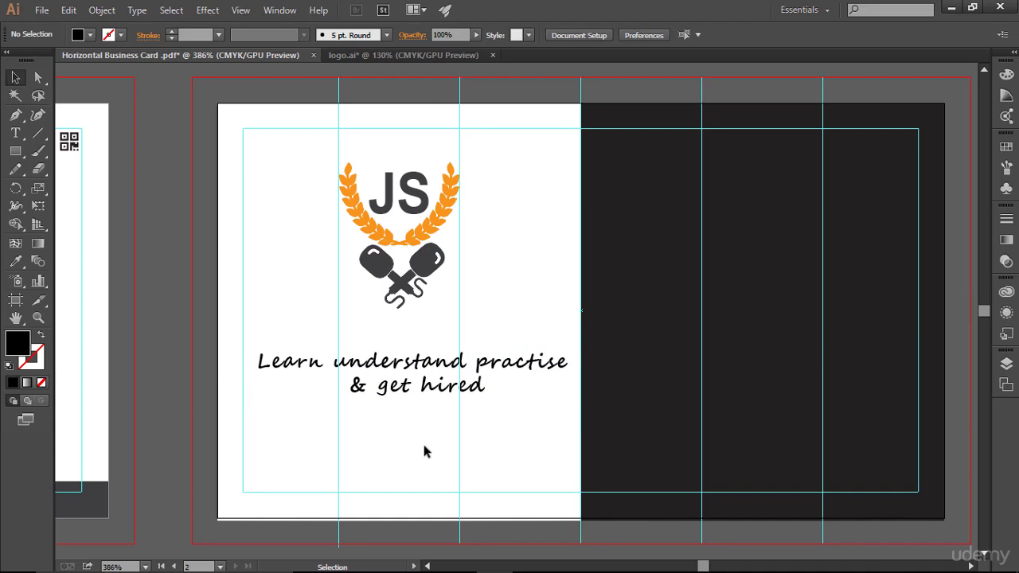
- Shrink the JS logo slightly and nudge it down a little
left_click_drag(323, 156, 512, 326)
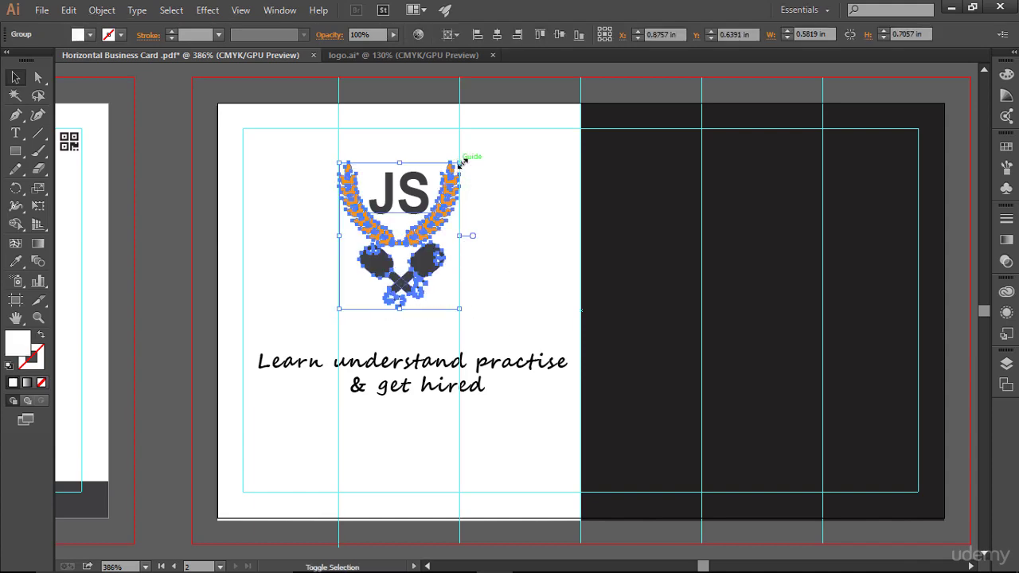
left_click_drag(462, 162, 489, 186)
left_click(517, 209)
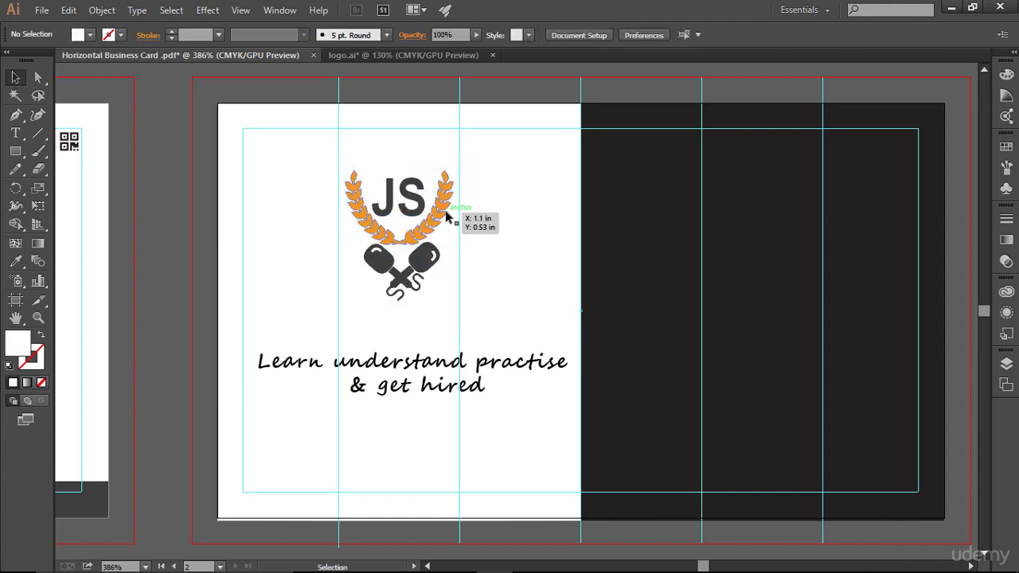
left_click(447, 213)
key("Down")
key("Down")
key("Down")
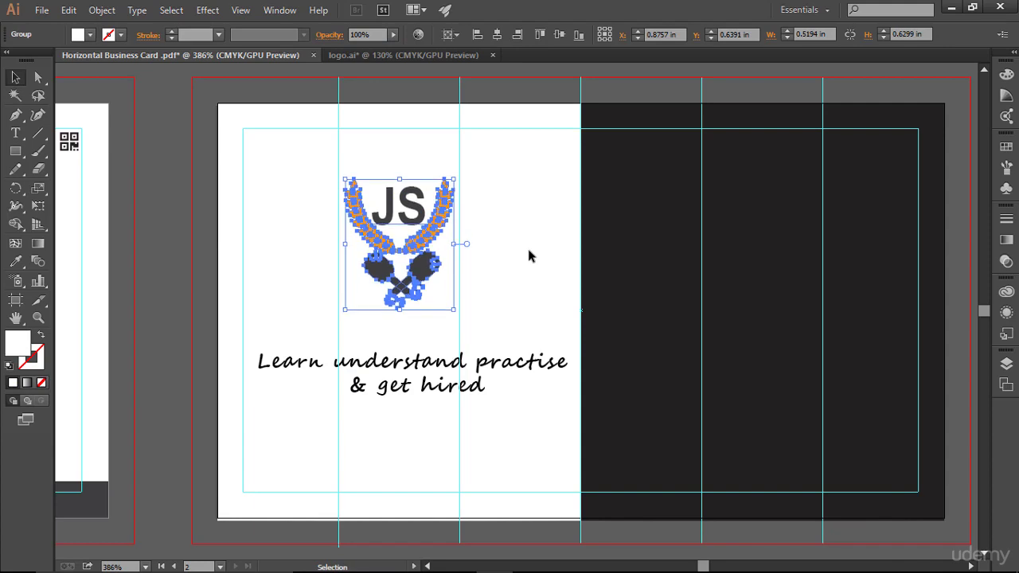
- Enlarge the tagline text to 8 pt
left_click(529, 255)
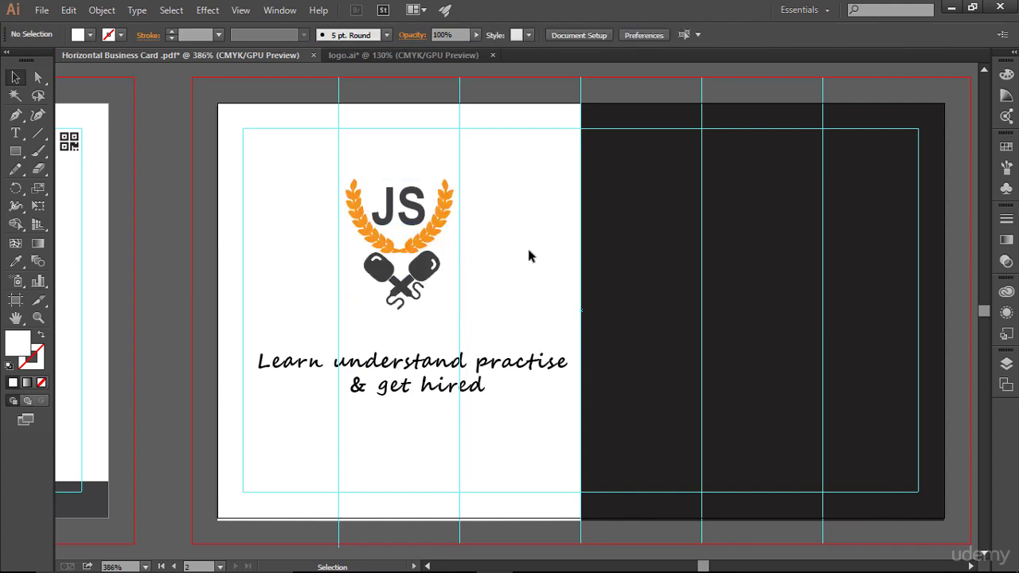
left_click(478, 371)
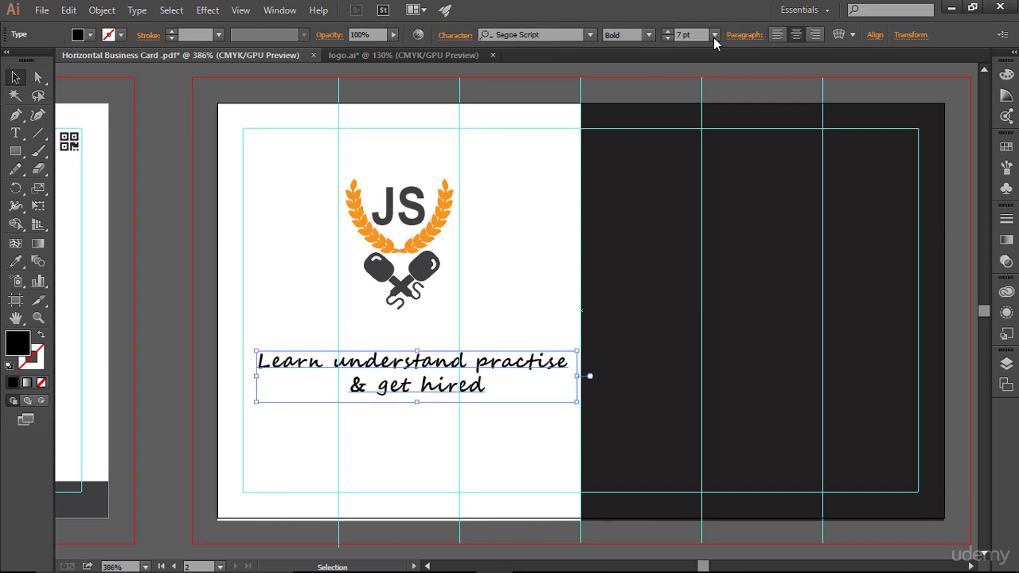
left_click(668, 33)
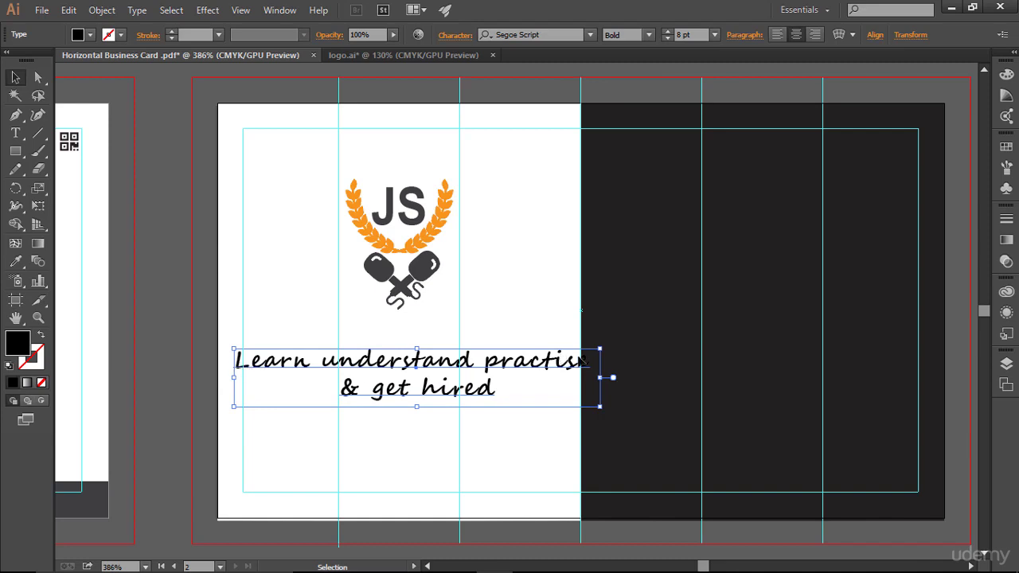
- Try tagline sizes of 7, 8 and 7.5 pt, previewing the card with guides hidden
left_click(665, 39)
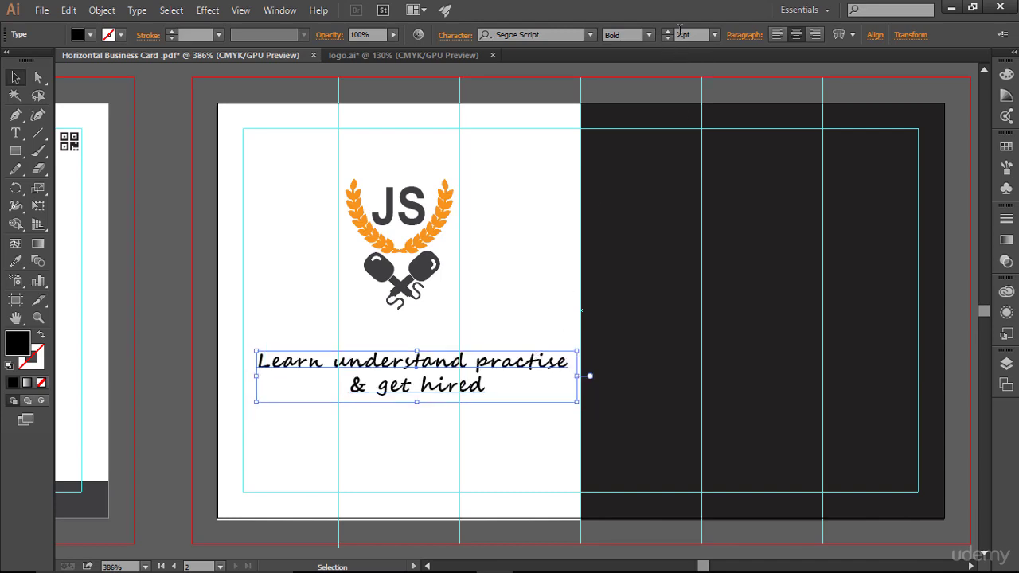
left_click(667, 31)
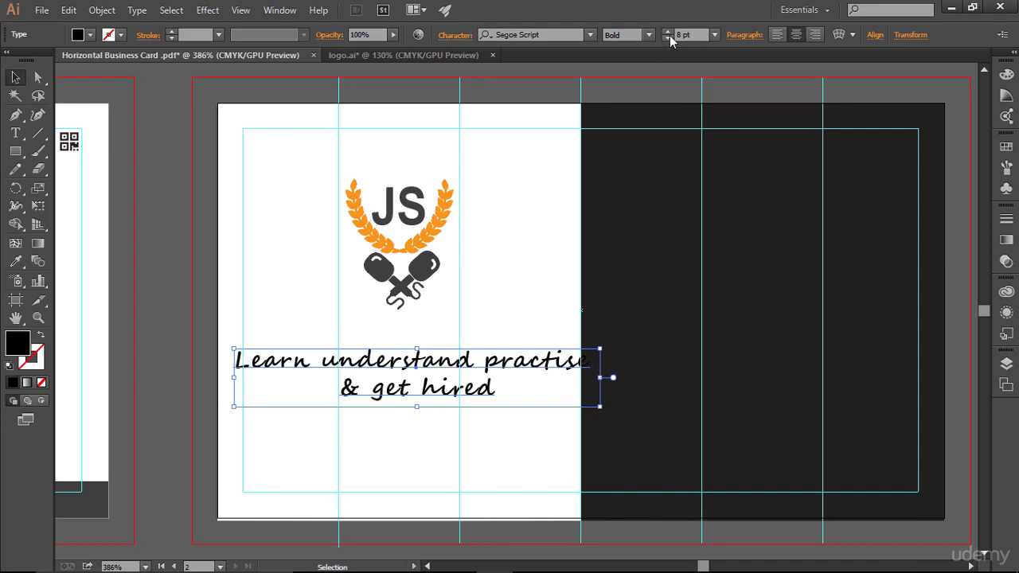
left_click(669, 37)
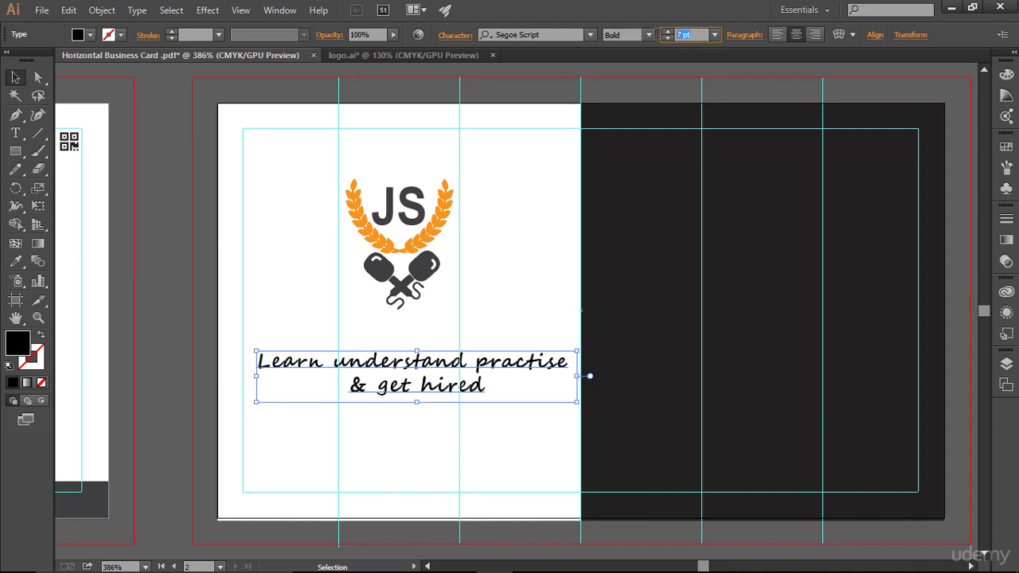
key("Return")
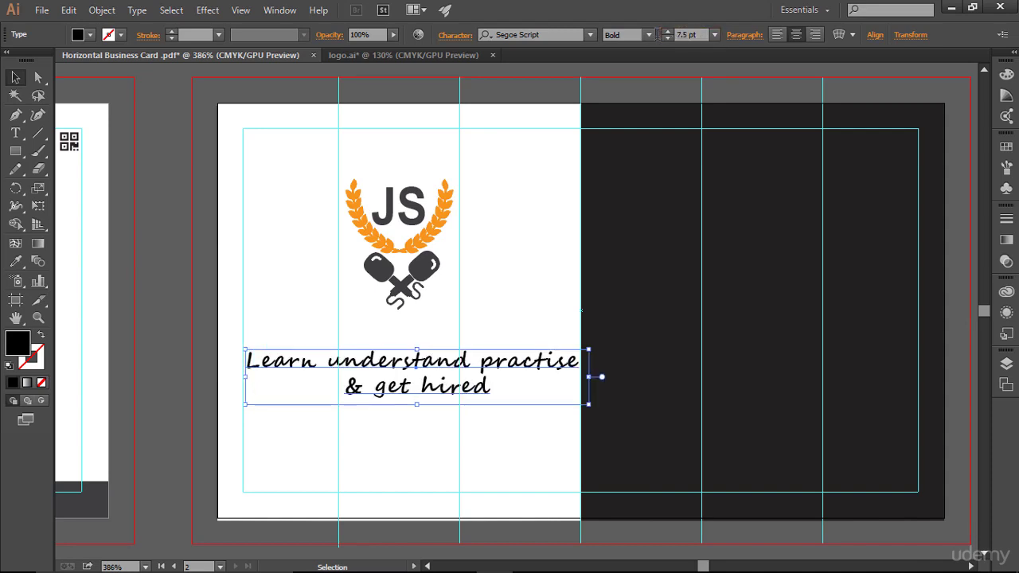
left_click(541, 280)
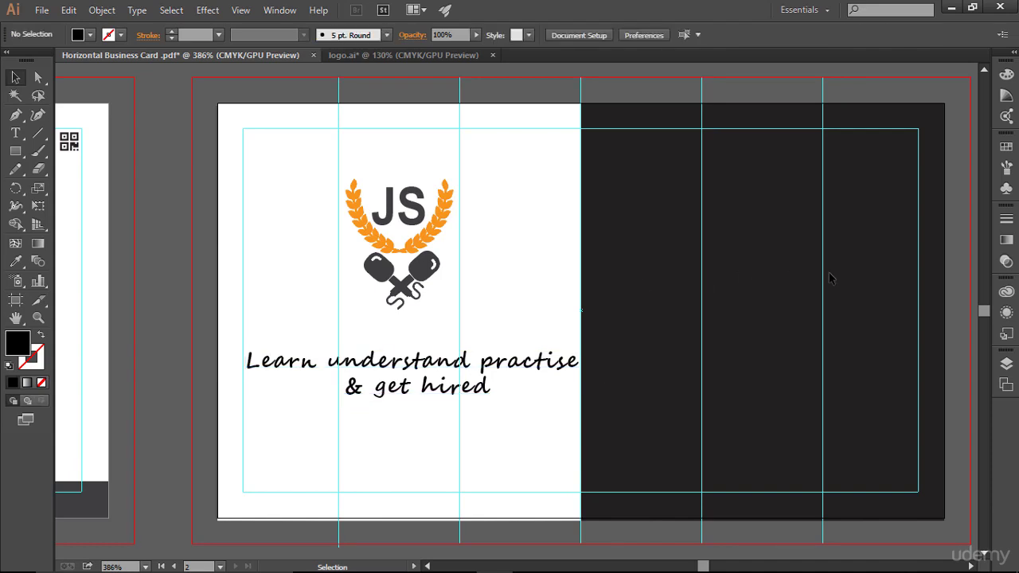
key("a")
key("ctrl+semicolon")
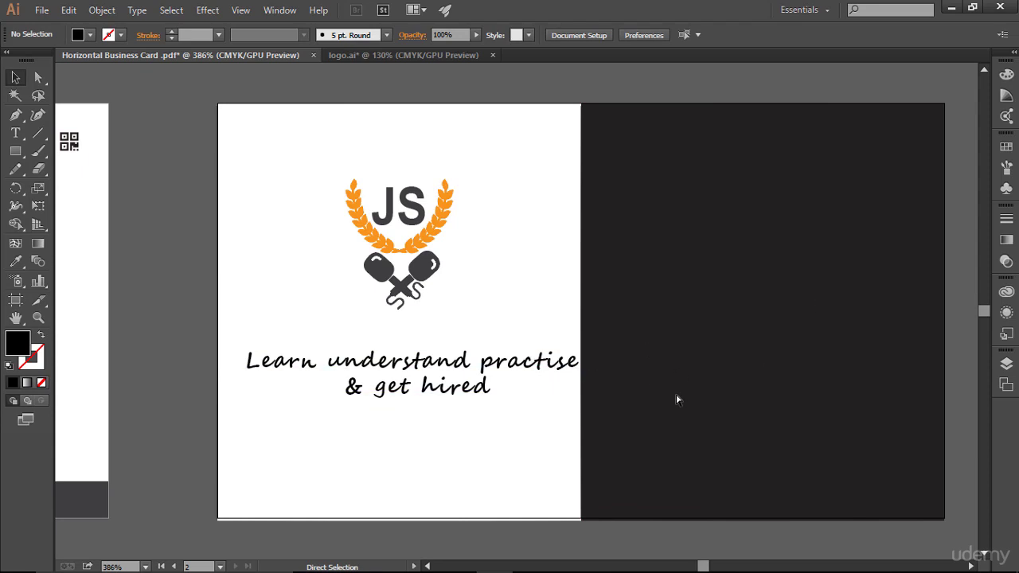
key("ctrl+semicolon")
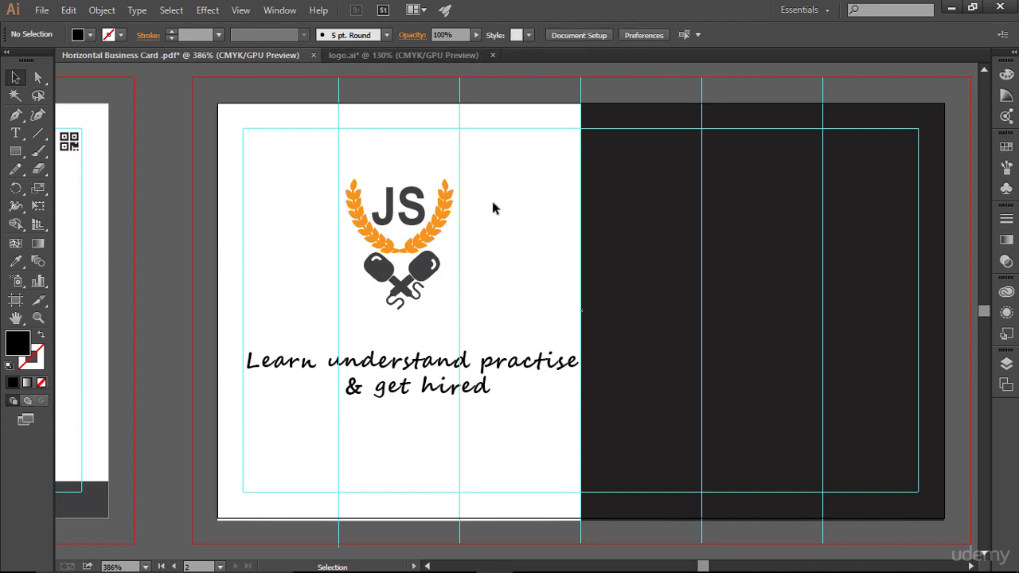
- Set the tagline back to 7 pt and recheck the layout without guides
left_click(465, 376)
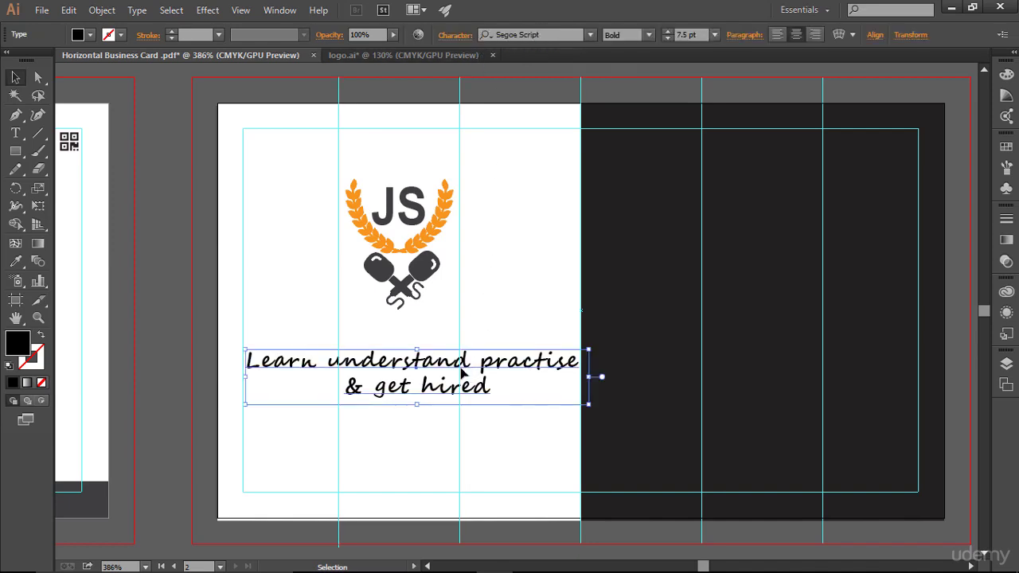
left_click(667, 38)
left_click(567, 239)
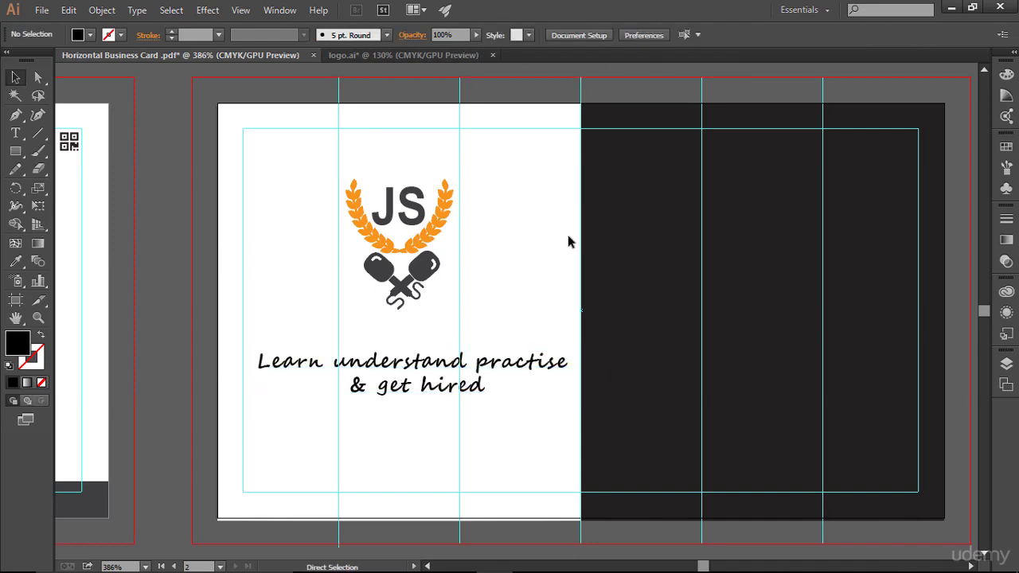
key("ctrl+;")
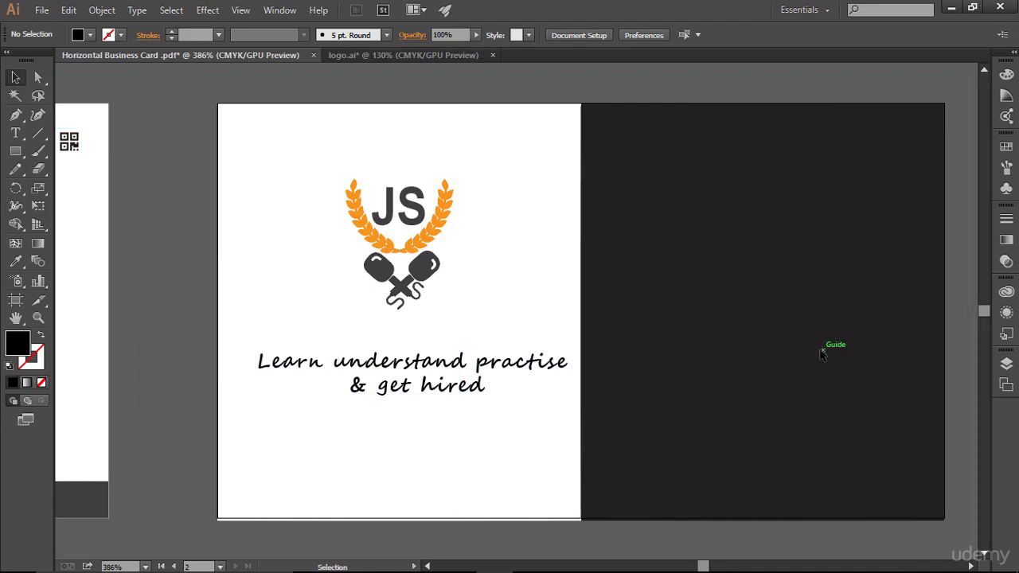
key("ctrl+;")
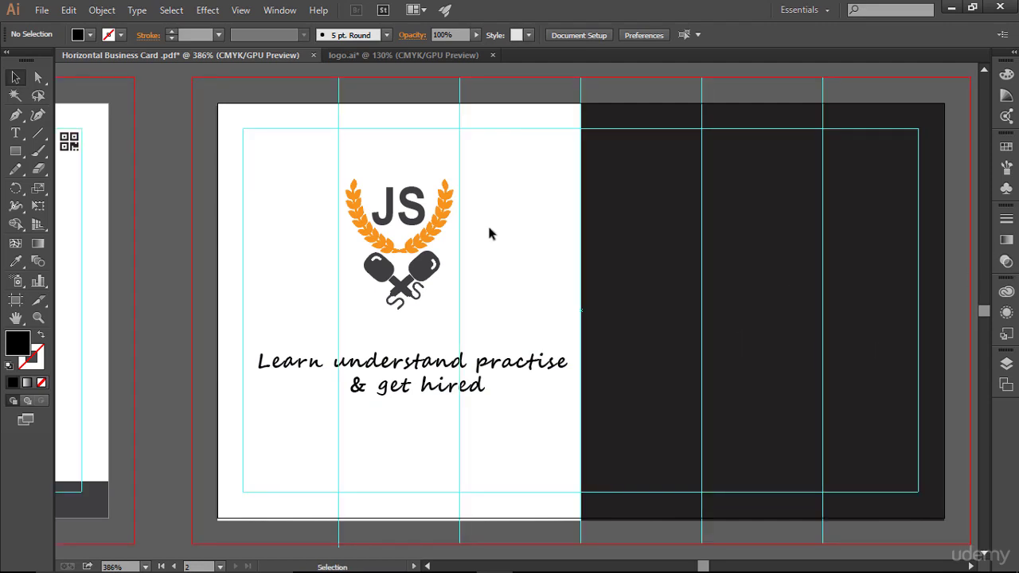
- Colour the tagline with the dark grey swatch from the Swatches panel
left_click(440, 378)
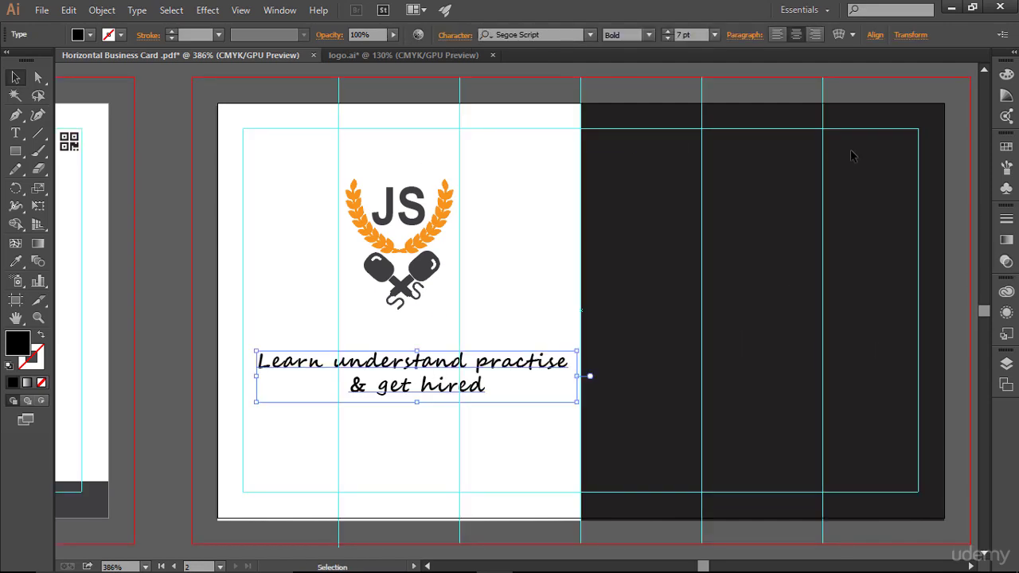
left_click(1007, 146)
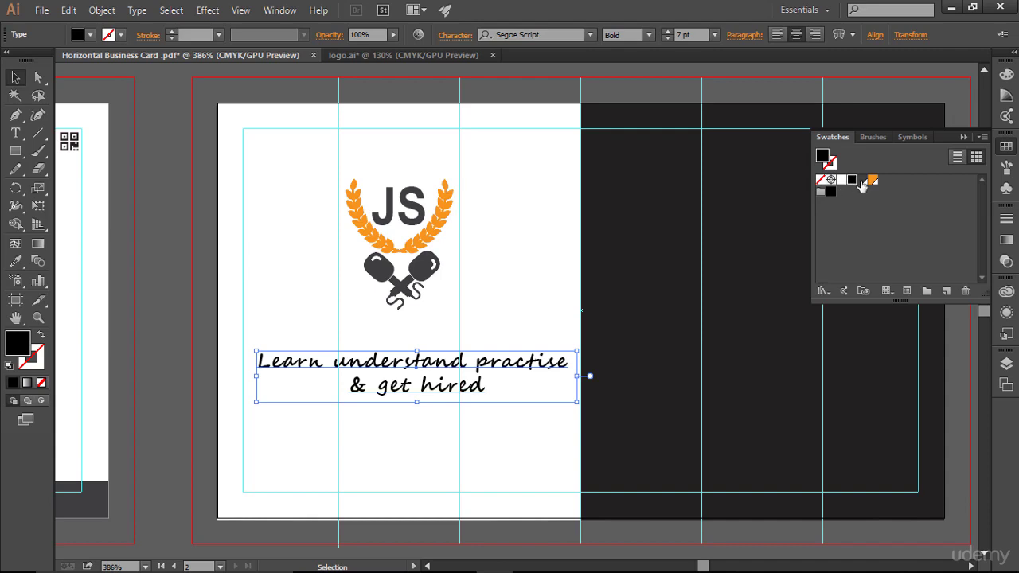
left_click(861, 181)
left_click(543, 231)
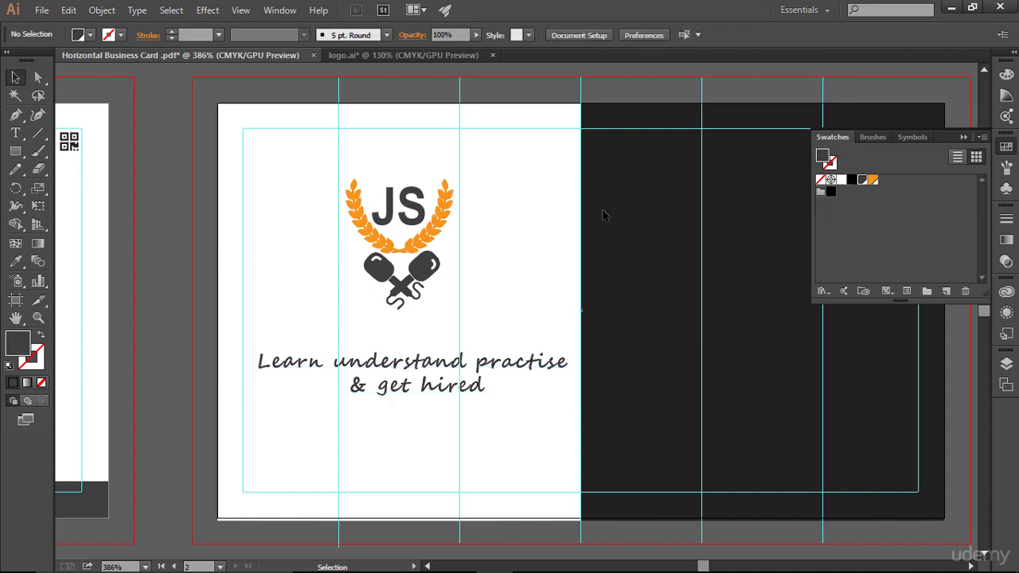
left_click(964, 137)
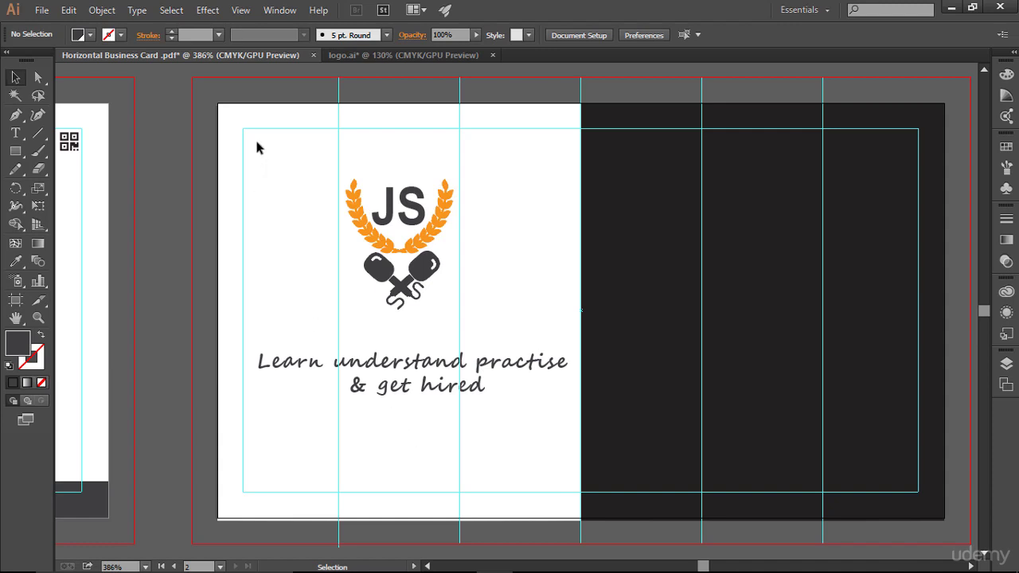
key("space")
- Duplicate the thejsinterview.com web address from the front card
left_click_drag(127, 159, 796, 177)
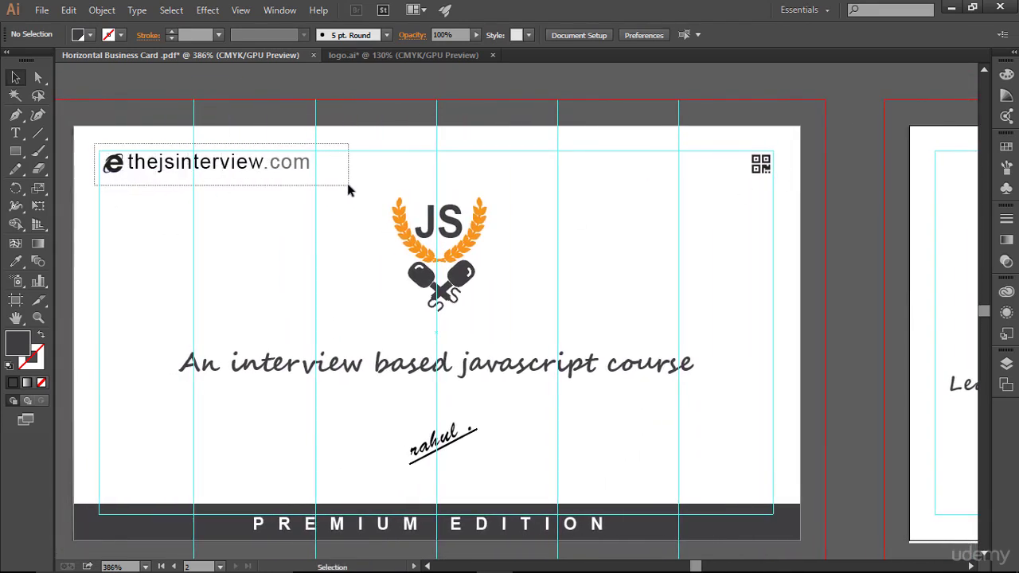
left_click(307, 171)
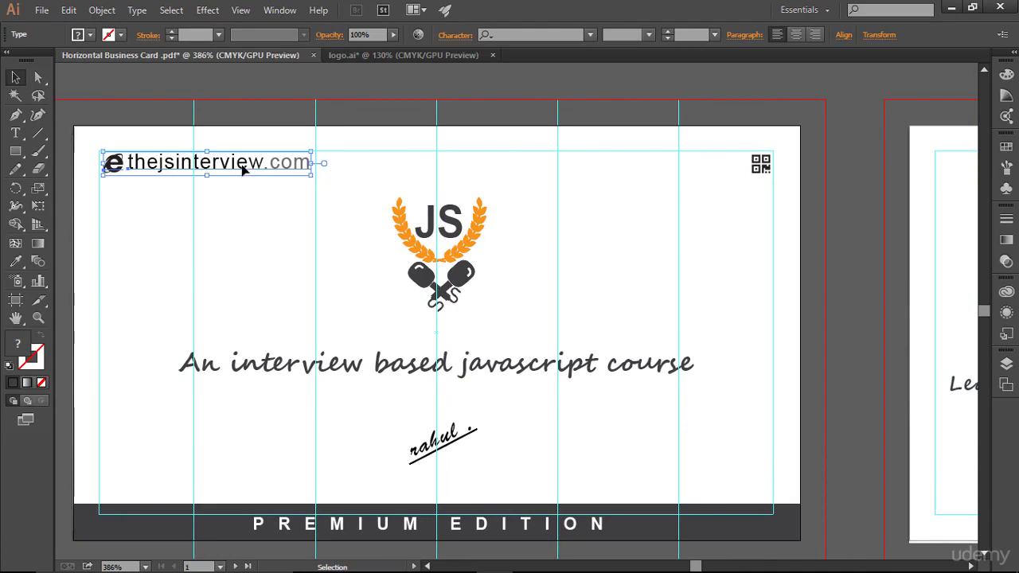
left_click_drag(243, 165, 961, 263)
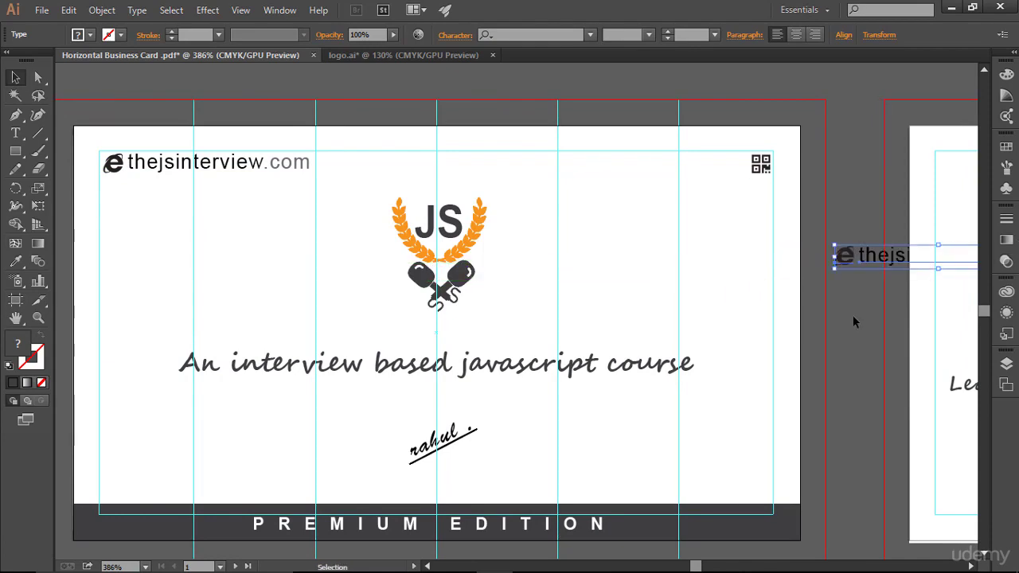
left_click_drag(839, 320, 286, 329)
- Move the web address copy to the back card's top above the JS logo and bring it to front
left_click(308, 269)
left_click_drag(324, 271, 430, 180)
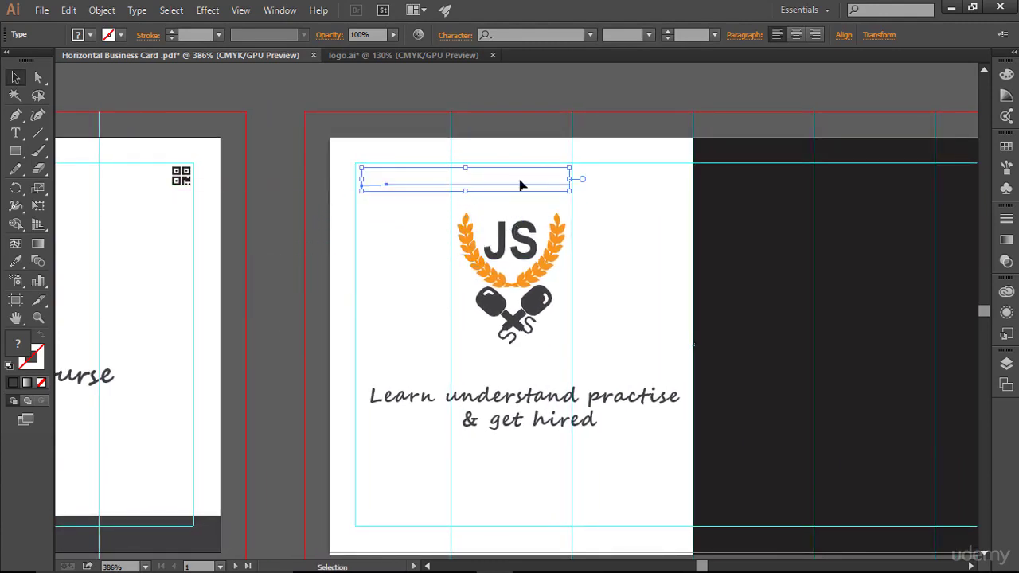
right_click(468, 175)
mouse_move(547, 303)
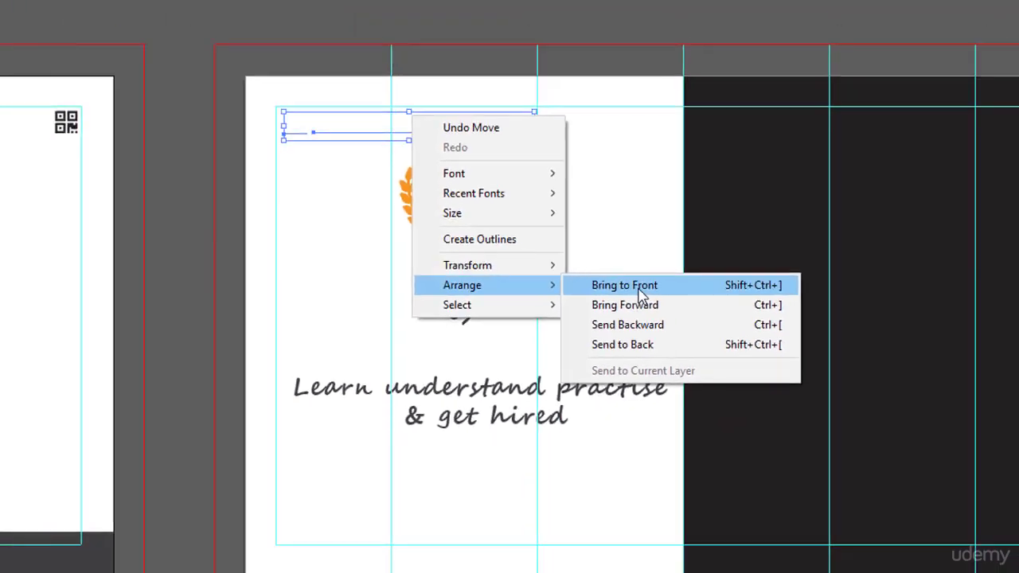
left_click(641, 293)
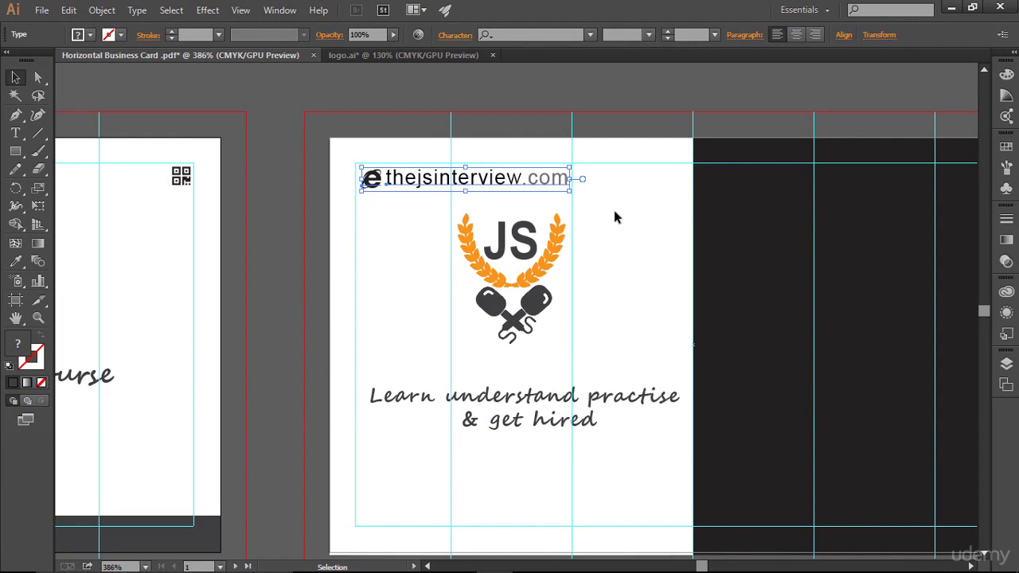
left_click(468, 200)
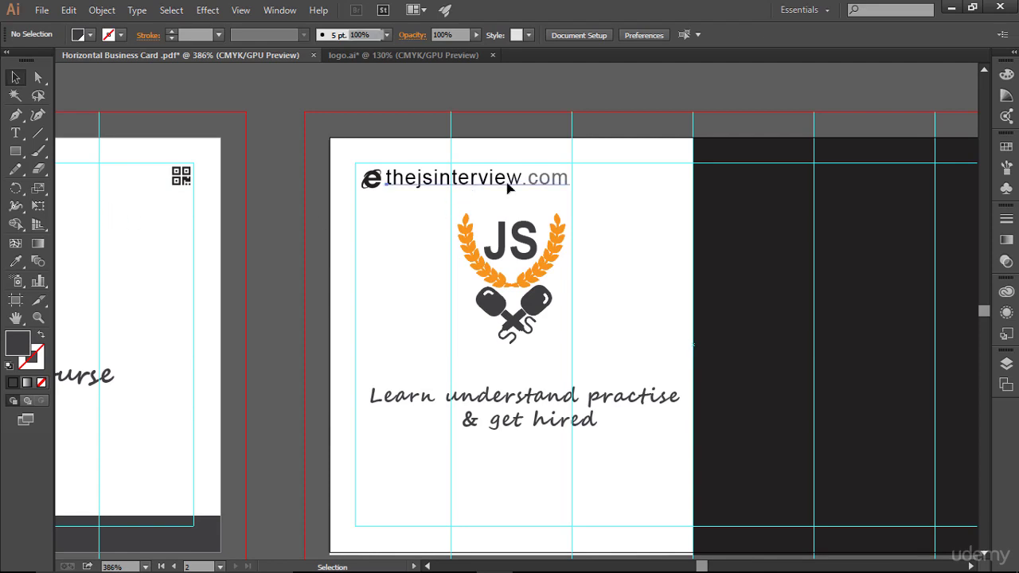
- Set the thejsinterview.com URL text to 5.5 pt after trying 5 and 6 pt
left_click(471, 181)
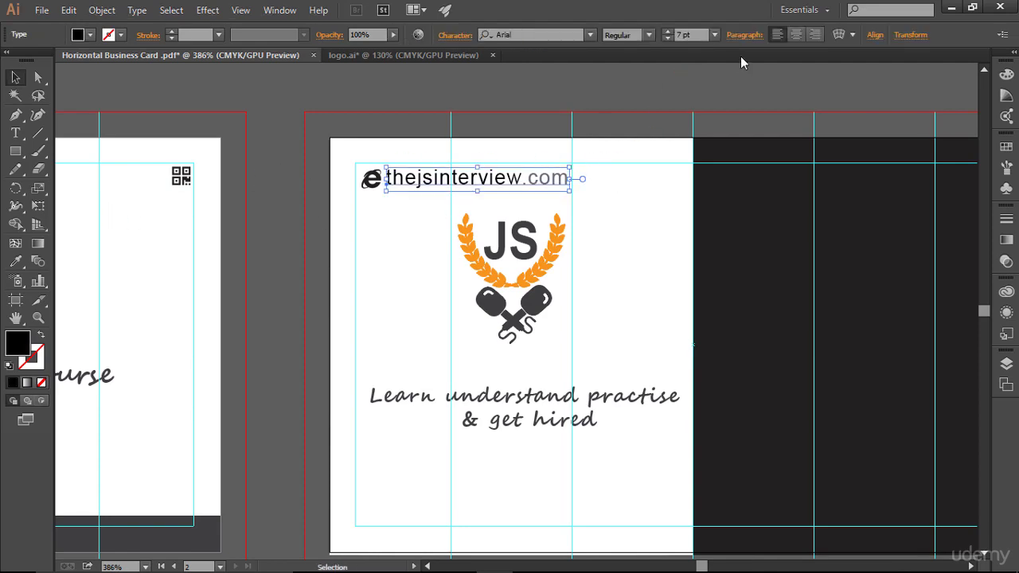
left_click(667, 37)
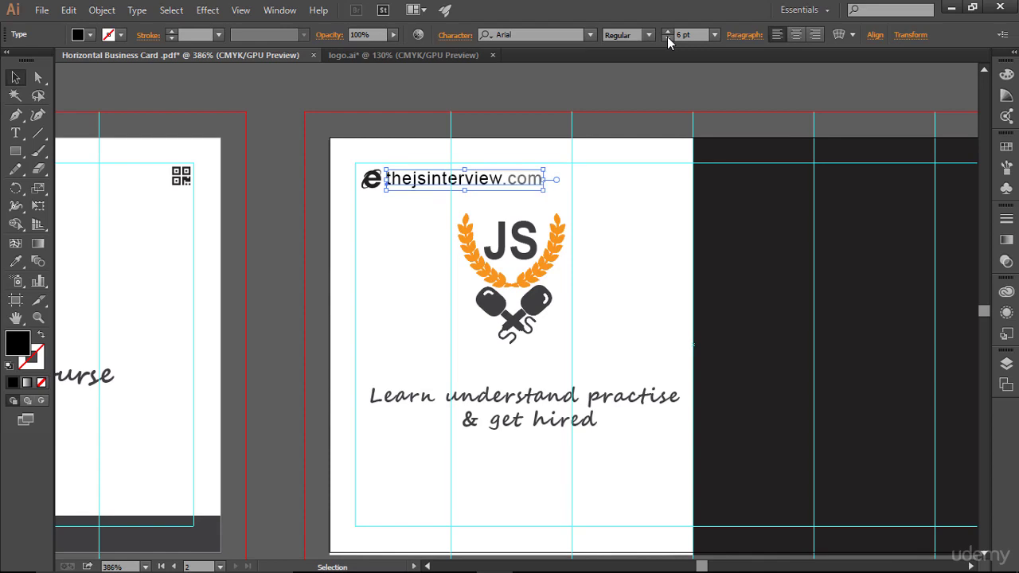
left_click(667, 37)
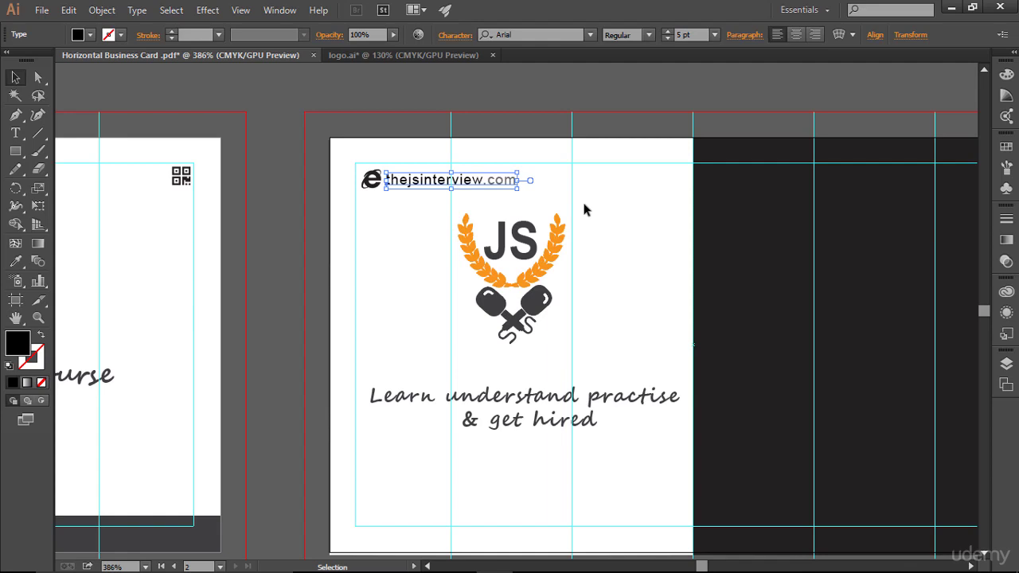
left_click(667, 32)
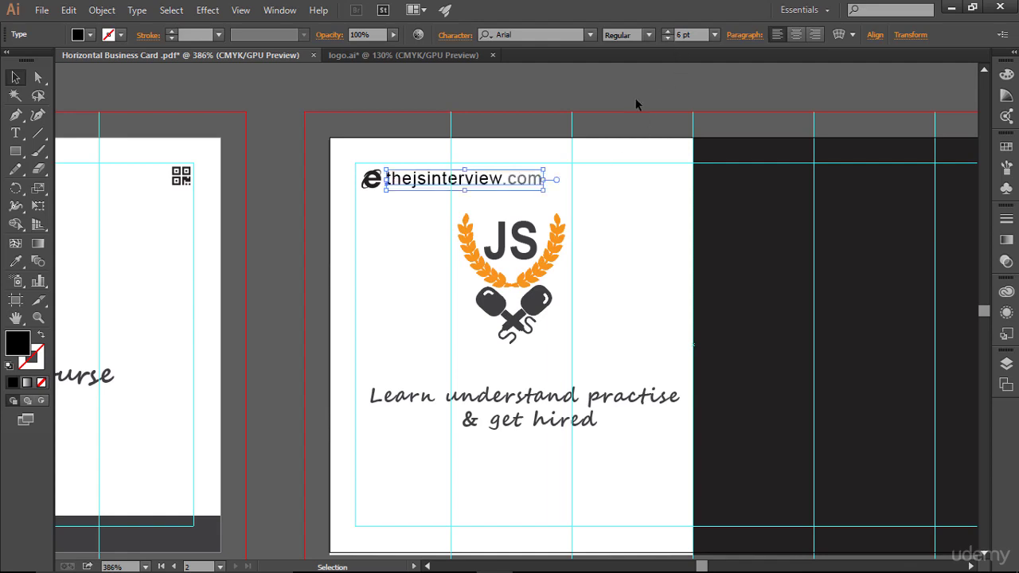
left_click(595, 204)
left_click(555, 183)
type("5.5")
key("Return")
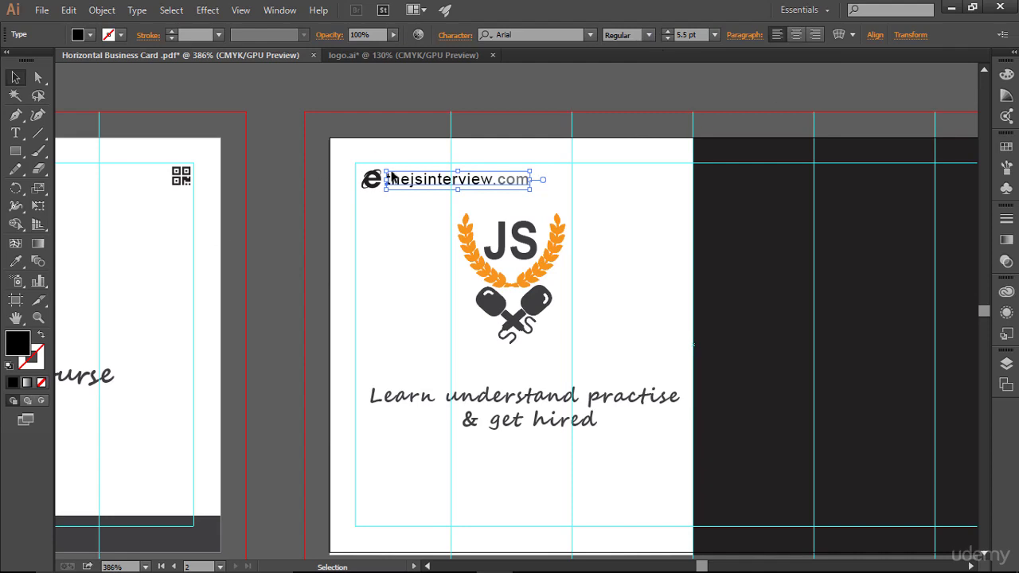
- Shrink the web icon to about 4 pt and nudge it left of the URL
left_click(379, 177)
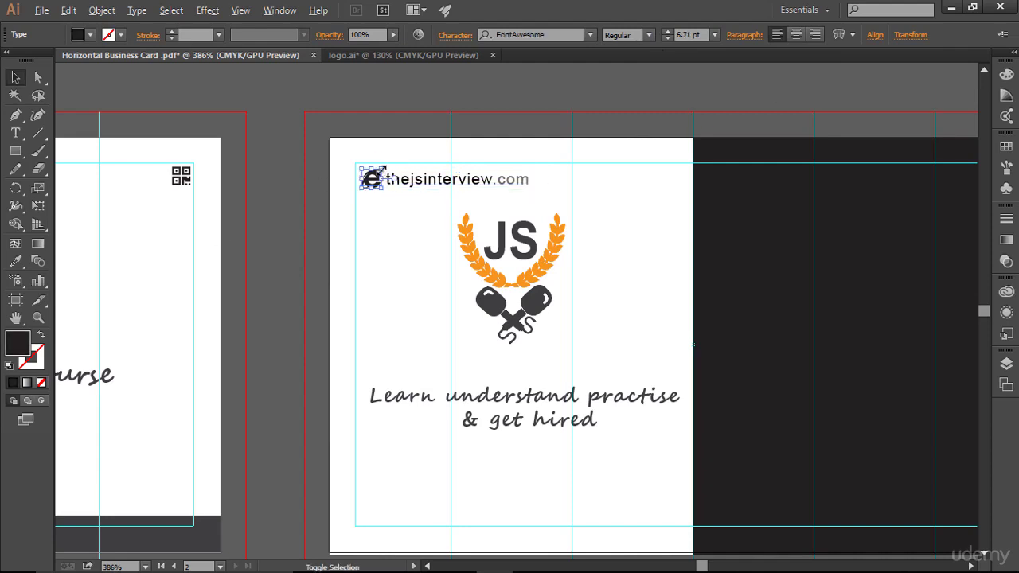
left_click_drag(382, 178, 374, 178)
left_click(425, 227)
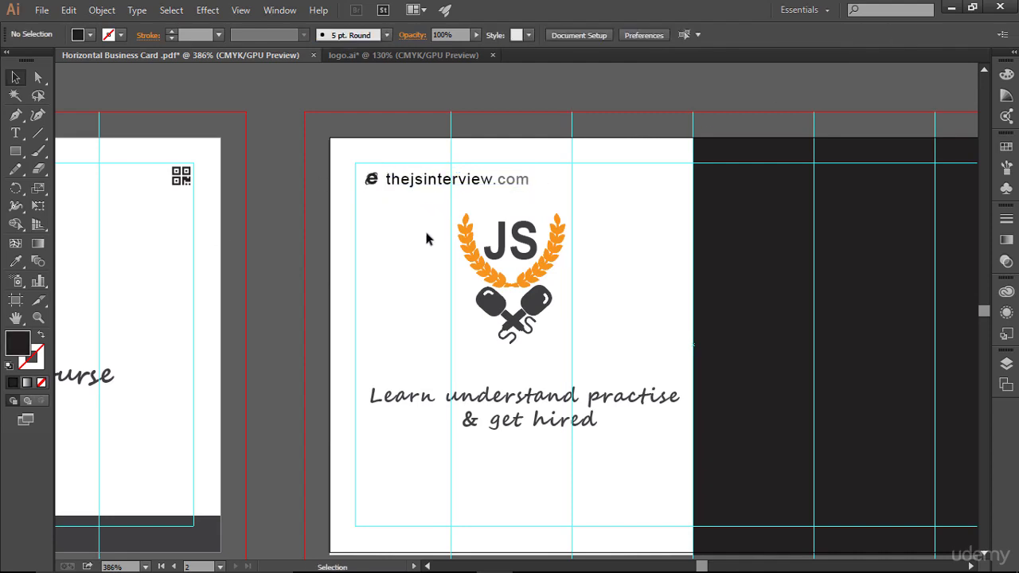
left_click(375, 180)
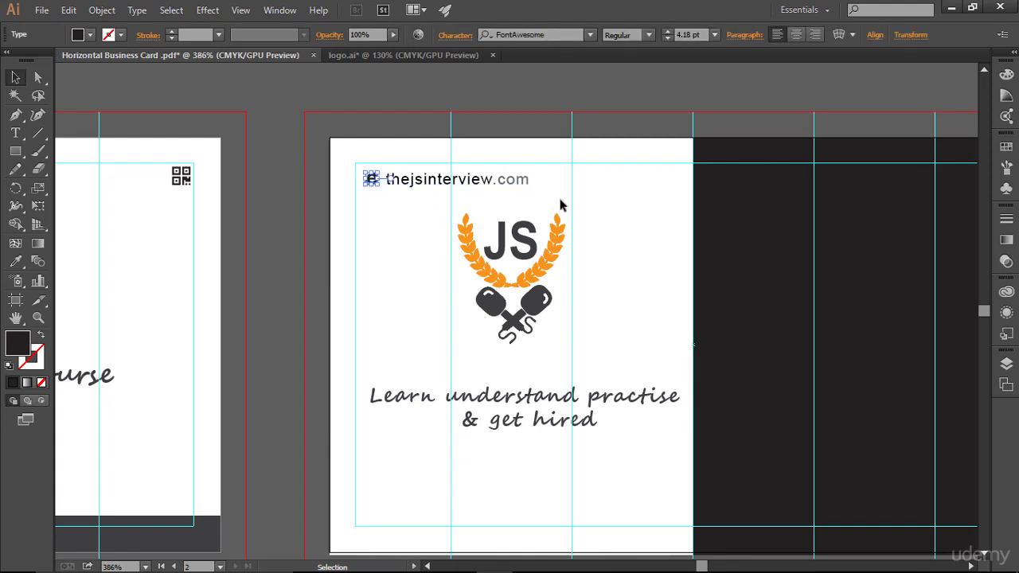
key("Left")
key("Left")
left_click(565, 196)
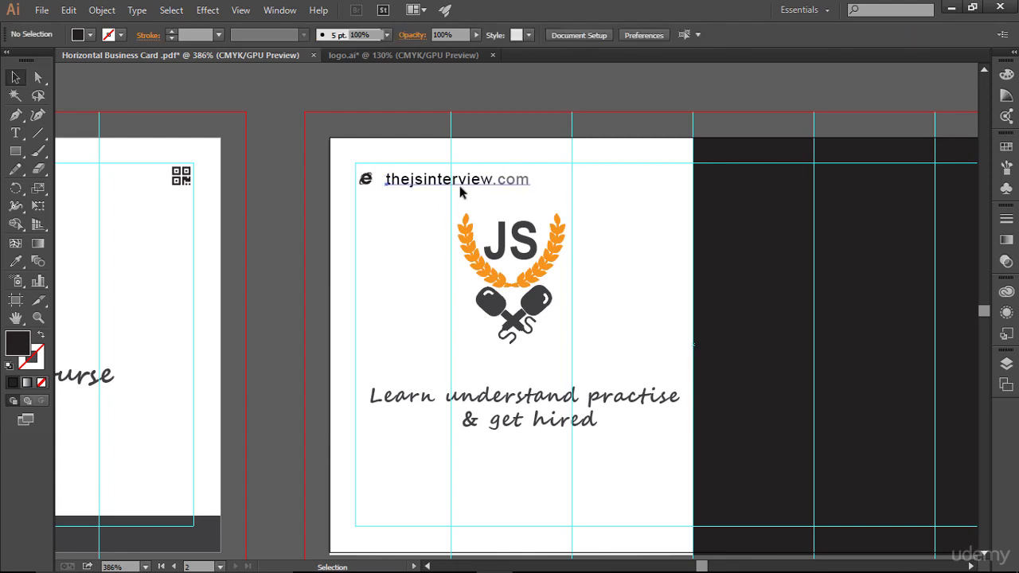
left_click(460, 188)
left_click(573, 201)
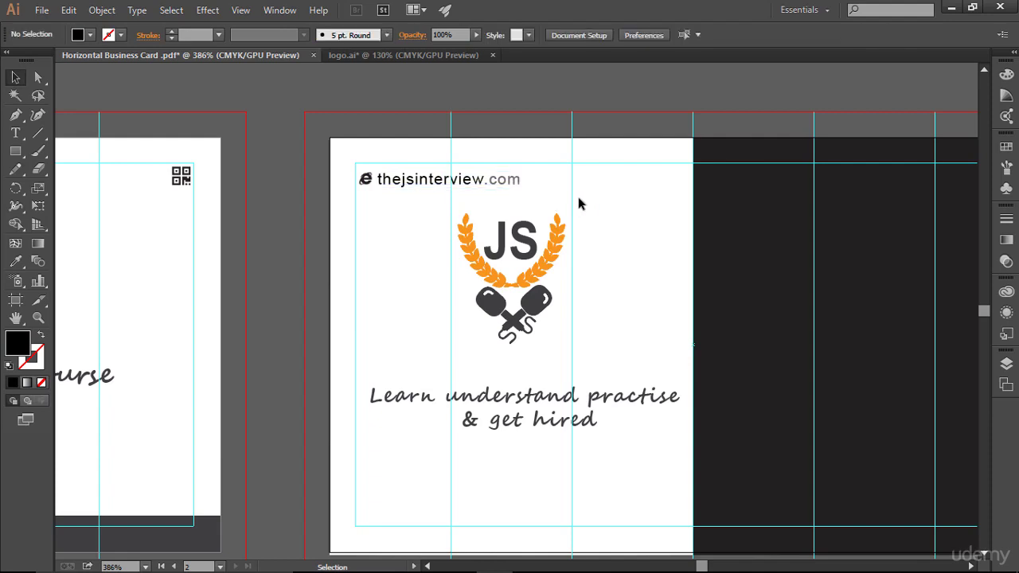
- Enlarge the web icon to about 5.24 pt and nudge the icon and URL snugly together
left_click(368, 182)
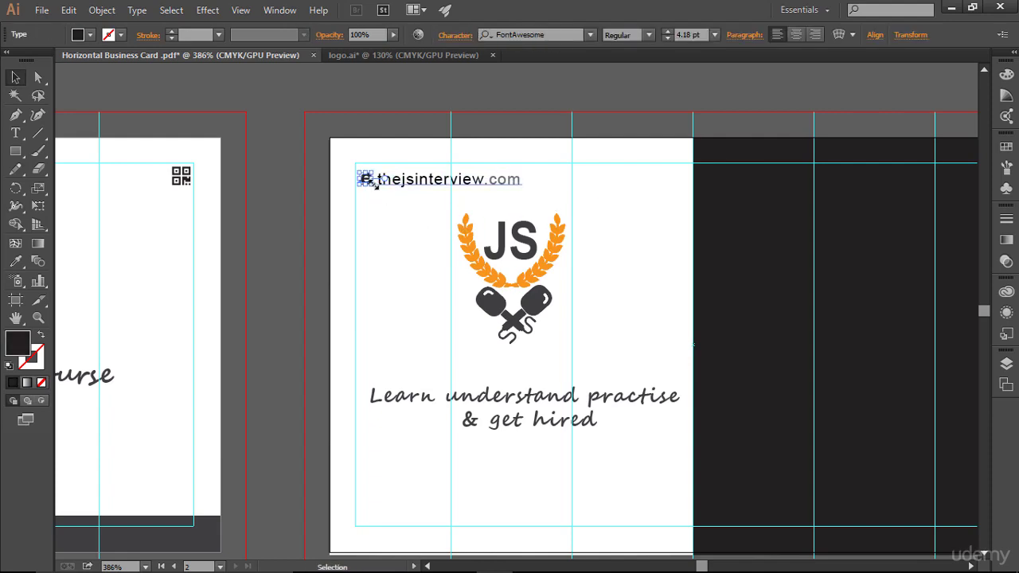
left_click_drag(371, 185, 375, 189)
key("ctrl+shift+a")
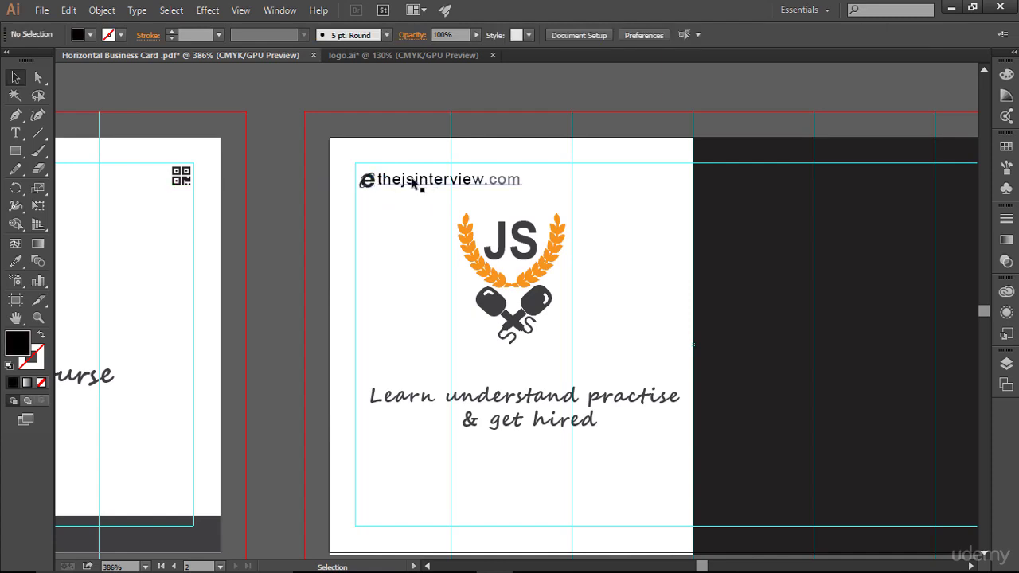
left_click(368, 183)
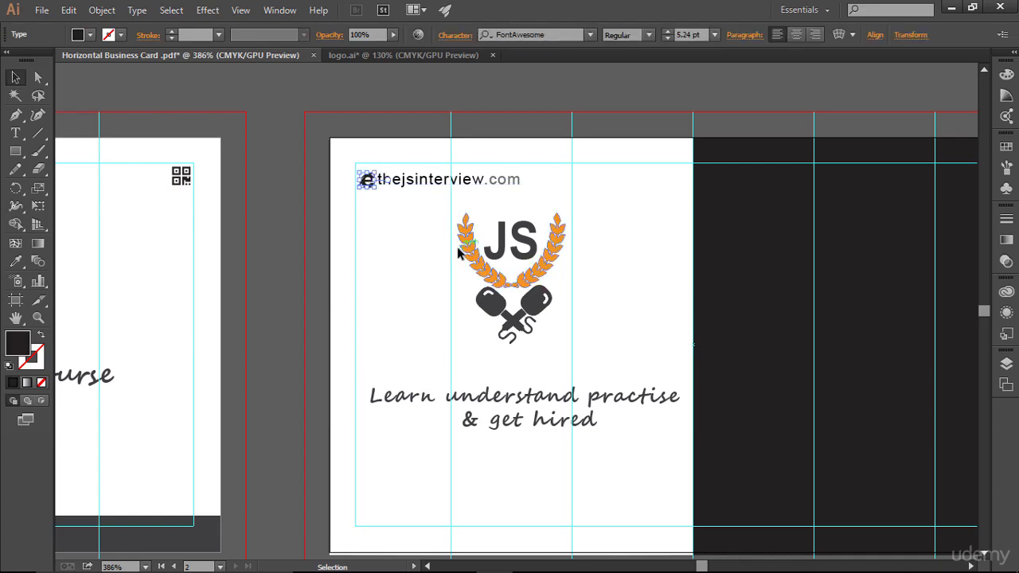
key("Left")
key("Left")
key("Left")
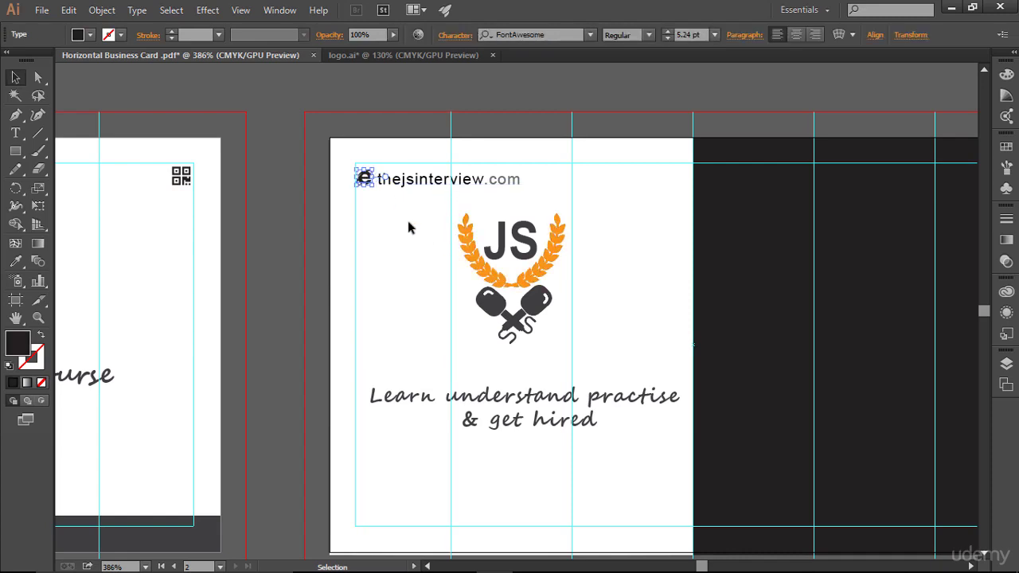
key("ctrl+shift+a")
left_click(443, 183)
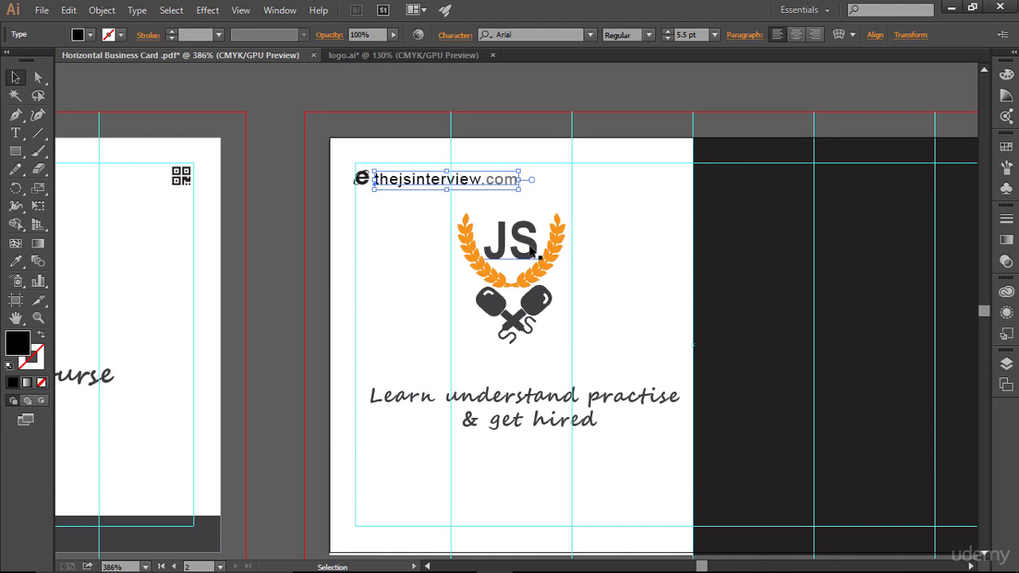
key("Up")
key("Left")
key("ctrl+shift+a")
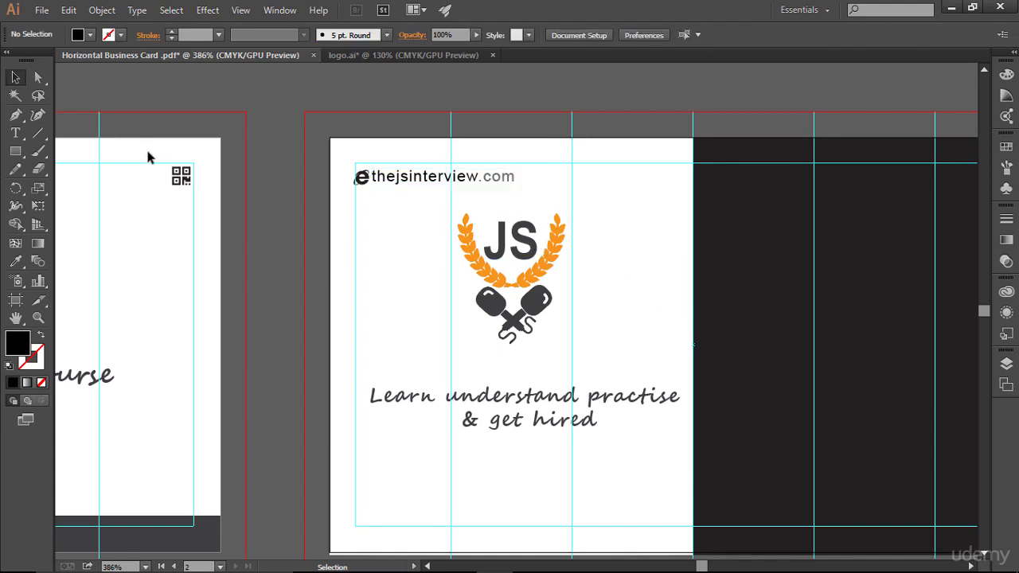
- Alt-drag a copy of the QR icon to the white half's top-right, bring it to front, and shrink it
left_click(182, 177)
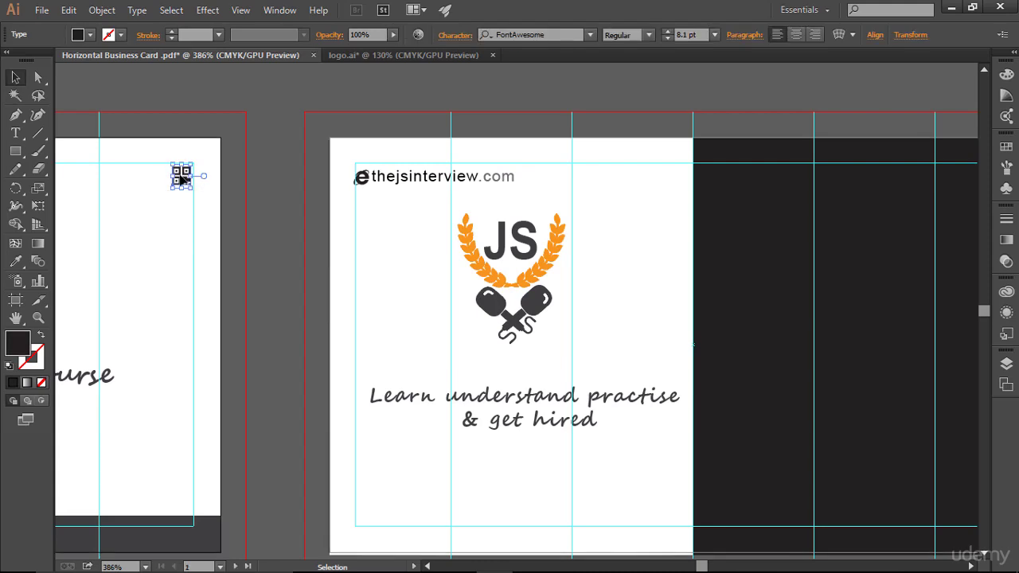
left_click_drag(181, 177, 672, 173)
right_click(682, 177)
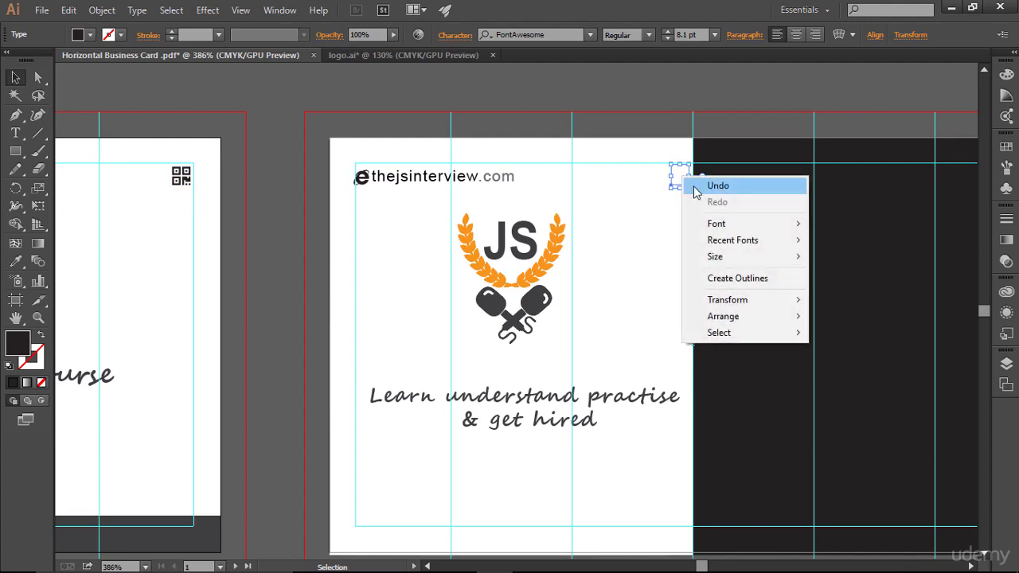
mouse_move(760, 322)
left_click(842, 315)
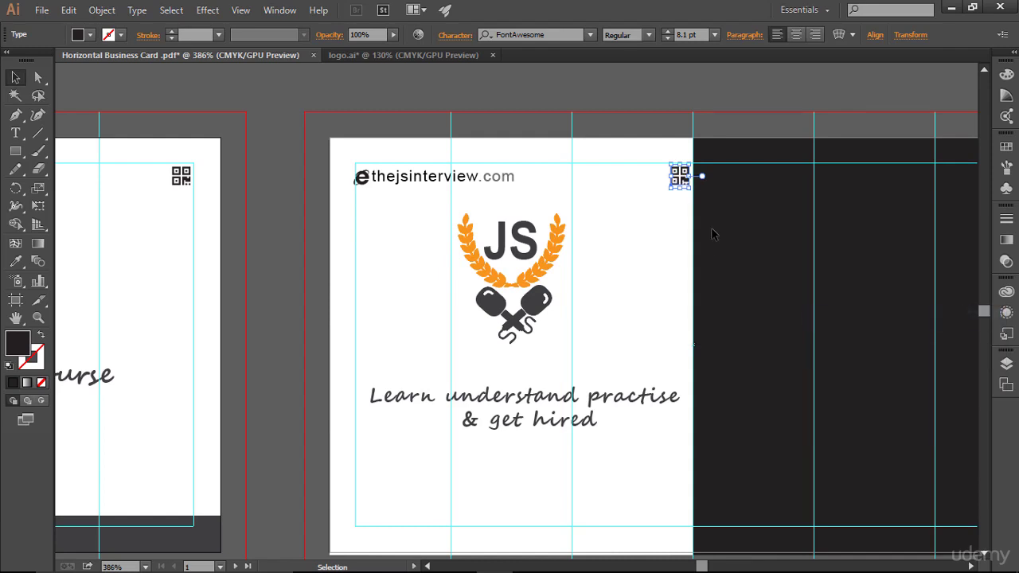
left_click_drag(690, 190, 685, 185)
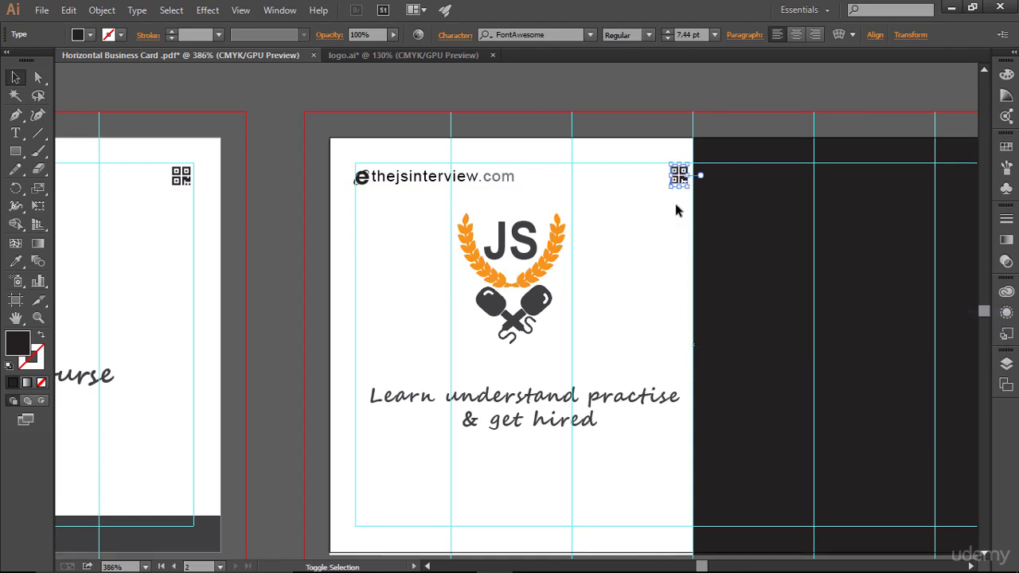
left_click(676, 210)
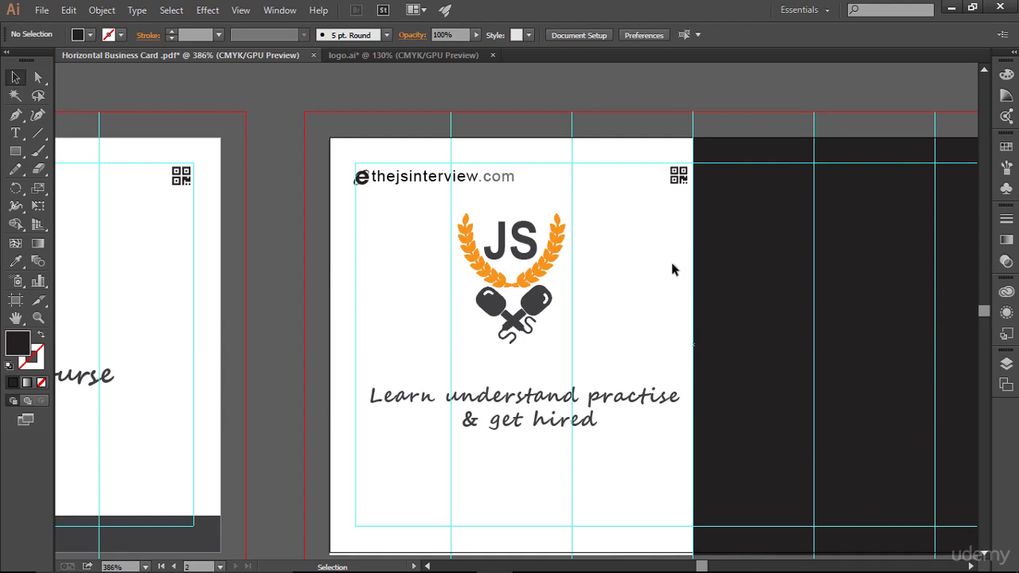
- Nudge the JS logo down slightly
left_click_drag(435, 214, 594, 327)
key("Down")
key("Down")
left_click(649, 303)
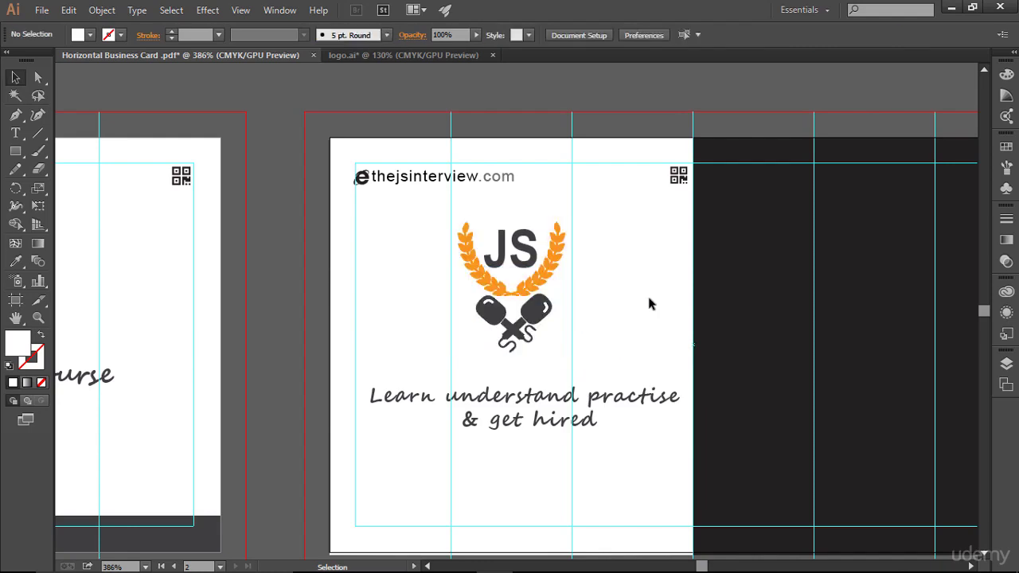
- Bring the front card's bottom band into view and select its dark bar and PREMIUM EDITION text
scroll(649, 304, "down", 2)
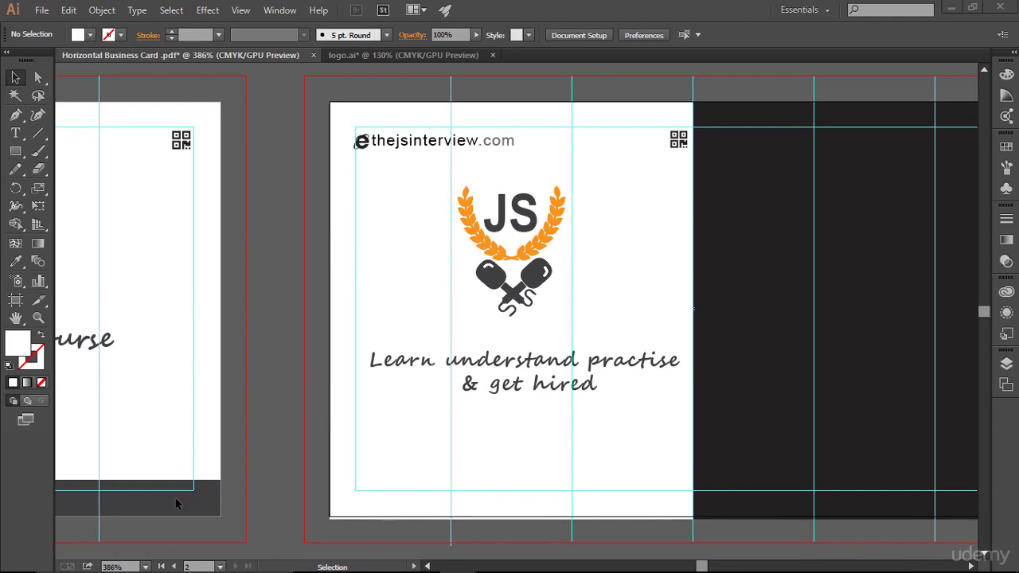
scroll(175, 498, "down", 4)
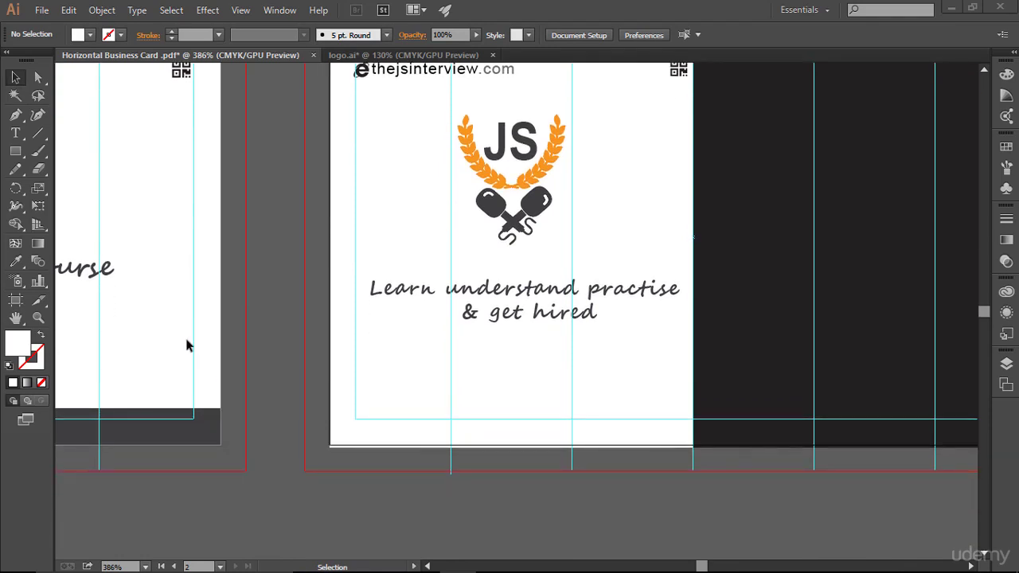
left_click_drag(189, 294, 662, 321)
left_click_drag(471, 382, 537, 472)
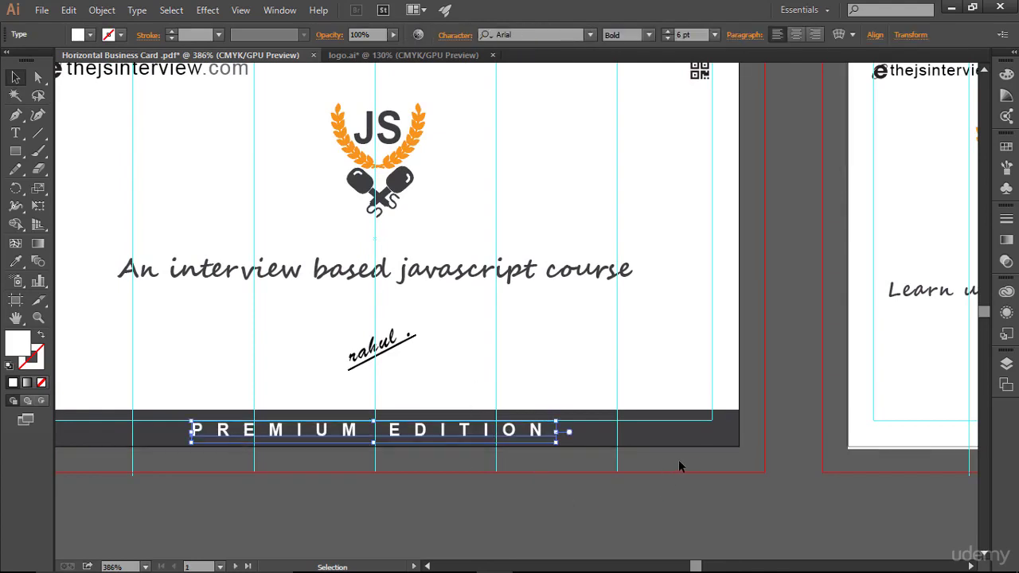
left_click(1007, 363)
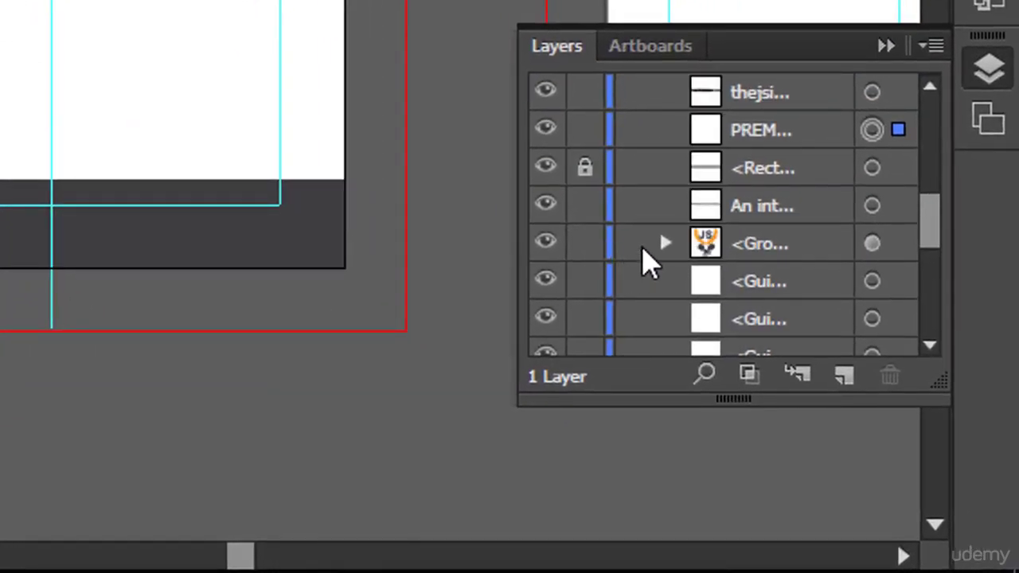
left_click(873, 169)
left_click(586, 169)
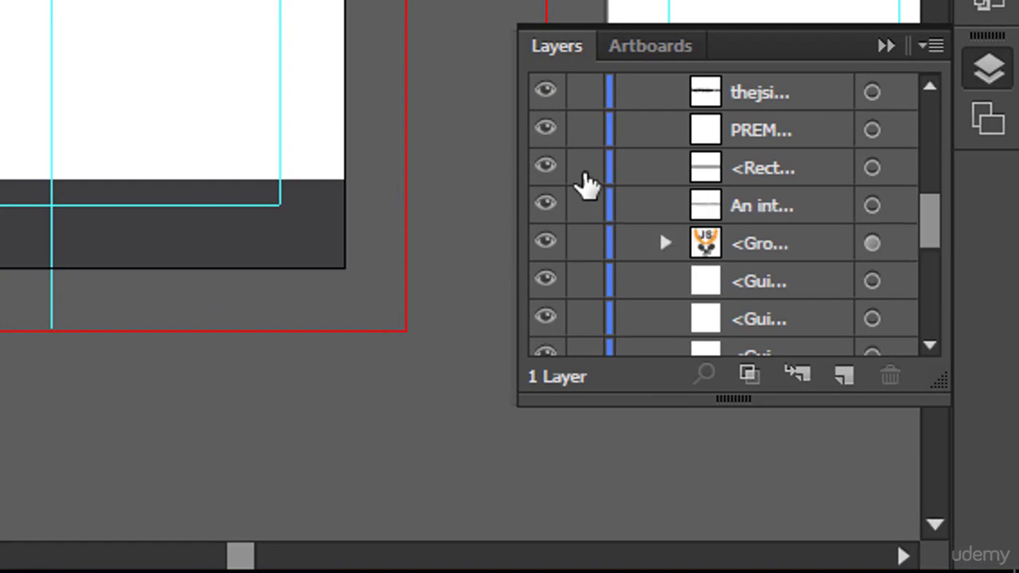
left_click(875, 168)
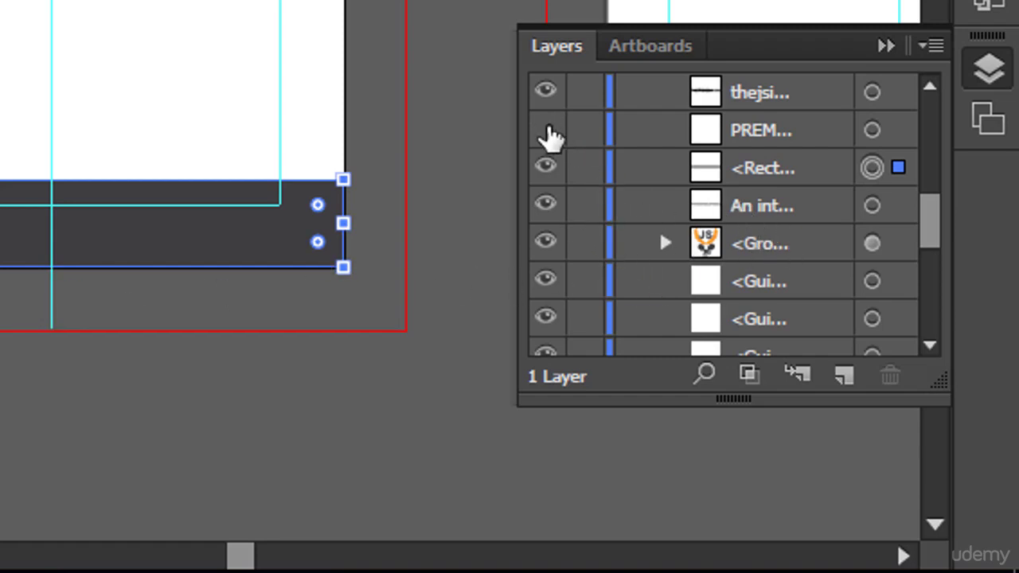
left_click(872, 130, "shift")
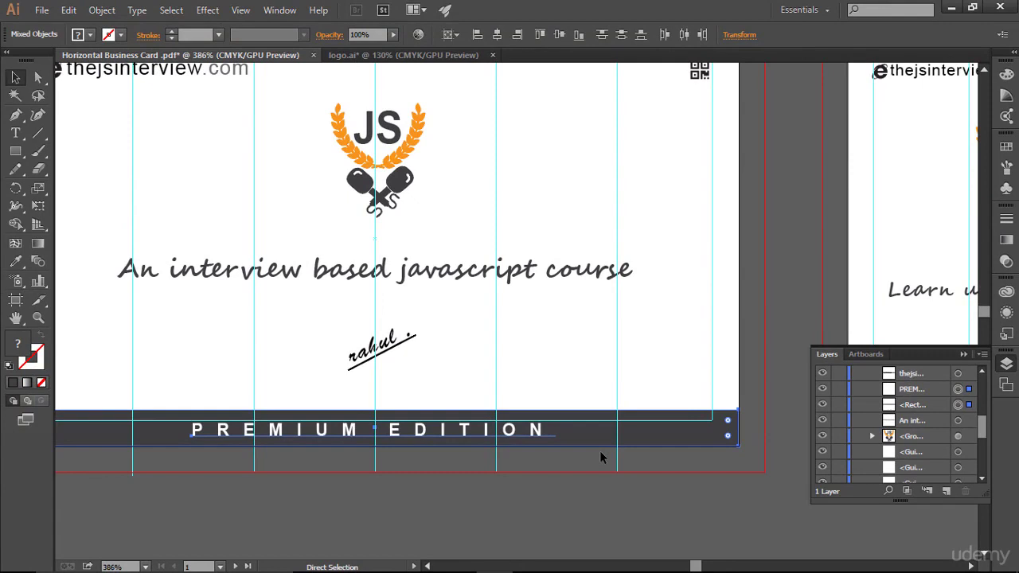
- Lock the dark bar rectangle and PREMIUM EDITION text, then pan back to the card back
key("v")
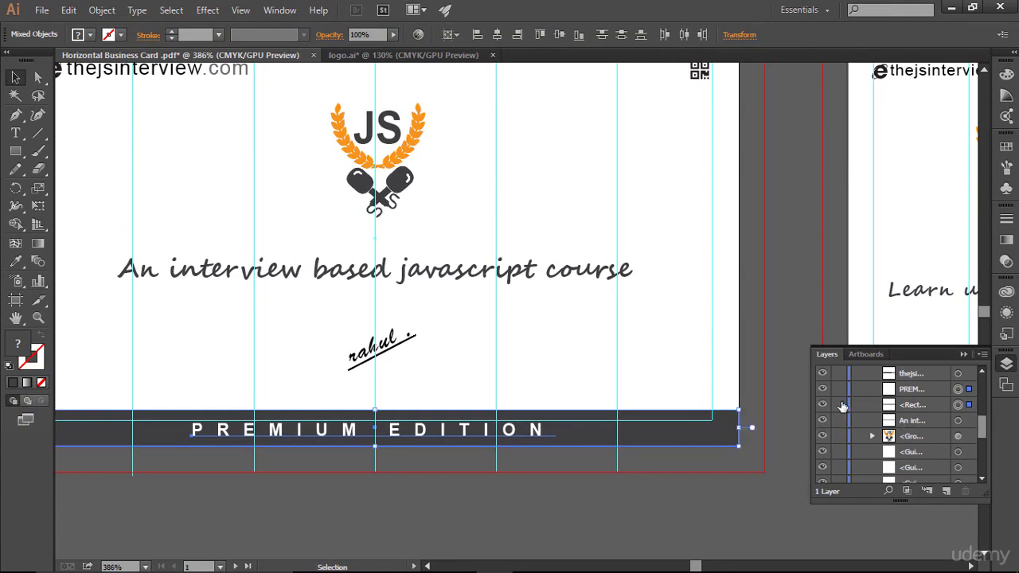
left_click(840, 405)
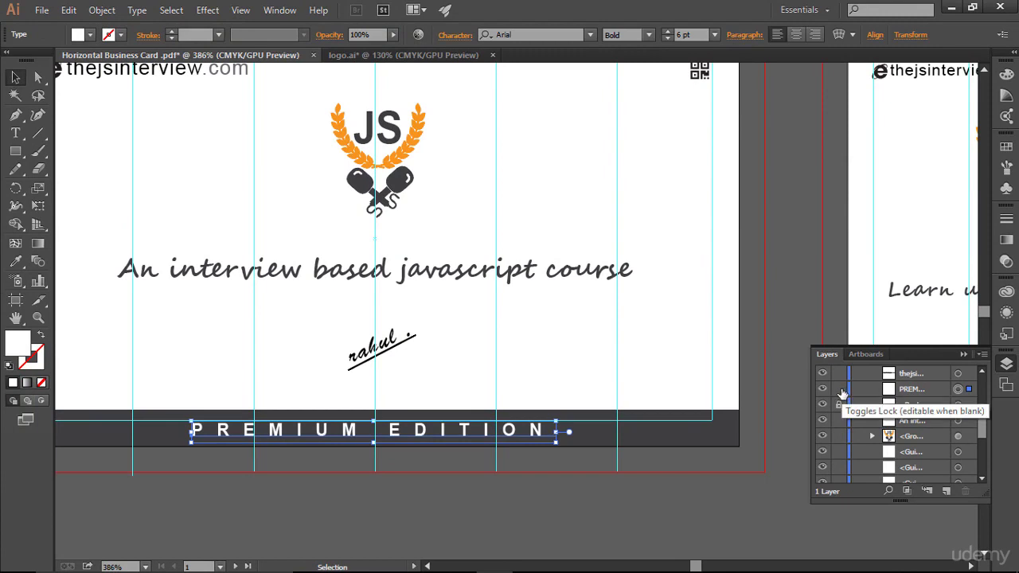
left_click(840, 390)
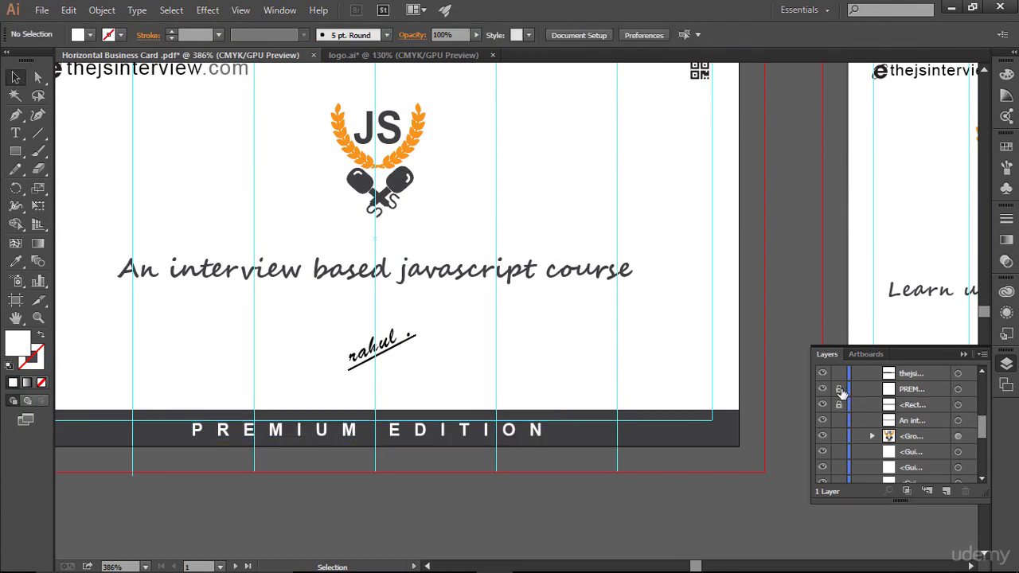
left_click(965, 353)
left_click_drag(564, 309, 96, 305)
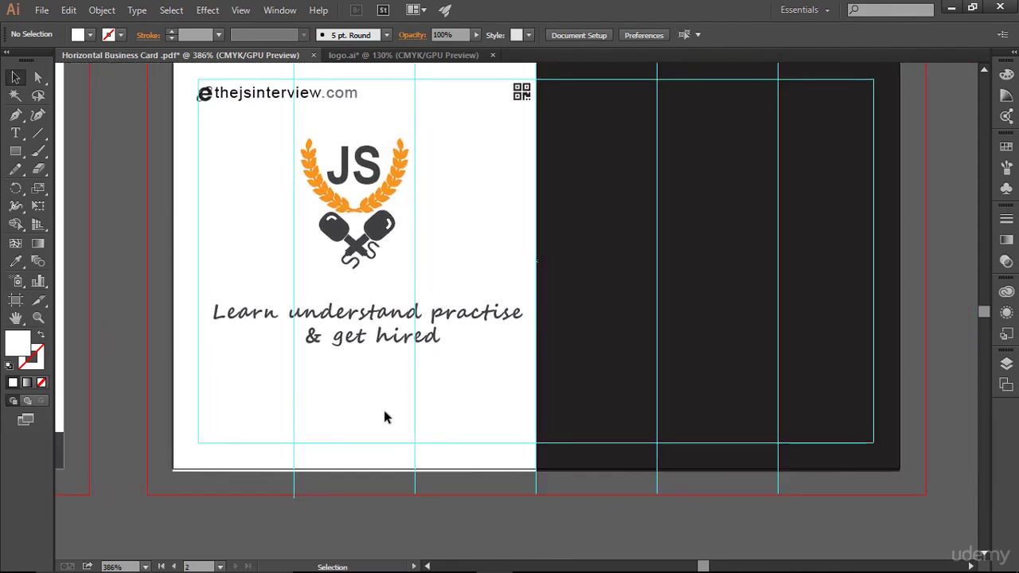
- Paste in Place the charcoal PREMIUM EDITION band across the card back's bottom edge, then show Layers
key("ctrl+shift+v")
key("ctrl+shift+v")
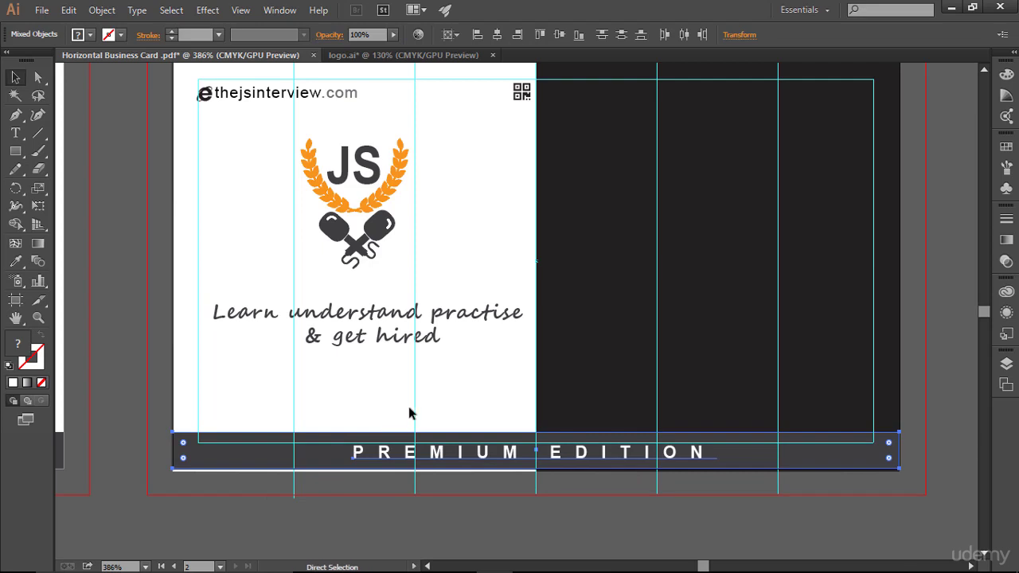
left_click(861, 518)
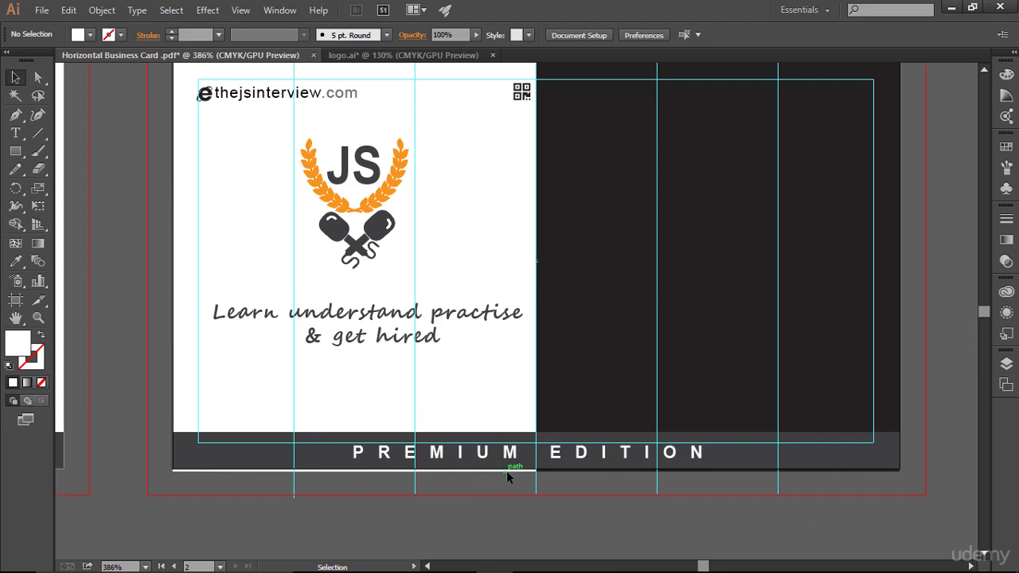
left_click(1007, 363)
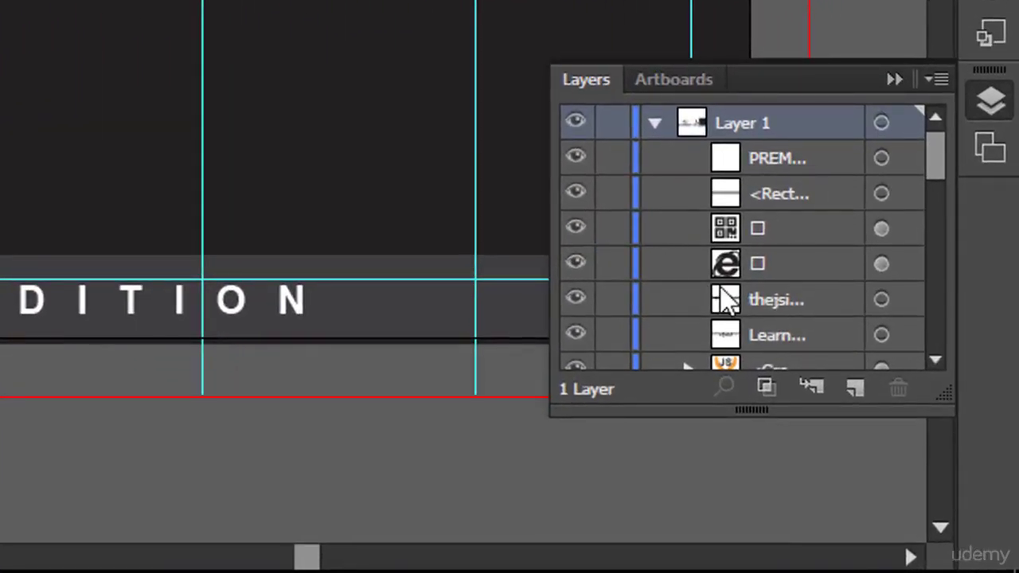
- Unlock both background rectangles, fit the white half's bottom edge to the bar, and relock it
scroll(723, 289, "down", 3)
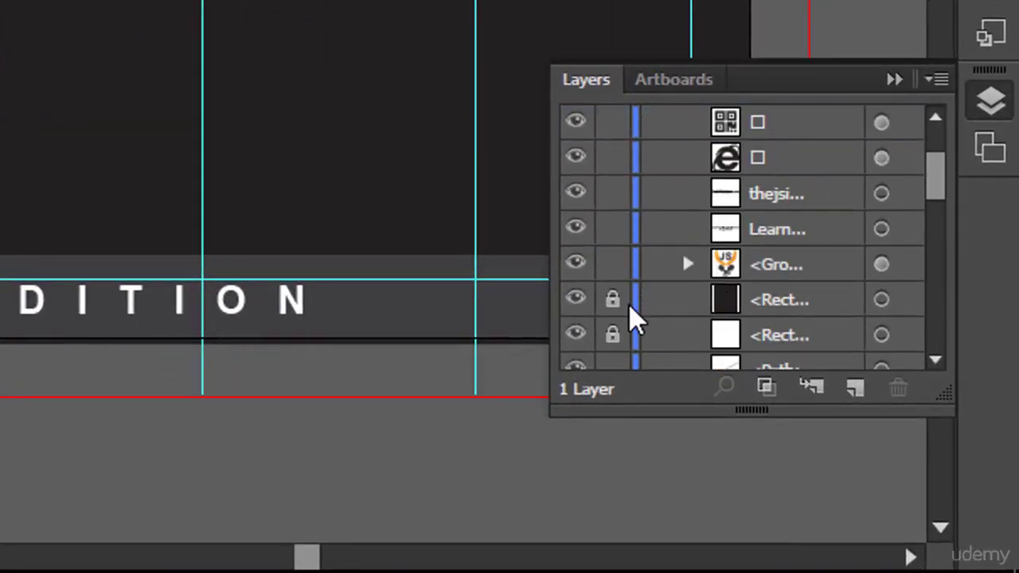
scroll(653, 318, "down", 3)
left_click(615, 229)
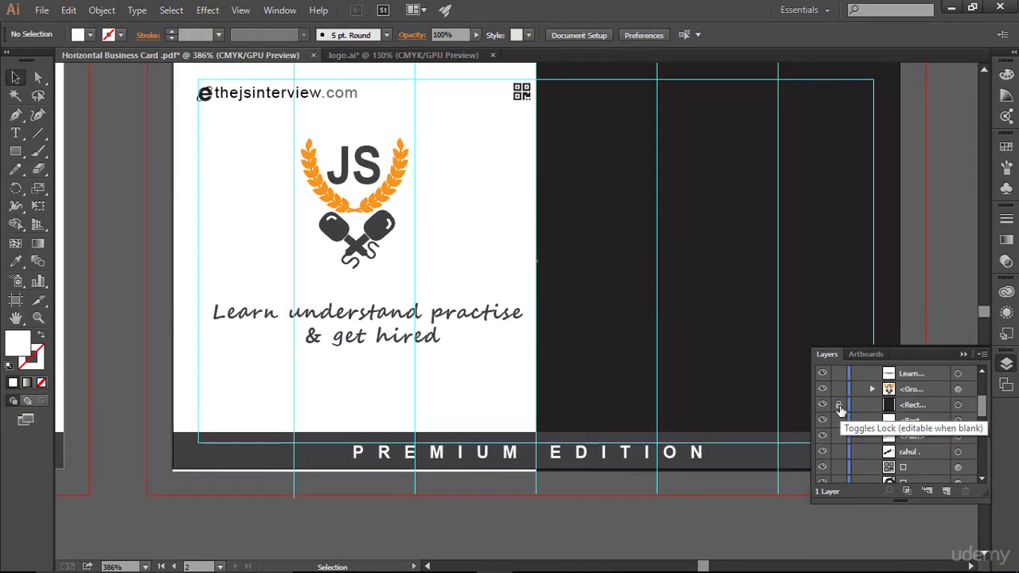
left_click(620, 202)
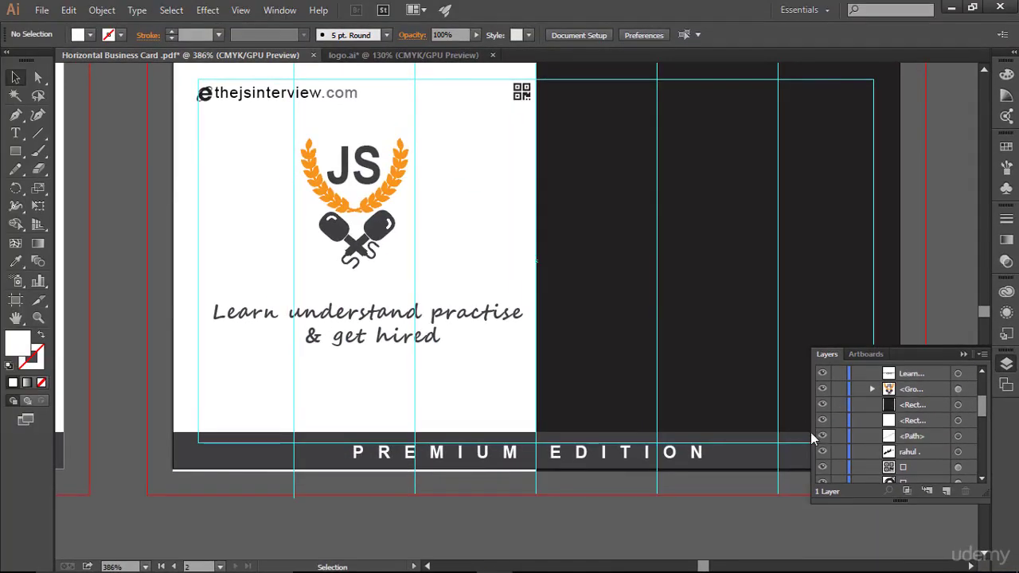
left_click(329, 470)
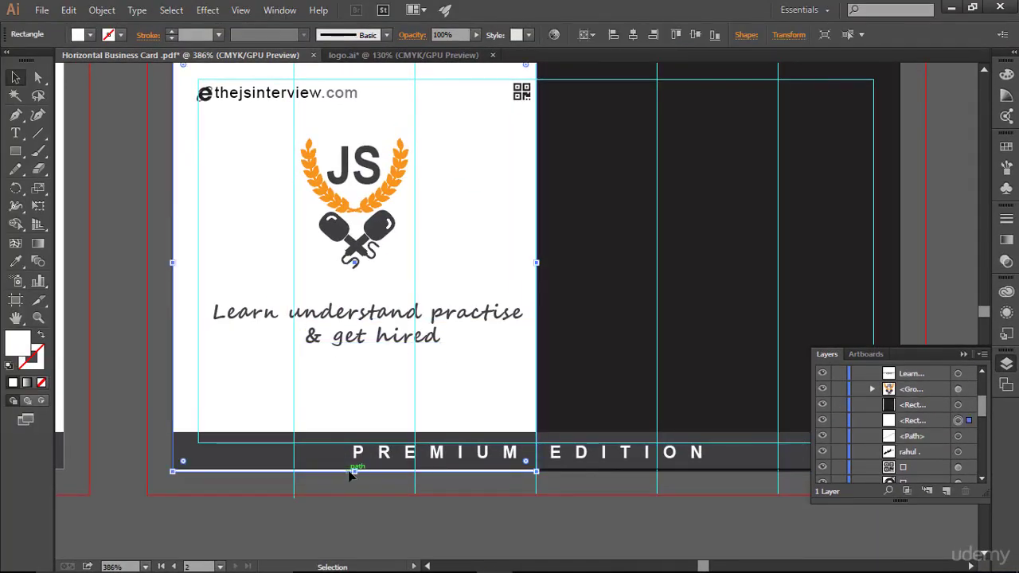
left_click_drag(354, 471, 355, 469)
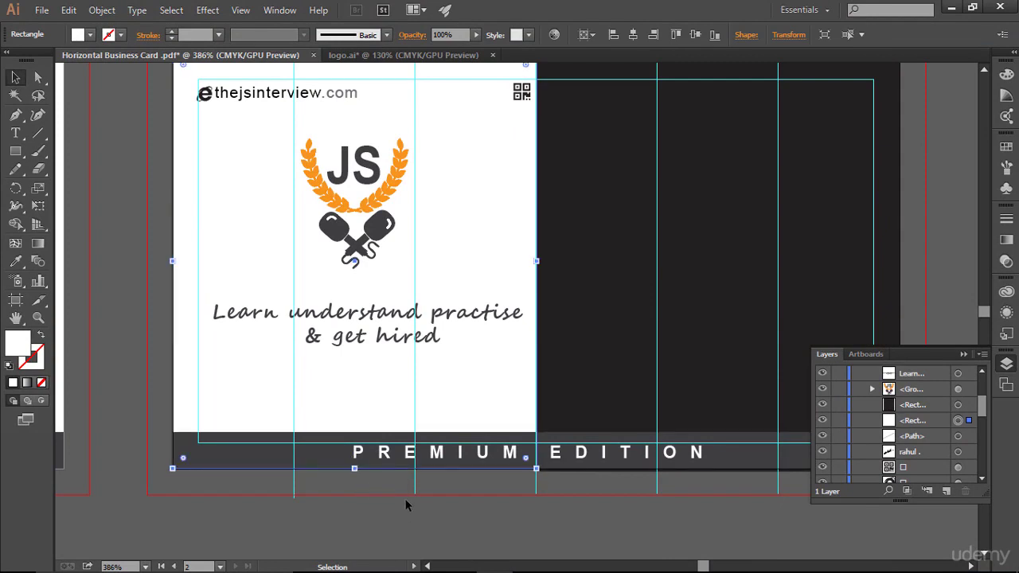
left_click(839, 420)
- Raise the charcoal half's bottom edge slightly and lock it again
left_click(838, 404)
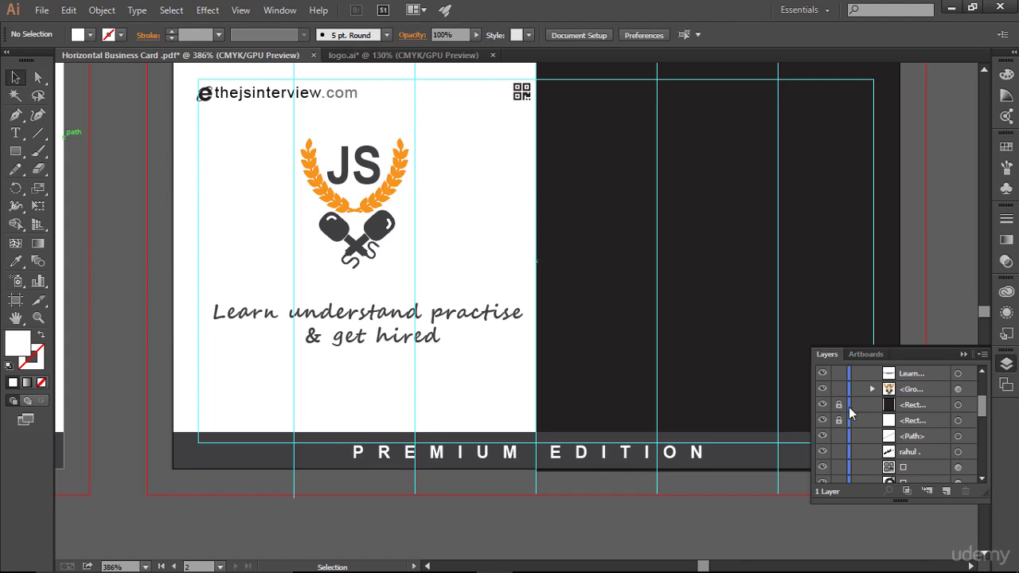
left_click(838, 405)
left_click(958, 405)
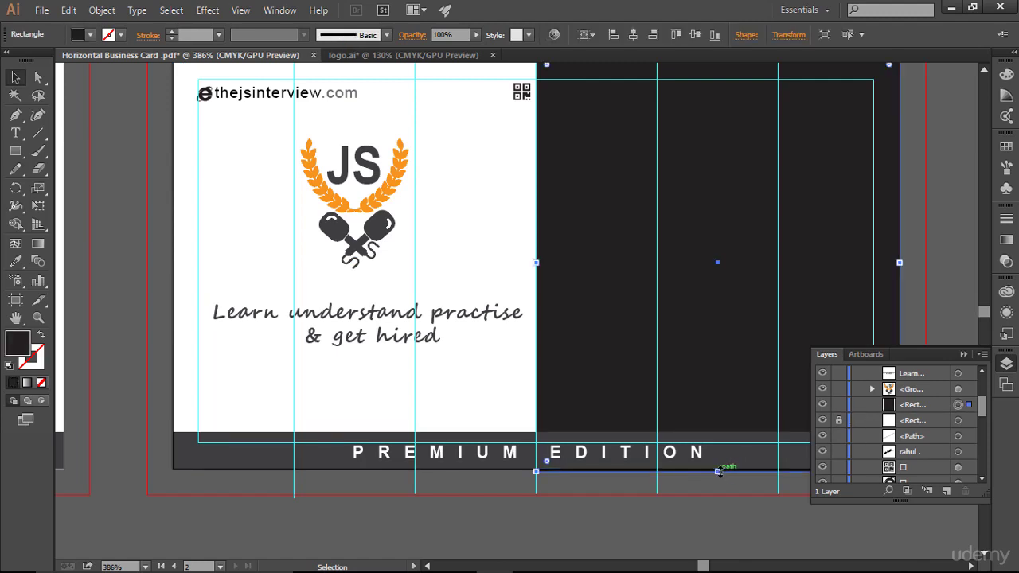
left_click_drag(718, 471, 717, 468)
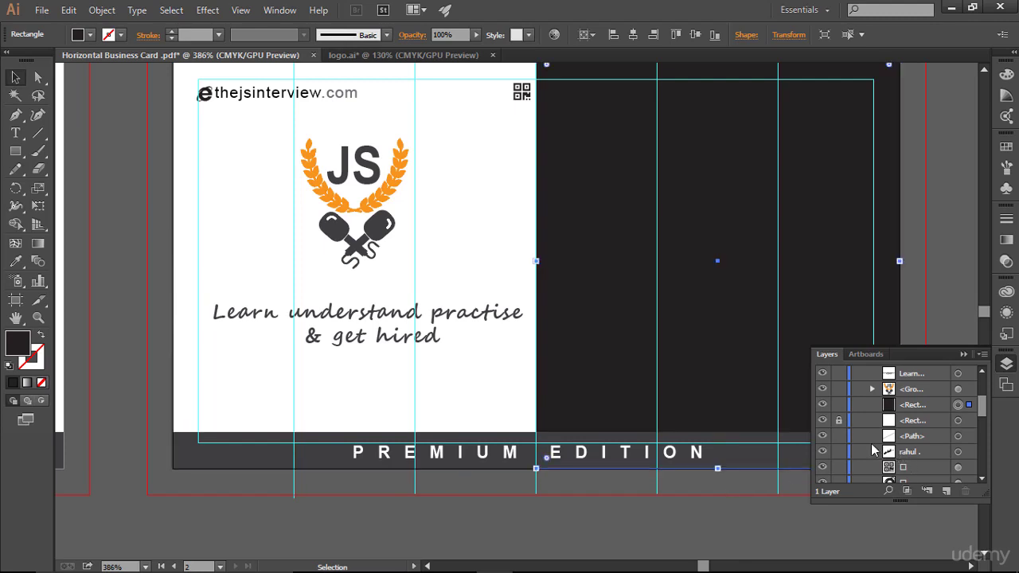
left_click(840, 406)
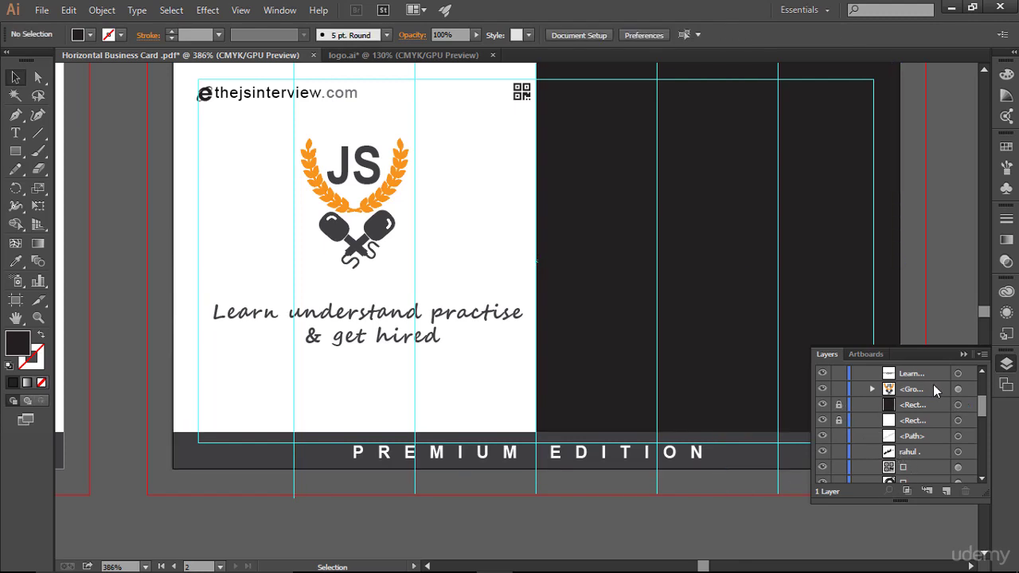
left_click(962, 355)
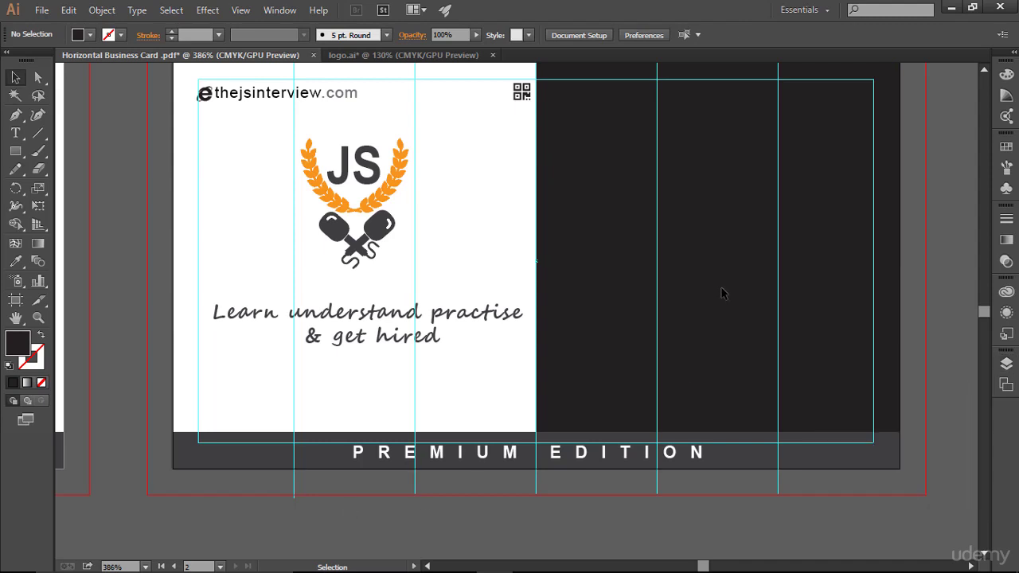
scroll(692, 312, "up", 2)
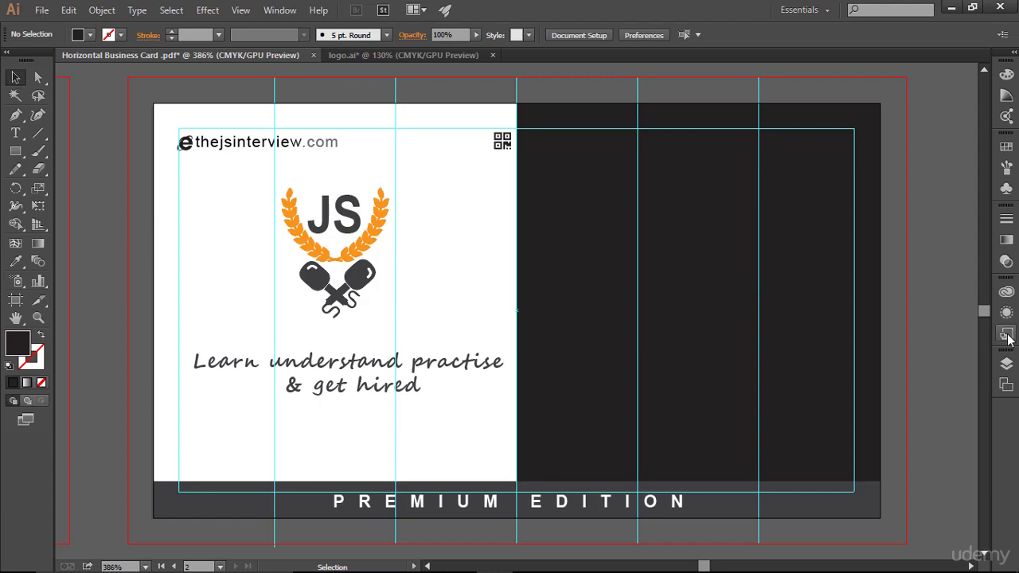
- Unlock the right-half rectangle and refill it with the dark grey swatch instead of charcoal
left_click(1006, 364)
scroll(886, 454, "down", 2)
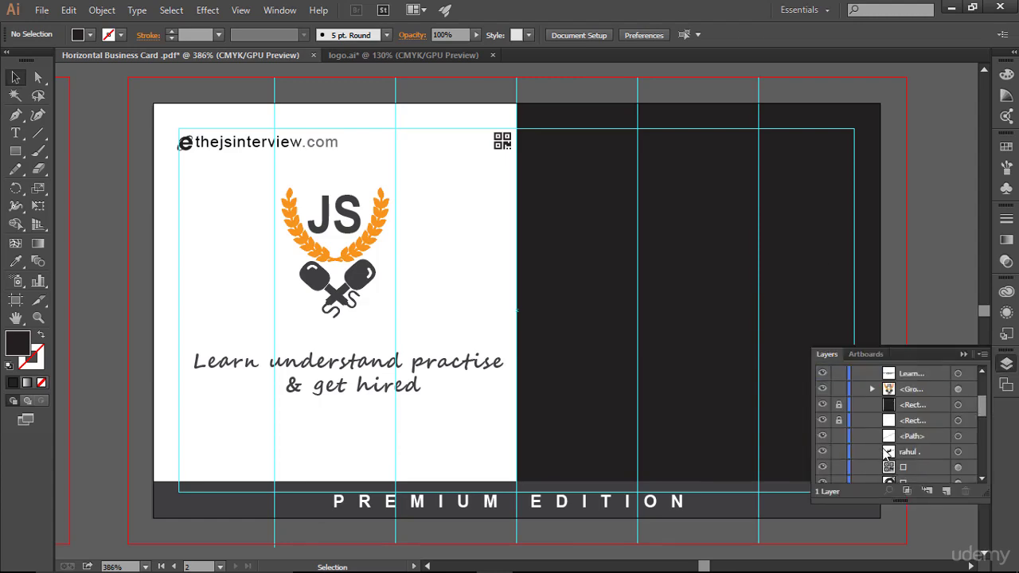
left_click(838, 404)
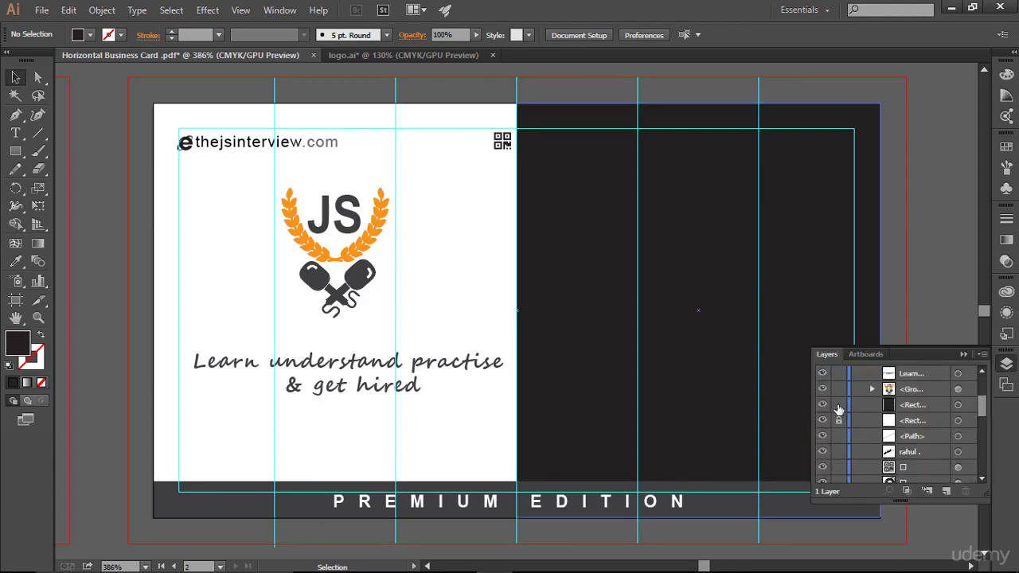
left_click(958, 405)
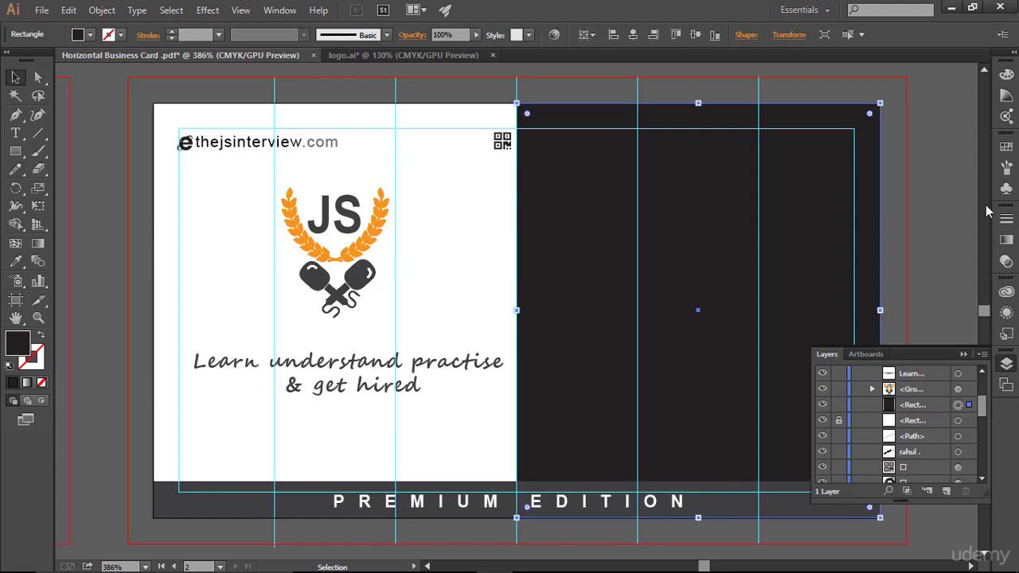
left_click(1006, 147)
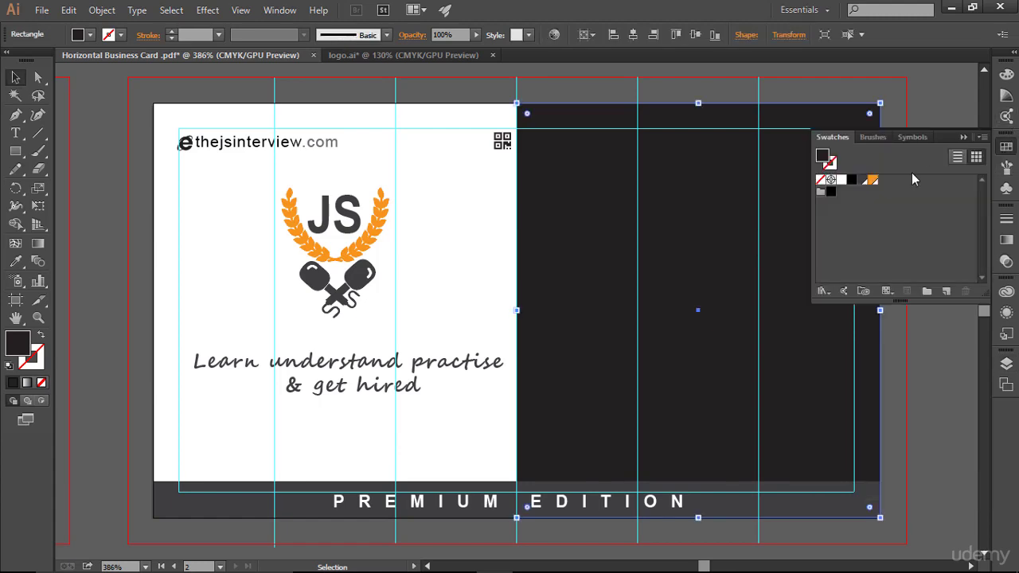
left_click(863, 180)
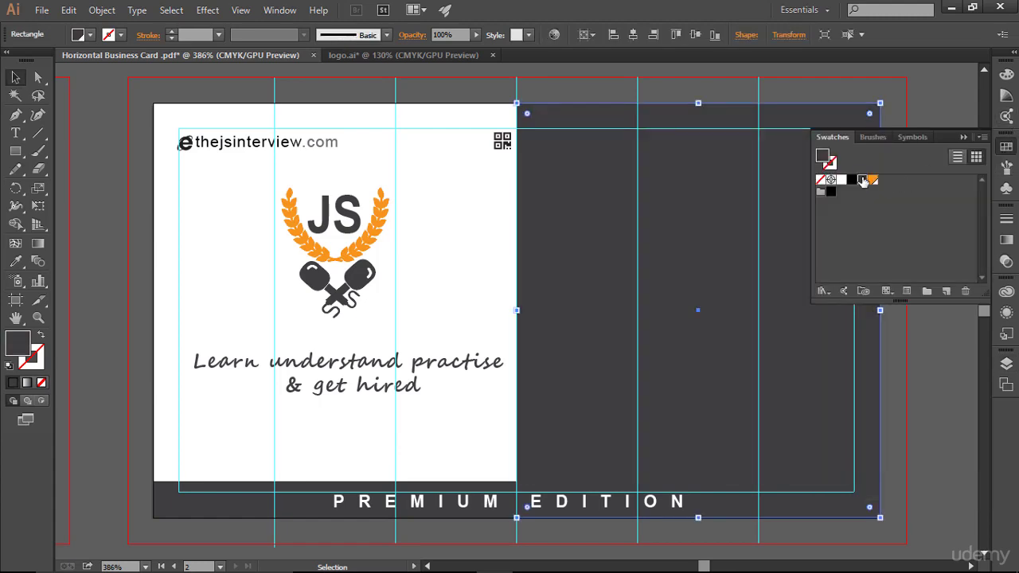
left_click(965, 138)
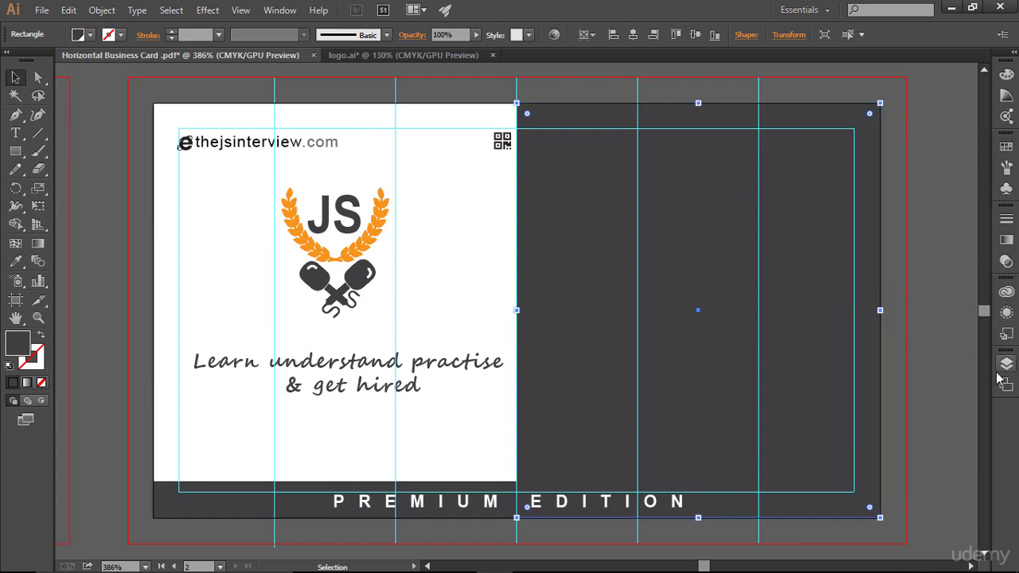
left_click(926, 371)
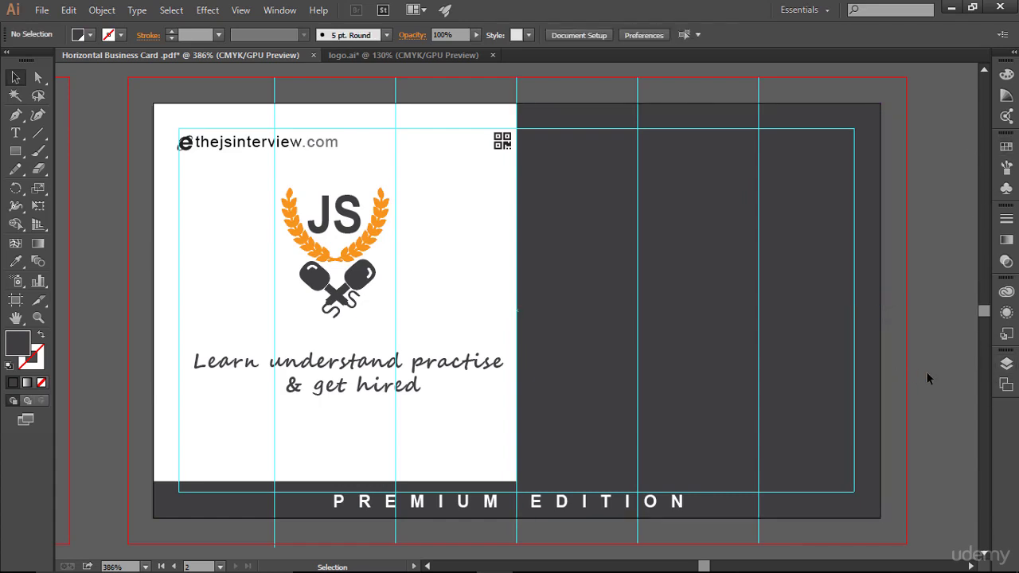
key("ctrl+semicolon")
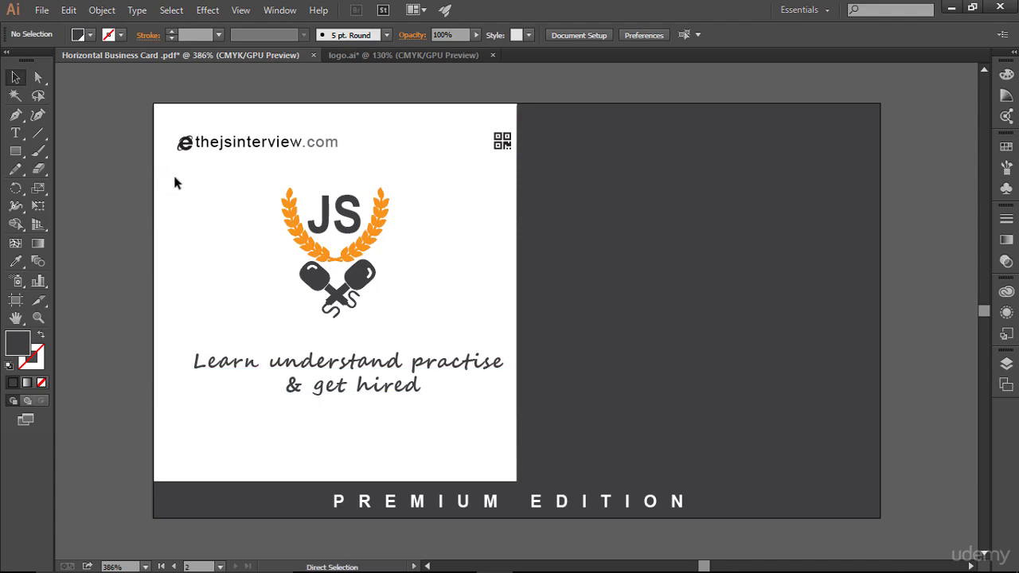
key("ctrl+semicolon")
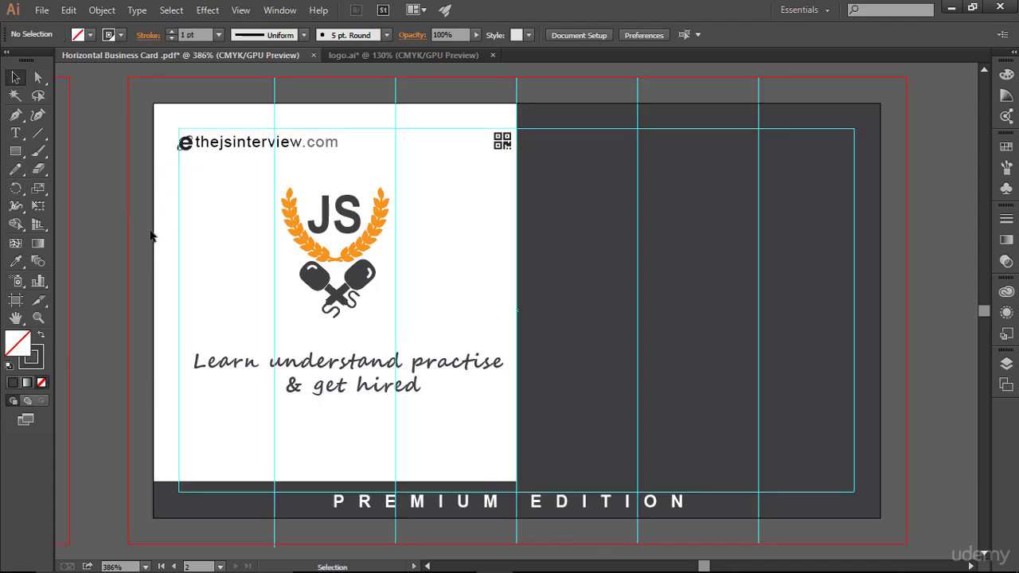
- Draw a 2 pt vertical line down the card back's left edge
left_click_drag(45, 136, 88, 135)
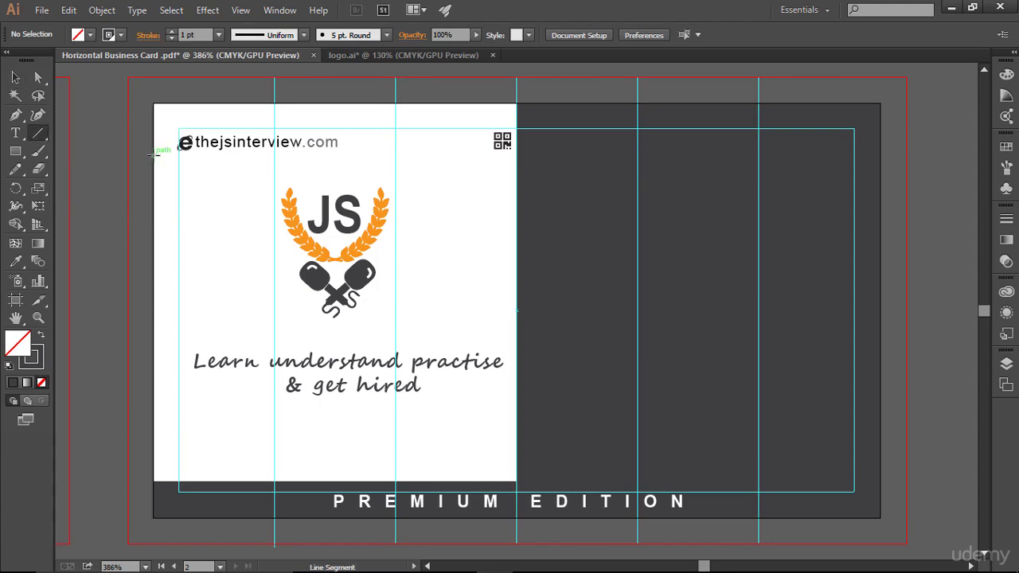
left_click_drag(153, 161, 164, 429)
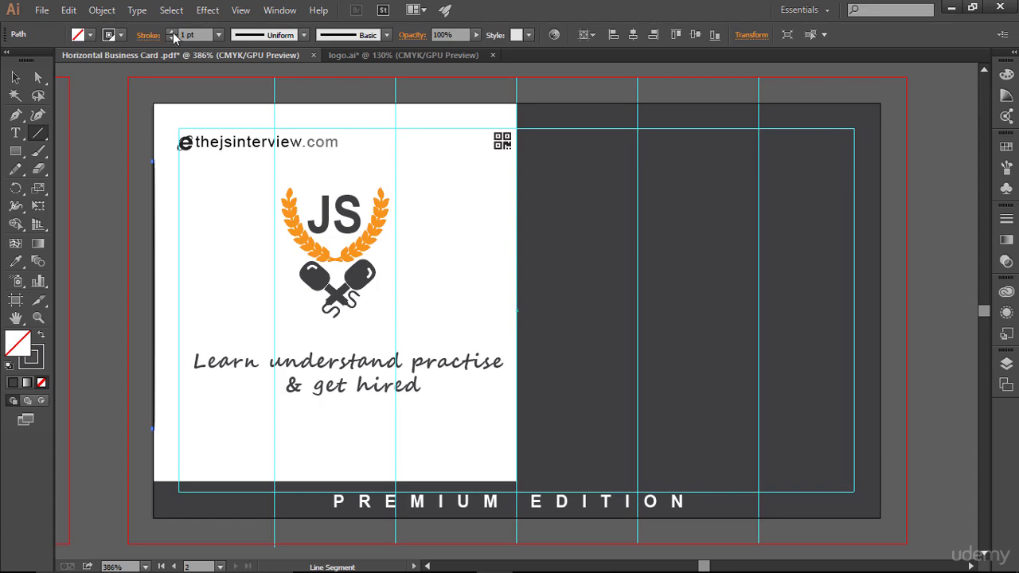
left_click(171, 32)
left_click(15, 77)
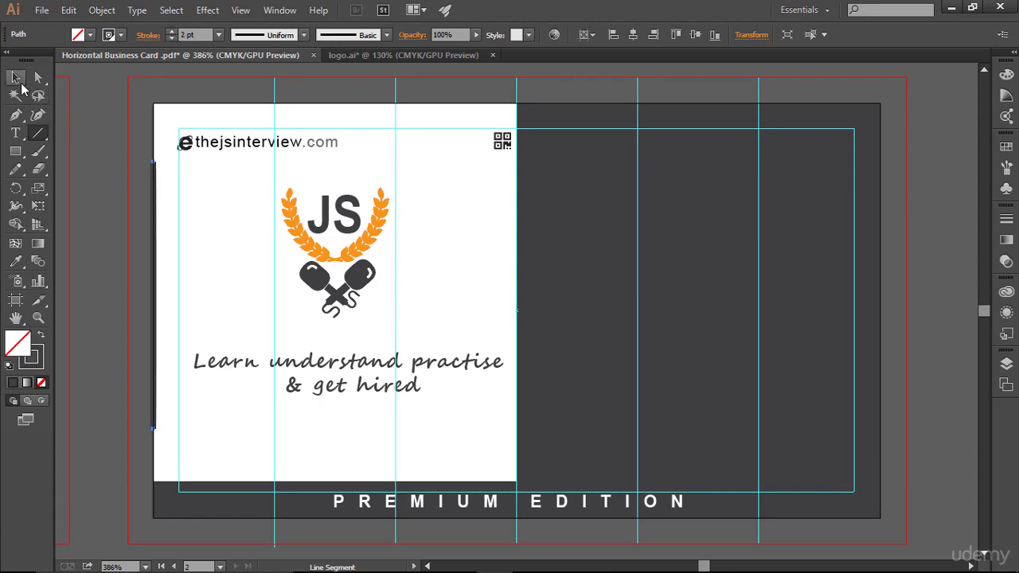
left_click(104, 132)
- Give the left-edge line Round Cap ends in the Stroke panel
left_click(154, 189)
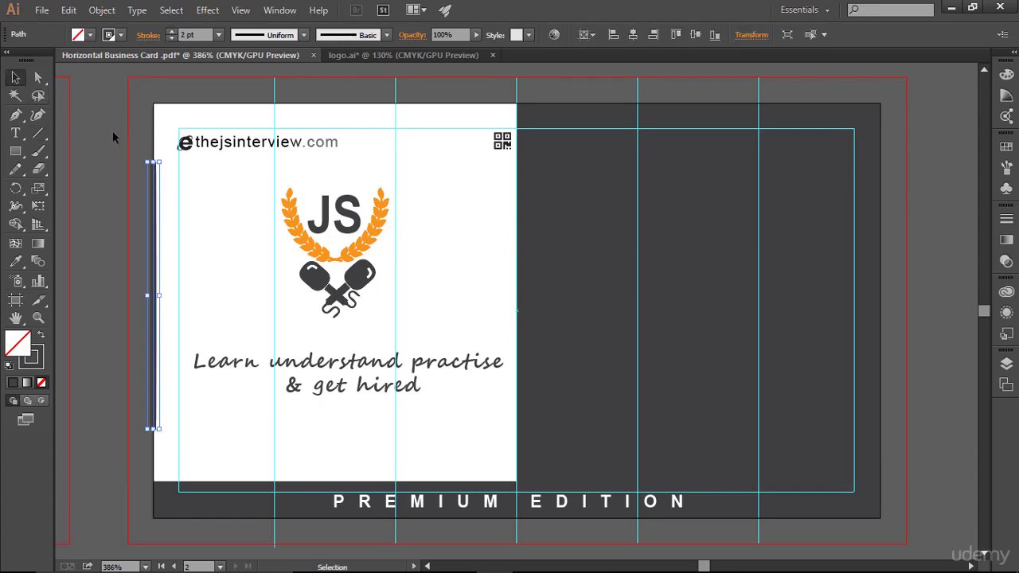
left_click(125, 199)
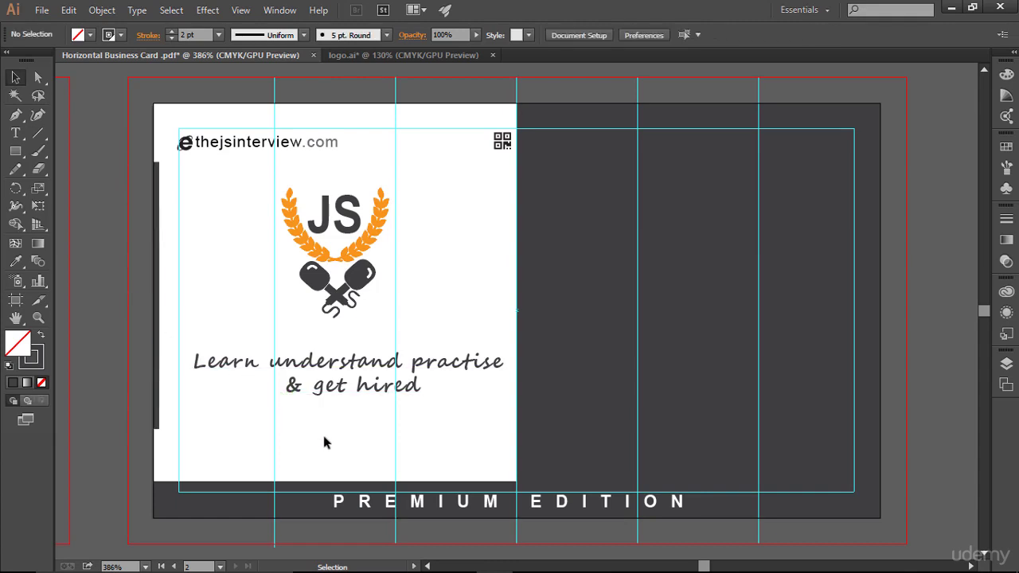
left_click(159, 271)
left_click(106, 252)
left_click(159, 169)
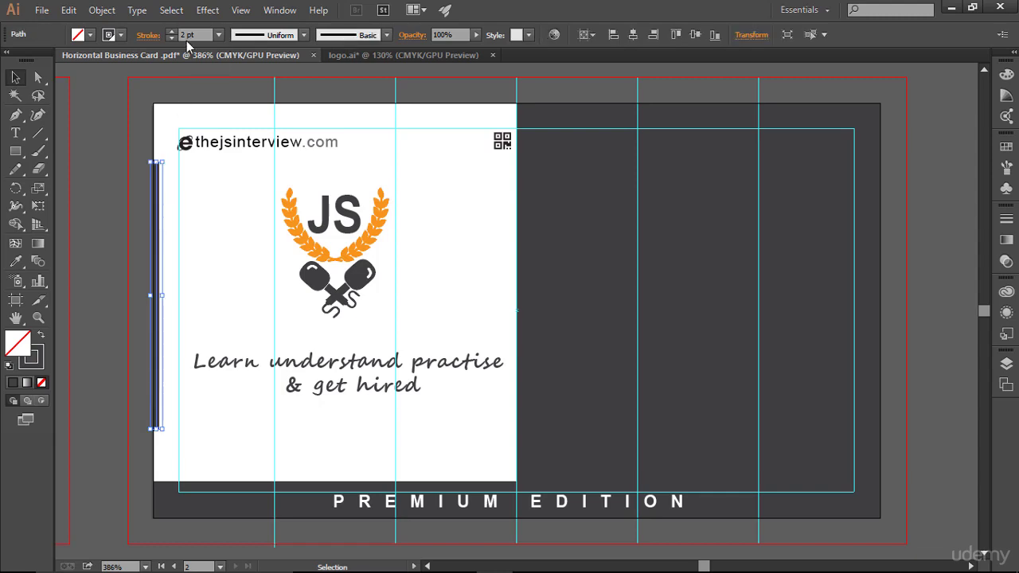
left_click(148, 35)
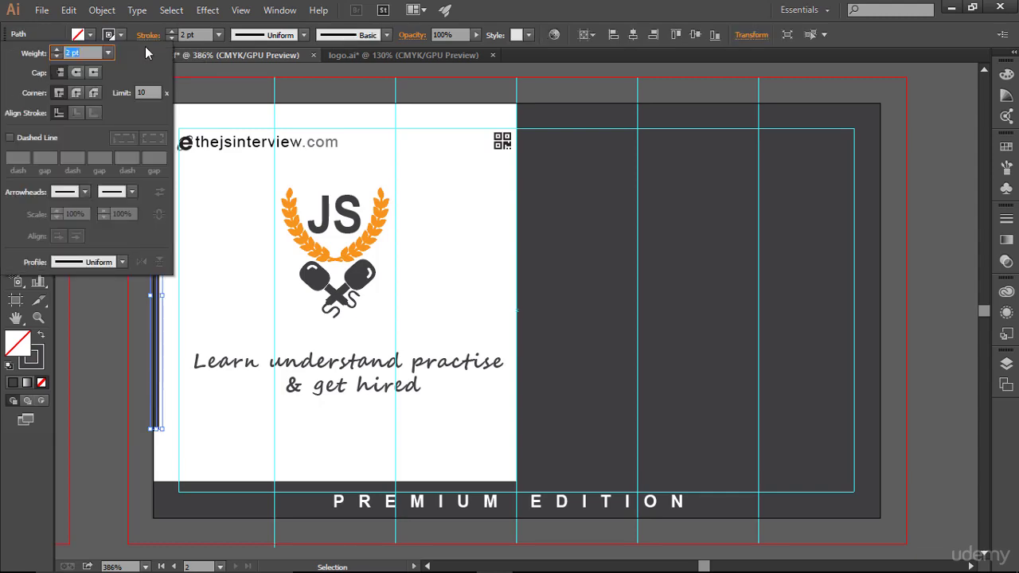
left_click(98, 312)
left_click(99, 317)
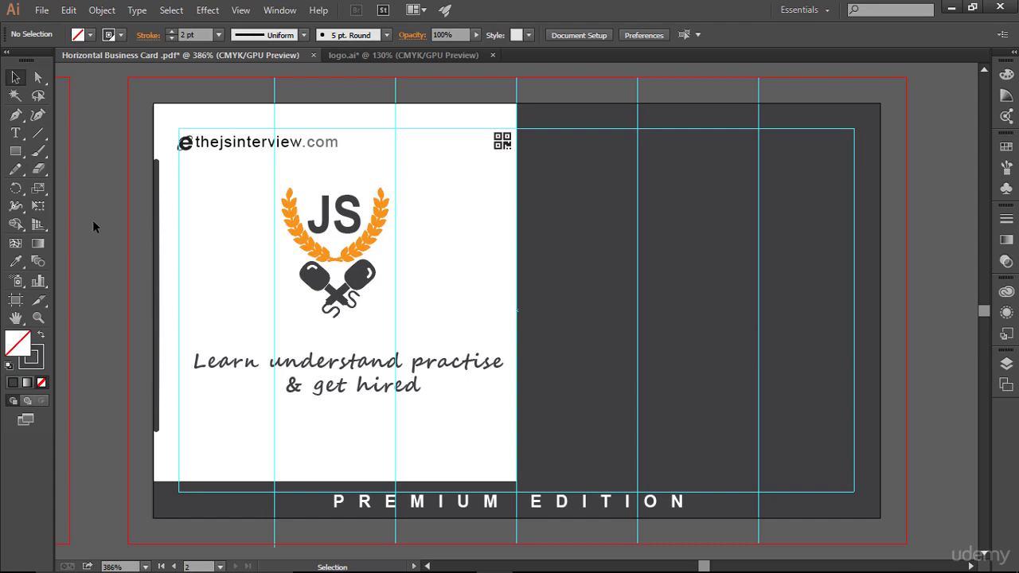
key("ctrl+semicolon")
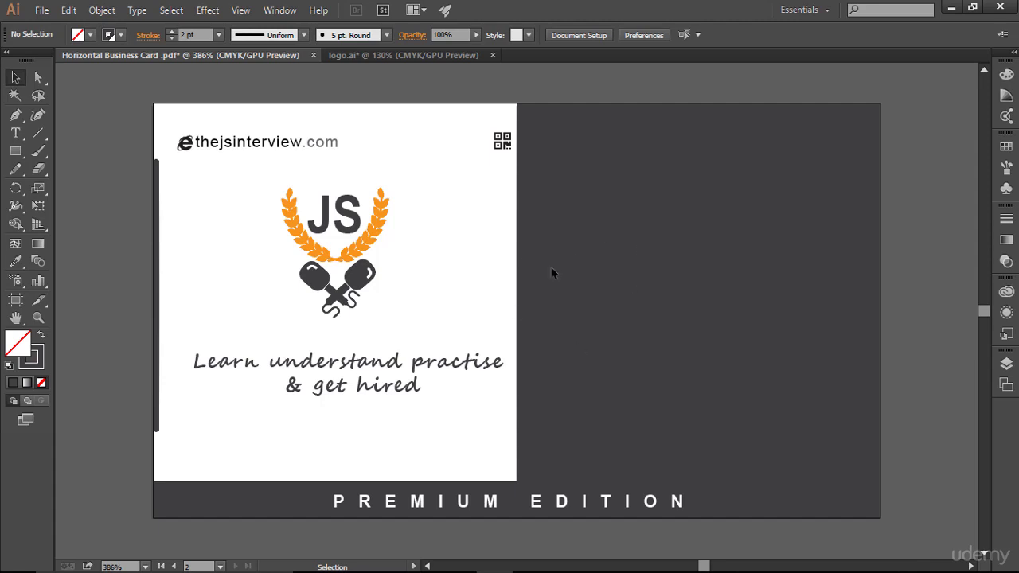
key("a")
key("ctrl+semicolon")
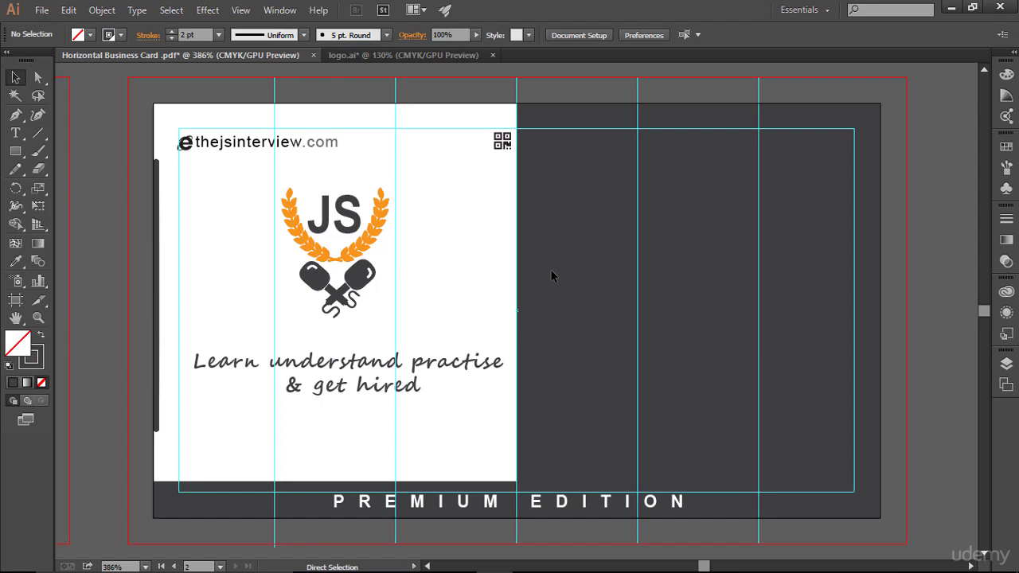
key("v")
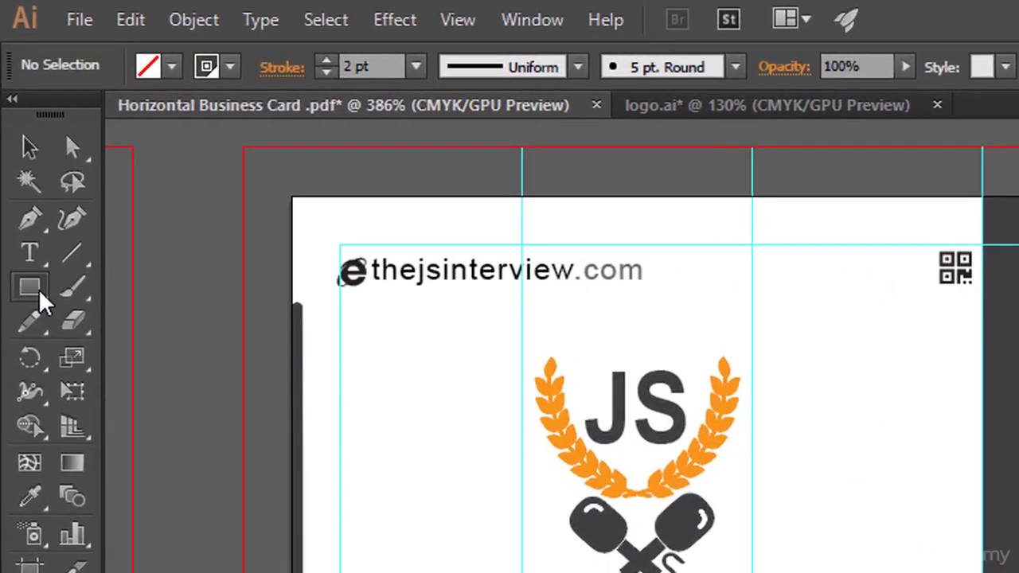
- Draw a three-pointed star about 0.2 in wide as a downward triangle right of the JS logo
left_click_drag(40, 295, 179, 430)
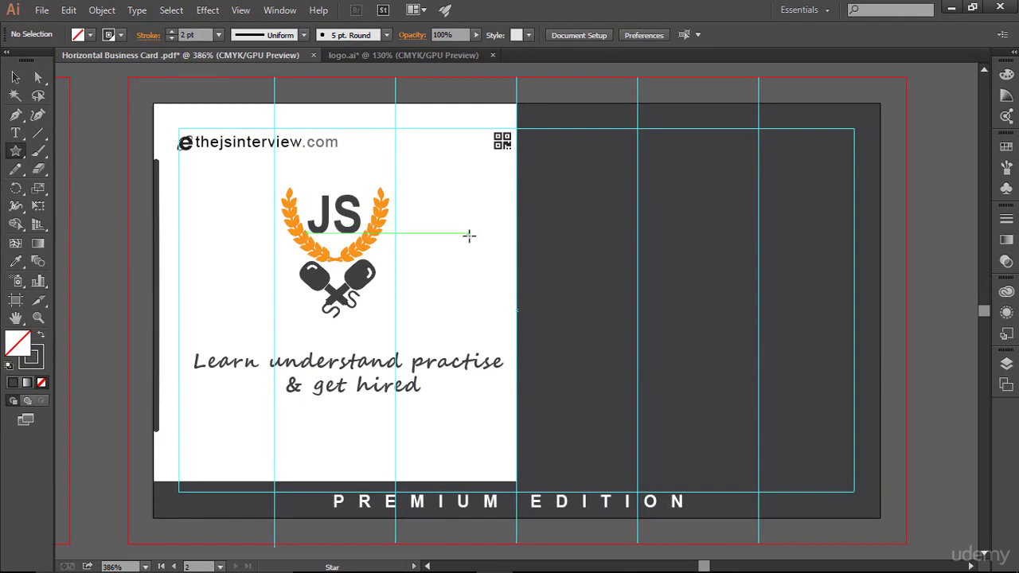
left_click_drag(468, 231, 529, 322)
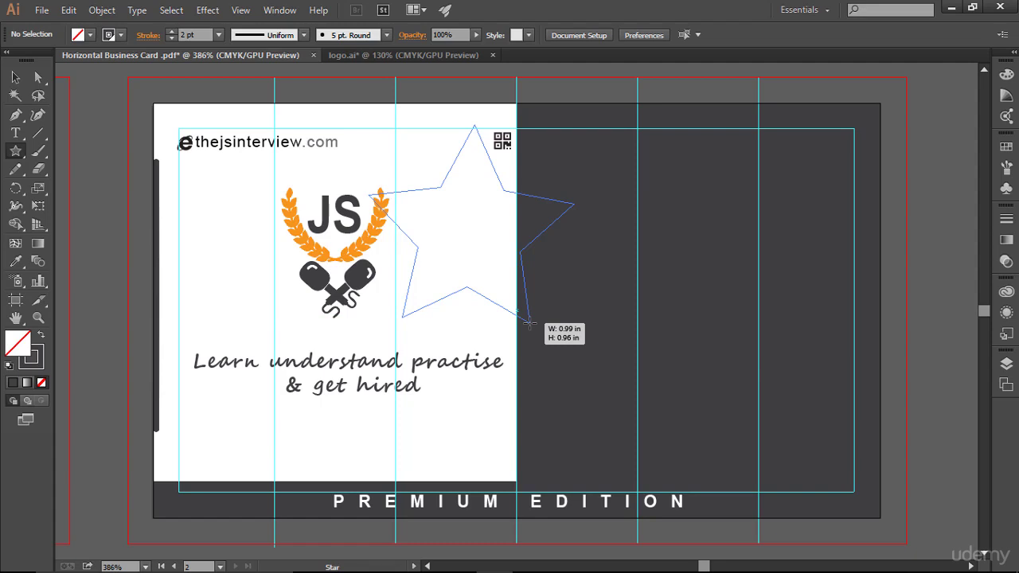
key("Down")
key("Down")
left_click_drag(529, 322, 522, 214)
key("Up")
key("Up")
key("Up")
key("Up")
key("Up")
key("Up")
key("Up")
key("Up")
key("Up")
key("Up")
key("Up")
key("Up")
key("Up")
key("Up")
key("Up")
key("Up")
key("Up")
key("Up")
key("Up")
key("Up")
key("Down")
key("Down")
key("Down")
key("Down")
key("Down")
key("Down")
key("Down")
key("Down")
key("Down")
key("Down")
key("Down")
key("Down")
key("Down")
key("Down")
key("Down")
key("Down")
key("Down")
key("Down")
key("Down")
key("Down")
key("Down")
key("Down")
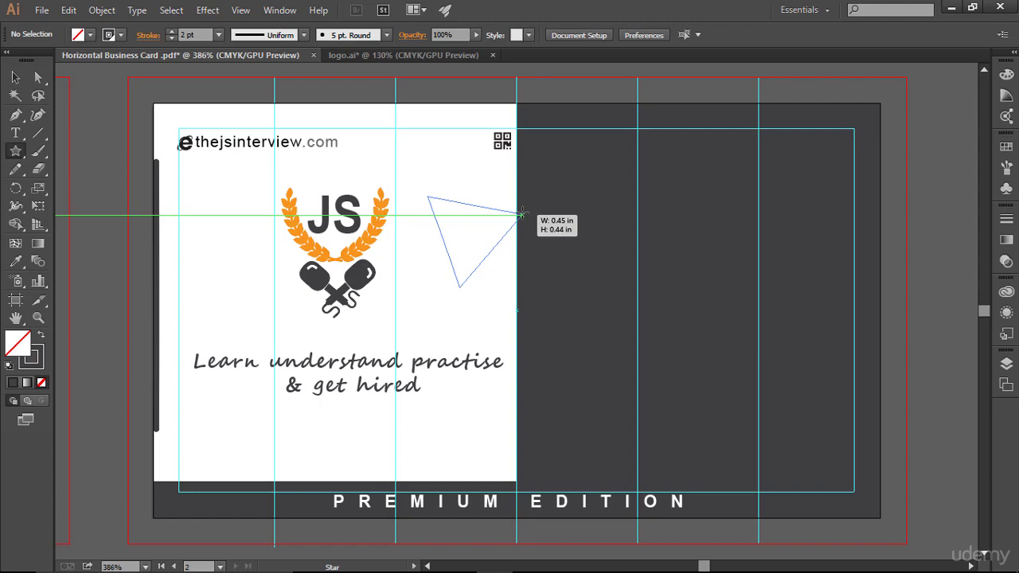
left_click_drag(522, 213, 521, 214)
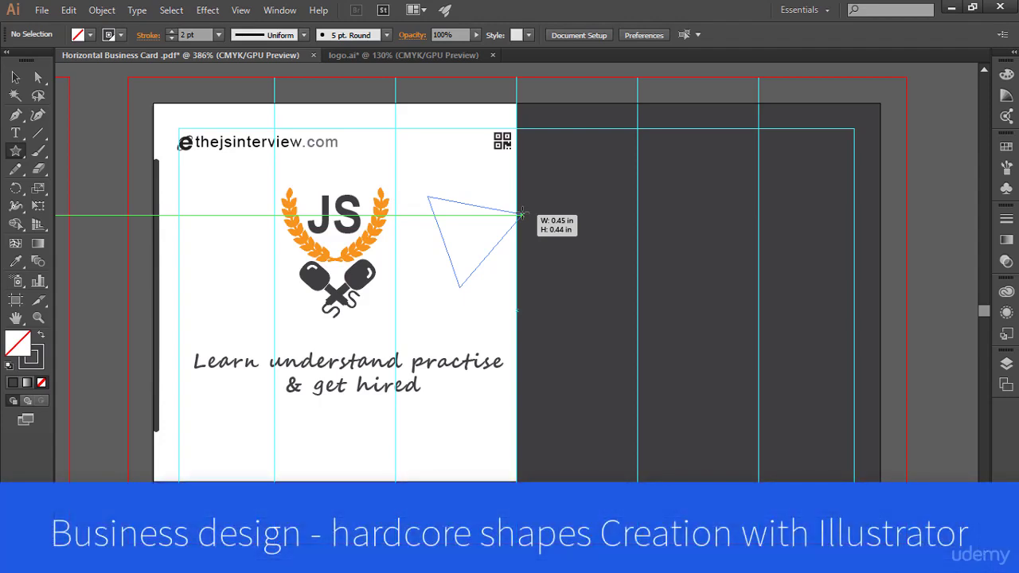
left_click_drag(521, 214, 521, 214)
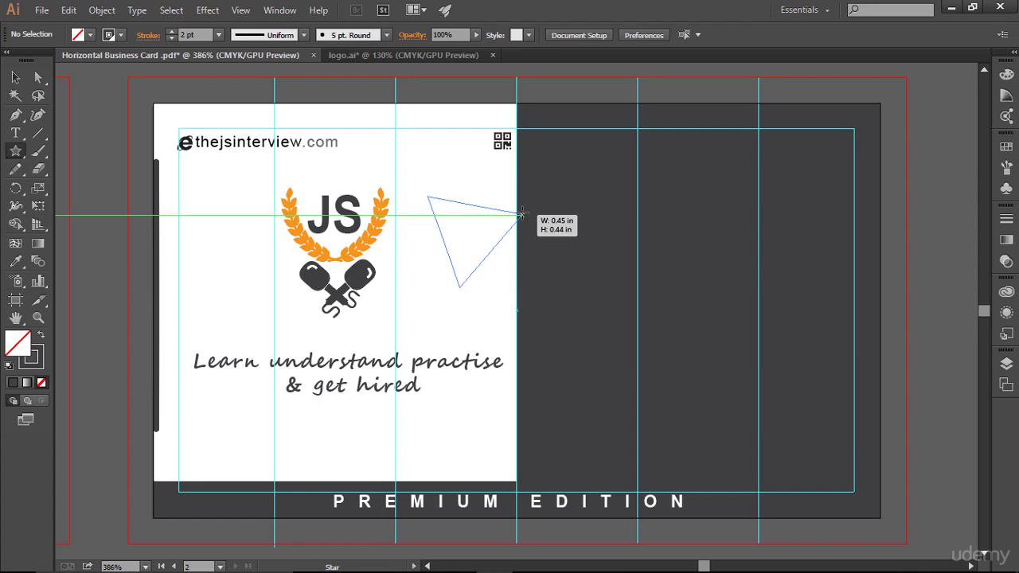
left_click_drag(522, 214, 488, 224)
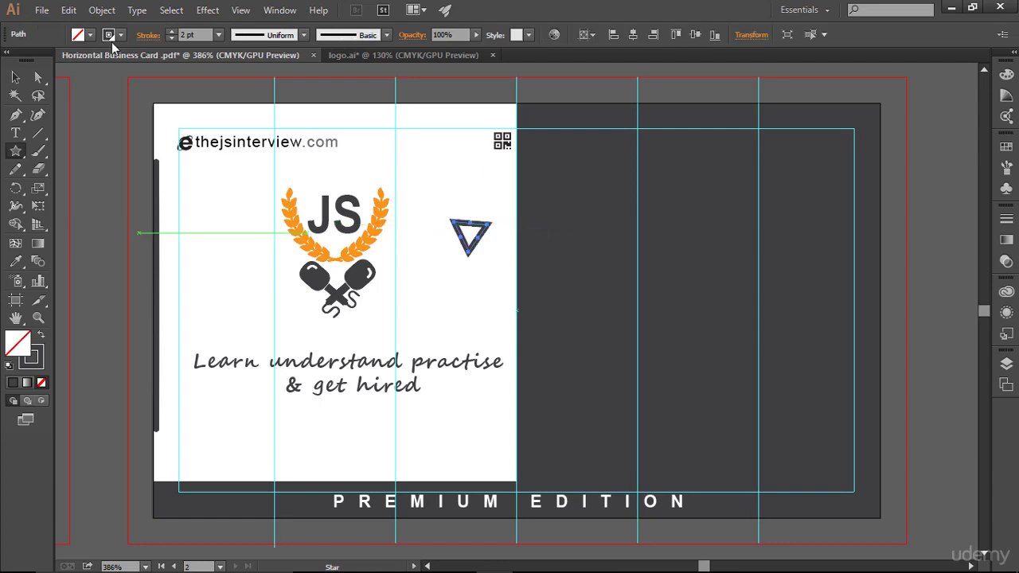
- Set the triangle's stroke to None and its fill to White
left_click(121, 35)
left_click(12, 72)
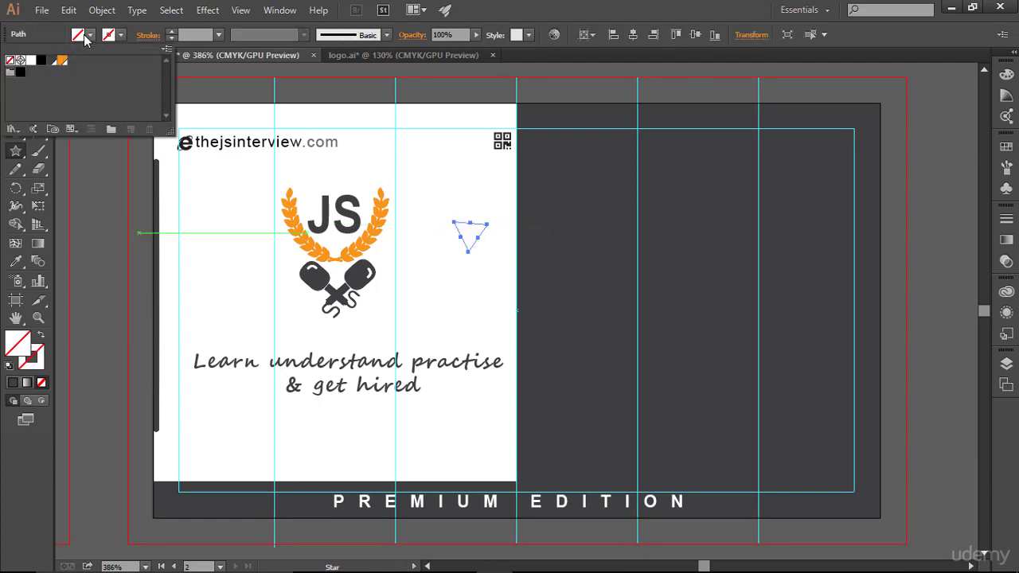
left_click(92, 37)
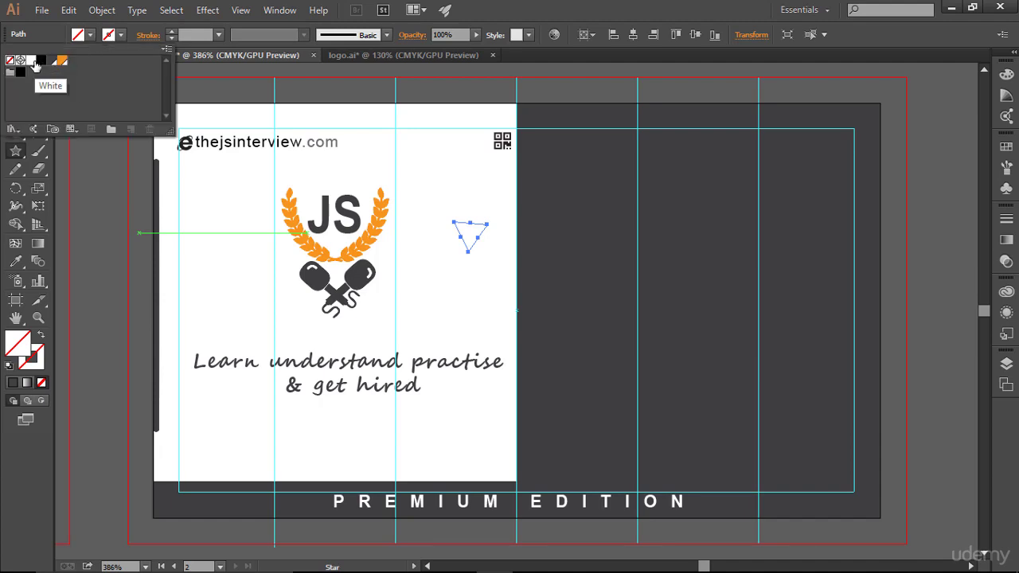
left_click(33, 61)
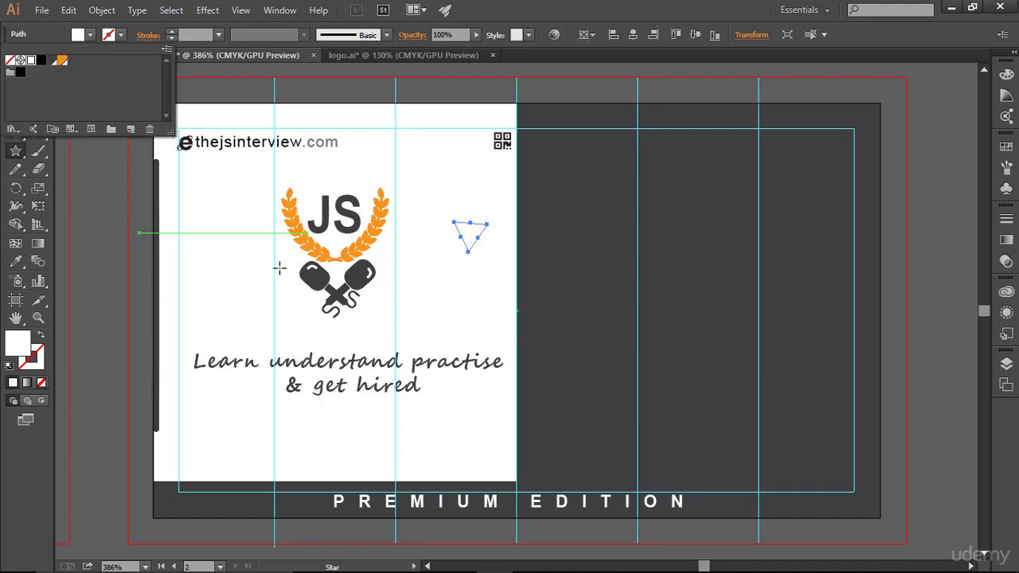
key("Escape")
- Rotate the white triangle to point right and place it on the seam between white and grey halves
key("v")
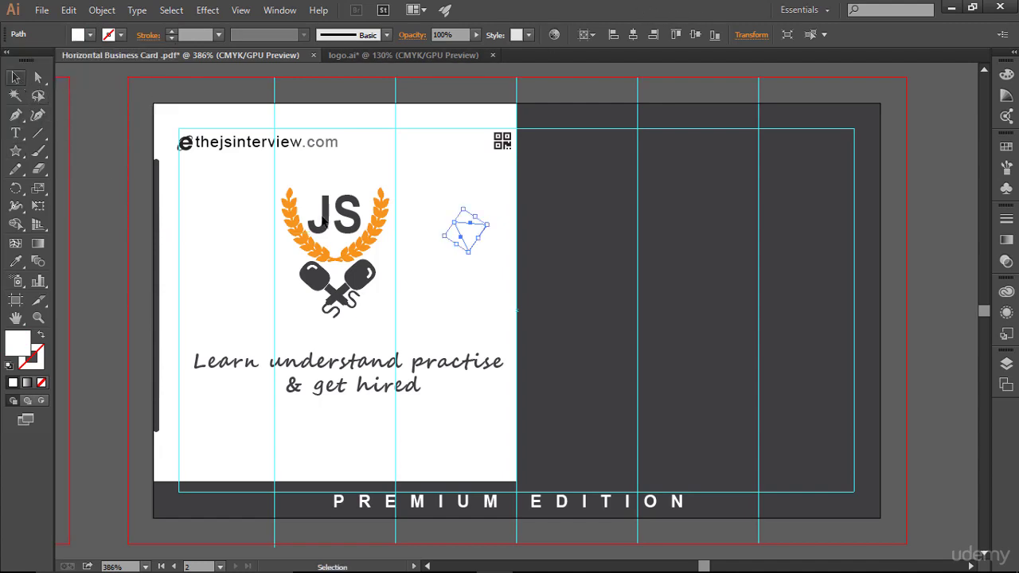
left_click_drag(463, 237, 564, 249)
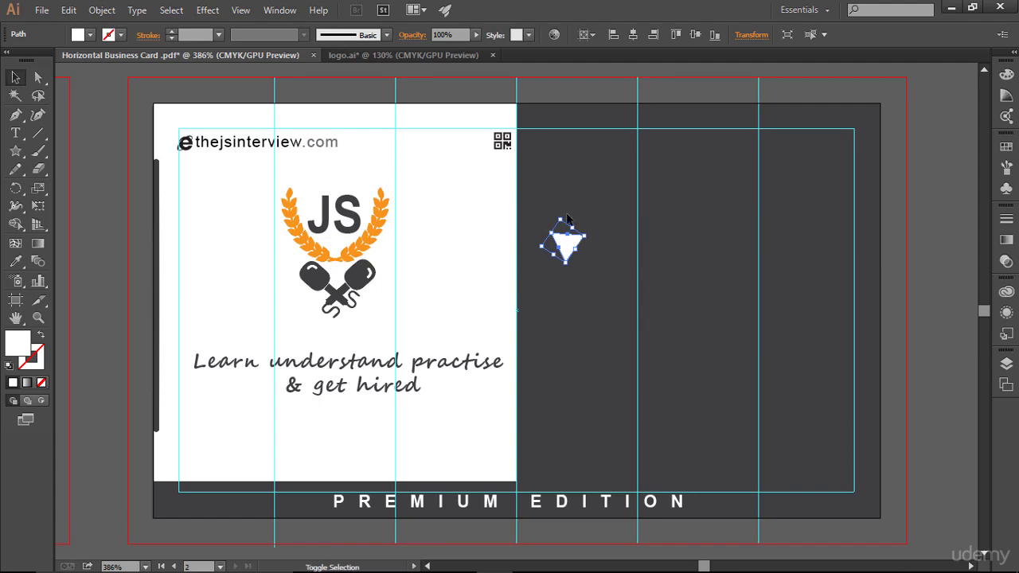
left_click_drag(567, 219, 601, 271)
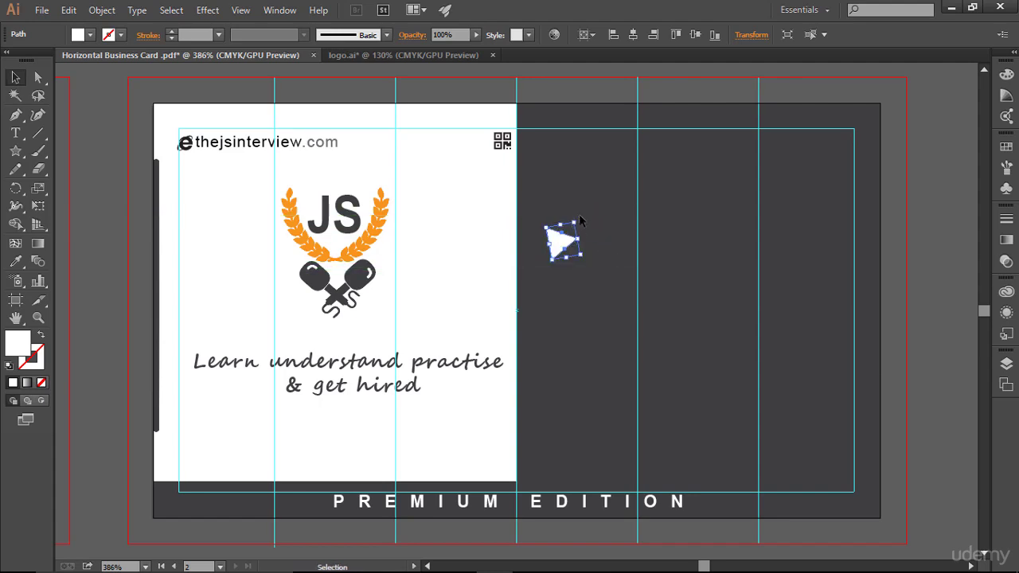
left_click_drag(578, 219, 578, 224)
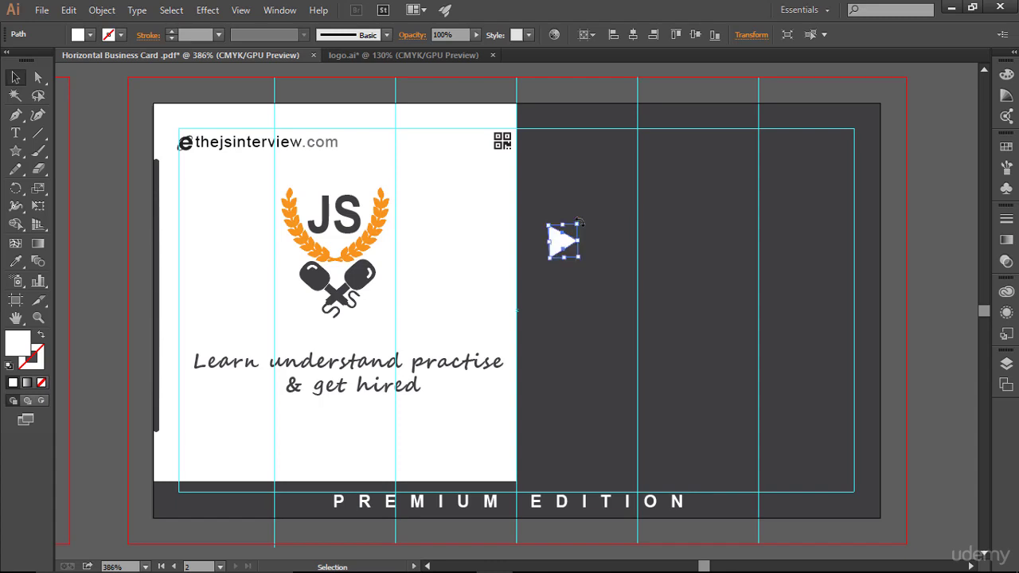
left_click(613, 309)
left_click(572, 237)
left_click_drag(581, 220, 532, 304)
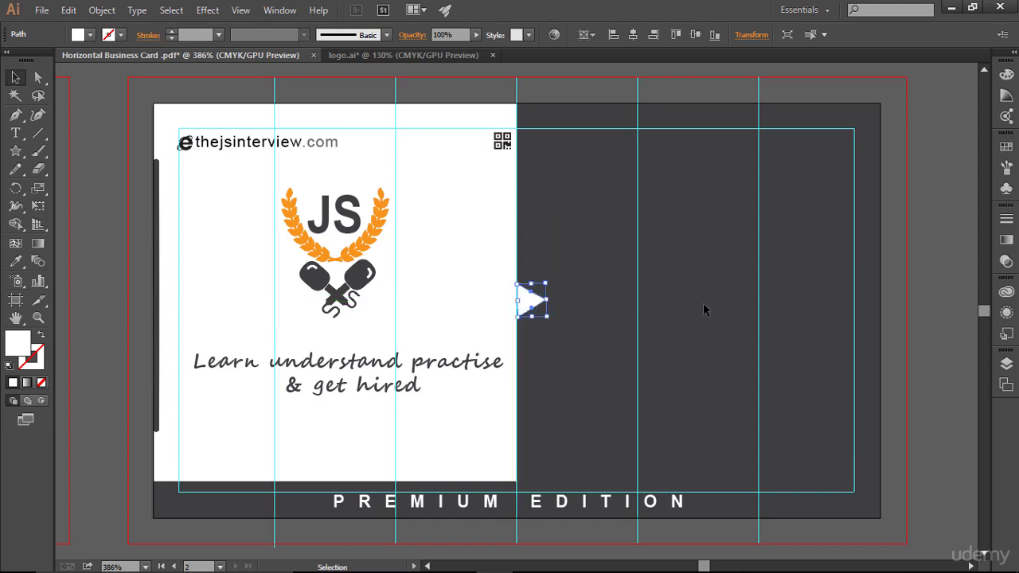
left_click(462, 246)
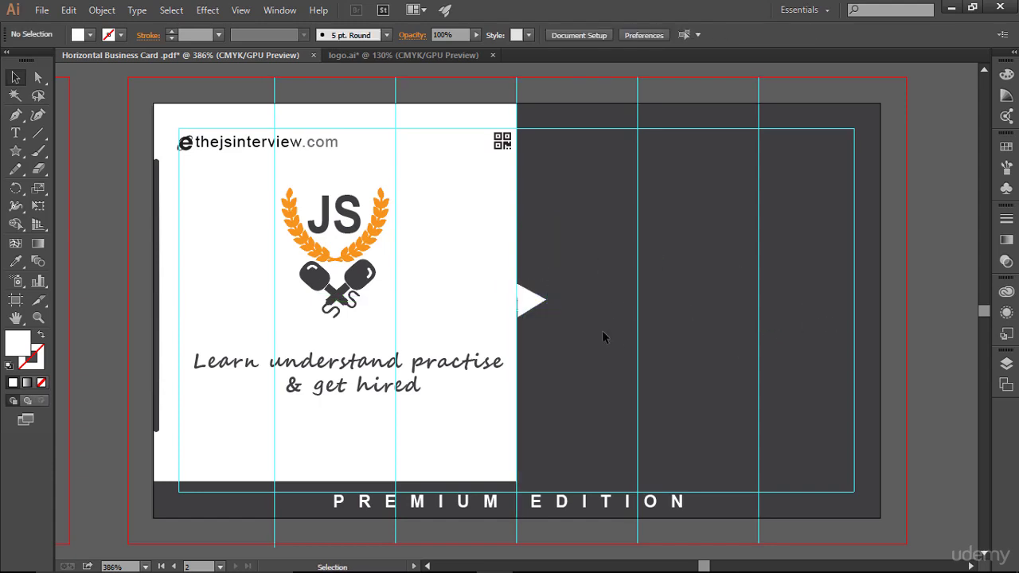
left_click(542, 302)
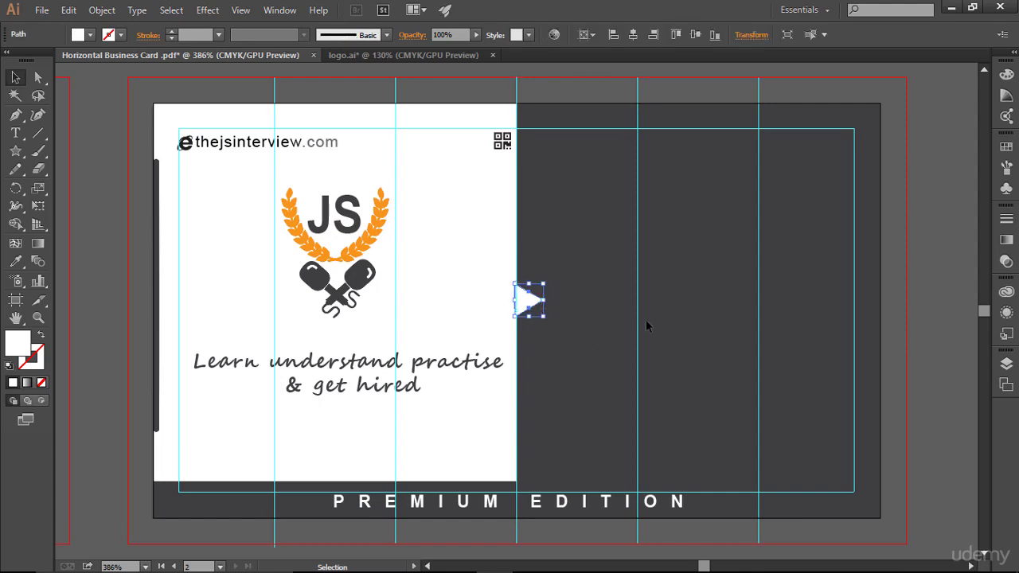
left_click(579, 426)
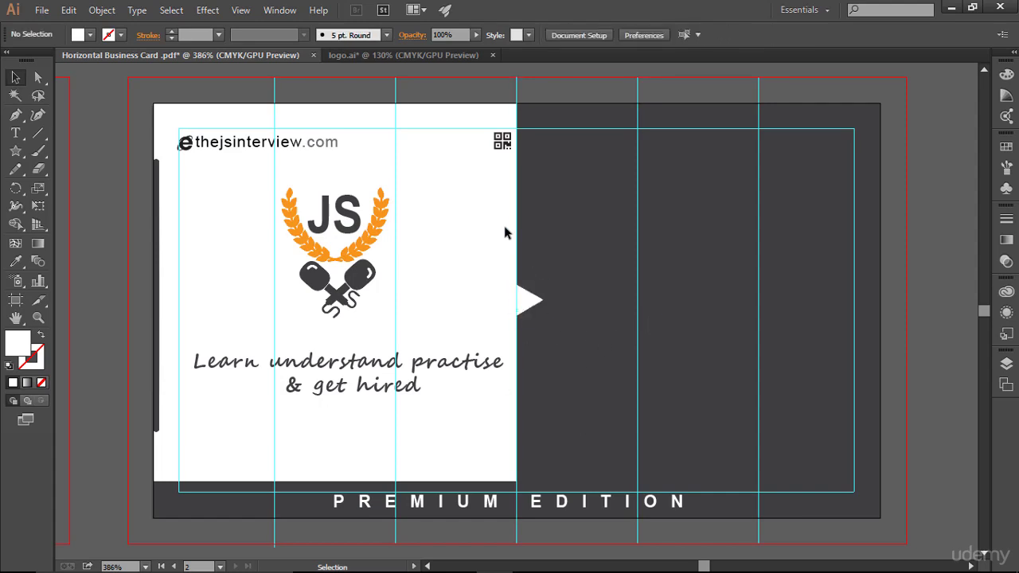
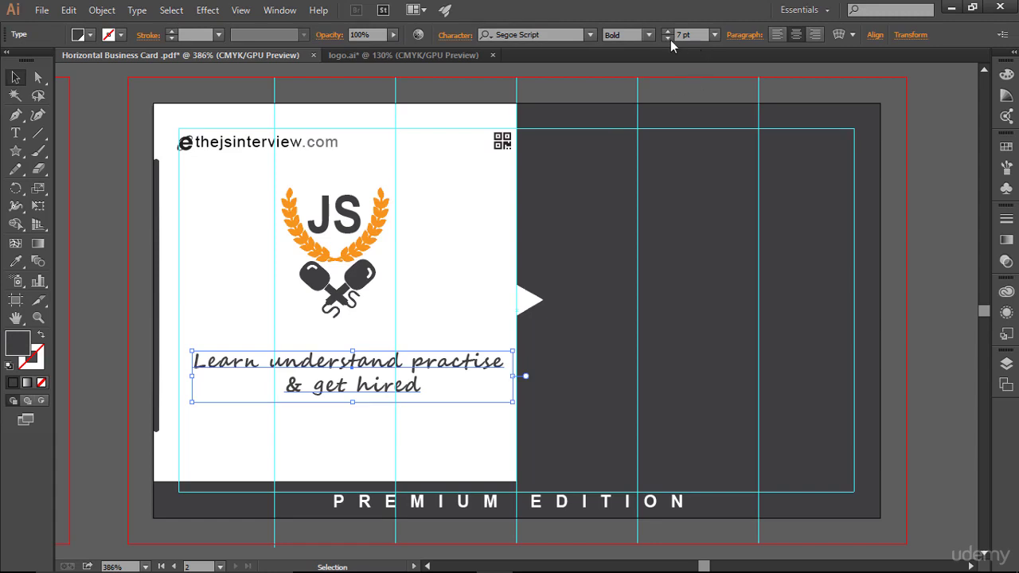
- Change the JS logo tagline from Segoe Script Bold to Regular
left_click(648, 35)
left_click(625, 59)
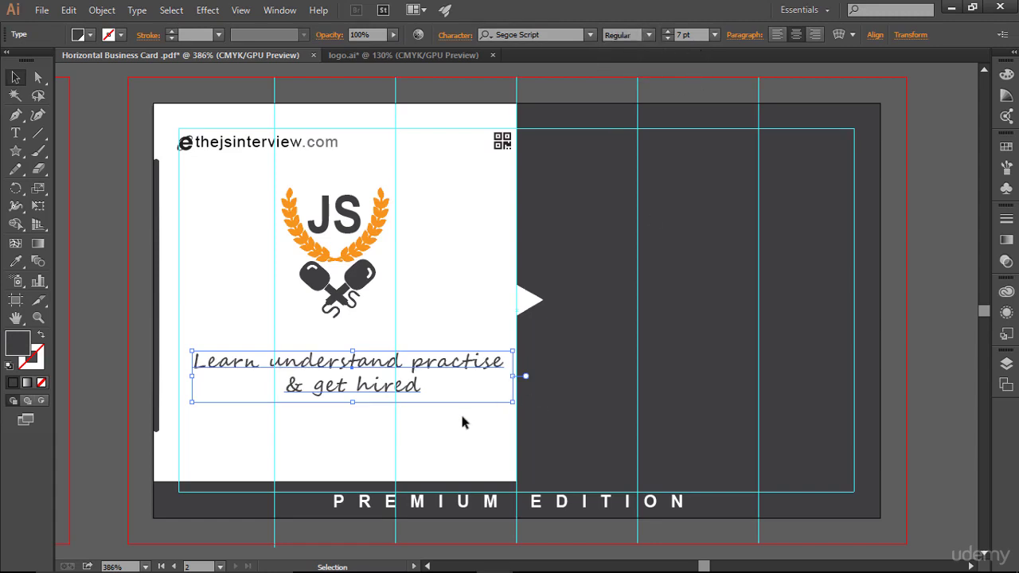
left_click(554, 458)
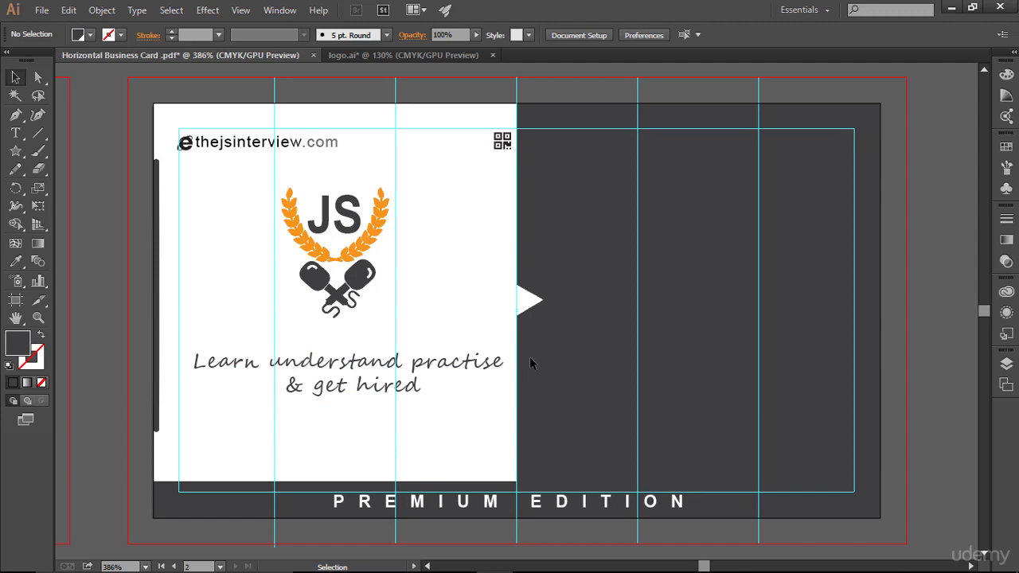
- Set the thejsinterview.com web address text to the Arial Narrow style
left_click(278, 151)
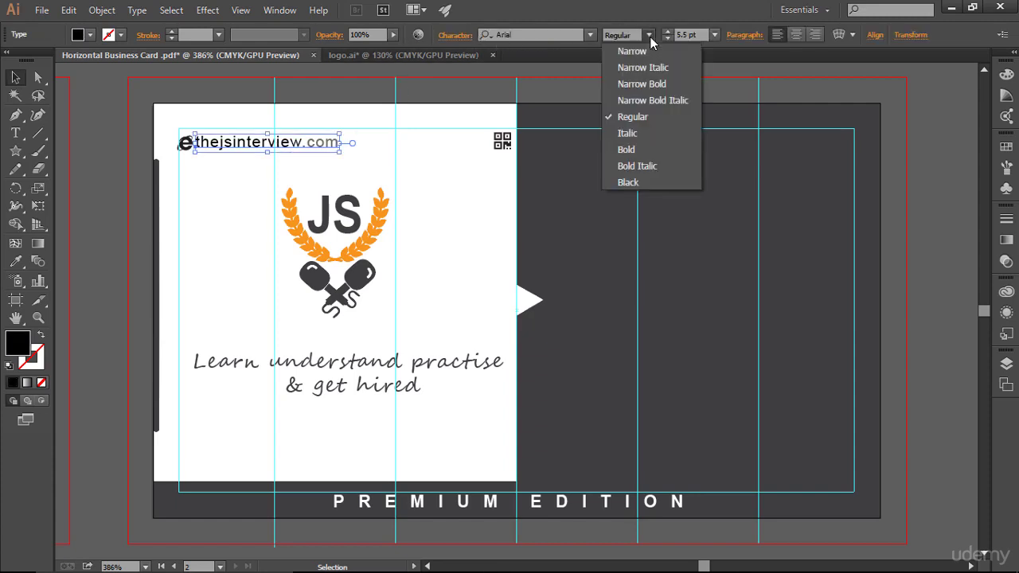
left_click(649, 36)
left_click(642, 53)
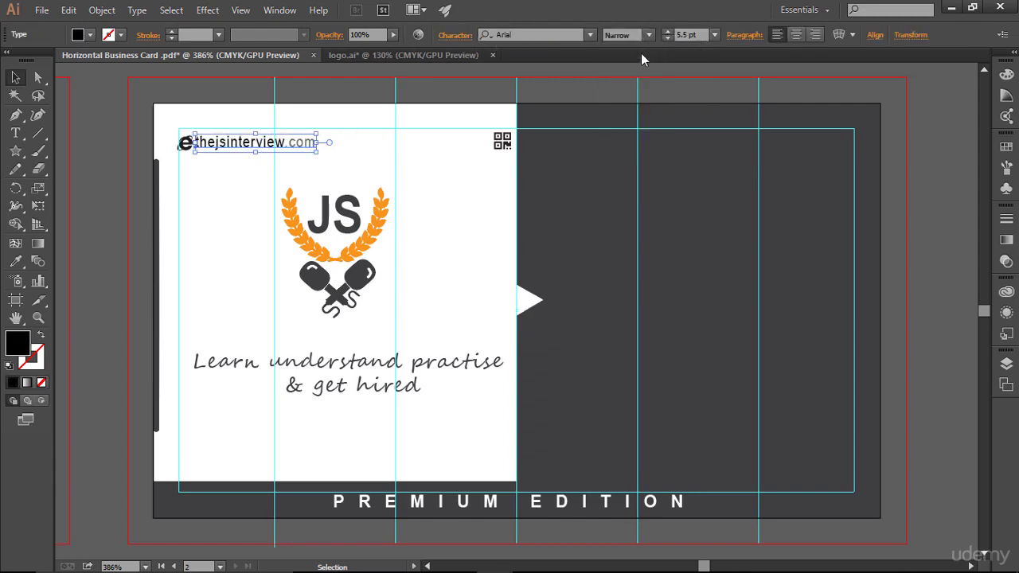
left_click(428, 149)
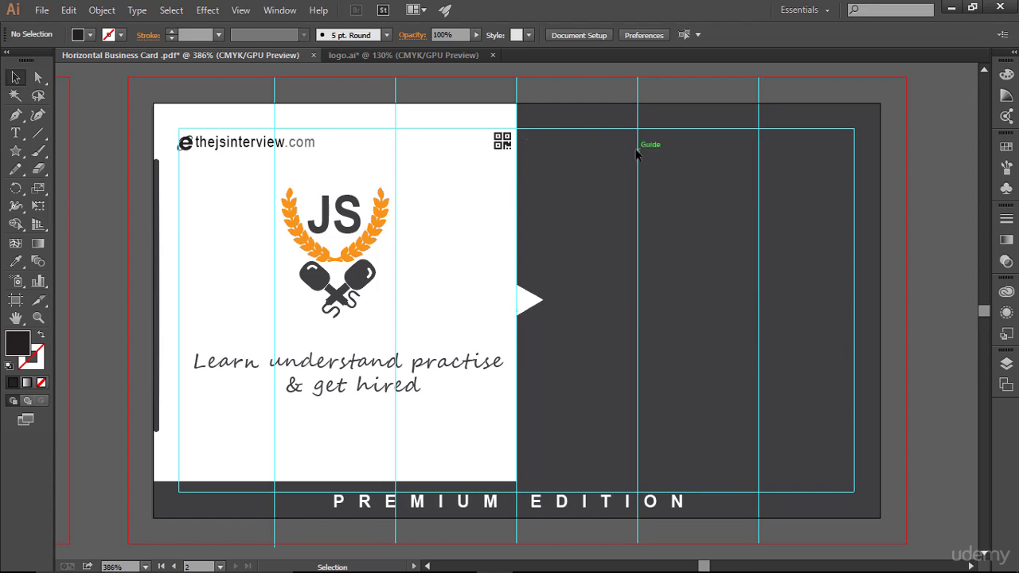
- Type the cardholder's name as new text on the dark card back and size it to 8 pt
left_click(16, 133)
left_click(599, 172)
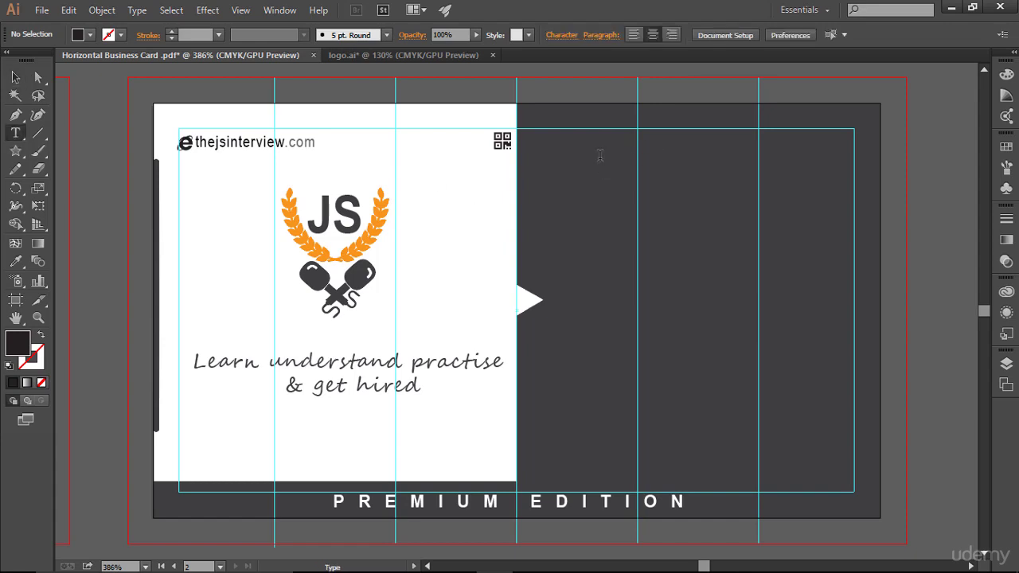
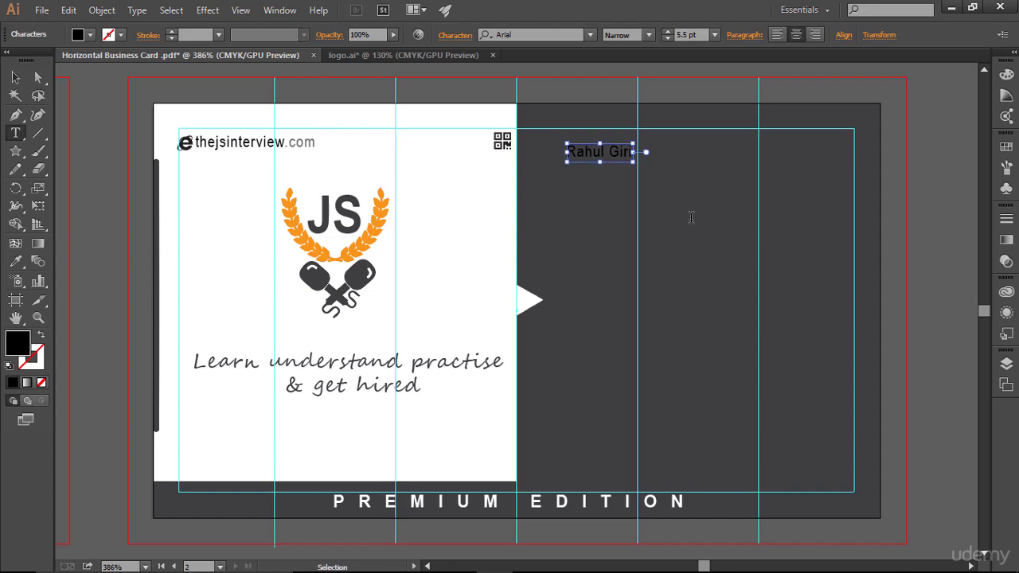
key("ctrl+a")
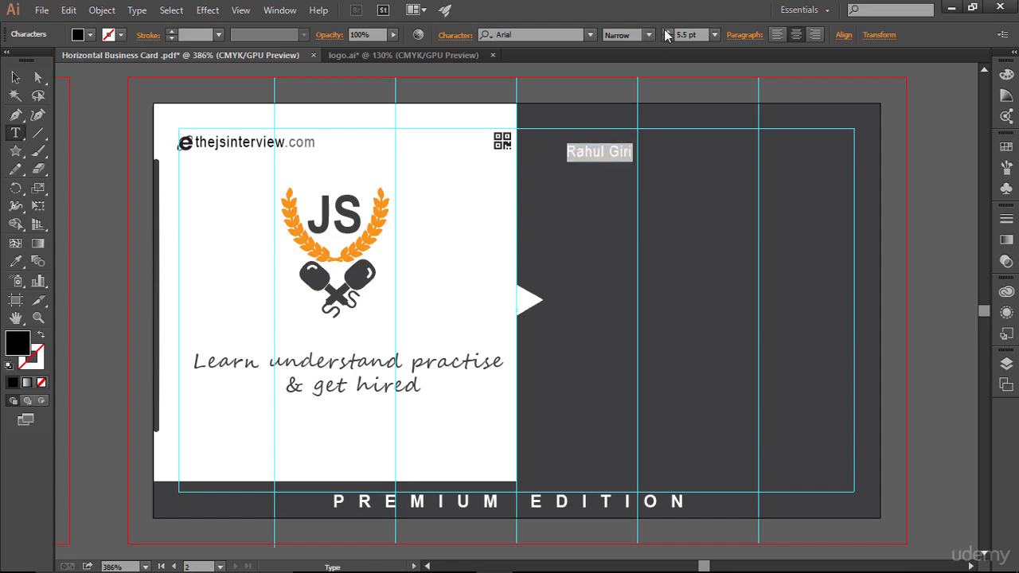
left_click(666, 30)
left_click(665, 31)
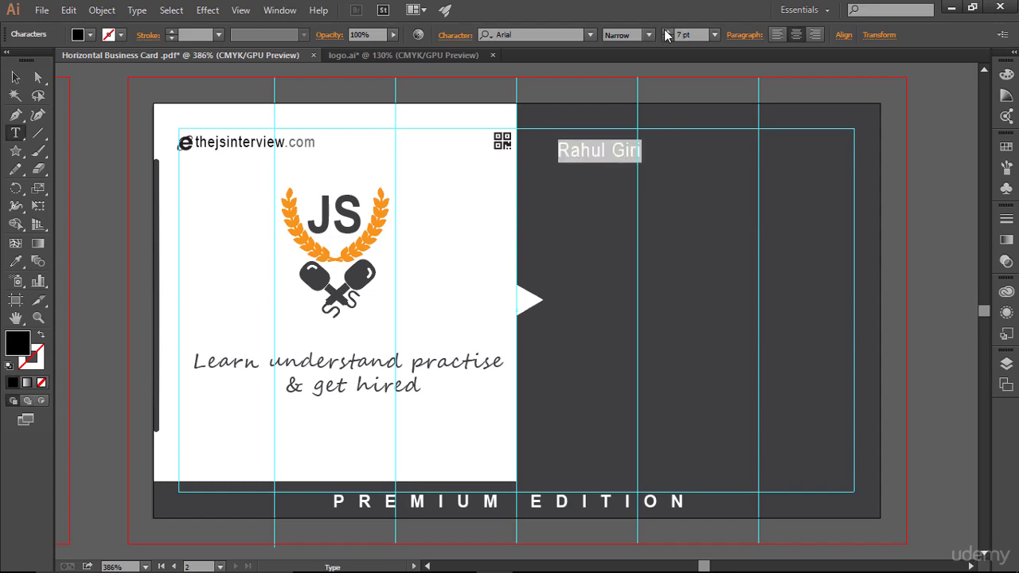
left_click(666, 30)
- Make the name text white and set its font style to Regular
left_click(629, 153)
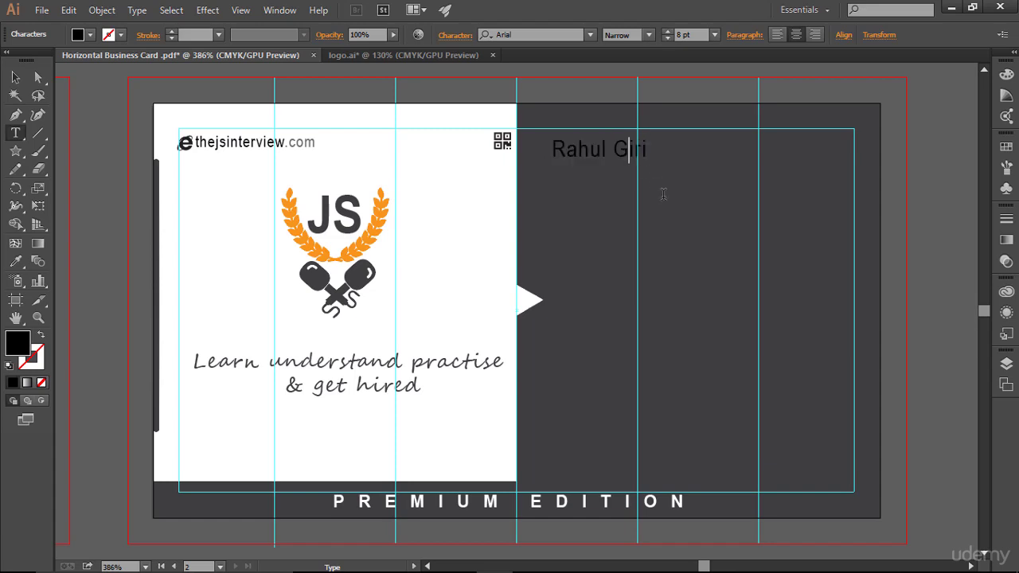
key("ctrl+a")
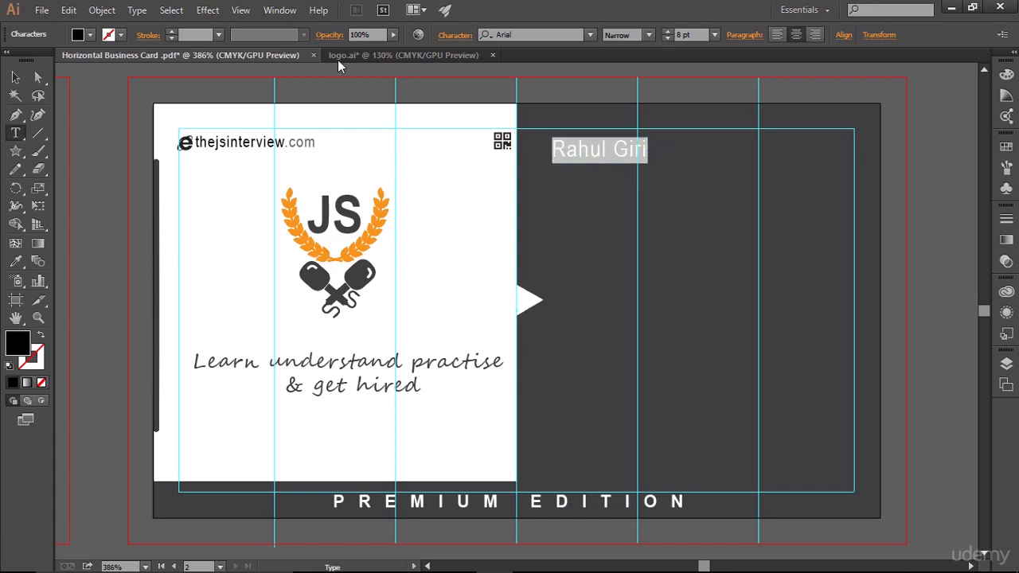
left_click(91, 34)
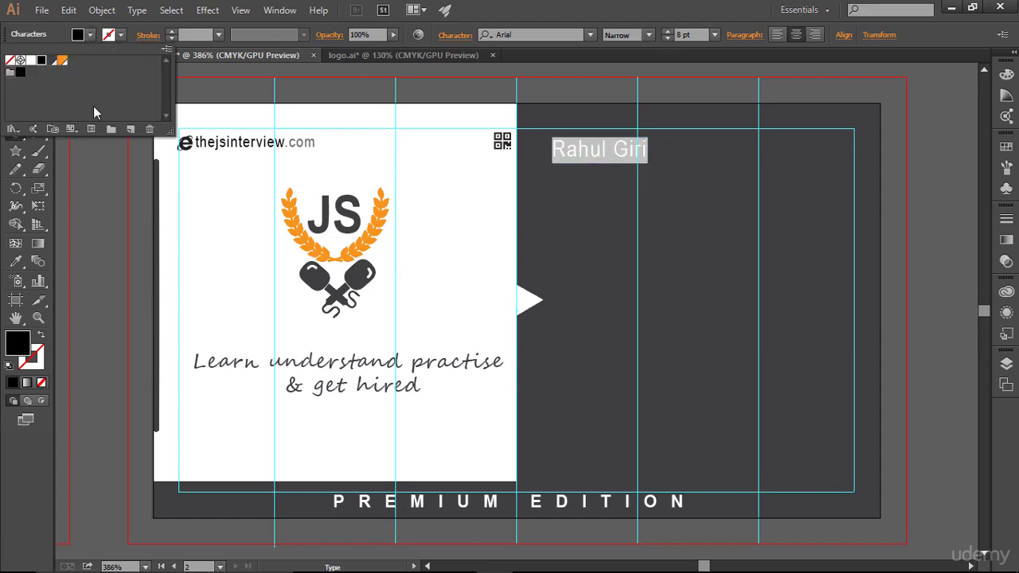
left_click(34, 61)
key("Escape")
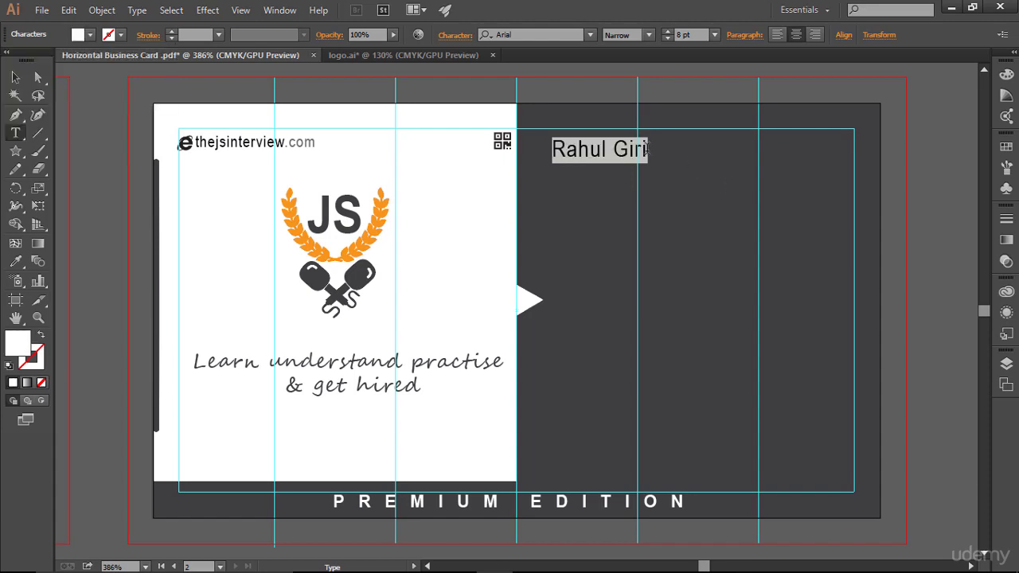
left_click(644, 159)
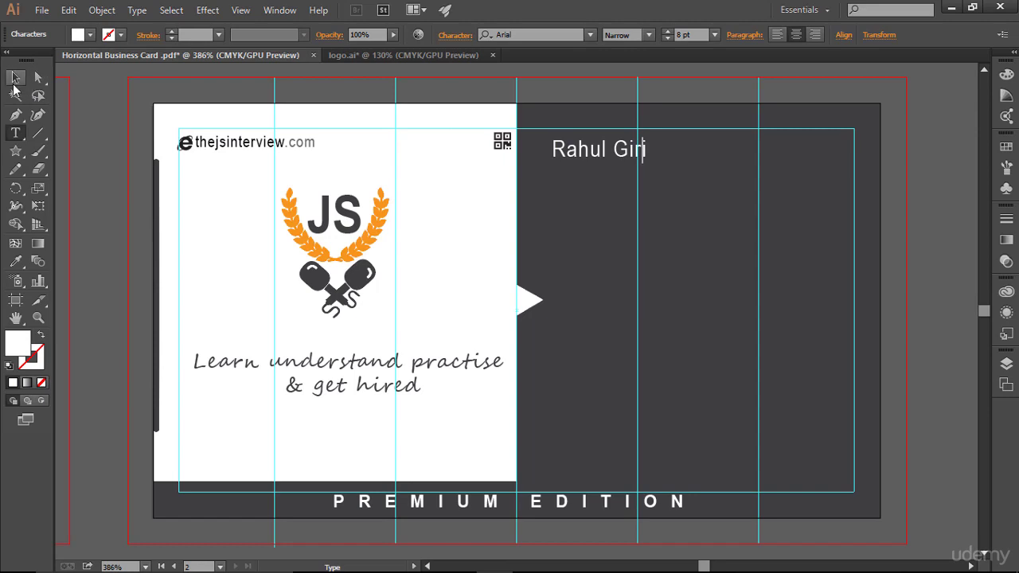
left_click(16, 78)
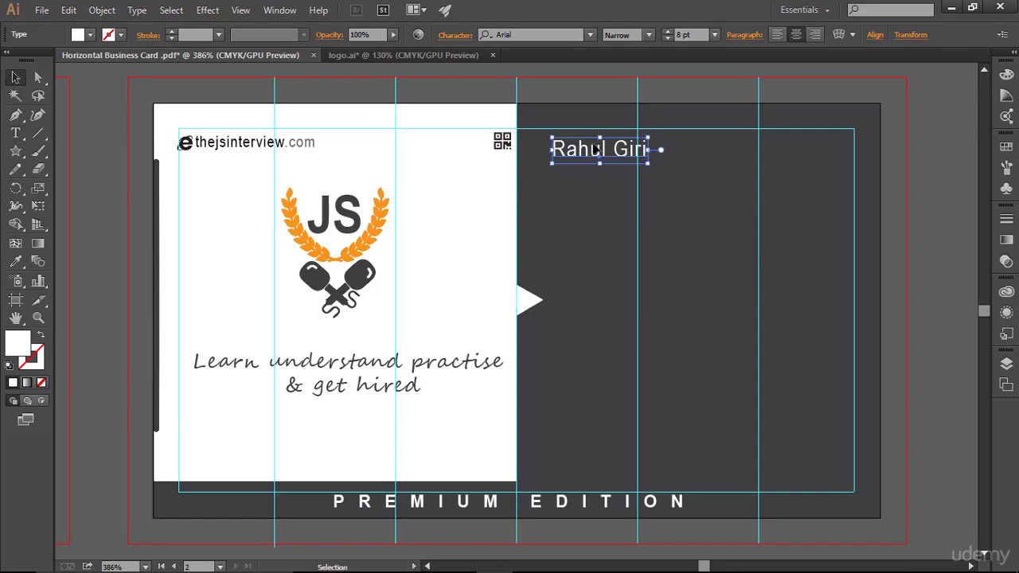
left_click(649, 35)
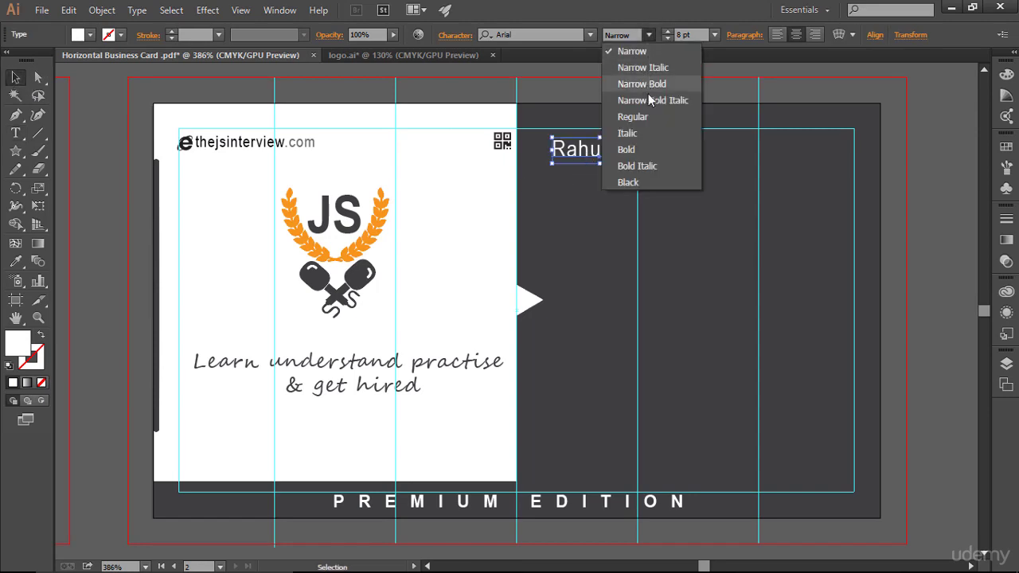
left_click(662, 116)
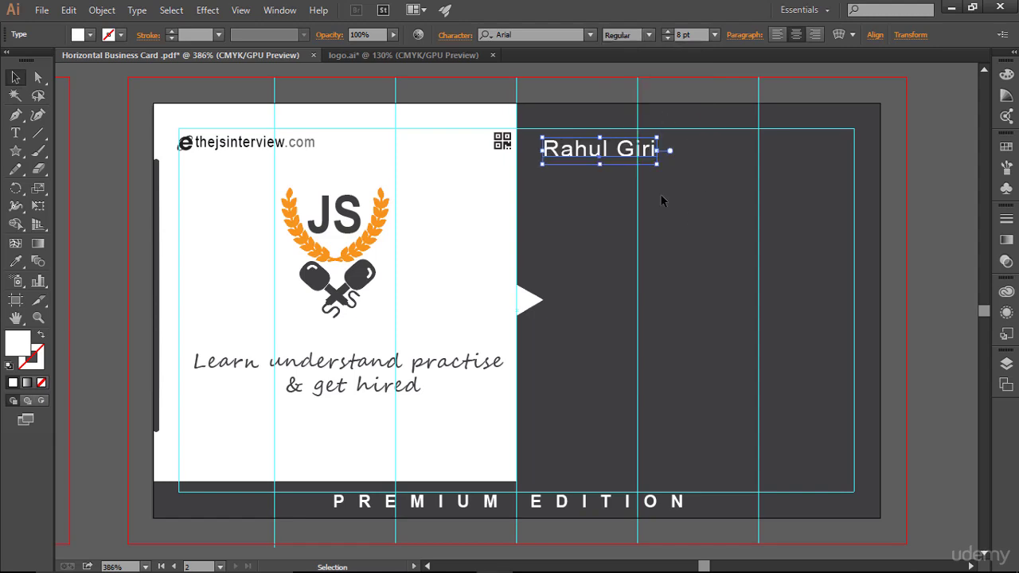
- Nudge the name with the arrow keys until it is centred near the top edge
left_click(621, 209)
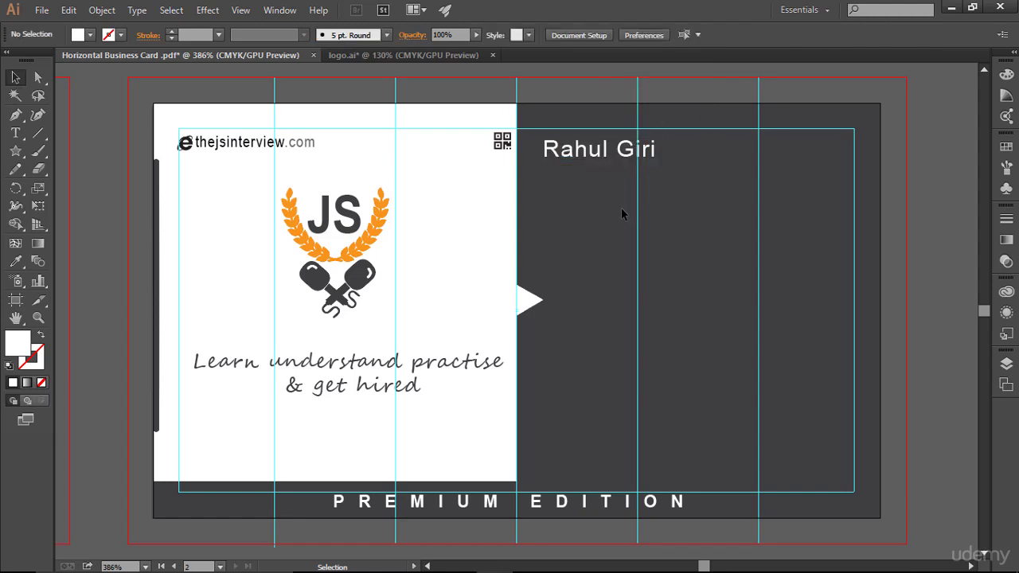
left_click(615, 154)
key("Up")
key("Up")
key("Up")
key("Right")
key("Right")
key("Right")
key("Right")
key("Right")
key("Right")
key("Right")
key("Right")
key("Right")
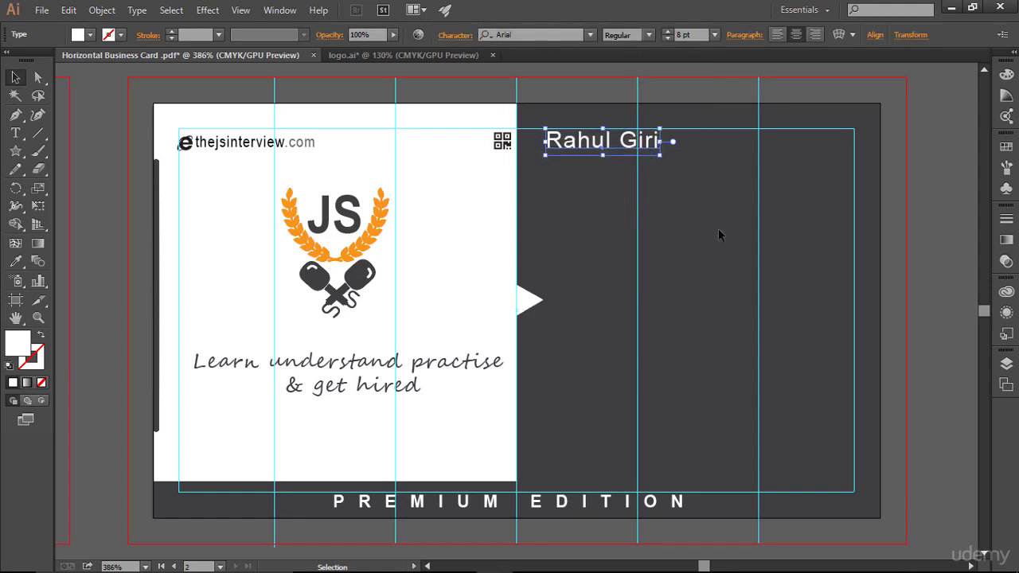
key("Right")
key("Right")
key("Right")
key("Right")
key("Right")
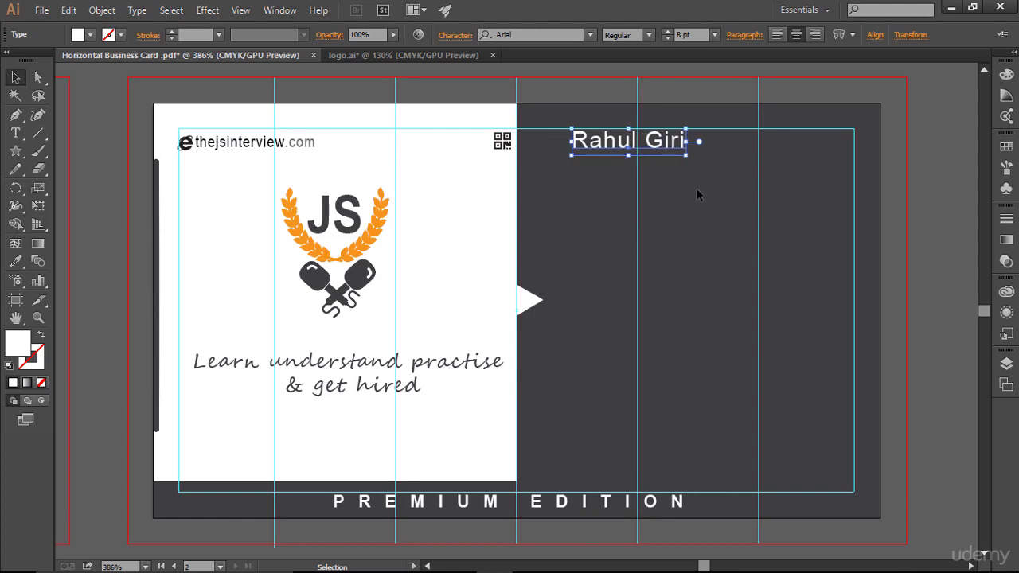
key("Right")
key("Right")
key("Right")
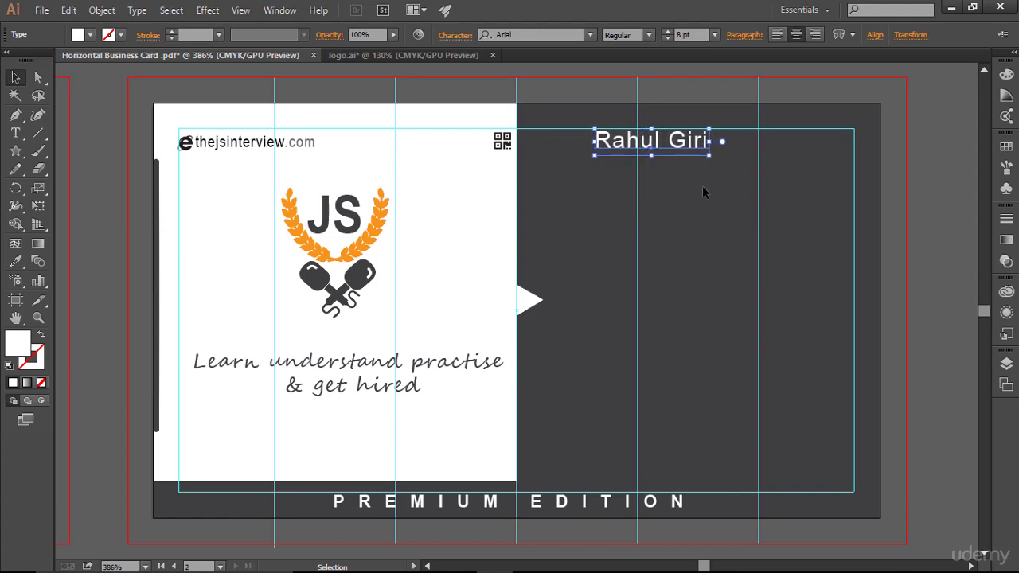
key("Left")
left_click(702, 188)
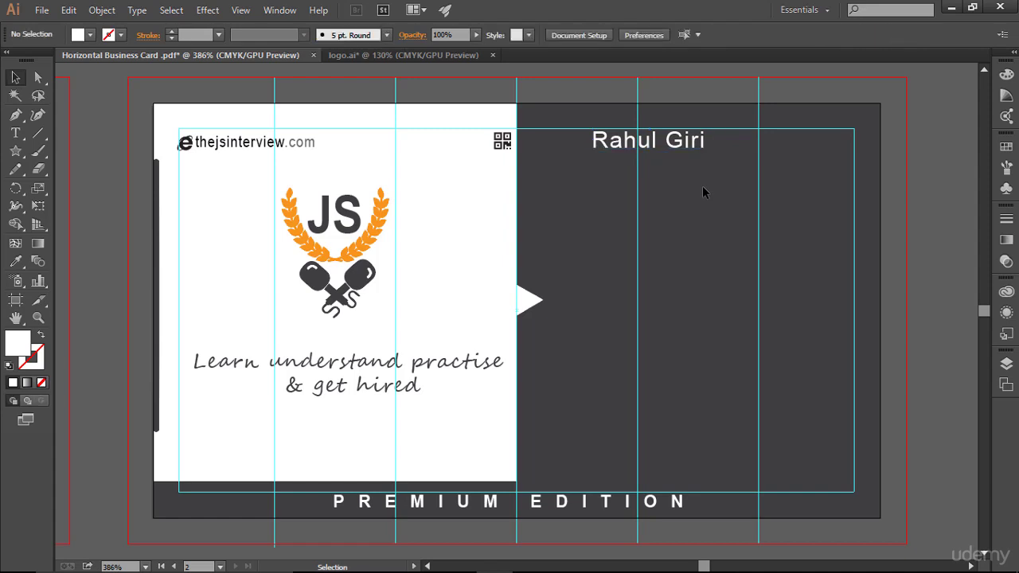
left_click(686, 145)
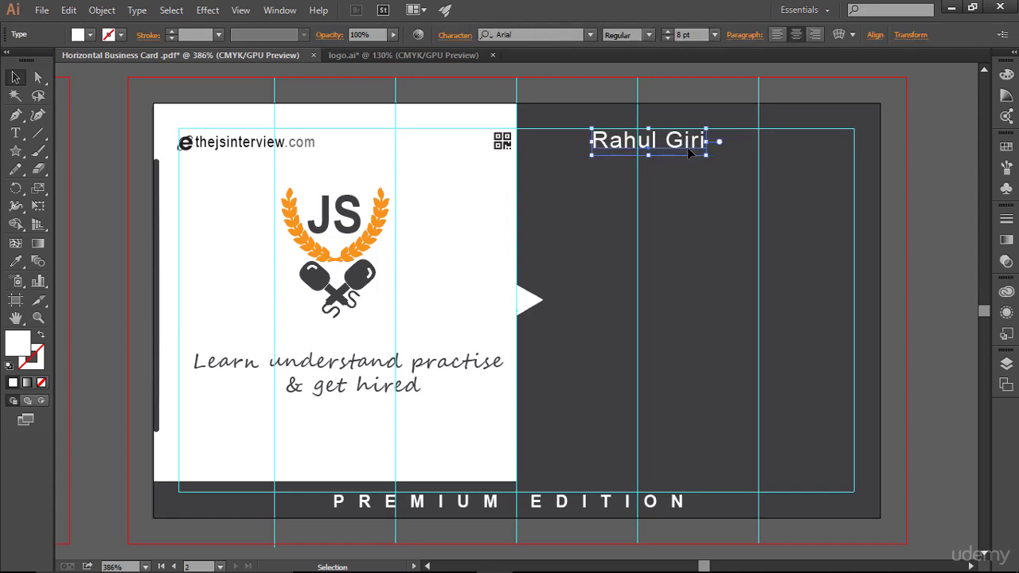
left_click(676, 211)
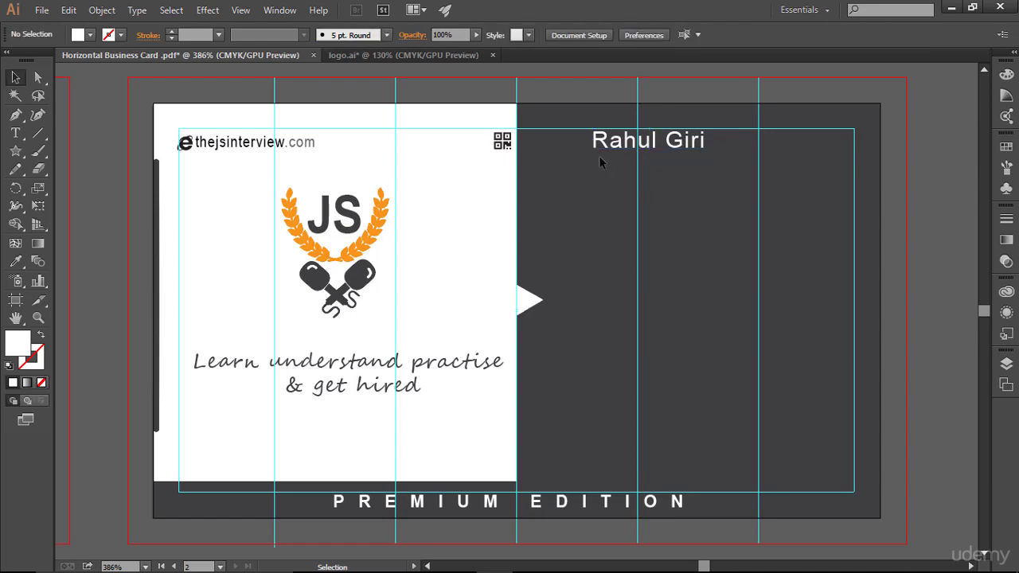
left_click(15, 133)
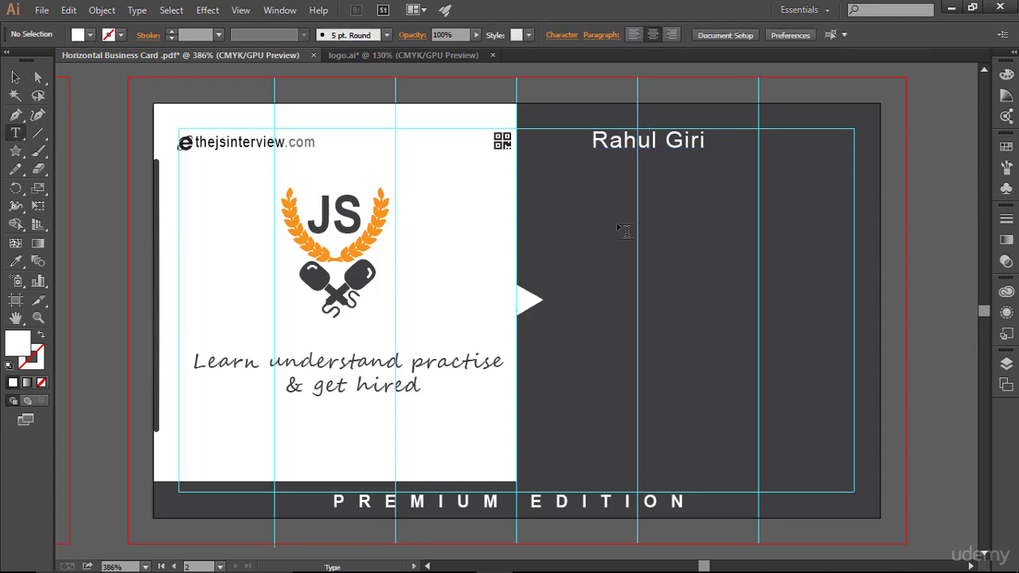
- Add INSTRUCTOR text below the name and set it to 6 pt
left_click(718, 242)
type("INSTRUCT")
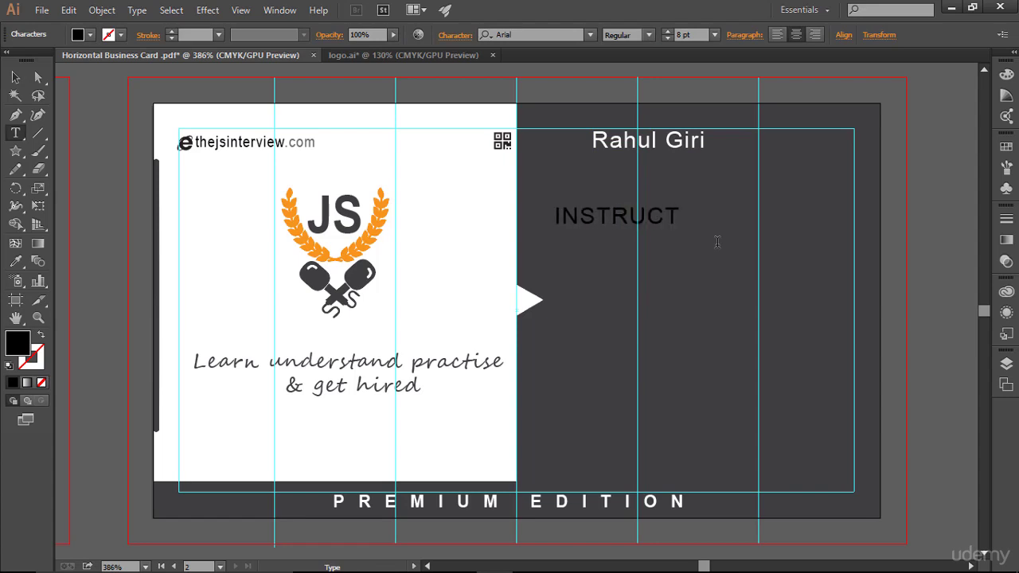
type("OR")
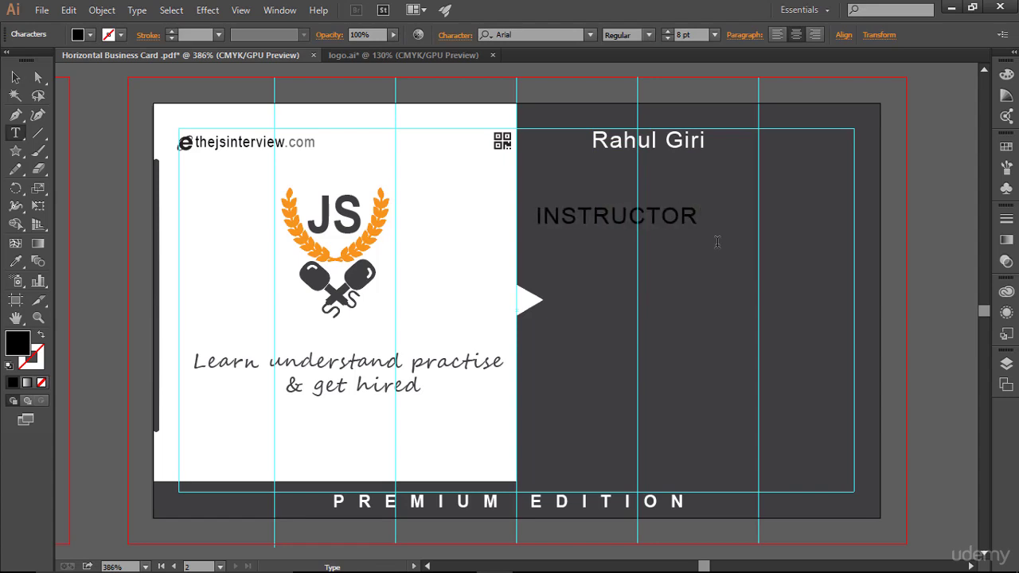
key("Escape")
left_click_drag(698, 217, 484, 216)
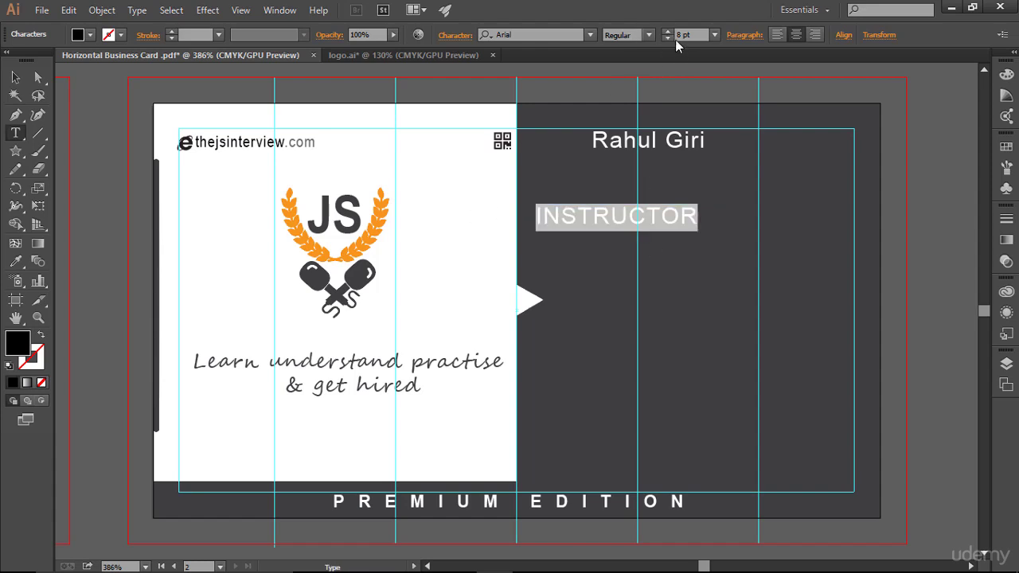
left_click(670, 40)
left_click(669, 40)
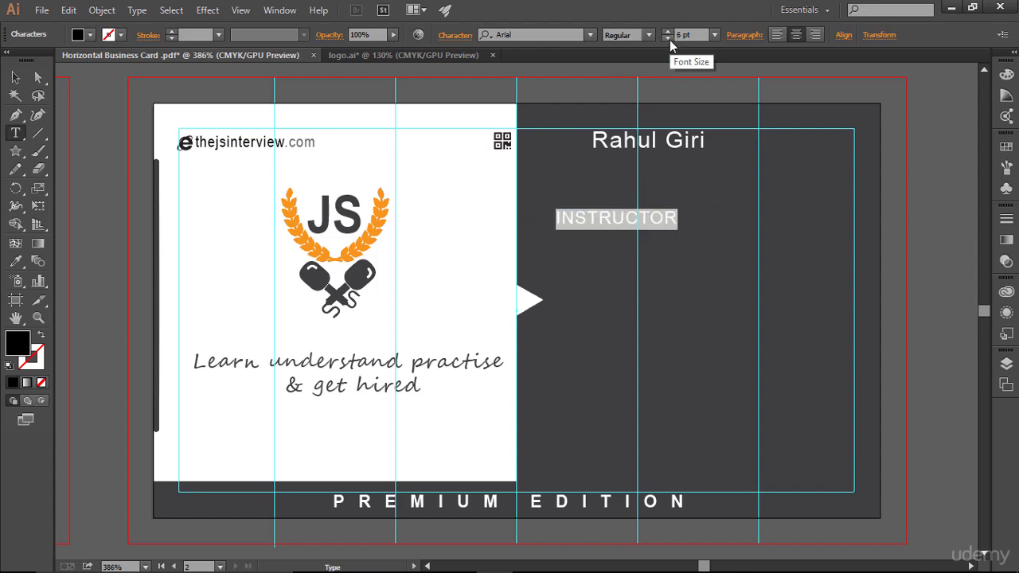
left_click(670, 40)
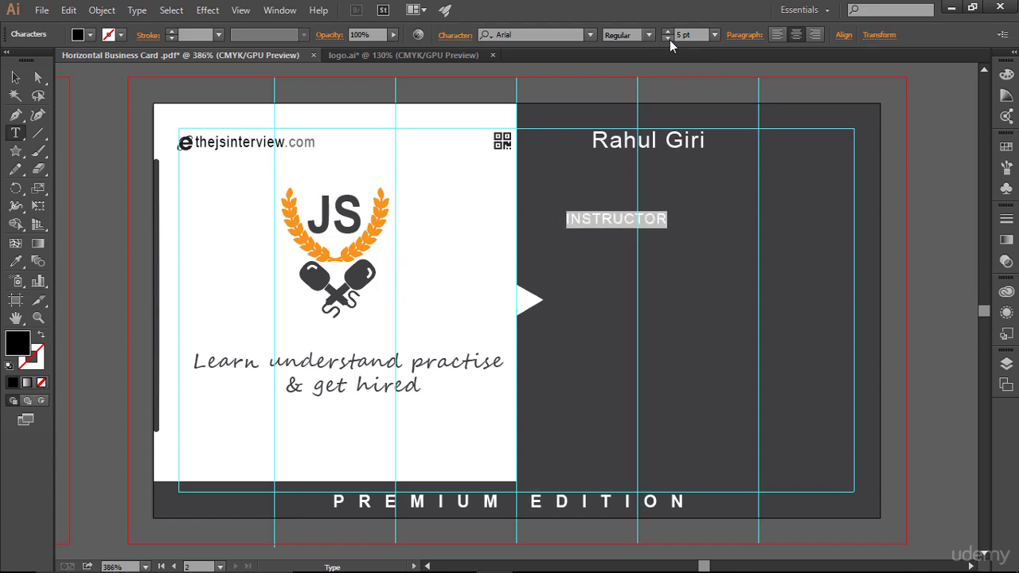
left_click(667, 32)
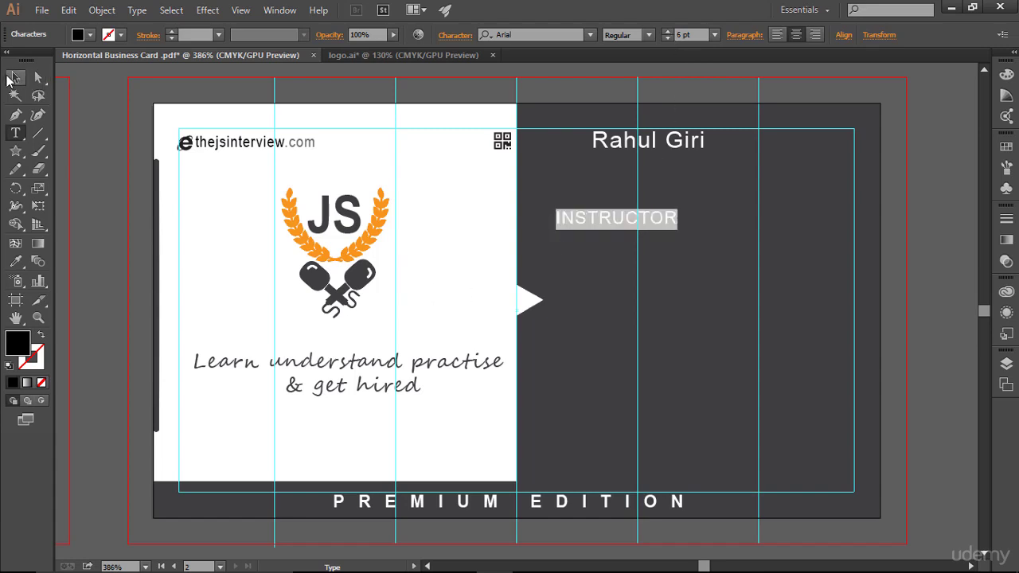
- Move the INSTRUCTOR label up so it sits directly beneath the name
left_click(14, 77)
left_click_drag(613, 221, 653, 166)
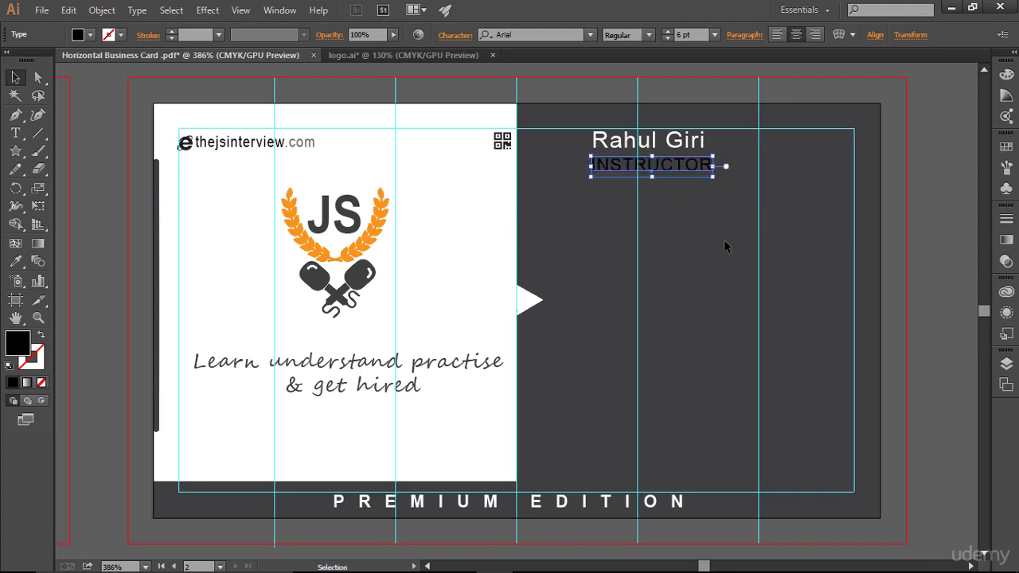
left_click(724, 247)
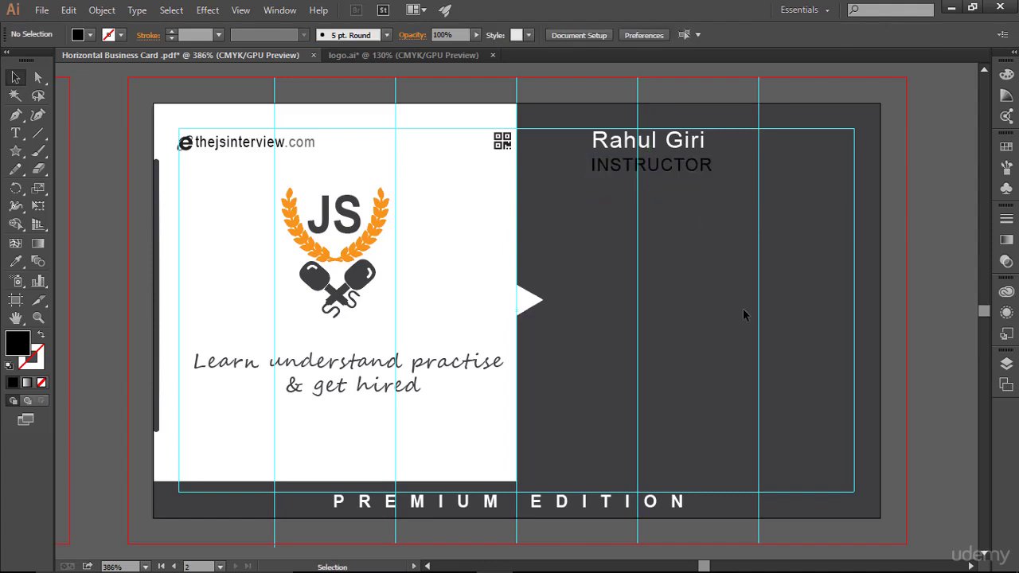
- Try a tracking of 0 on the INSTRUCTOR text, then undo it
left_click(714, 176)
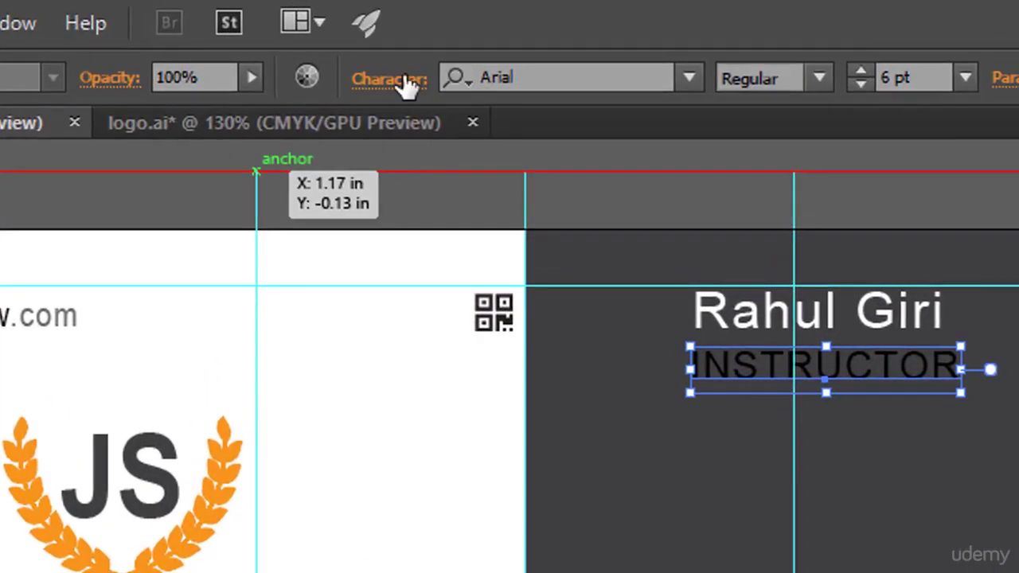
left_click(420, 64)
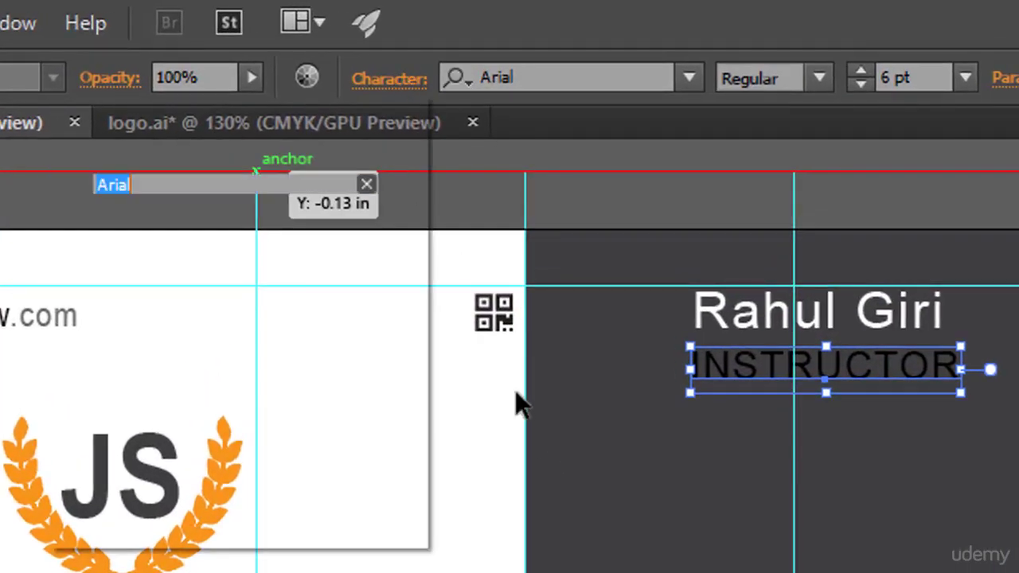
left_click(365, 319)
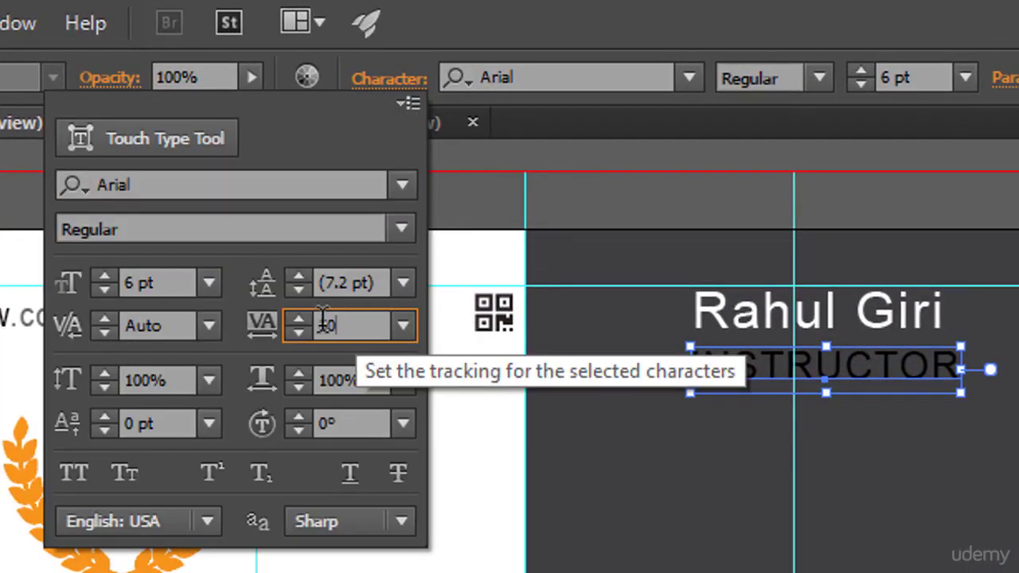
type("0")
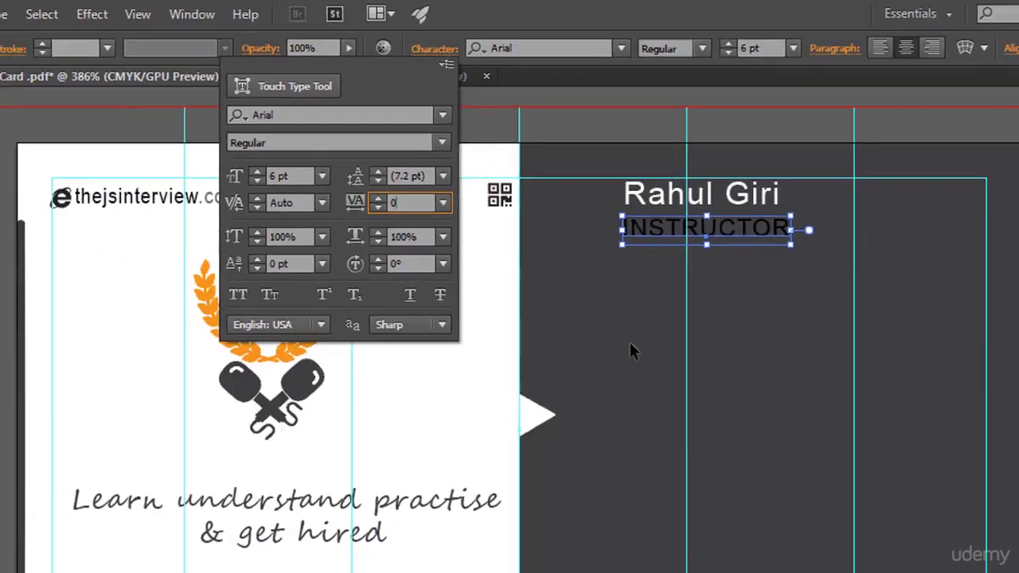
key("Return")
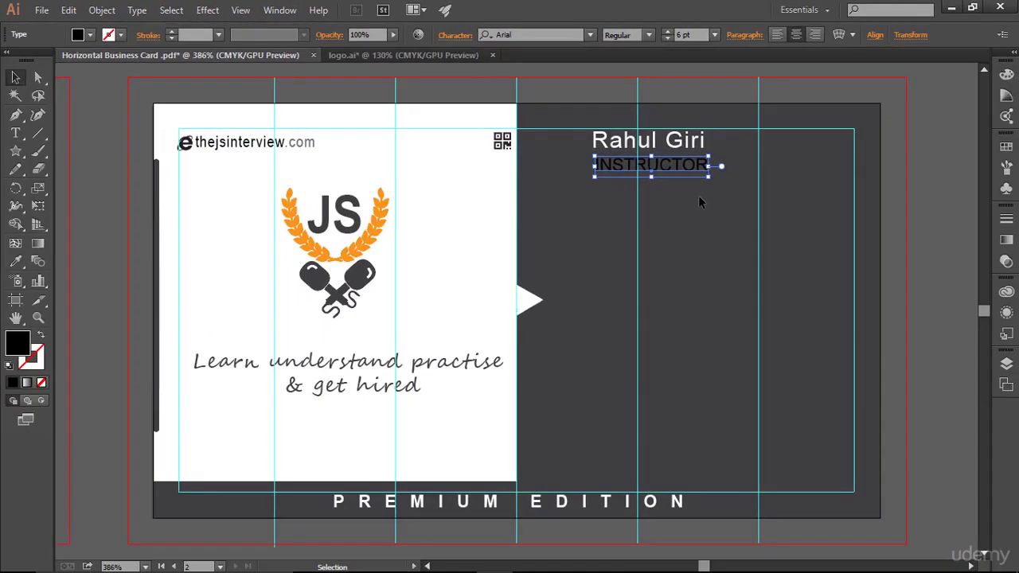
left_click(666, 191)
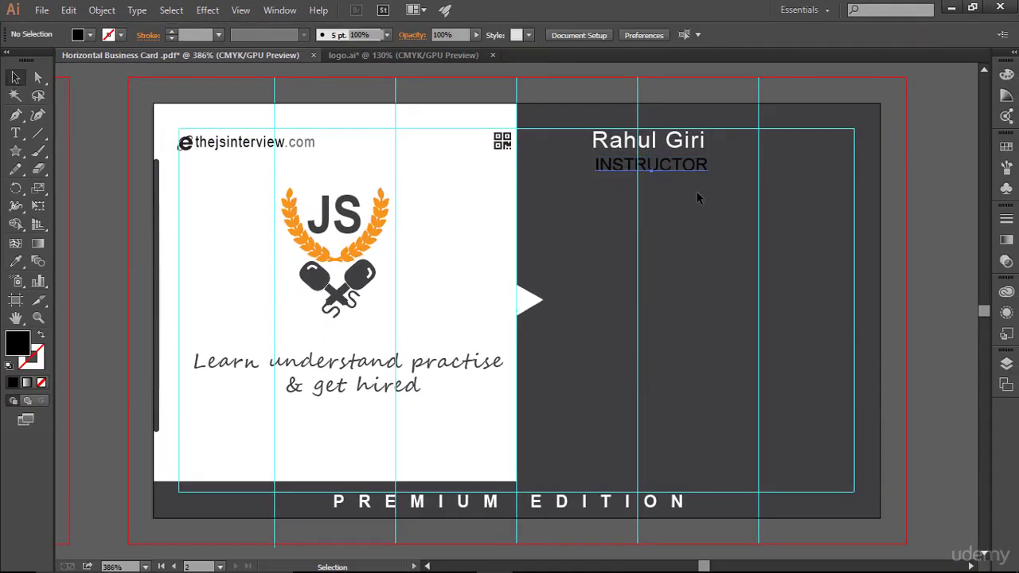
key("ctrl+z")
left_click(688, 298)
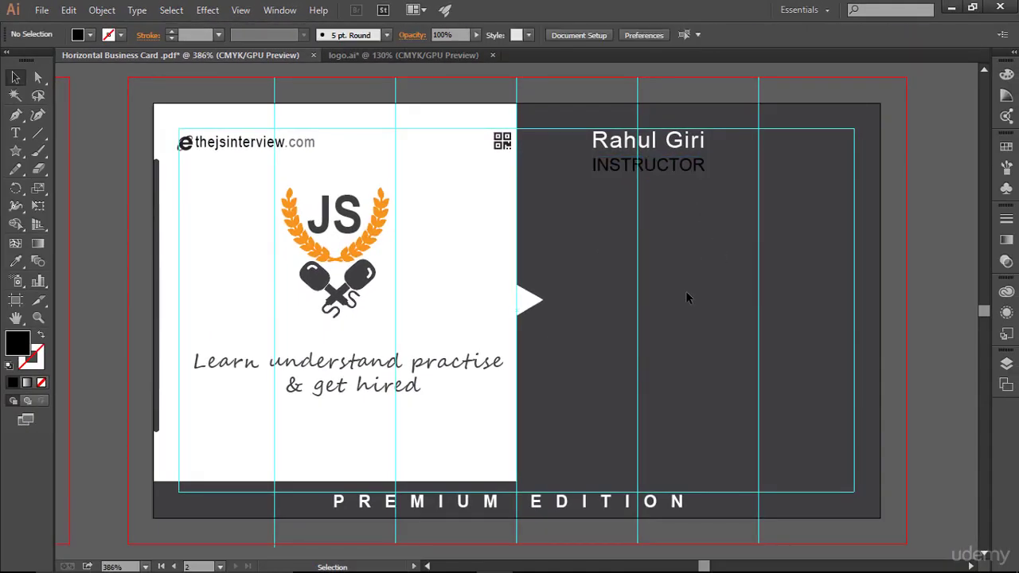
- Set the INSTRUCTOR label's tracking to 20 in the Character panel
left_click(704, 169)
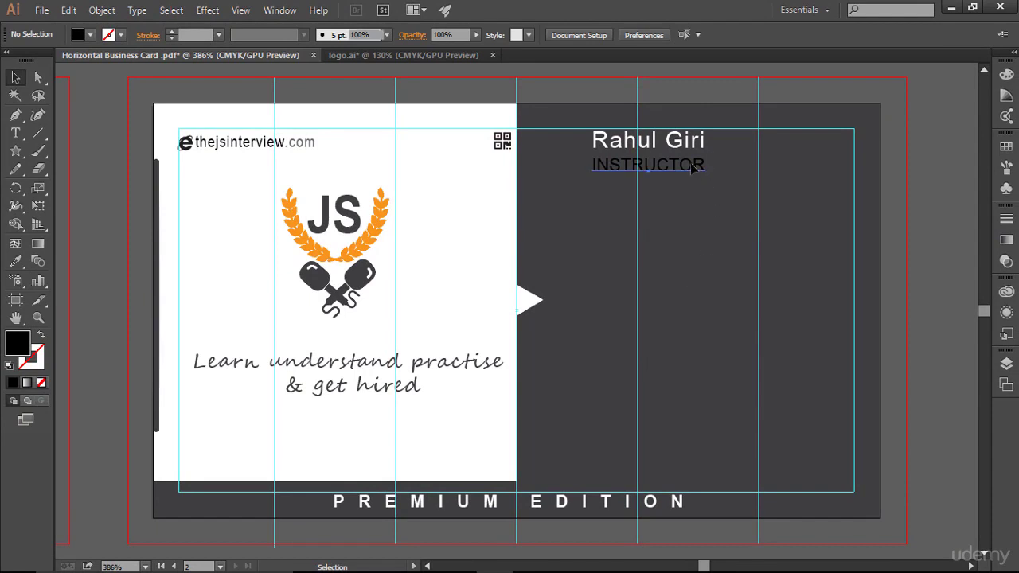
left_click(451, 37)
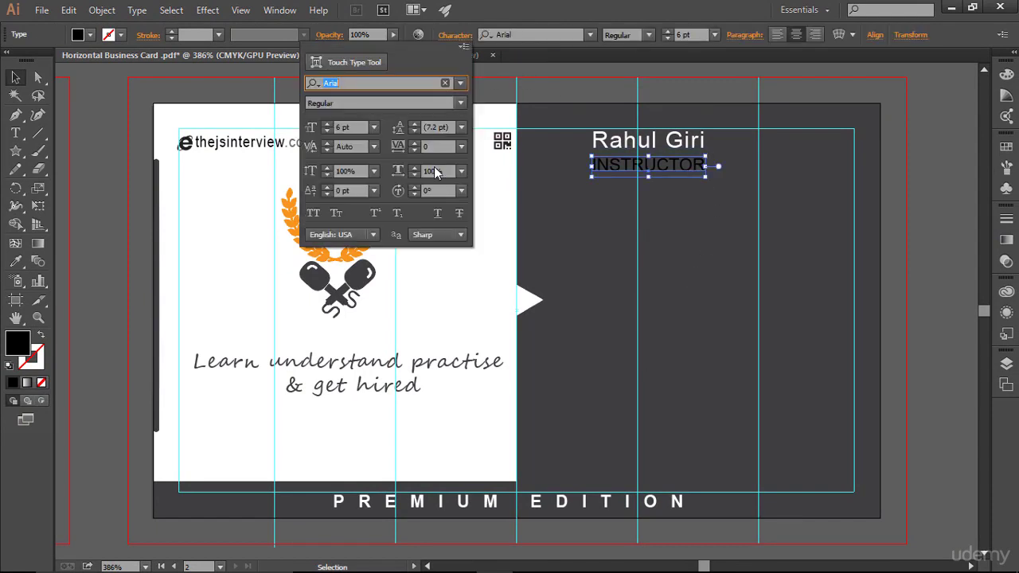
left_click(439, 146)
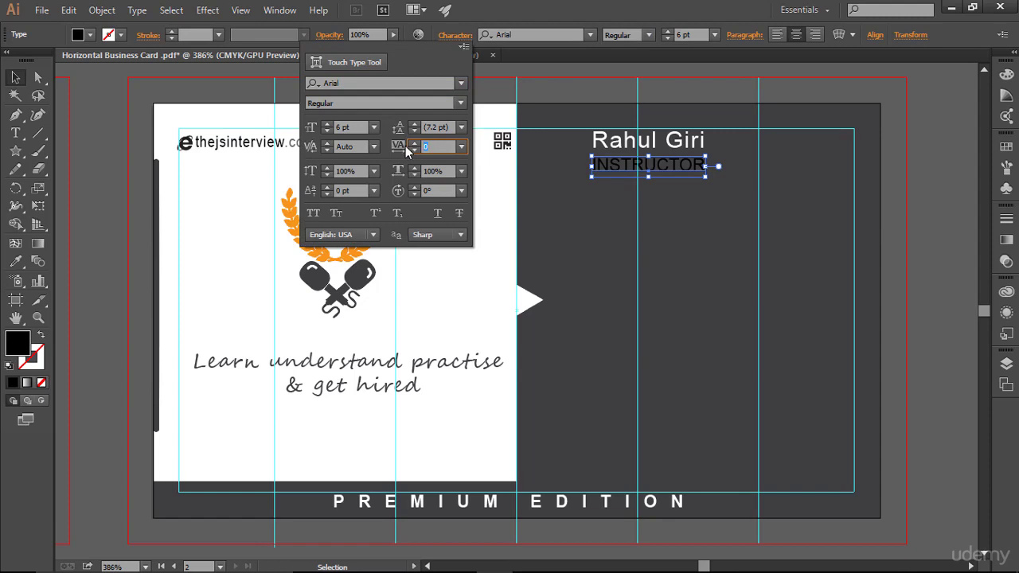
type("20")
key("Return")
left_click(723, 278)
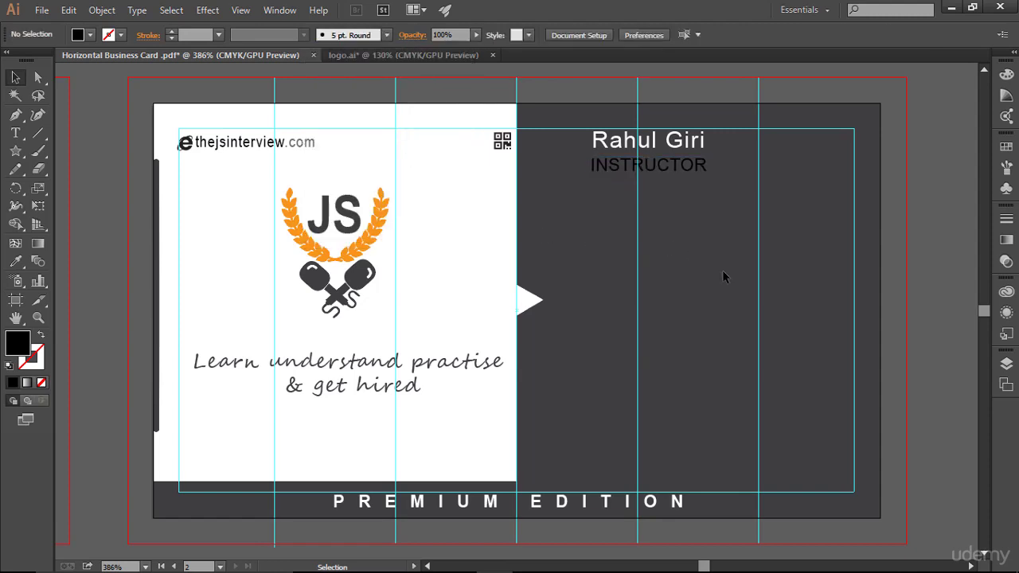
left_click(677, 167)
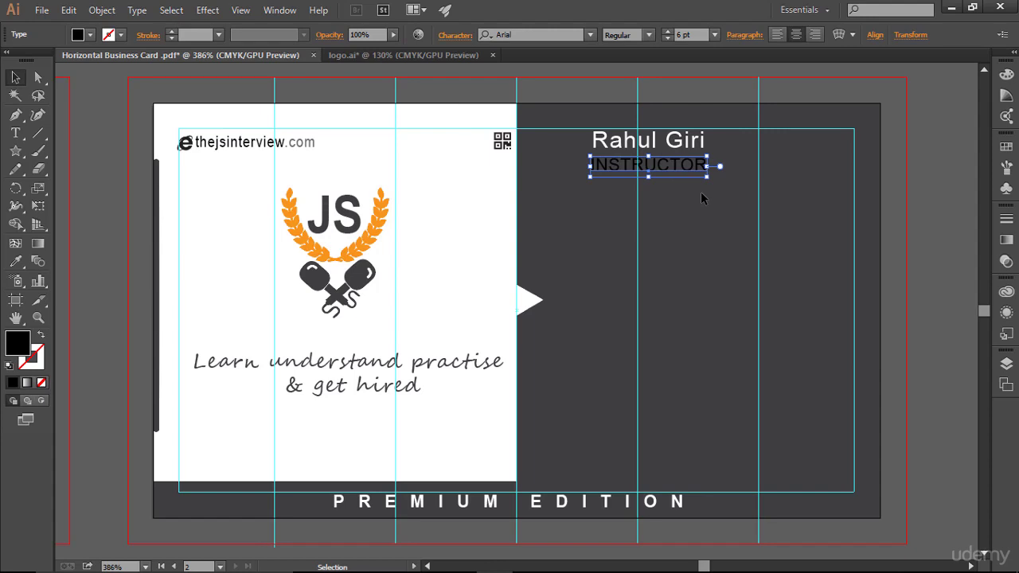
- Fill the INSTRUCTOR text with white from the control bar swatches
left_click(90, 35)
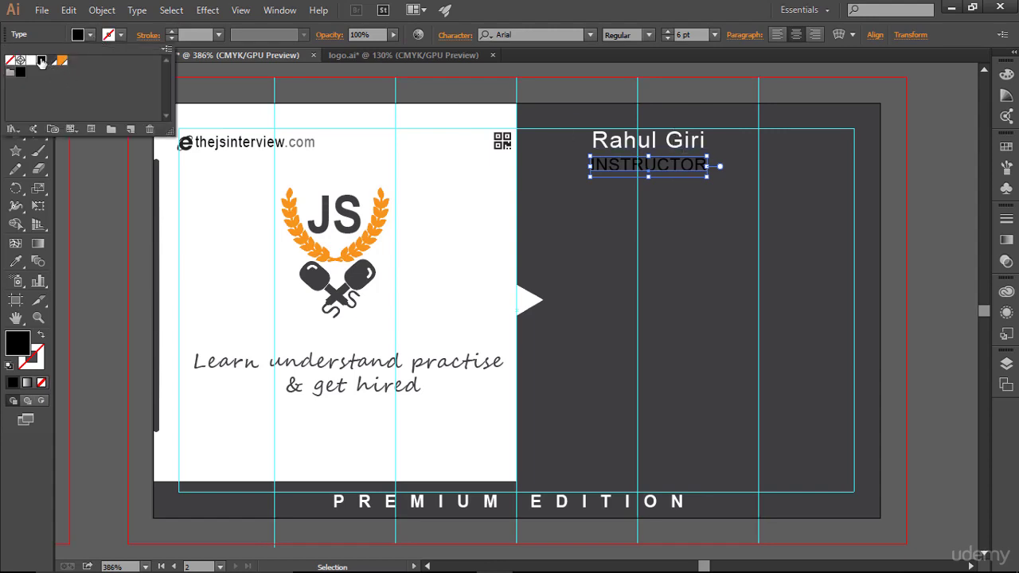
left_click(30, 59)
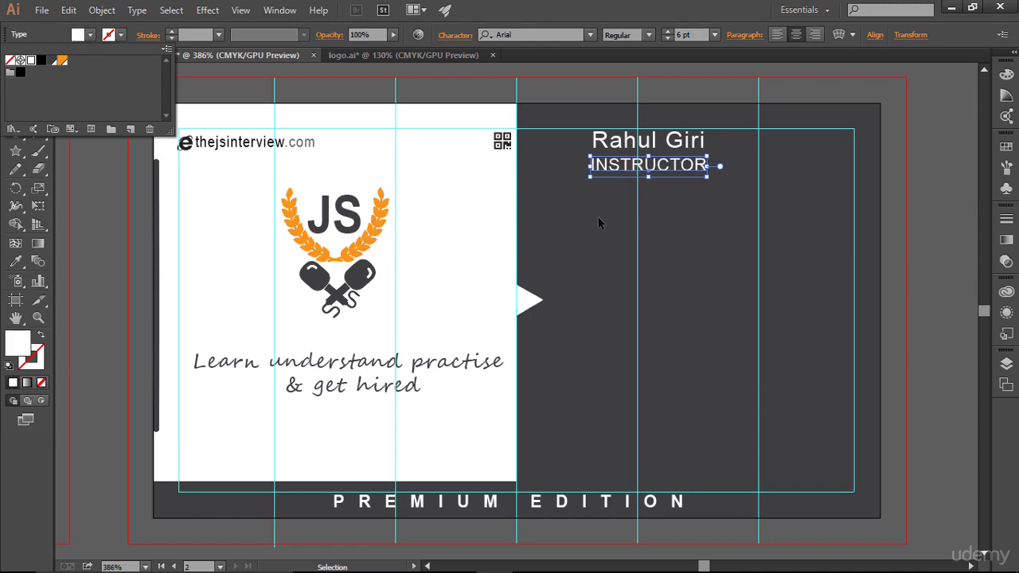
left_click(685, 218)
left_click(688, 201)
left_click(689, 173)
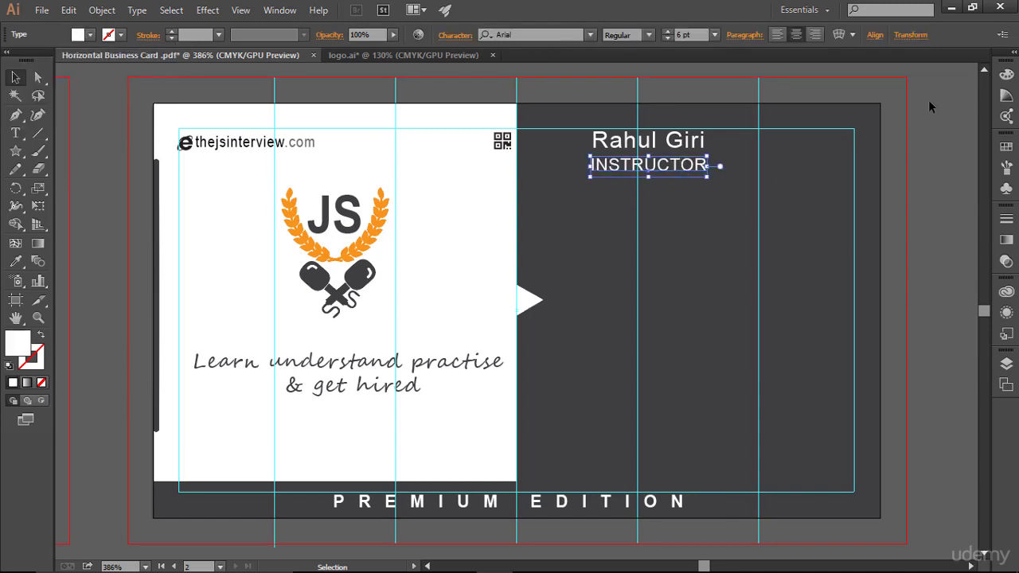
left_click(1006, 95)
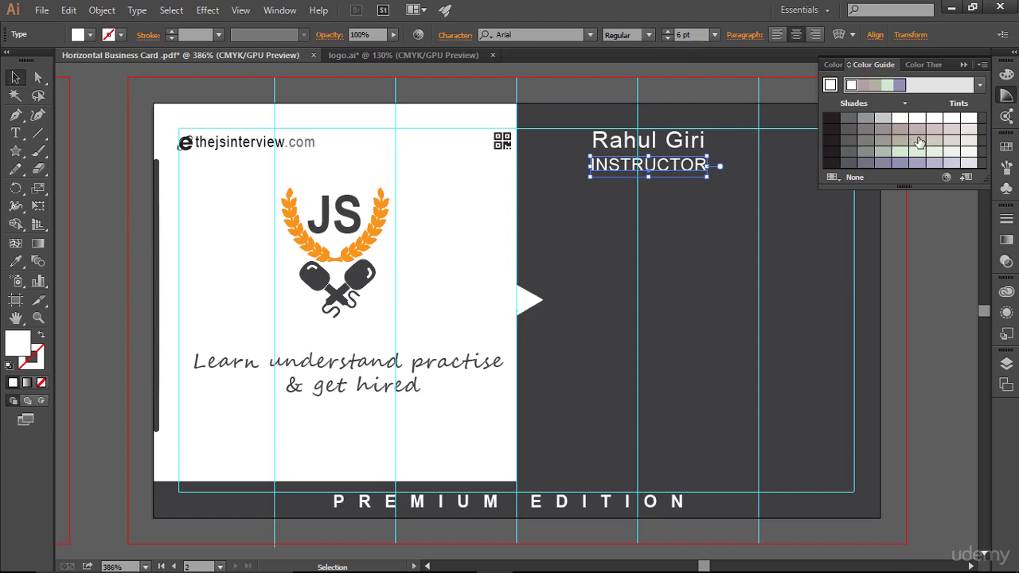
- Try several grey shades from the Color Guide on the INSTRUCTOR text
left_click(869, 125)
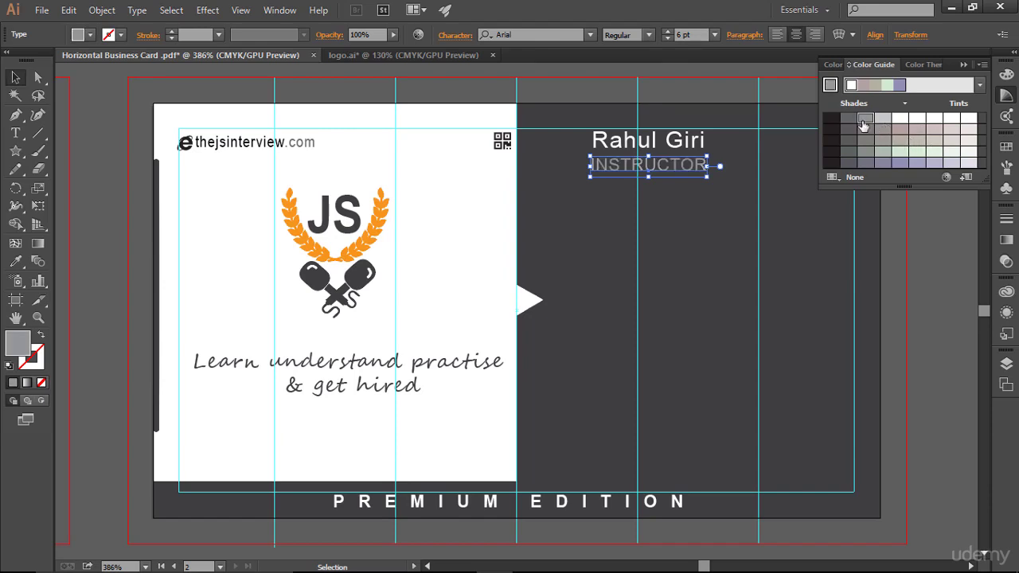
left_click(852, 122)
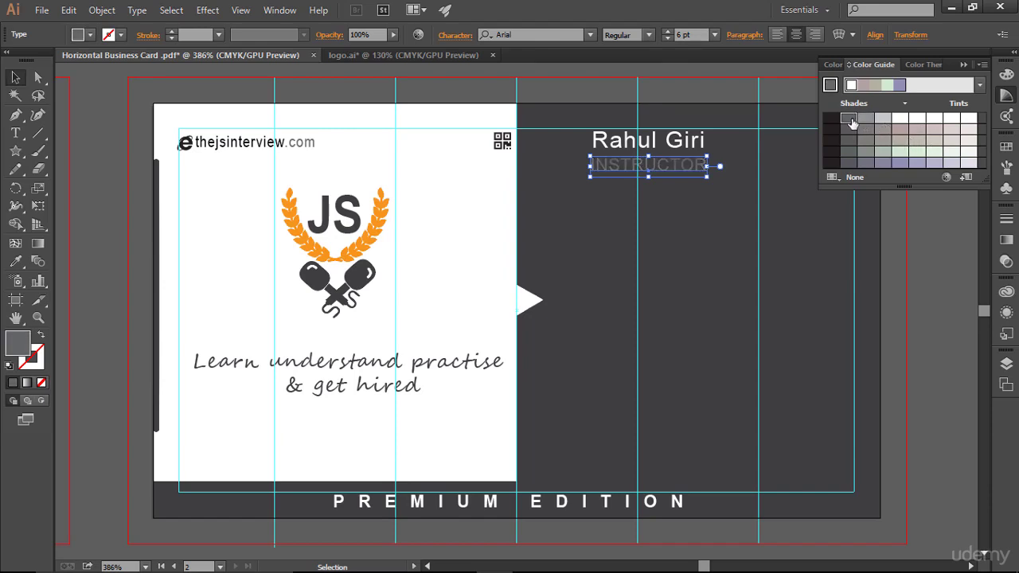
left_click(691, 219)
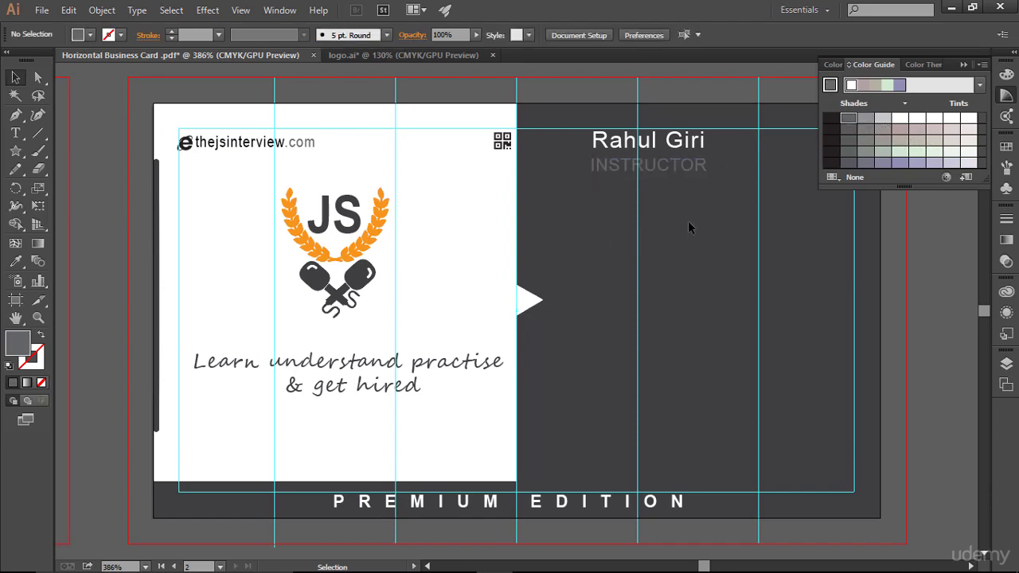
left_click(691, 171)
left_click(865, 121)
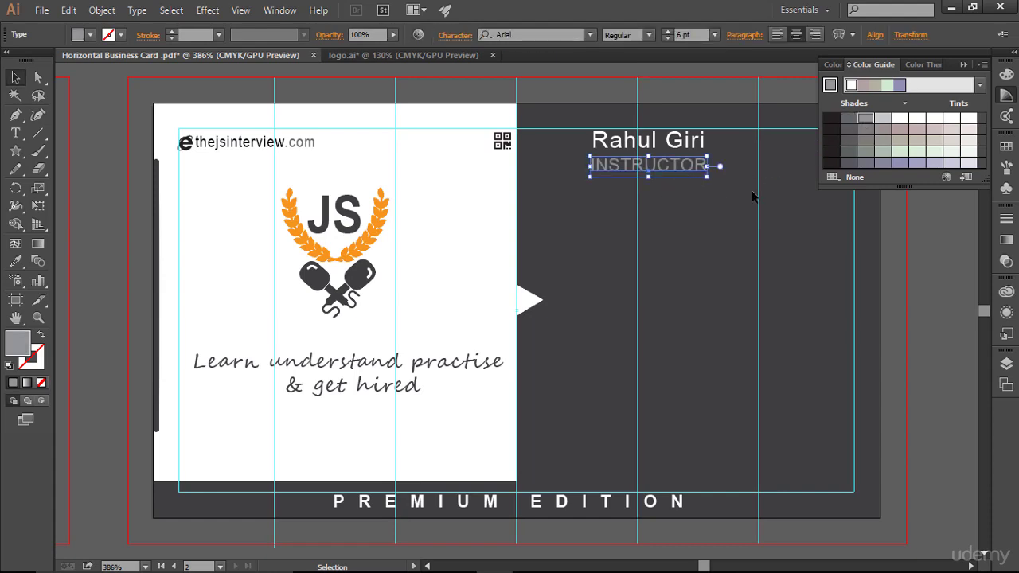
left_click(793, 249)
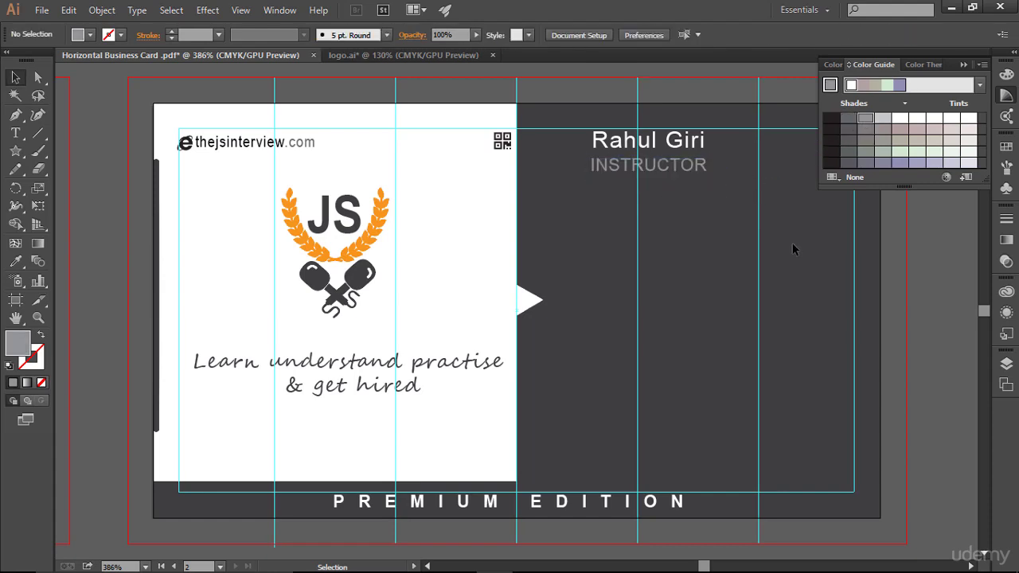
left_click(690, 167)
left_click(846, 121)
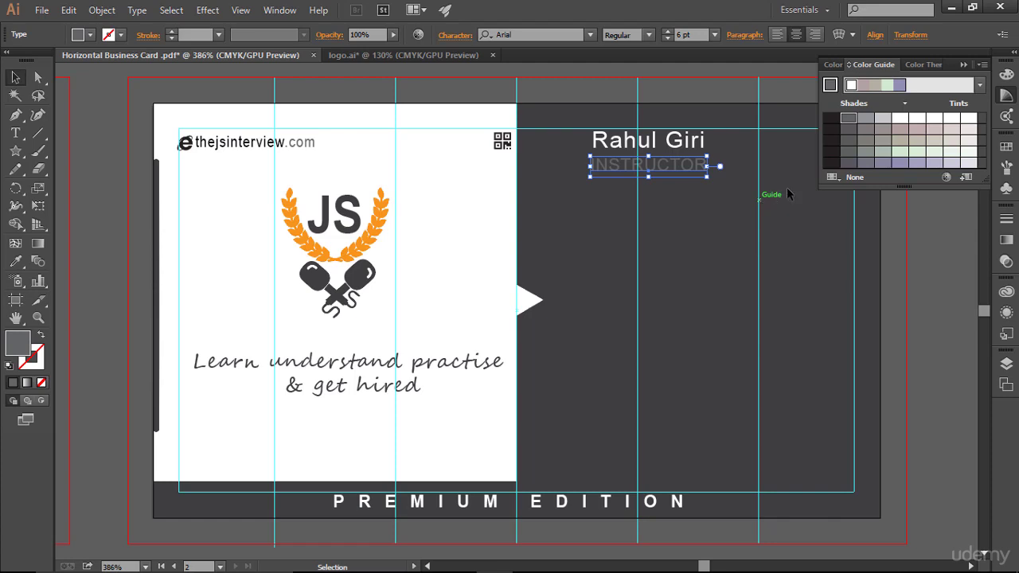
left_click(713, 260)
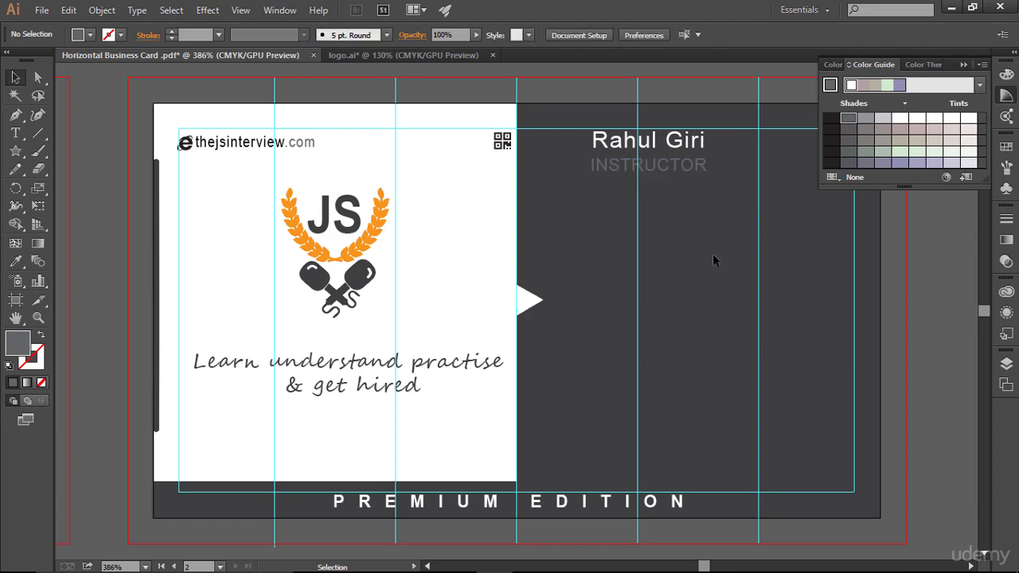
- Compare more lighter and darker grey shades on INSTRUCTOR
left_click(661, 168)
left_click(867, 120)
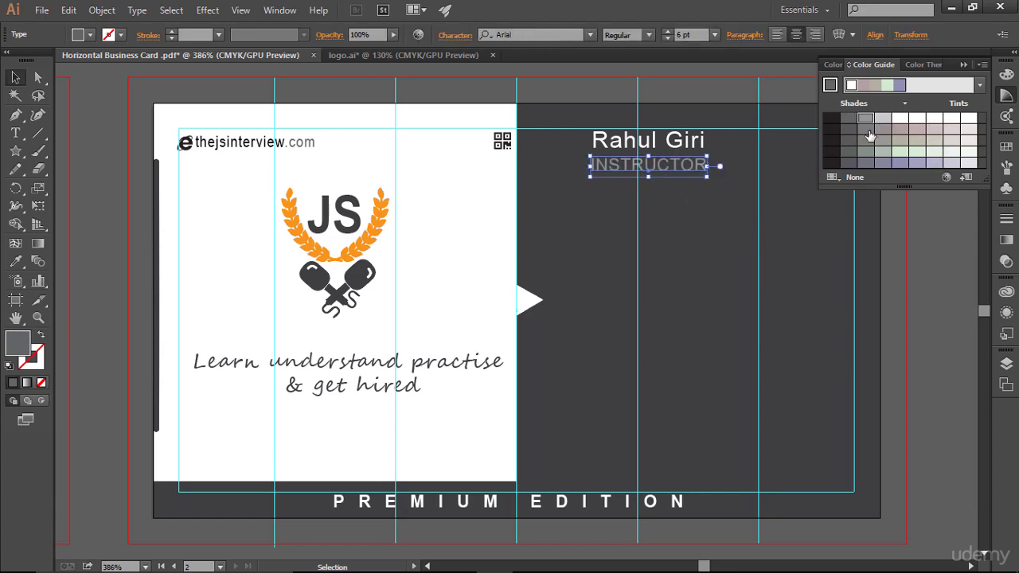
left_click(848, 141)
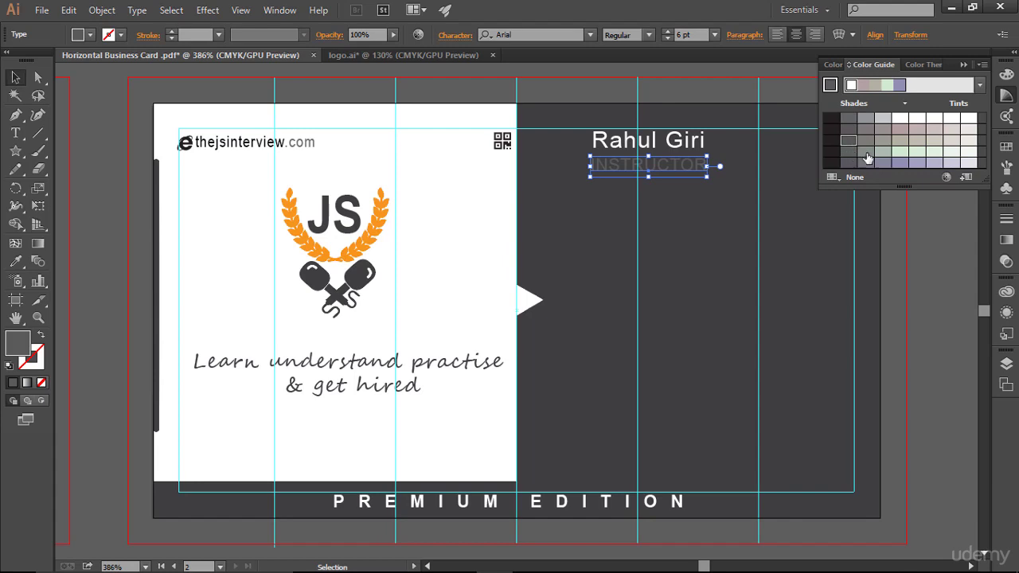
left_click(882, 141)
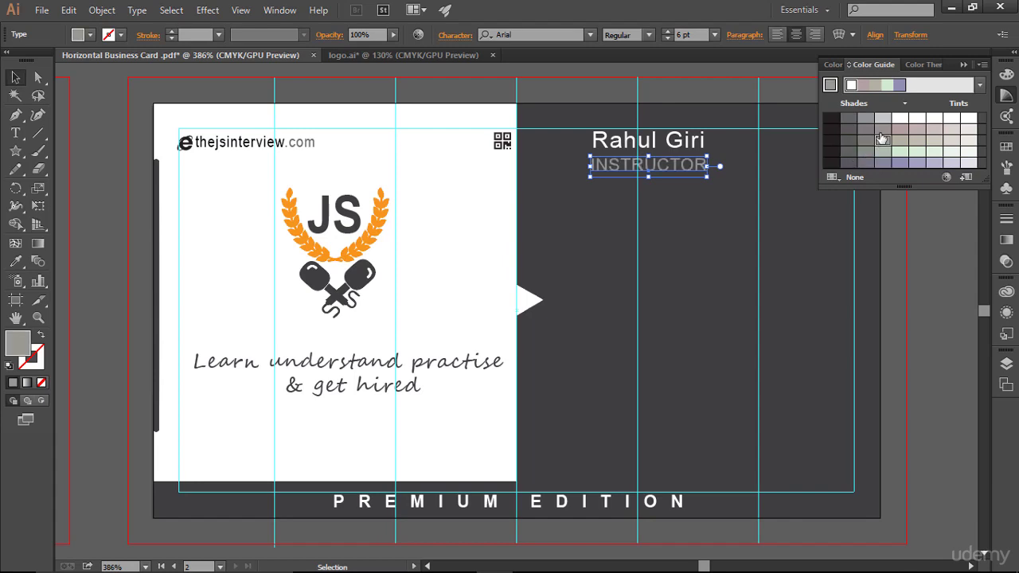
left_click(820, 335)
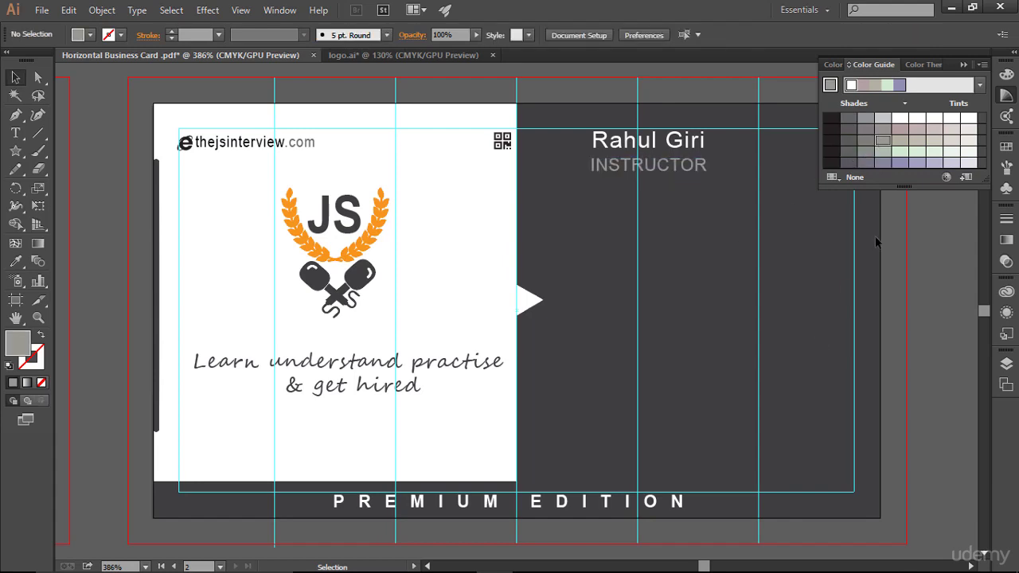
left_click(648, 167)
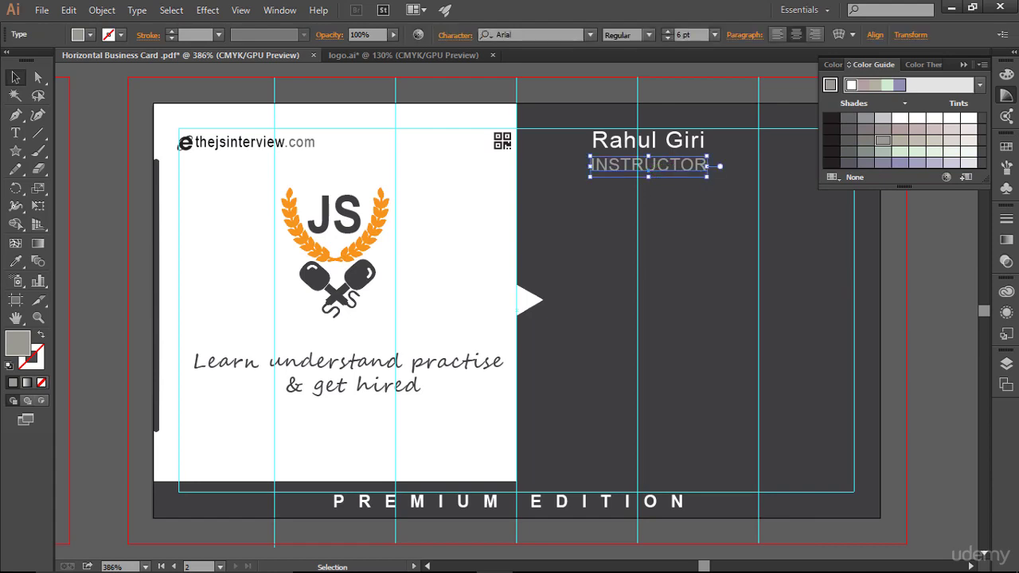
left_click(871, 120)
- Give INSTRUCTOR a dark grey swatch, then a light grey shade from the Color Guide
left_click(1007, 149)
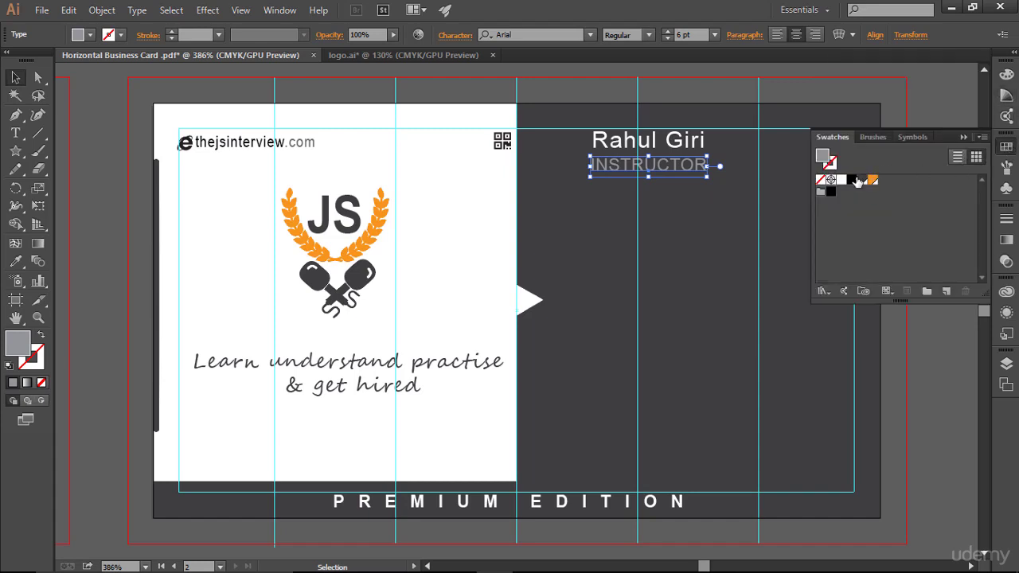
left_click(864, 181)
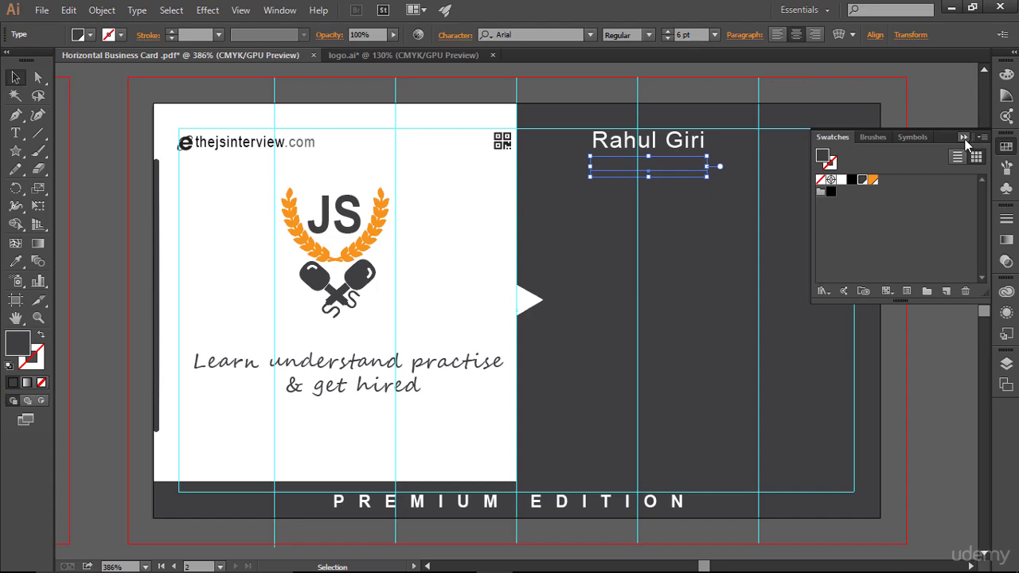
left_click(964, 138)
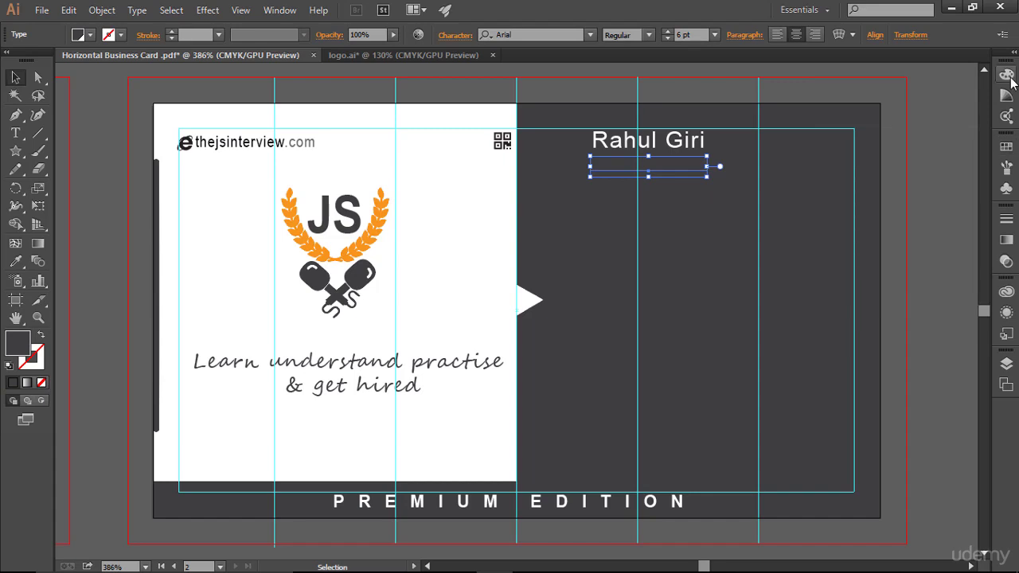
left_click(1007, 95)
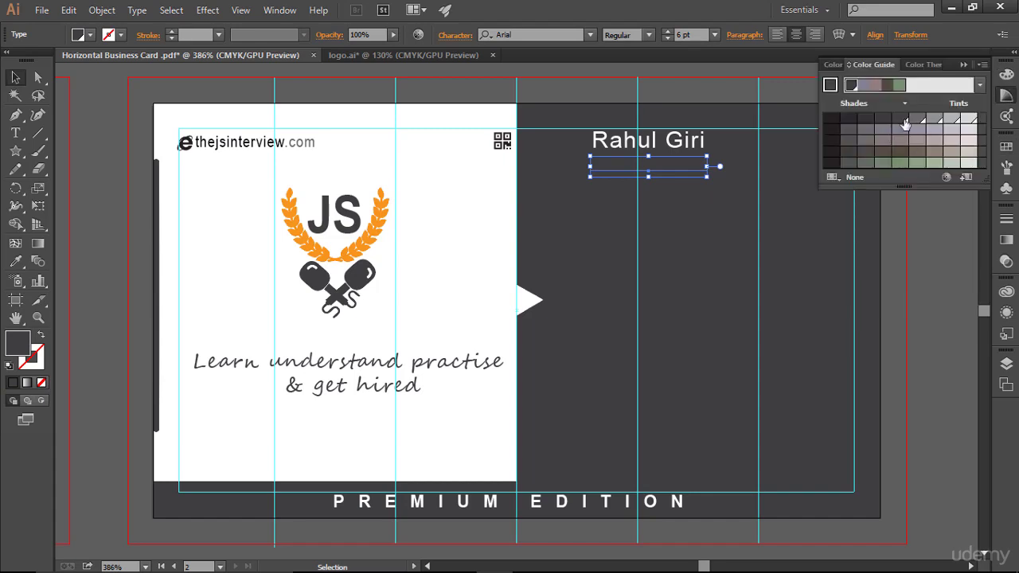
left_click(918, 120)
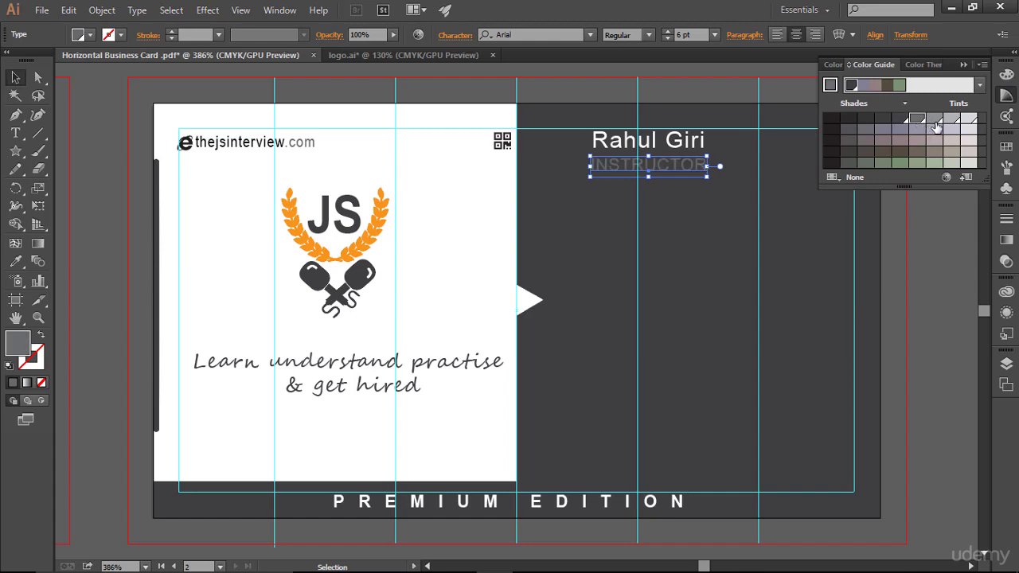
left_click(935, 121)
left_click(825, 270)
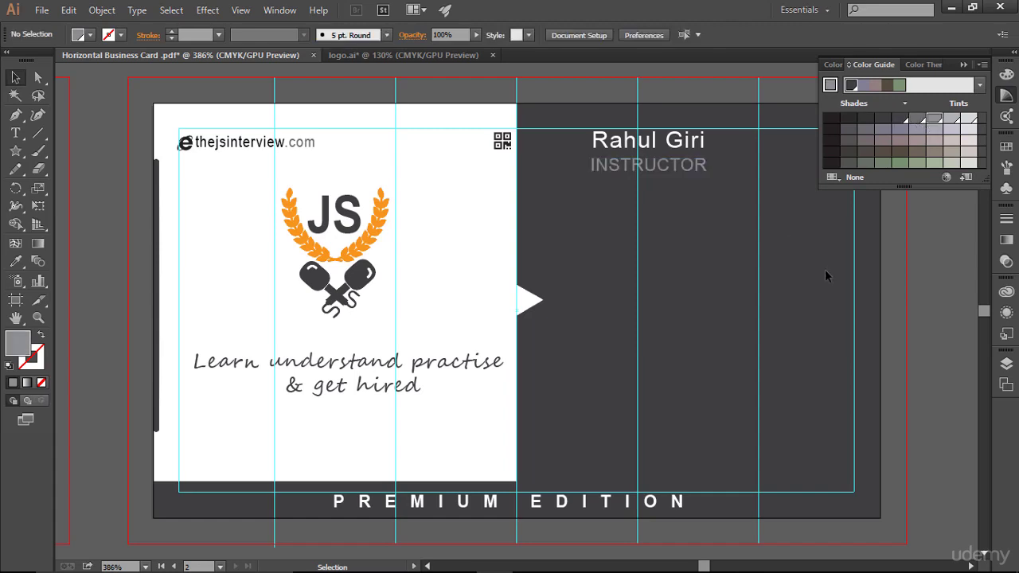
left_click(1007, 95)
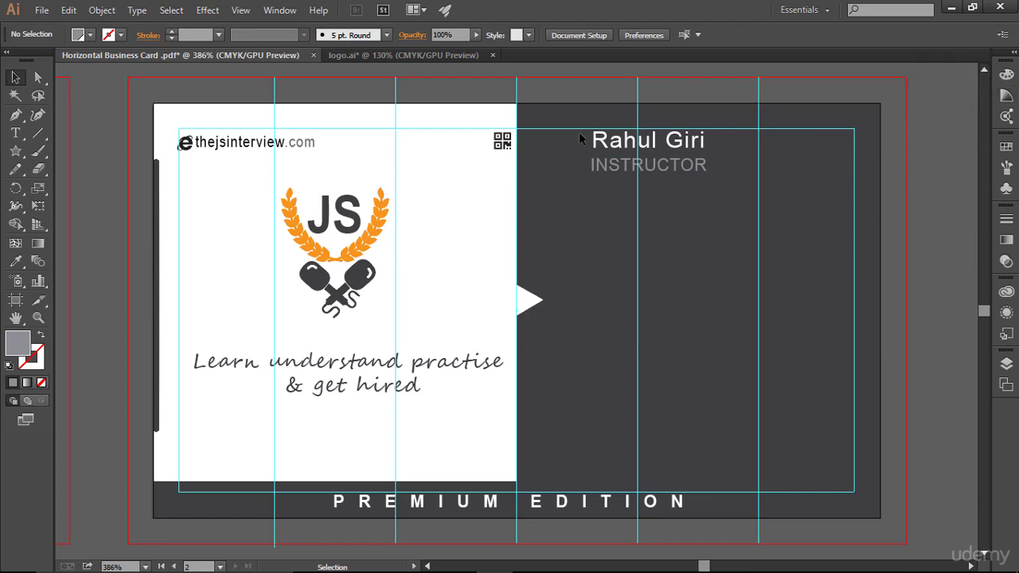
- Nudge the name and INSTRUCTOR block slightly to the right
left_click_drag(589, 127, 745, 191)
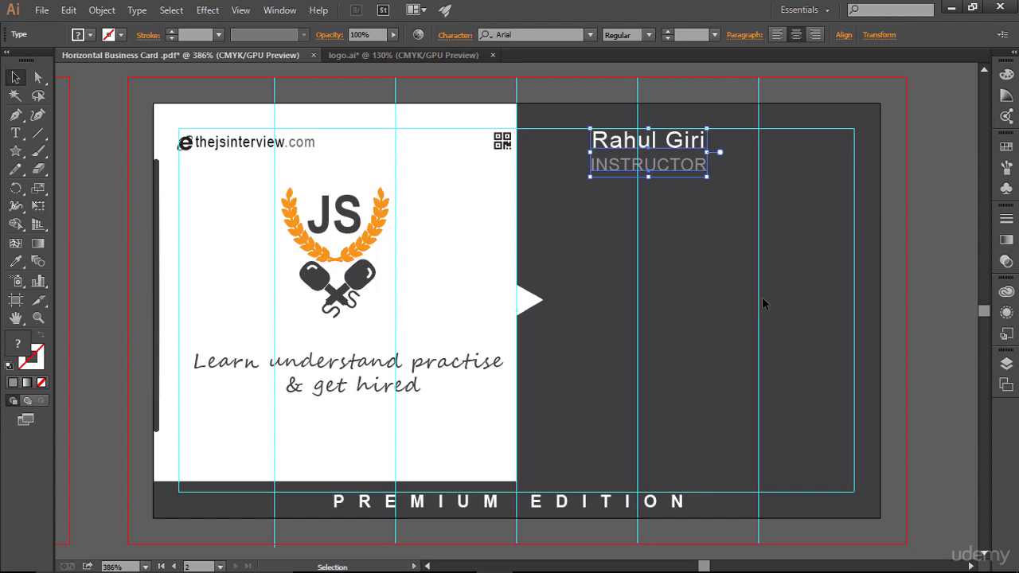
key("Right")
key("Right")
left_click(723, 266)
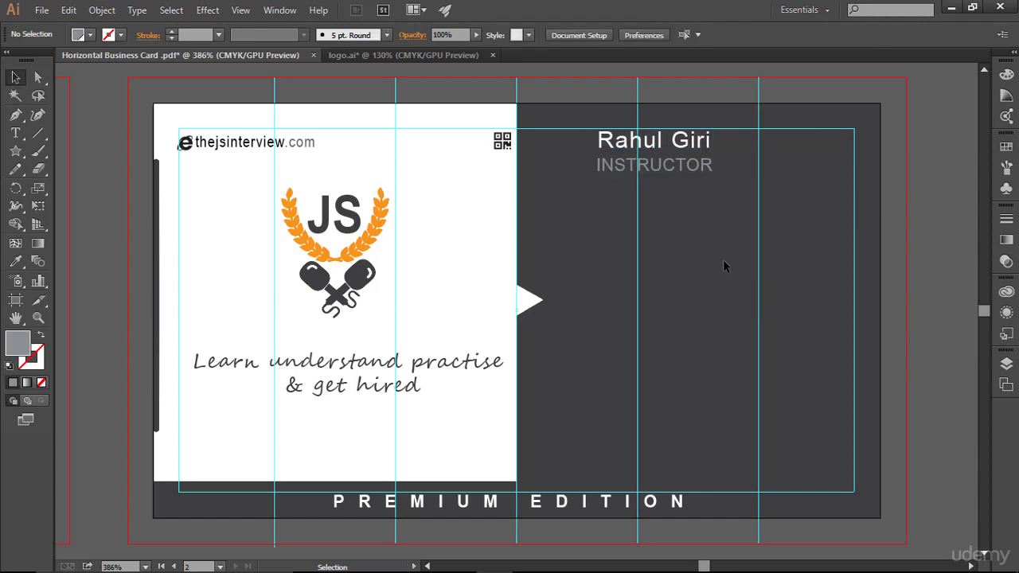
- Open computer user.svg and select its user icon
left_click(42, 9)
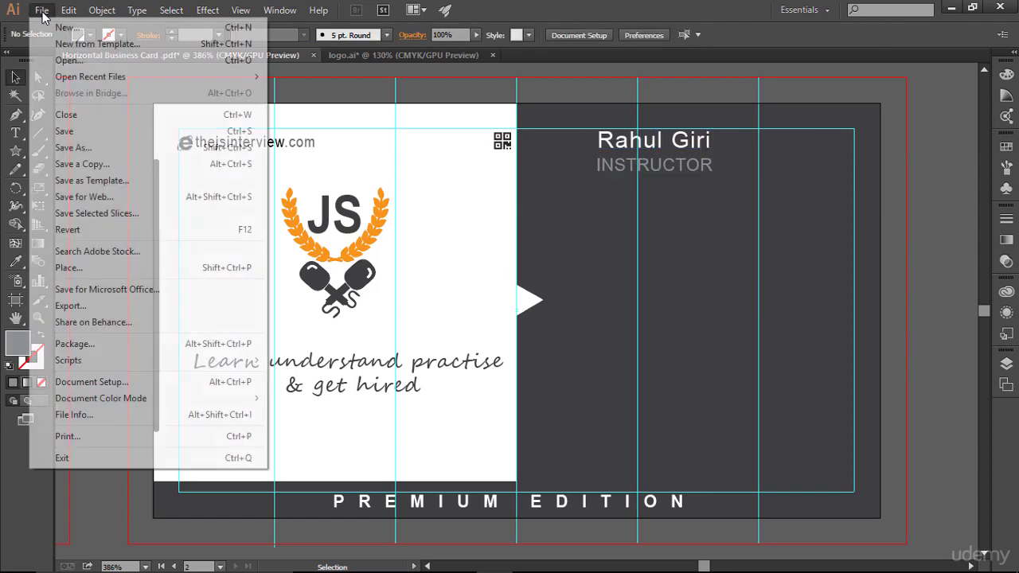
left_click(70, 61)
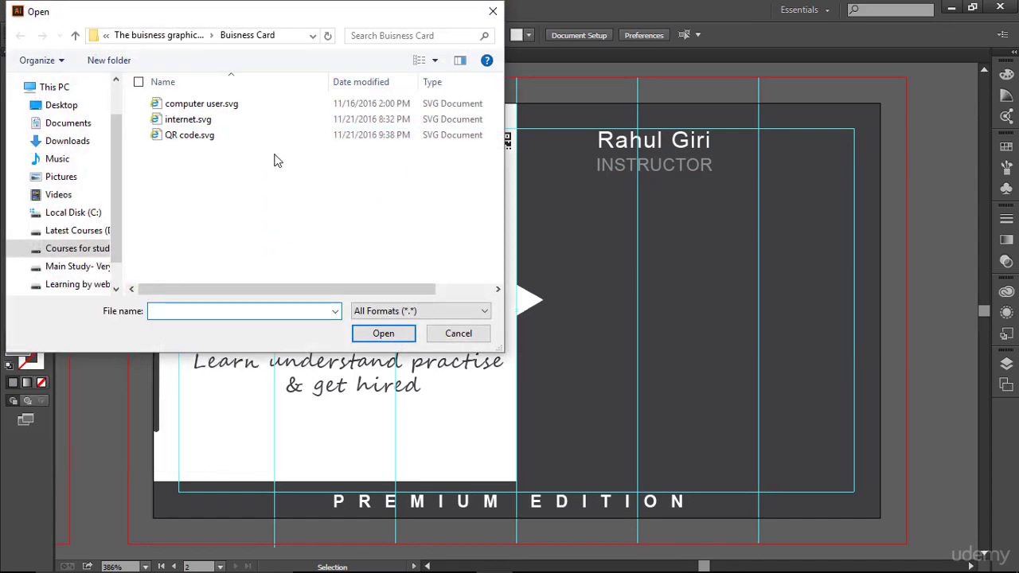
left_click(241, 106)
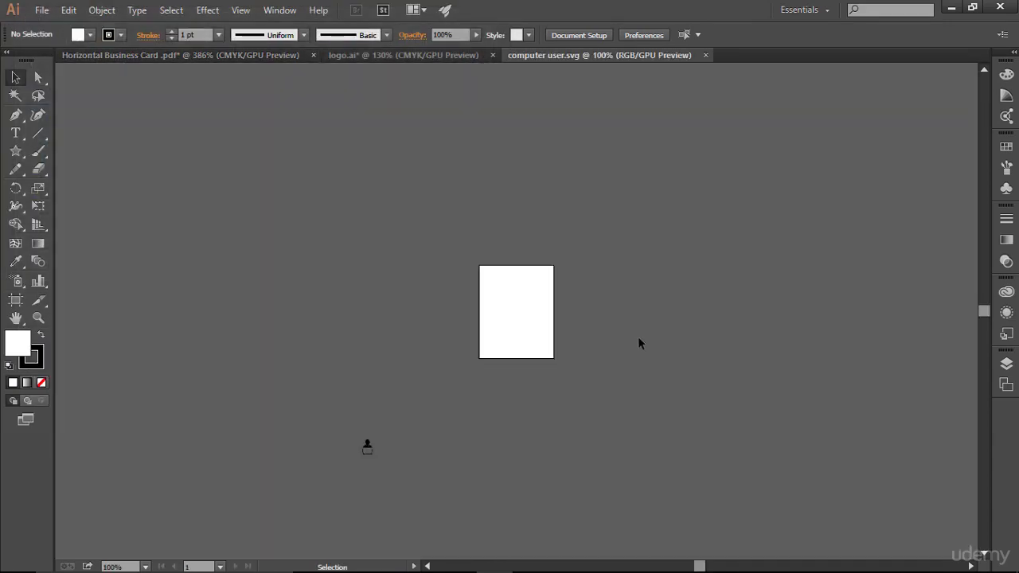
left_click_drag(297, 402, 434, 487)
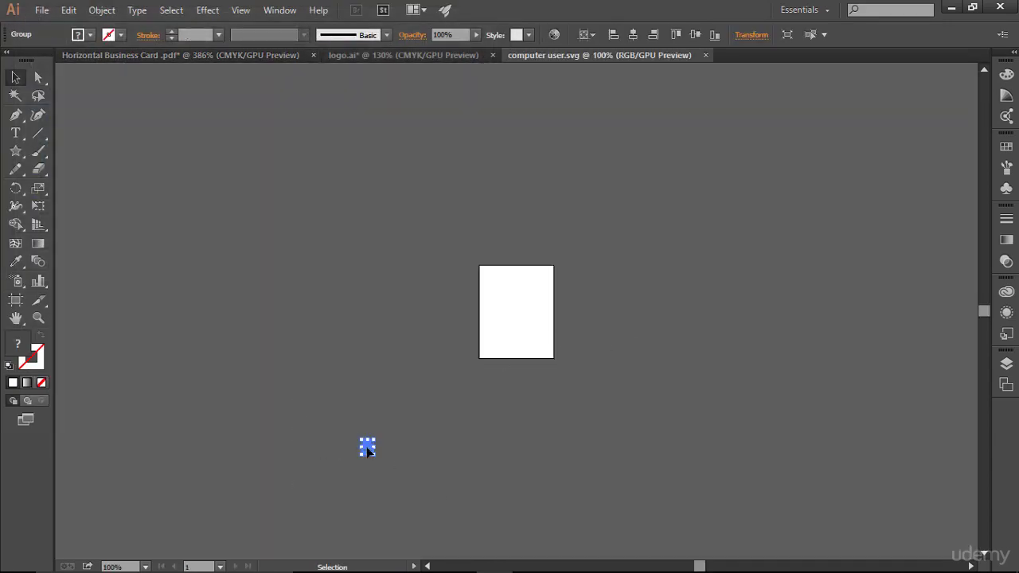
left_click_drag(367, 450, 550, 348)
left_click(628, 362)
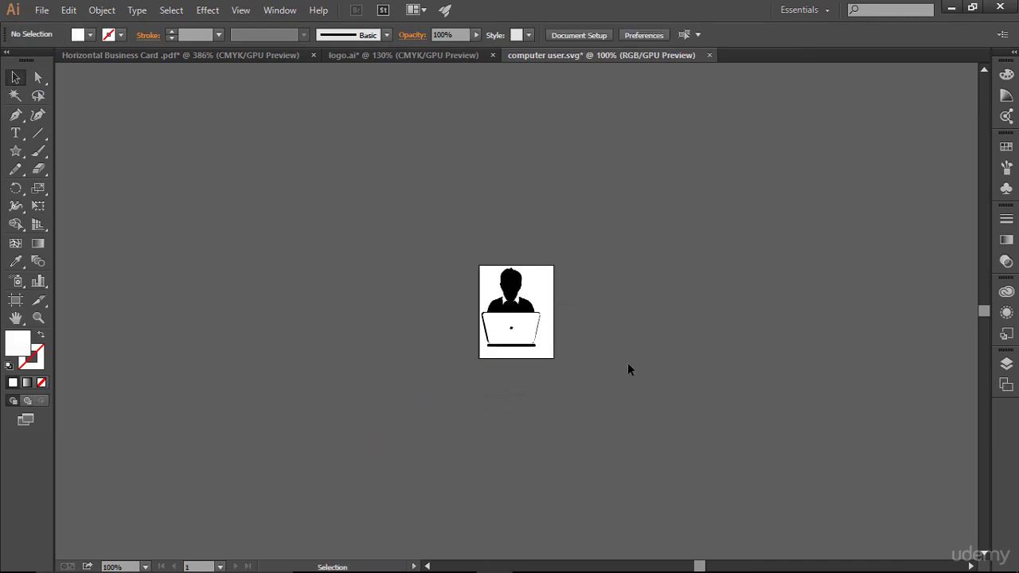
left_click(511, 295)
left_click_drag(510, 295, 573, 237)
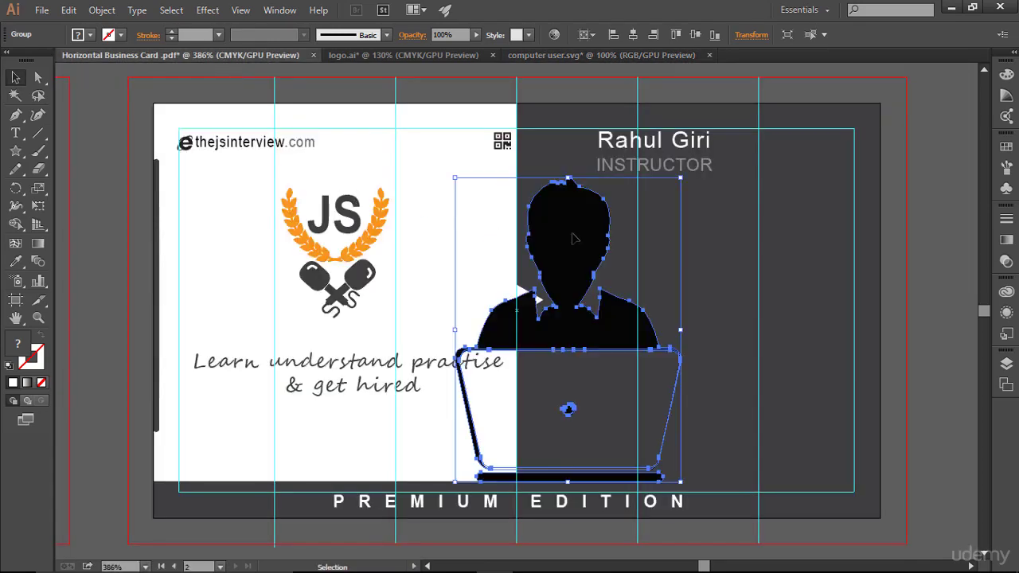
- Close the SVG without saving and scale the pasted icon down beside the name
left_click(710, 56)
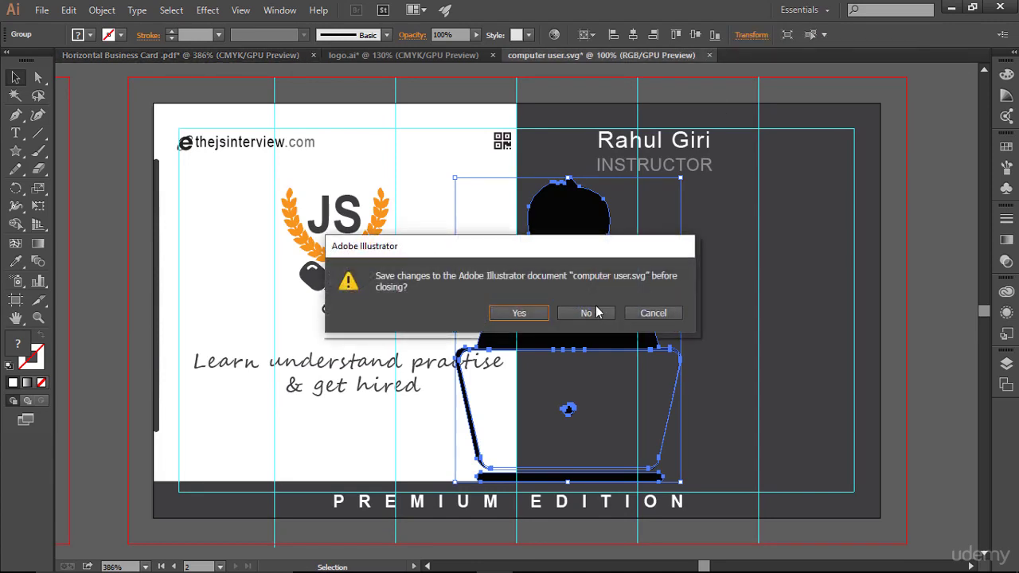
left_click(587, 313)
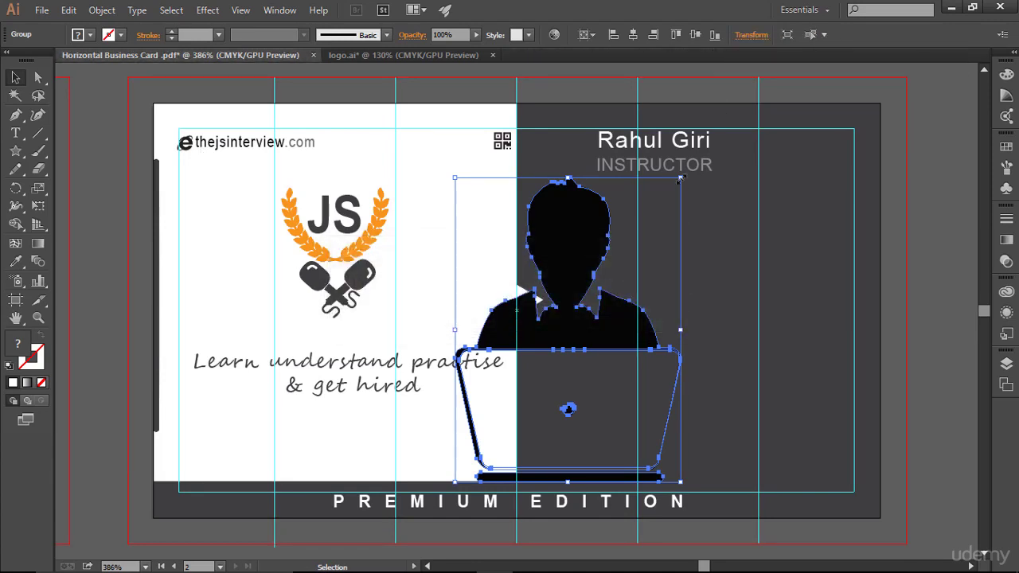
left_click_drag(679, 180, 560, 146)
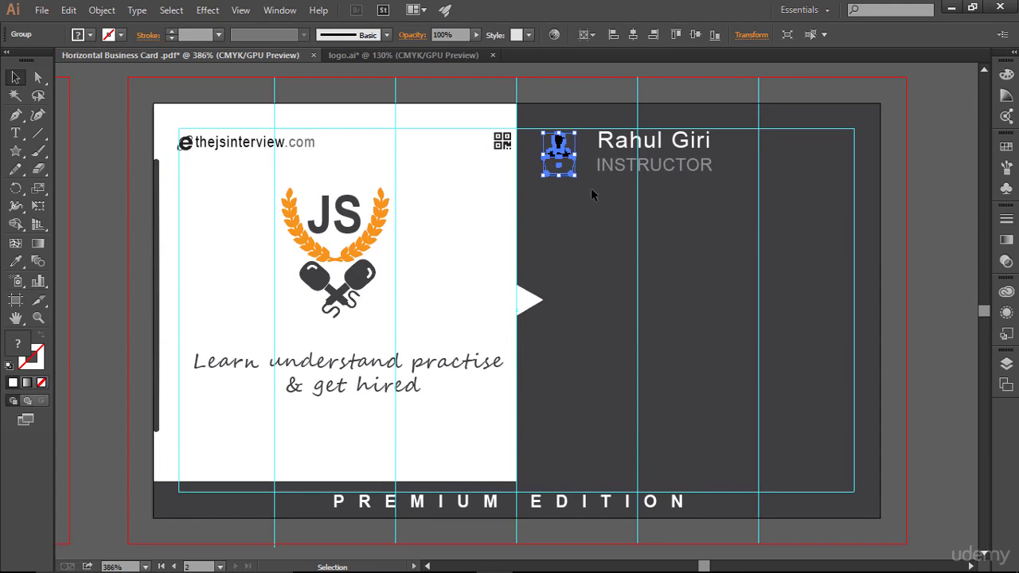
- Fill the user icon with white
left_click(646, 275)
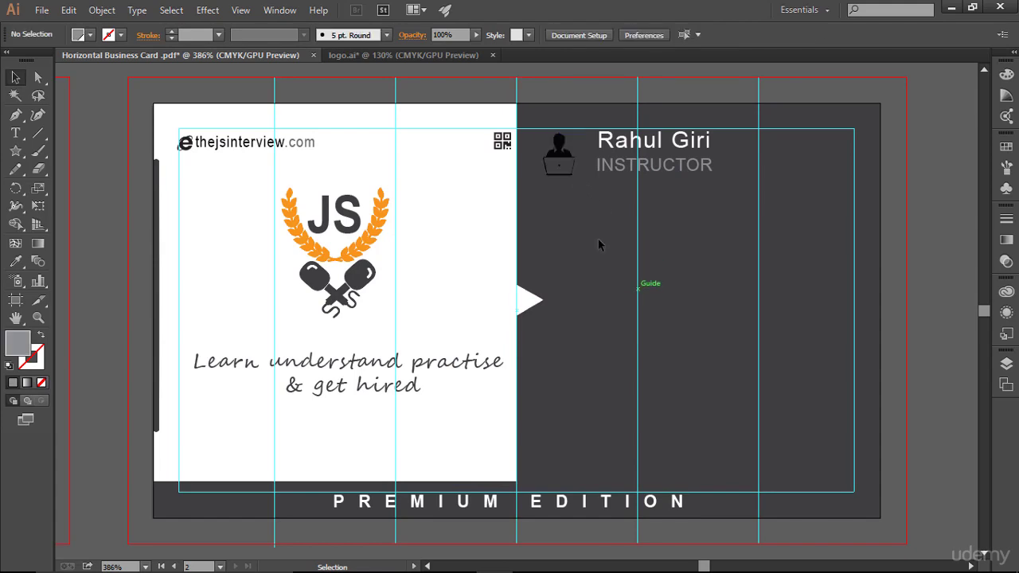
left_click(560, 147)
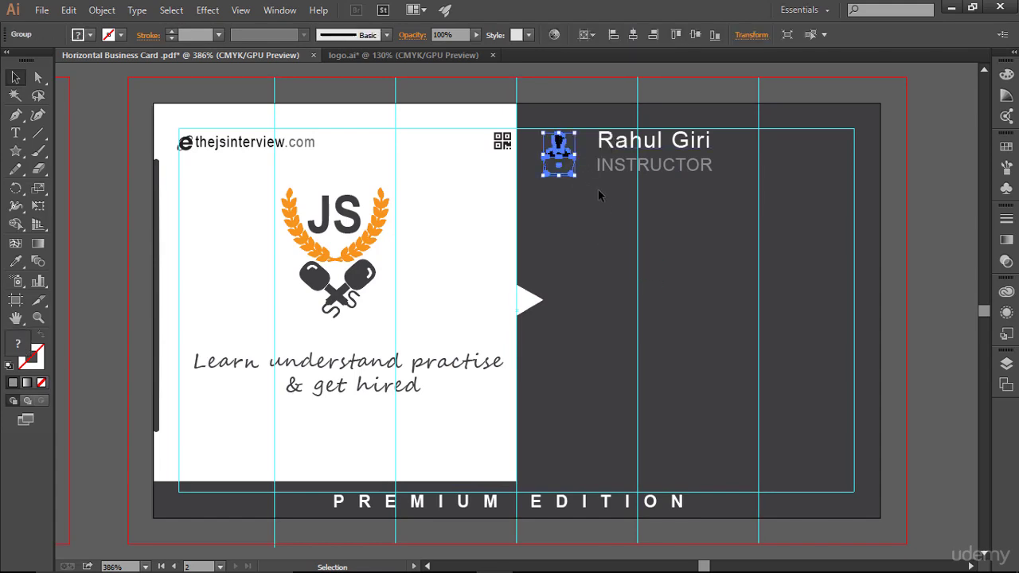
left_click(604, 232)
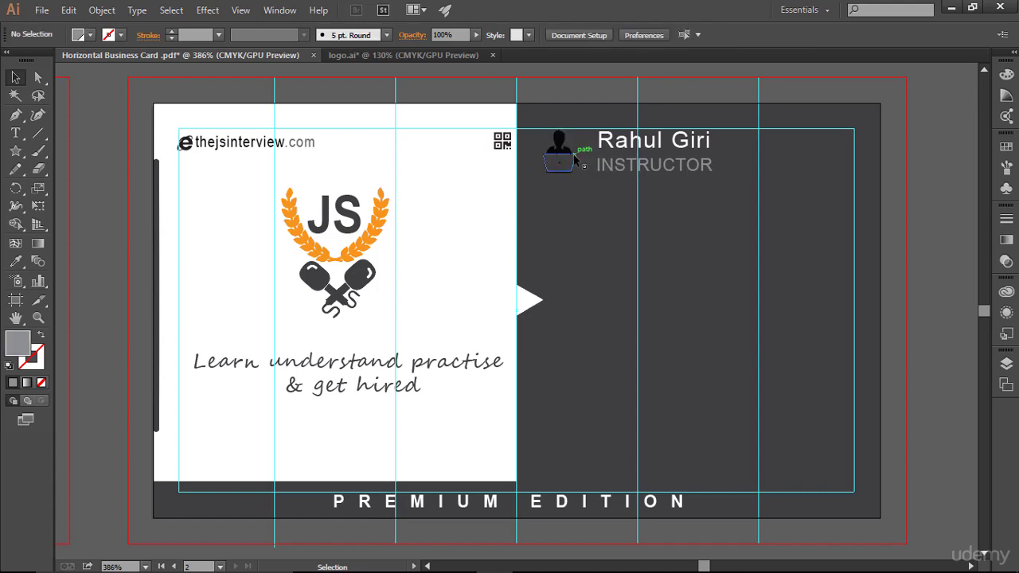
left_click(567, 150)
left_click(96, 34)
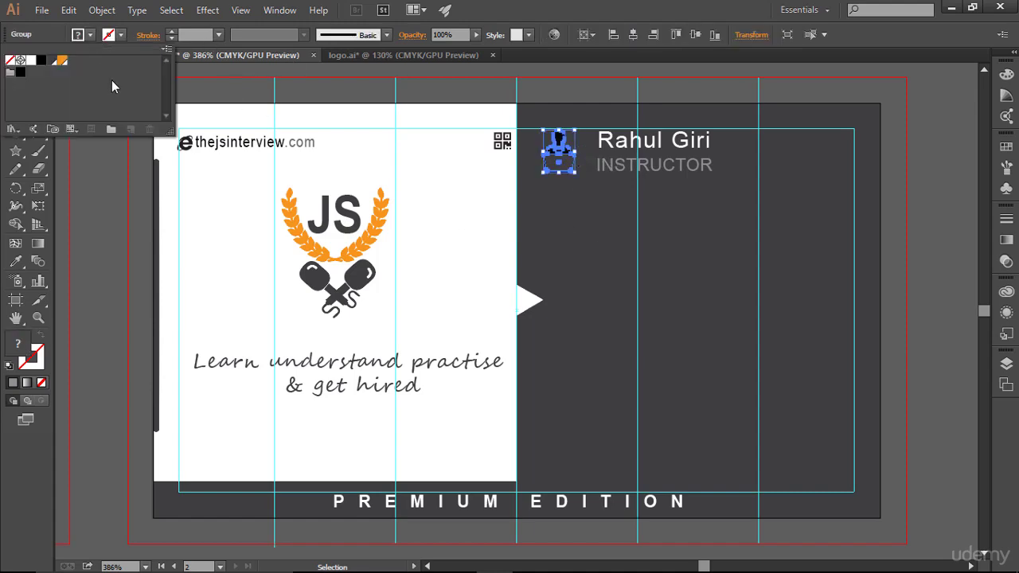
left_click(31, 60)
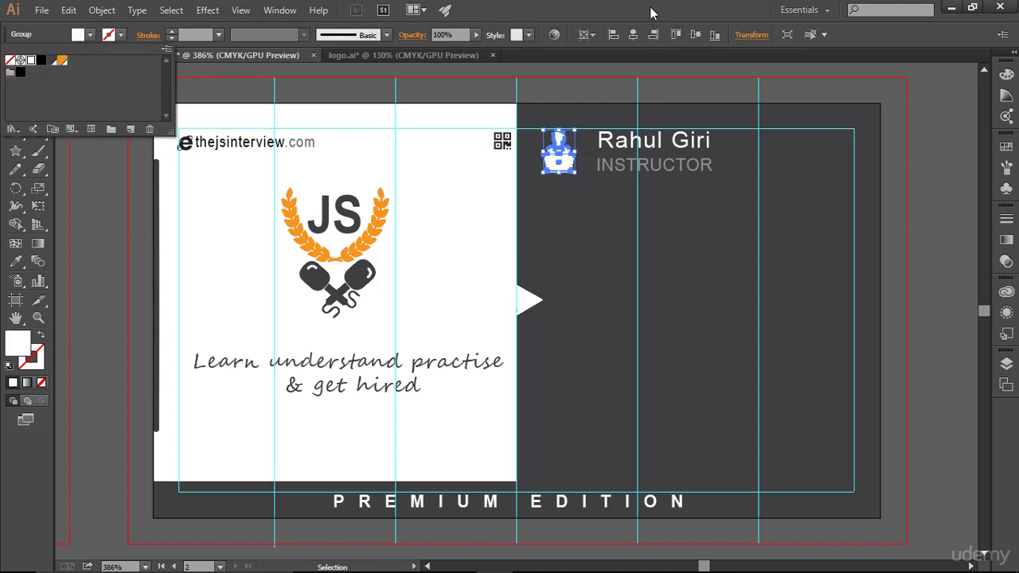
left_click(765, 282)
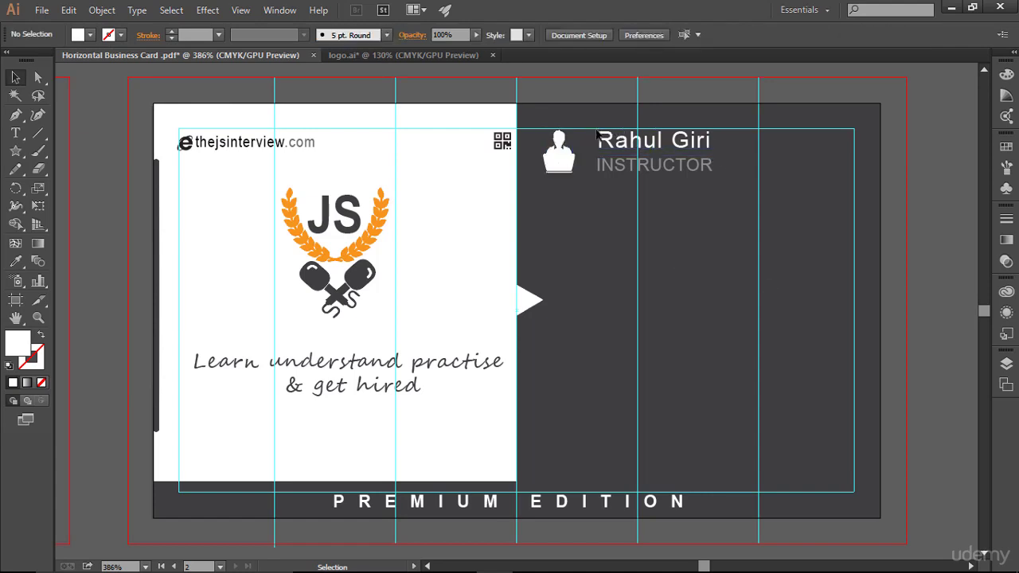
- Nudge the name and INSTRUCTOR block left toward the icon
left_click_drag(591, 131, 719, 194)
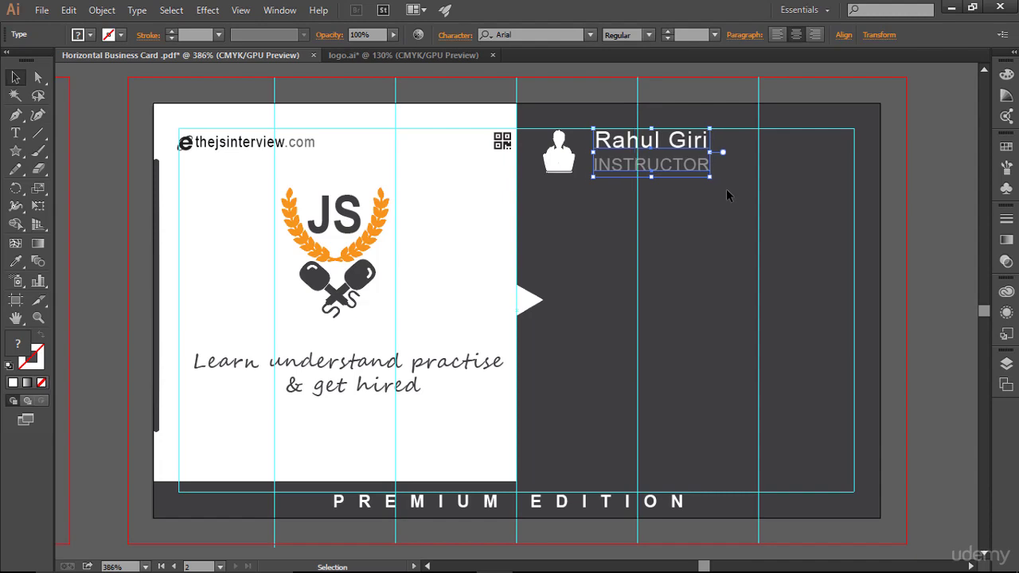
key("Left")
key("Left")
left_click(748, 219)
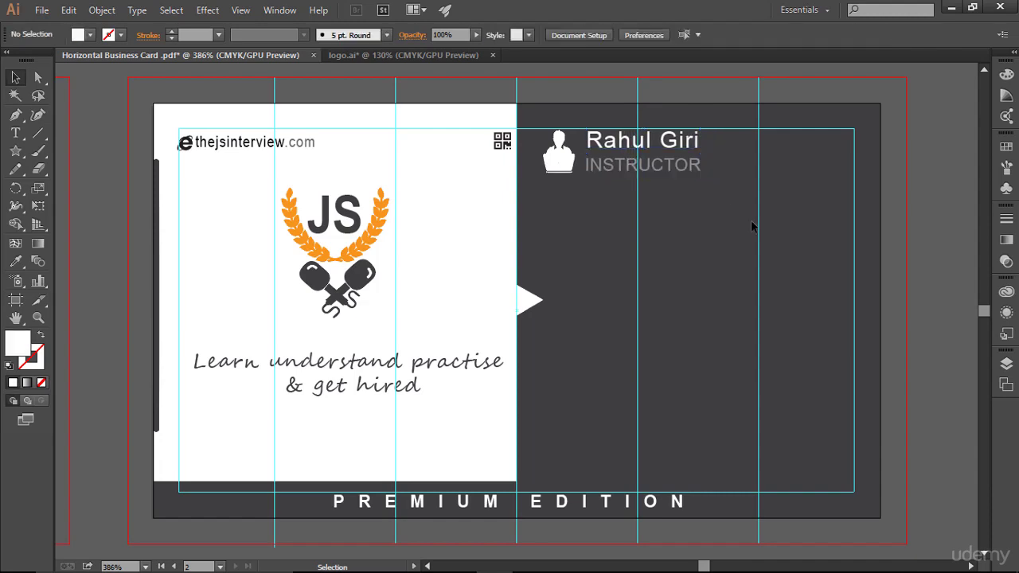
- Shrink INSTRUCTOR to 5 pt and nudge it into place under the name
left_click(678, 169)
left_click(667, 38)
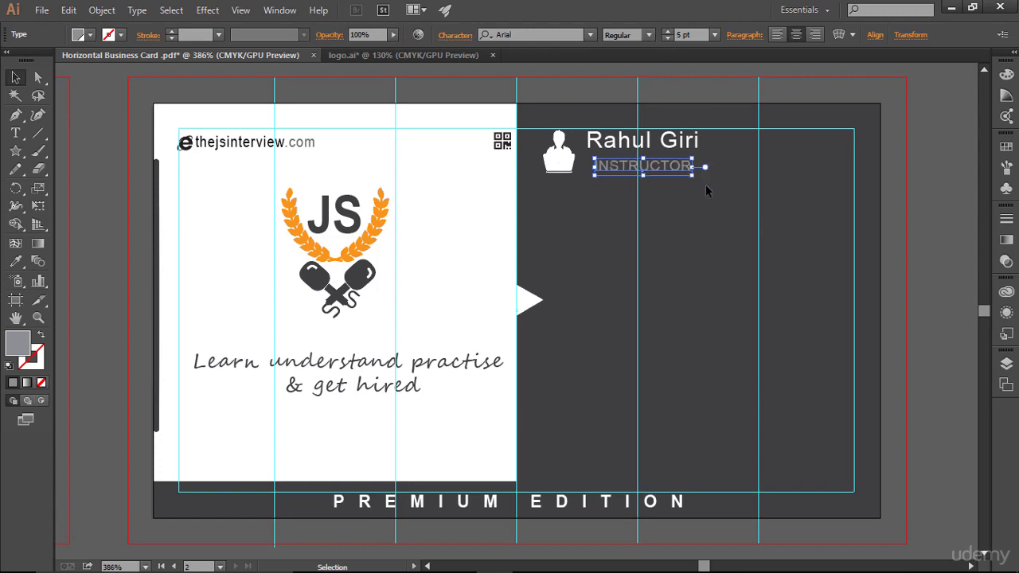
left_click(746, 291)
left_click(660, 169)
key("Up")
key("Up")
key("Up")
key("Up")
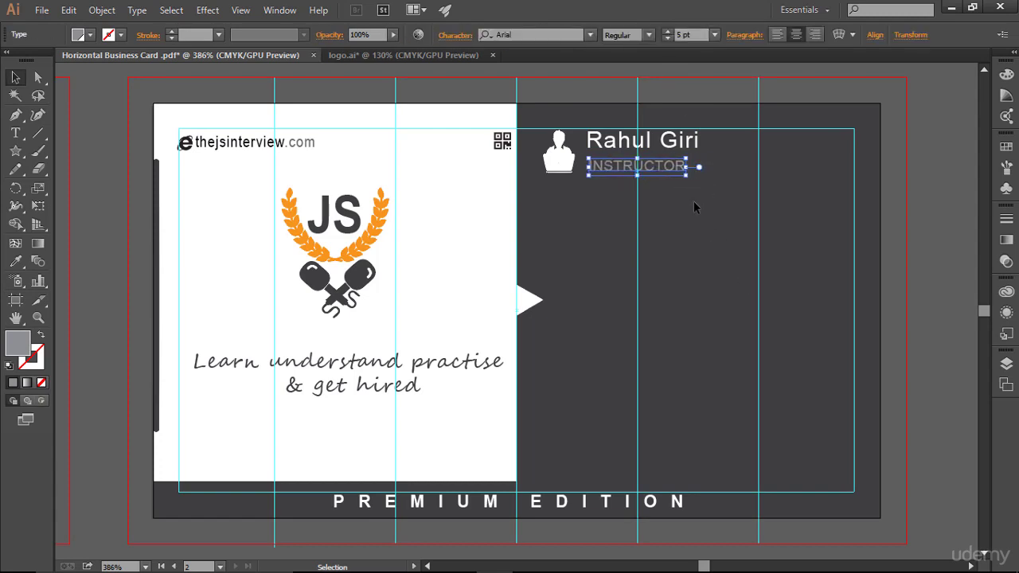
left_click(695, 205)
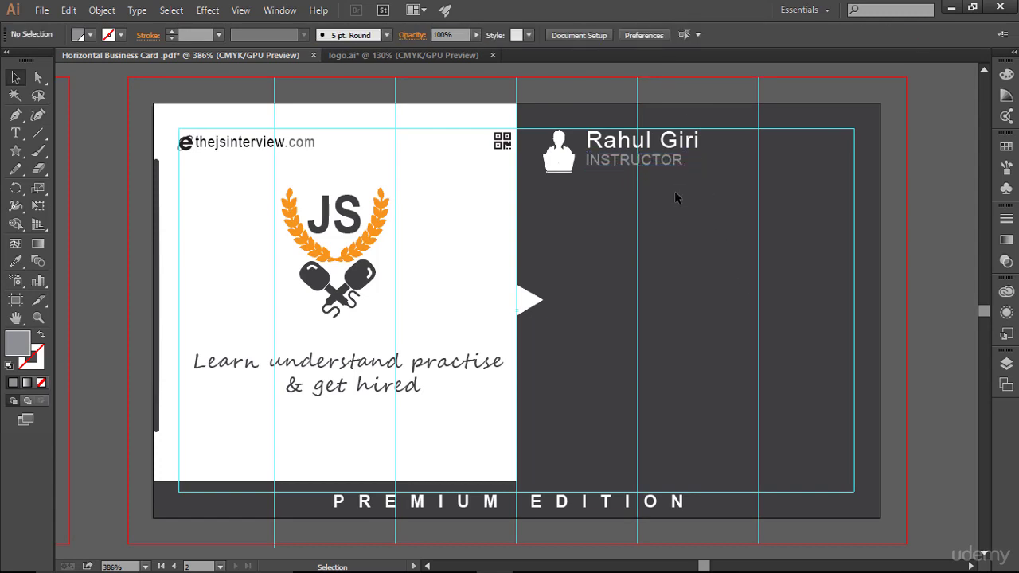
left_click(660, 169)
key("Left")
key("Left")
key("Down")
key("Down")
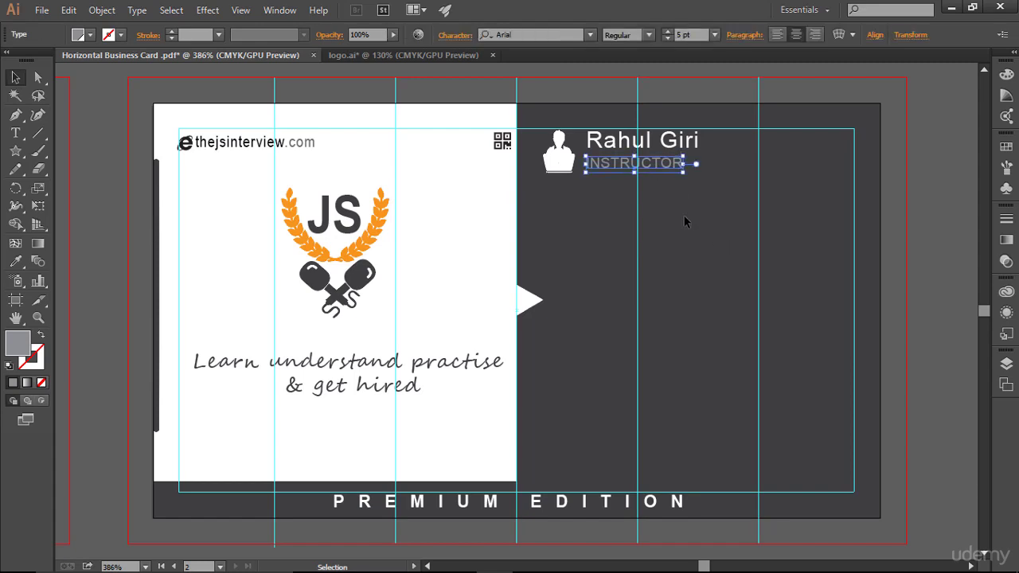
left_click(685, 222)
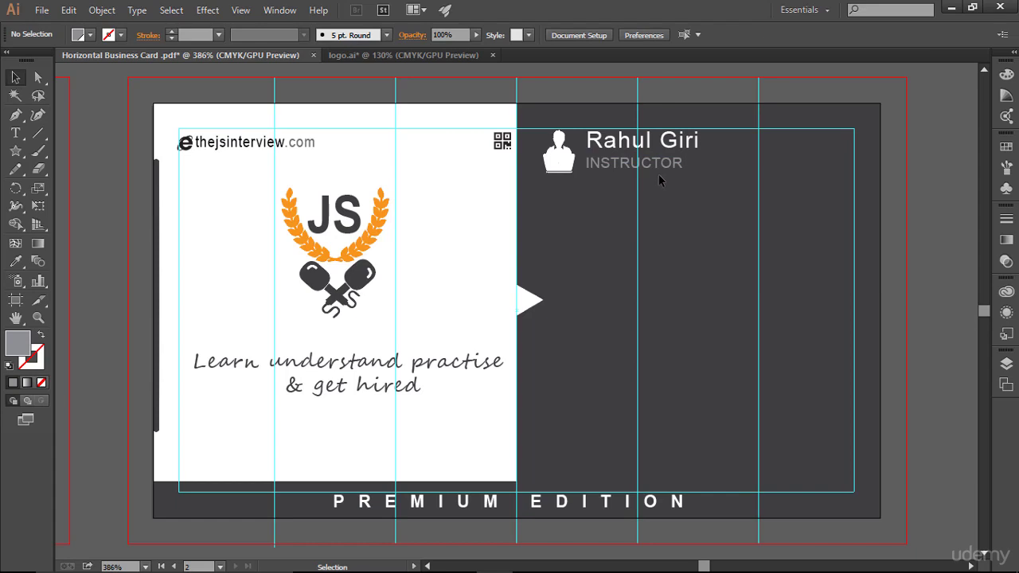
- Zoom out to show both cards and toggle Trim View to hide guides and bleed
key("ctrl+minus")
key("ctrl+minus")
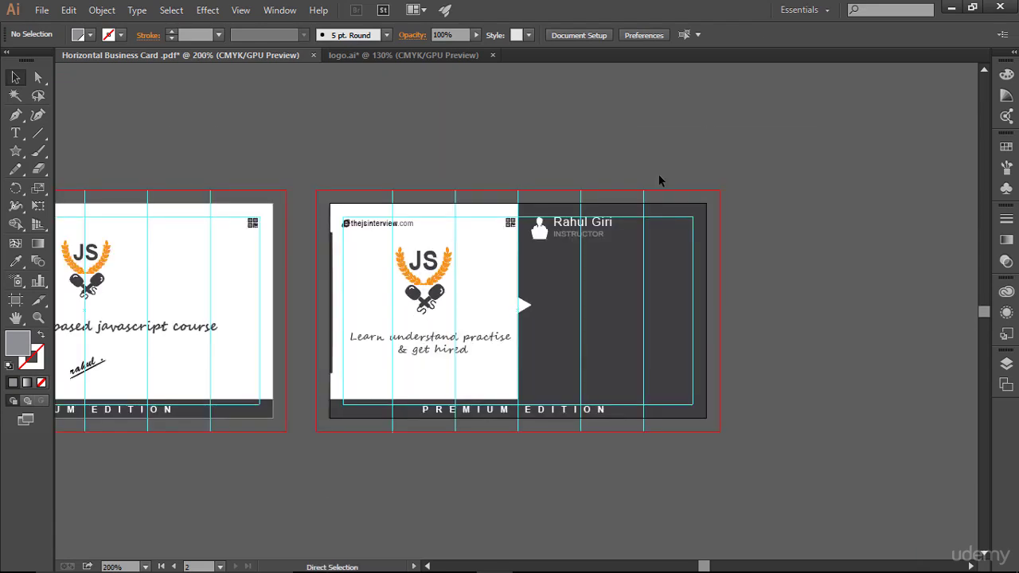
key("ctrl+minus")
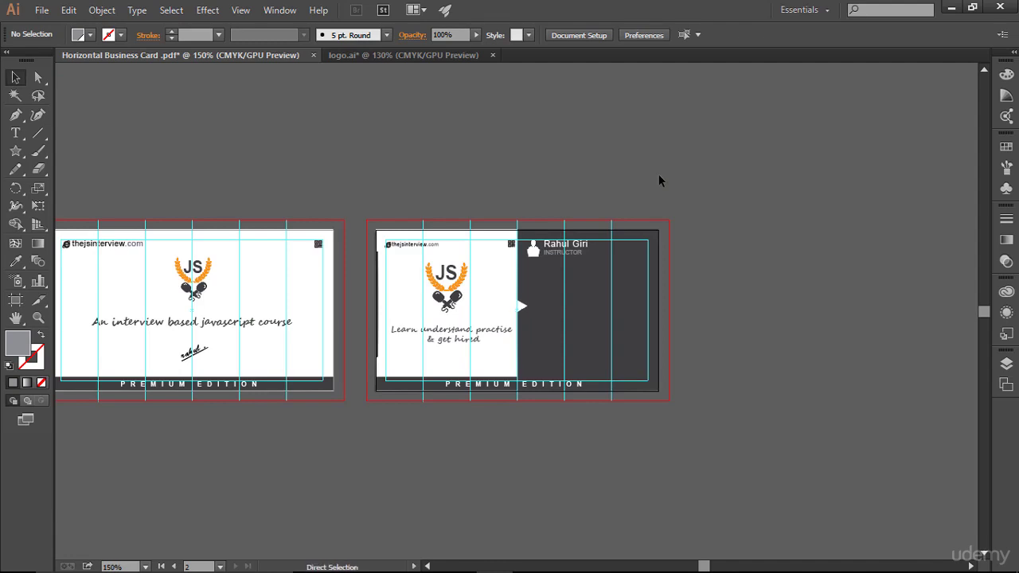
key("ctrl+semicolon")
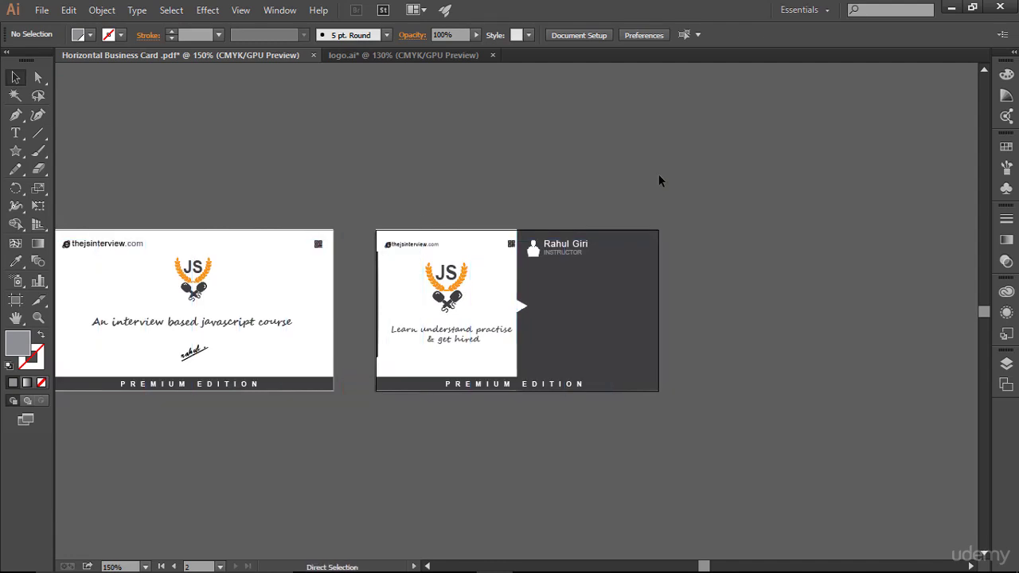
key("ctrl+minus")
key("ctrl+plus")
key("ctrl+minus")
- Try tracking 50 and then 200 on INSTRUCTOR, nudging it right after each
key("ctrl+0")
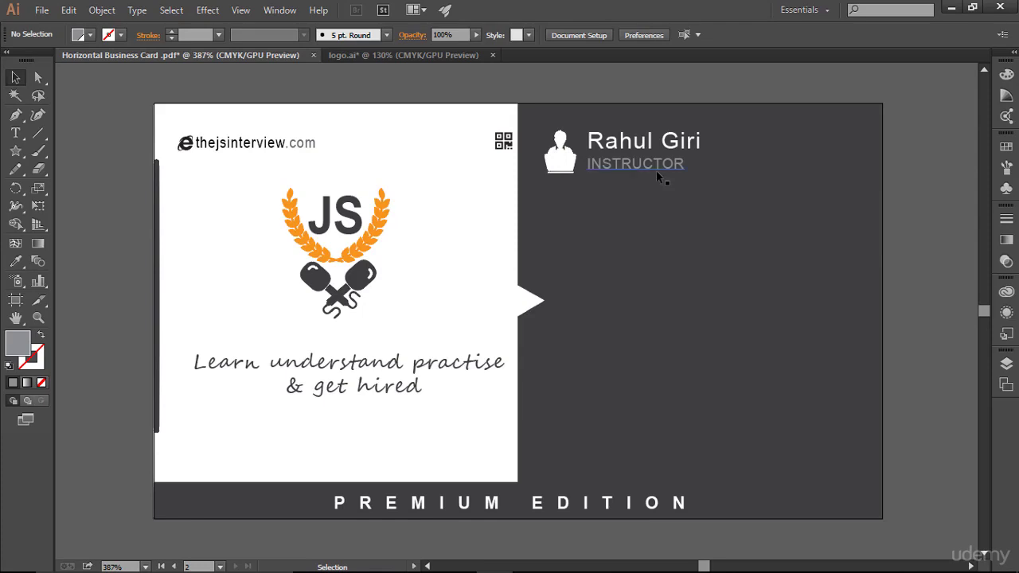
left_click(656, 171)
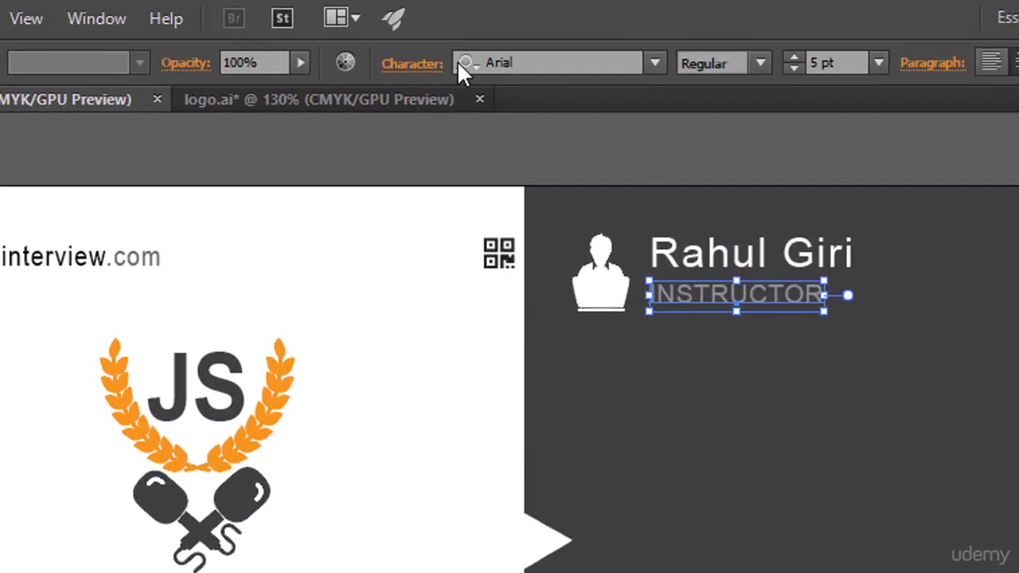
left_click(426, 64)
left_click(377, 263)
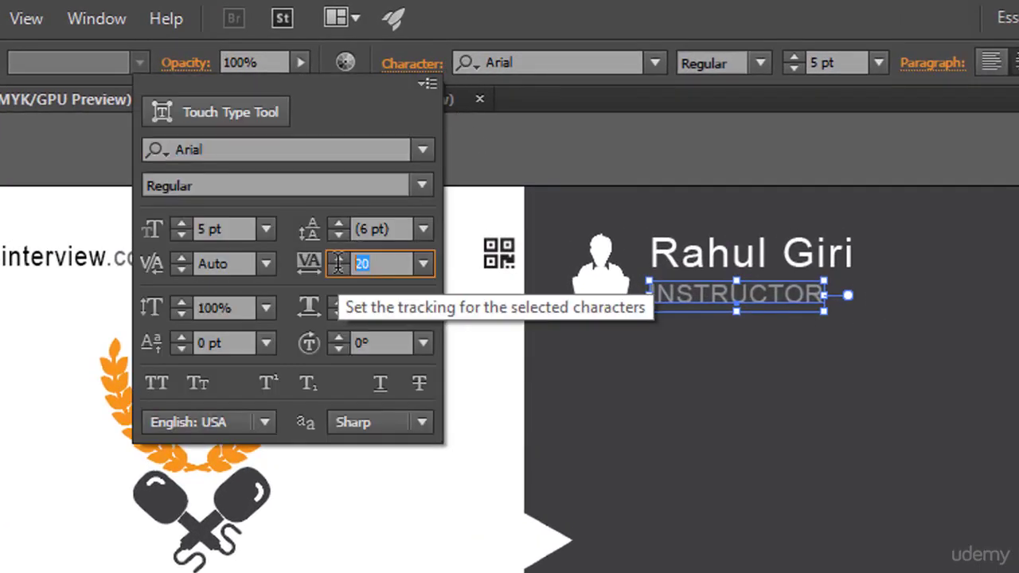
type("50")
key("Return")
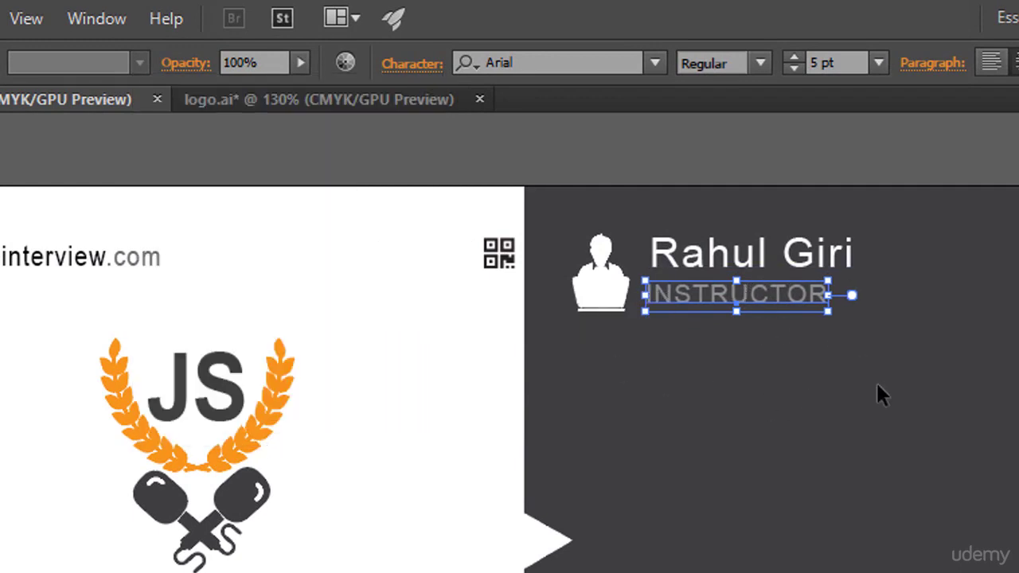
key("Right")
key("Right")
key("Right")
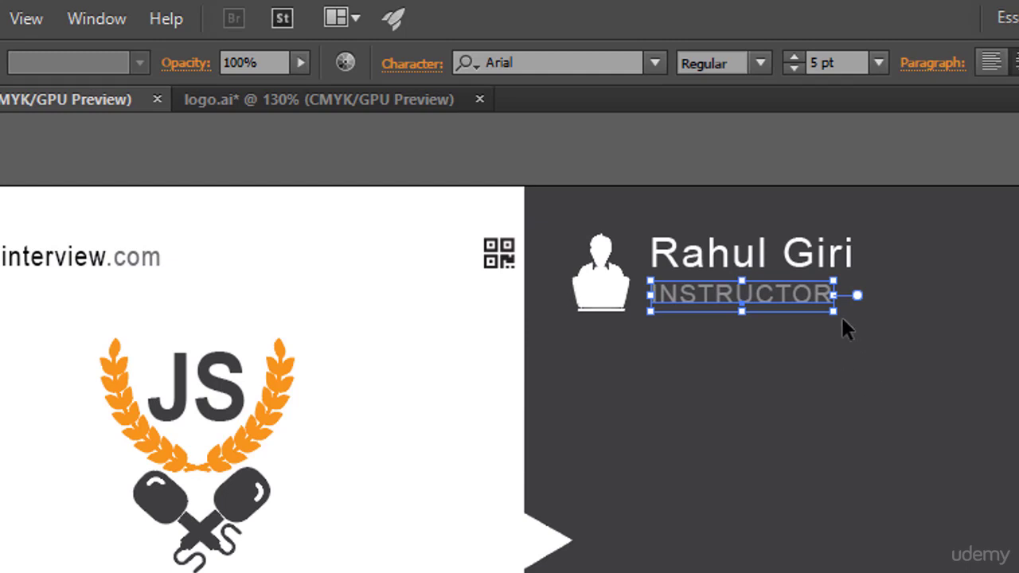
left_click(421, 65)
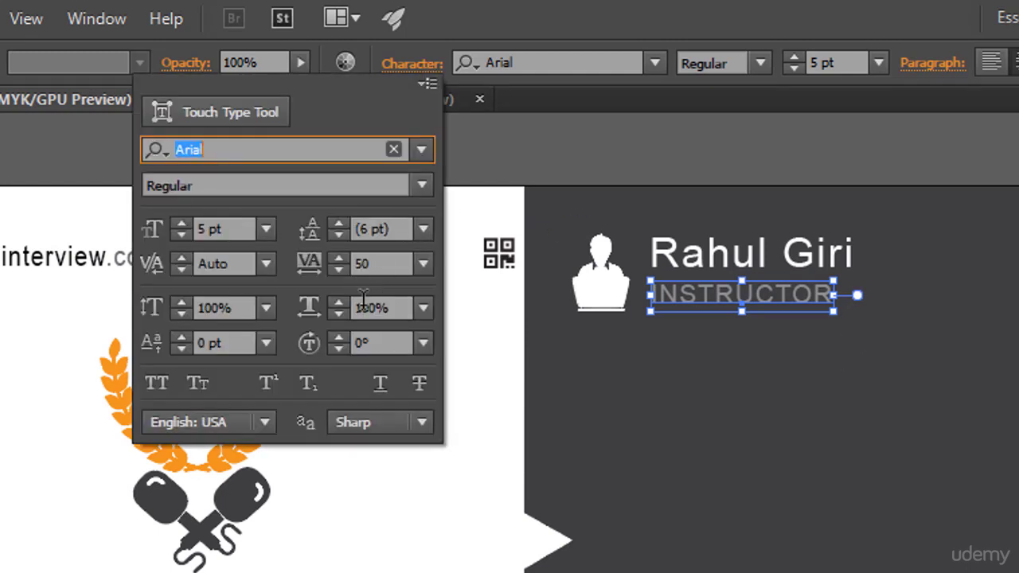
left_click(393, 261)
type("200")
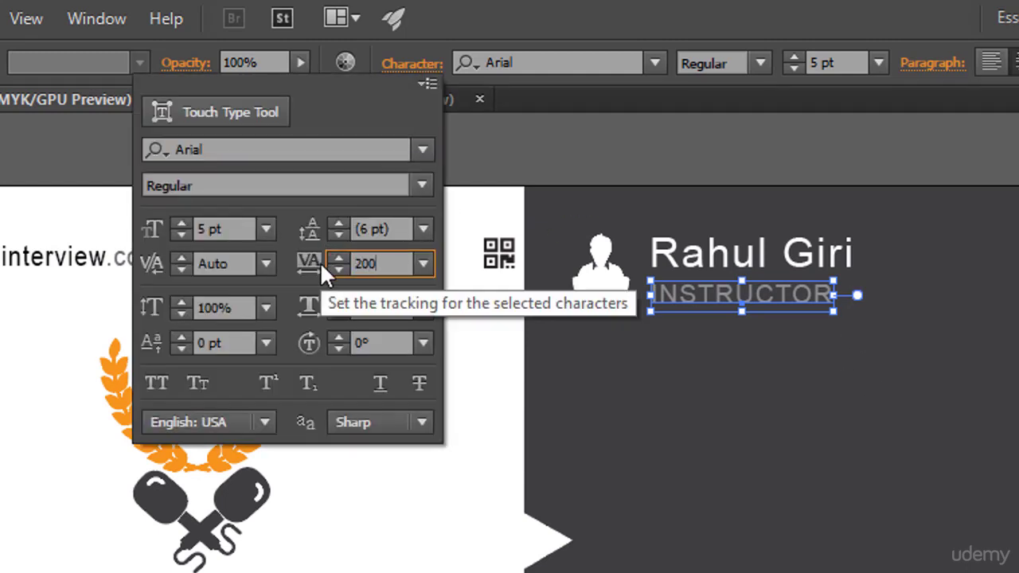
key("Return")
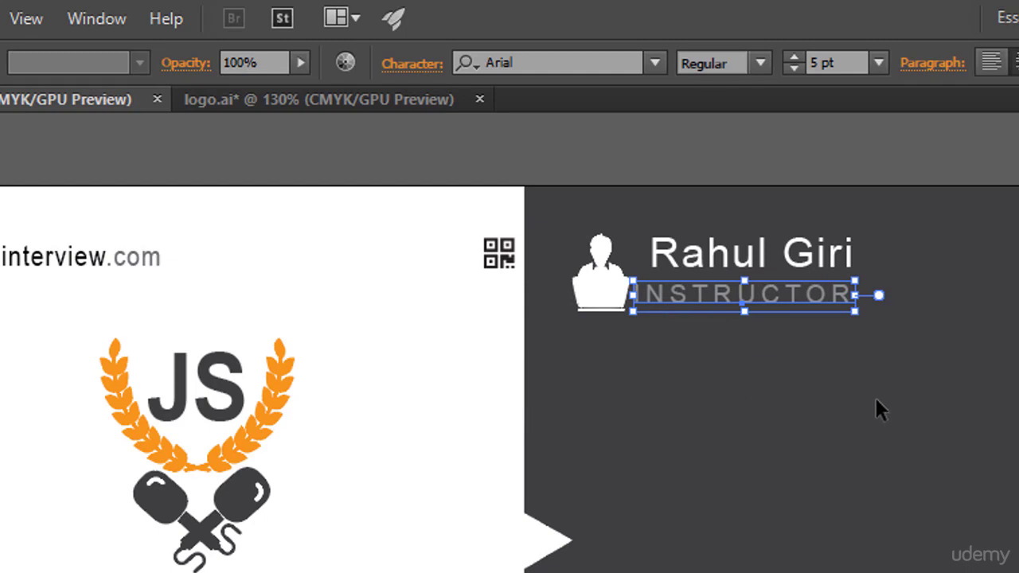
key("Right")
key("Right")
key("Right")
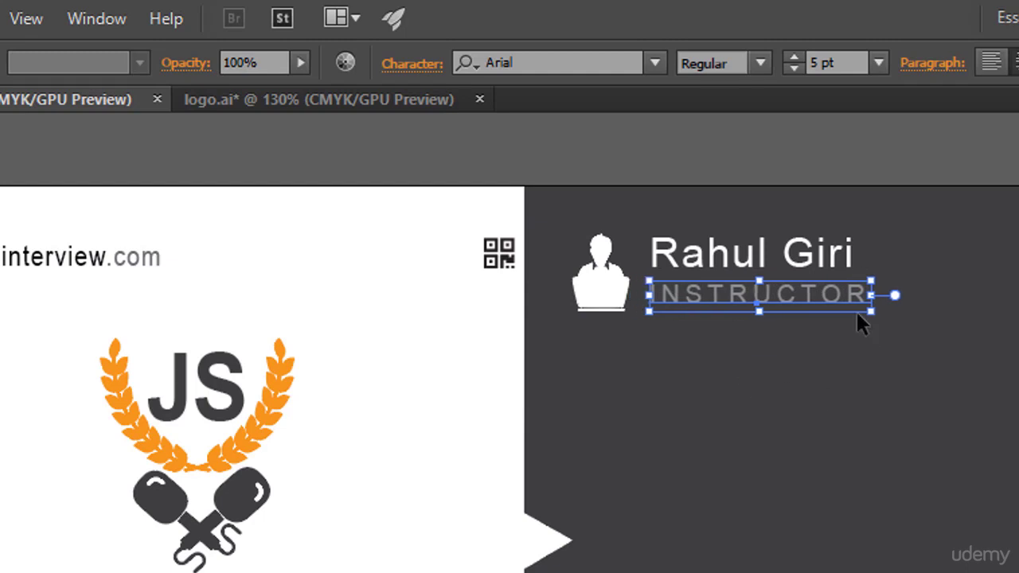
- Set INSTRUCTOR's tracking to 150 and fine-tune its position beneath the name
left_click(413, 65)
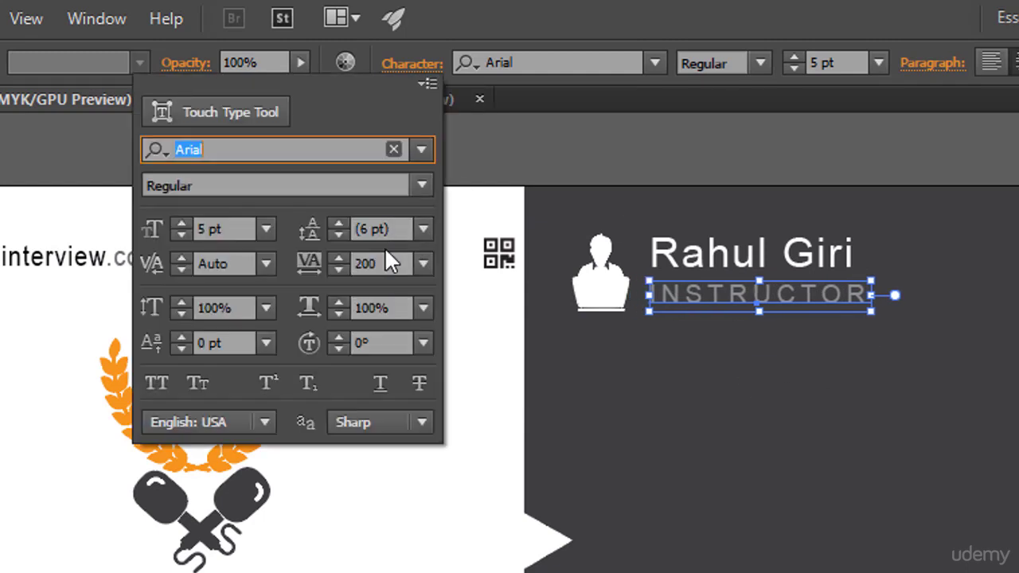
left_click(318, 263)
type("150")
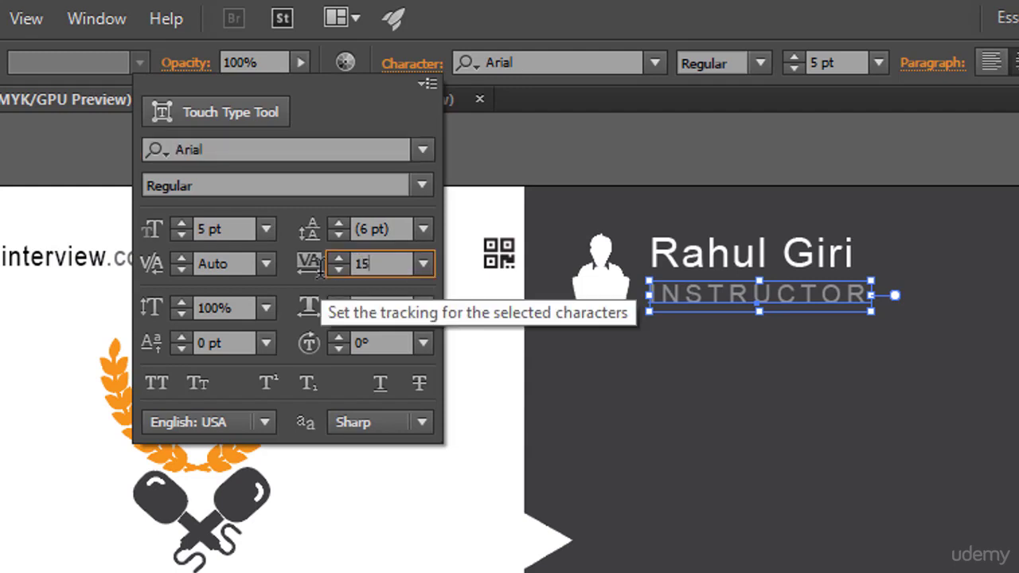
key("Return")
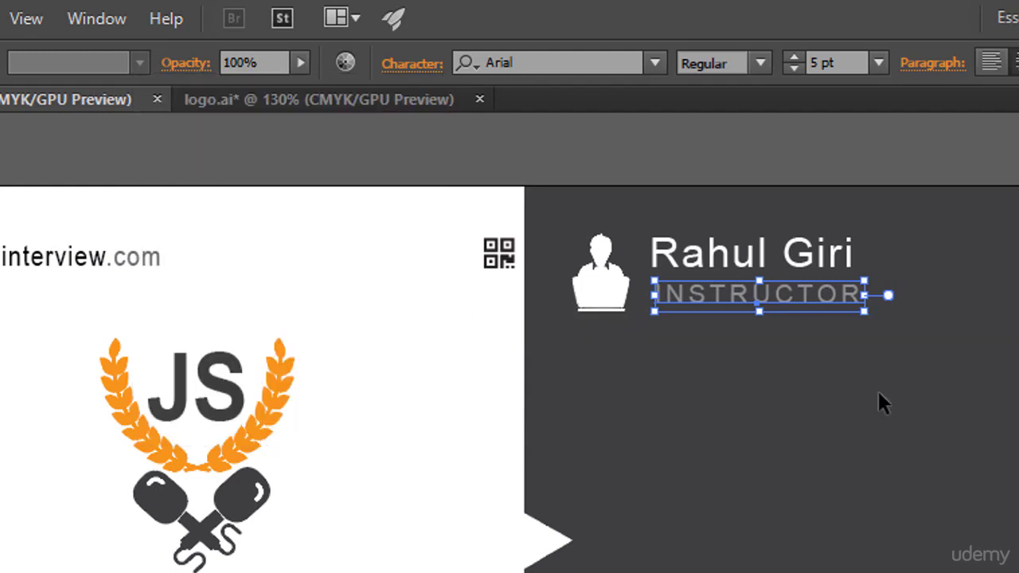
key("Right")
key("Right")
key("Right")
key("Left")
key("Left")
key("Left")
left_click(871, 391)
left_click(760, 296)
left_click(805, 387)
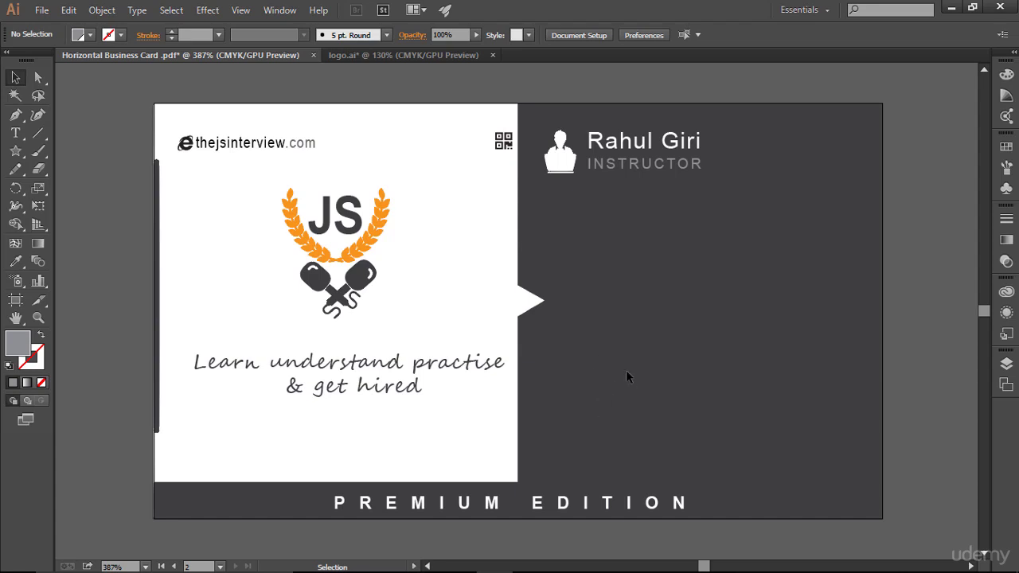
- Switch from Illustrator to the Chrome window showing Google
key("alt+Tab")
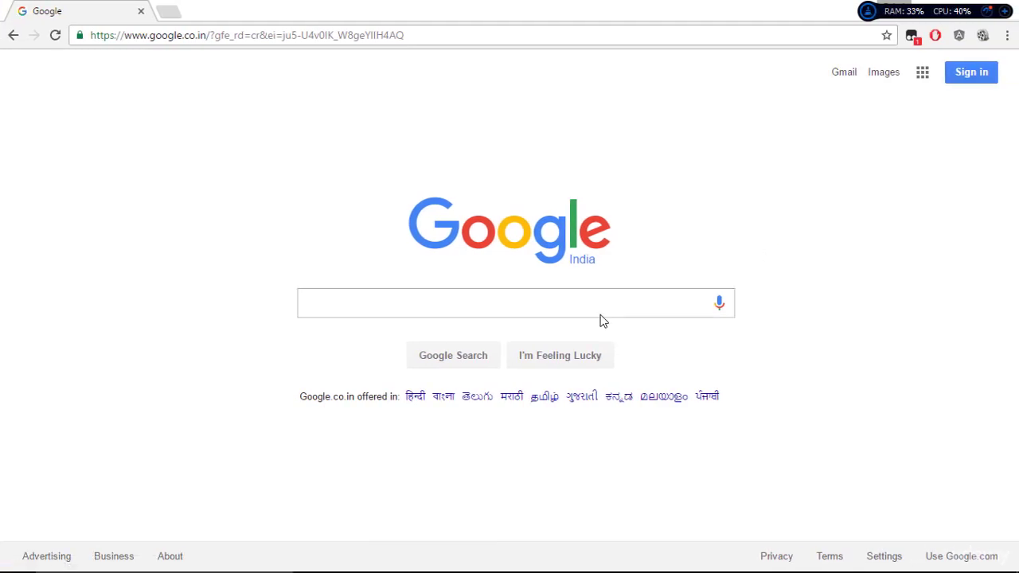
- Search Google for 'font awesome' and open the Font Awesome website
type("font awesome")
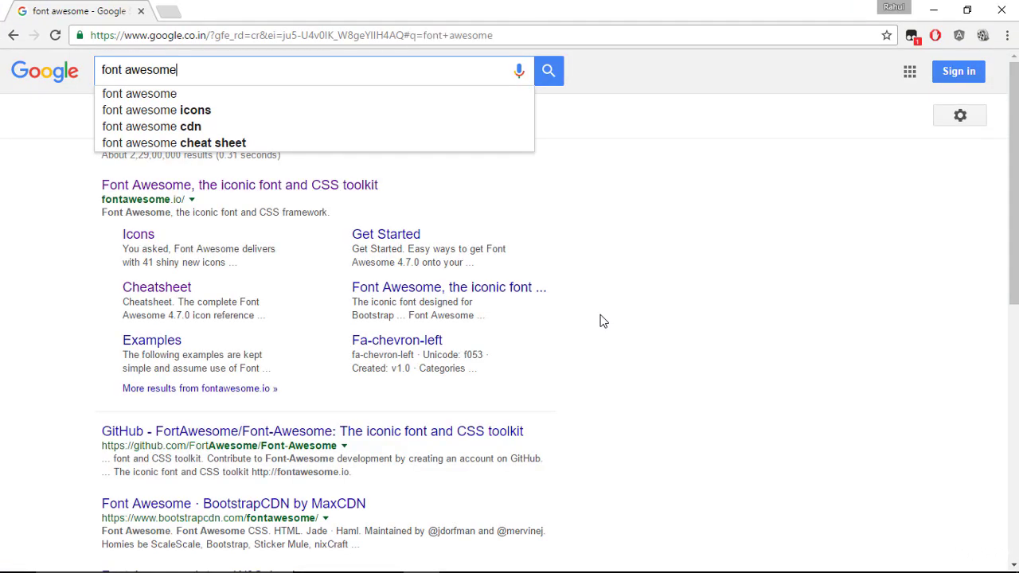
left_click(602, 321)
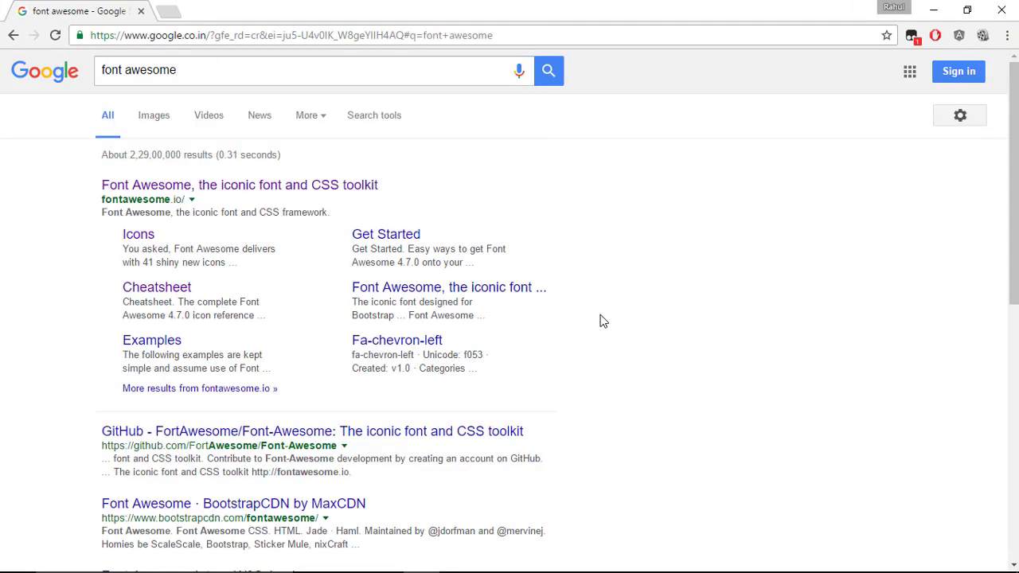
left_click(313, 195)
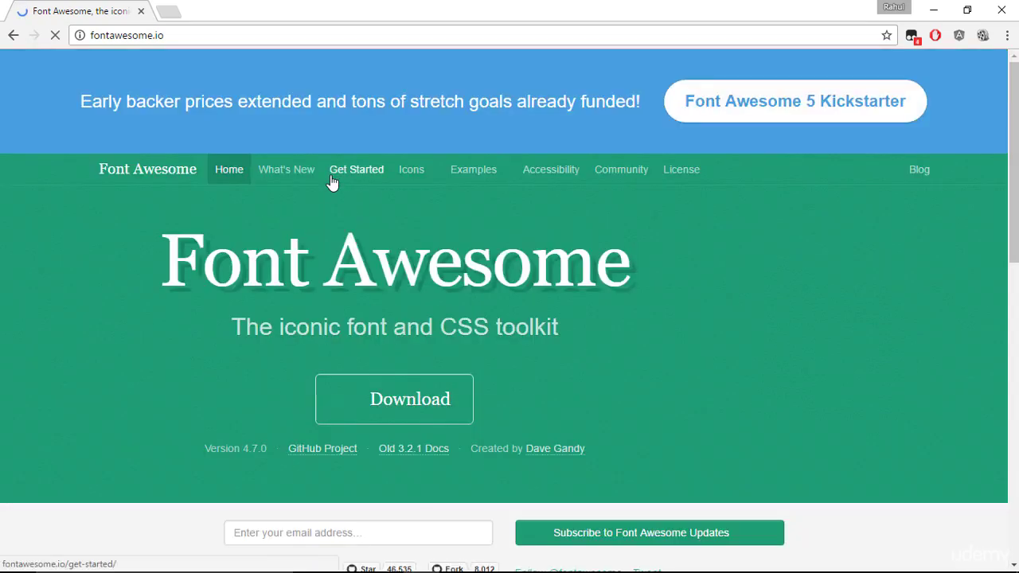
scroll(398, 245, "down", 2)
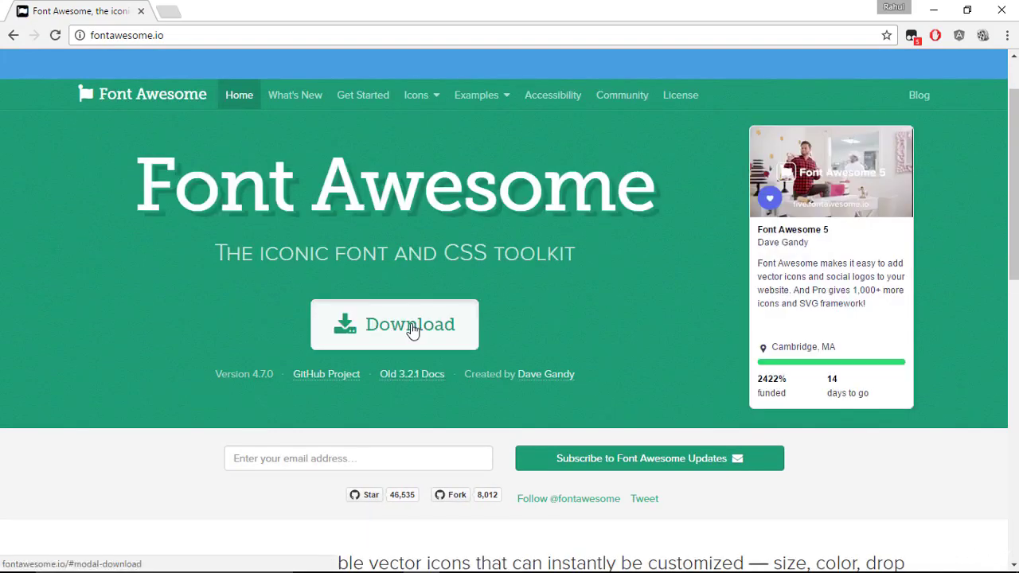
- Dismiss the Download popup, browse the Icons list, and open the cheatsheet page
left_click(402, 326)
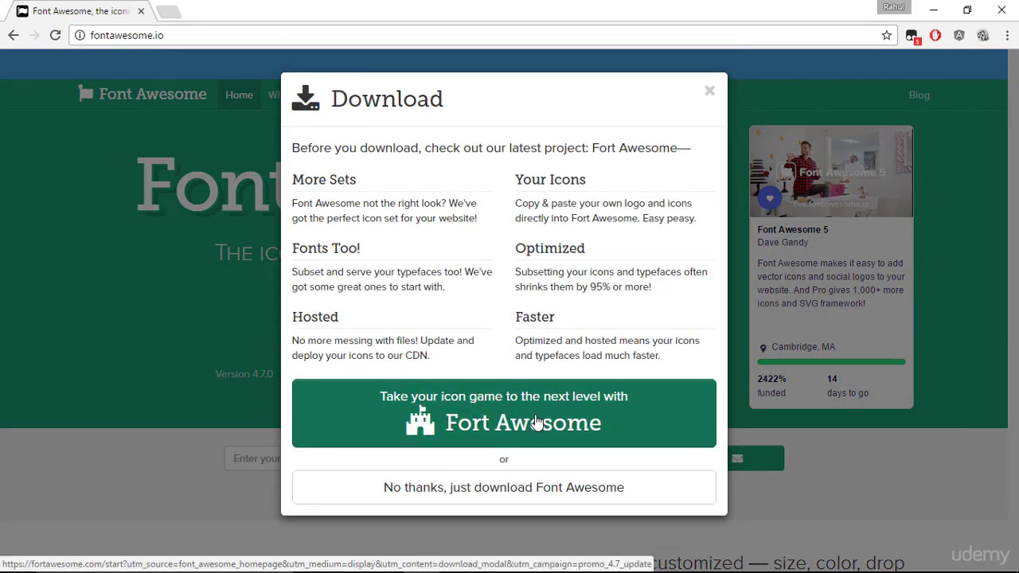
left_click(218, 288)
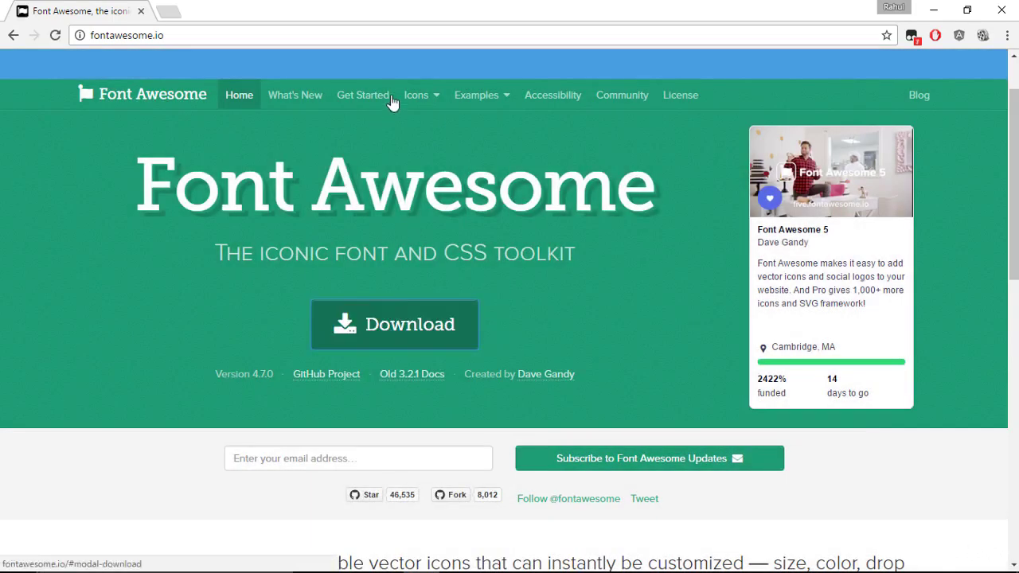
left_click(410, 95)
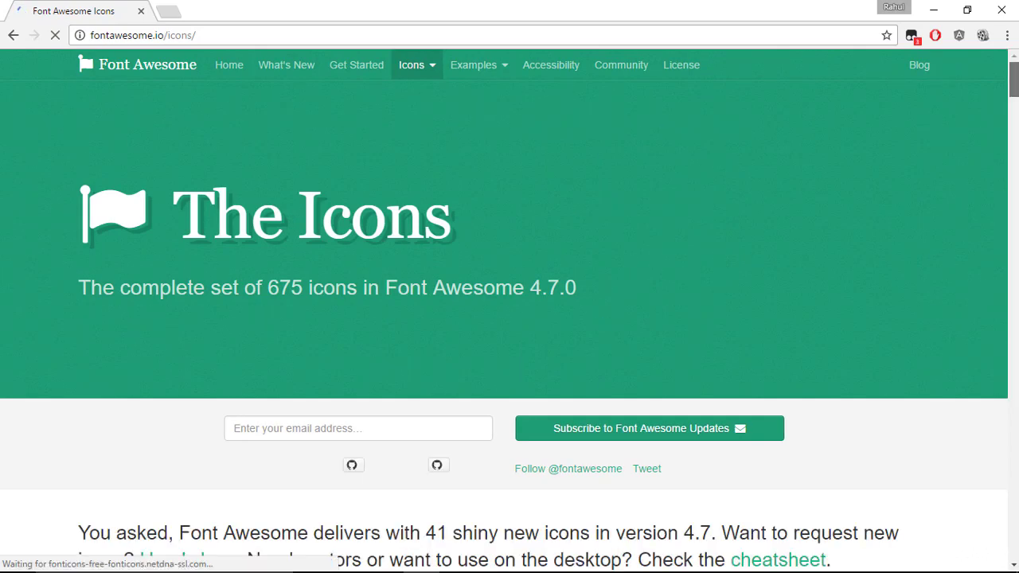
scroll(915, 209, "down", 8)
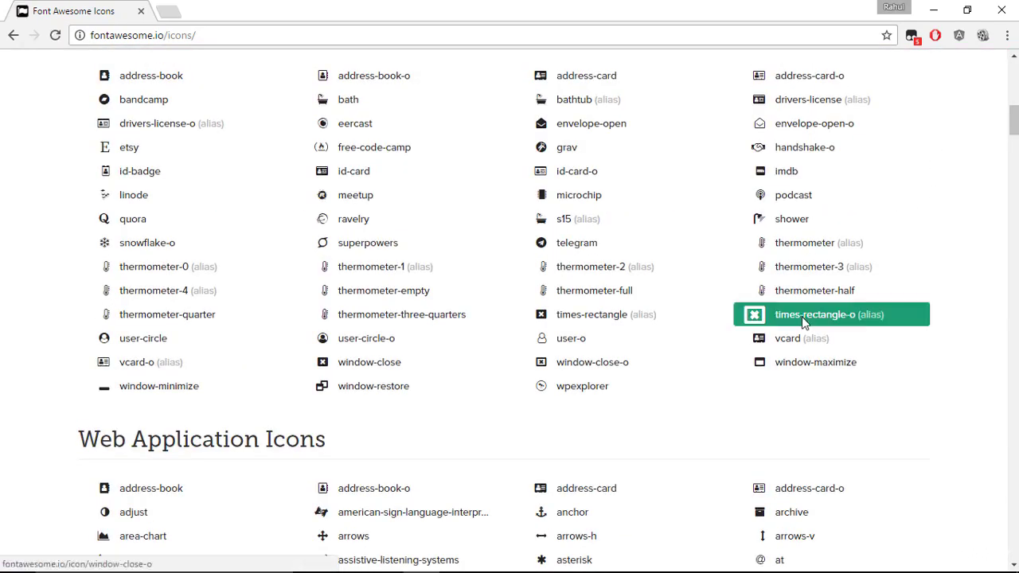
scroll(802, 322, "down", 5)
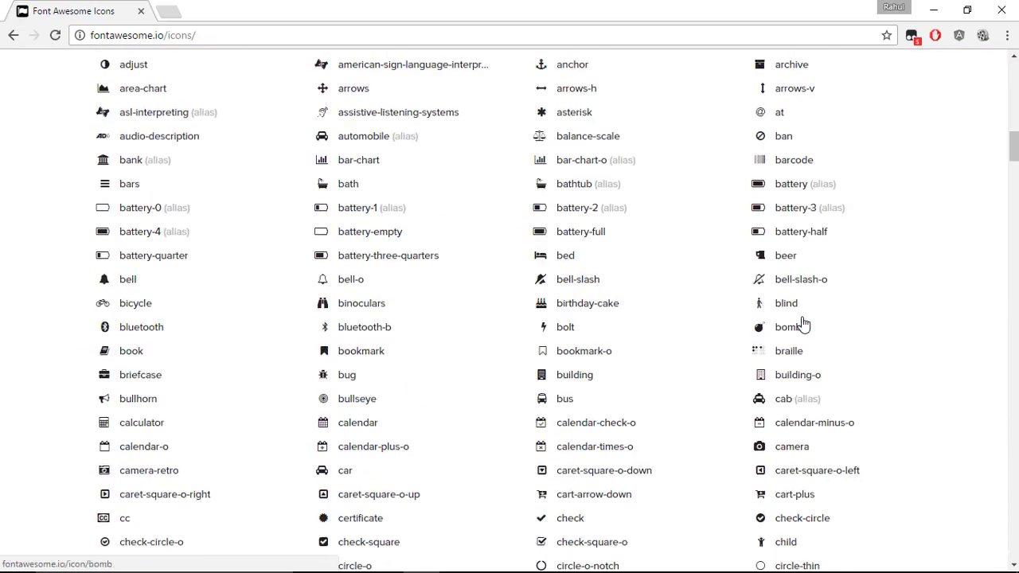
left_click(318, 280)
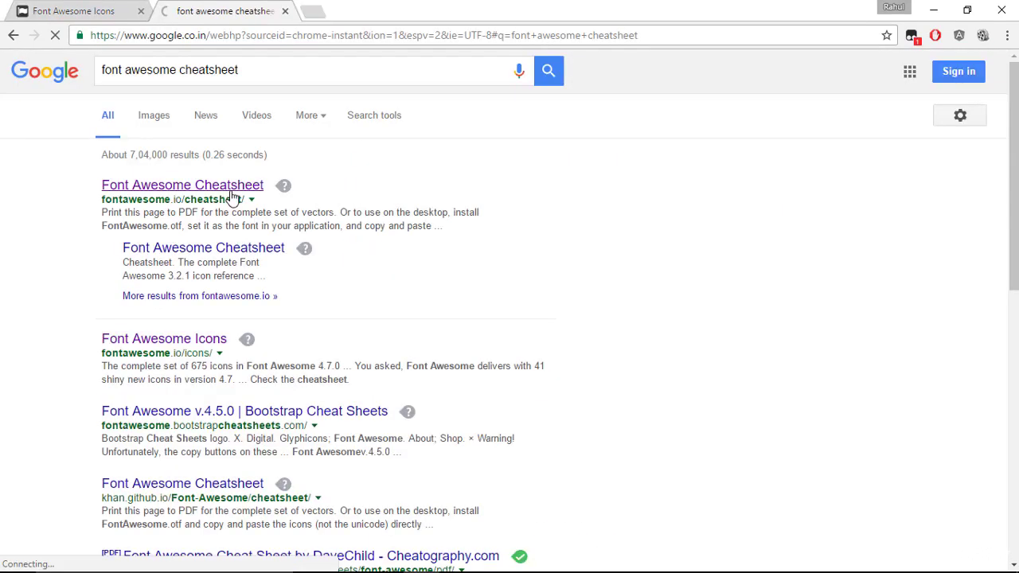
left_click(231, 199)
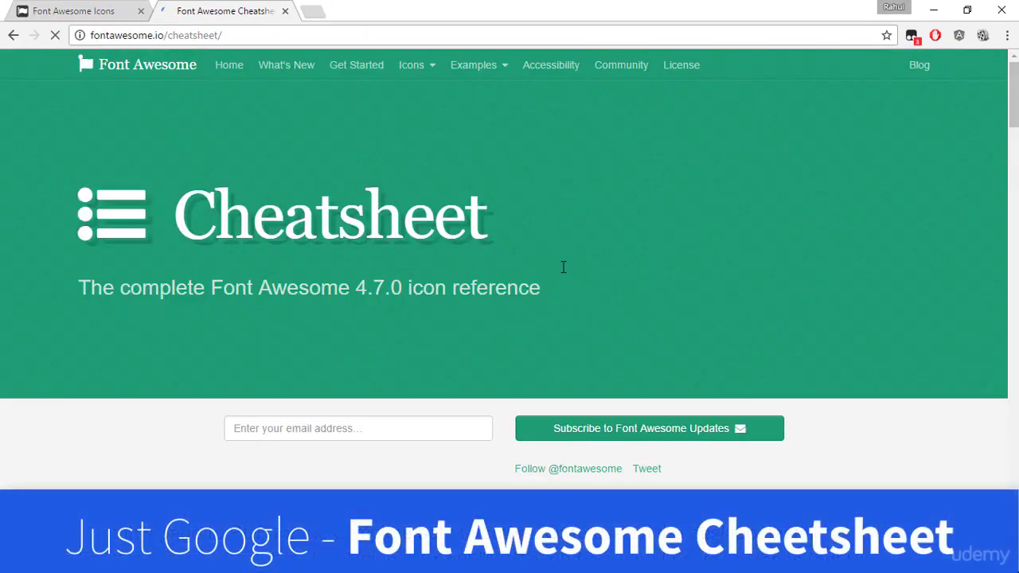
- Find 'facebook' on the cheatsheet, copy the fa-facebook-square glyph, and return to Illustrator
scroll(563, 269, "down", 5)
scroll(562, 272, "down", 6)
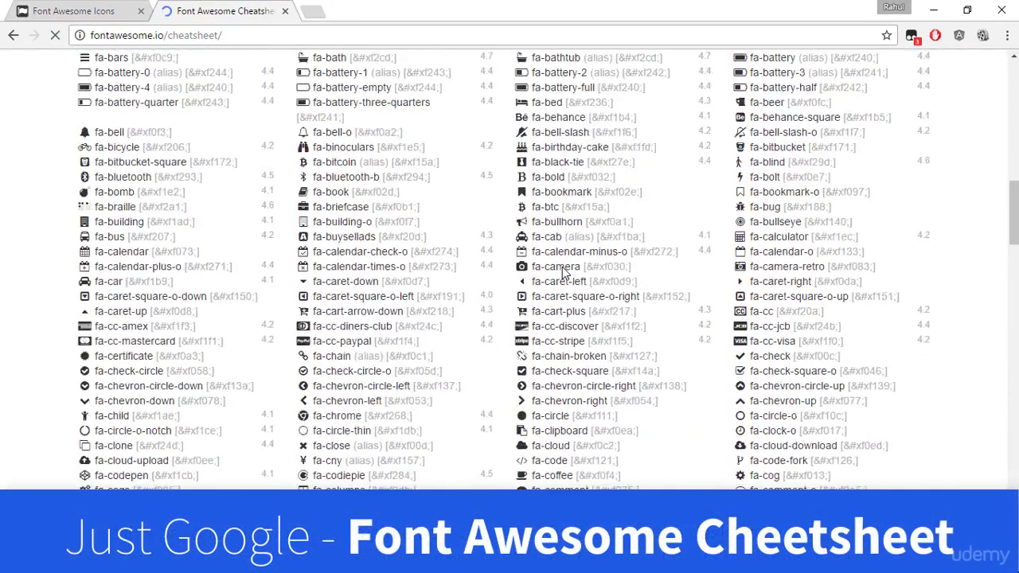
scroll(563, 271, "down", 5)
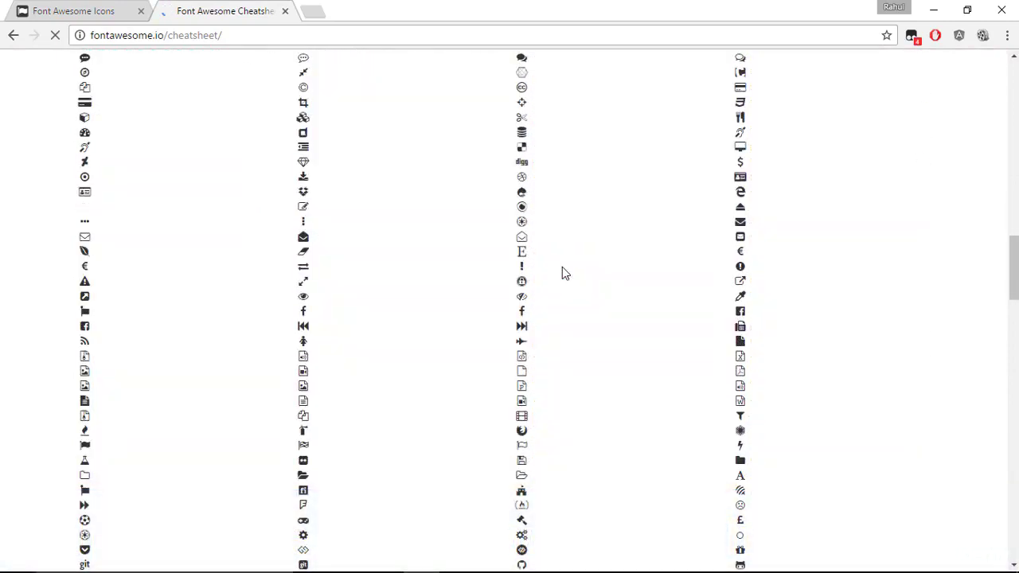
key("ctrl+f")
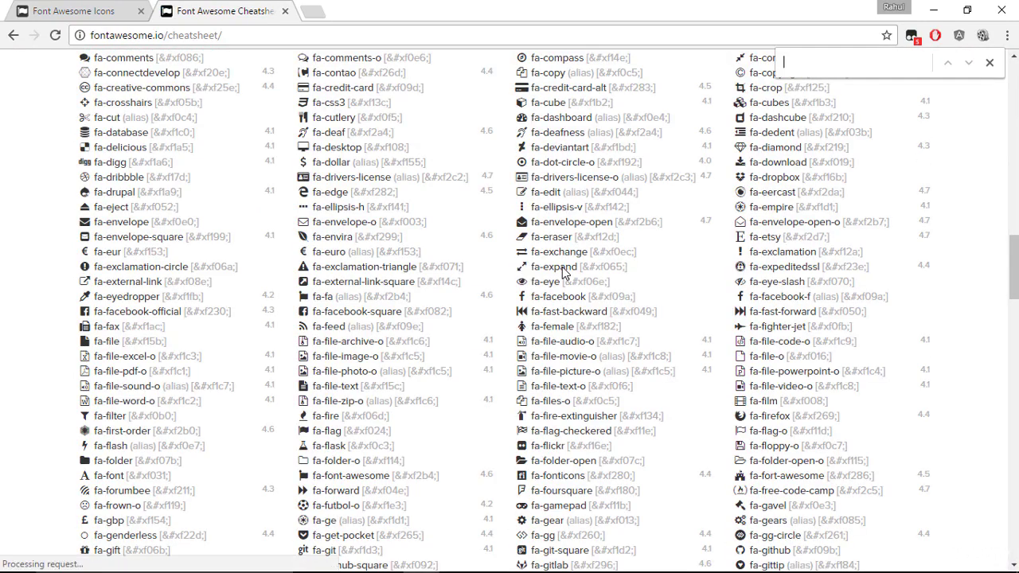
type("facebook")
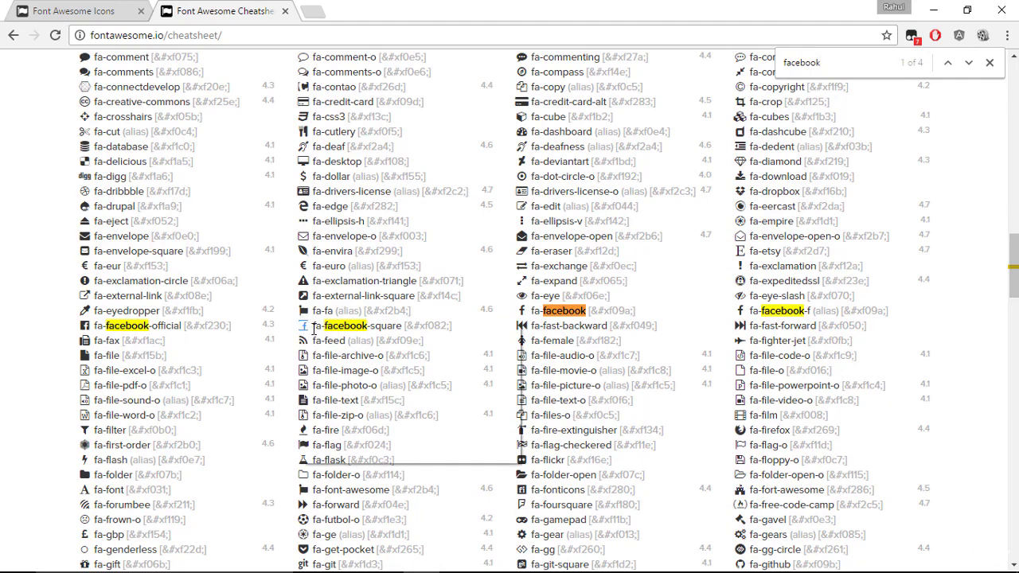
right_click(305, 328)
left_click(339, 337)
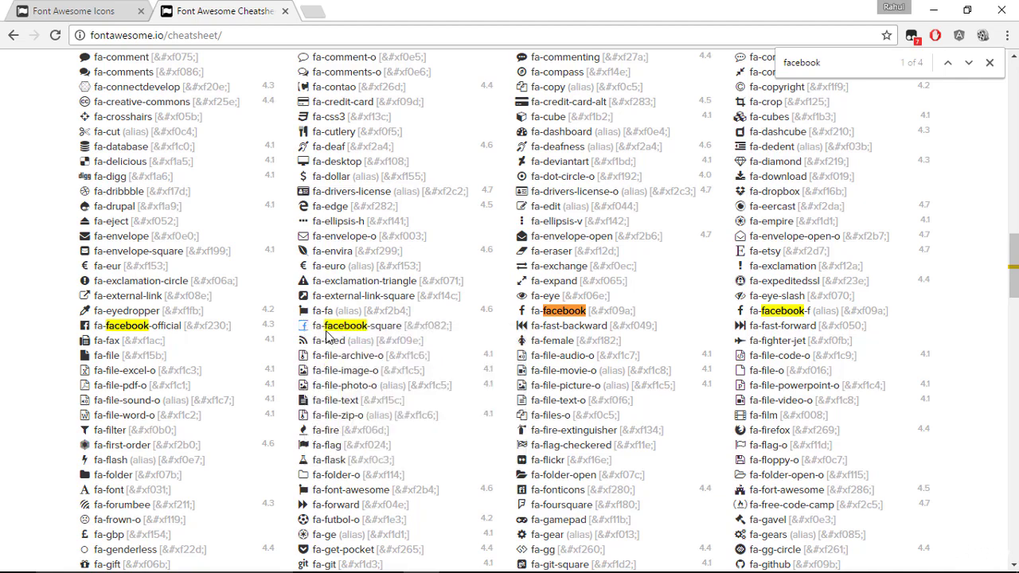
key("alt+Tab")
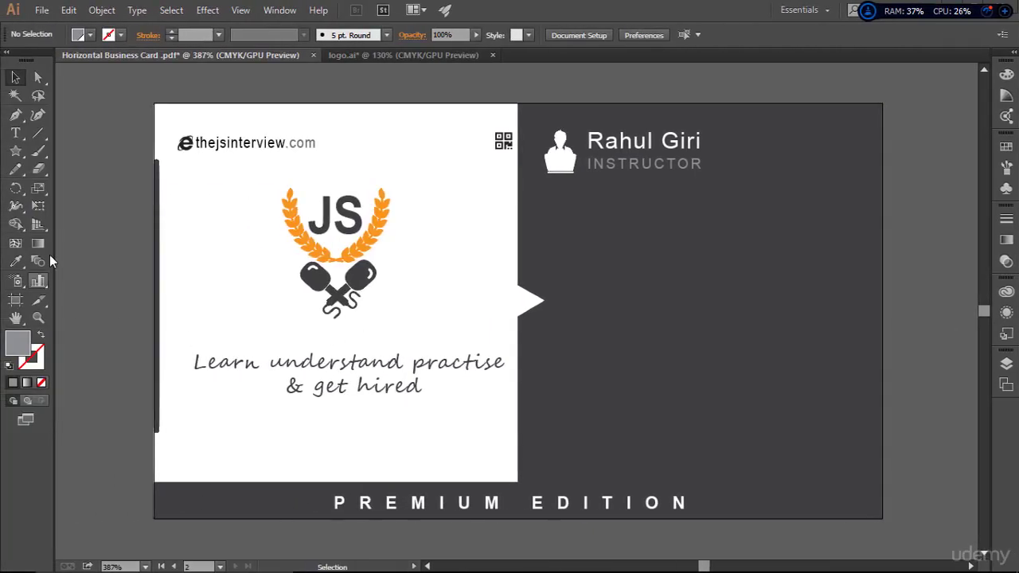
- Paste the Facebook glyph as text on the dark back and set its font to FontAwesome
left_click(15, 133)
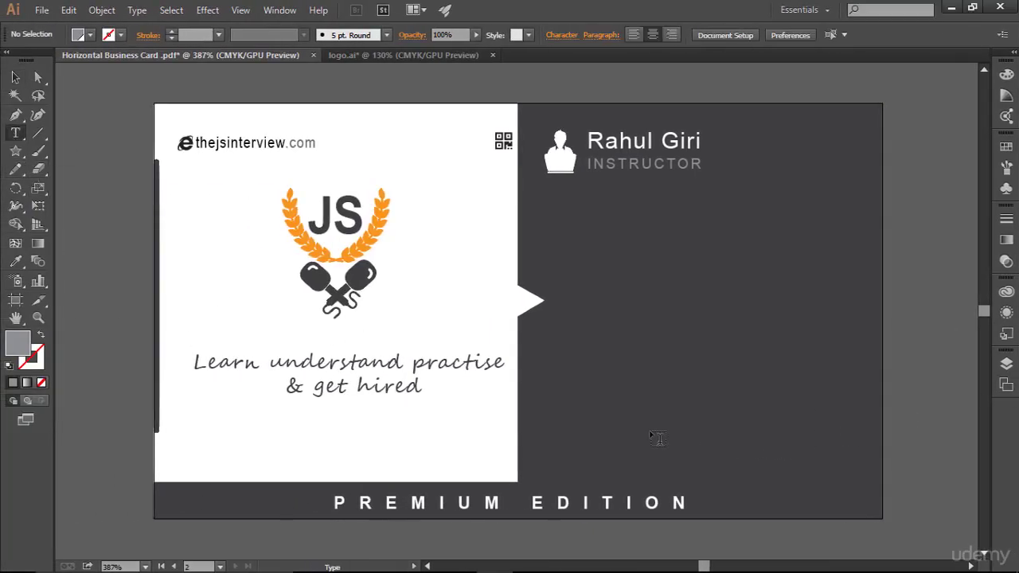
left_click(639, 381)
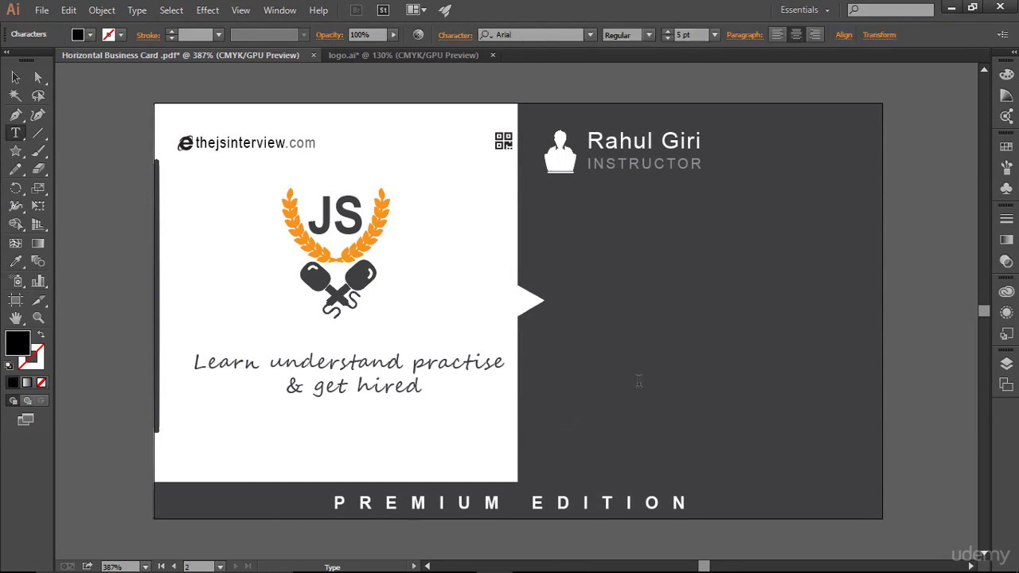
key("Escape")
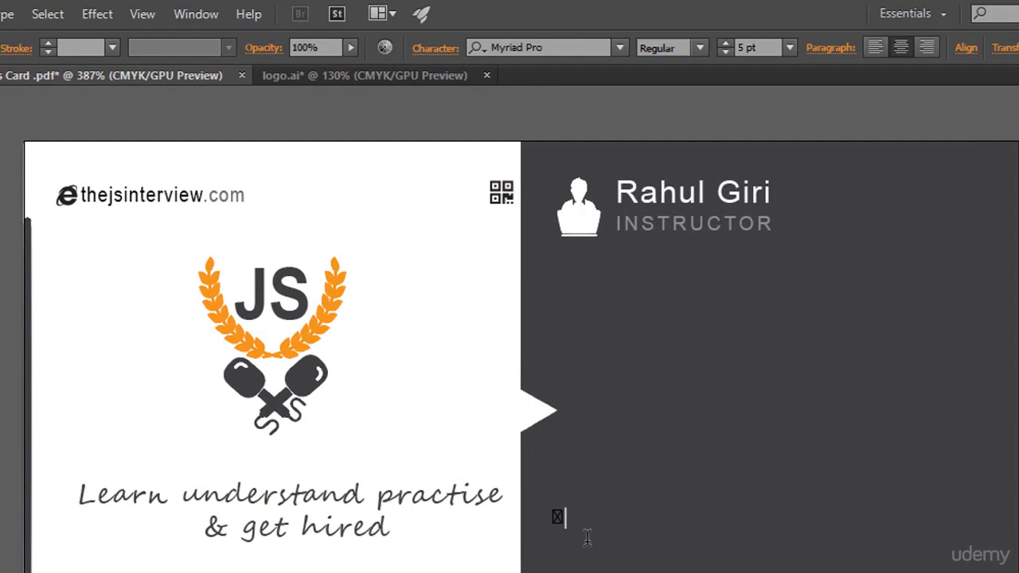
key("Escape")
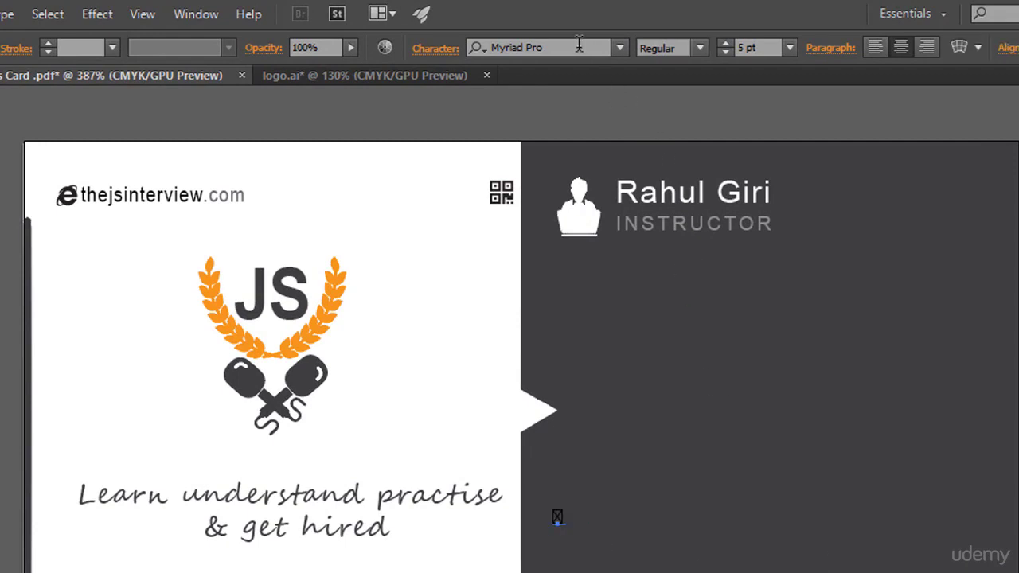
left_click(578, 46)
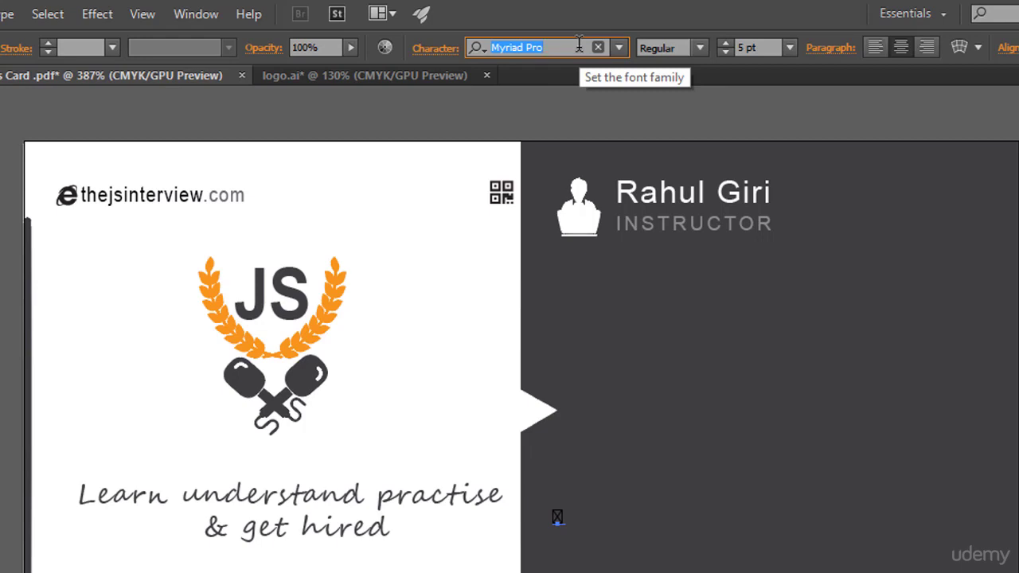
type("font")
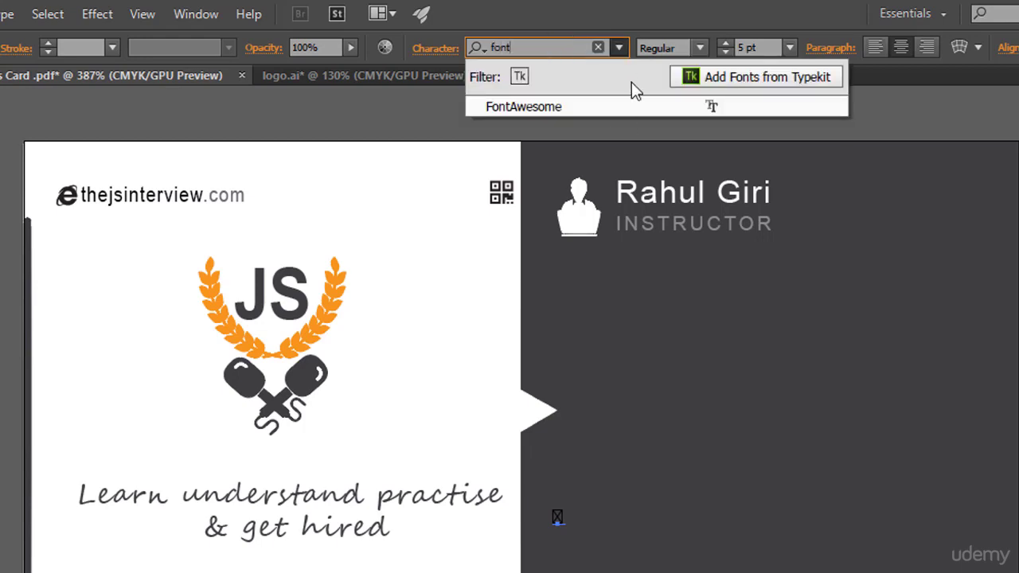
left_click(668, 107)
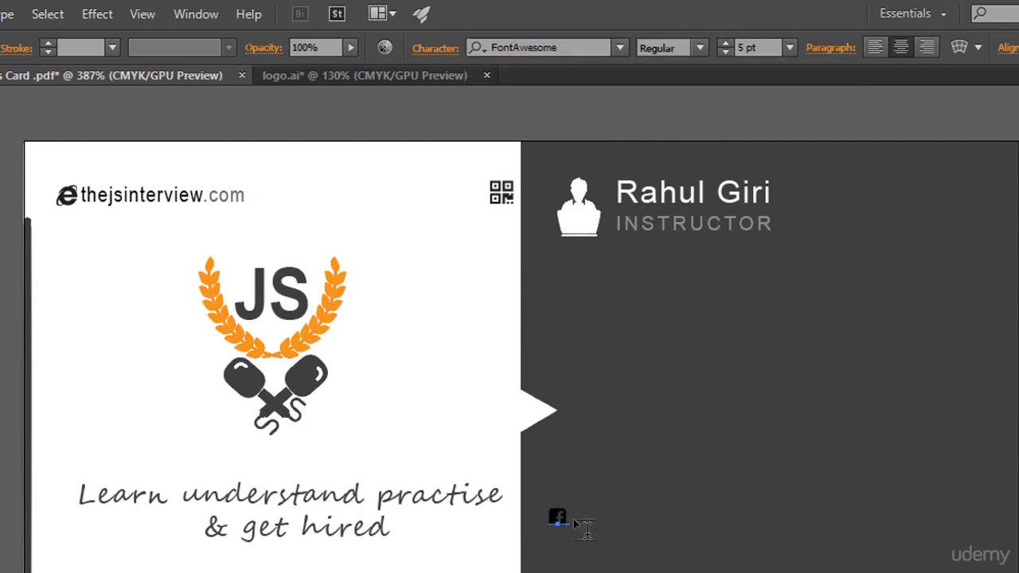
left_click(9, 266)
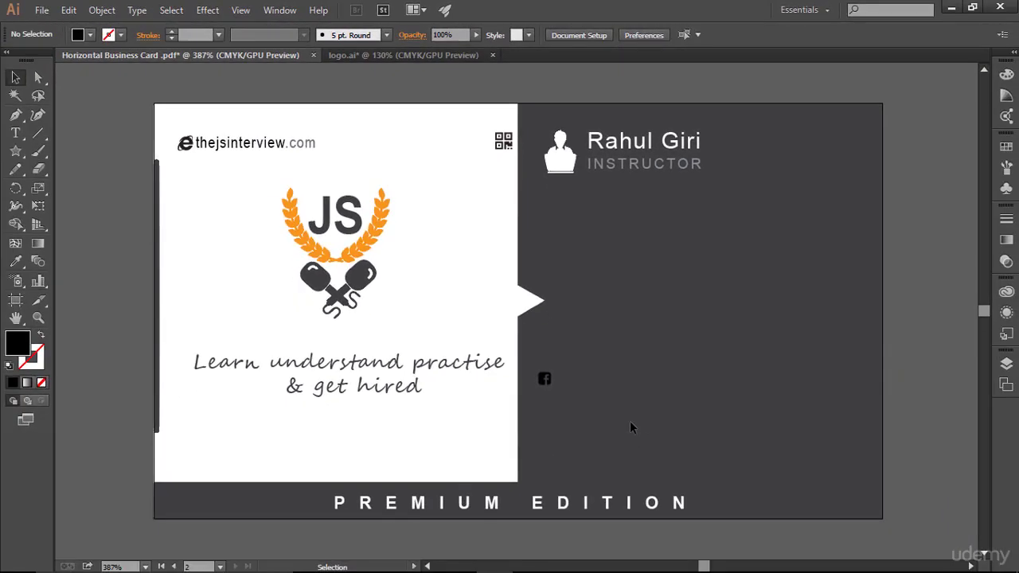
- Make the Facebook icon white and enlarge it to 8 pt
left_click(15, 133)
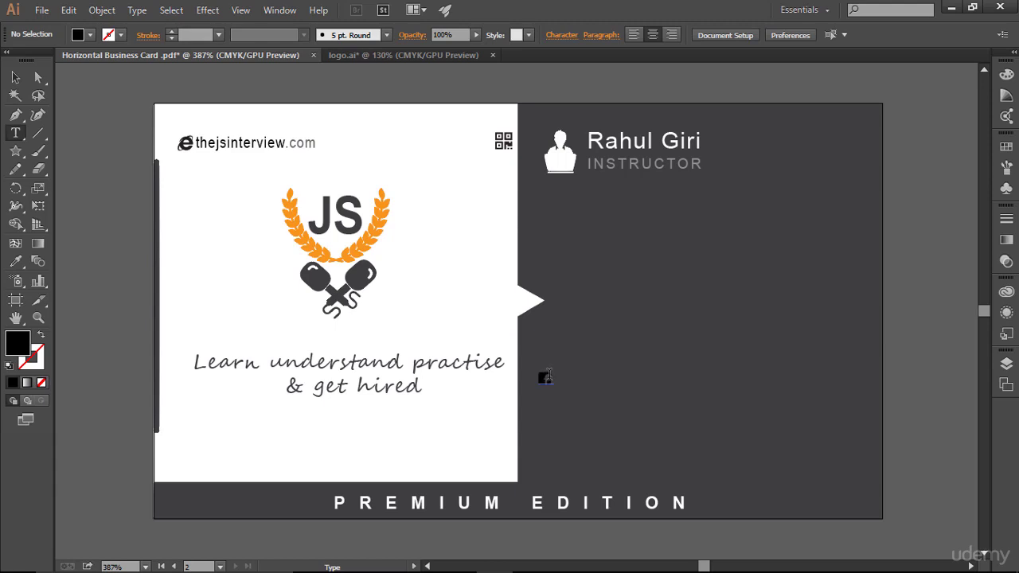
left_click(547, 378)
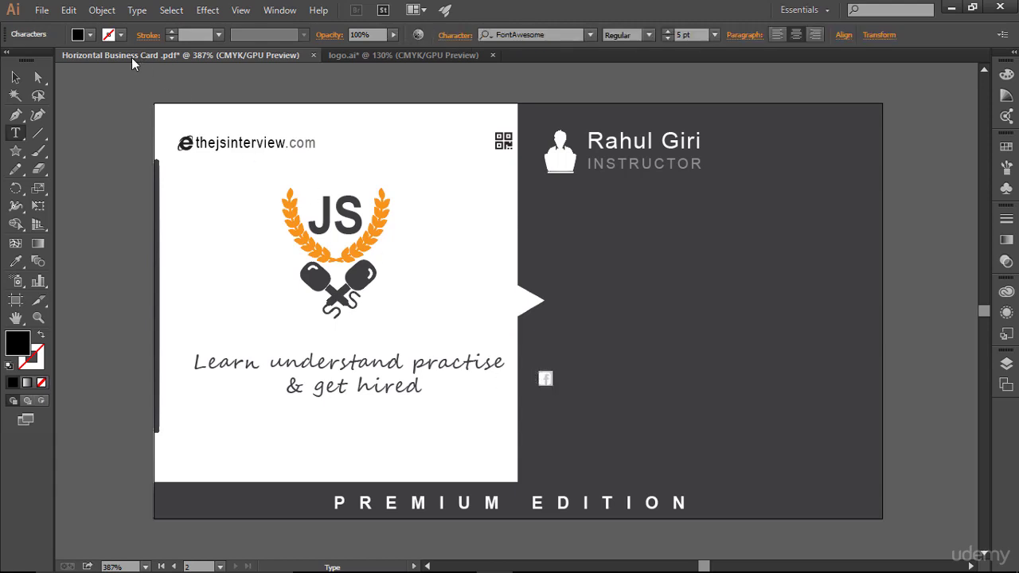
left_click(91, 34)
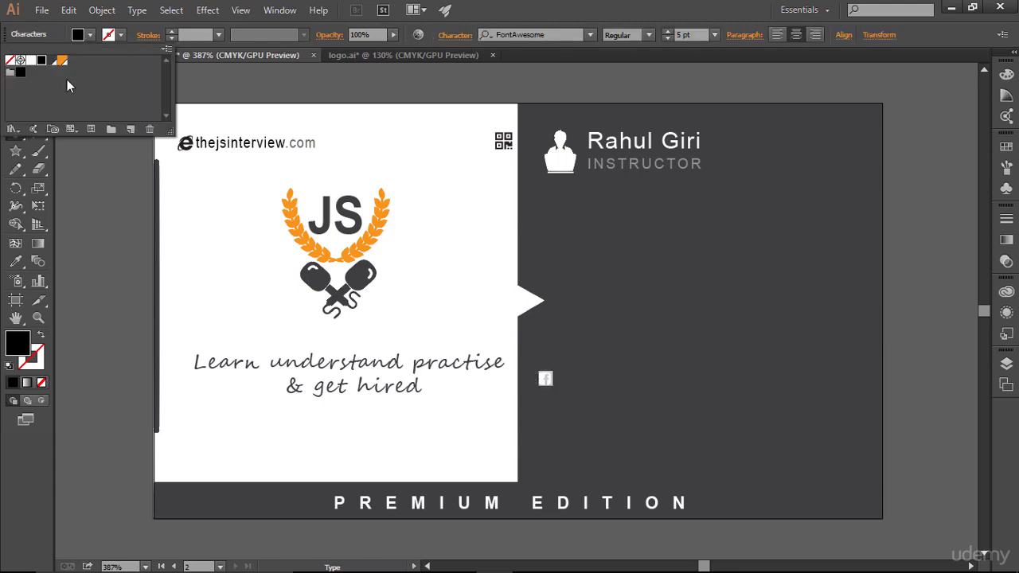
left_click(30, 60)
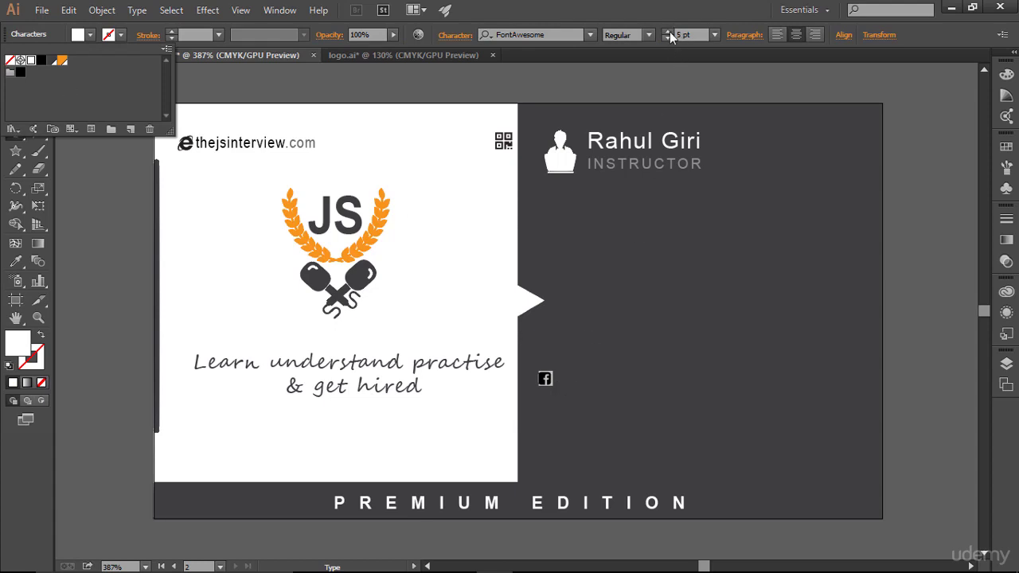
left_click(671, 36)
left_click(670, 31)
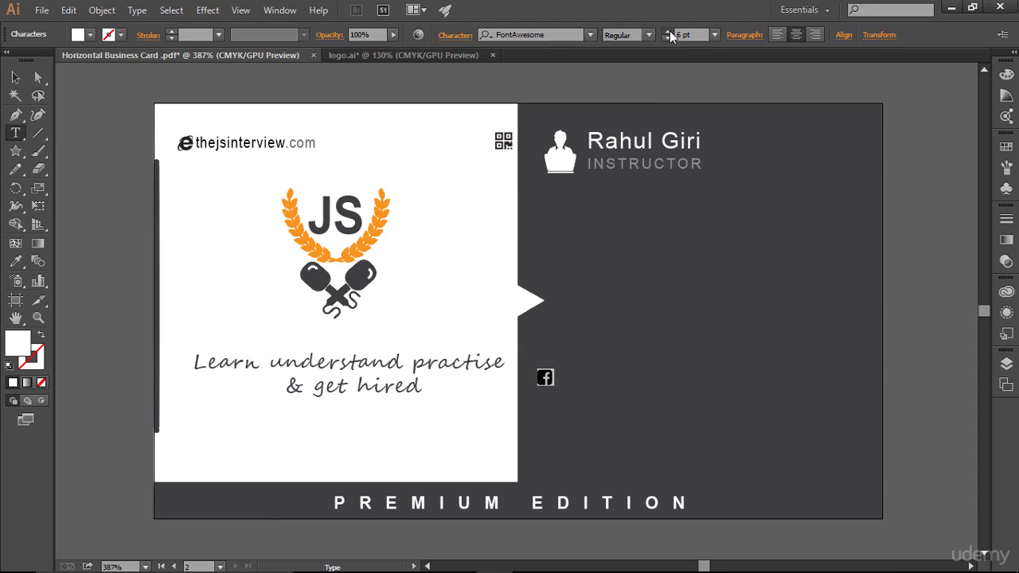
left_click(670, 32)
left_click(669, 32)
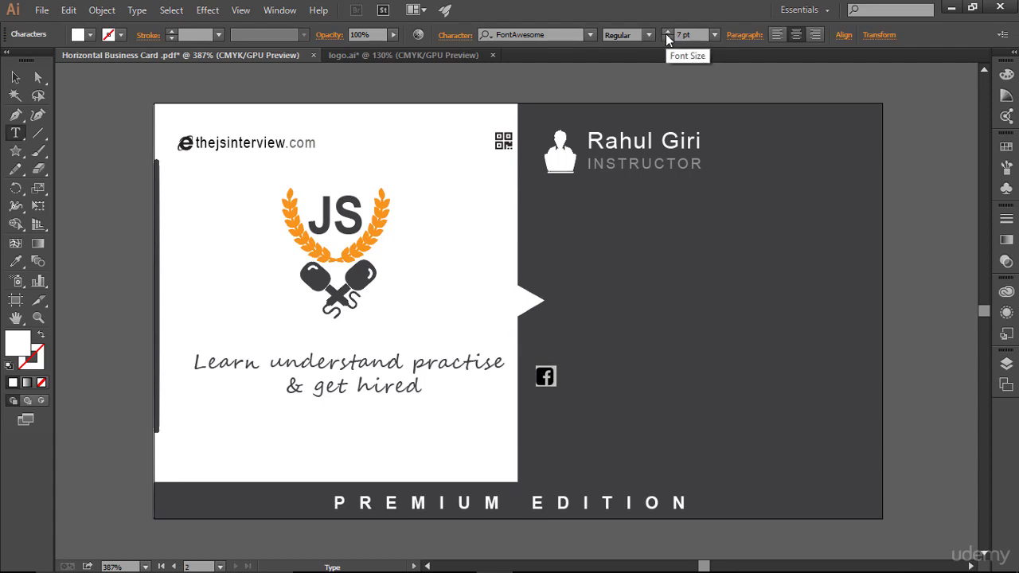
- Type '/thejsinterview' after the icon and move the line onto the dark back
left_click(560, 381)
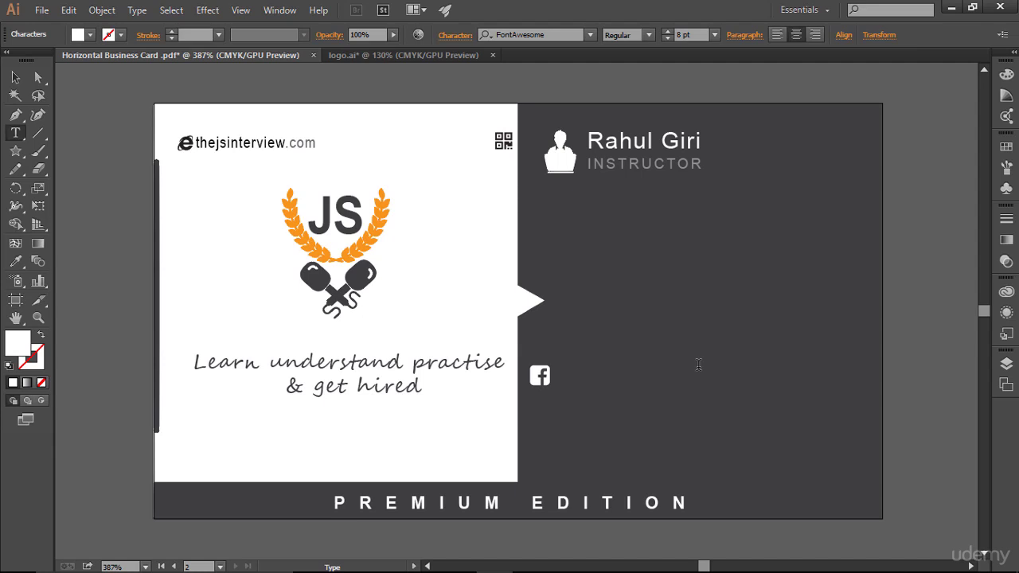
type("/thejsi")
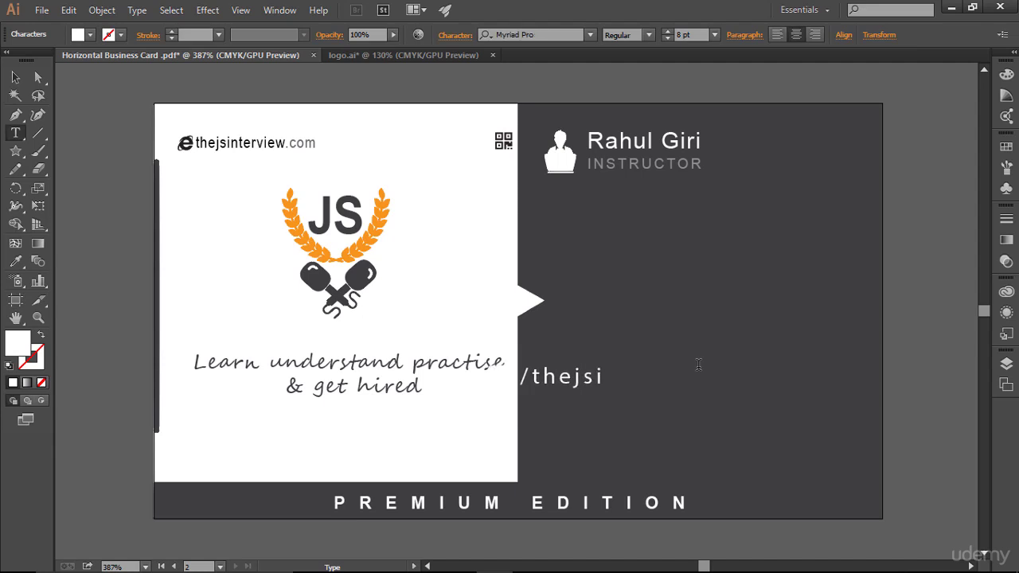
type("nterview")
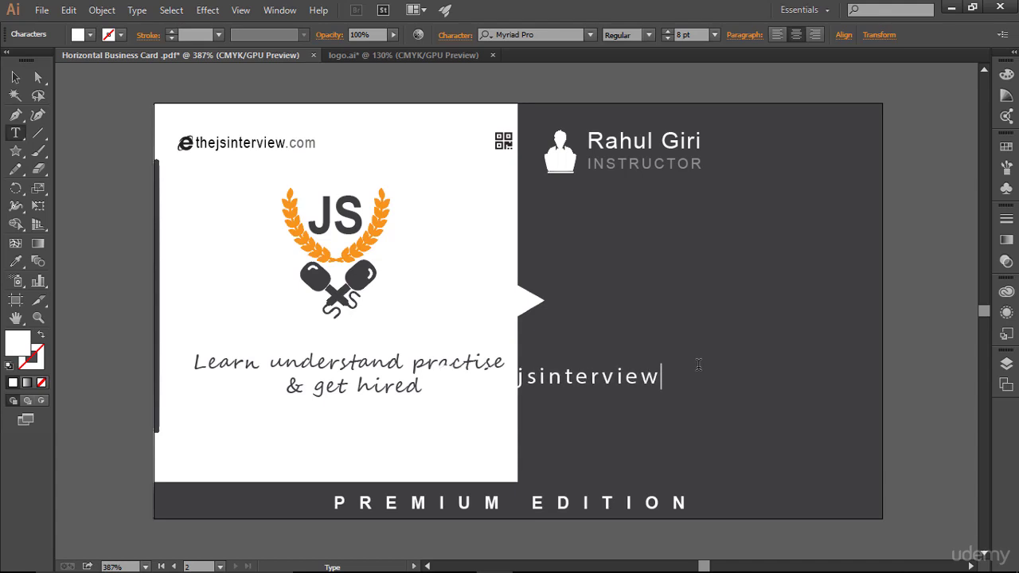
key("Escape")
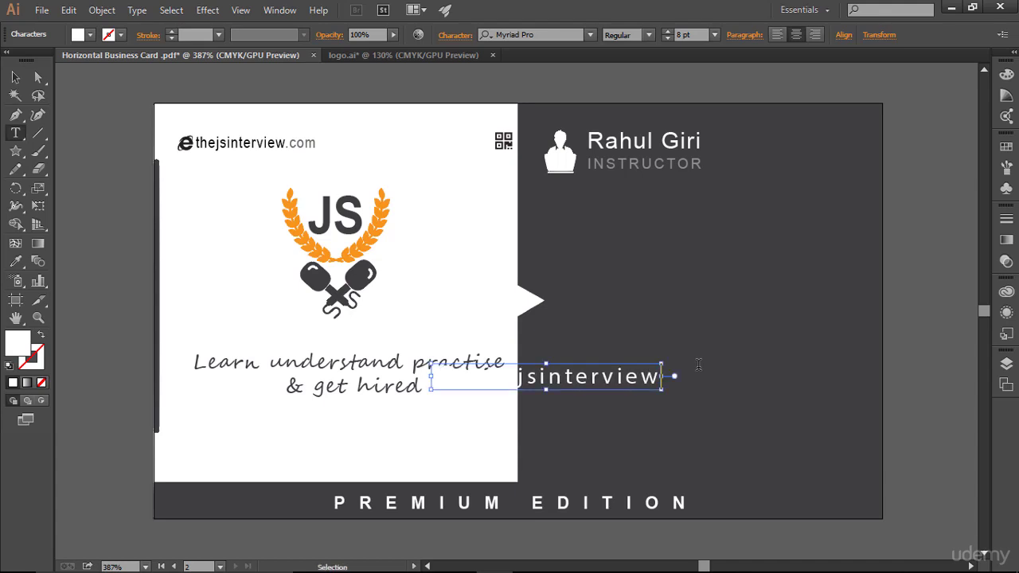
key("ctrl+a")
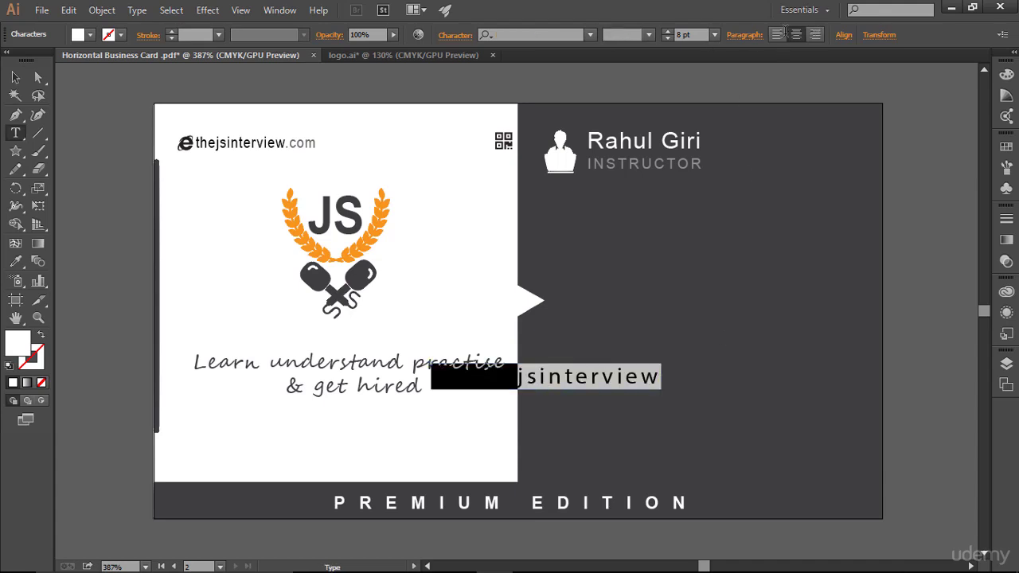
left_click(15, 77)
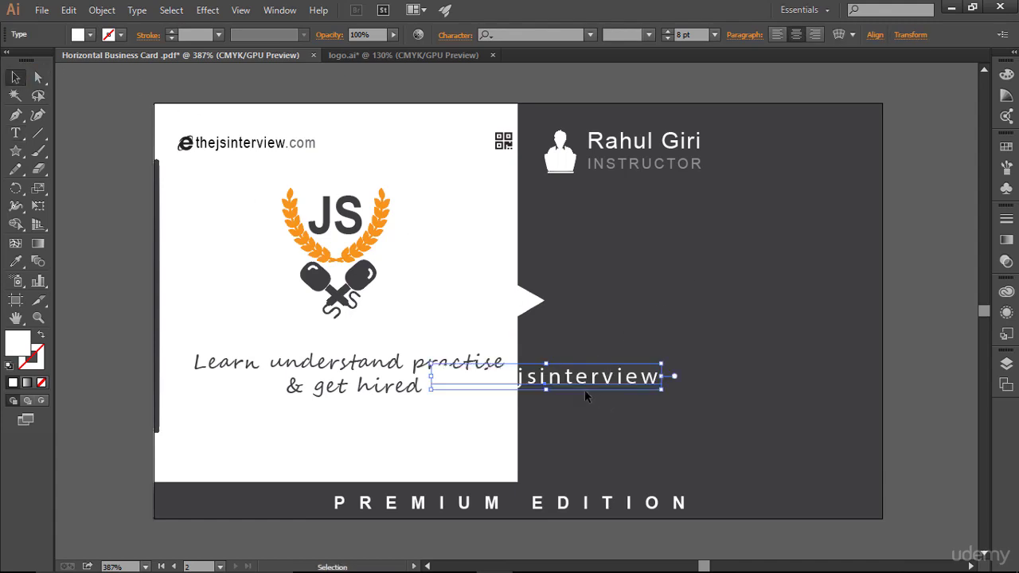
left_click_drag(584, 389, 695, 383)
- Set the handle text's tracking to 0 and shift the Facebook line slightly left
left_click(16, 133)
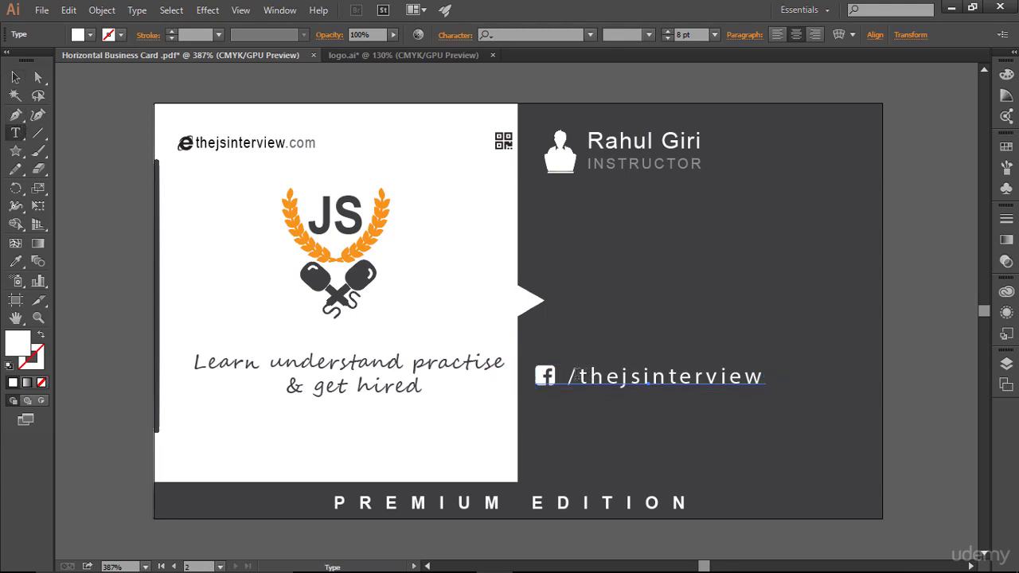
left_click_drag(578, 376, 766, 377)
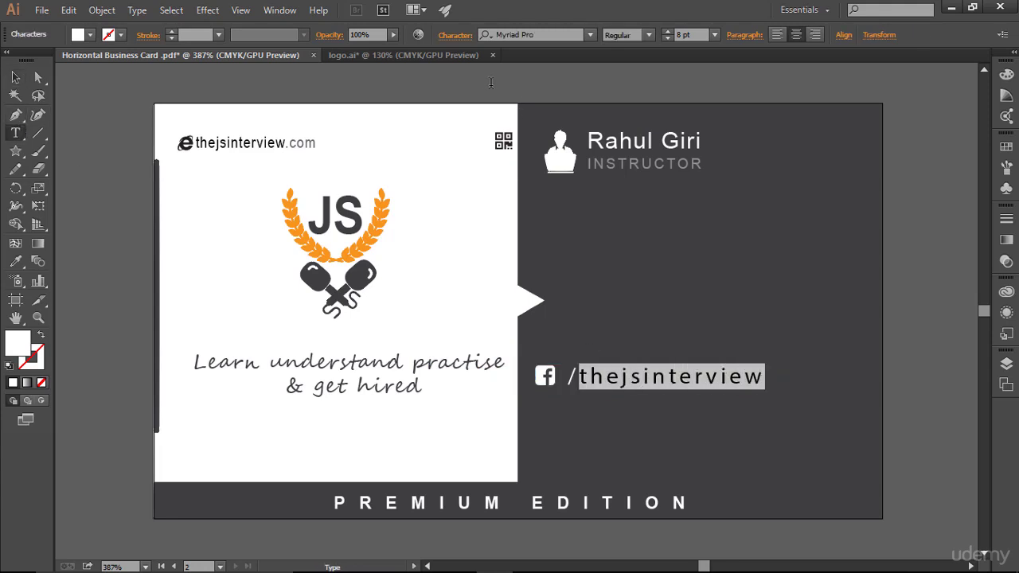
left_click(464, 40)
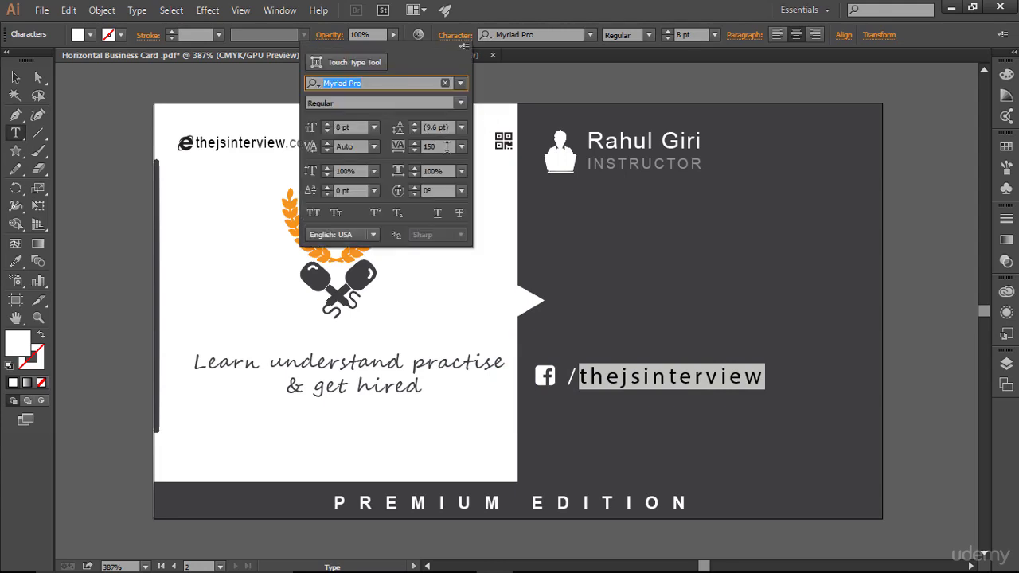
double_click(447, 147)
type("0")
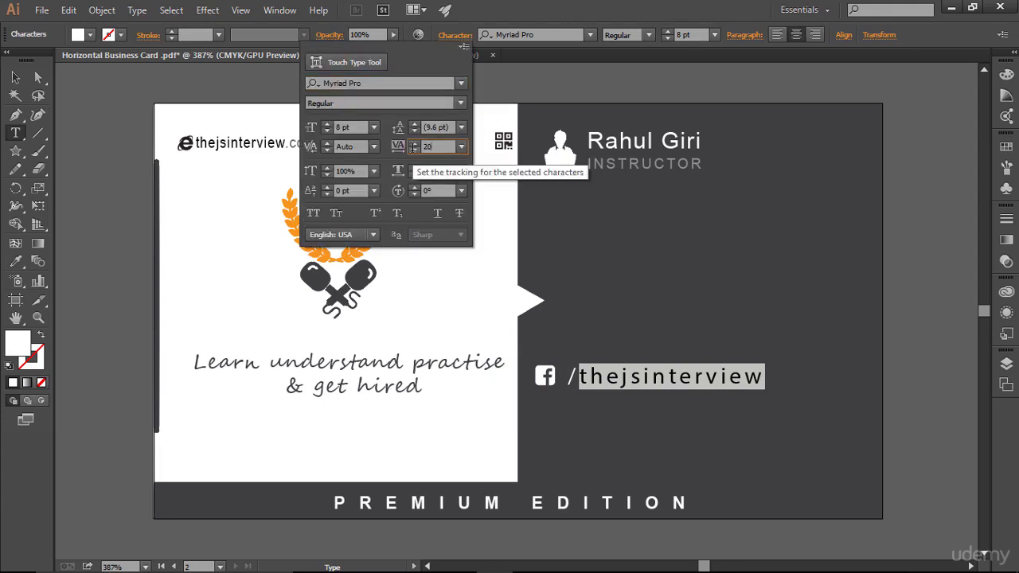
key("Return")
left_click(695, 380)
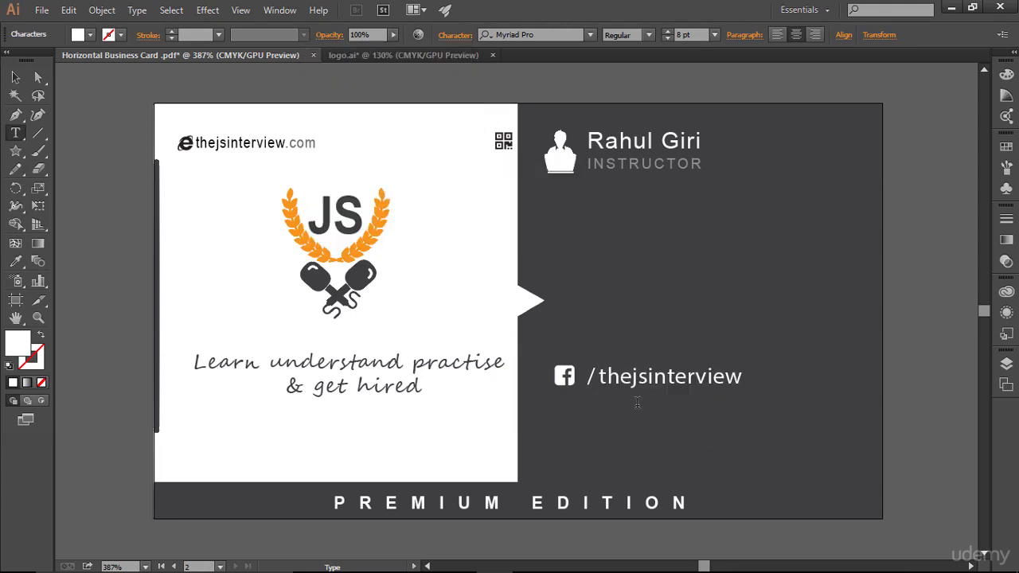
key("Escape")
left_click(689, 408)
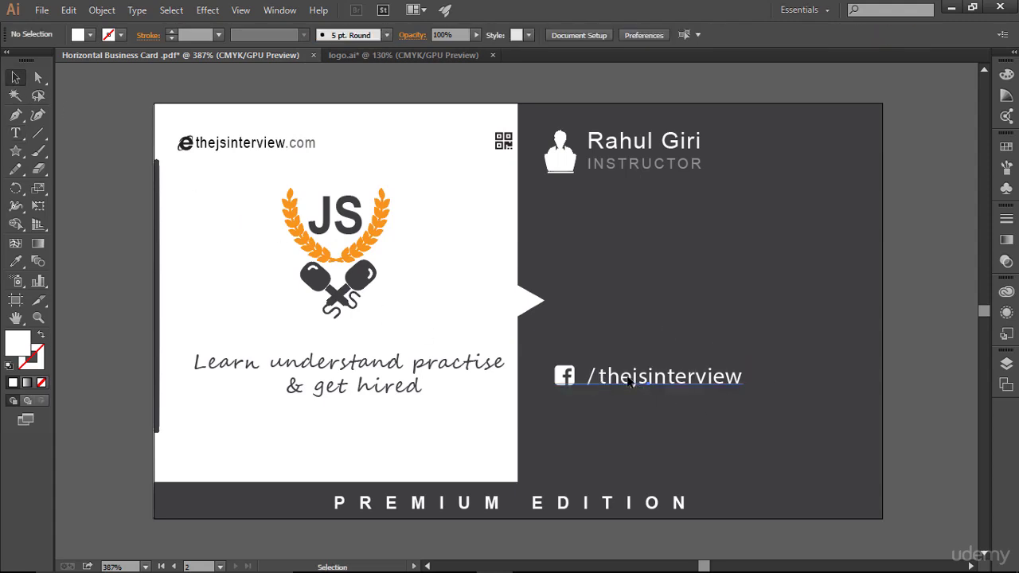
left_click_drag(632, 380, 623, 382)
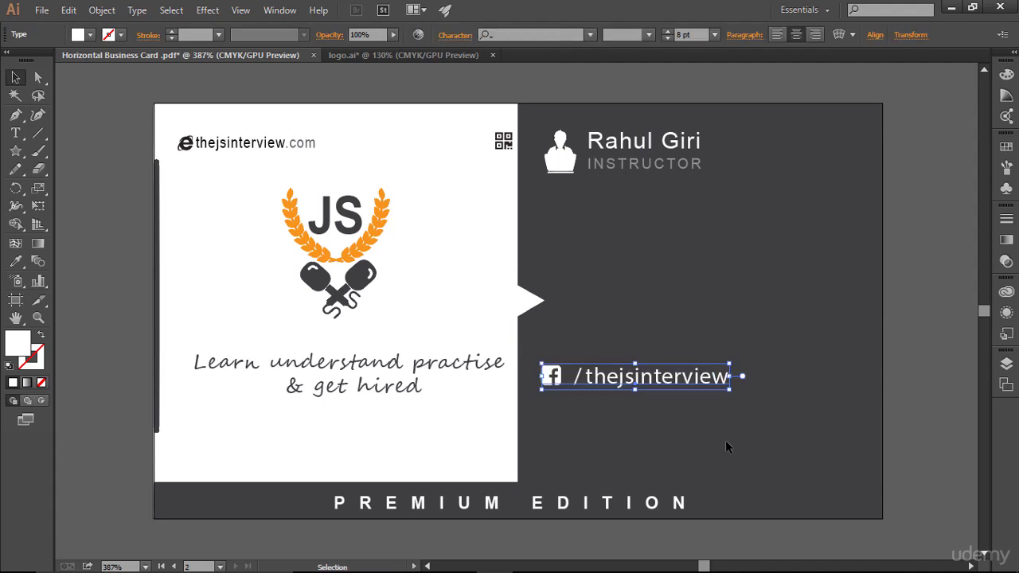
left_click(964, 430)
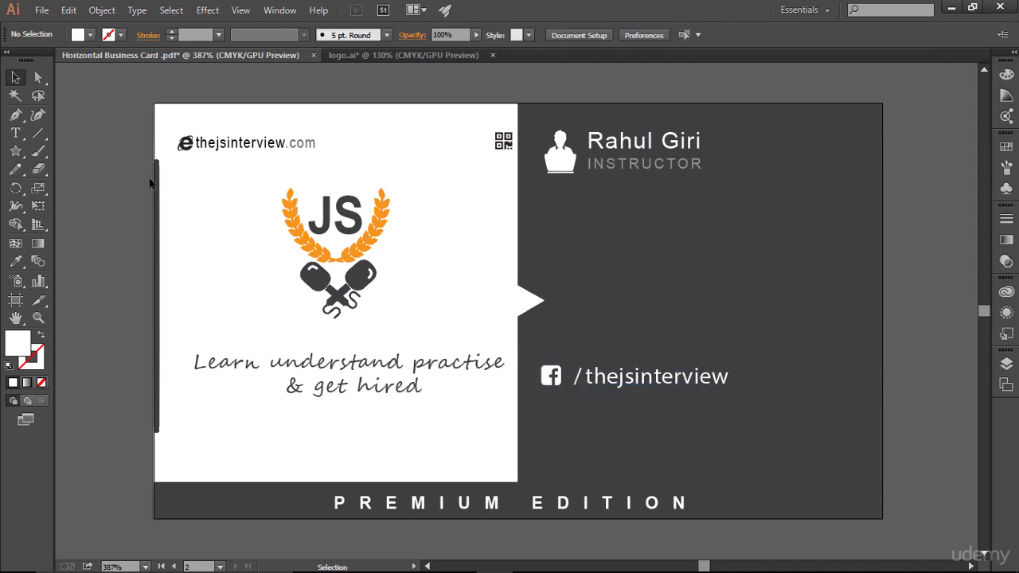
left_click(15, 133)
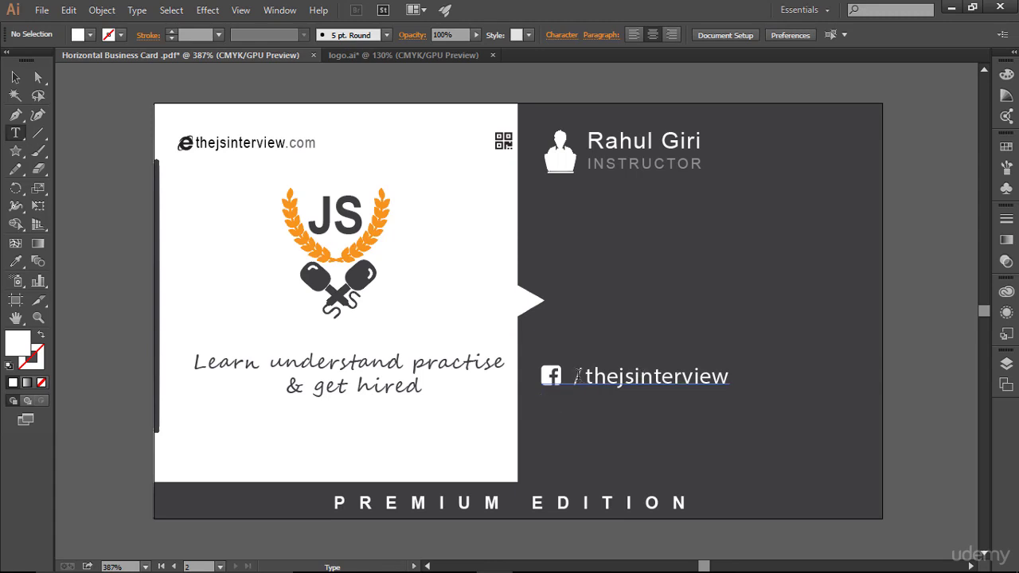
- Reduce the /thejsinterview text to 7 pt and 79% opacity
left_click_drag(577, 375, 731, 376)
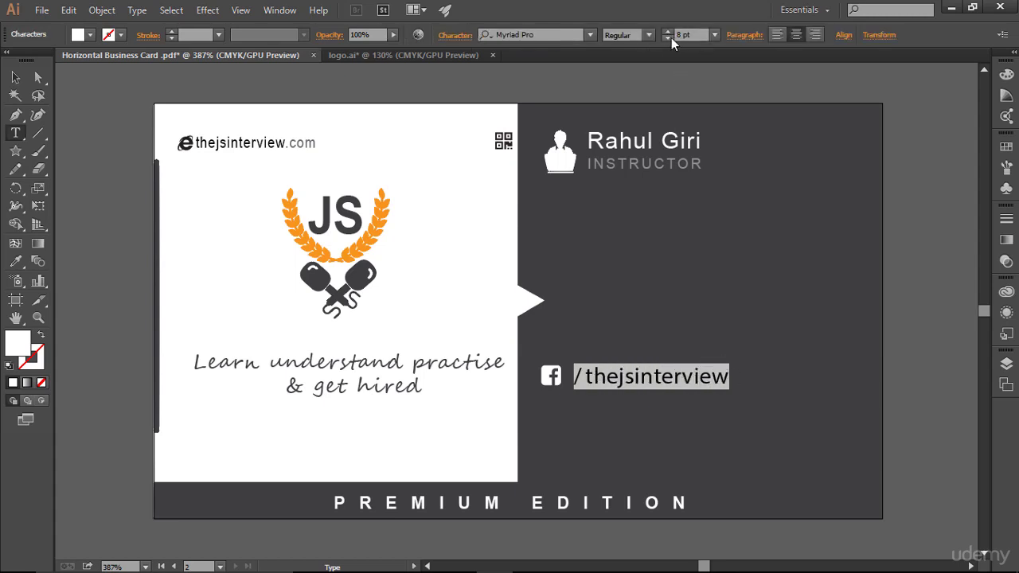
left_click(667, 38)
left_click(689, 377)
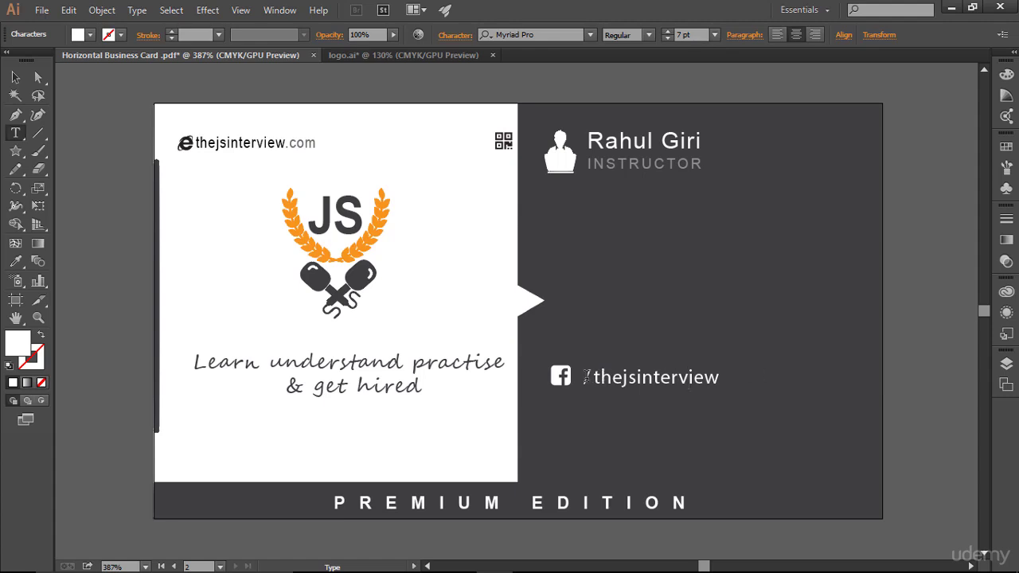
left_click_drag(584, 376, 722, 376)
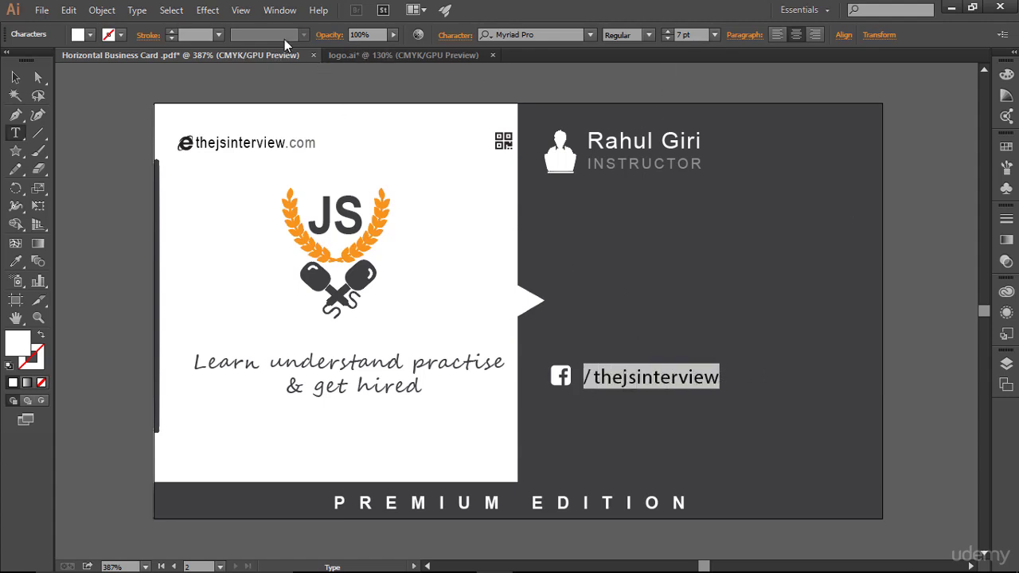
left_click(393, 37)
left_click(382, 47)
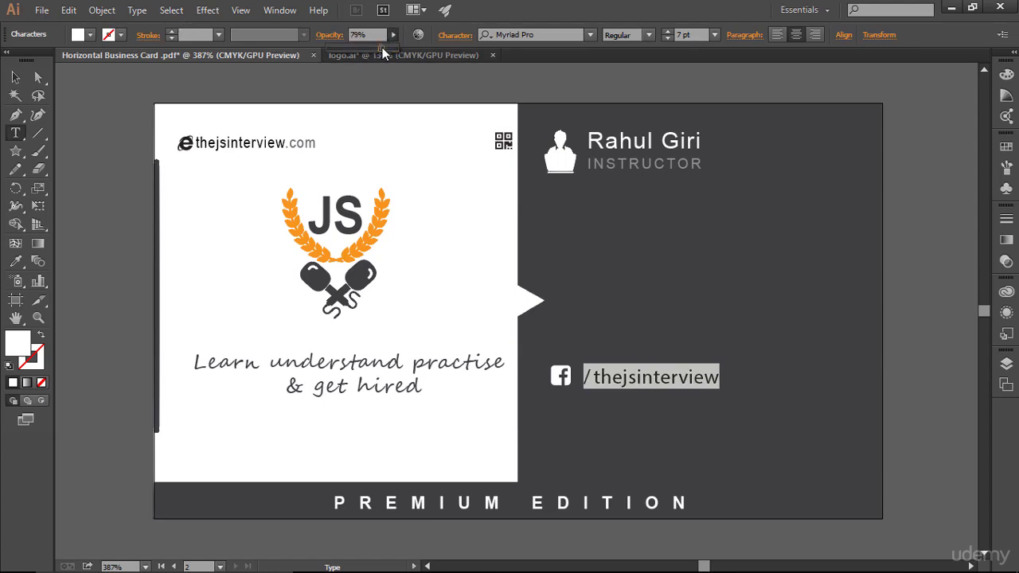
left_click(734, 388)
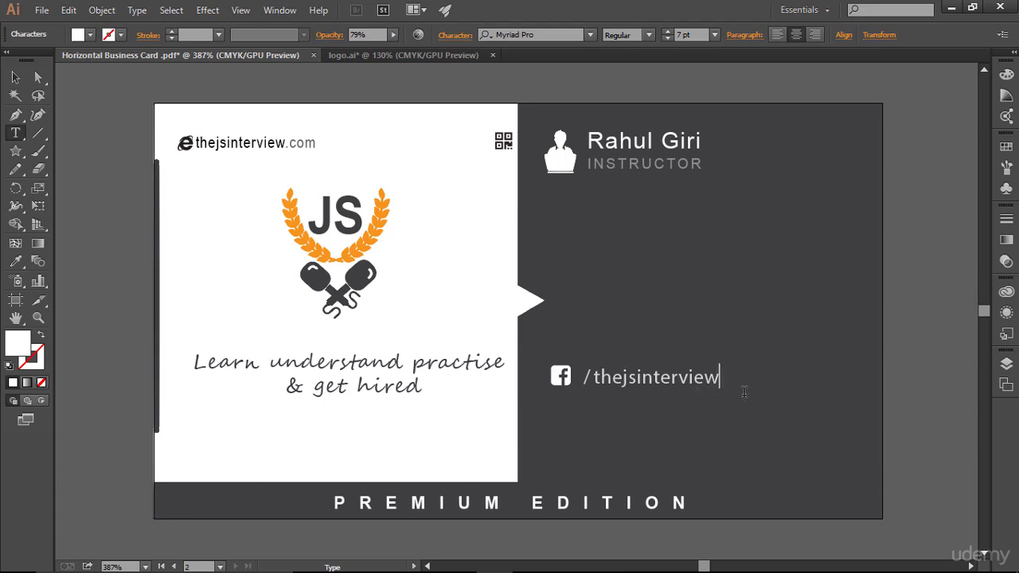
- Nudge the handle line left and Alt-drag a copy below it
left_click(15, 78)
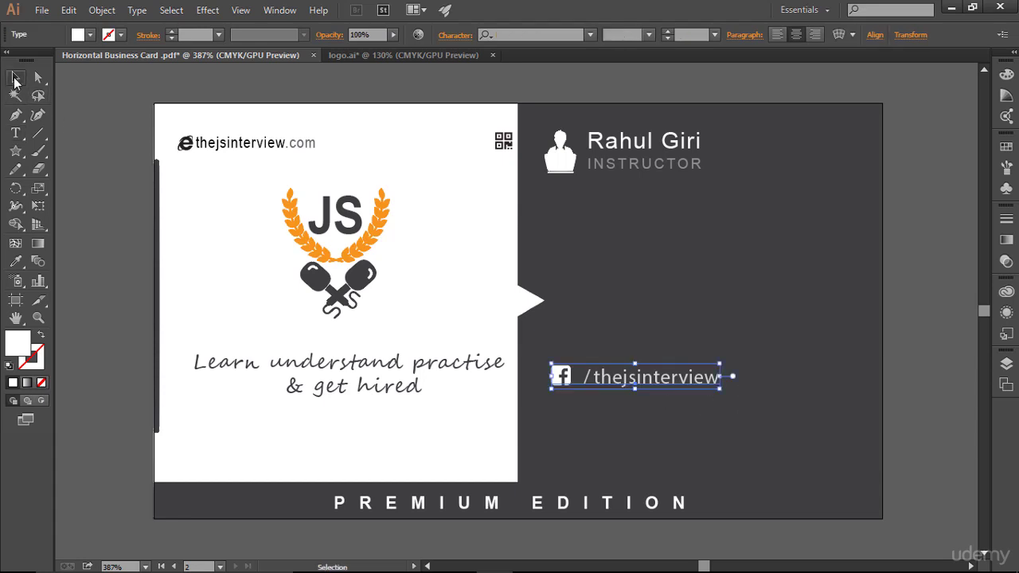
key("Left")
key("Left")
key("Left")
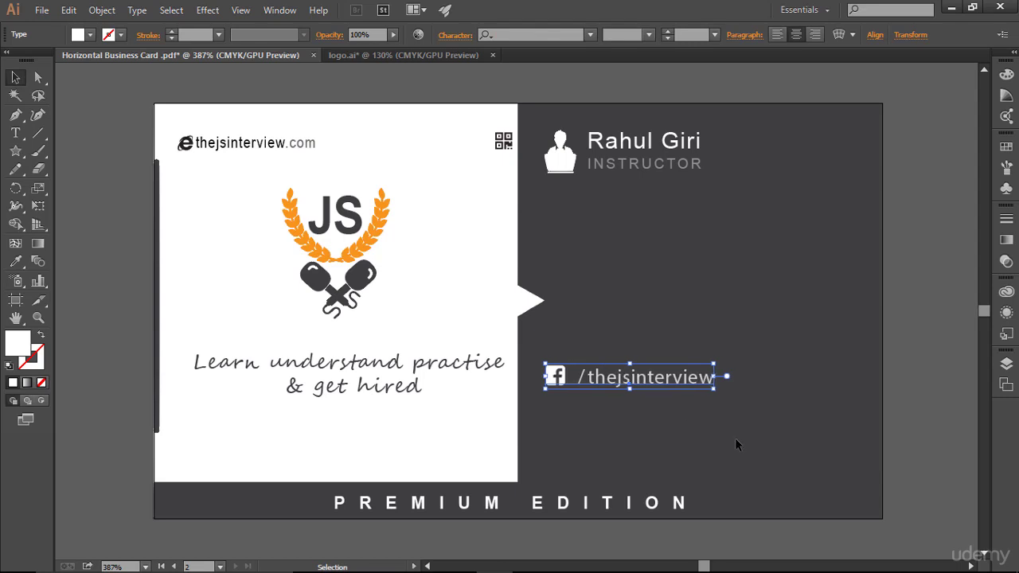
left_click(736, 440)
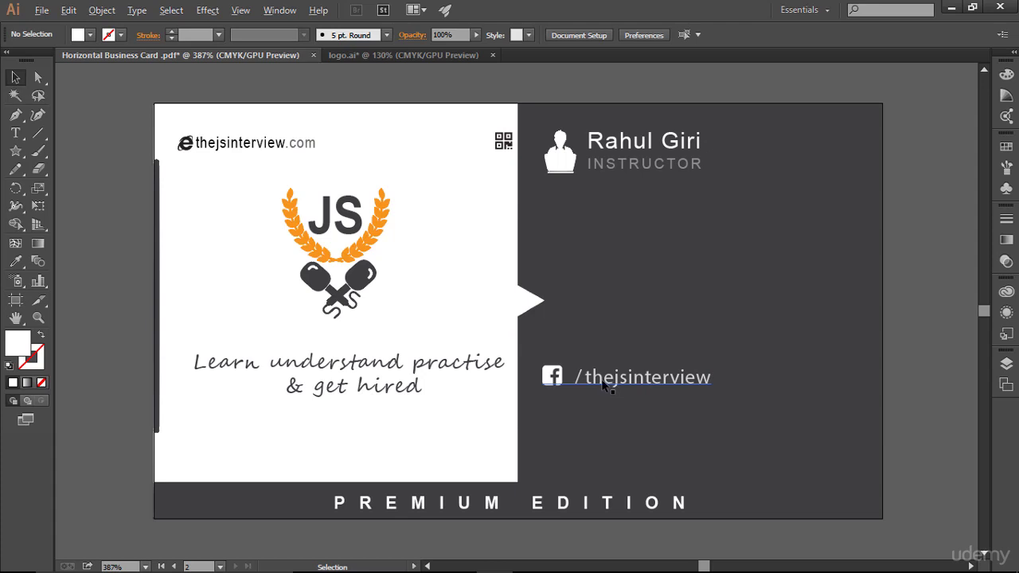
left_click_drag(603, 384, 647, 420)
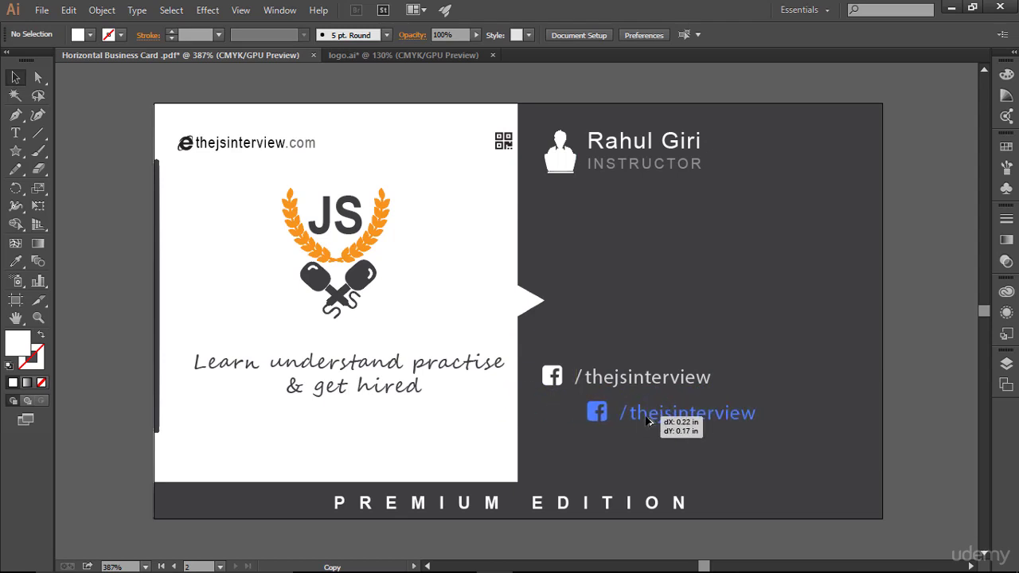
- Align the duplicate line under the original and search the cheatsheet for 'google'
left_click_drag(647, 420, 605, 418)
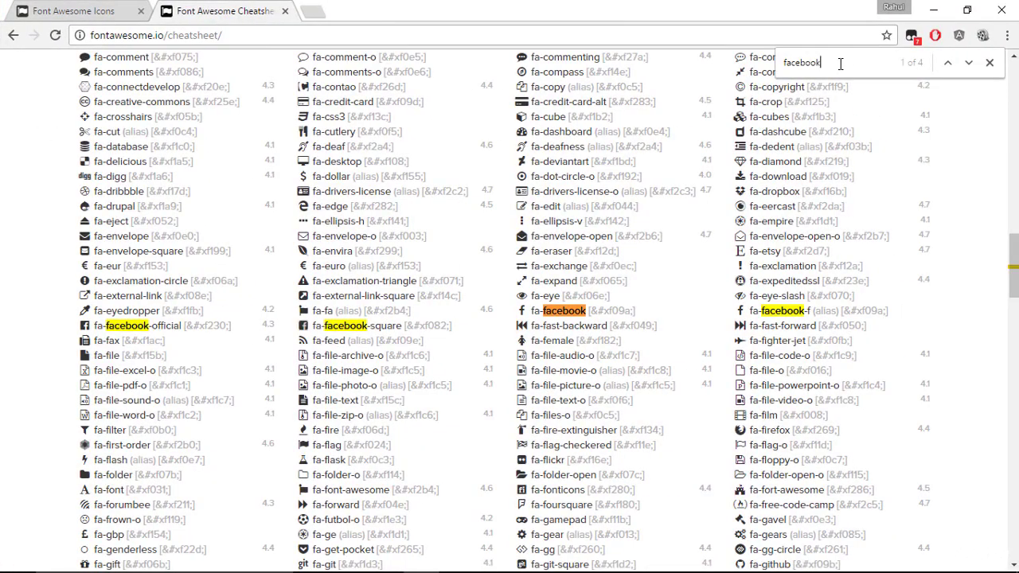
left_click_drag(839, 63, 760, 67)
type("google plus")
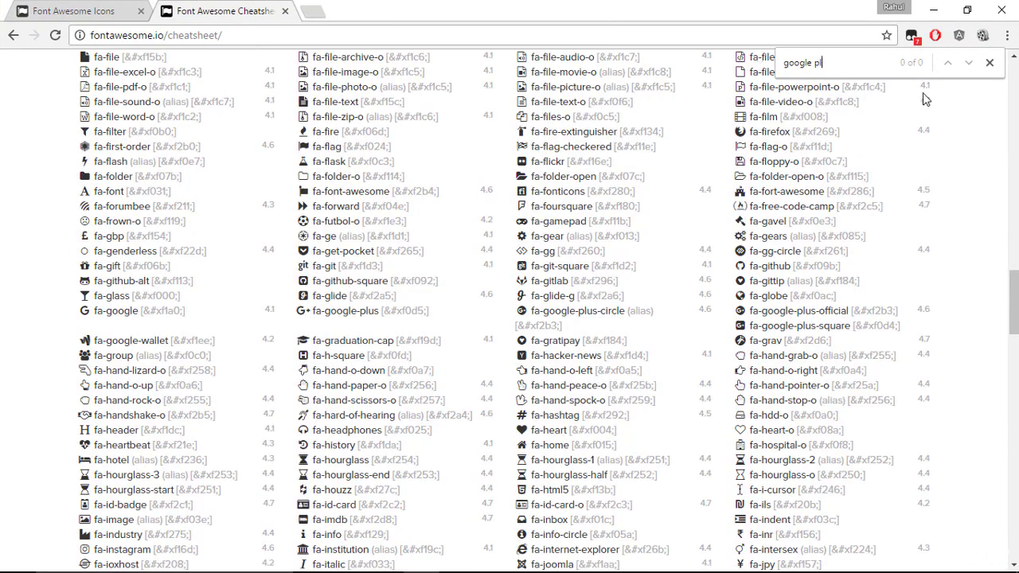
key("BackSpace")
key("BackSpace")
key("BackSpace")
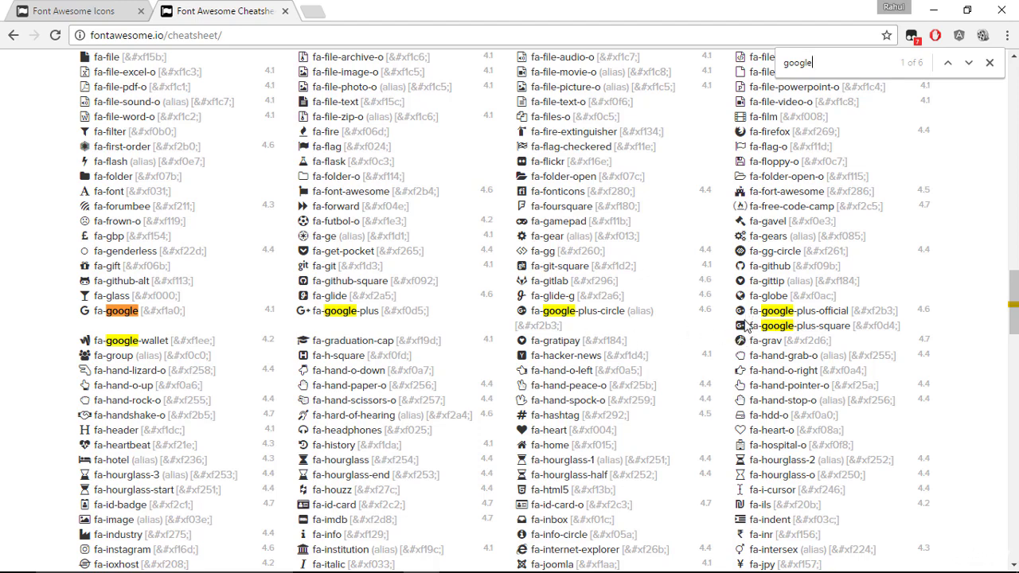
- Copy the fa-google-plus-square glyph and return to Illustrator
right_click(740, 327)
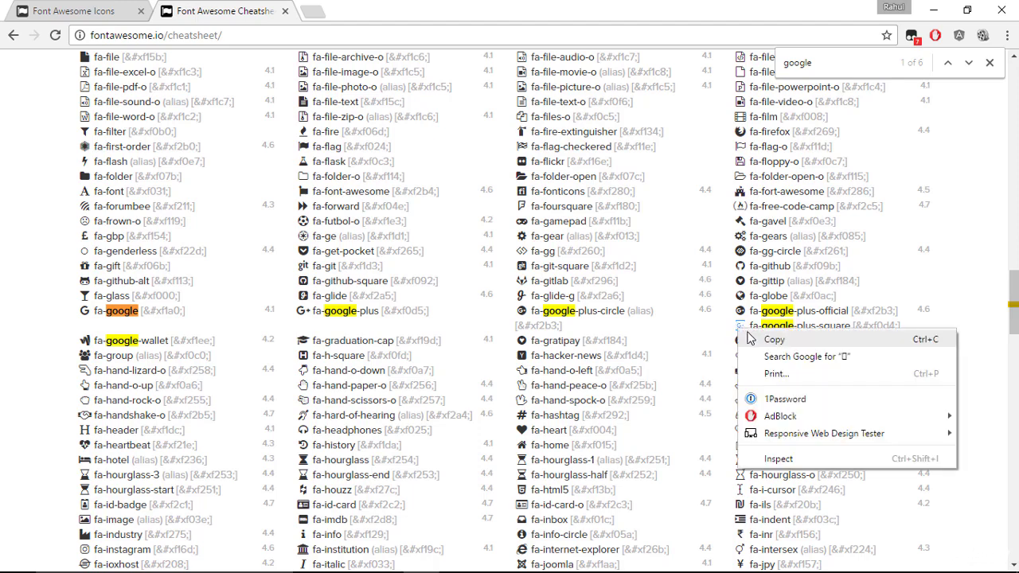
left_click(748, 339)
key("alt+Tab")
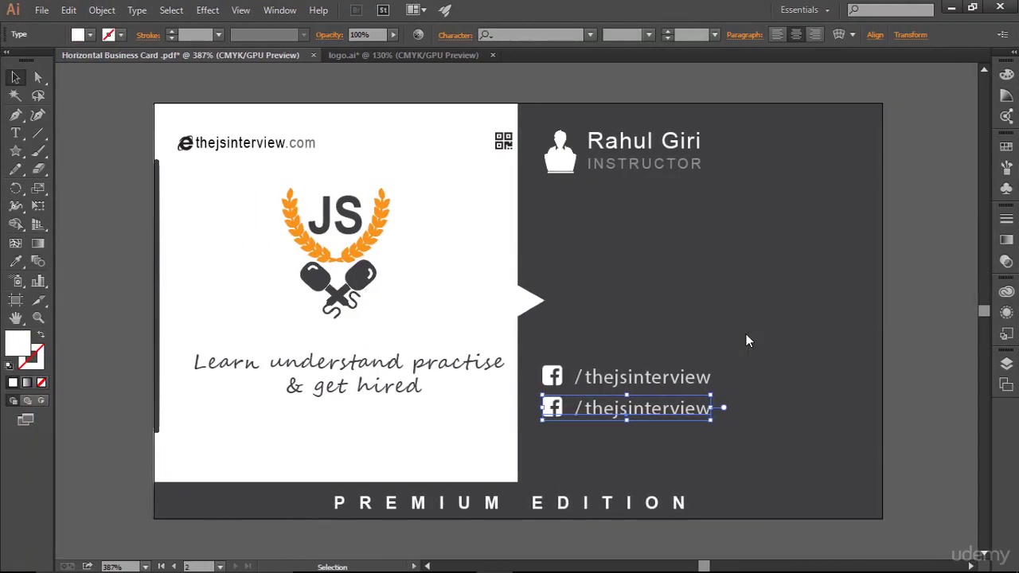
- Replace the second line's Facebook glyph with the Google+ icon
left_click(15, 133)
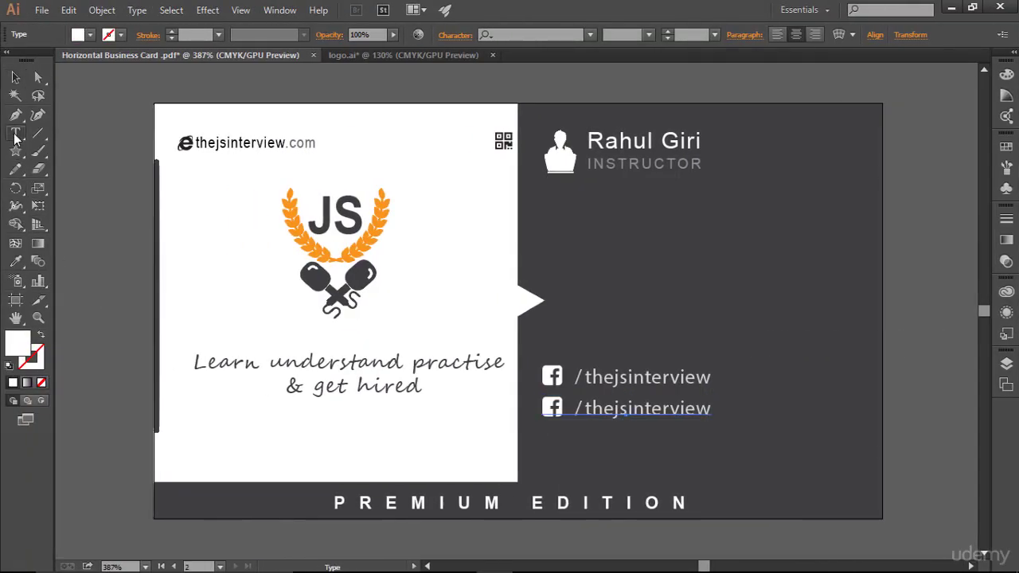
left_click_drag(565, 407, 542, 408)
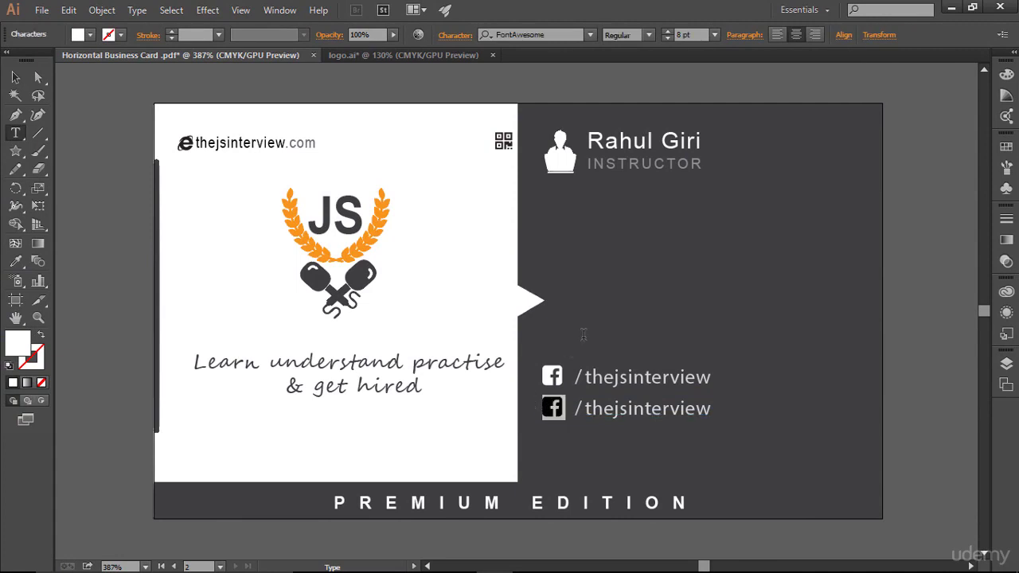
key("ctrl+v")
- Duplicate the Google+ line straight down as a third line
left_click(15, 77)
left_click(608, 415)
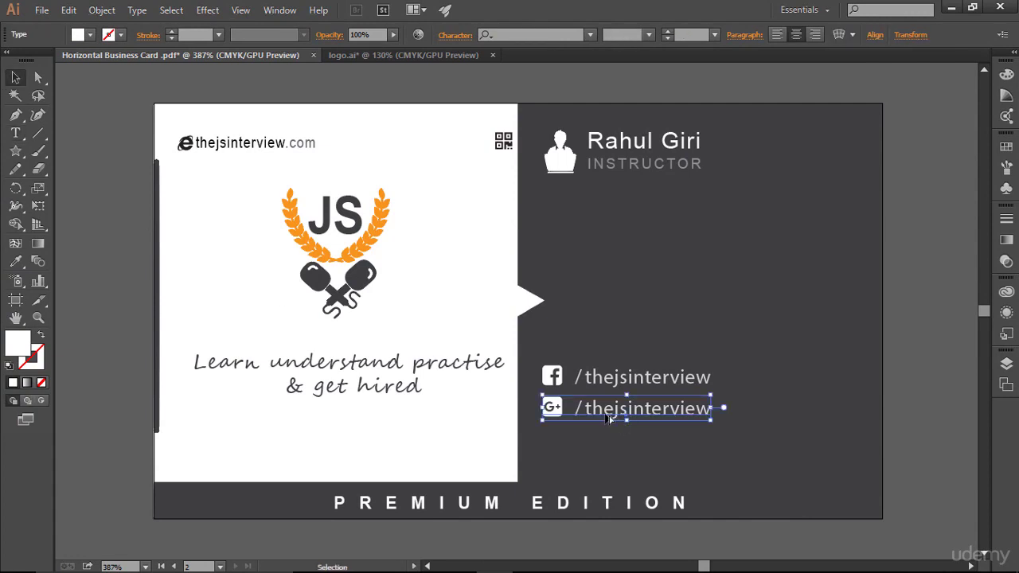
left_click_drag(606, 417, 671, 452)
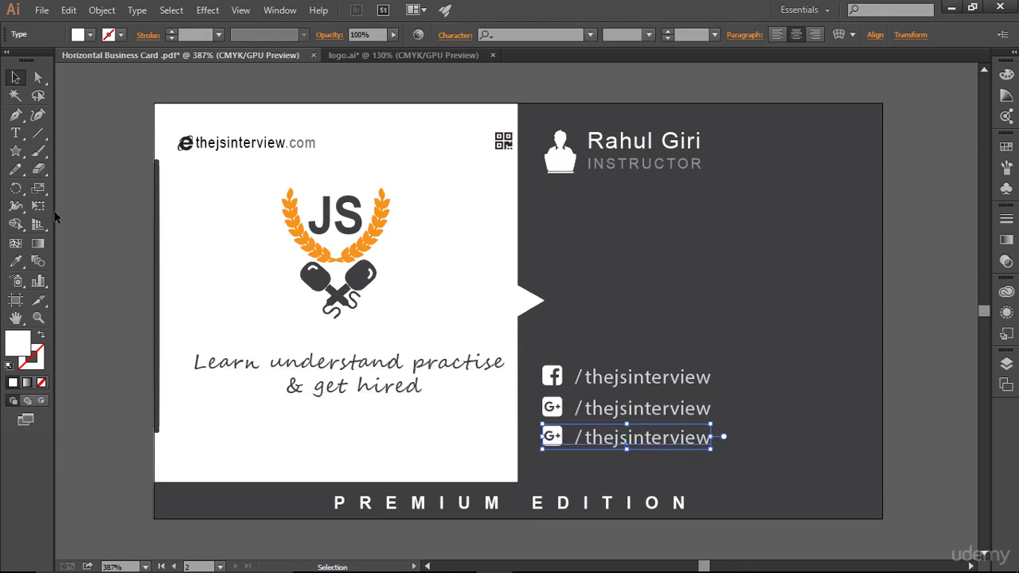
key("alt+Tab")
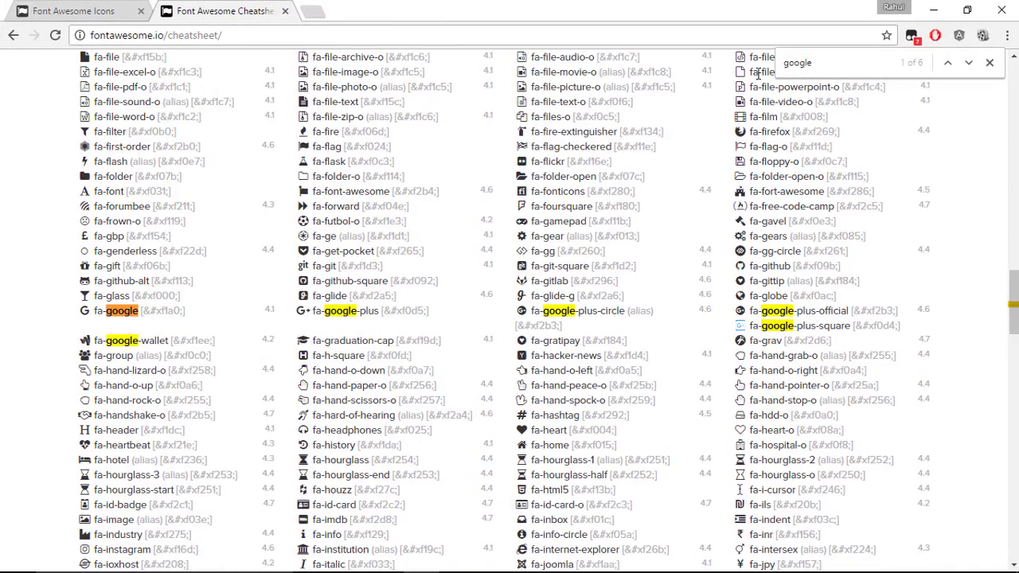
- Search the cheatsheet for 'twitter' and copy the fa-twitter-square glyph
left_click_drag(814, 62, 763, 57)
type("twitter")
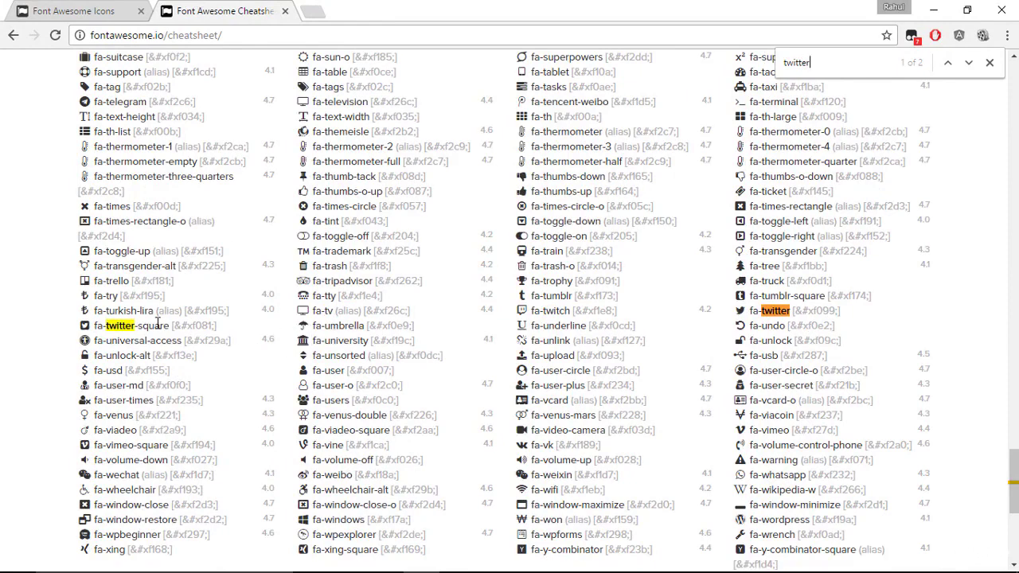
double_click(86, 325)
right_click(85, 326)
left_click(114, 336)
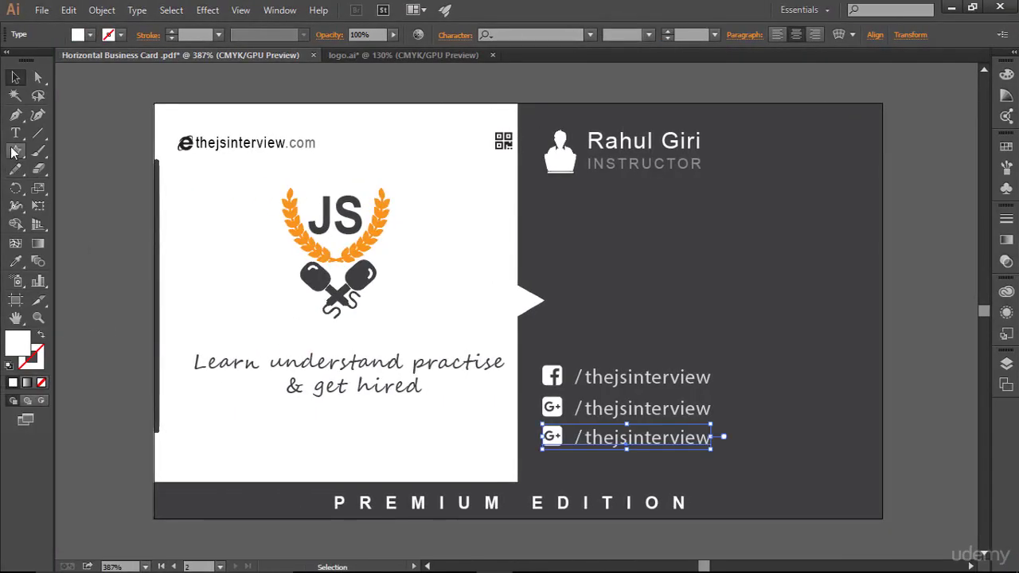
- Replace the third line's G+ icon with the Twitter glyph and change the handle's slash to '@'
left_click(15, 133)
left_click_drag(570, 437, 542, 437)
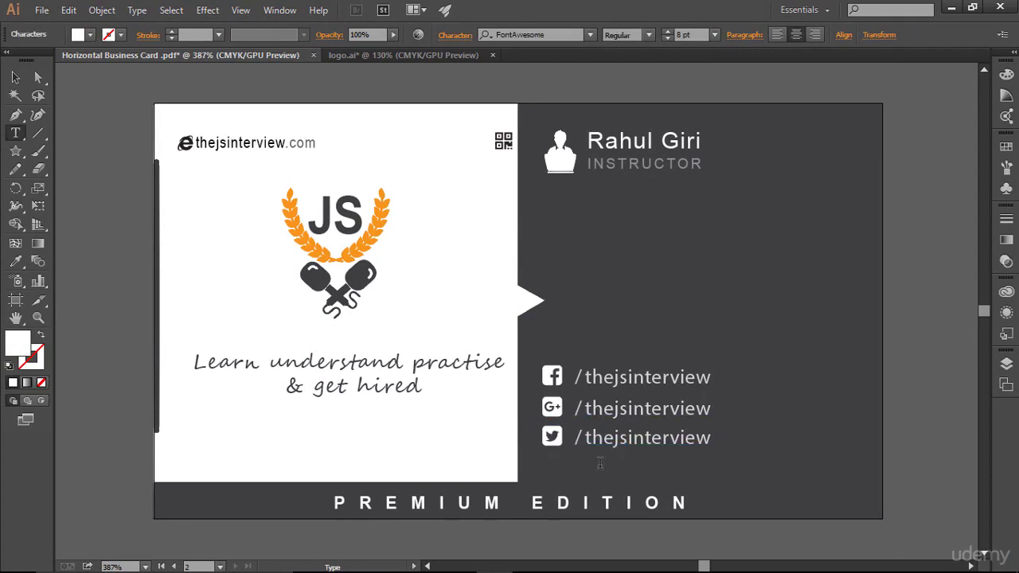
left_click(586, 438)
type("@")
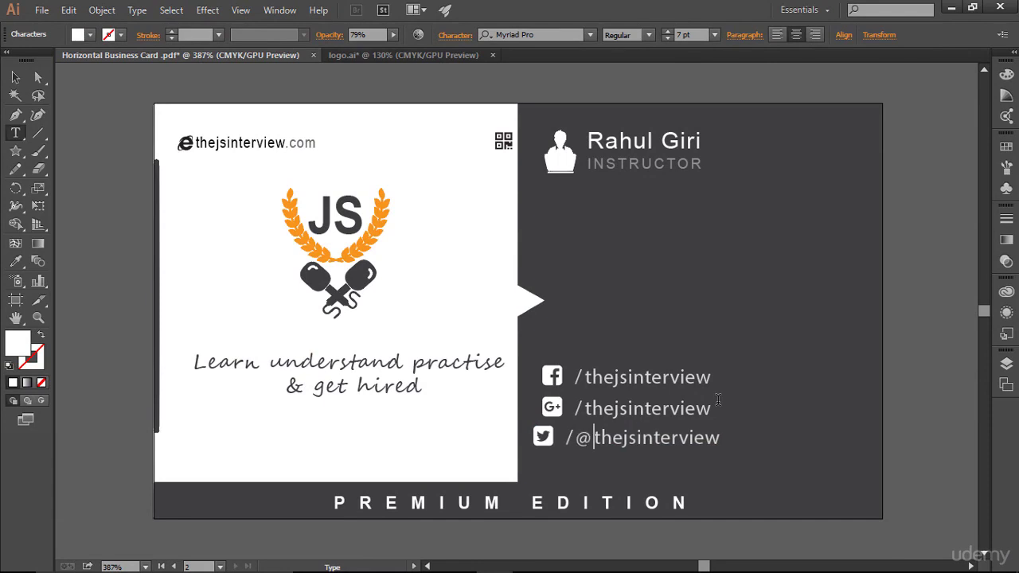
key("Left")
key("BackSpace")
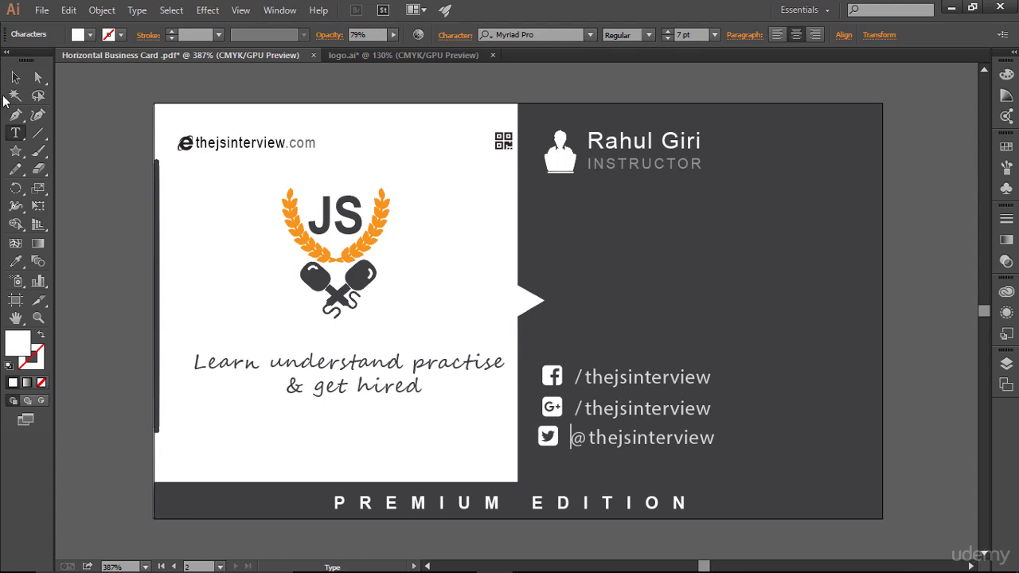
- Nudge the Twitter line right to align it under the Facebook and Google+ lines
left_click(15, 77)
key("Right")
key("Right")
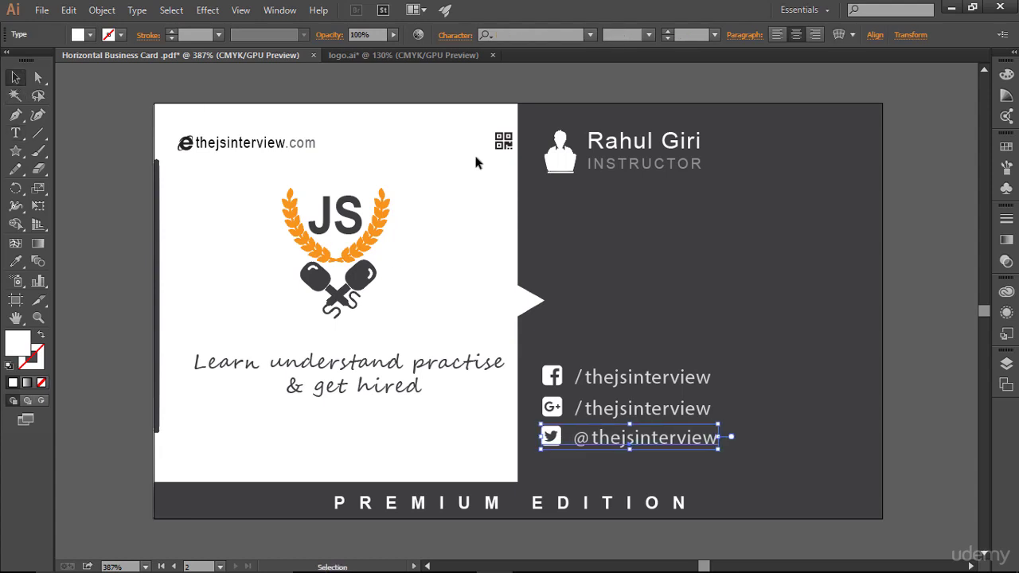
left_click(711, 290)
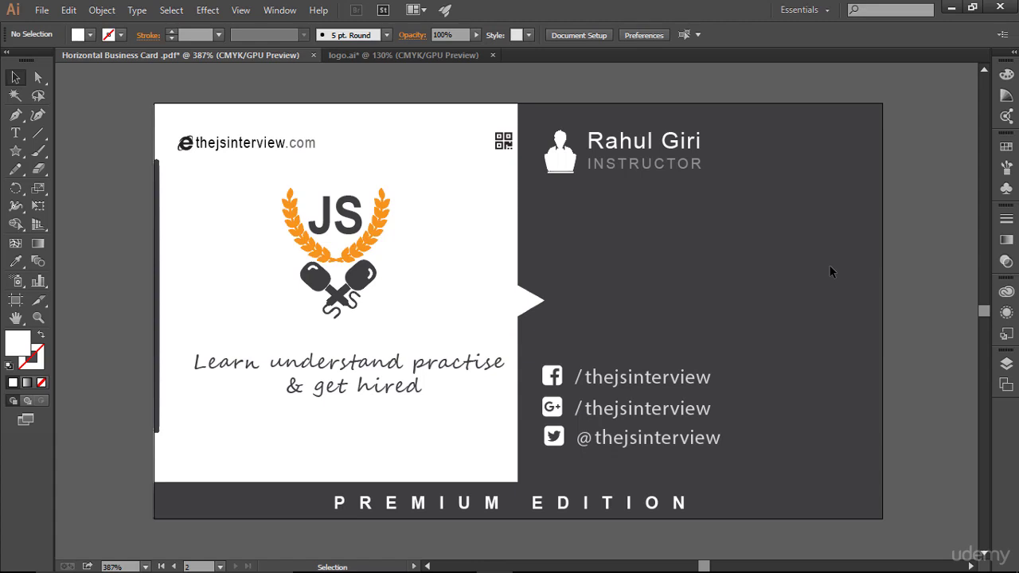
key("a")
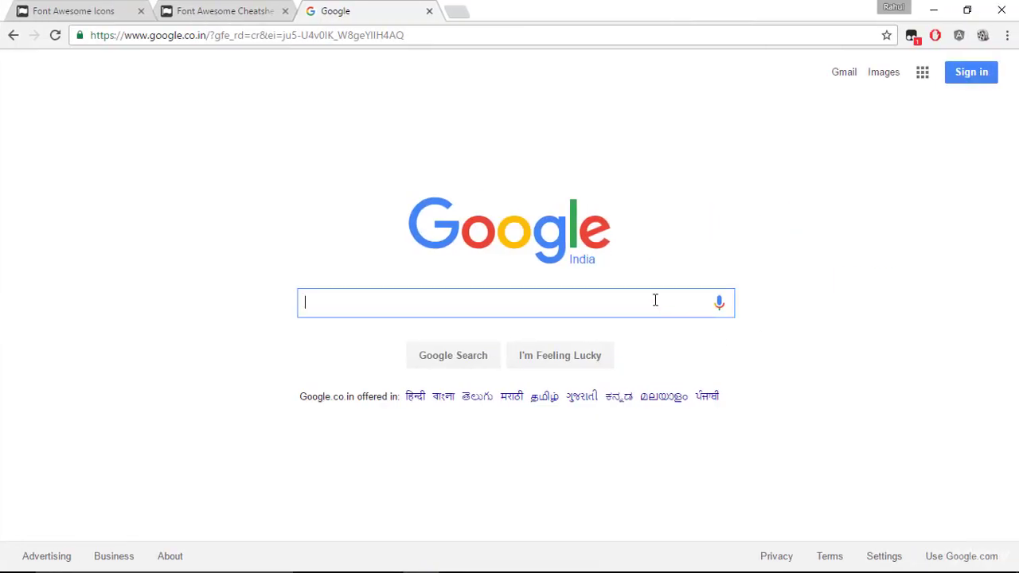
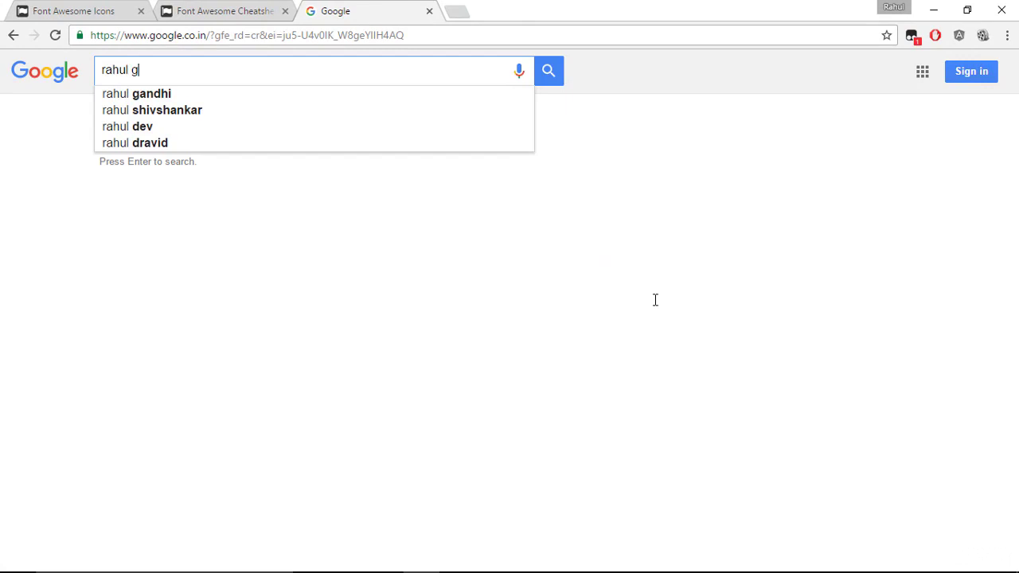
- Search Google for the instructor's name and open their Udemy profile result
key("Return")
left_click(333, 194)
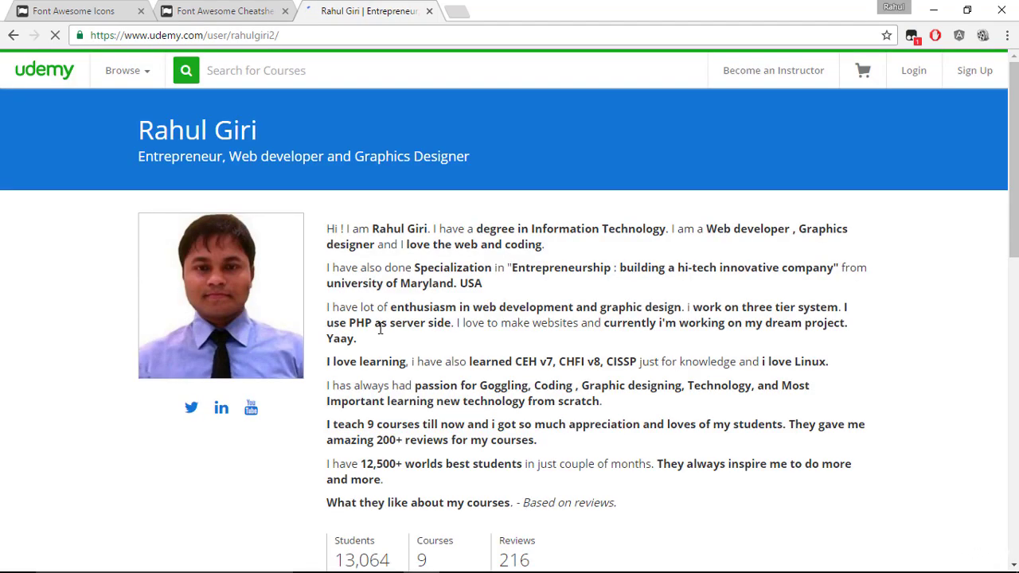
- Copy the profile subtitle 'Entrepreneur, Web developer and Graphics Designer'
left_click_drag(138, 160, 463, 172)
left_click_drag(360, 156, 114, 152)
right_click(200, 153)
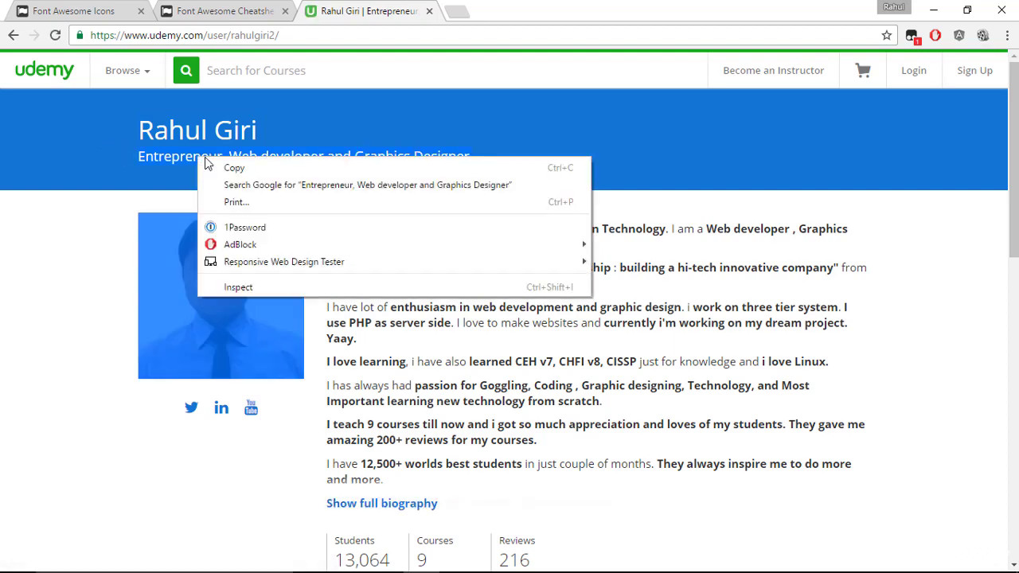
left_click(219, 162)
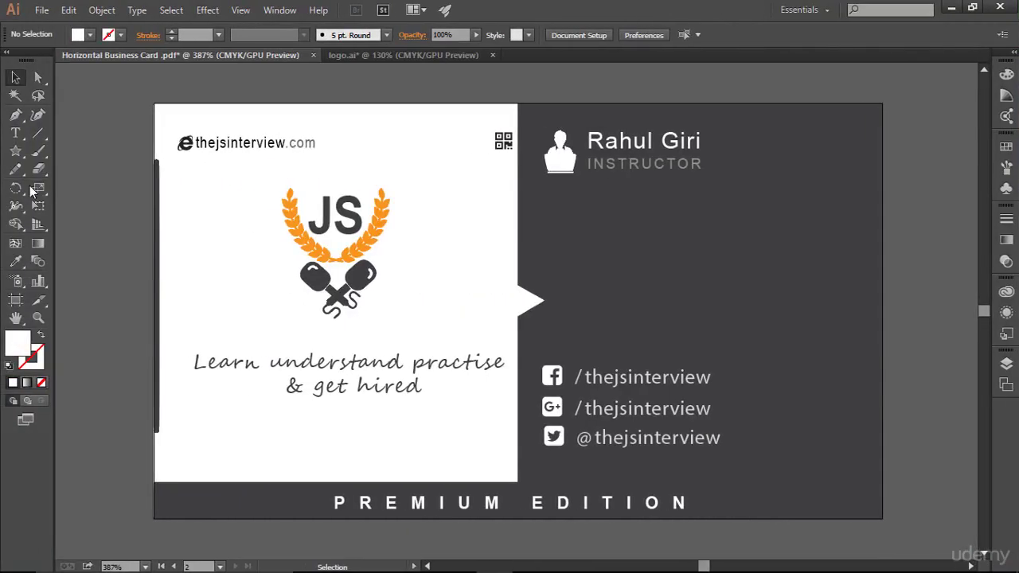
- Paste the copied subtitle into a new text frame below INSTRUCTOR and left-align it
left_click(16, 135)
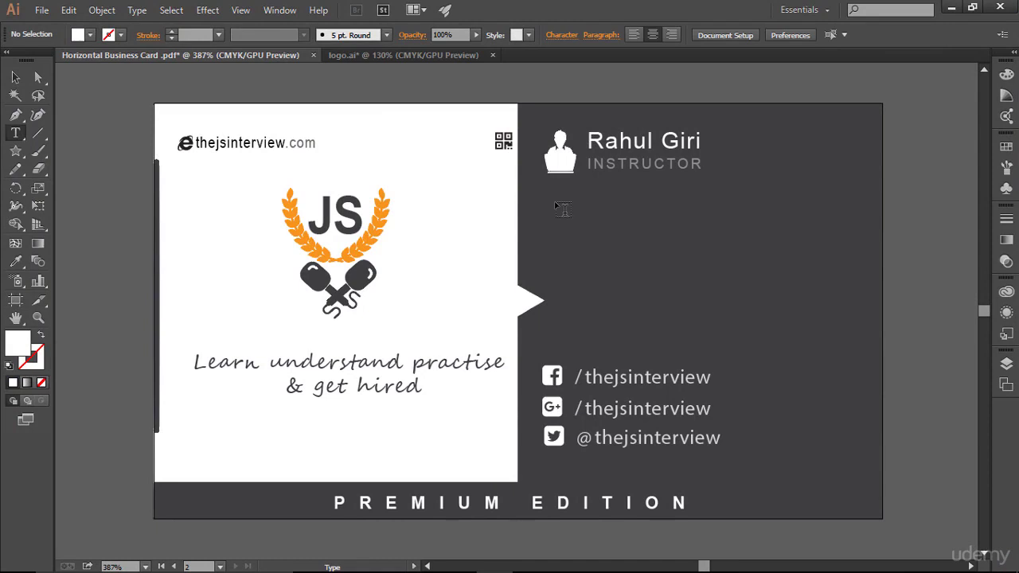
left_click_drag(550, 205, 854, 265)
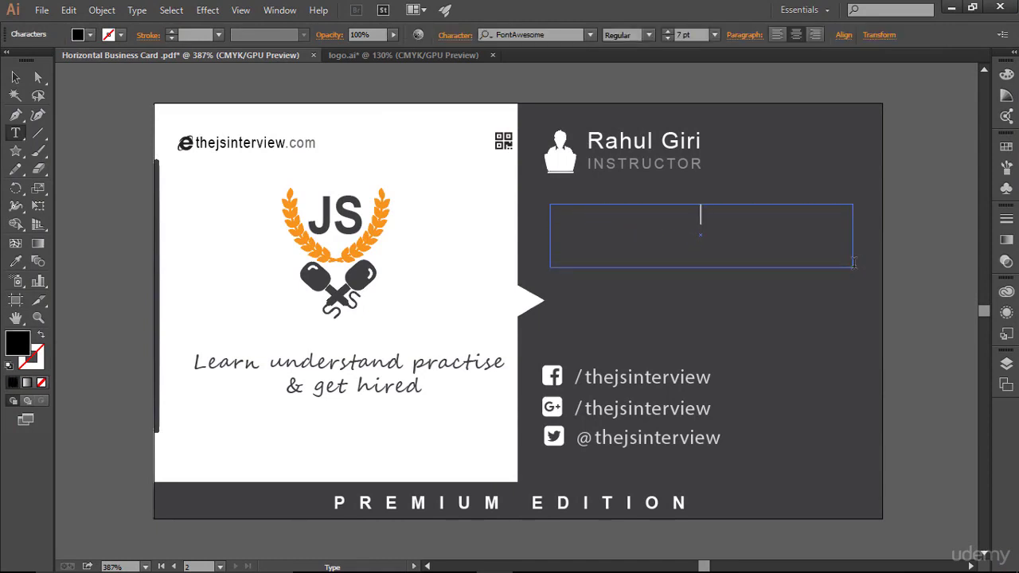
key("ctrl+semicolon")
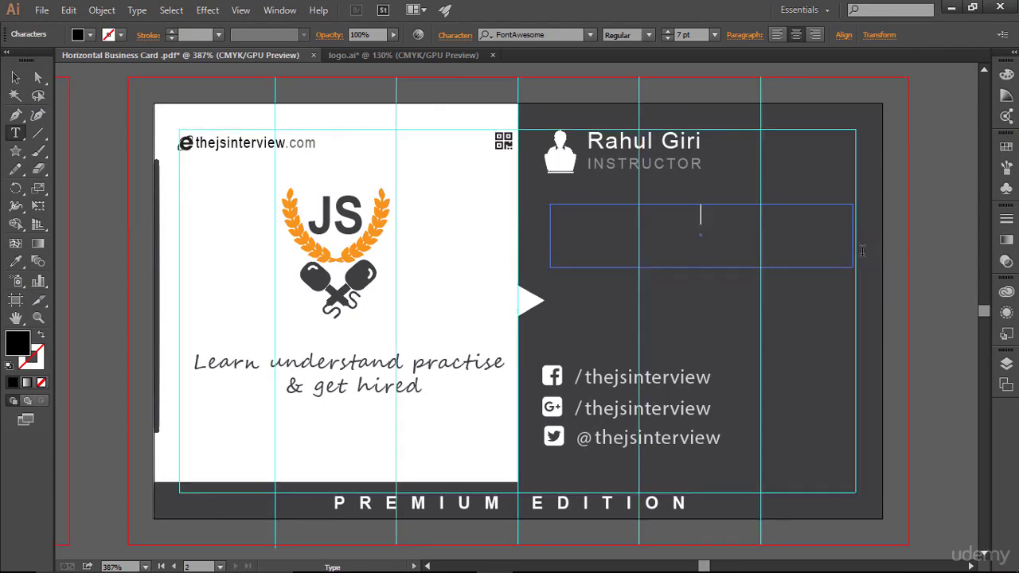
key("Escape")
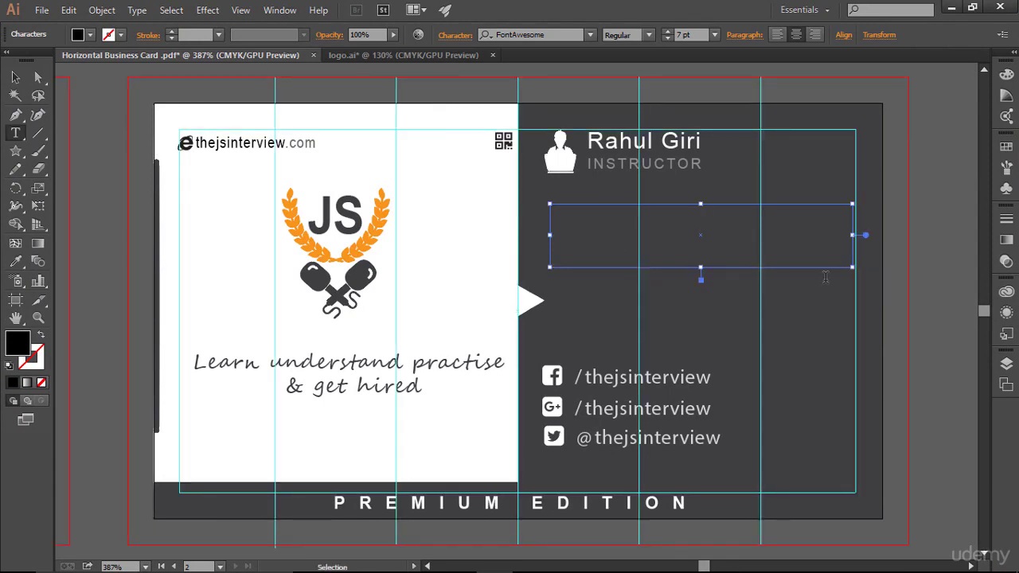
key("ctrl+v")
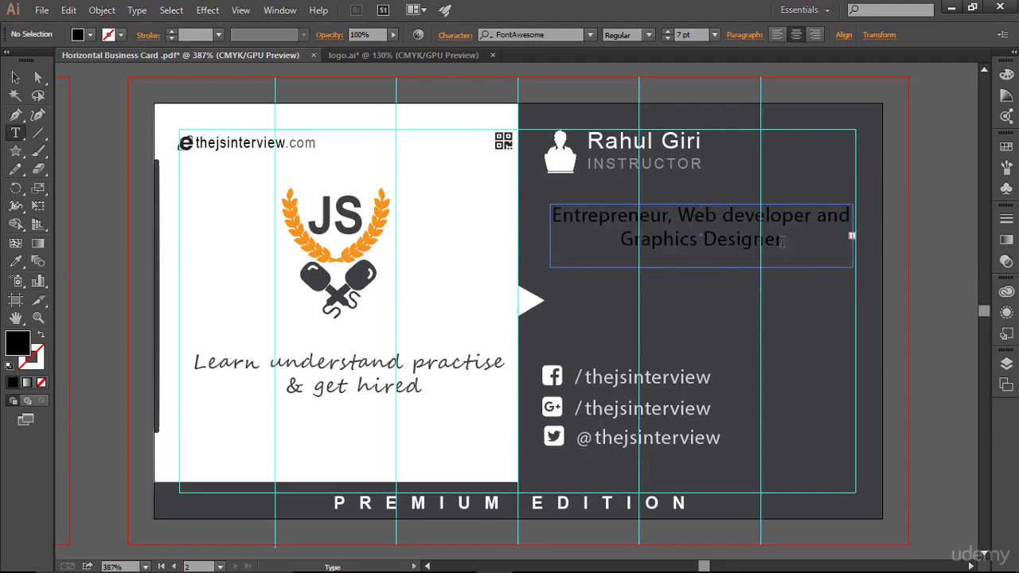
left_click_drag(803, 243, 549, 212)
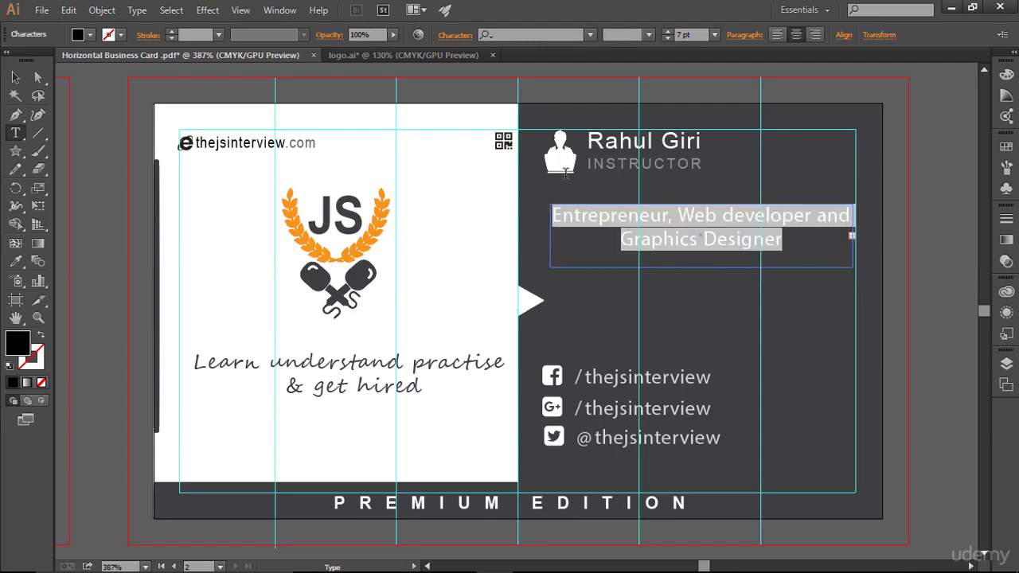
left_click(776, 35)
- Make the subtitle text white and 6 pt
left_click_drag(725, 242, 548, 214)
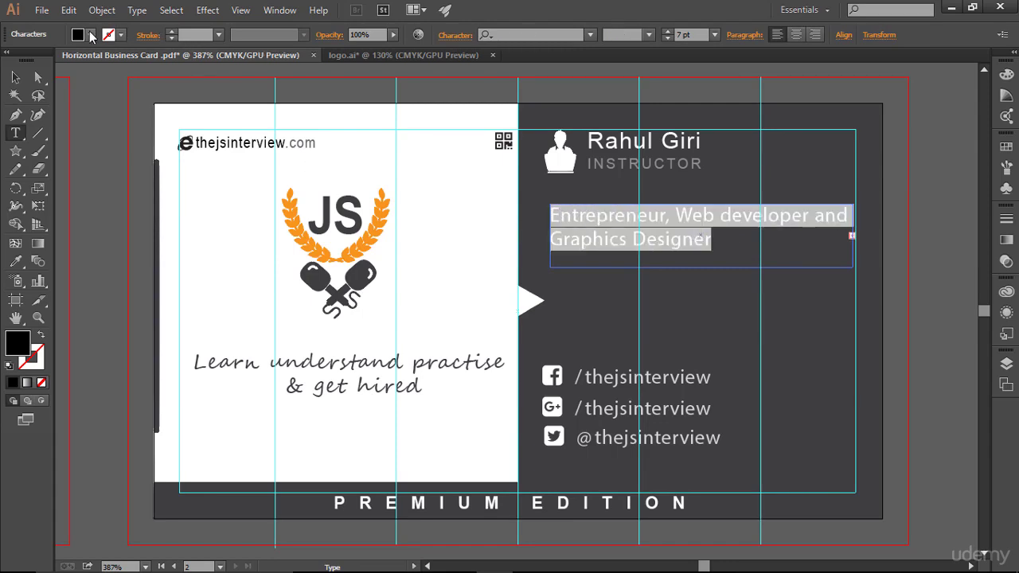
left_click(90, 35)
left_click(30, 61)
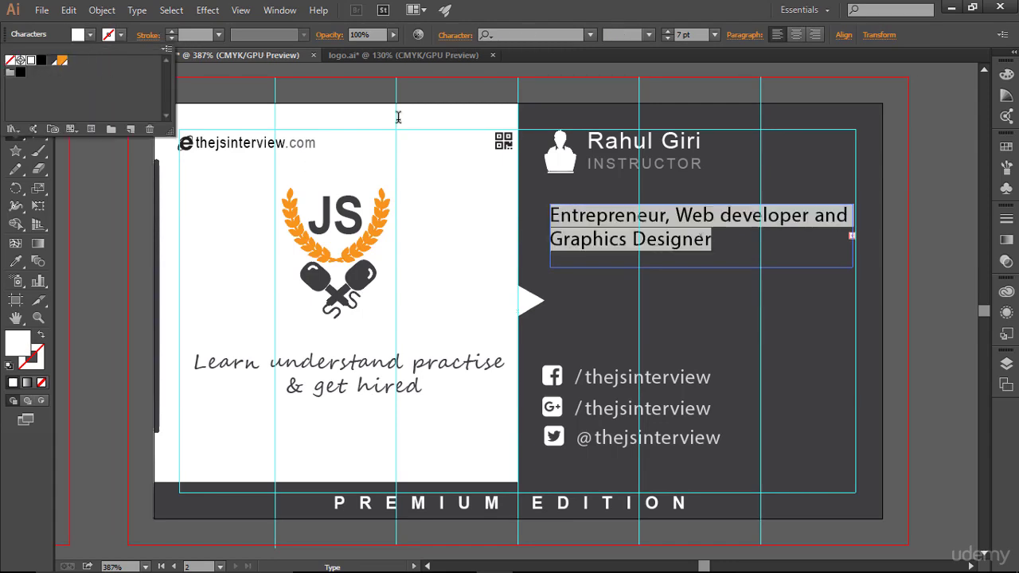
left_click(690, 250)
left_click(777, 253)
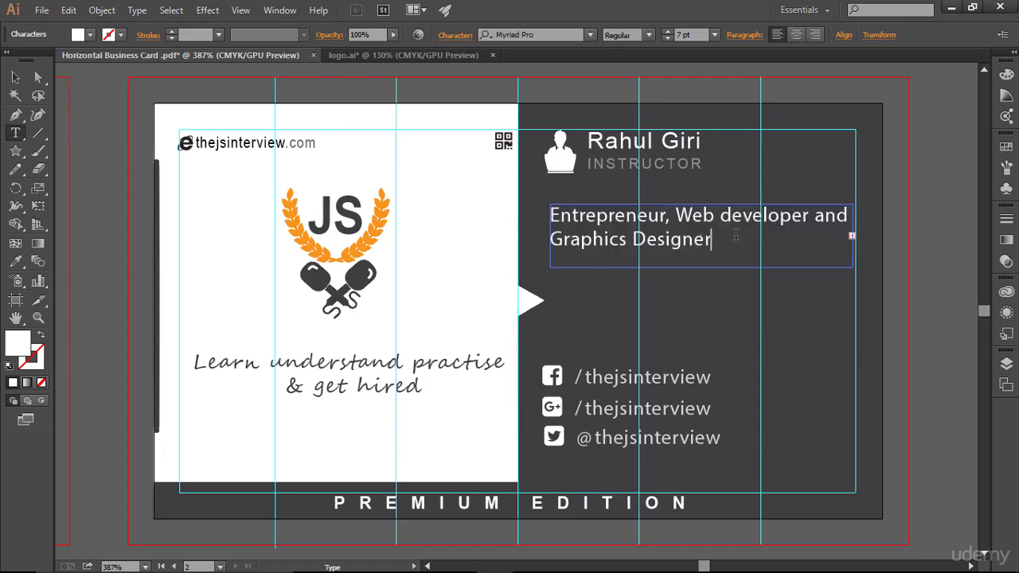
left_click_drag(723, 239, 543, 166)
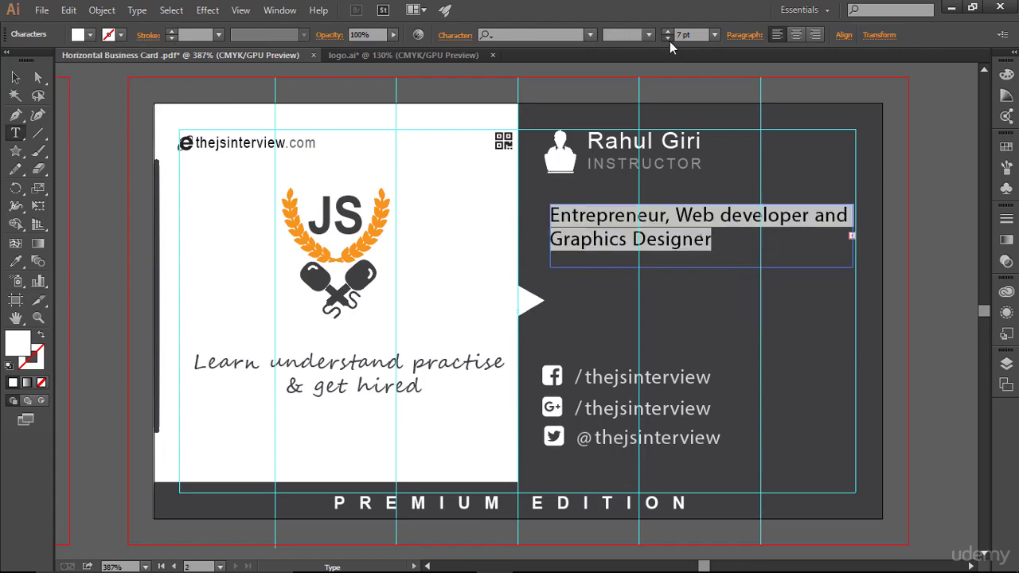
left_click(669, 41)
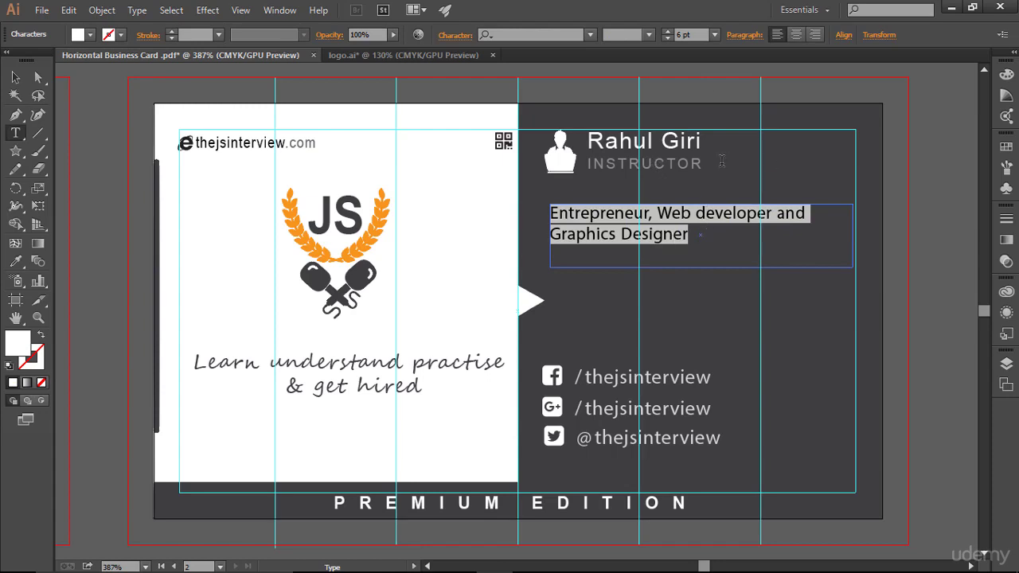
left_click(726, 248)
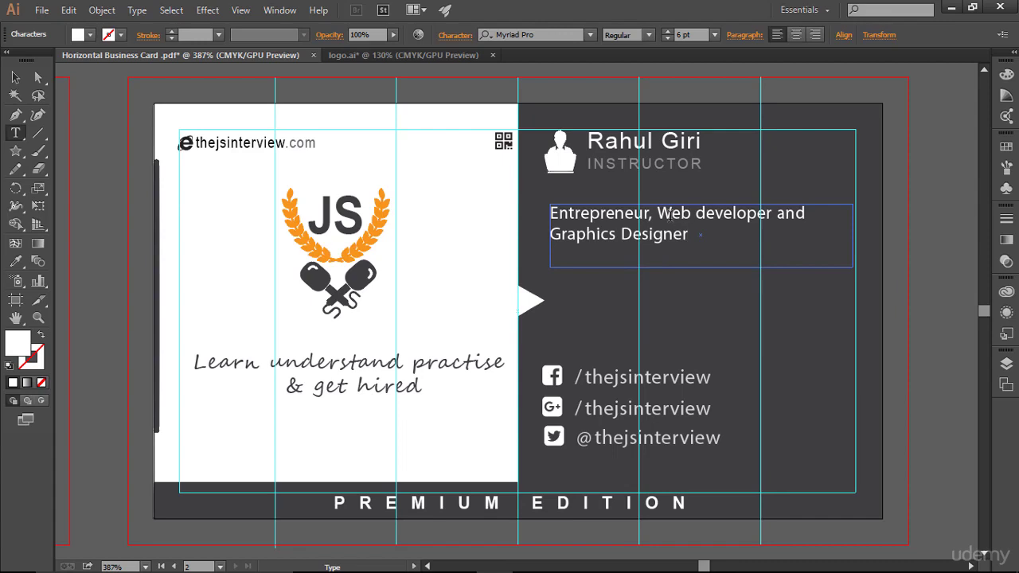
- Set the subtitle's opacity to 62%, prefix it with 'An ', and nudge it up slightly
triple_click(693, 231)
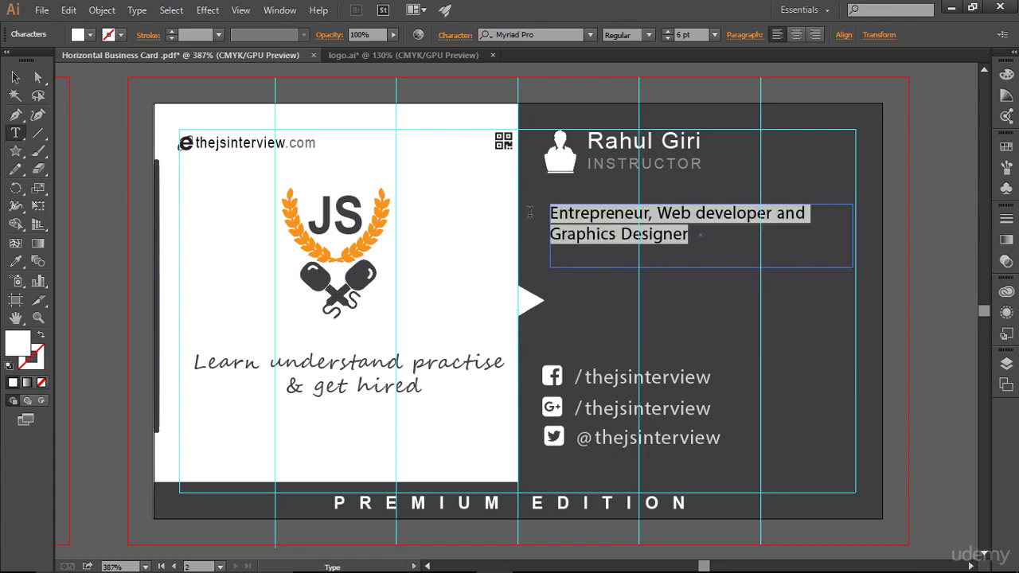
left_click(396, 37)
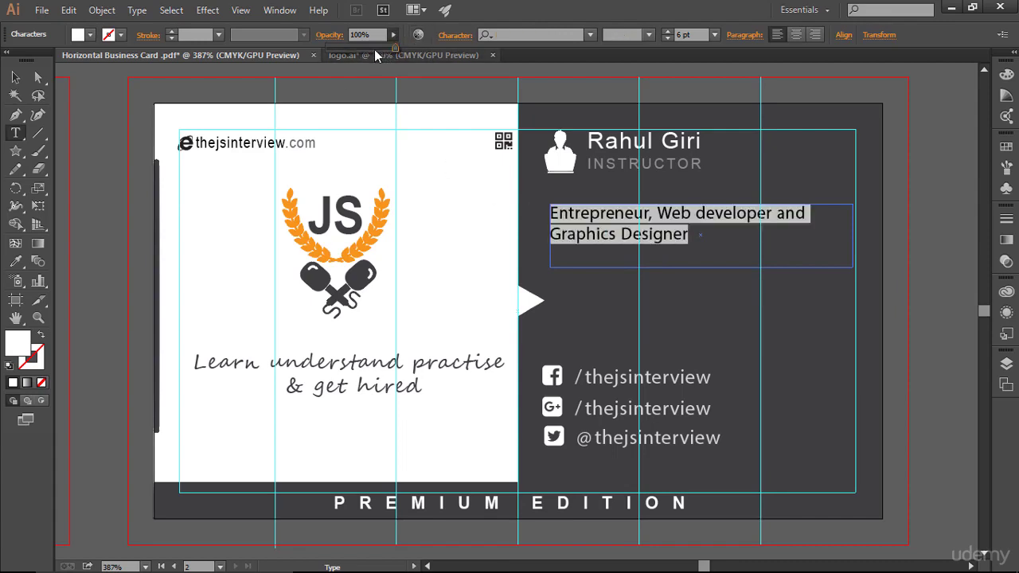
left_click_drag(374, 49, 380, 51)
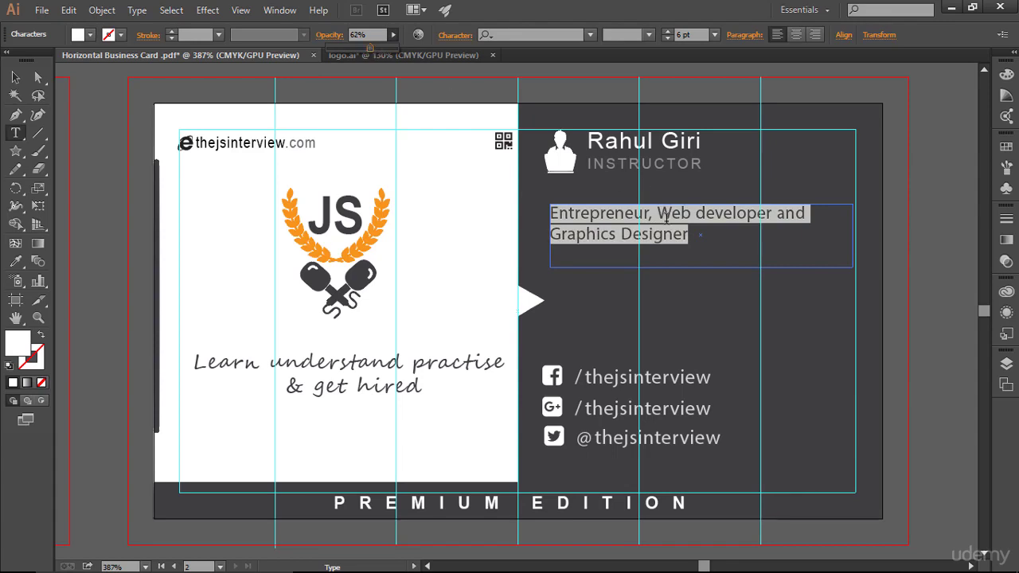
left_click(713, 247)
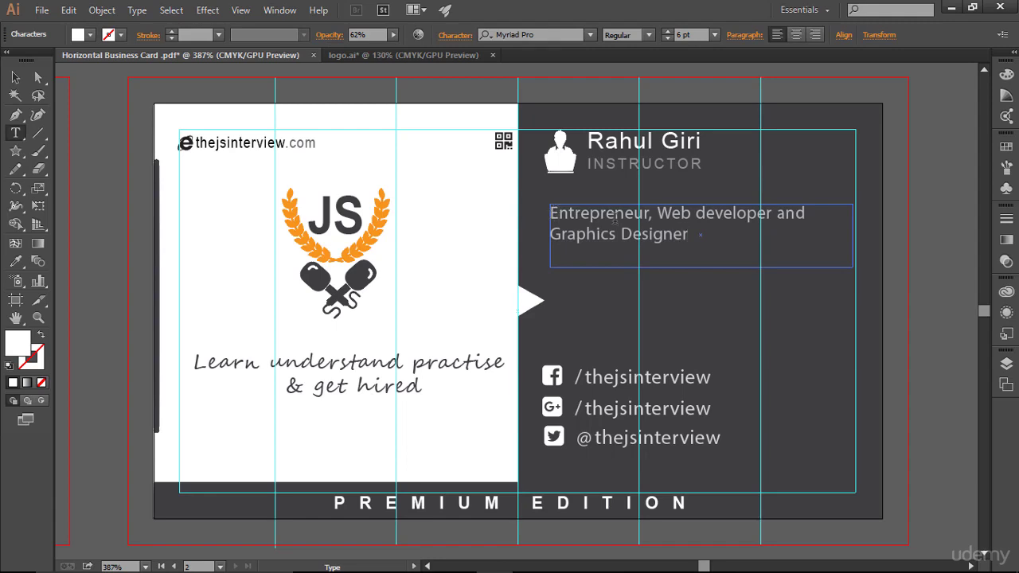
type("An")
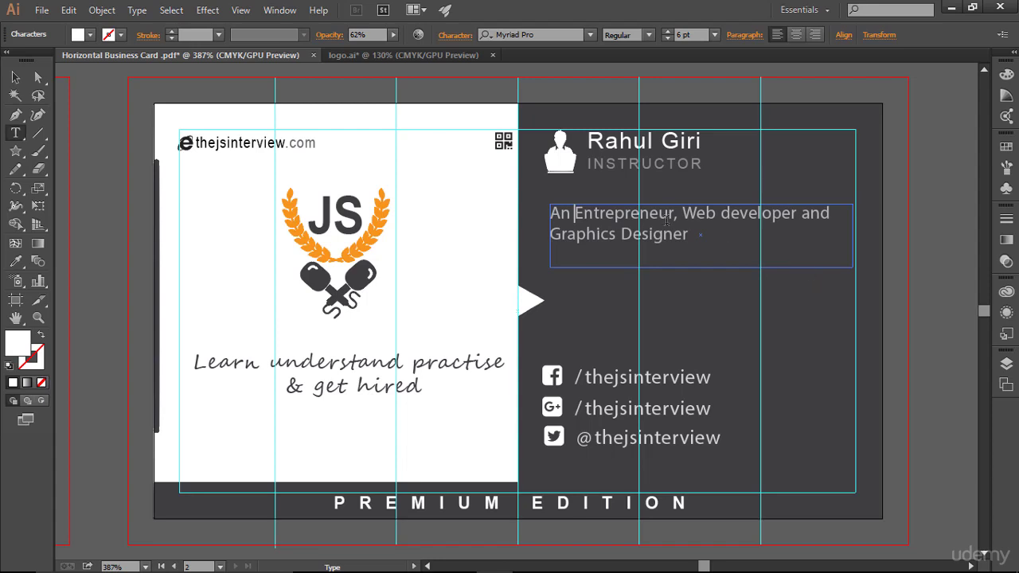
left_click(17, 79)
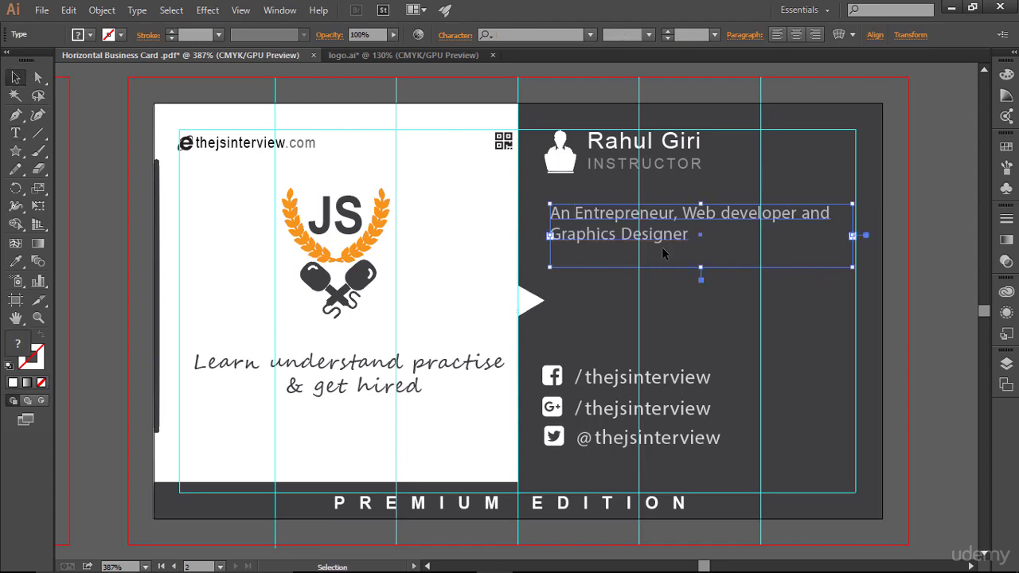
key("Up")
key("Up")
key("Up")
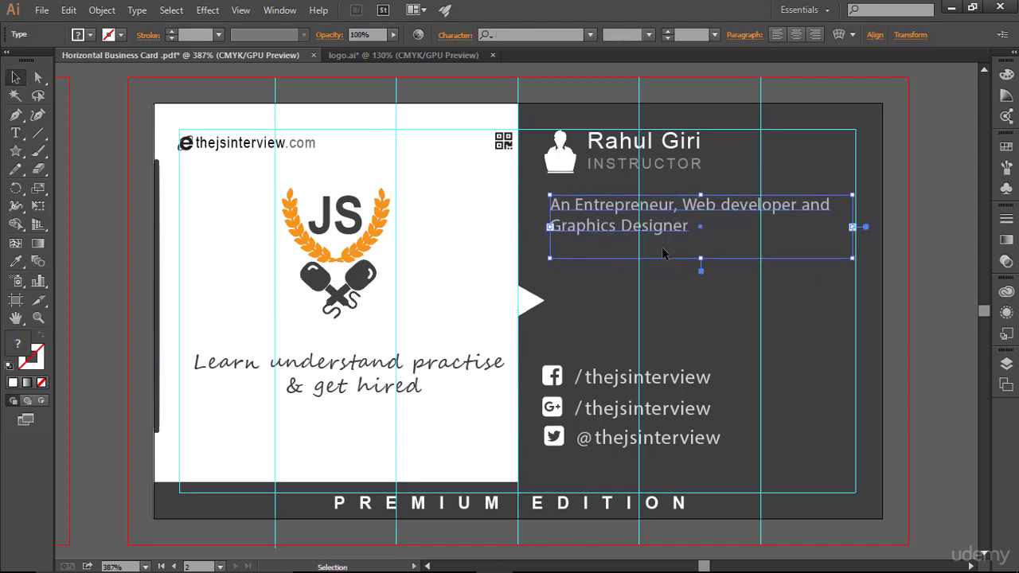
left_click(690, 291)
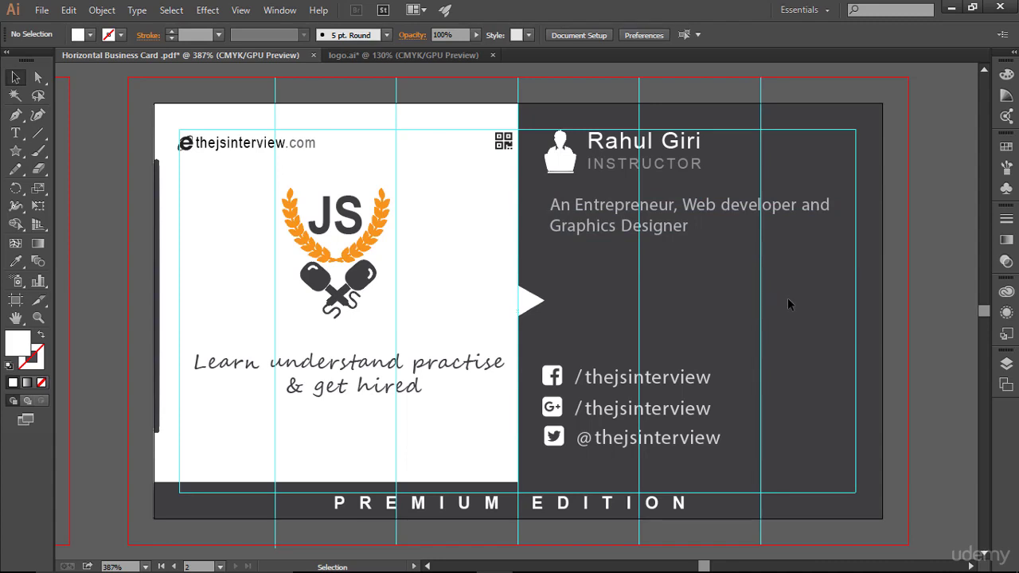
- With guides hidden, add a previewed Drop Shadow effect to the PREMIUM EDITION bar
key("a")
key("ctrl+semicolon")
key("ctrl+shift+h")
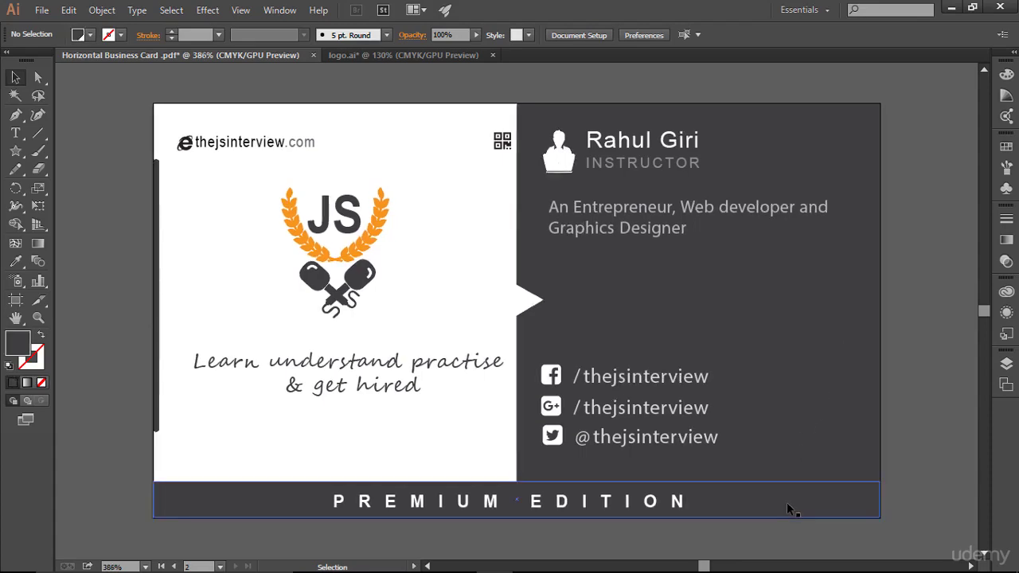
left_click(786, 503)
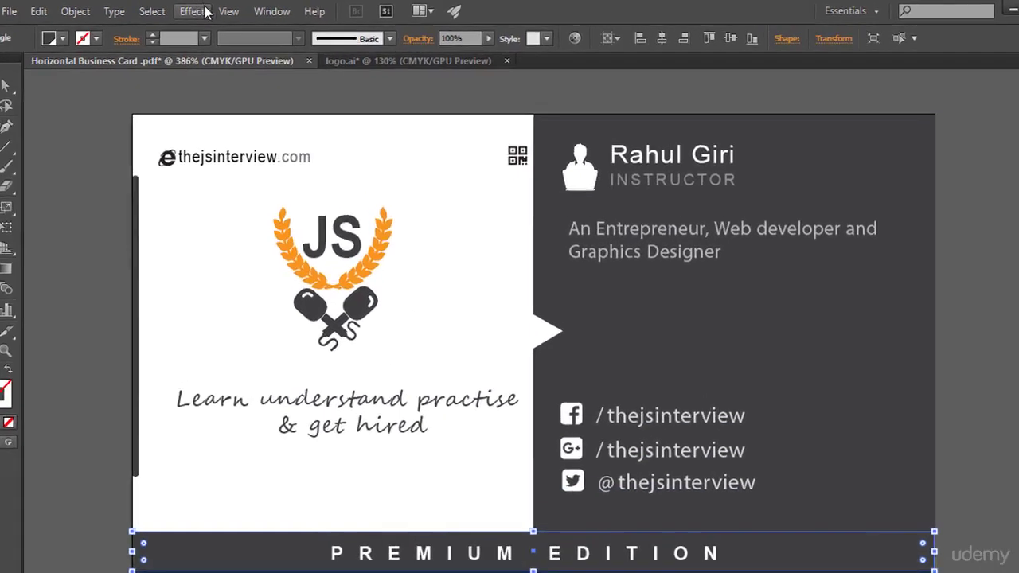
left_click(204, 11)
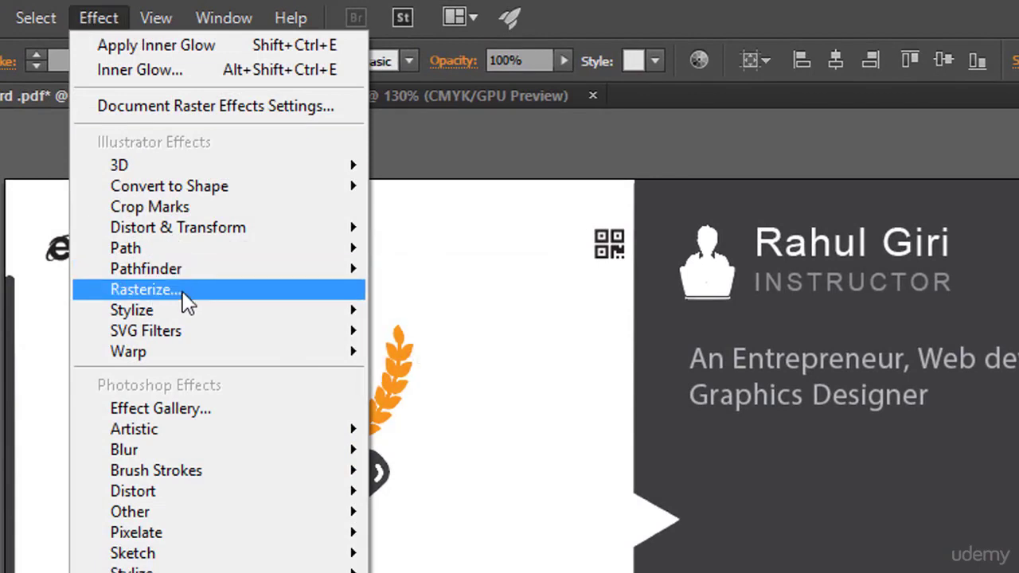
mouse_move(200, 311)
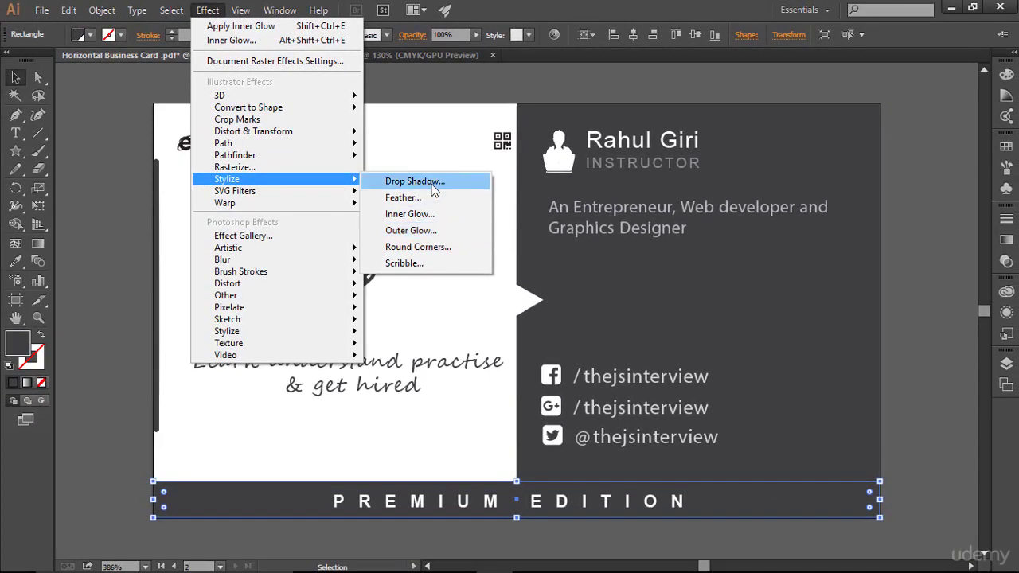
left_click(422, 182)
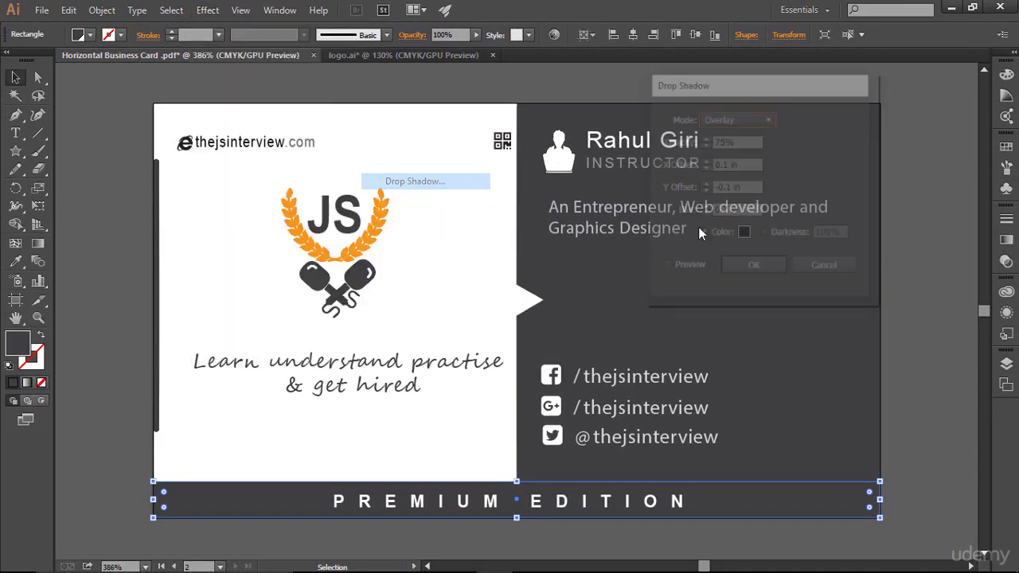
left_click(687, 268)
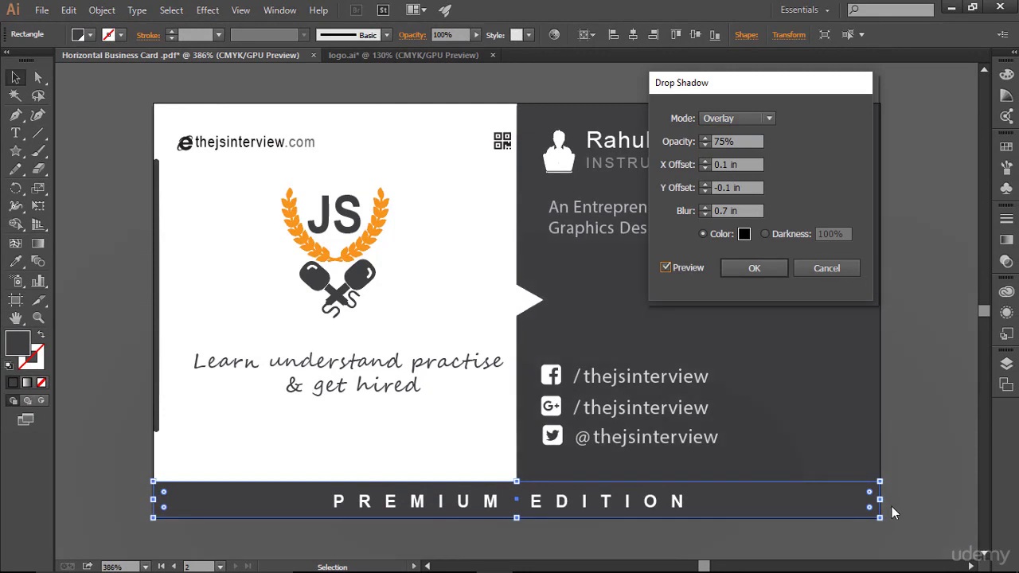
- Set the shadow to Soft Light mode in white, and apply it at 75% opacity with 0.7 in blur
left_click(762, 121)
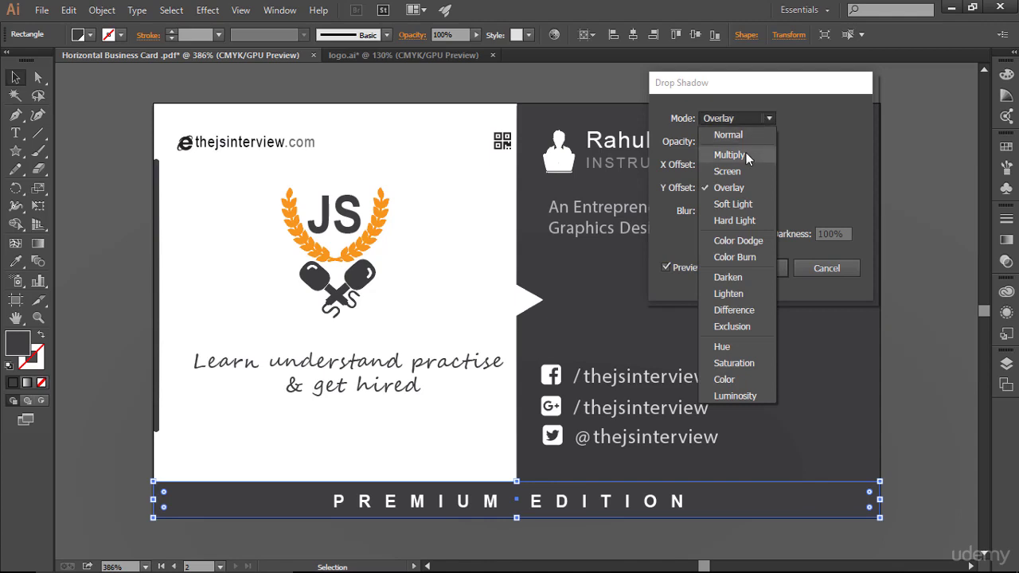
left_click(754, 209)
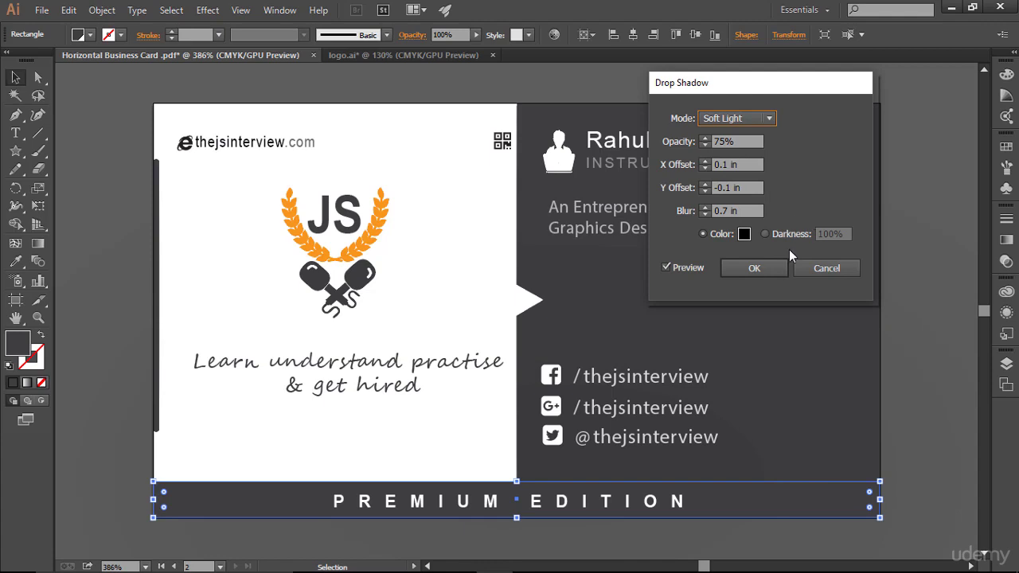
left_click(744, 234)
left_click_drag(499, 268, 459, 222)
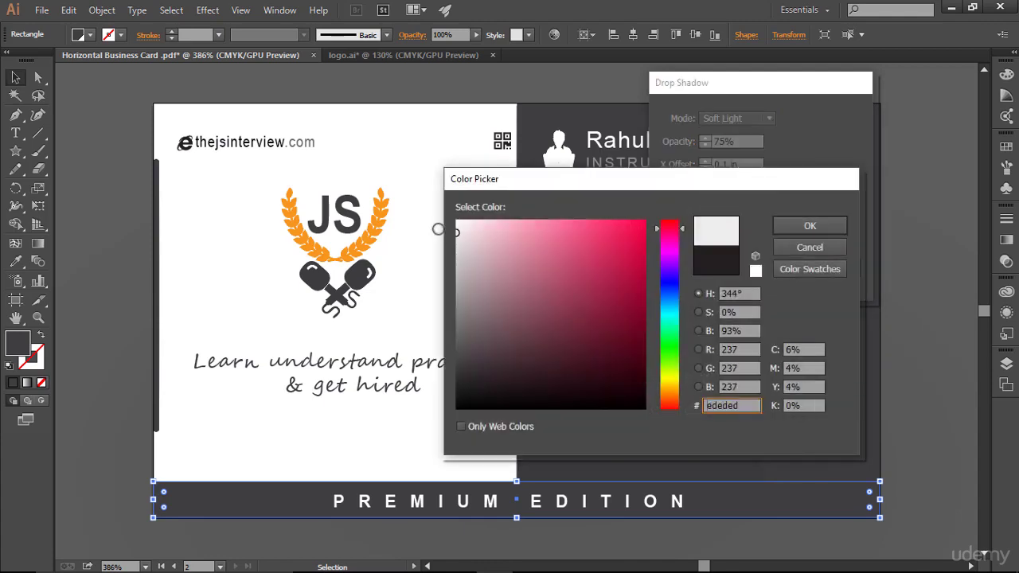
left_click(809, 226)
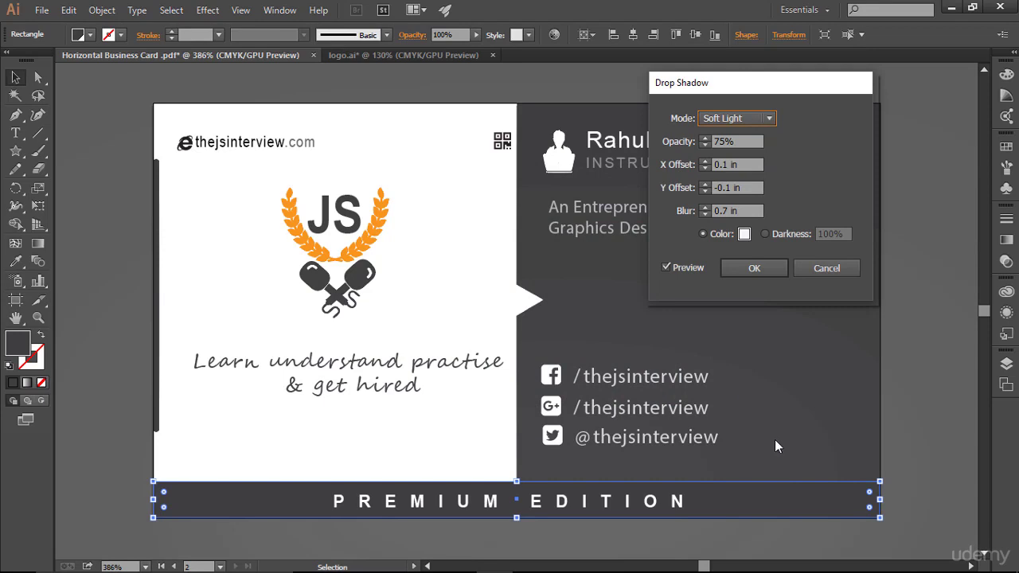
key("Return")
key("ctrl+shift+a")
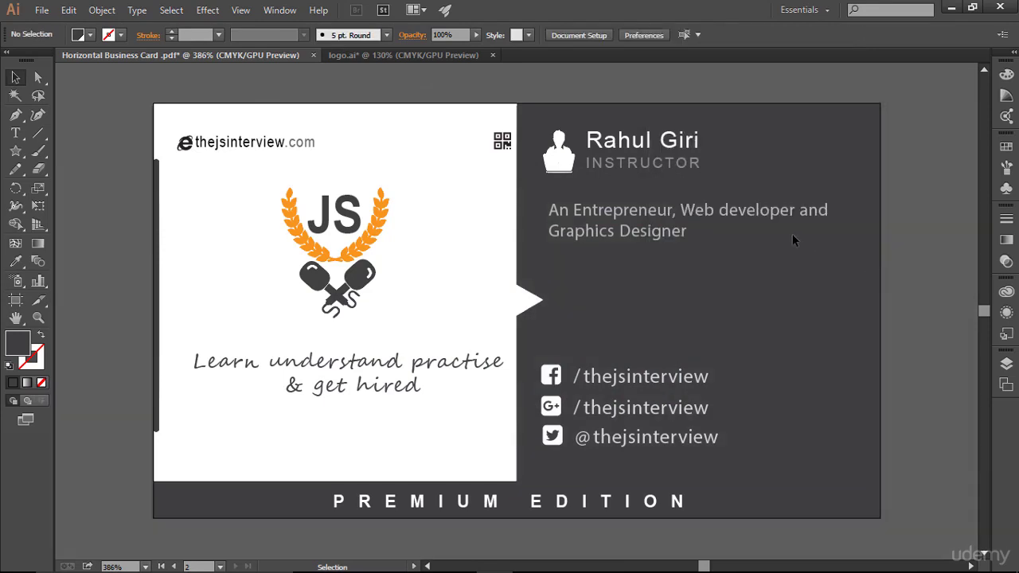
left_click(757, 499)
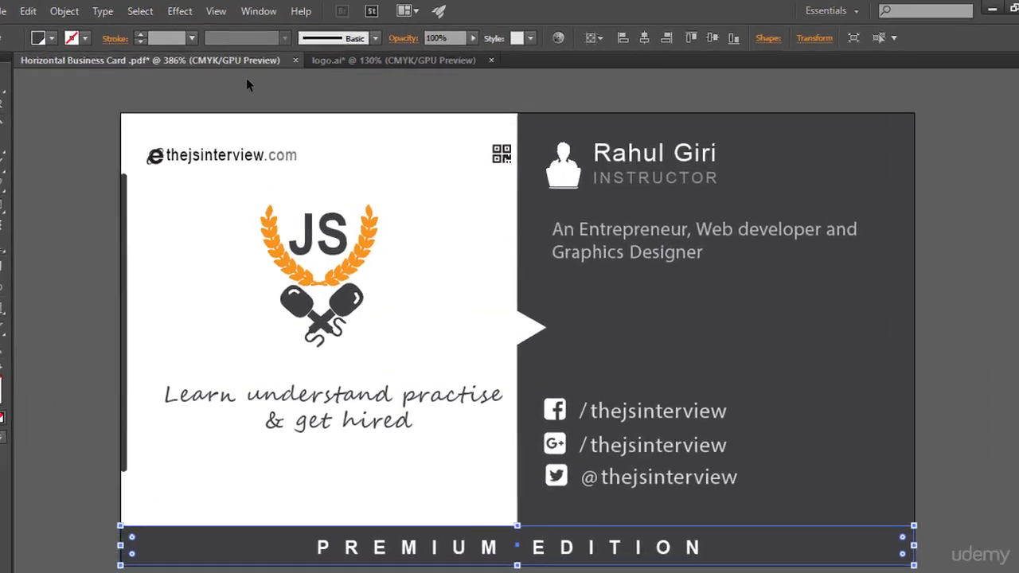
left_click(207, 9)
mouse_move(256, 144)
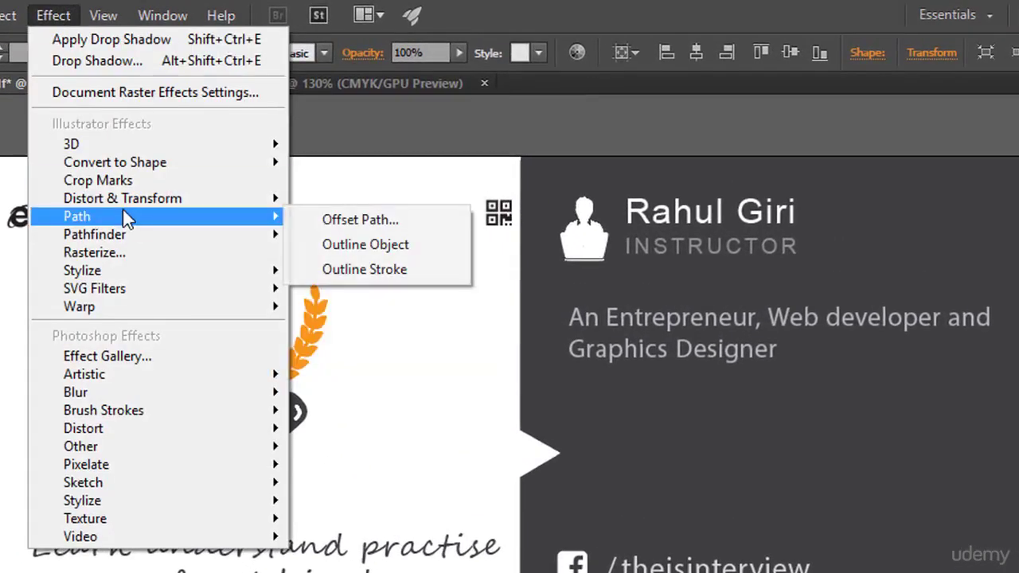
mouse_move(279, 271)
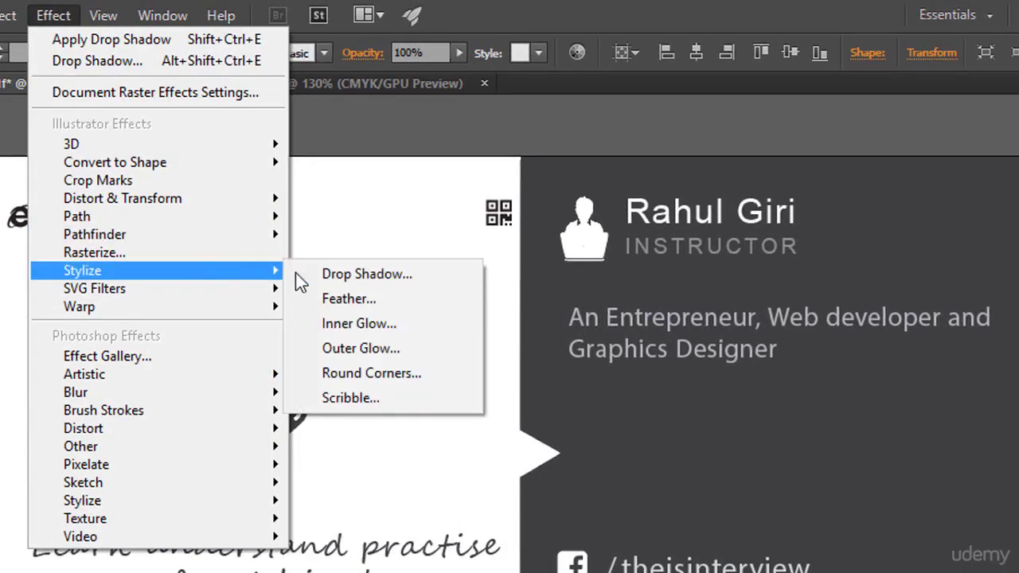
left_click(381, 353)
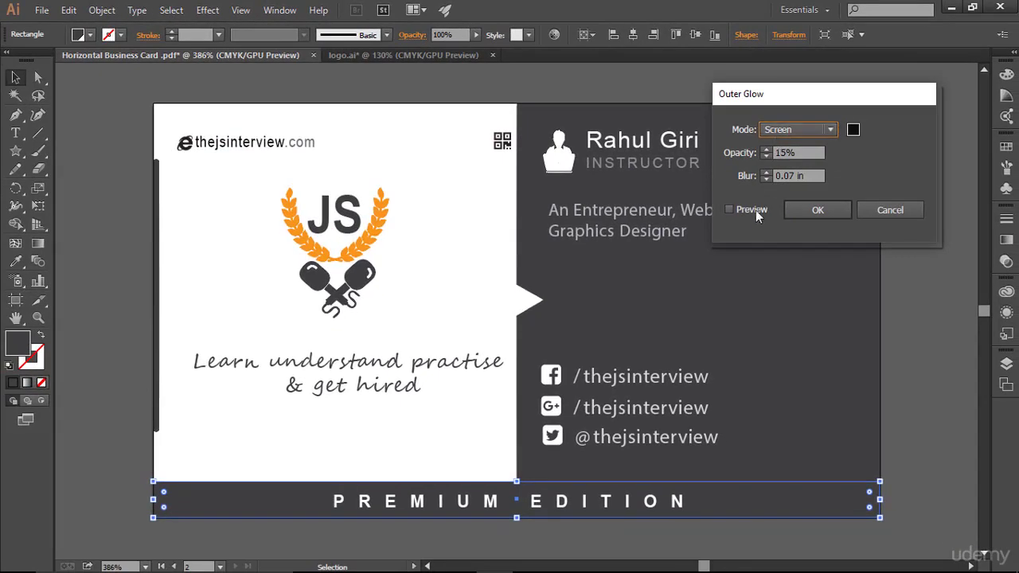
left_click(742, 211)
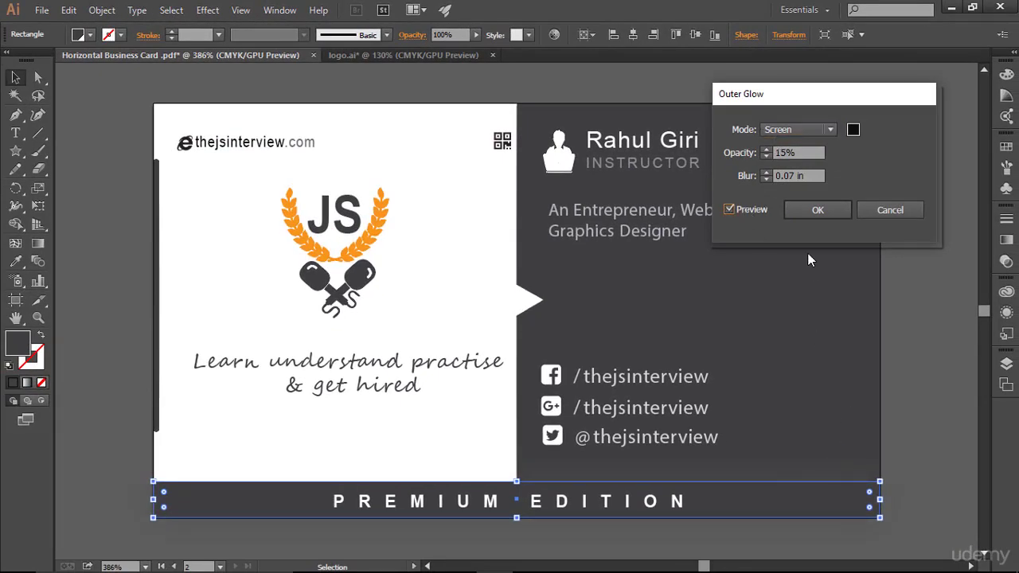
left_click(765, 171)
key("Up")
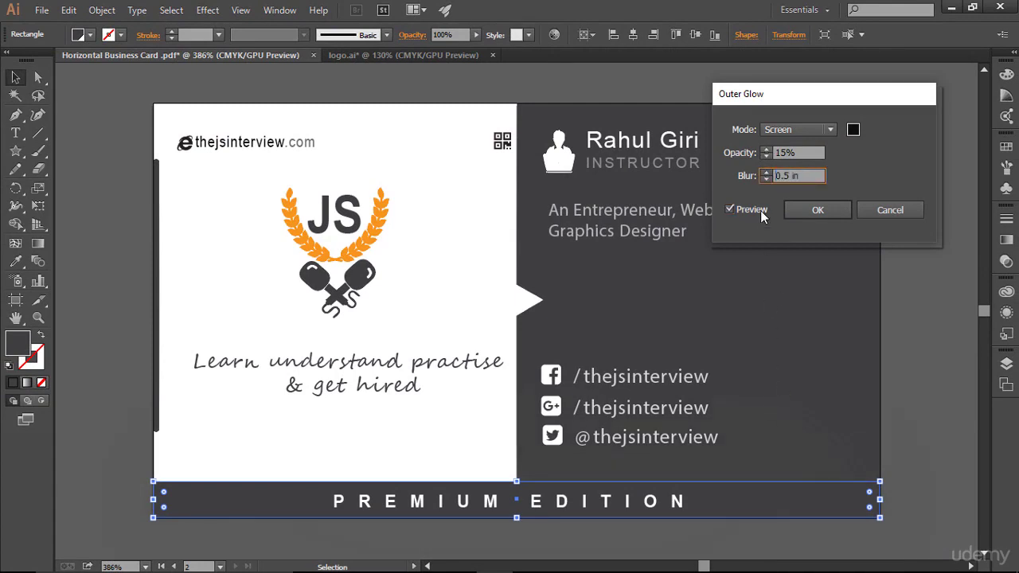
left_click(890, 211)
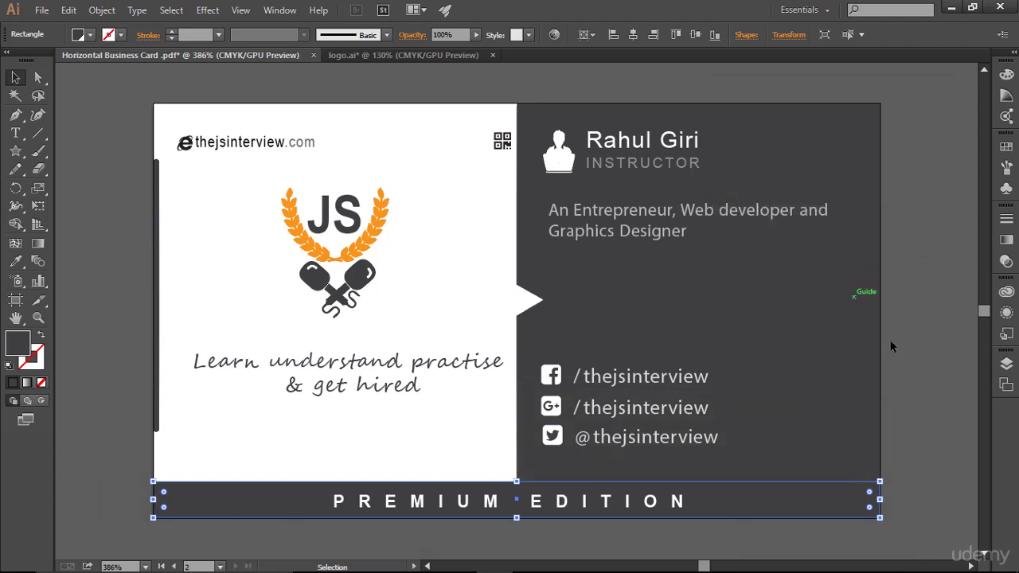
left_click(925, 359)
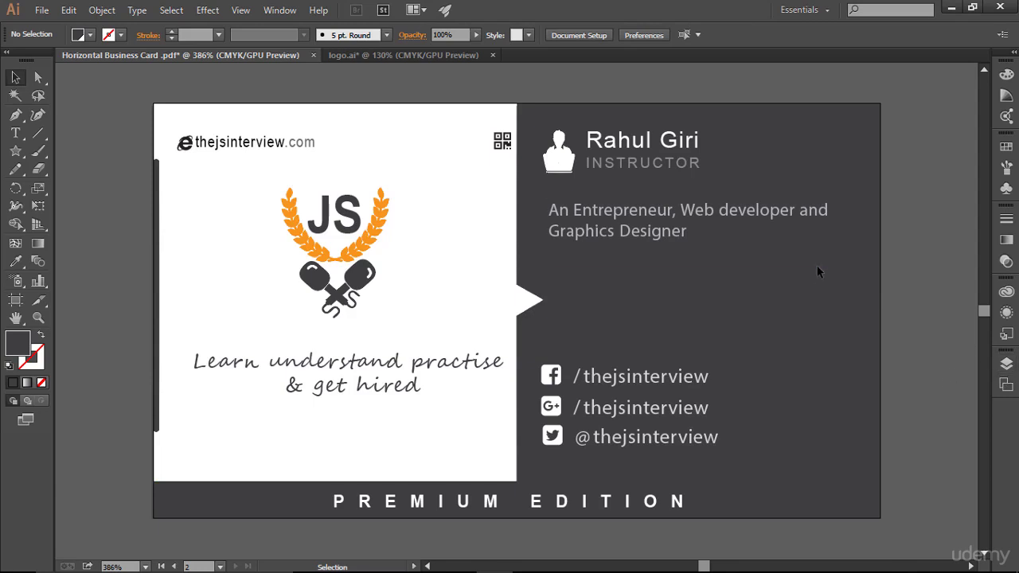
- Unlock the dark <Rect> layer and lower the back panel's opacity to 96%
left_click(1007, 363)
scroll(902, 429, "down", 4)
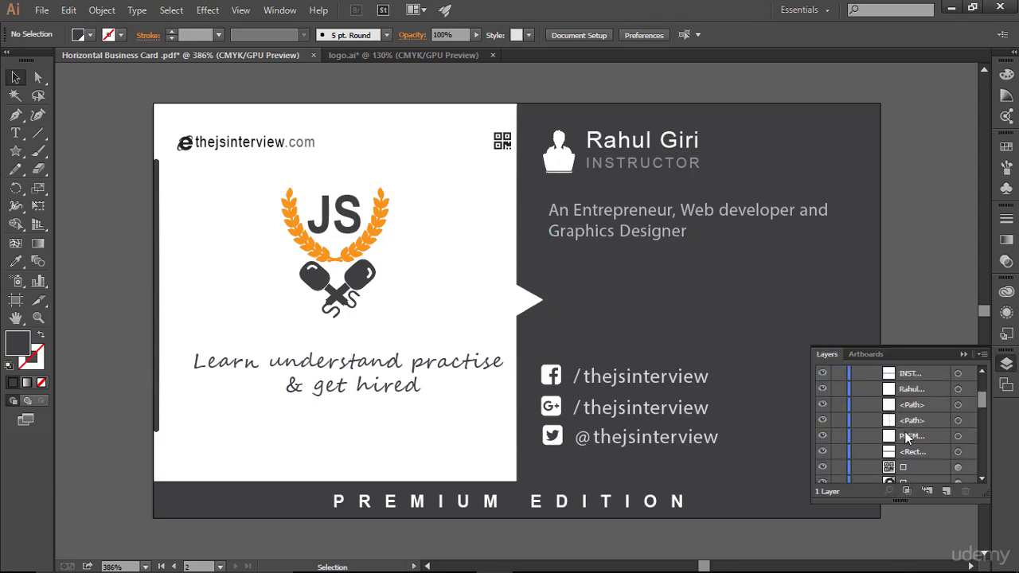
scroll(895, 451, "down", 3)
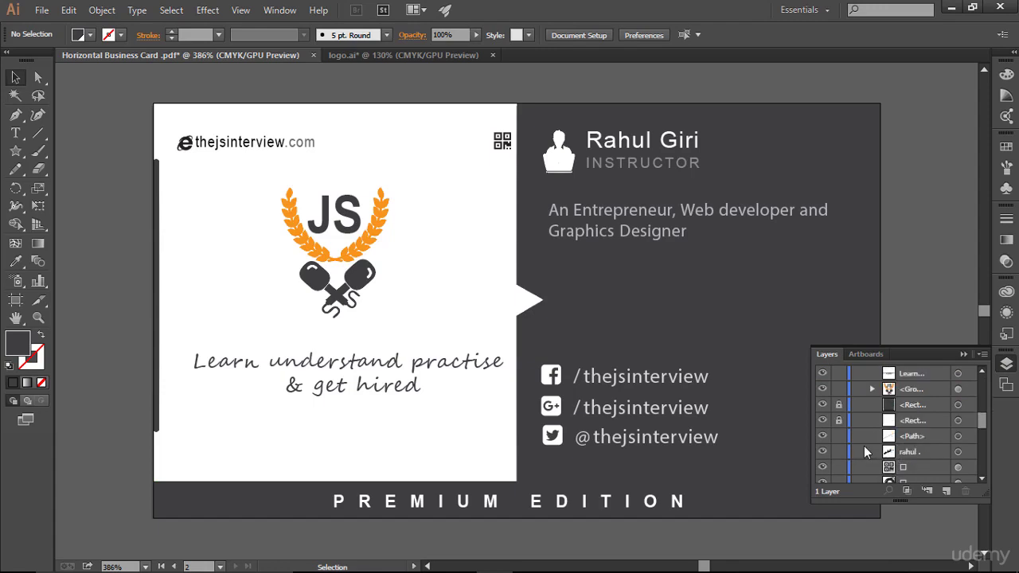
left_click(839, 405)
left_click(784, 266)
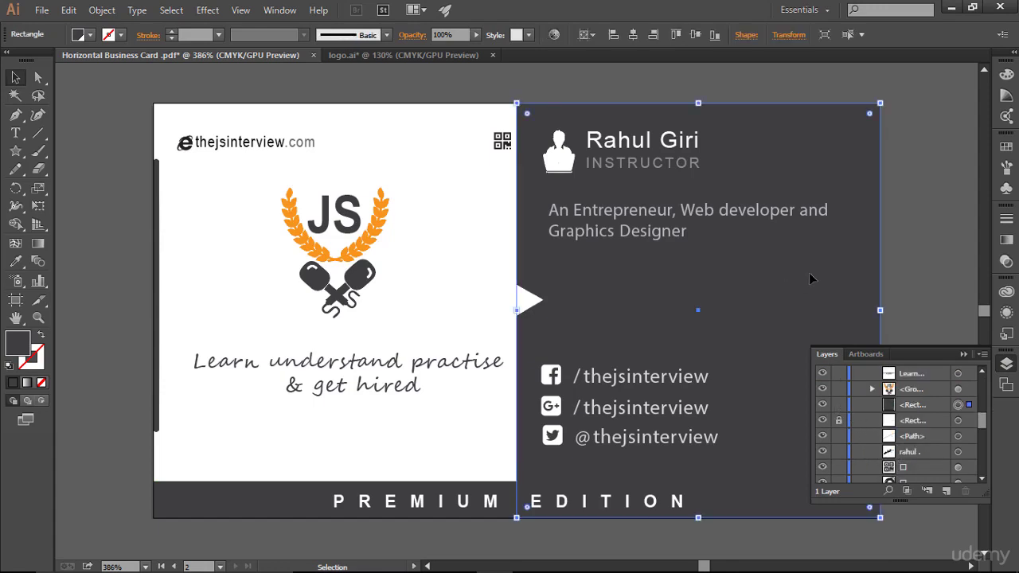
left_click(1007, 95)
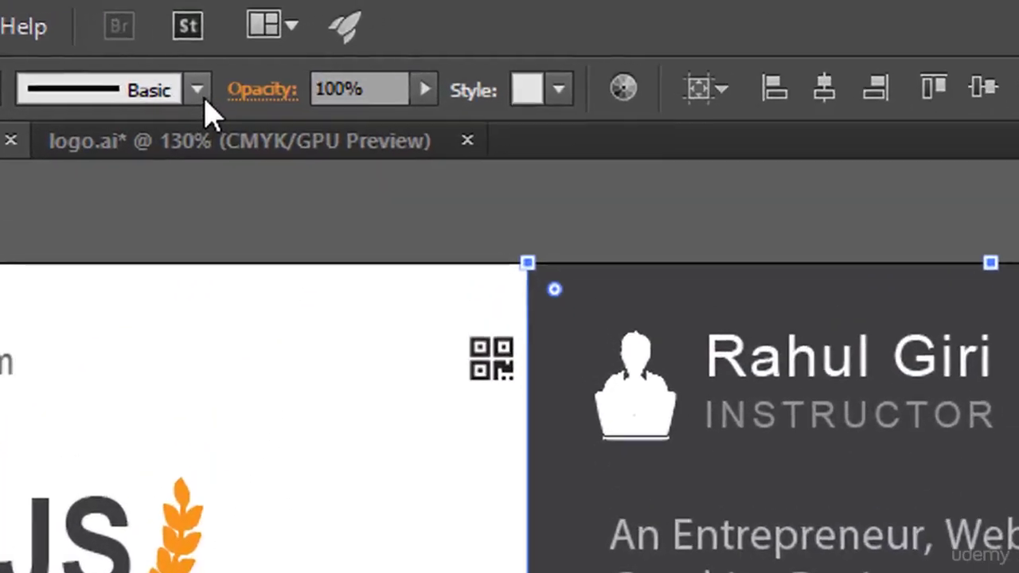
left_click(424, 90)
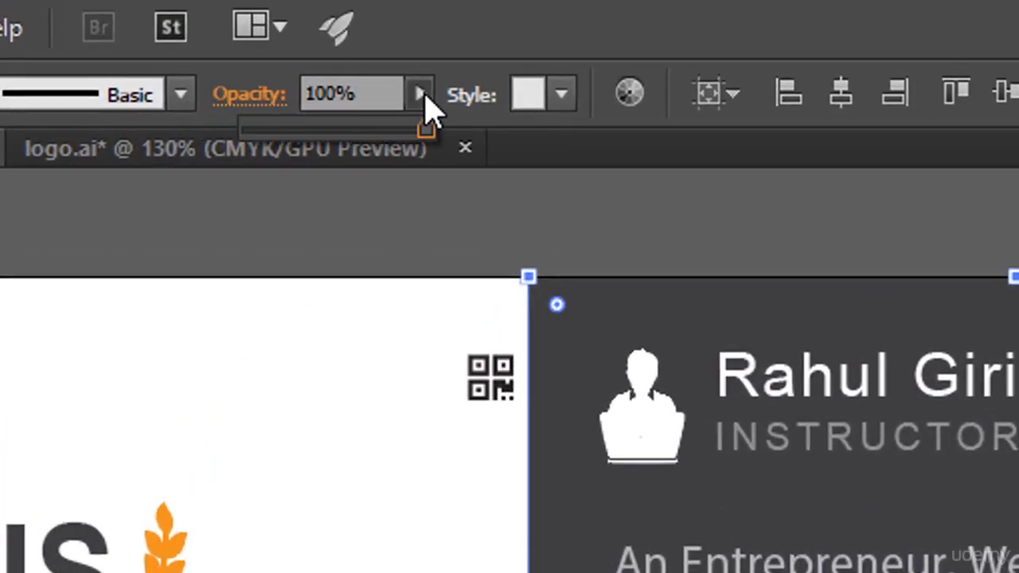
left_click(386, 129)
left_click_drag(406, 122, 420, 125)
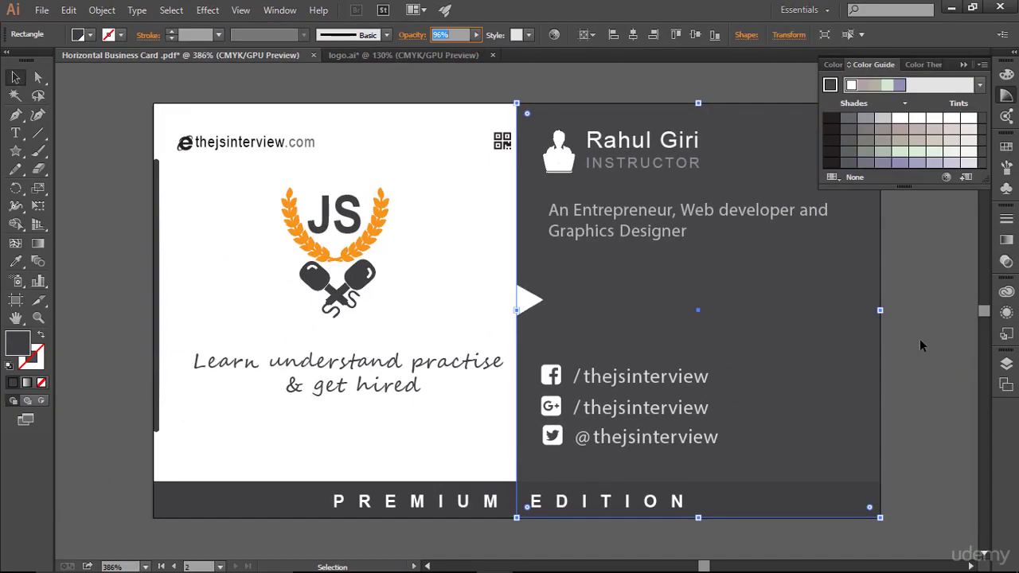
key("ctrl+shift+a")
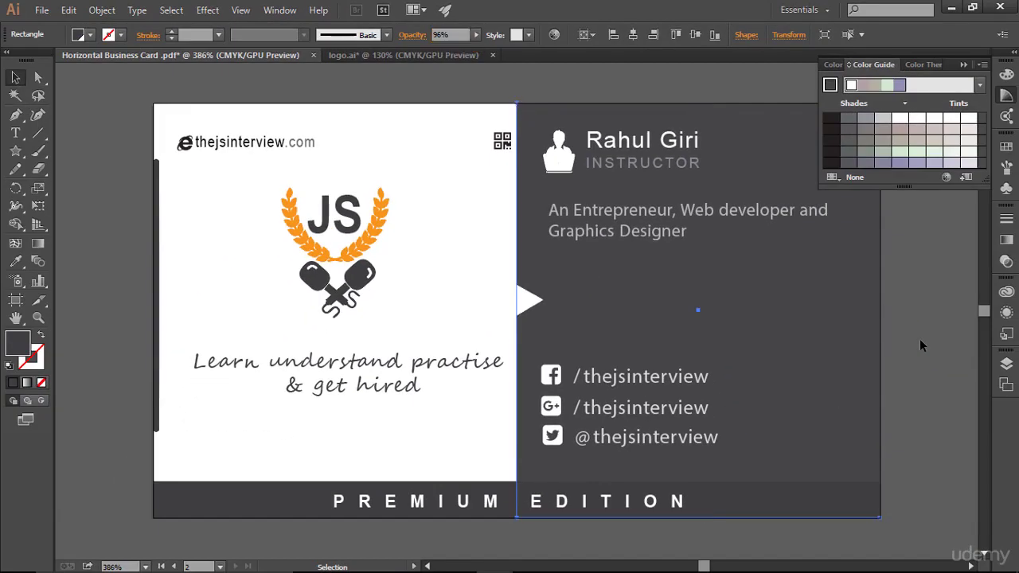
left_click(963, 65)
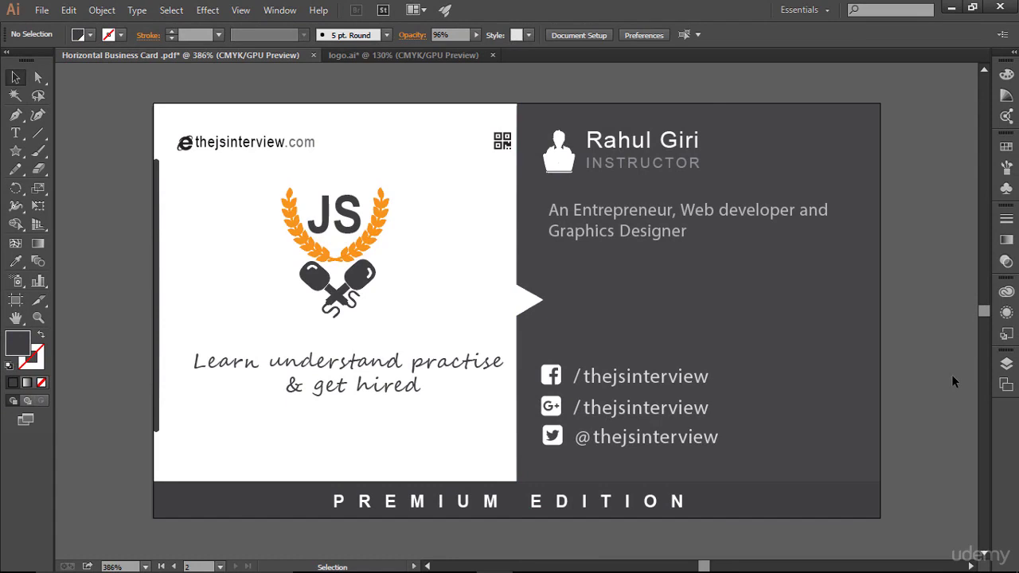
- Zoom out to 200% and pan until both business cards are fully in view
key("ctrl+minus")
key("ctrl+minus")
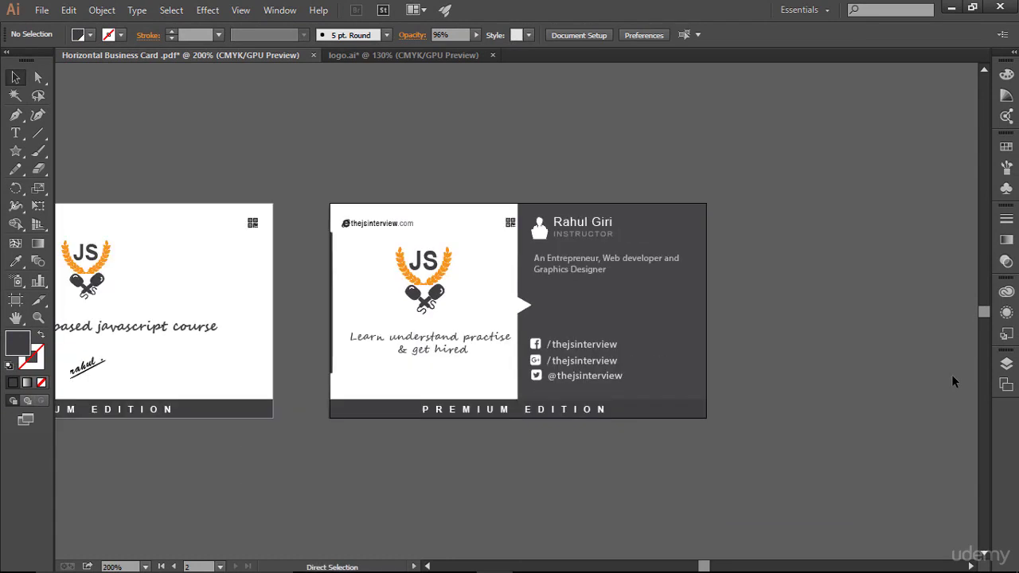
key("space")
left_click_drag(843, 308, 967, 283)
left_click_drag(315, 347, 364, 334)
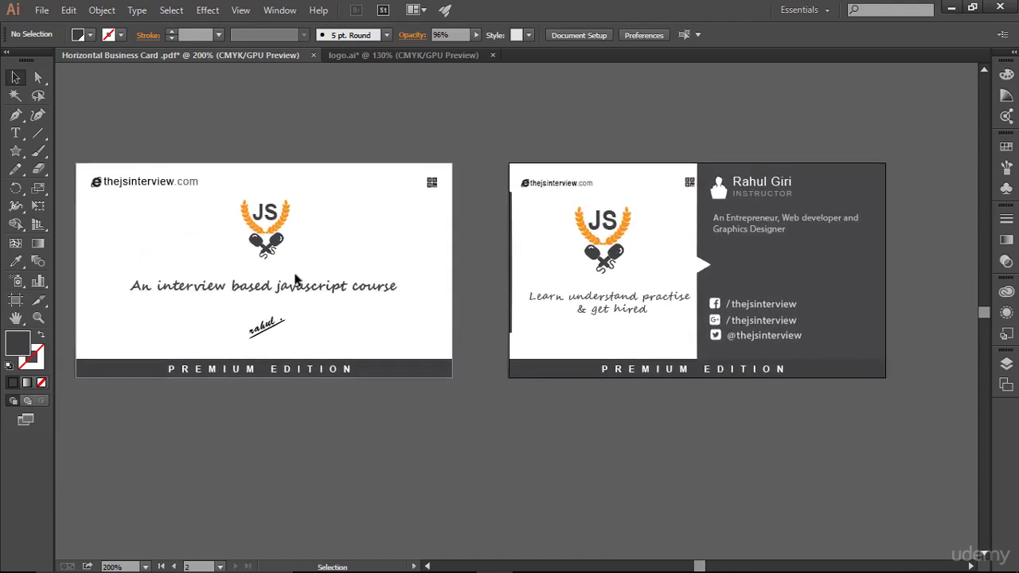